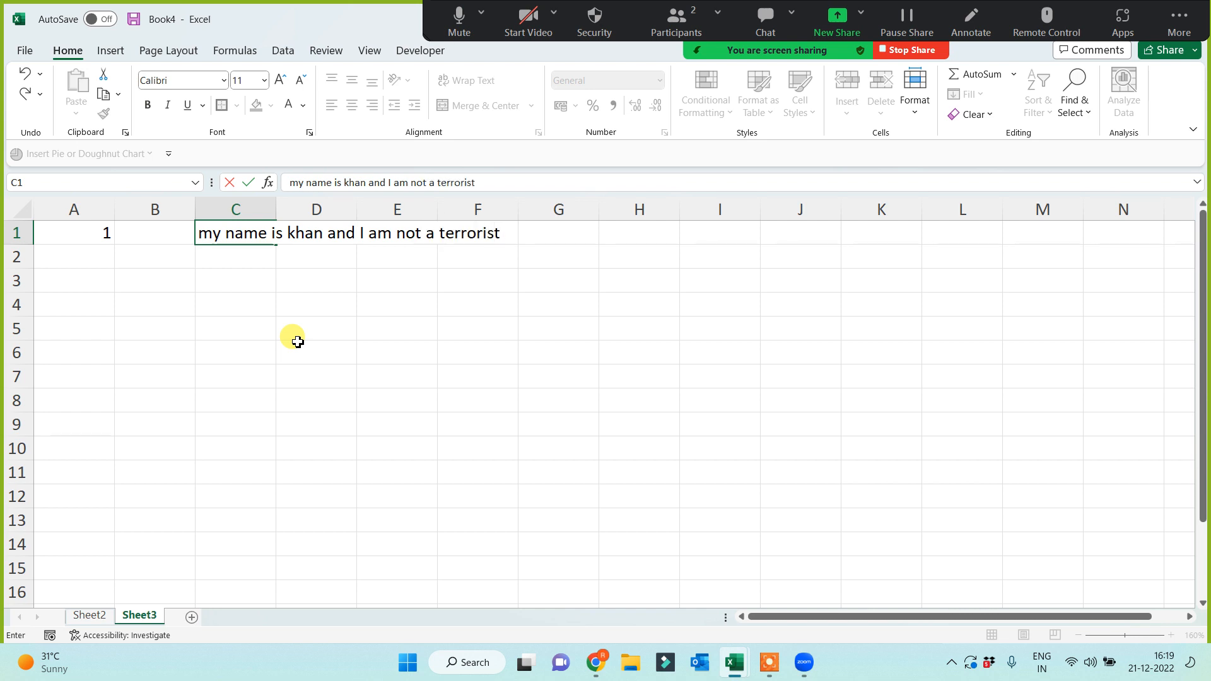
Finish the sentence in C1 with a period and autofit column C to its text
key("Return")
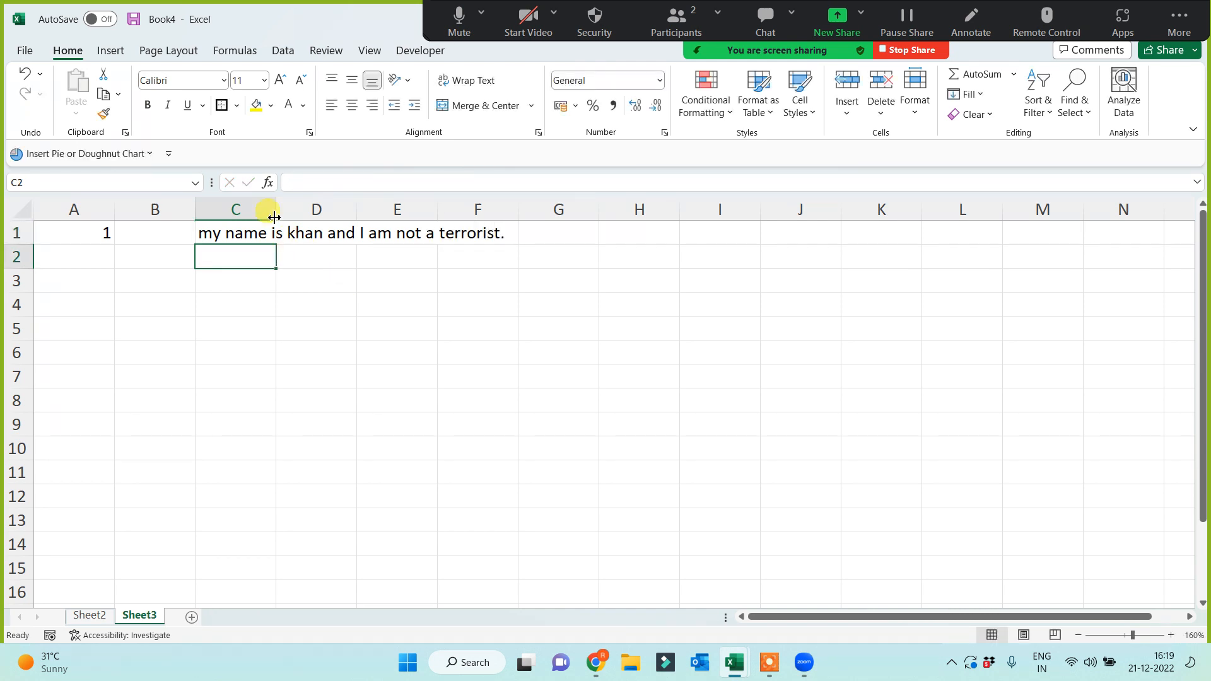
double_click(276, 208)
Clear the number from A1 and enter 1 in cell B3
left_click(82, 232)
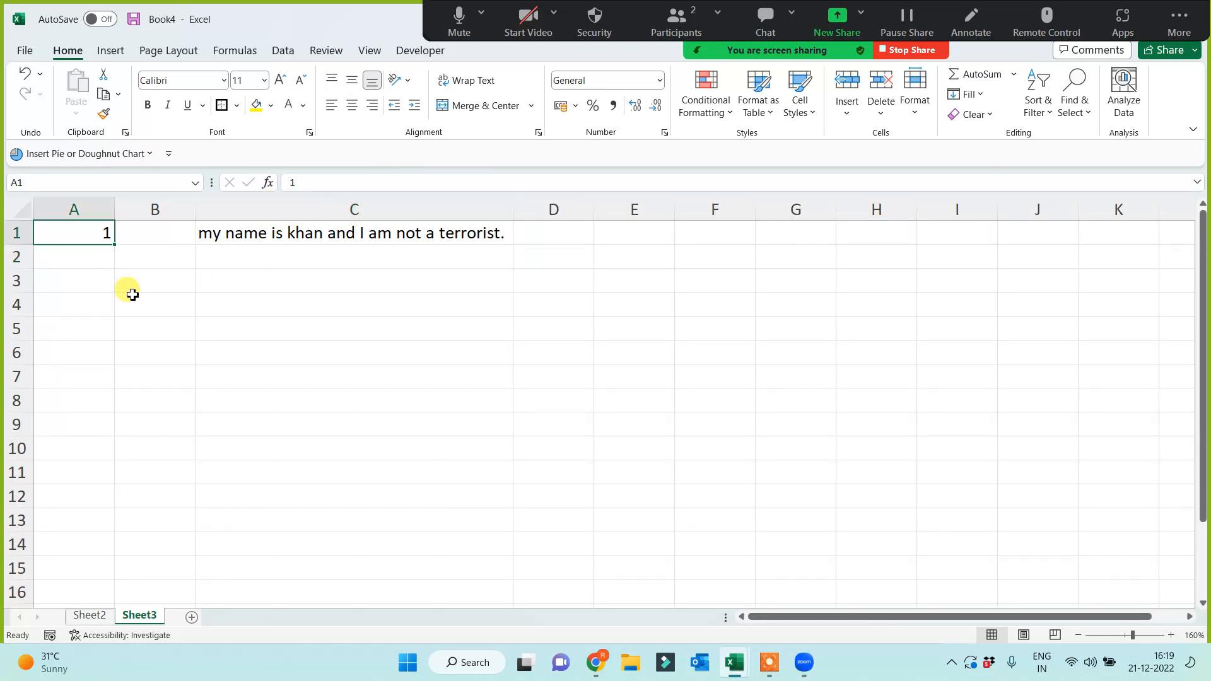
key("Delete")
left_click(140, 278)
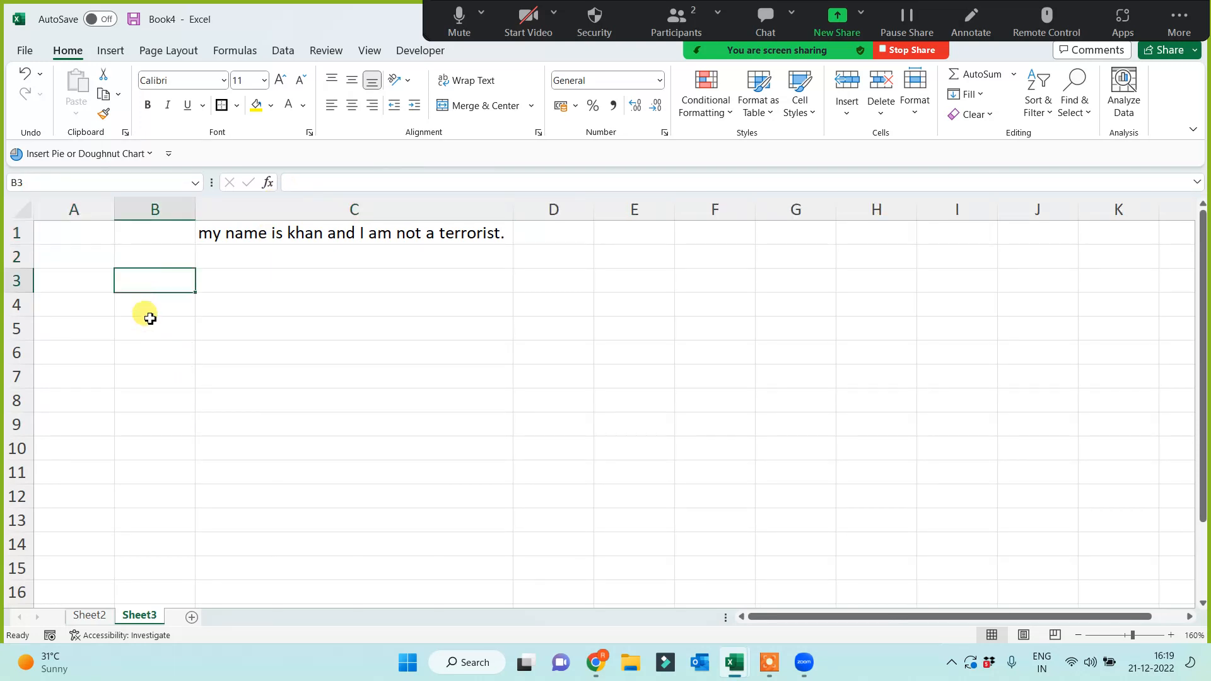
type("1")
left_click(159, 375)
Widen column C so it extends beyond the end of the sentence in C1
left_click(283, 278)
left_click(315, 234)
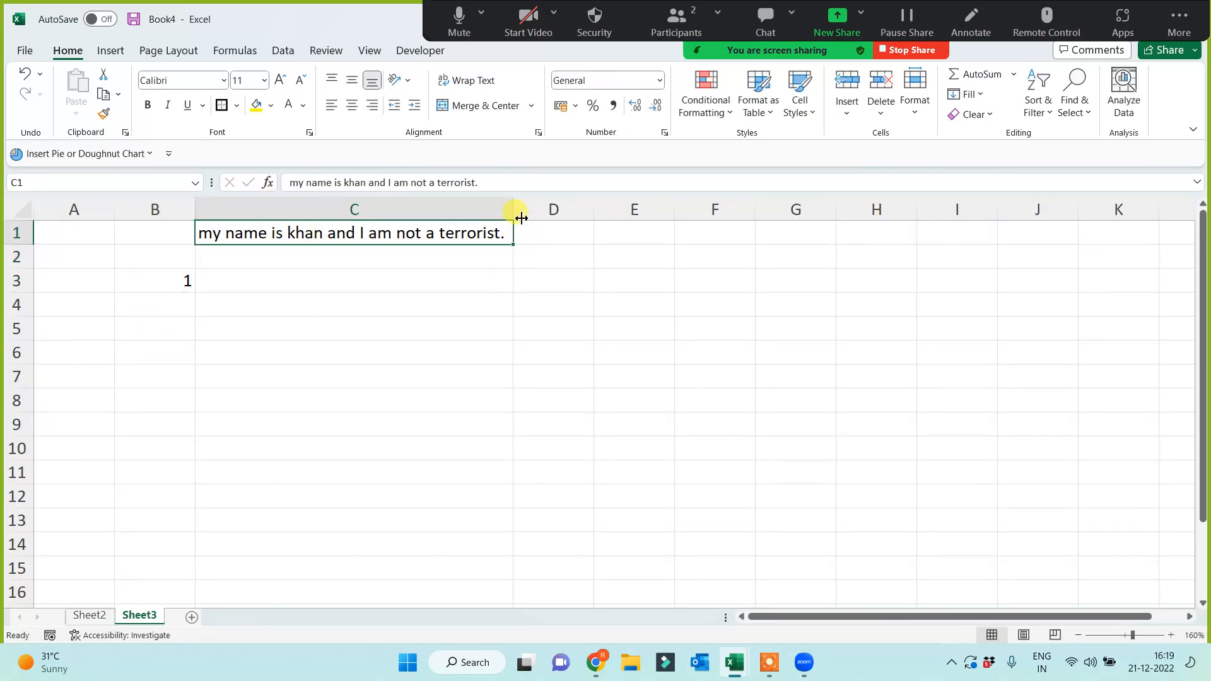
left_click_drag(513, 210, 600, 209)
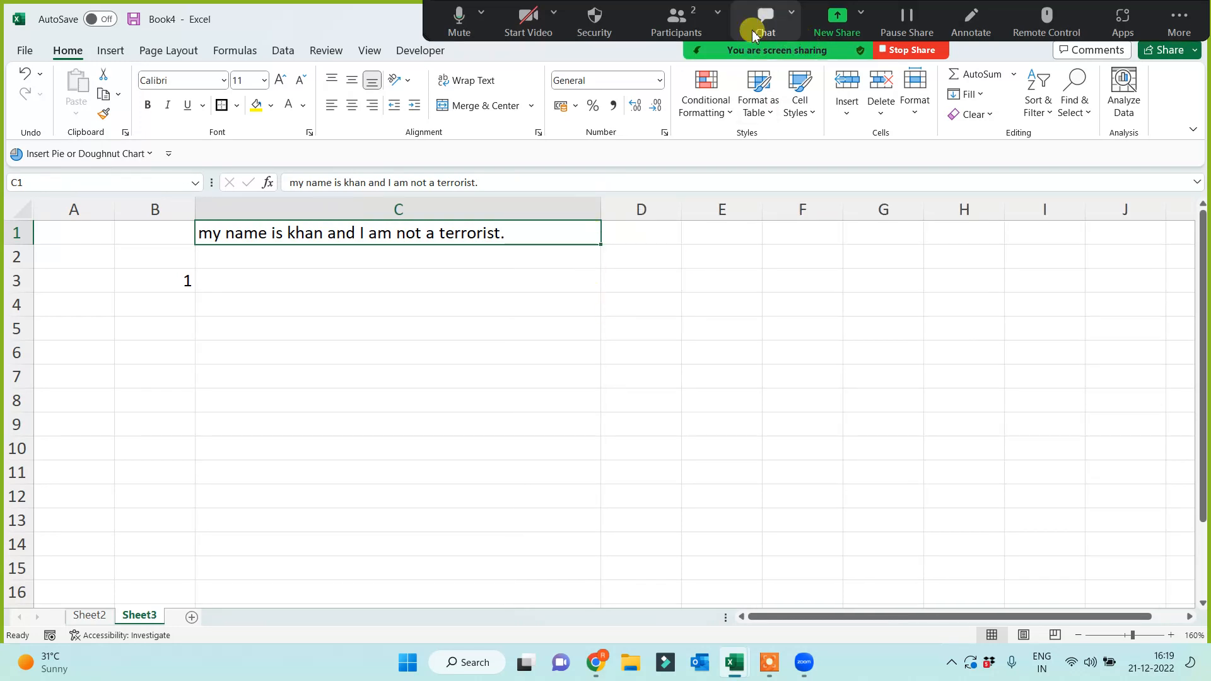
left_click(268, 286)
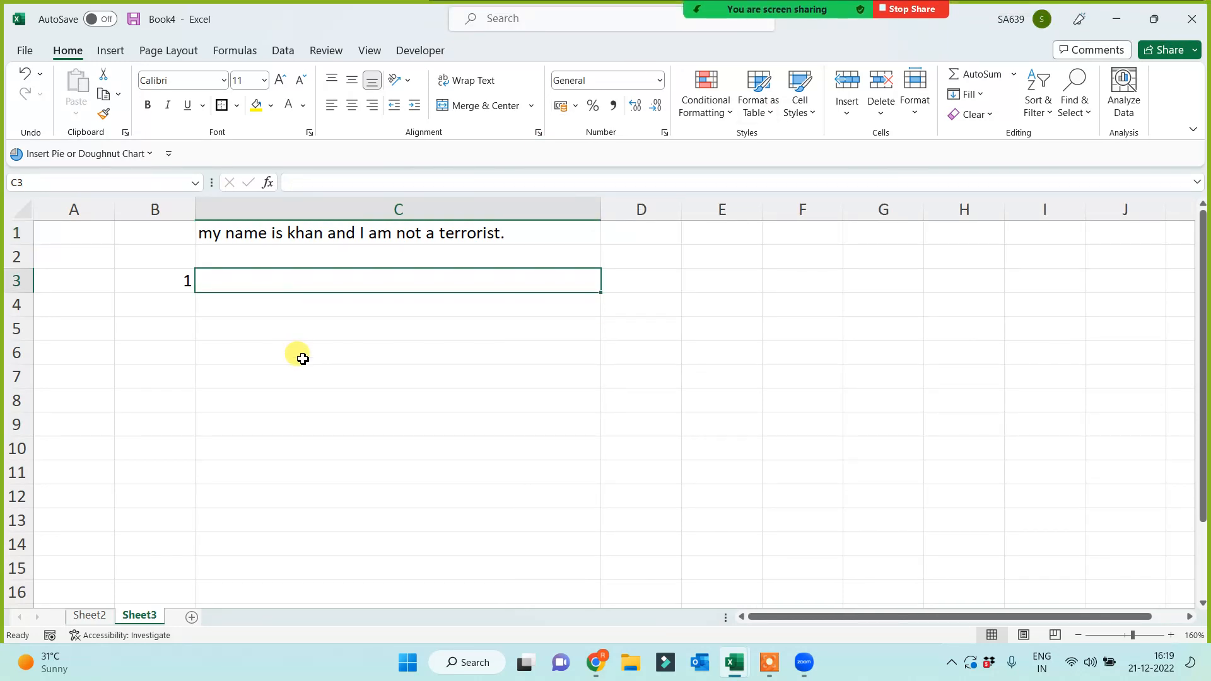
Fill C1 with yellow and increase its font size by two steps
left_click(348, 231)
left_click(257, 106)
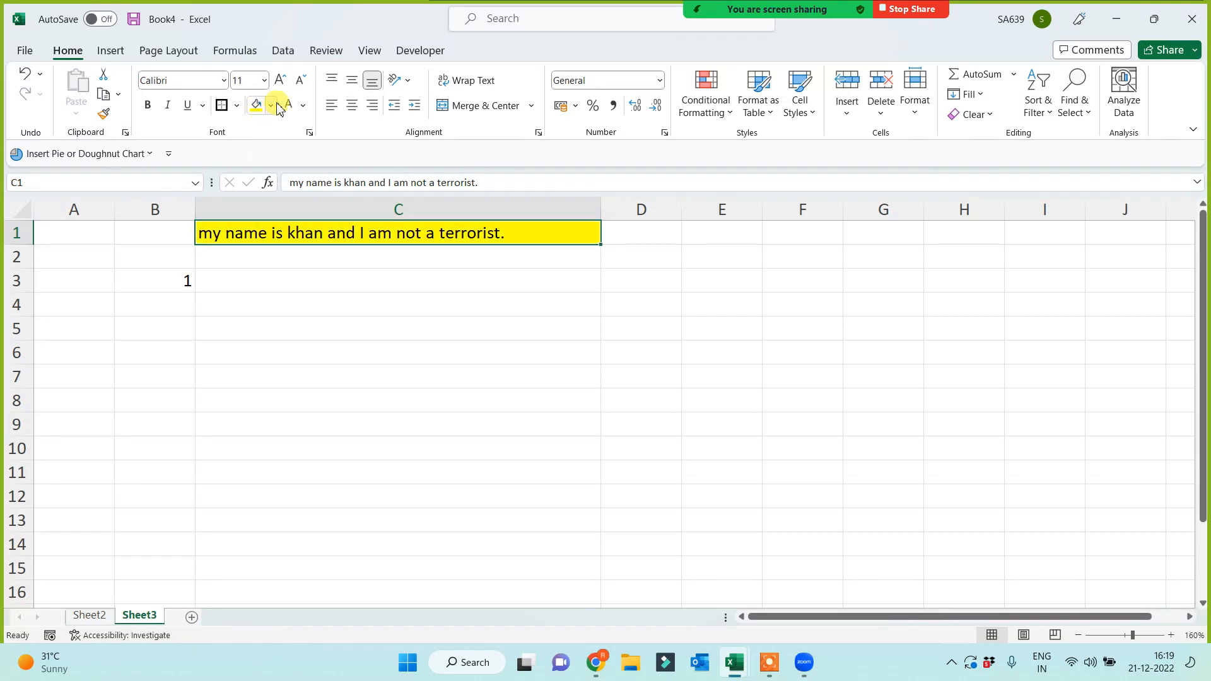
left_click(280, 80)
left_click(280, 80)
Enter the question "No of Space?" in cell C3
left_click(257, 285)
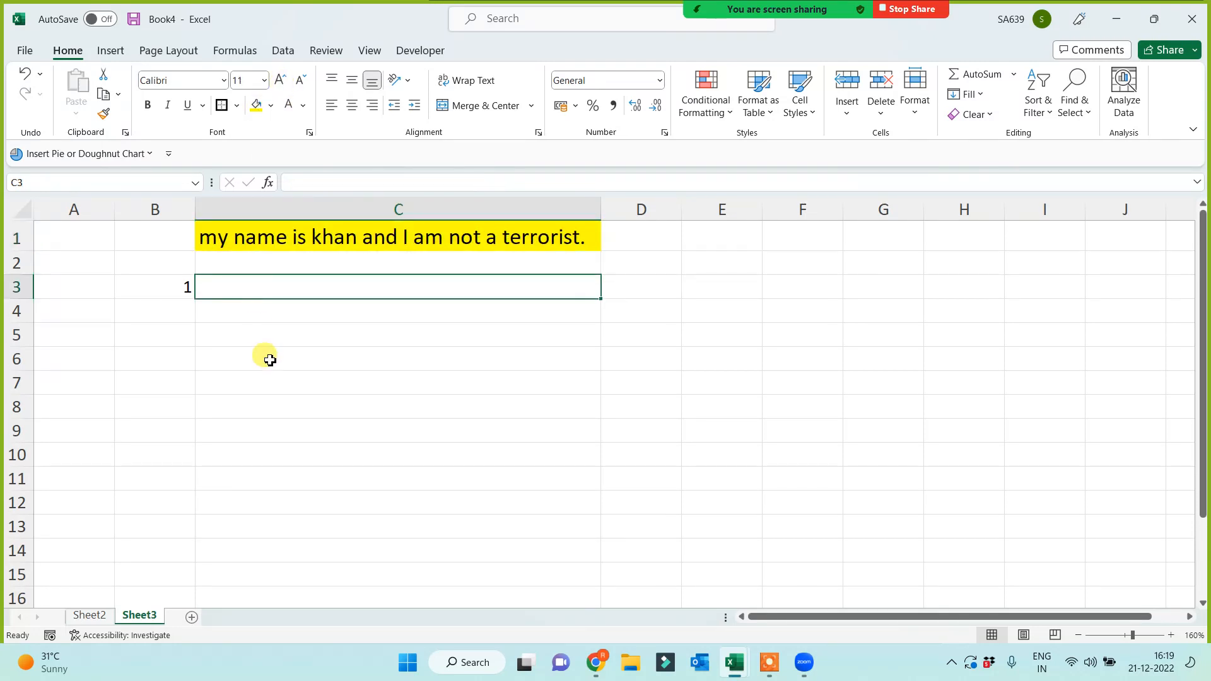
type("No of Spac")
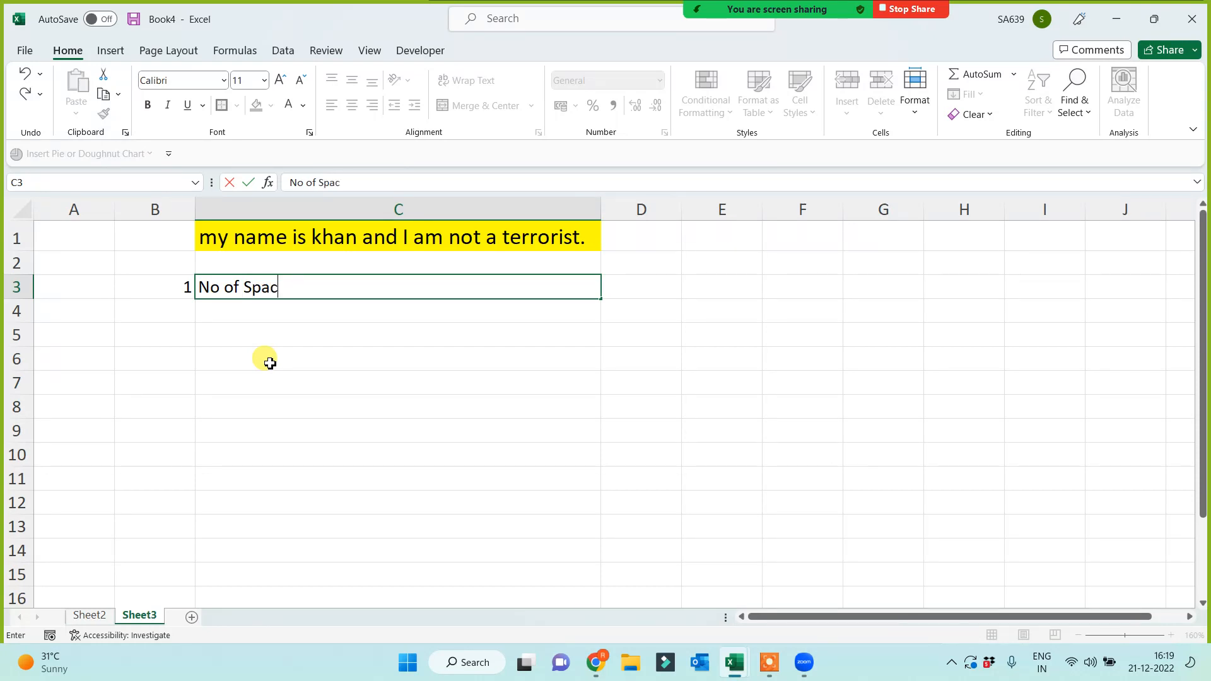
key("Return")
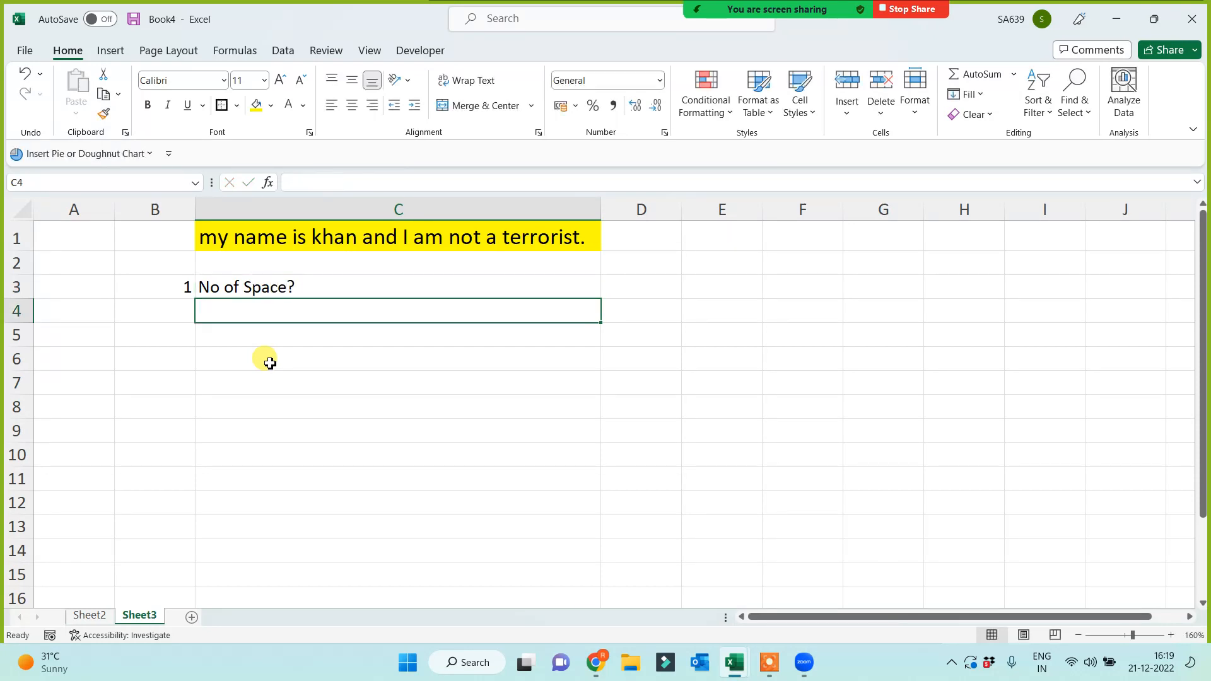
Add the second question by entering 2 in B5 and "No of Word?" in C5
left_click(171, 328)
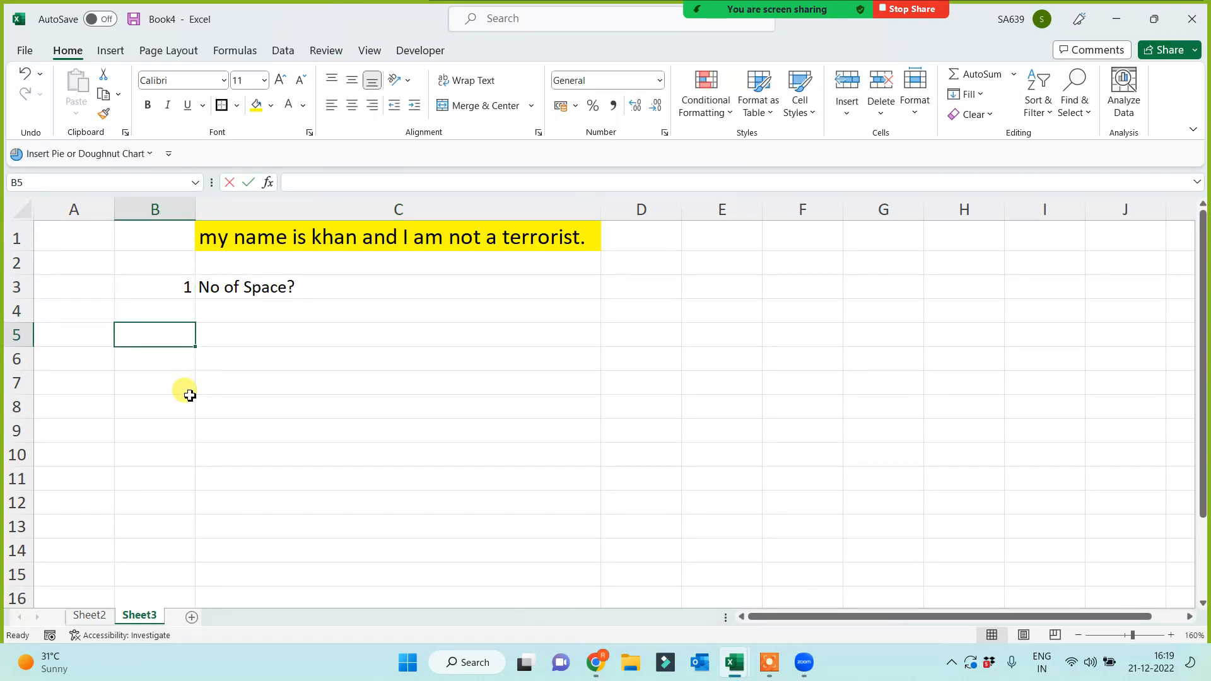
type("2")
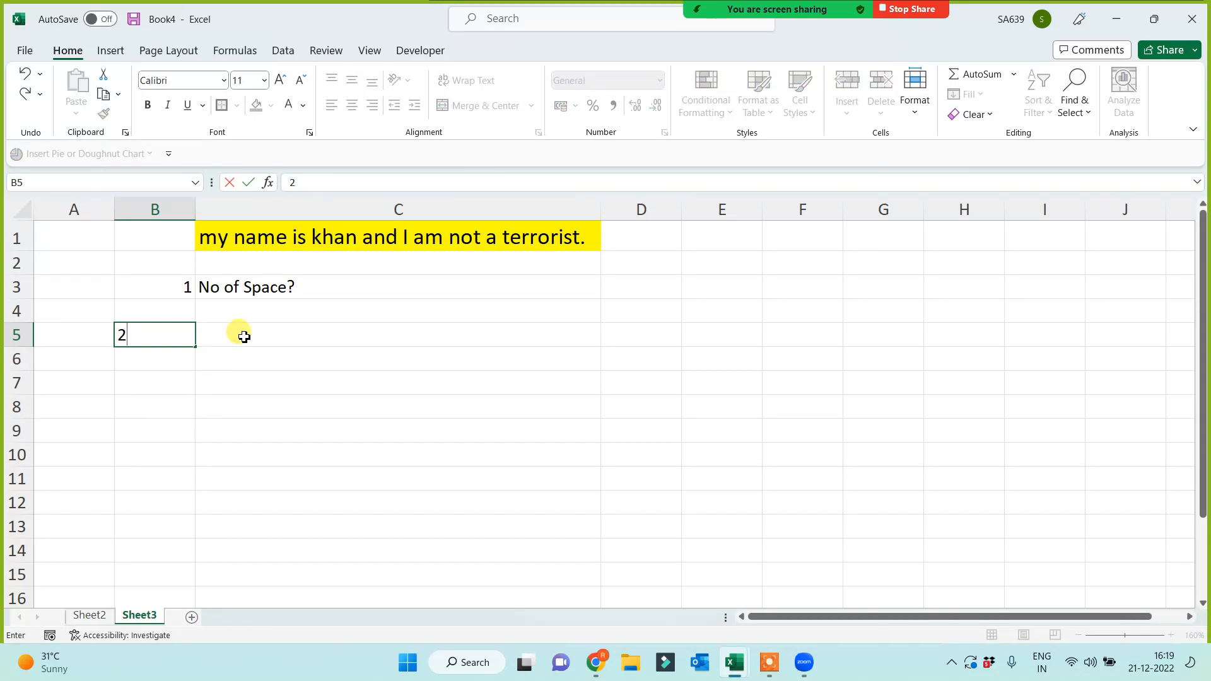
left_click(238, 334)
type("No of")
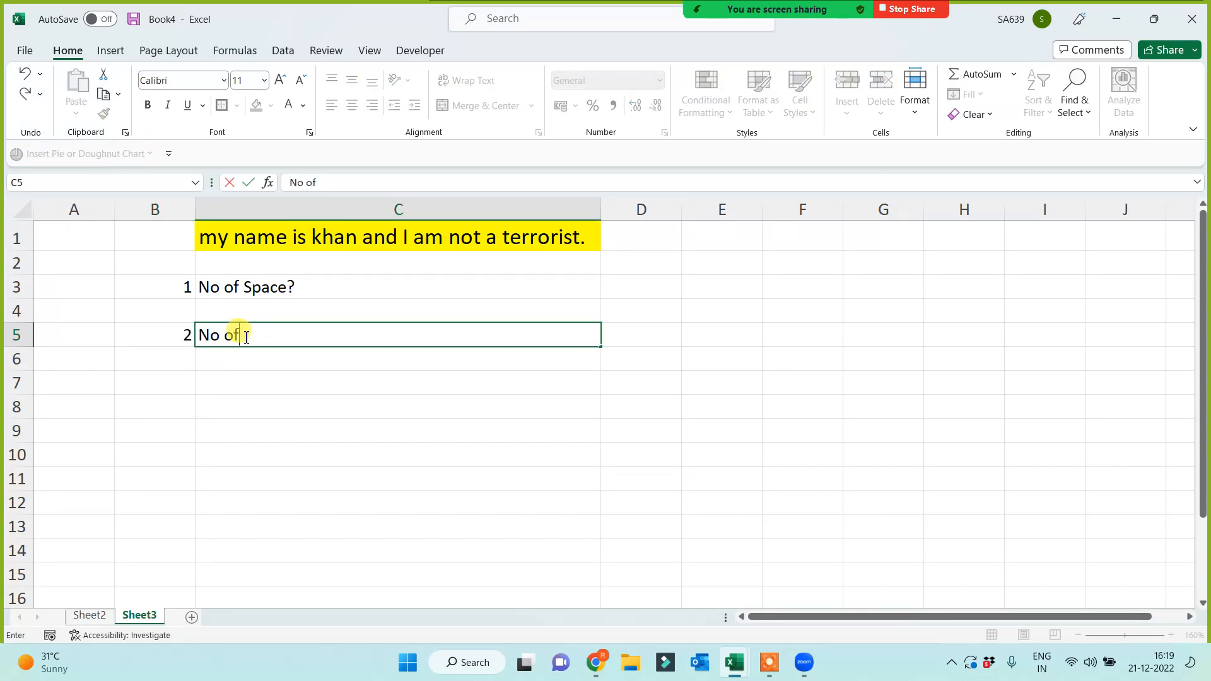
type(" Word")
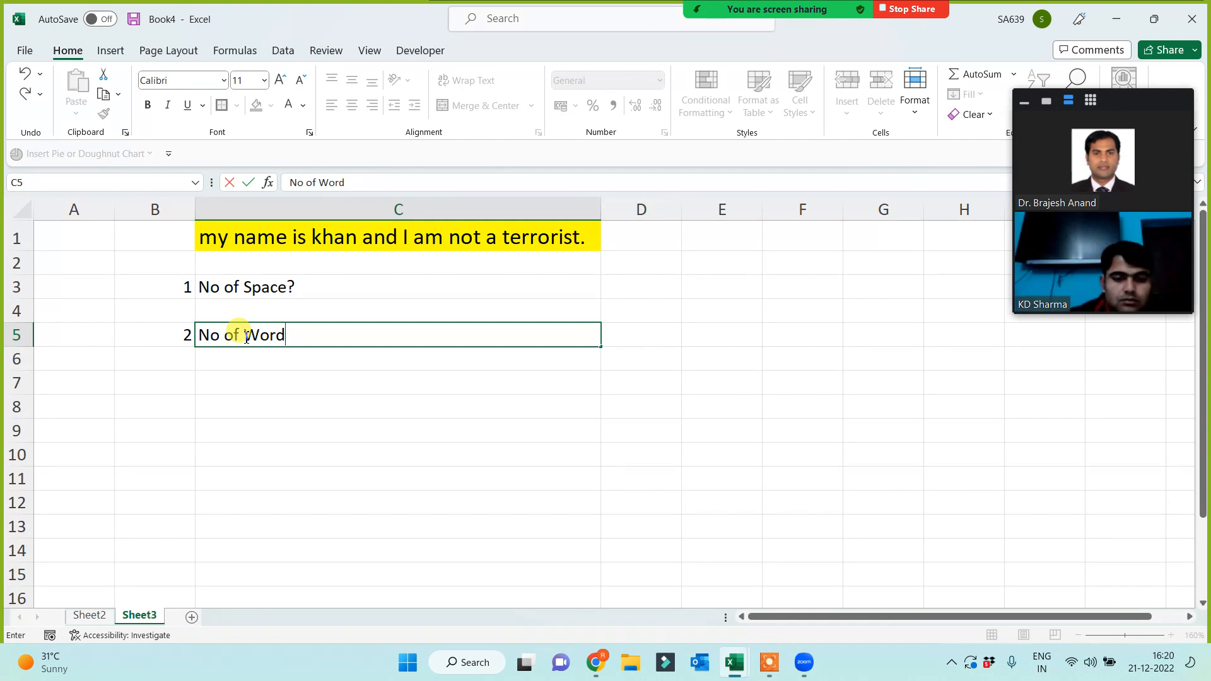
key("Return")
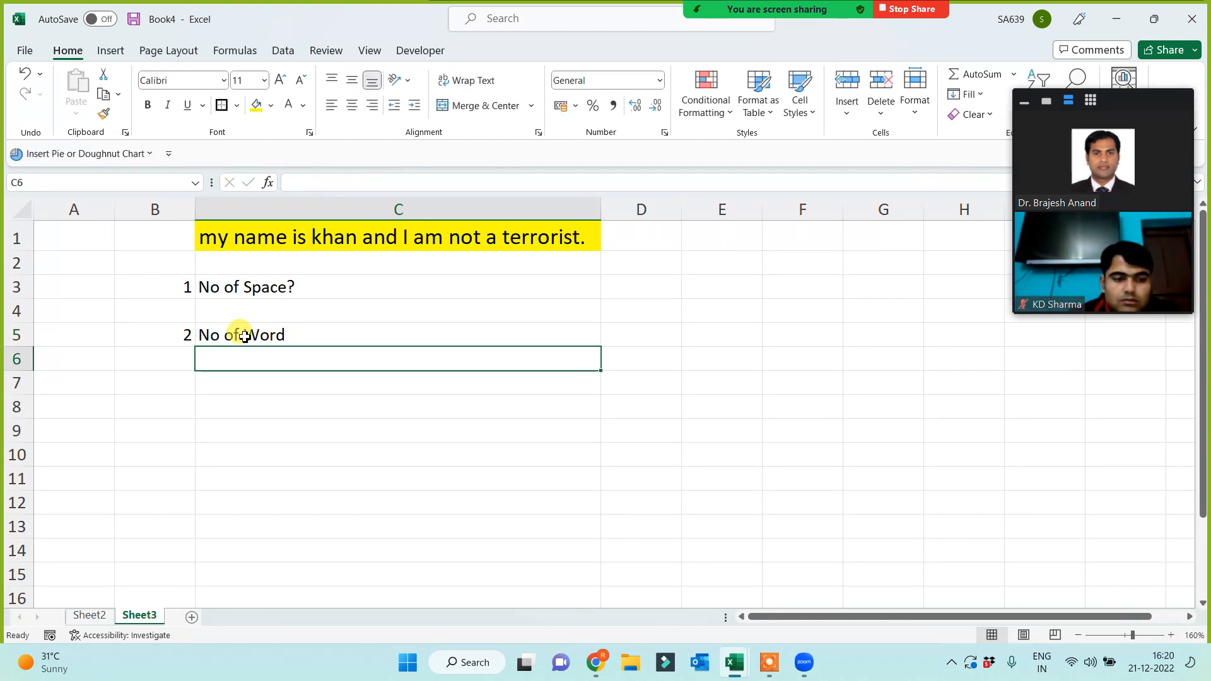
left_click(299, 338)
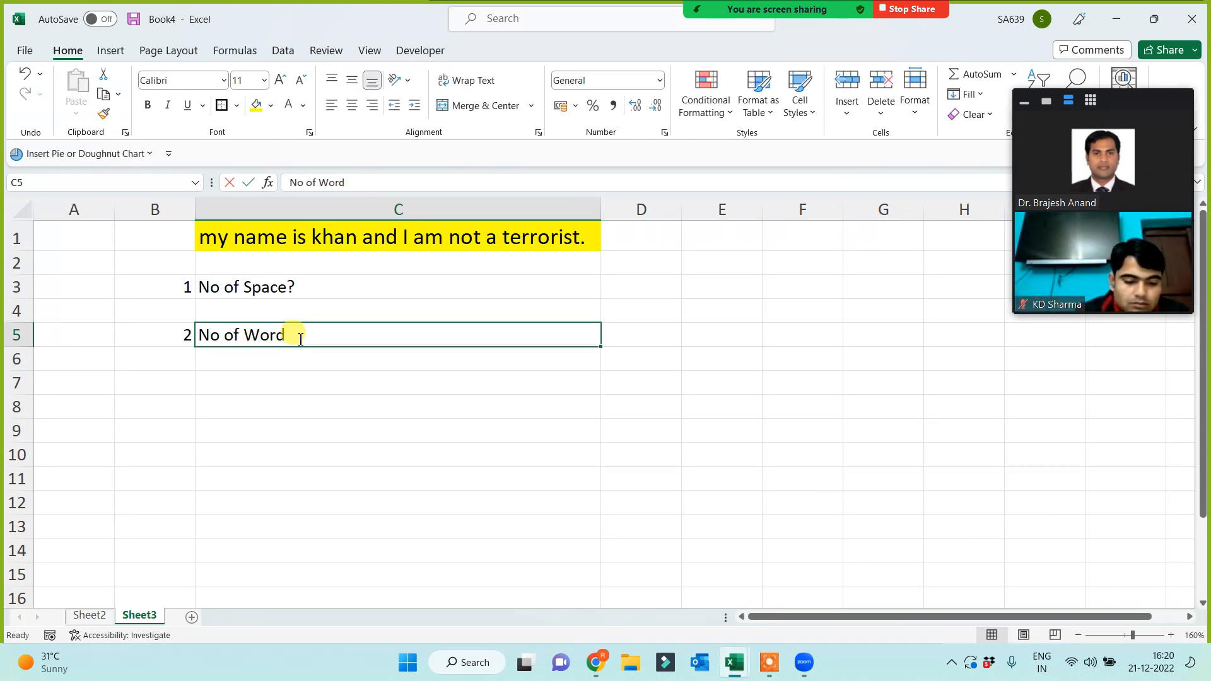
double_click(299, 339)
type("?")
key("Return")
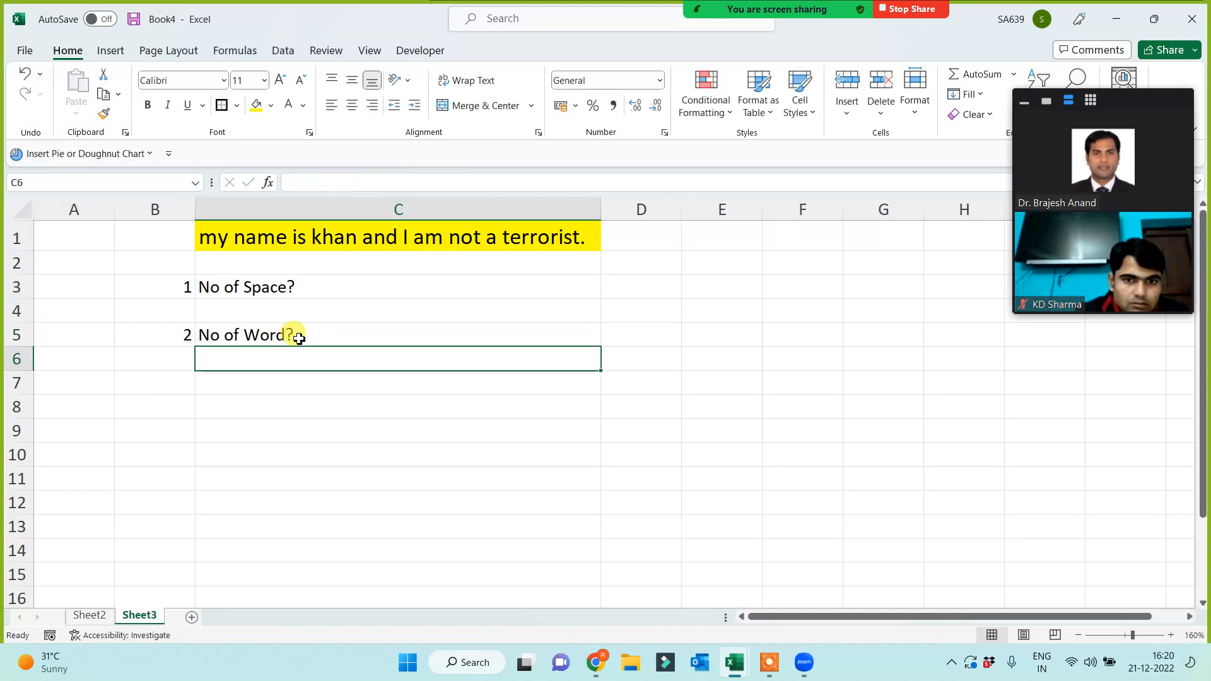
Add the third question by entering 3 in B7 and "No of Char with Space" in C7
left_click(189, 386)
type("3.")
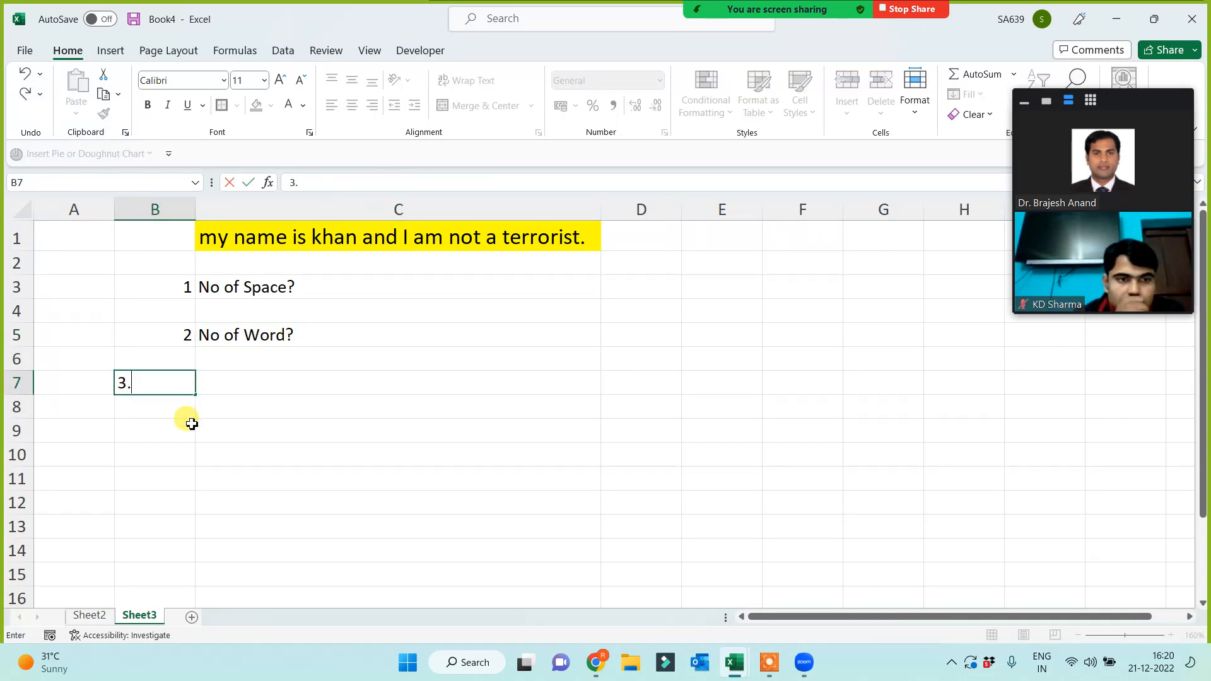
left_click(270, 385)
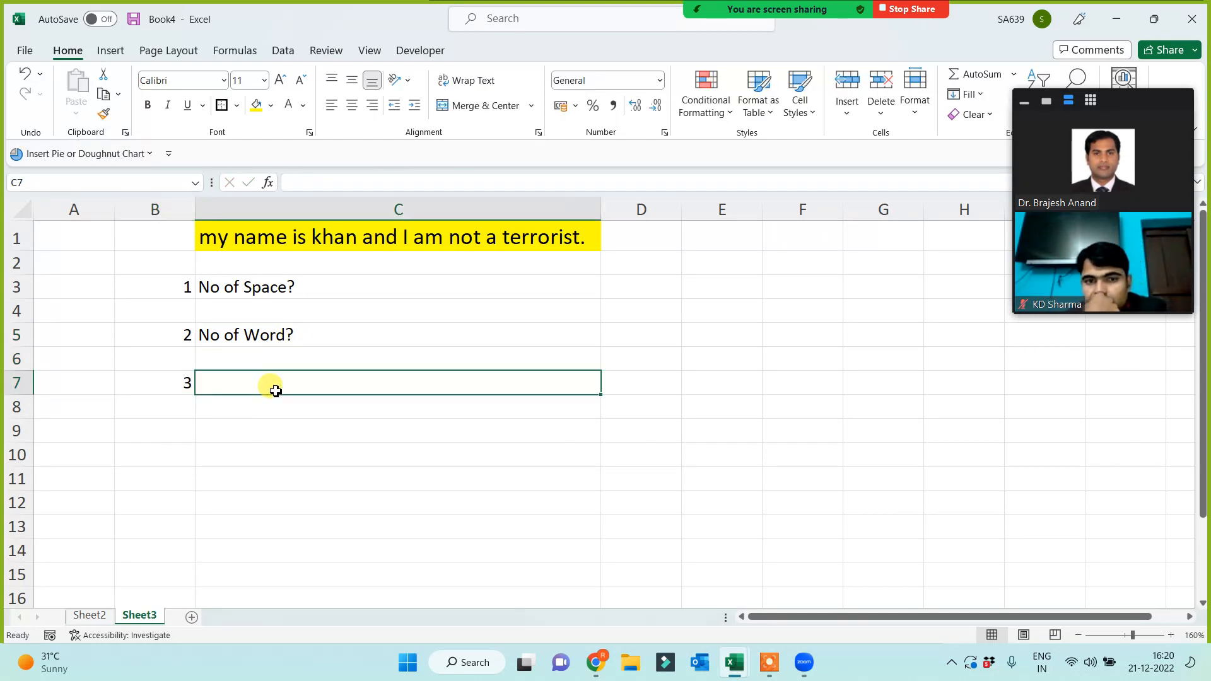
type("No of Char w")
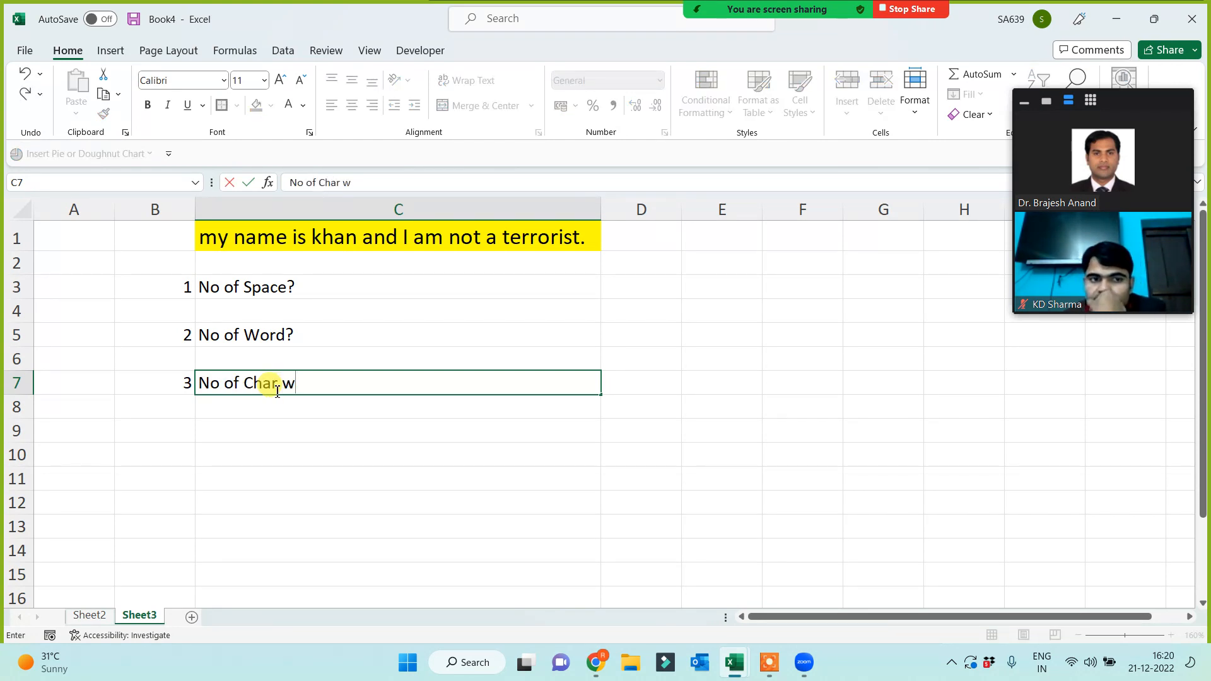
type("ith S[pac")
key("BackSpace")
key("BackSpace")
key("BackSpace")
key("BackSpace")
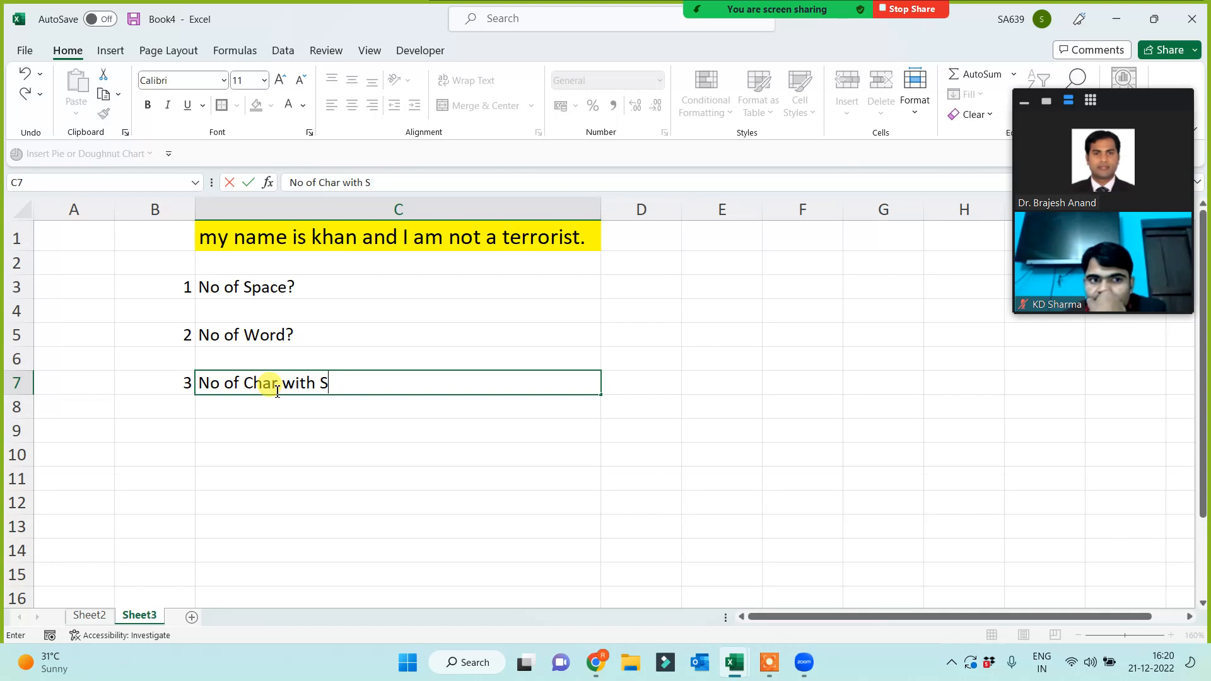
type("apc")
key("BackSpace")
key("BackSpace")
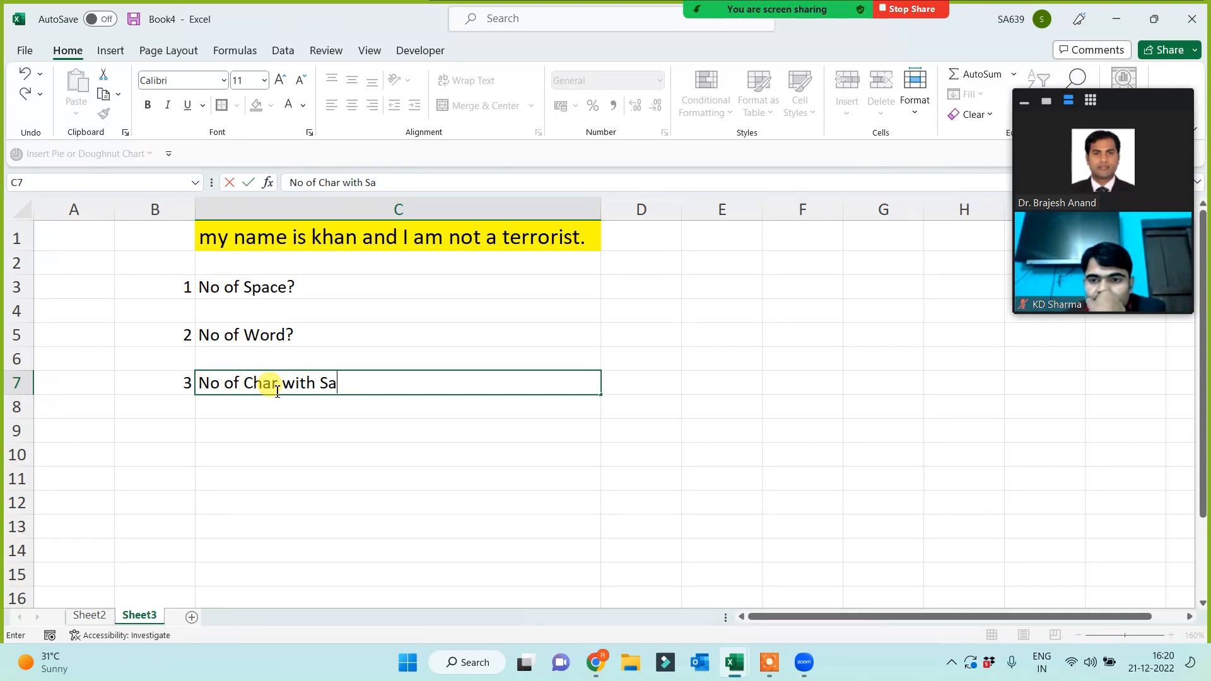
type("p[a")
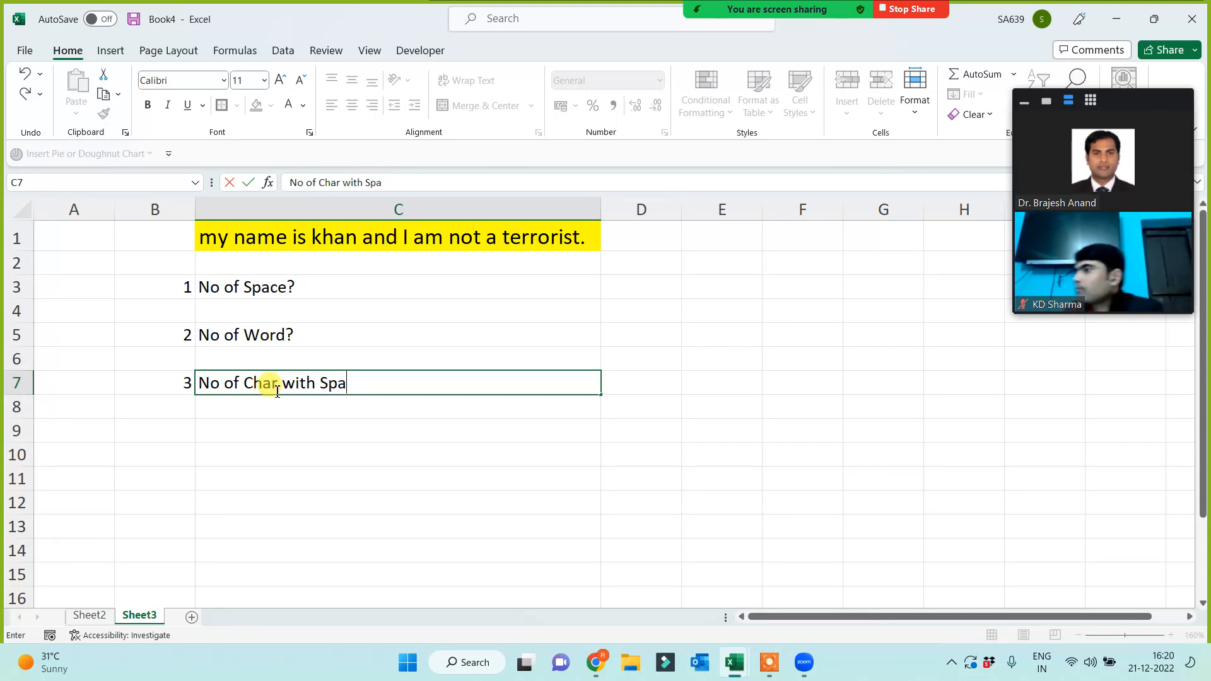
left_click(233, 474)
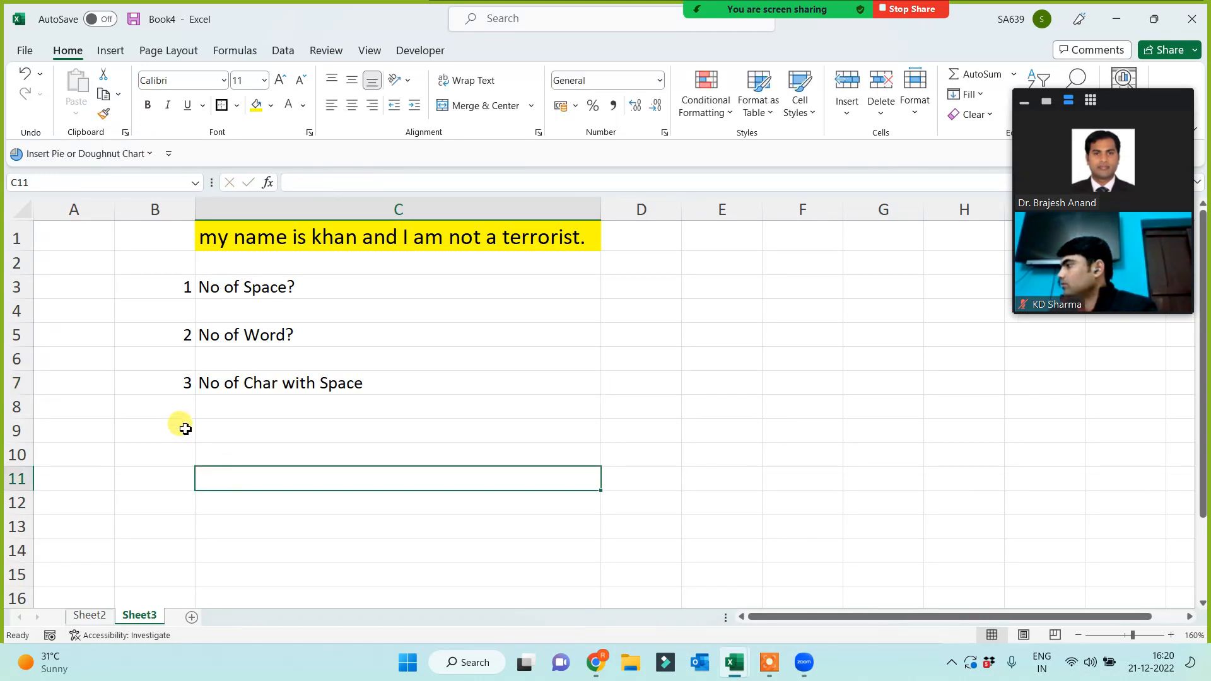
Add the fourth question by entering 4 in B9 and "No of Char without Space" in C9
left_click(181, 426)
type("4")
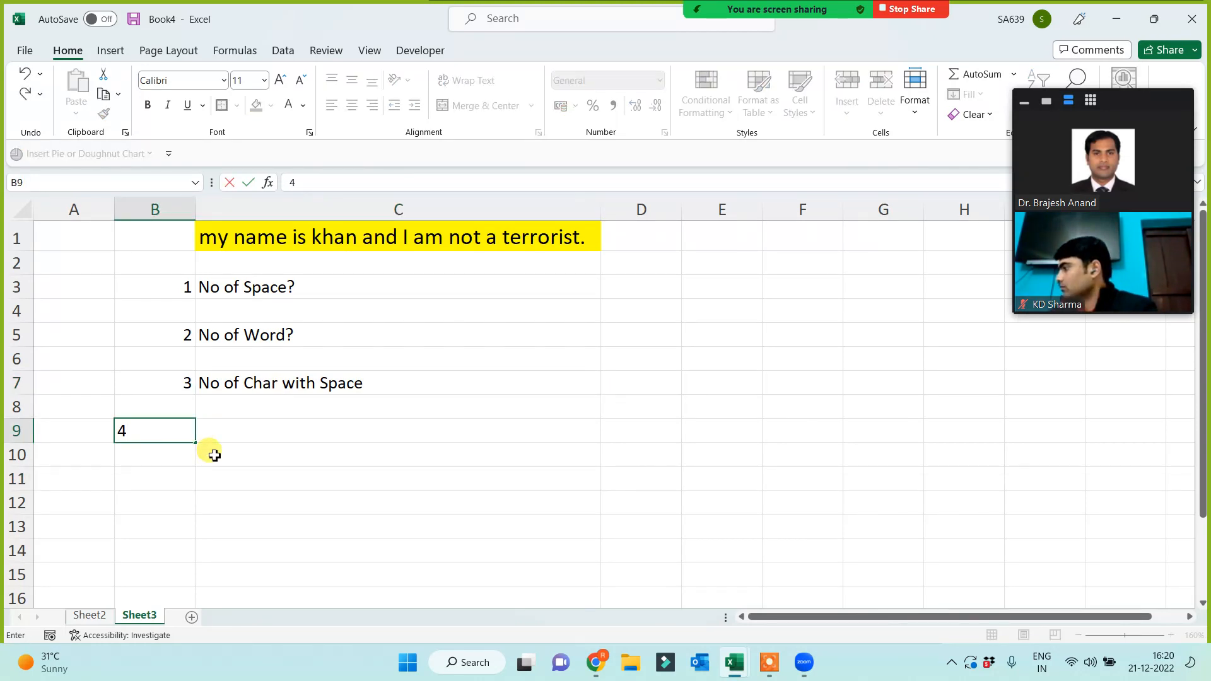
key("Tab")
type("No ")
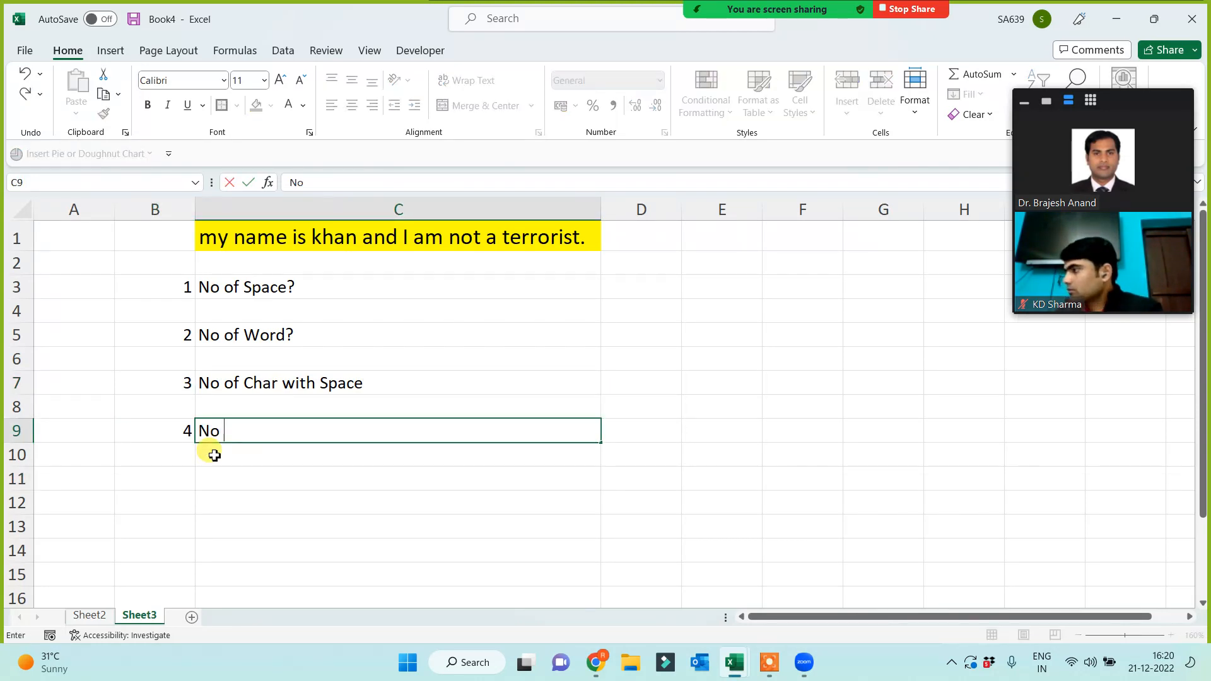
type("of Char wi")
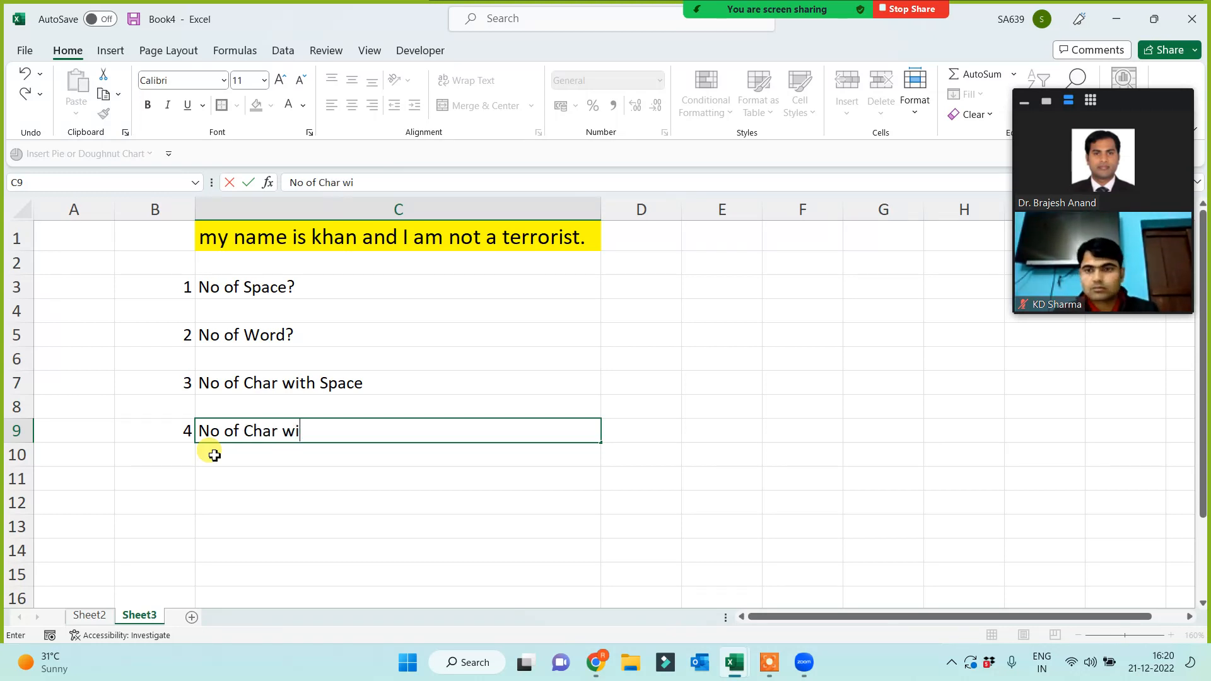
type("oth")
key("BackSpace")
key("BackSpace")
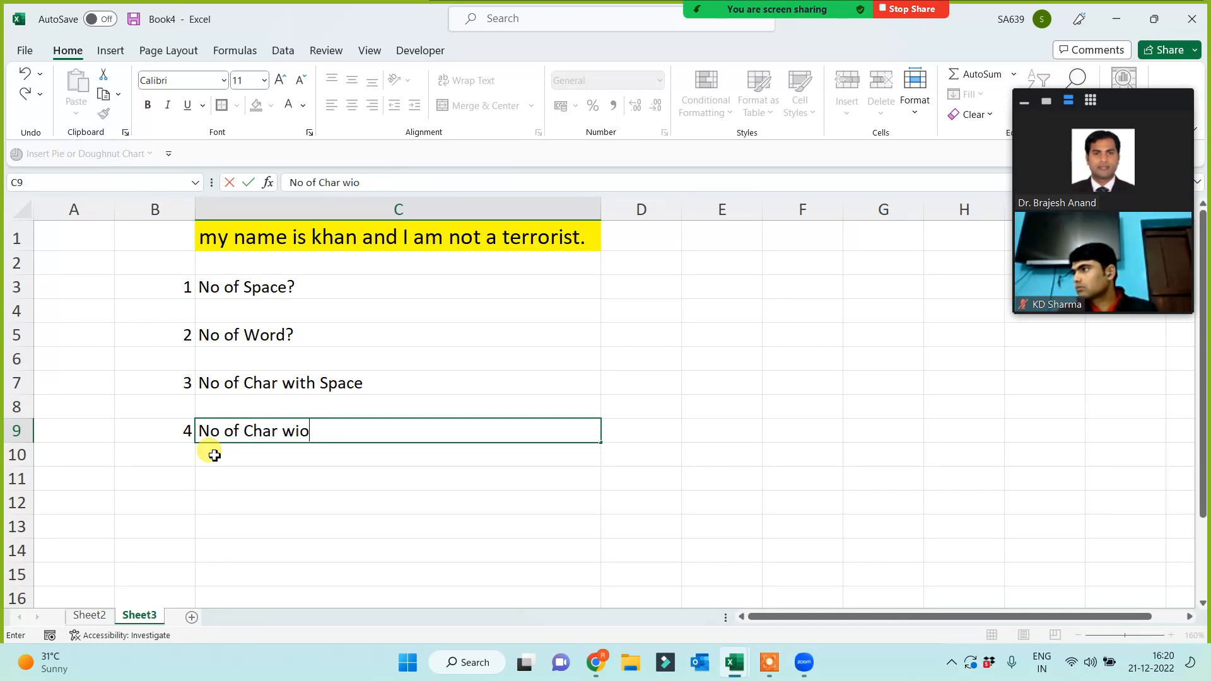
type("out S")
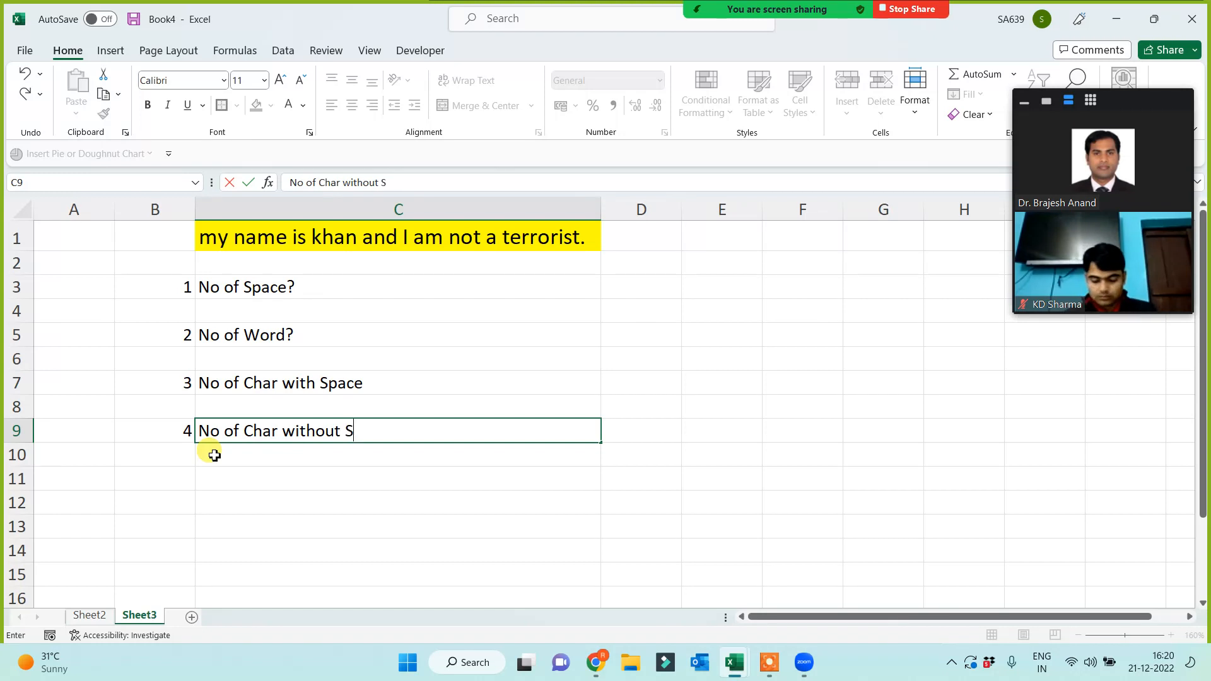
type("pace")
key("Return")
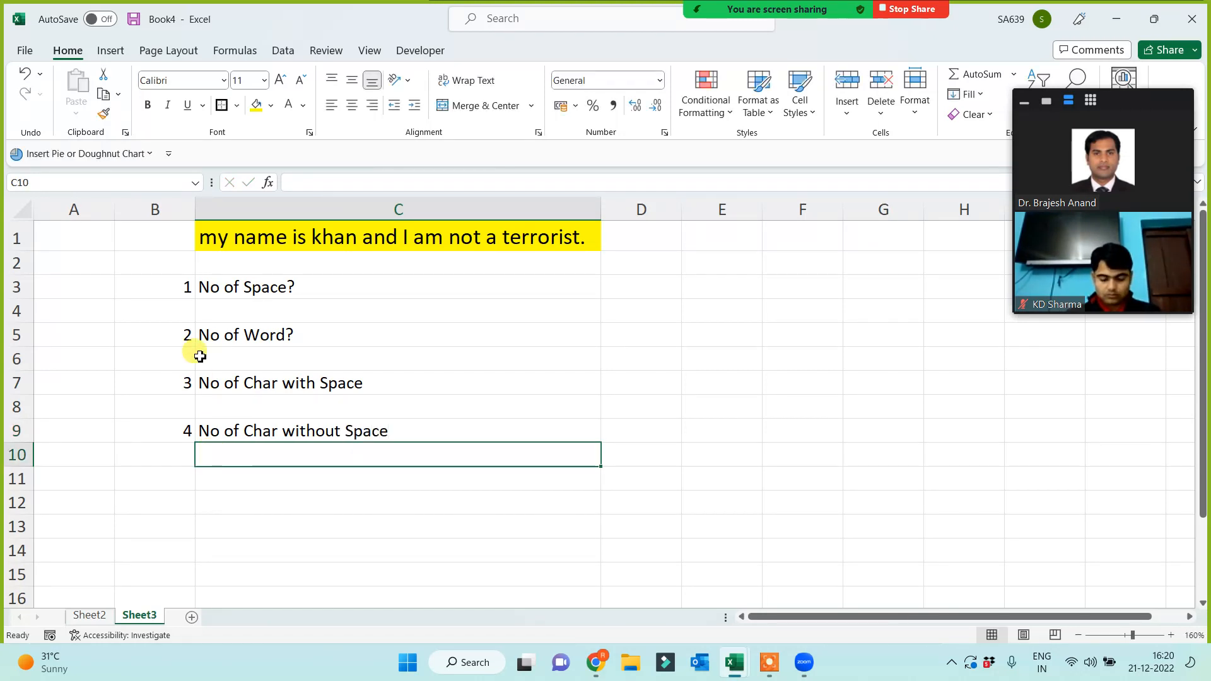
Minimize the meeting's floating participant video panel so it no longer covers the worksheet
left_click(378, 549)
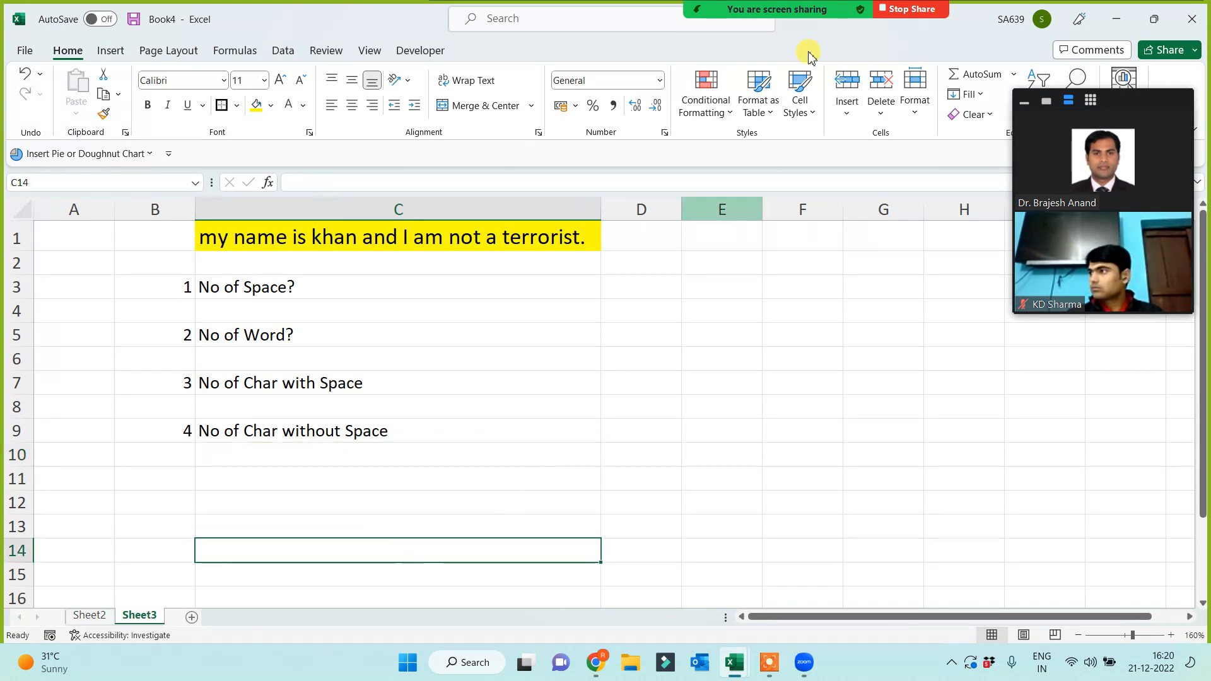
mouse_move(694, 12)
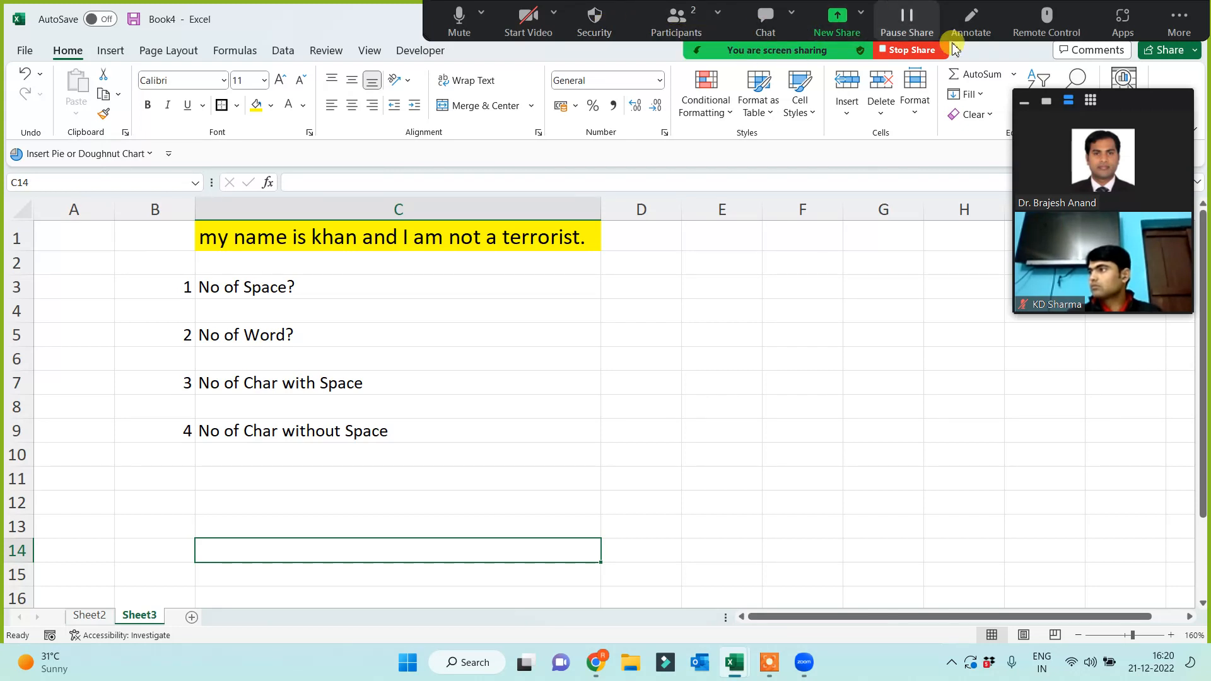
left_click(1025, 101)
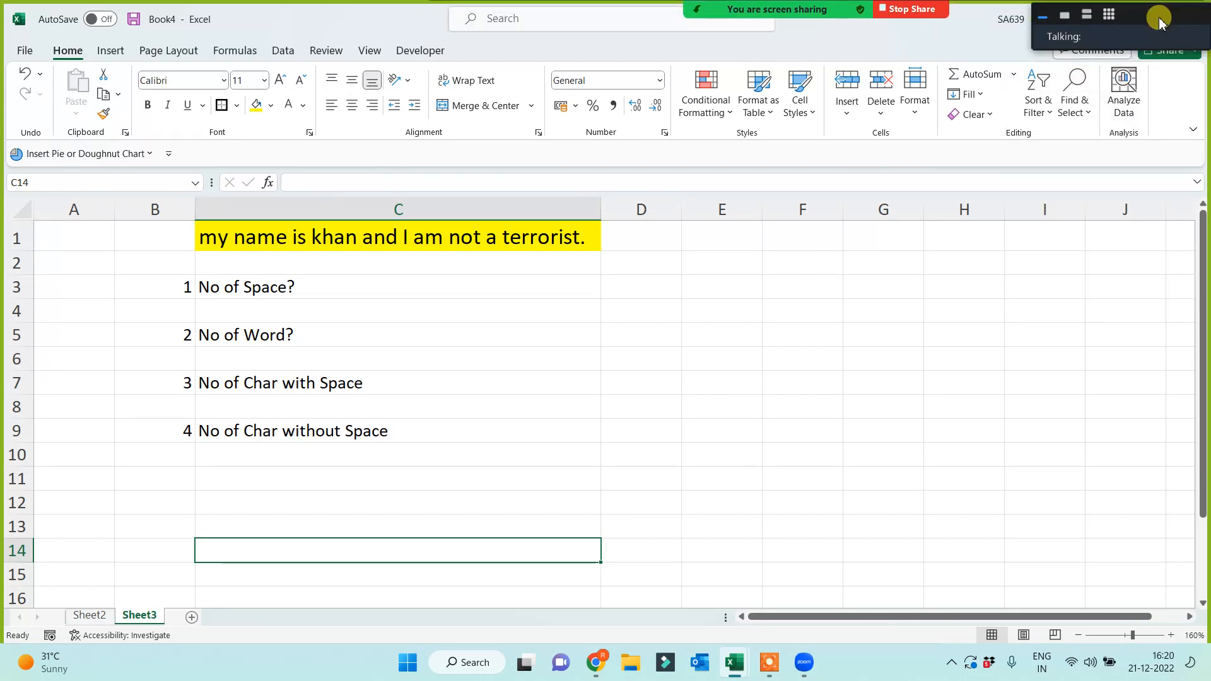
left_click(285, 495)
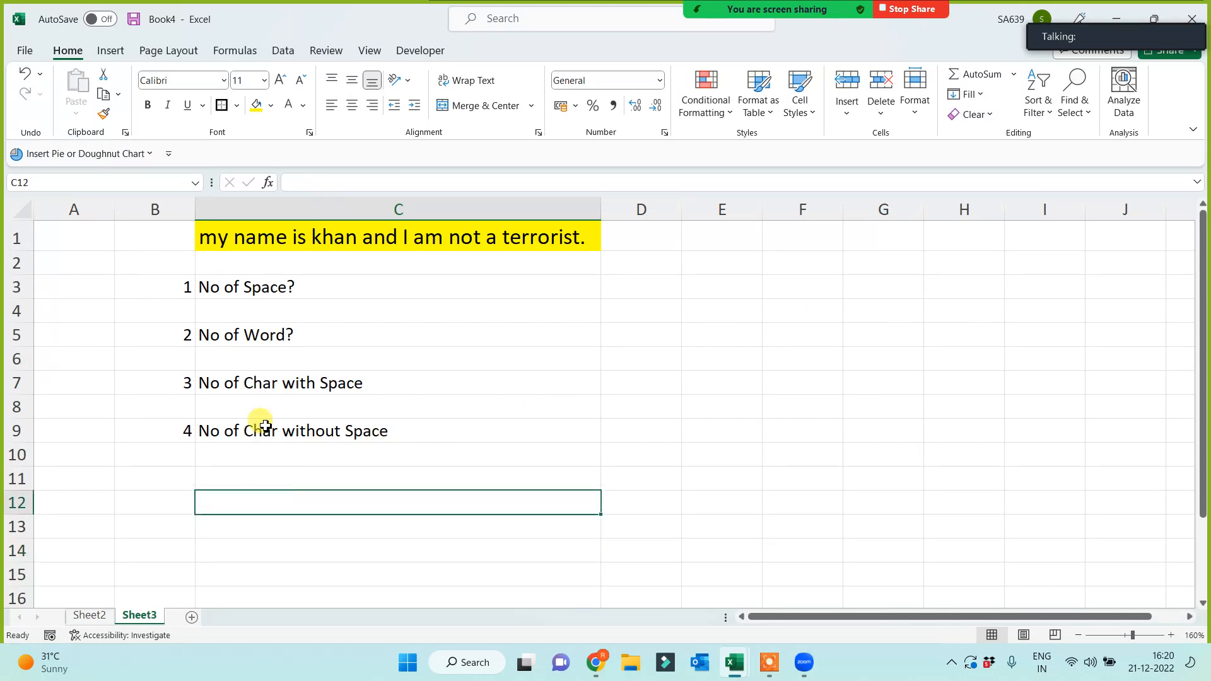
Center the question numbers in column B horizontally
left_click(165, 208)
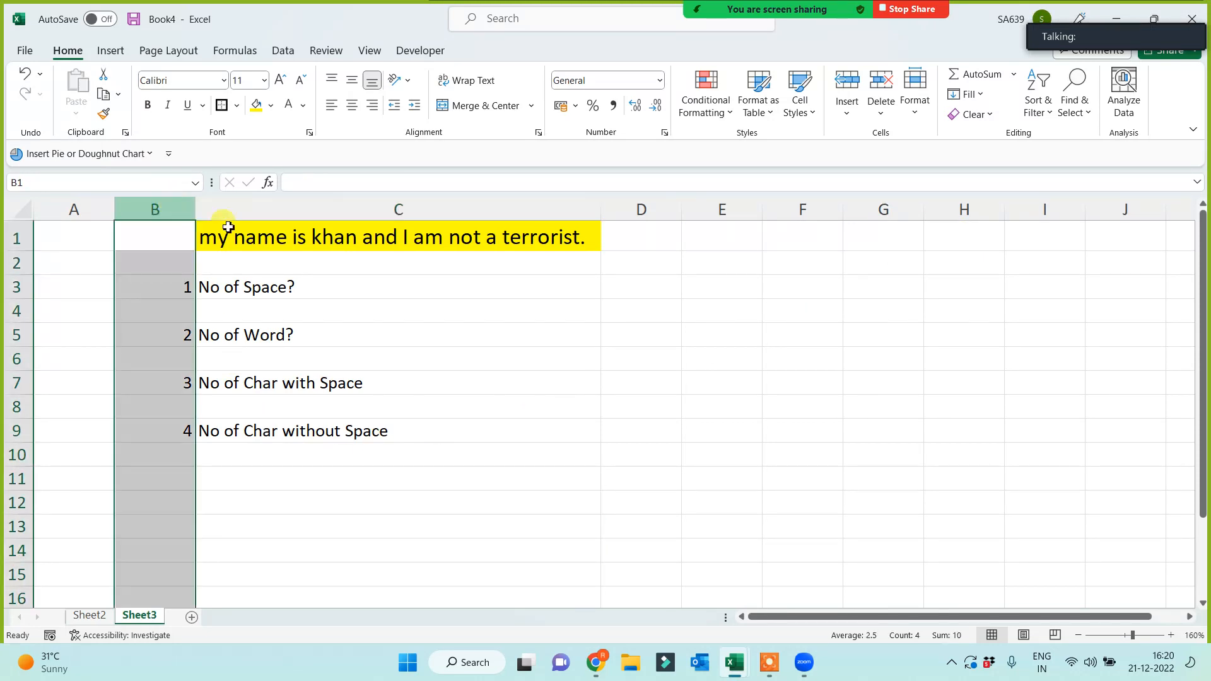
left_click(352, 104)
left_click(329, 457)
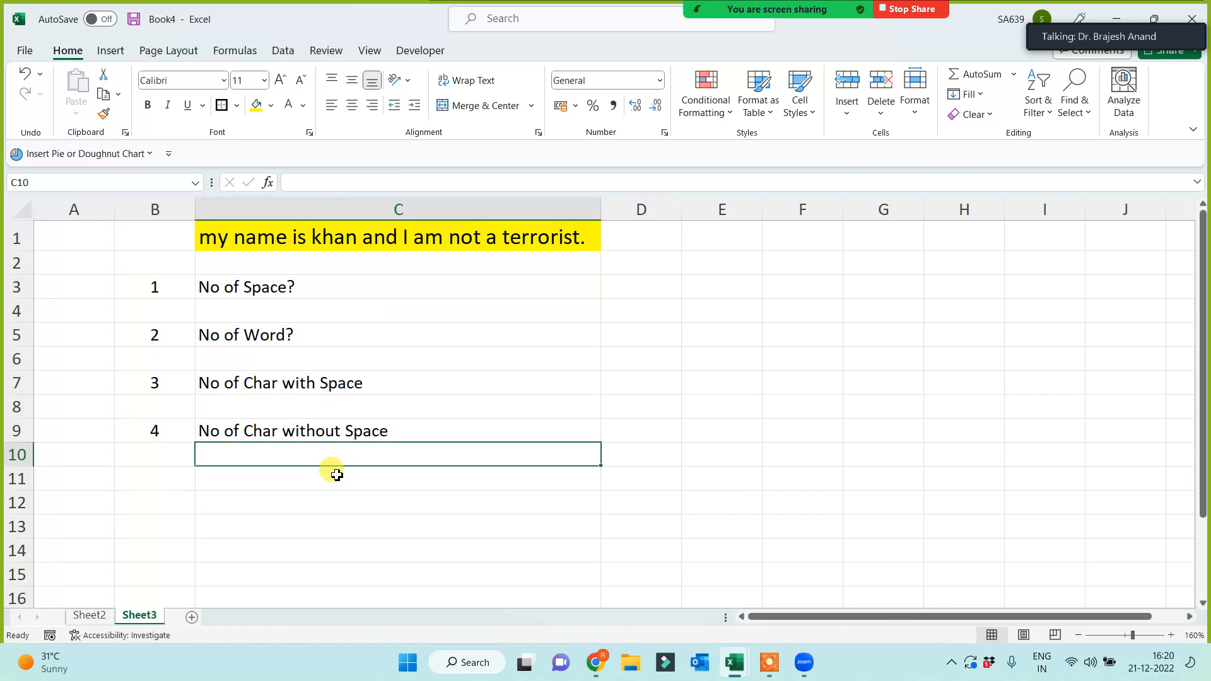
left_click(339, 524)
left_click_drag(350, 287, 336, 435)
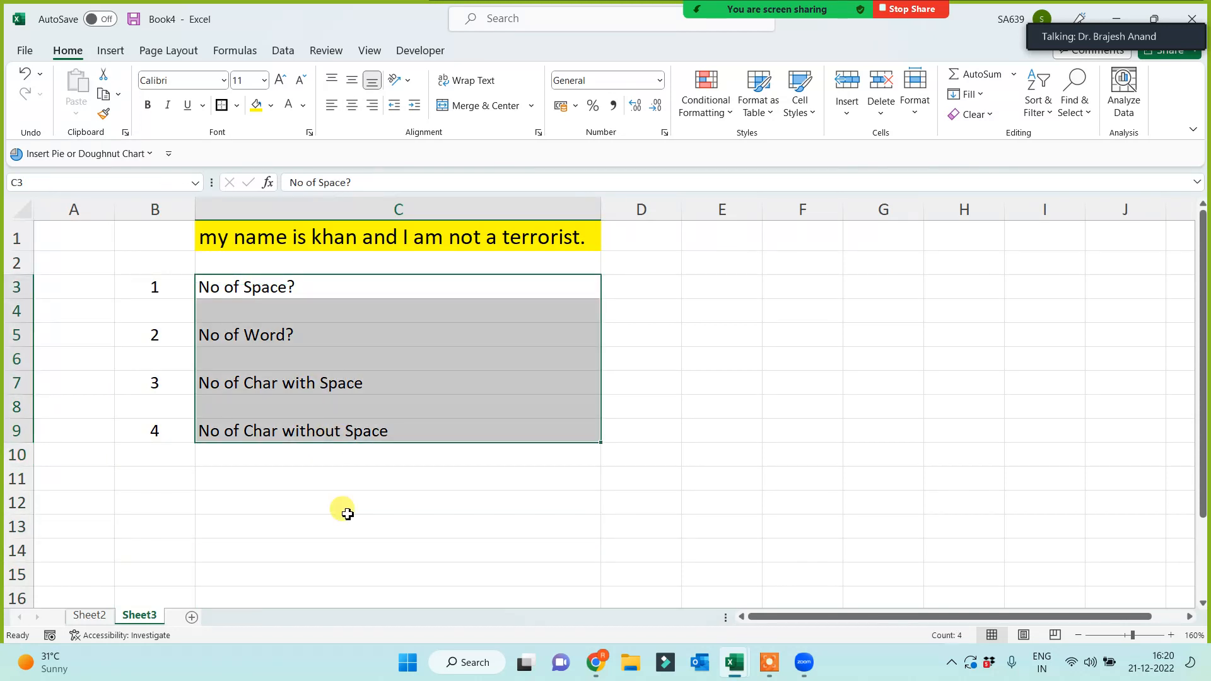
left_click(348, 516)
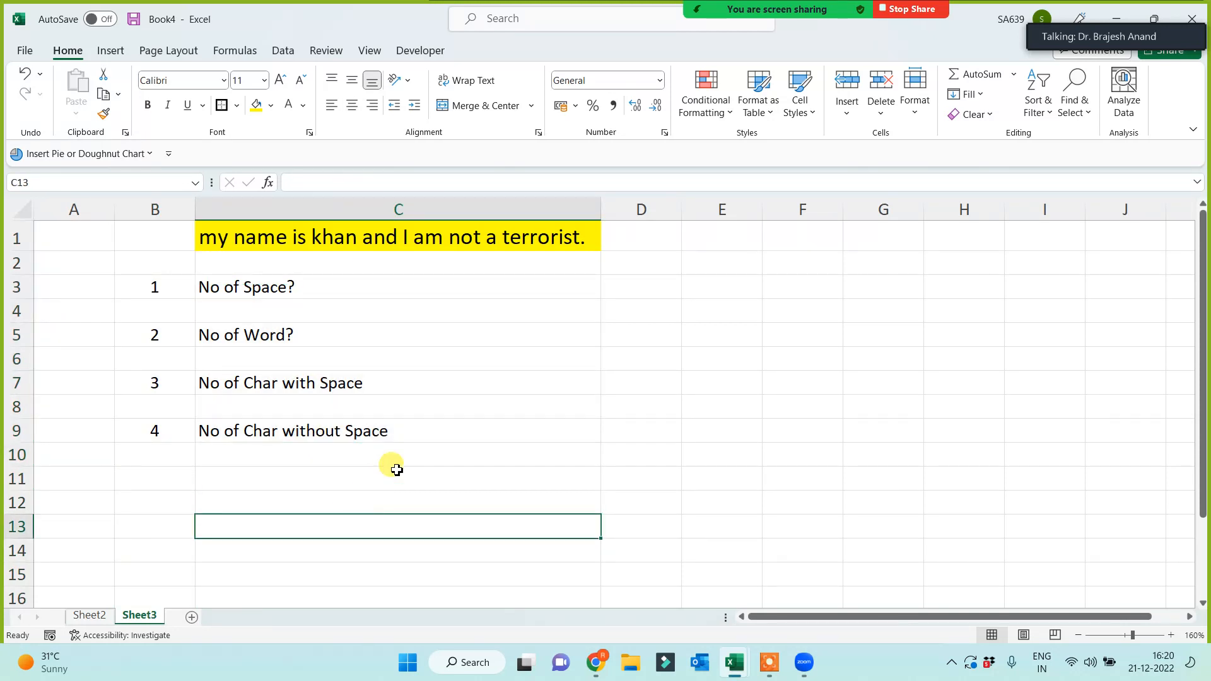
left_click_drag(351, 287, 338, 430)
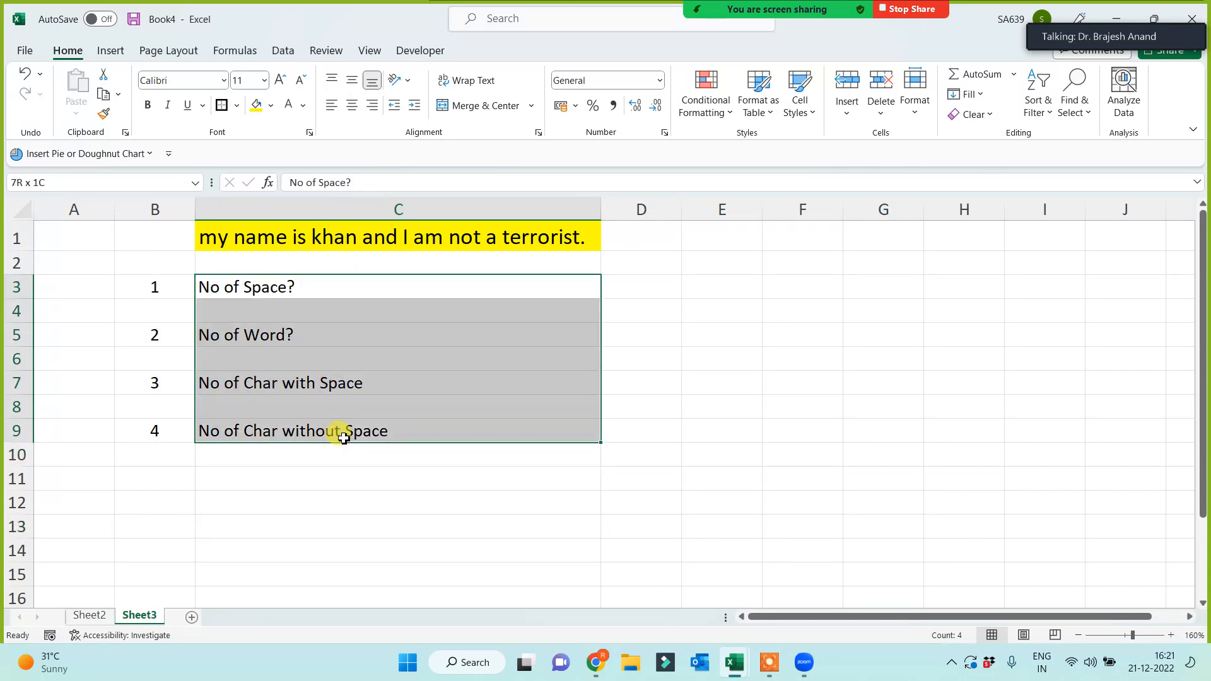
left_click(316, 510)
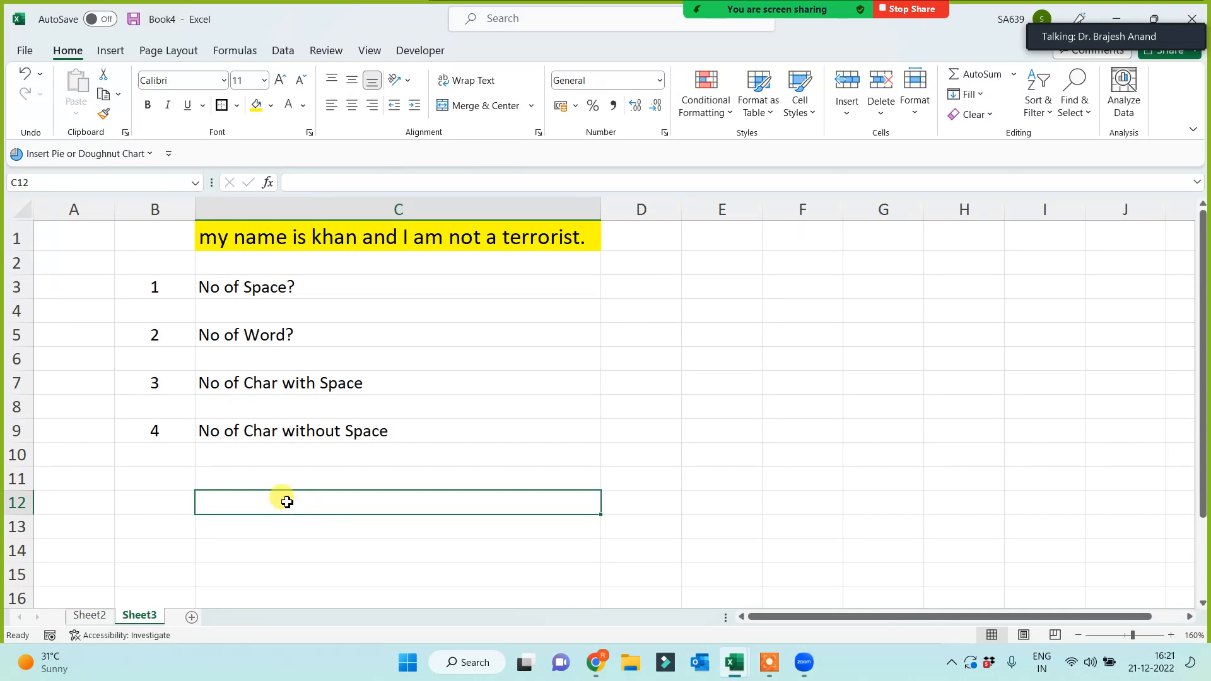
Enter the formula =LEN(C7) in D7, beside the "No of Char with Space" question
left_click(492, 382)
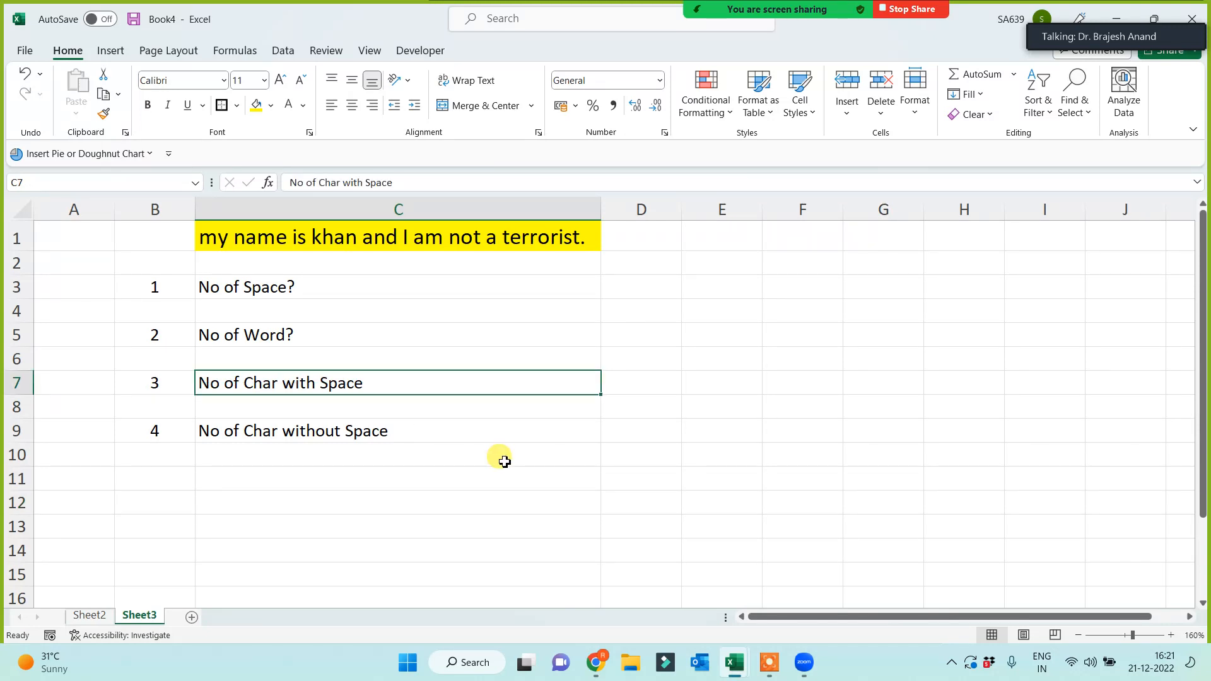
left_click(619, 385)
type("Len")
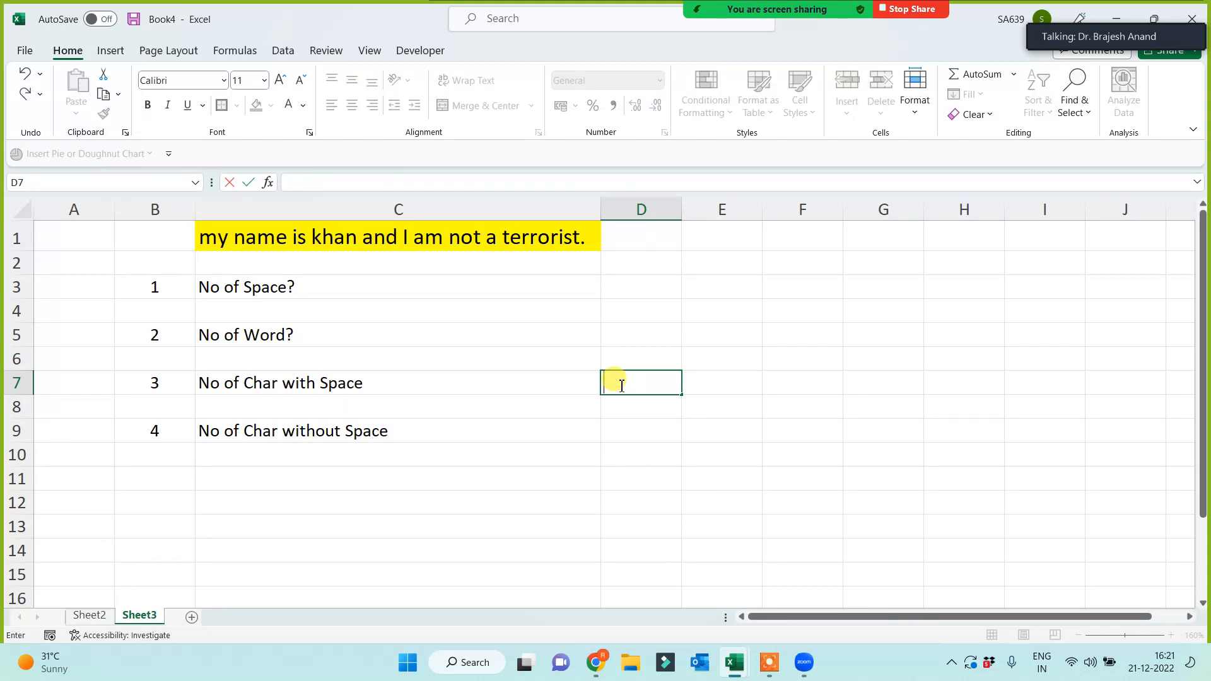
type("=Len(")
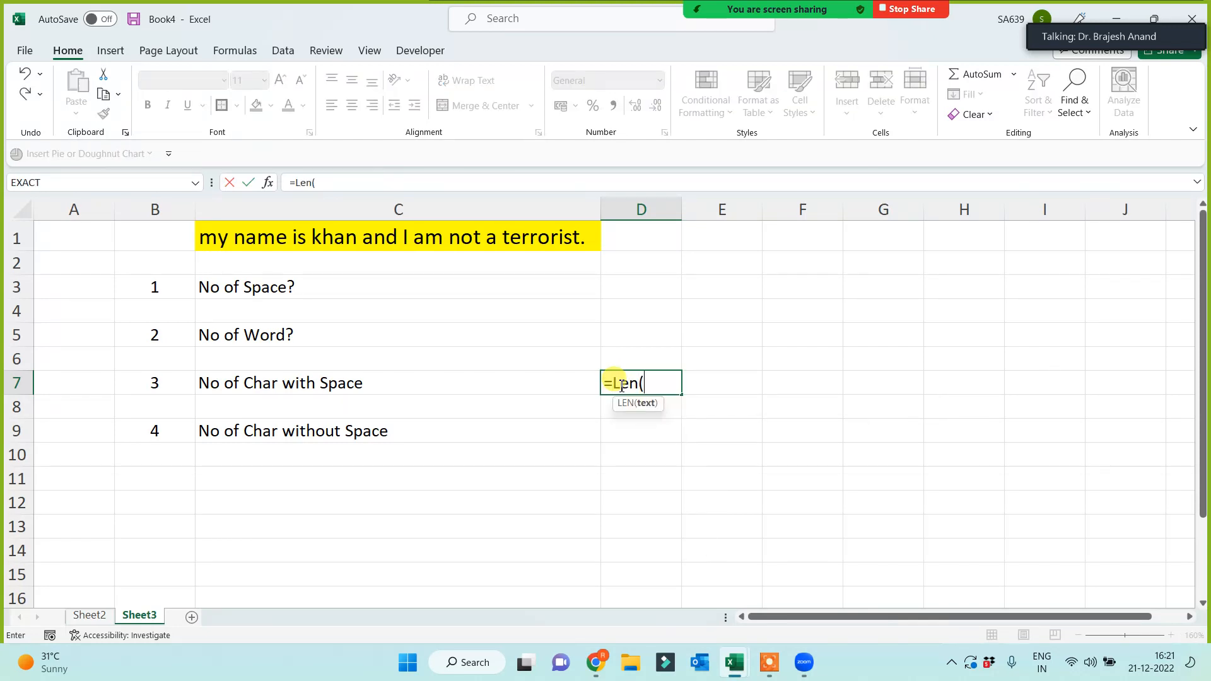
left_click(416, 383)
type(")")
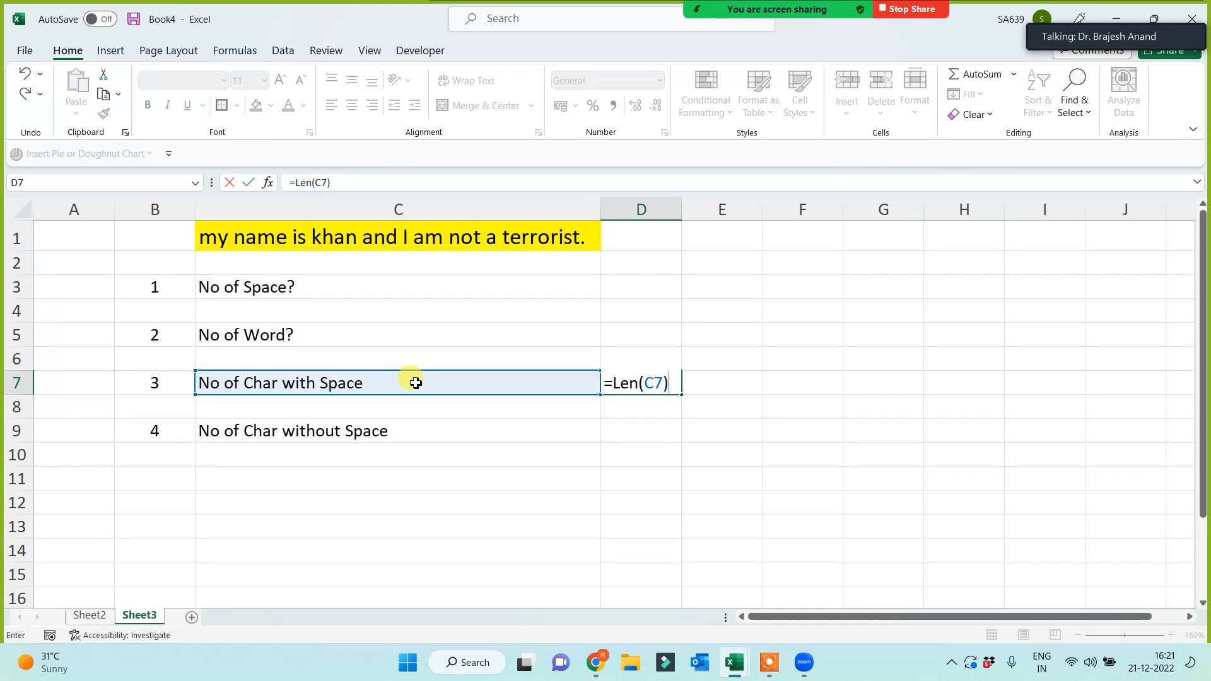
key("Return")
Fill the "No of Char with Space" cell C7 with the standard light green color
left_click(322, 382)
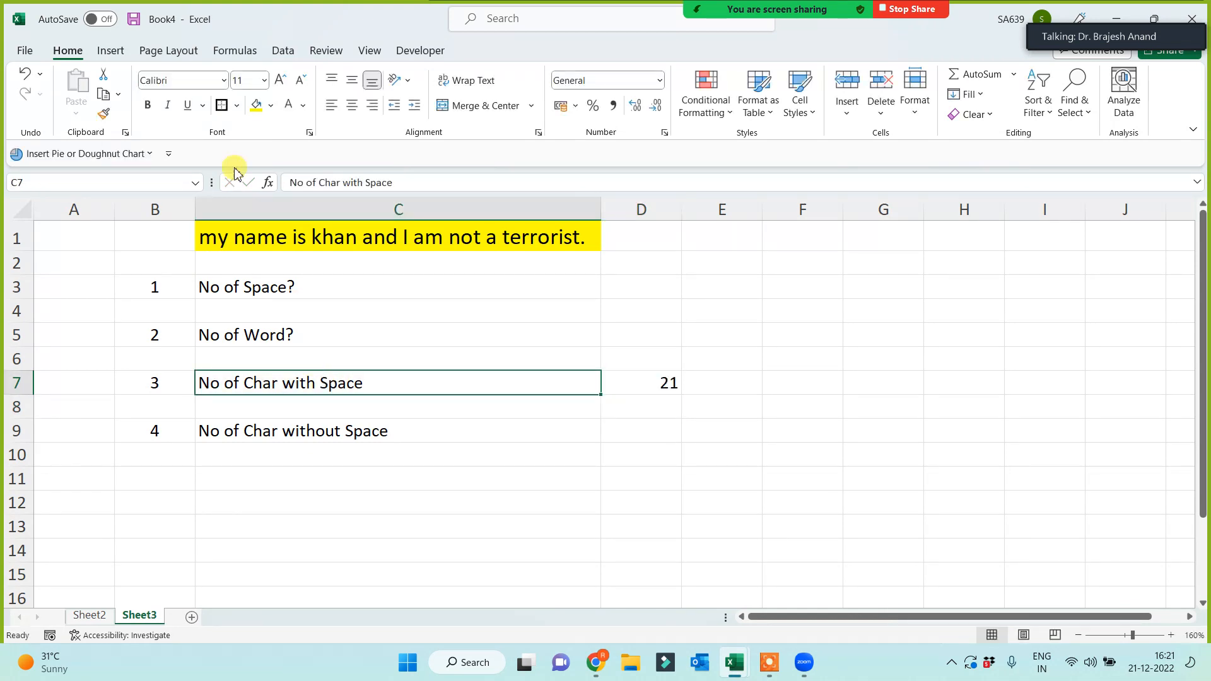
left_click(270, 106)
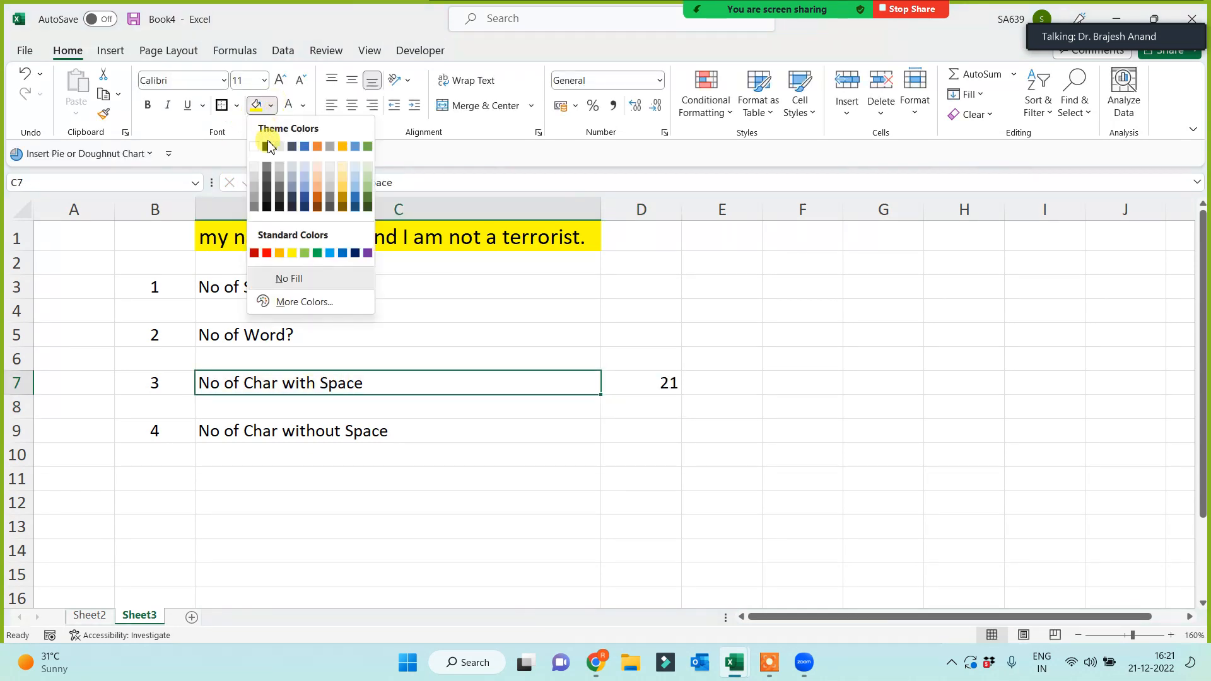
left_click(307, 253)
left_click(377, 512)
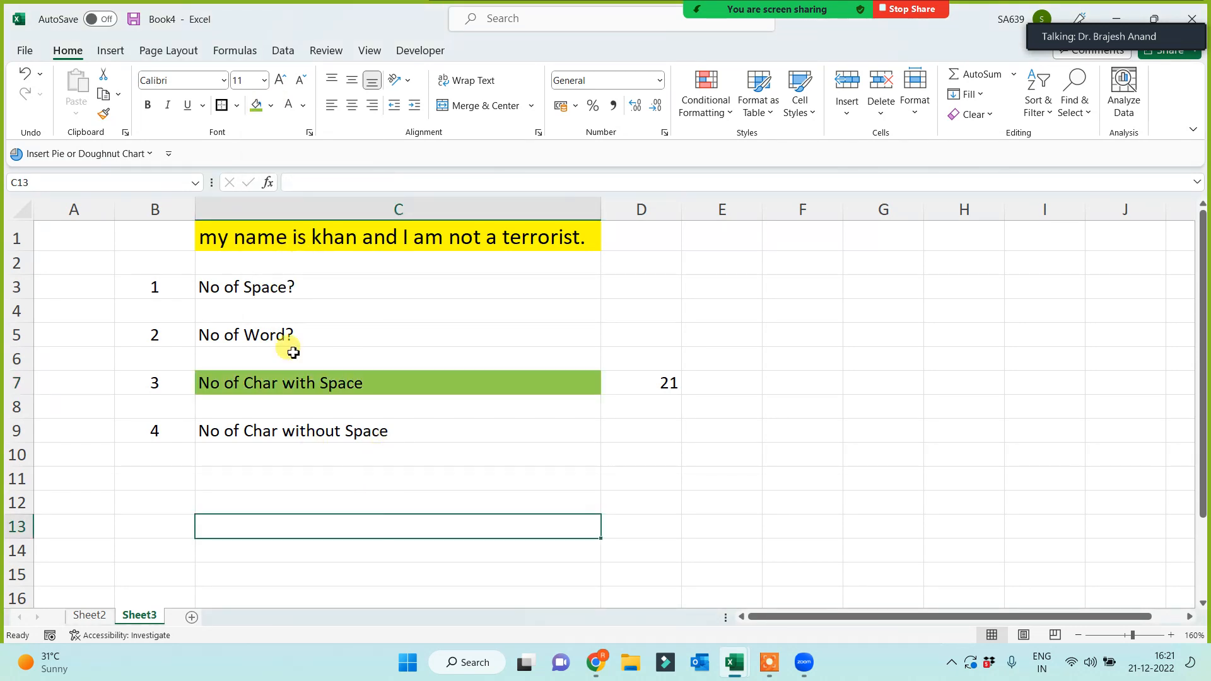
left_click(276, 287)
left_click(278, 326)
left_click(264, 429)
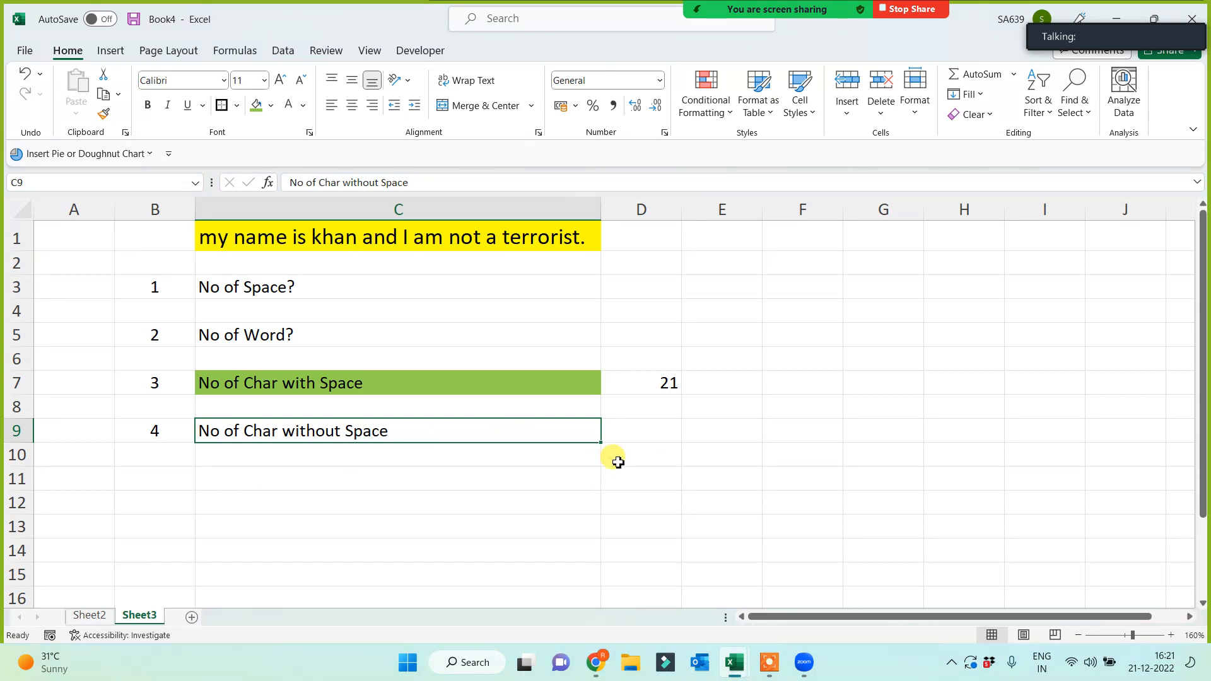
Enter =SUBSTITUTE(C1," ","") in D3 to remove all spaces from the sample sentence
left_click(628, 287)
type("=subs")
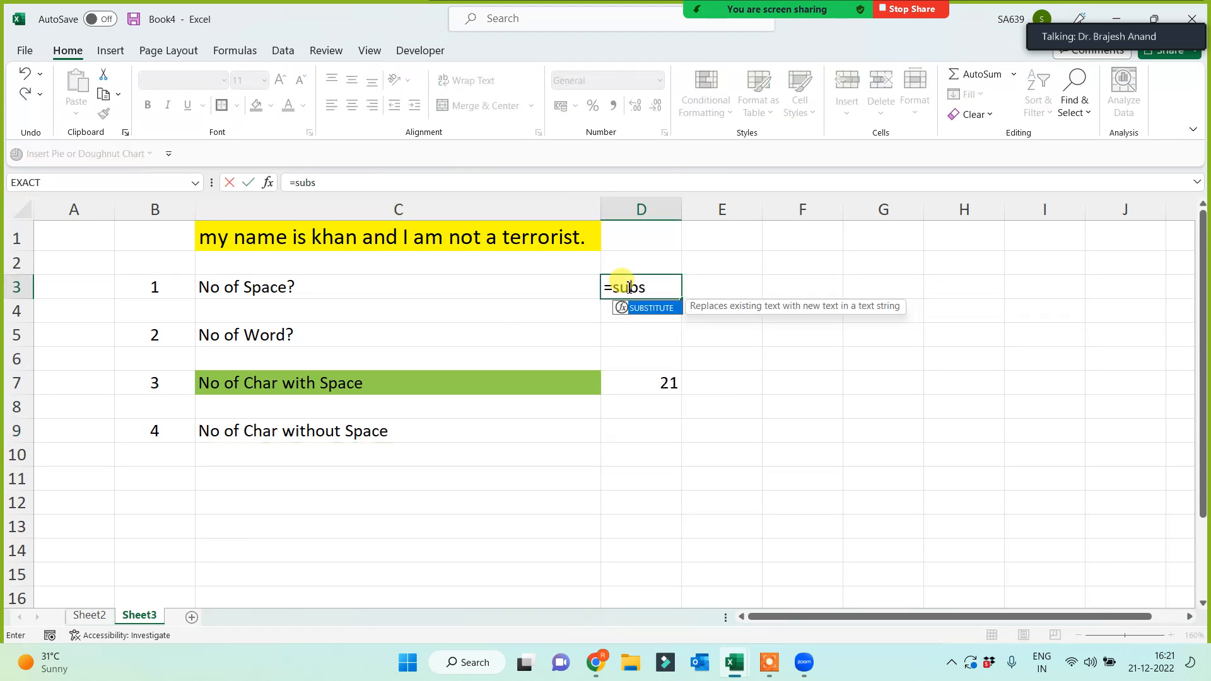
key("Tab")
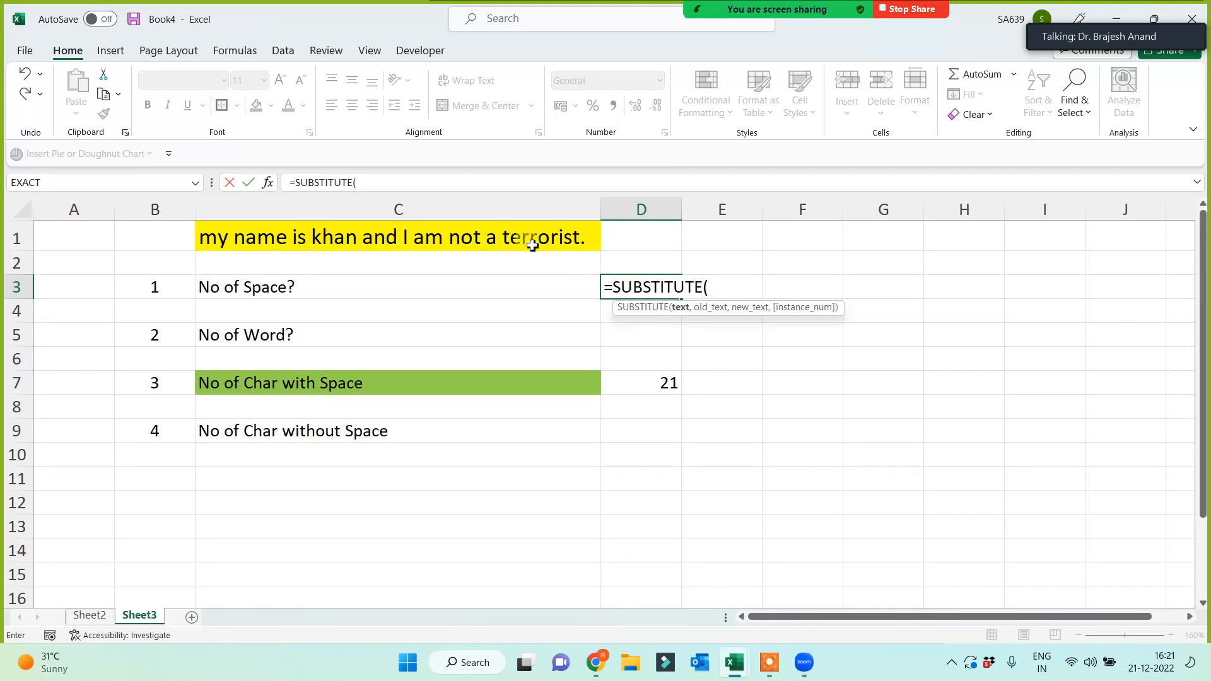
left_click(492, 232)
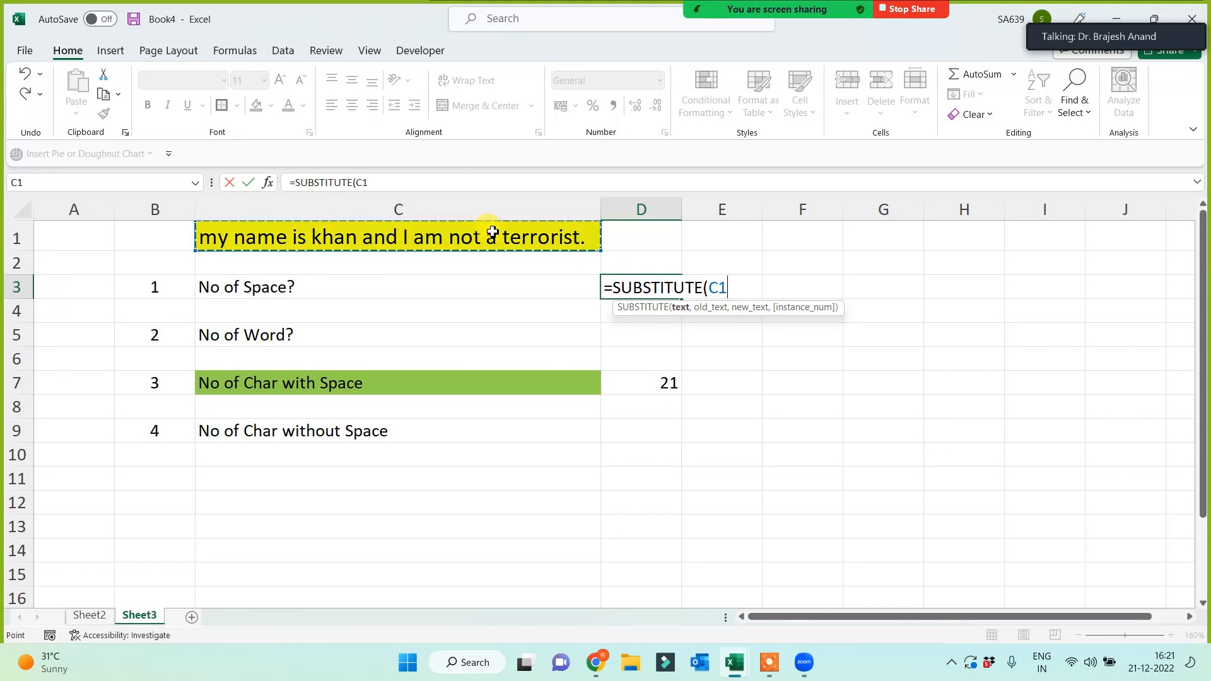
type(",")
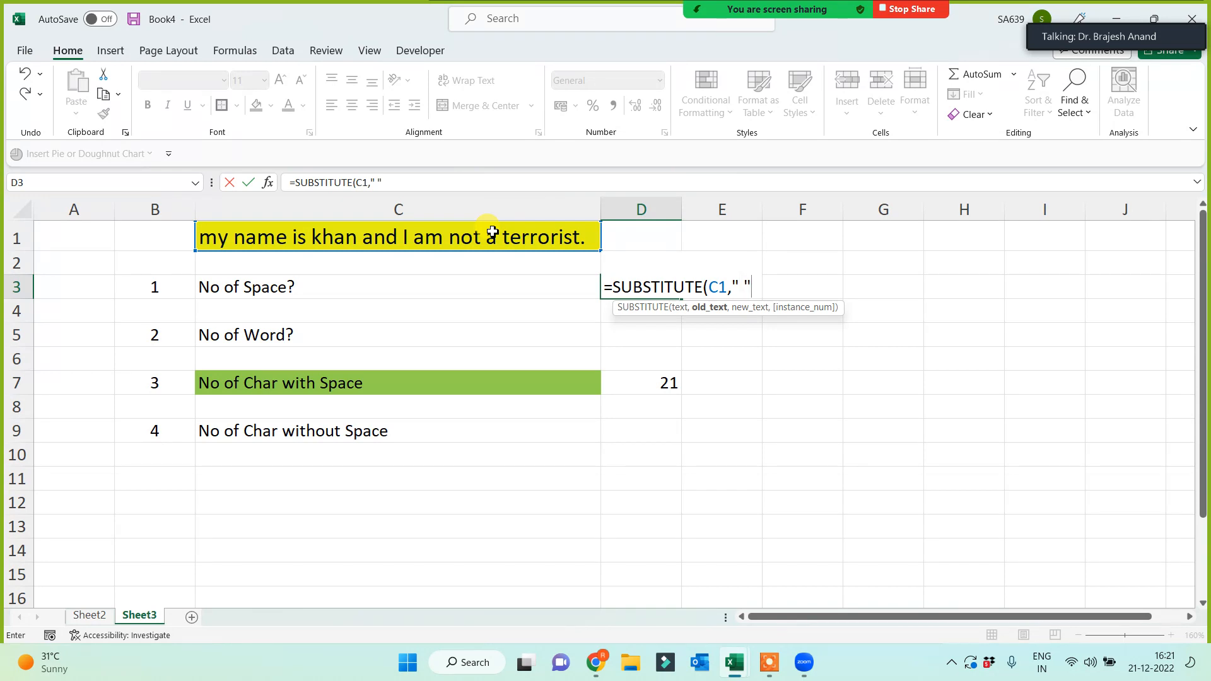
type(",\"\"")
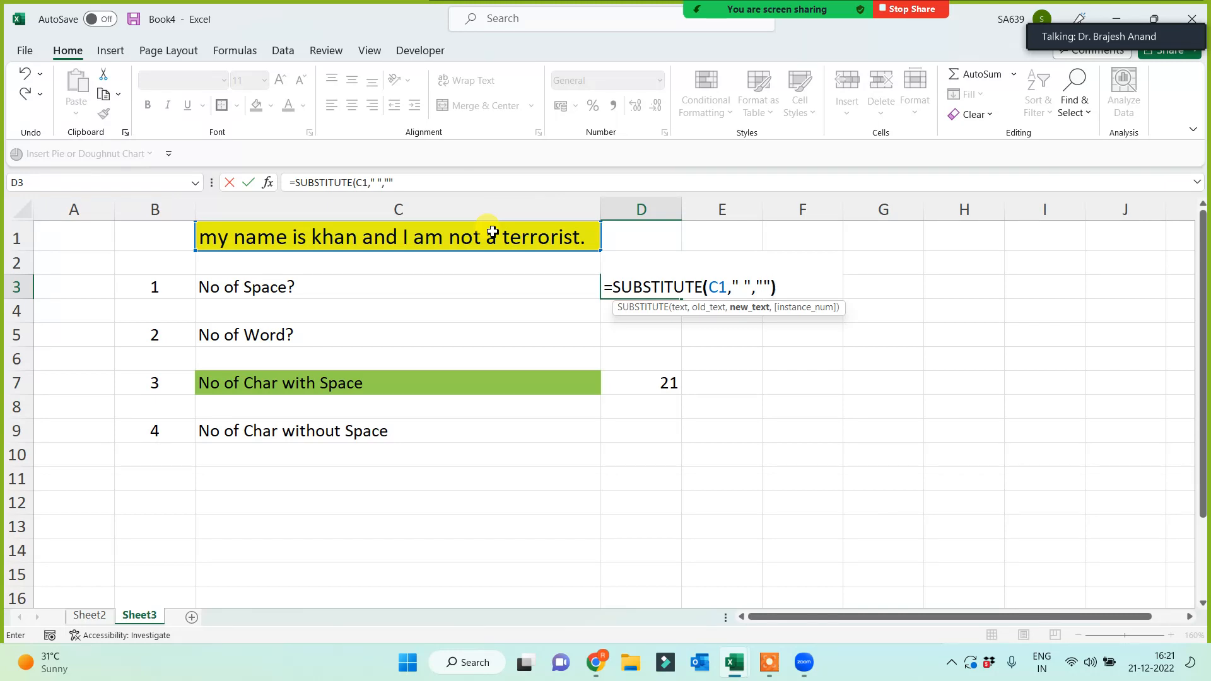
type(")")
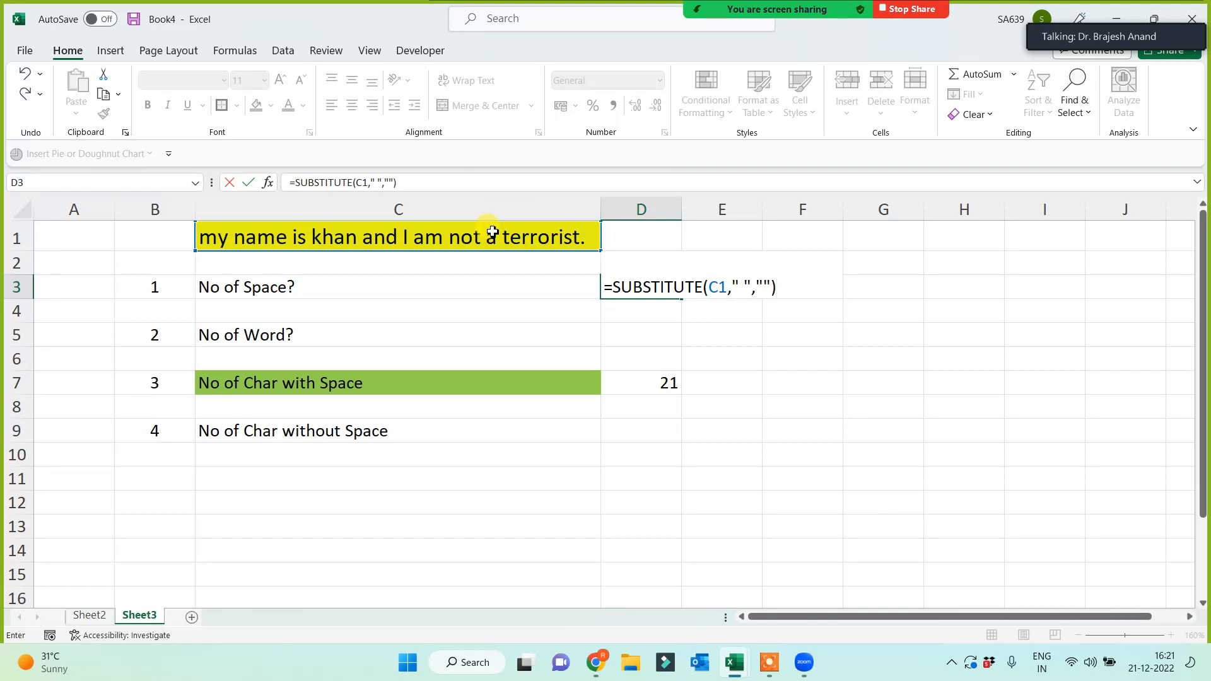
key("Return")
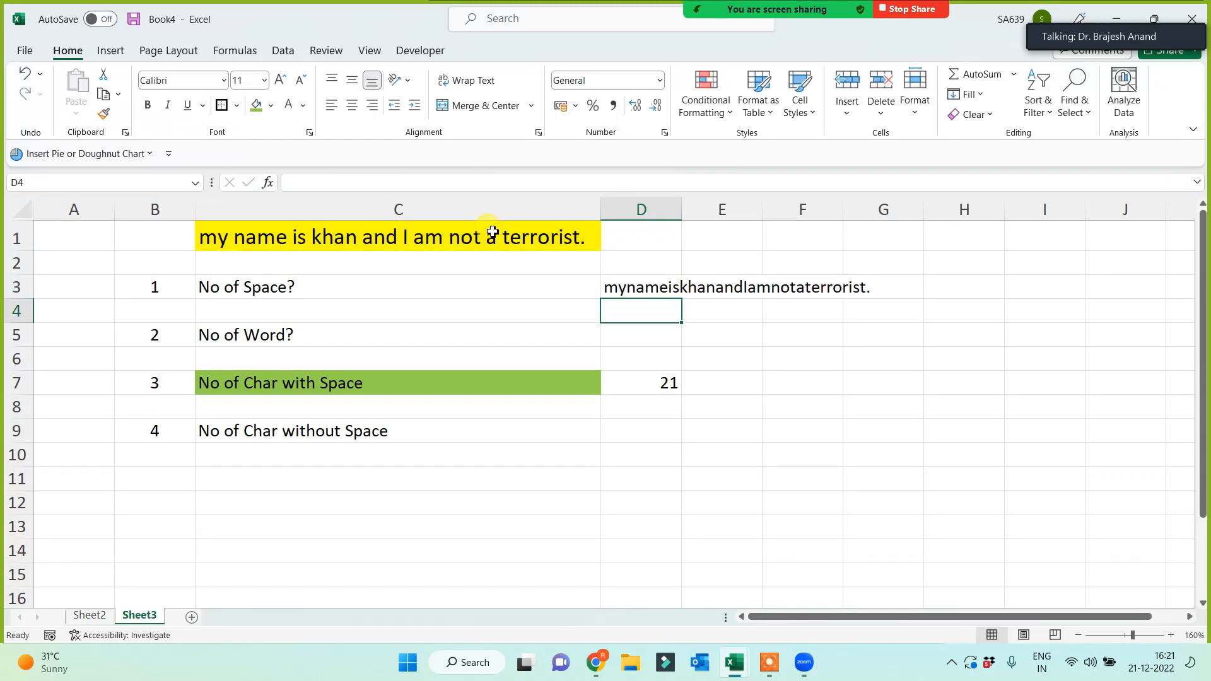
AutoFit the width of column D to its contents
left_click(653, 287)
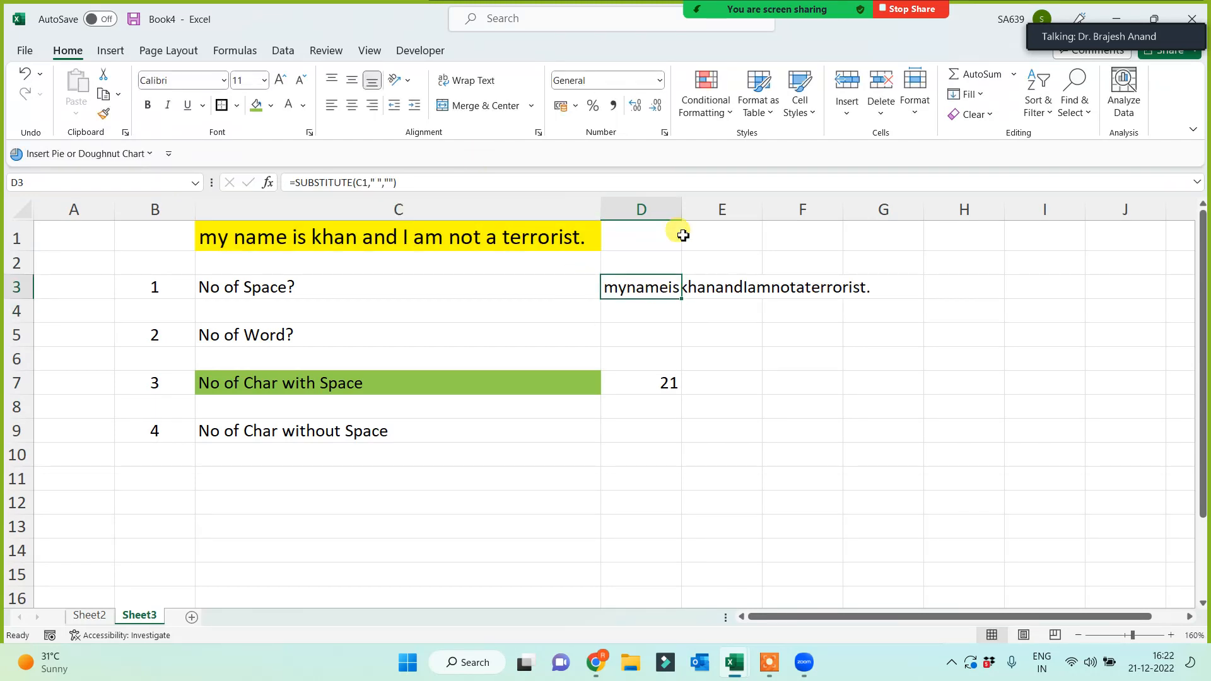
double_click(681, 209)
left_click(668, 459)
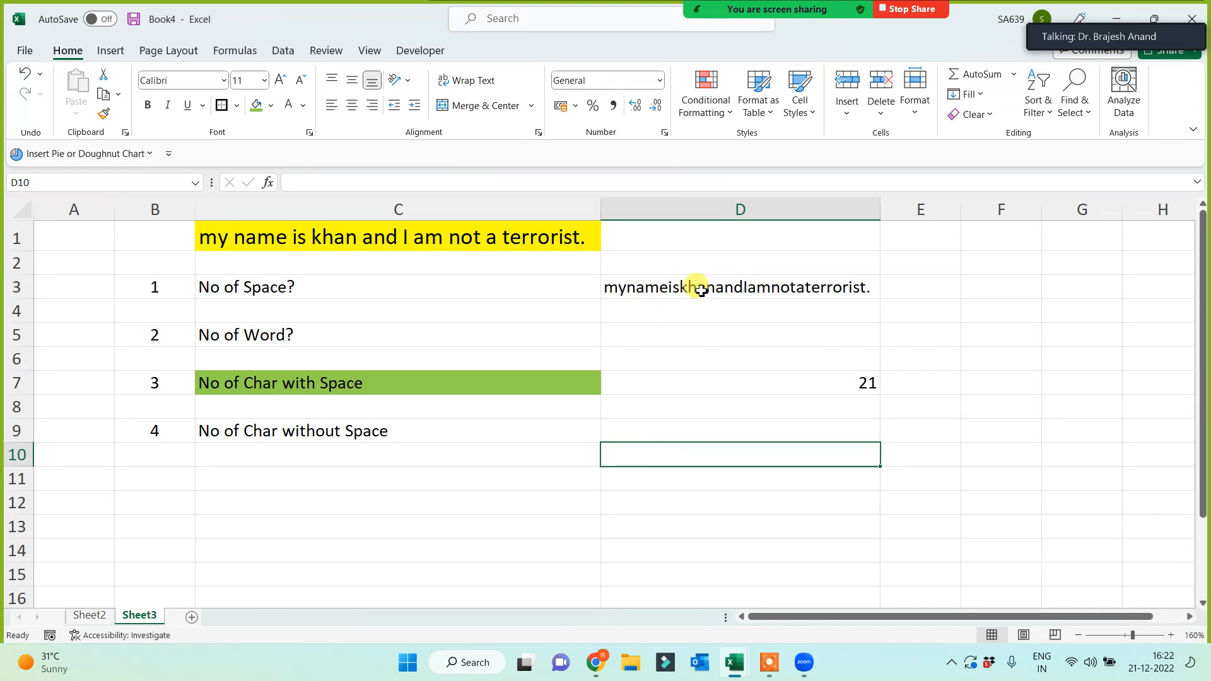
Fill the "No of Char without Space" cell C9 with the same light green as C7
left_click(745, 391)
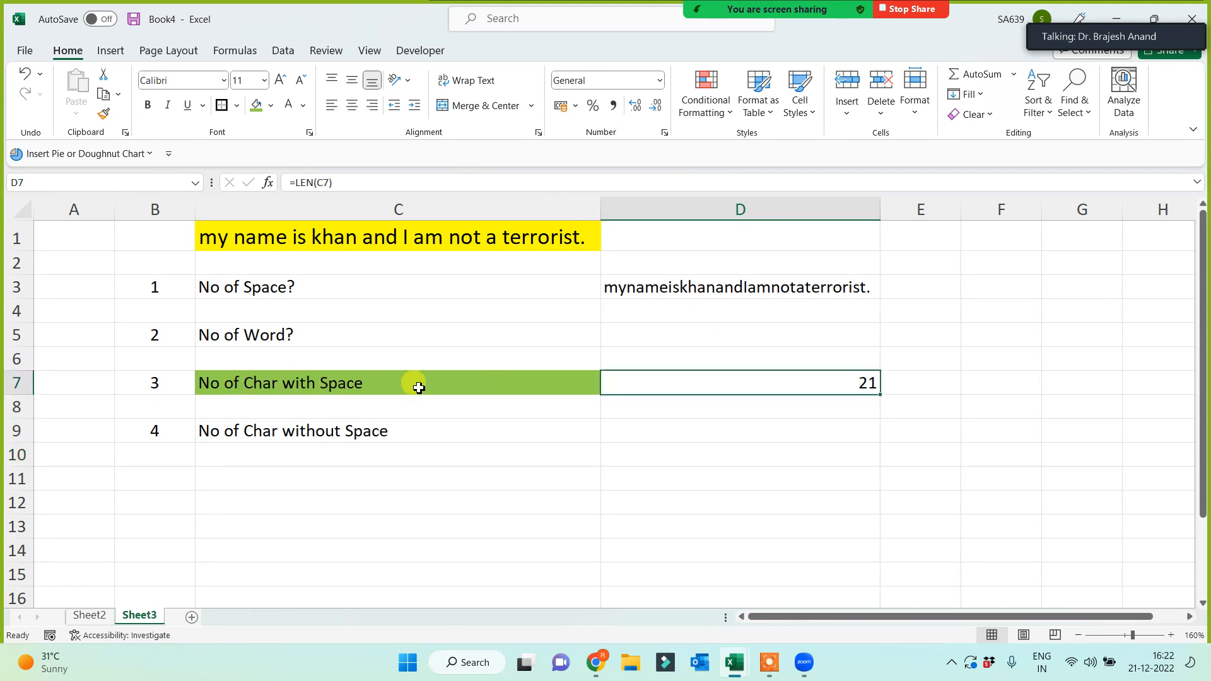
left_click(272, 436)
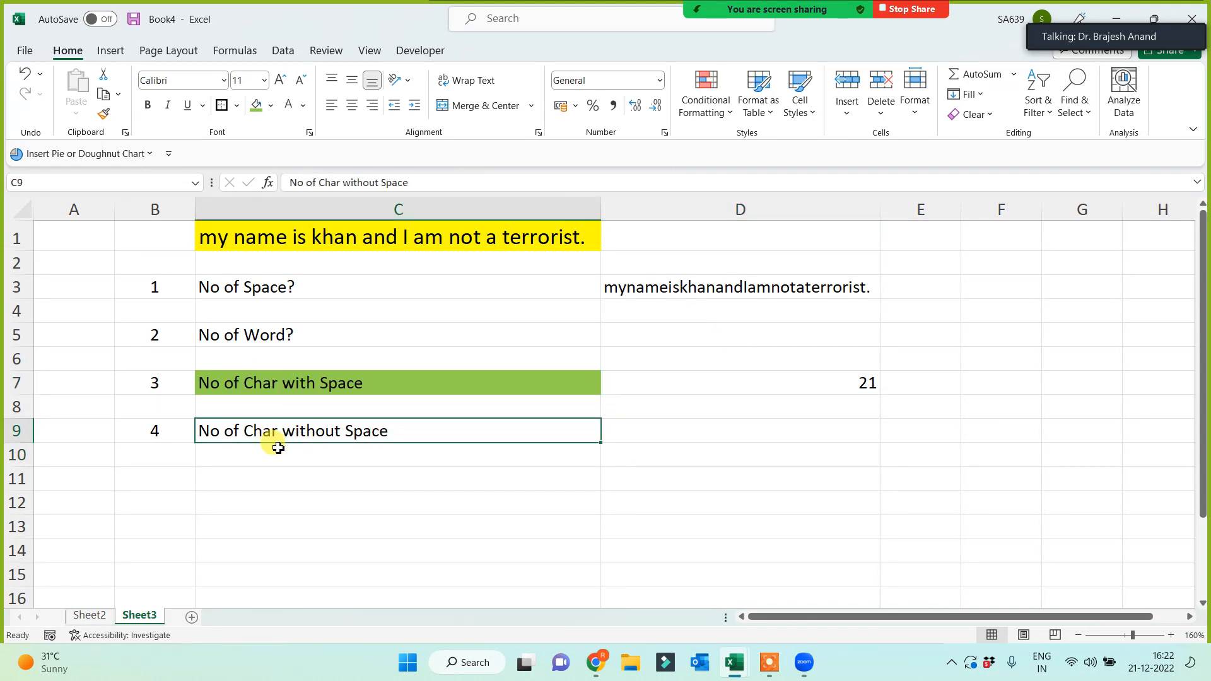
left_click(256, 106)
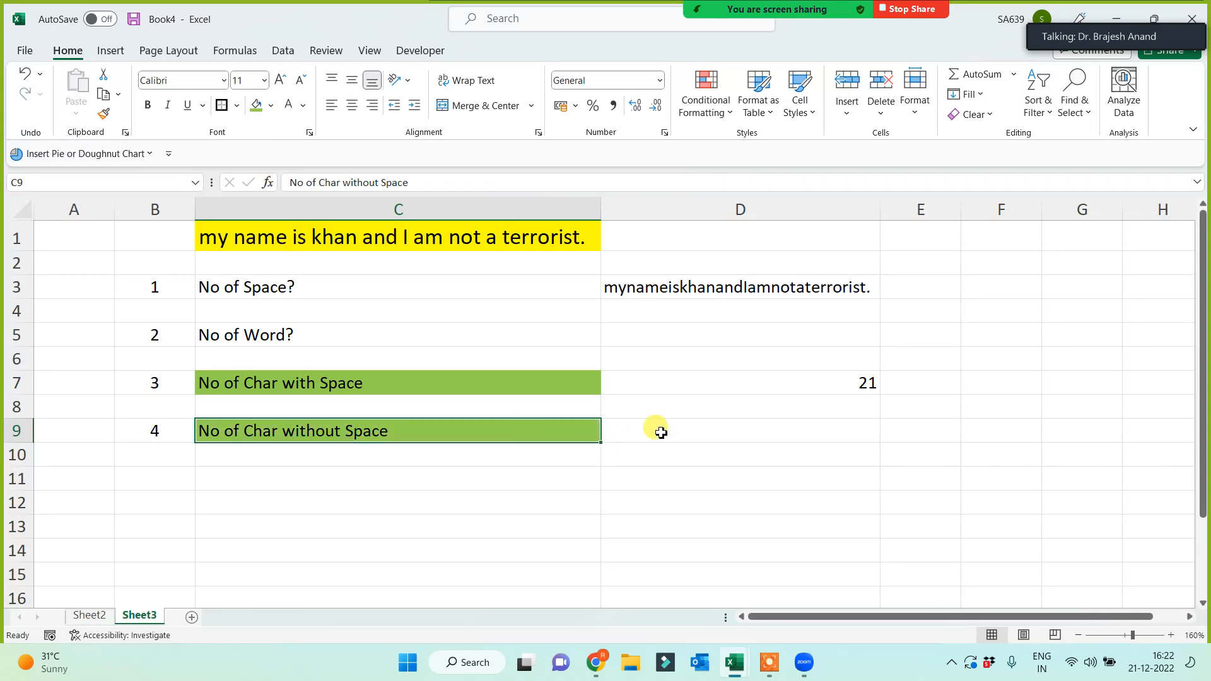
Enter =LEN(D3) in D9 to count the characters of the sentence without spaces
left_click(675, 428)
type("=len(")
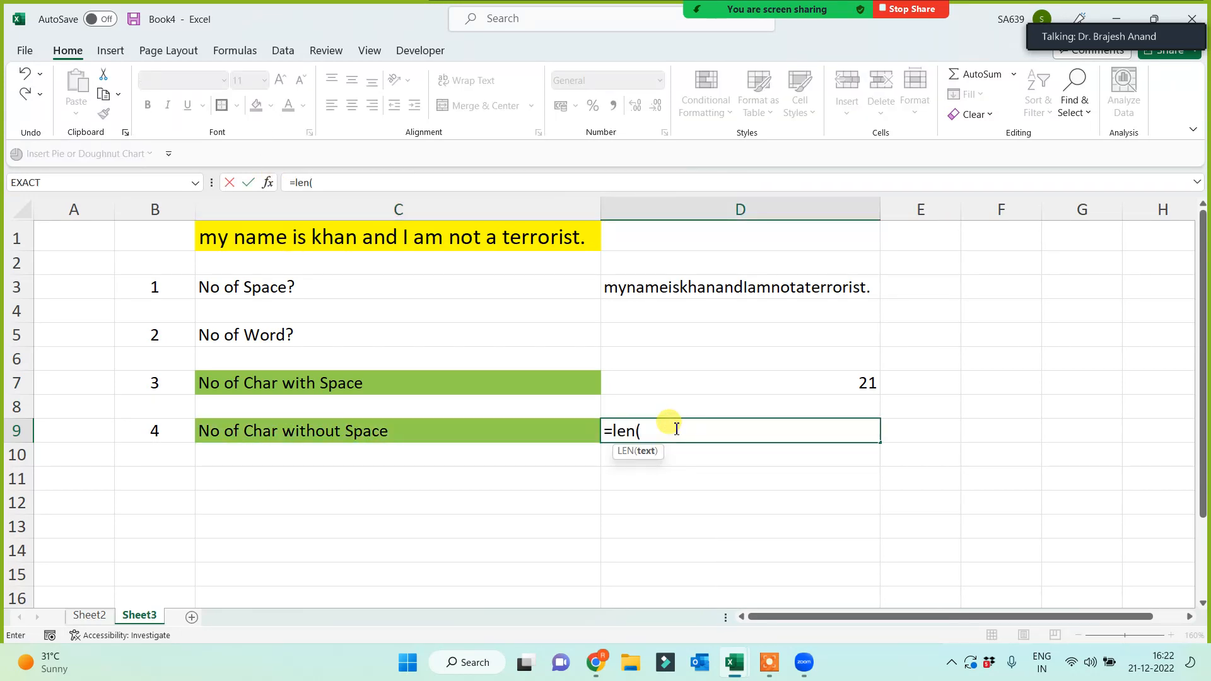
left_click(705, 292)
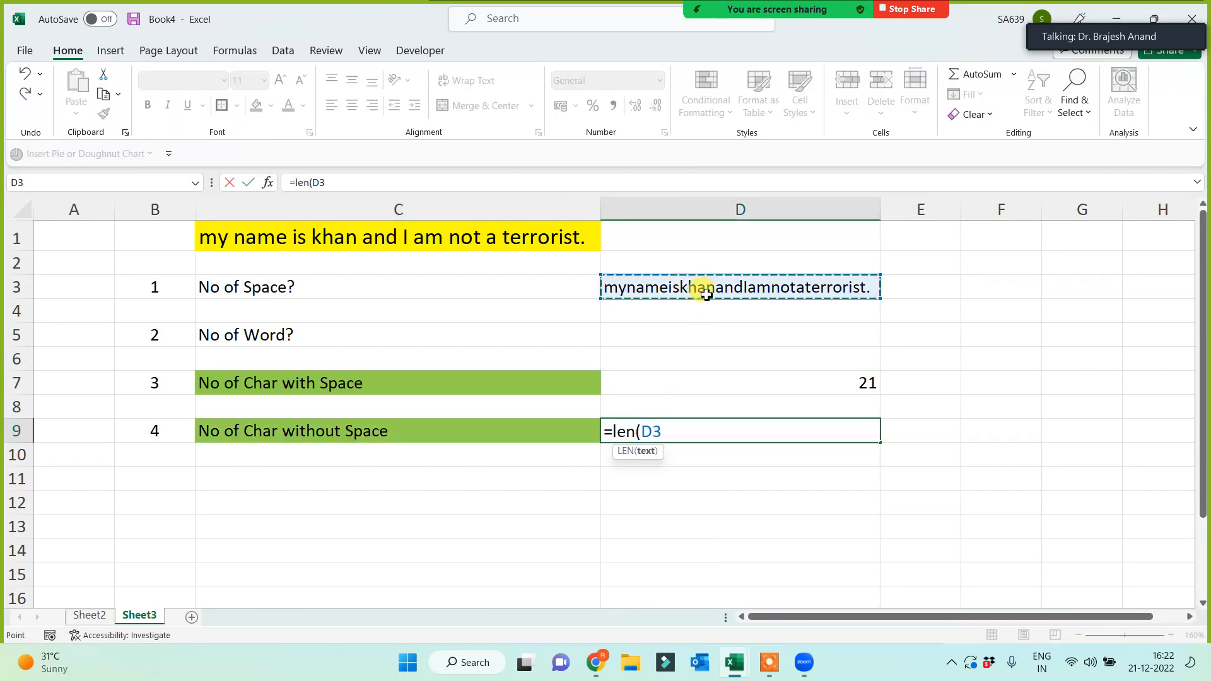
type(")")
key("Return")
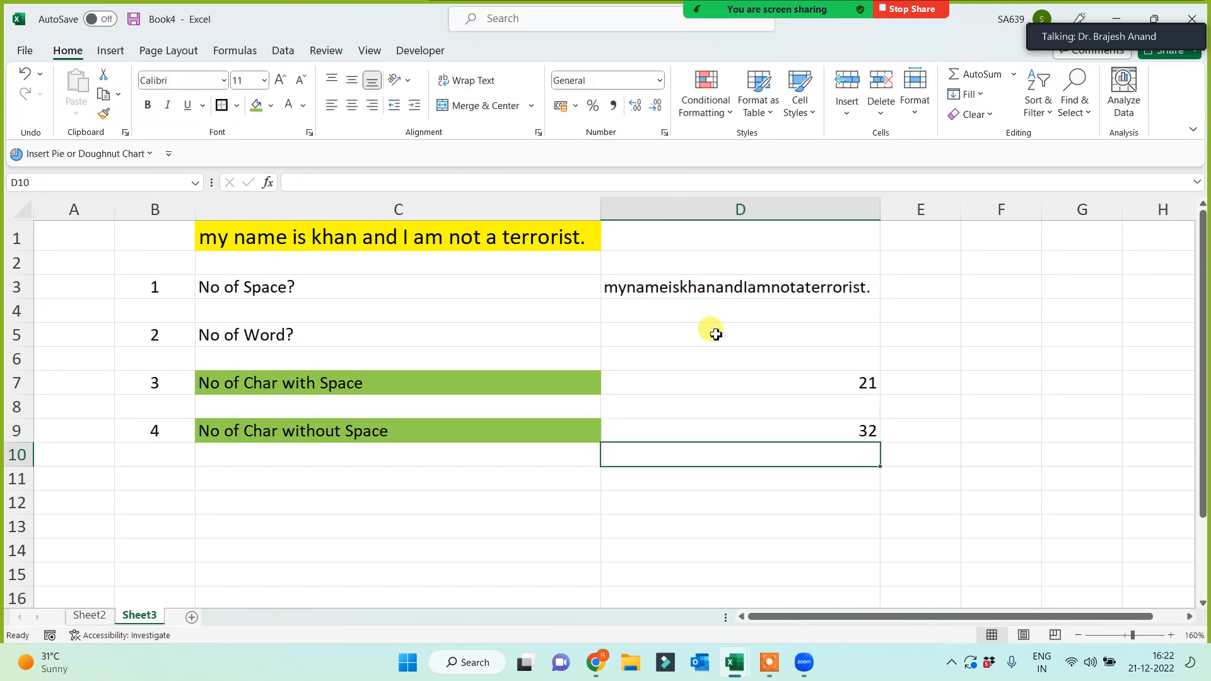
Compare the character-count formulas in D7 and D9
left_click(818, 426)
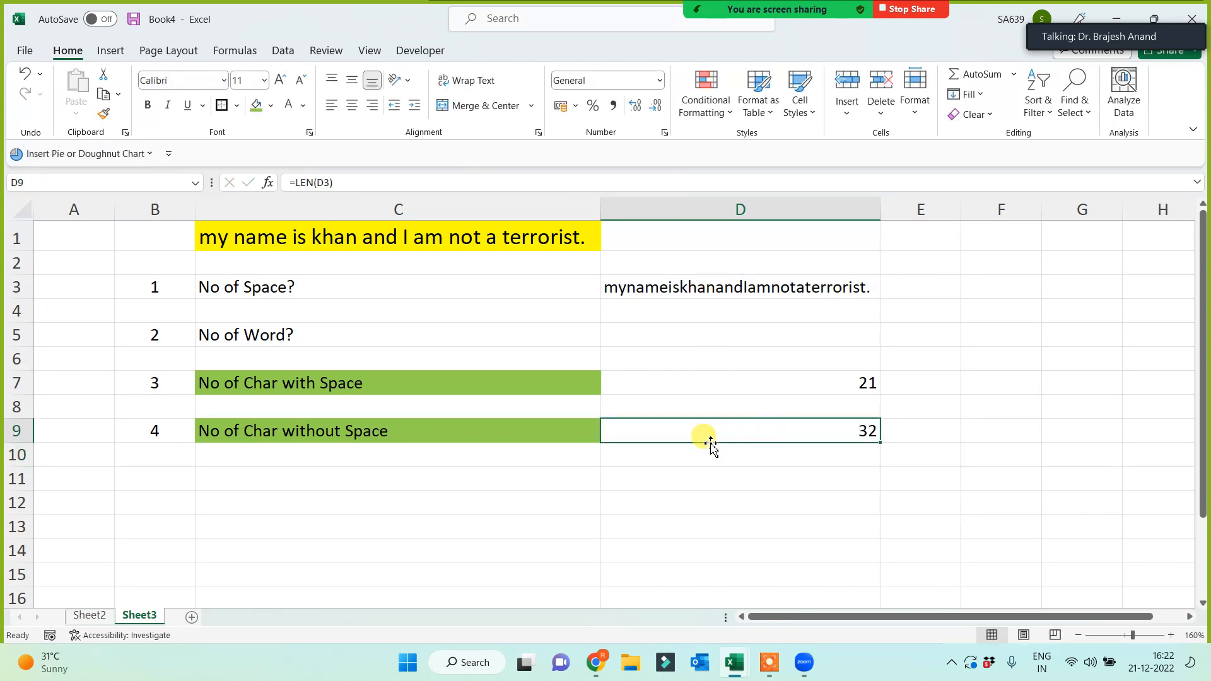
left_click(796, 393)
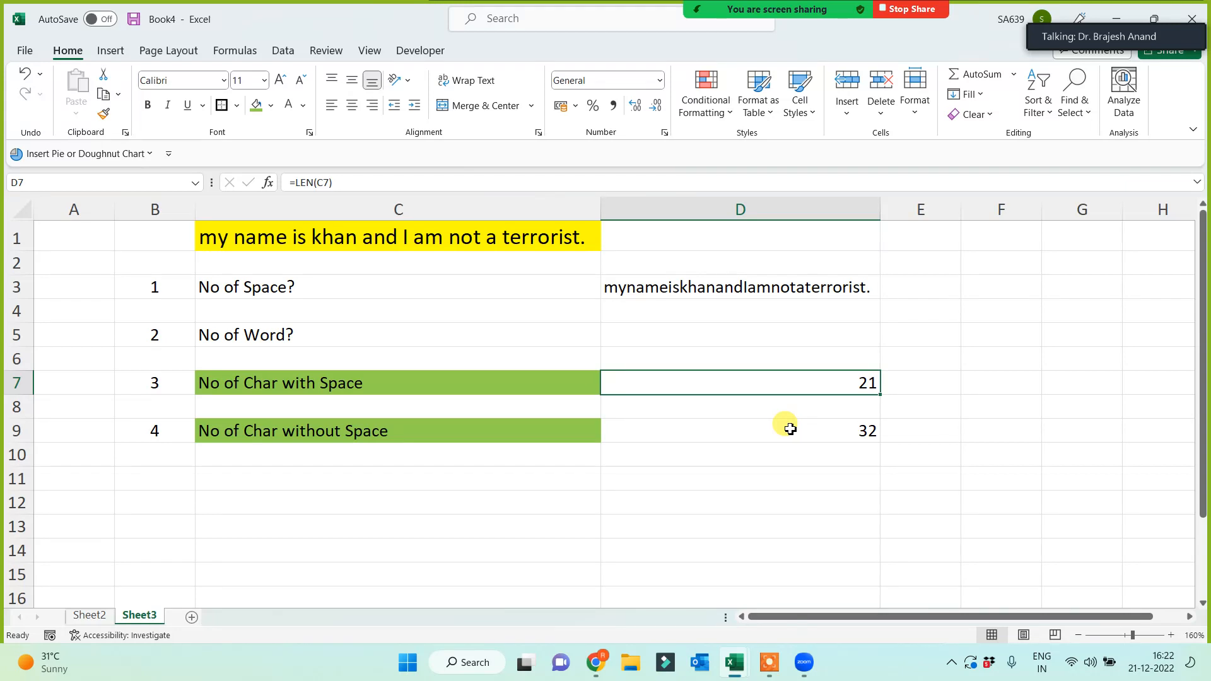
left_click(780, 423)
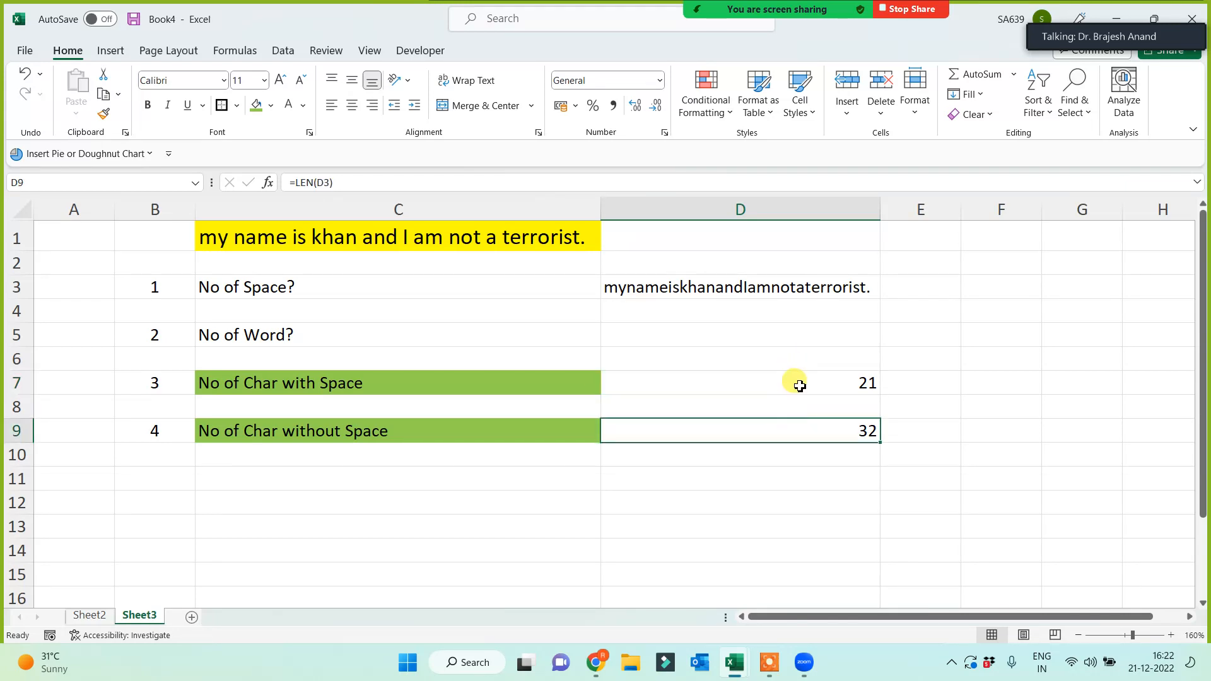
Replace the formula in D7 with =LEN(C1) to count the sentence's characters including spaces
left_click(799, 384)
double_click(799, 381)
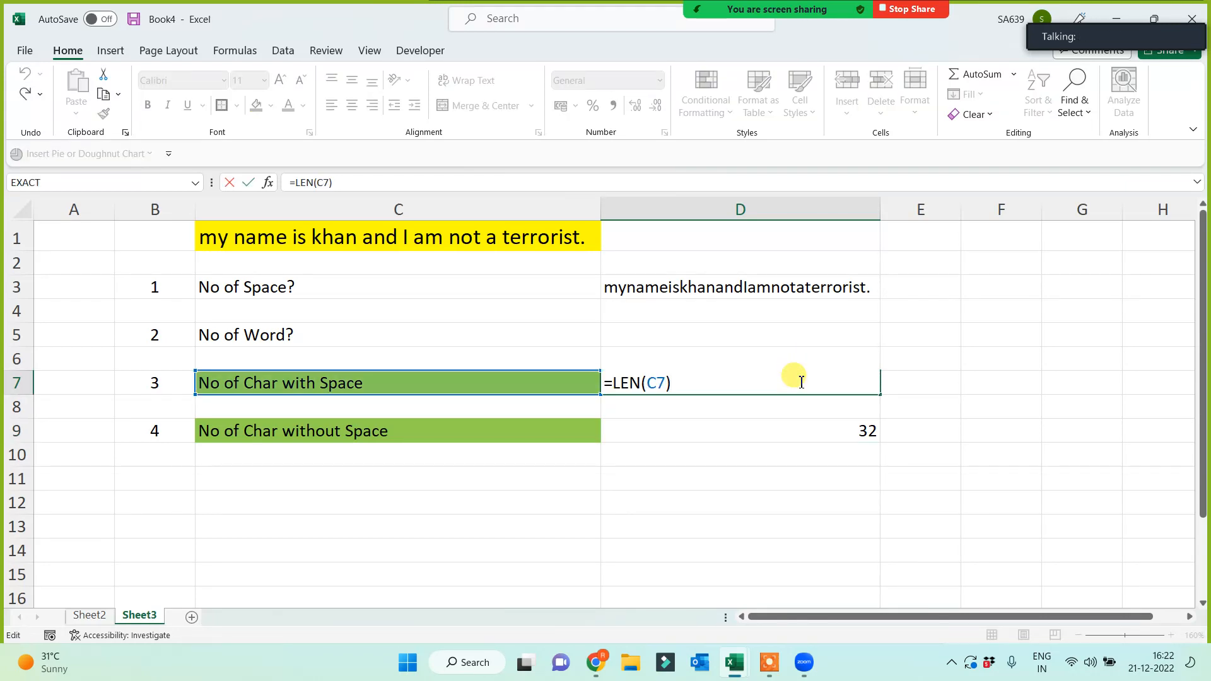
key("Escape")
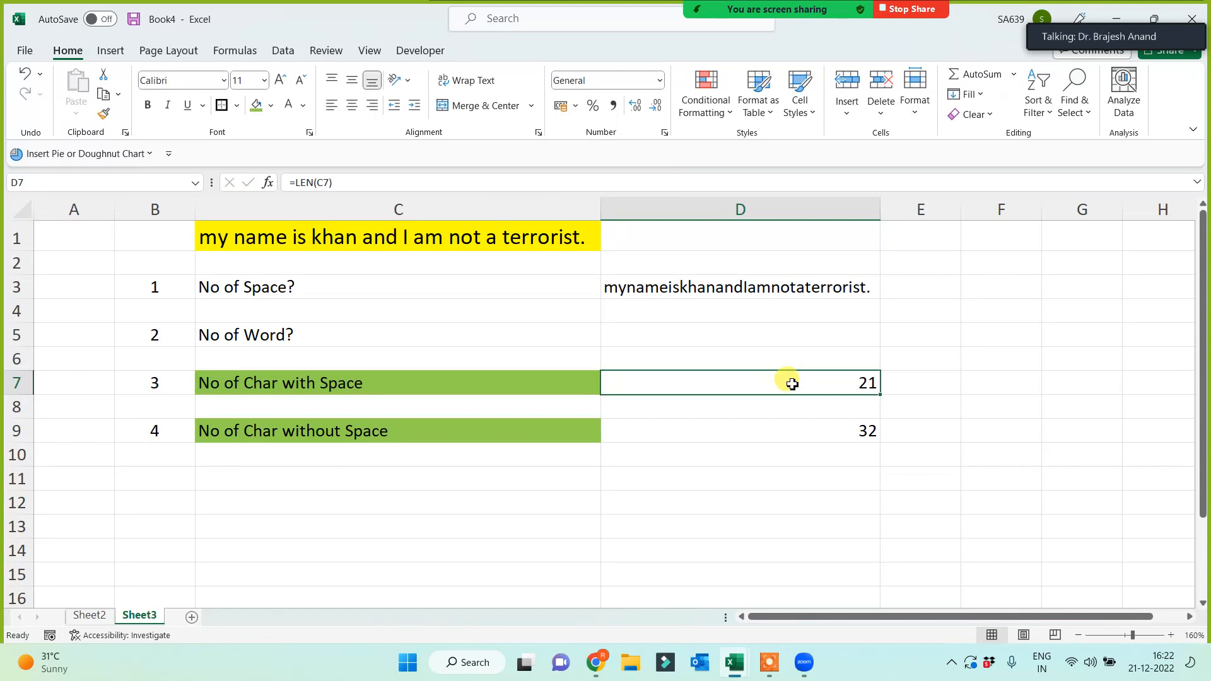
type("=len(")
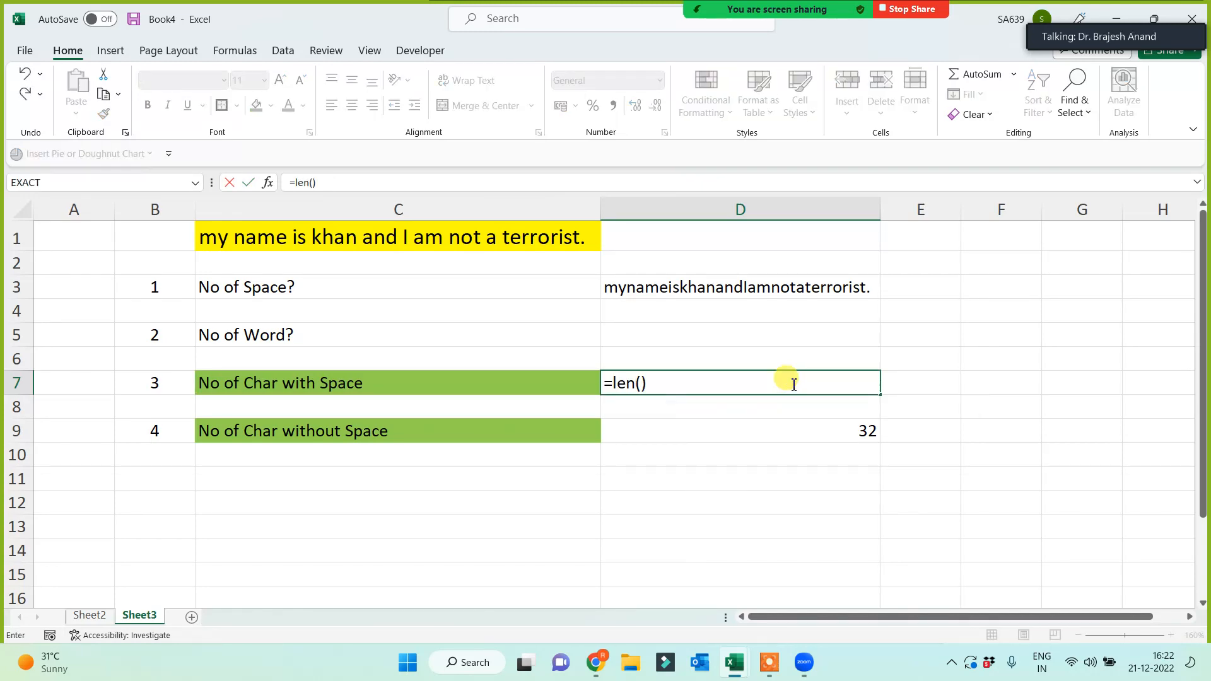
left_click(427, 239)
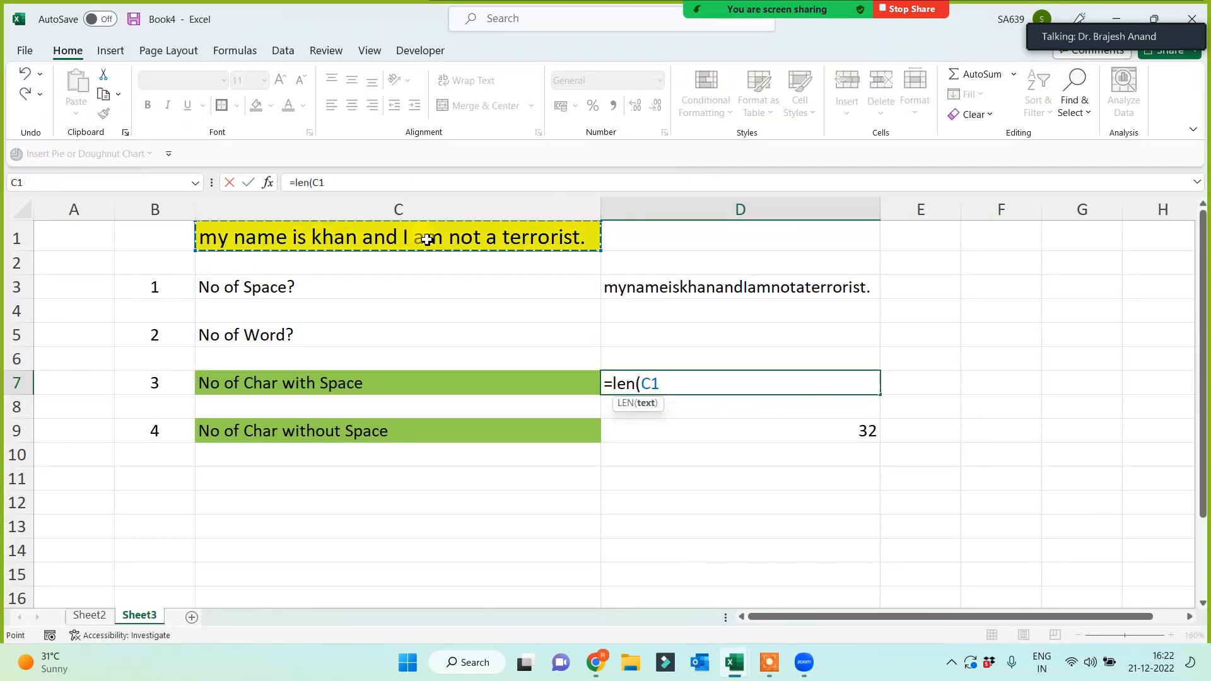
type(")")
key("Return")
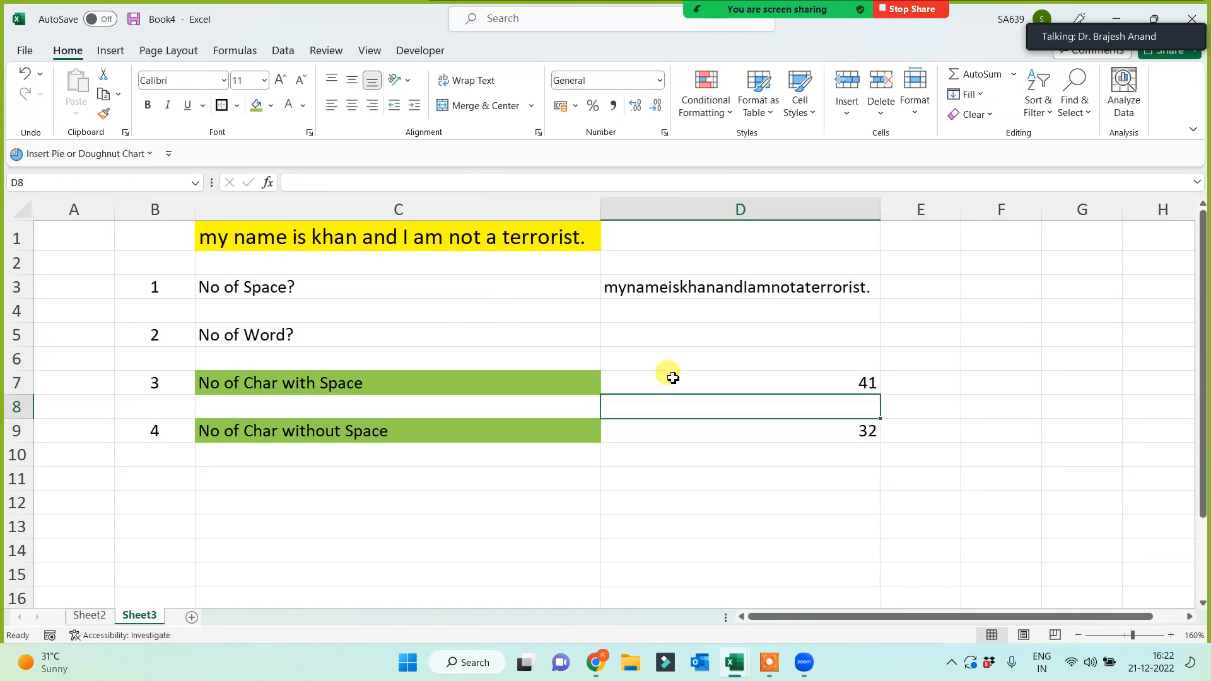
Clear the SUBSTITUTE formula from D3 and the LEN formula from D9
left_click(739, 375)
left_click(761, 435)
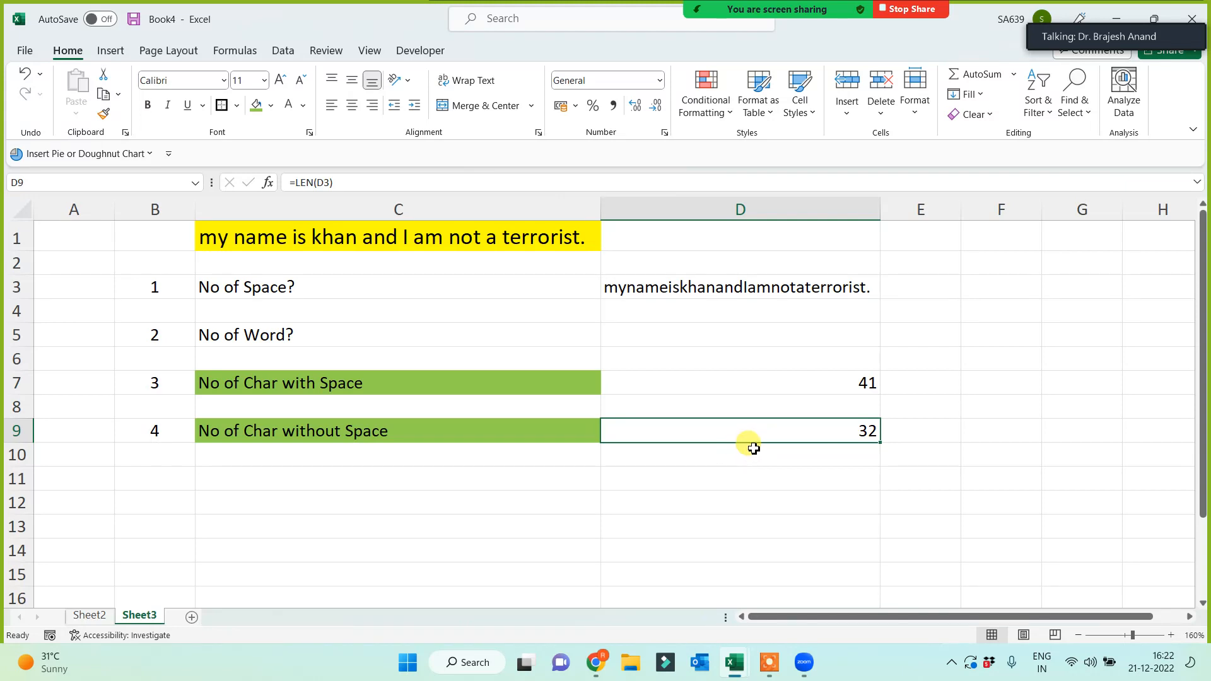
left_click(718, 289)
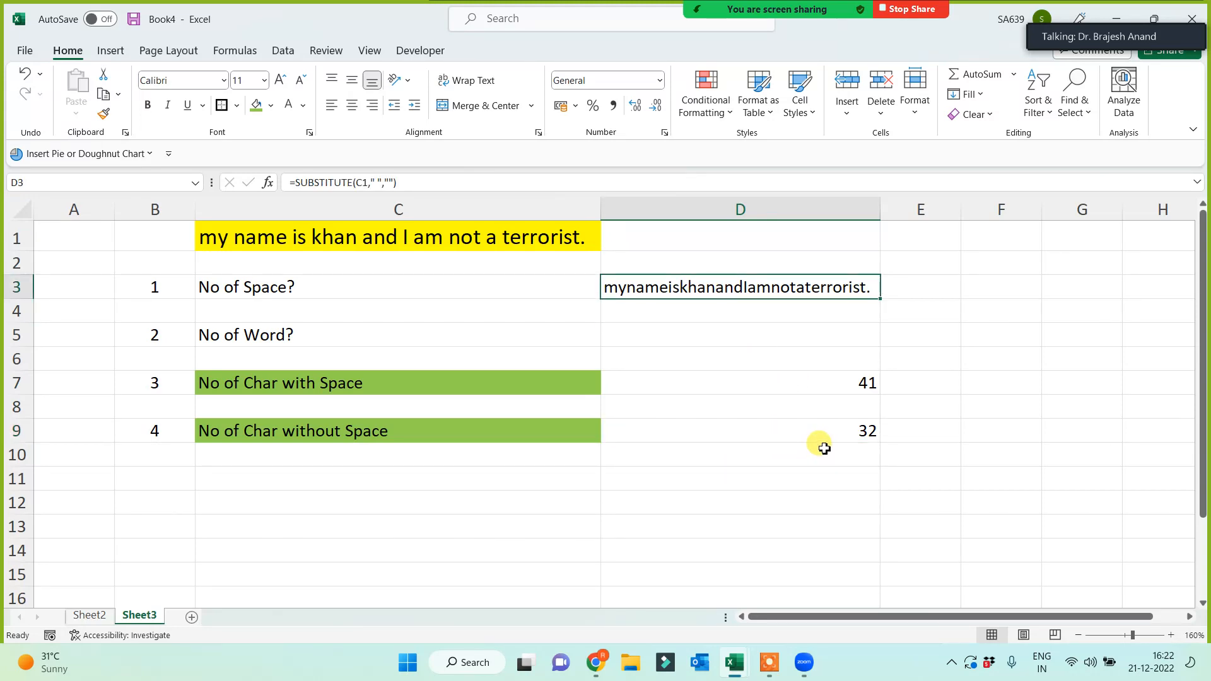
key("Delete")
left_click(823, 434)
key("Delete")
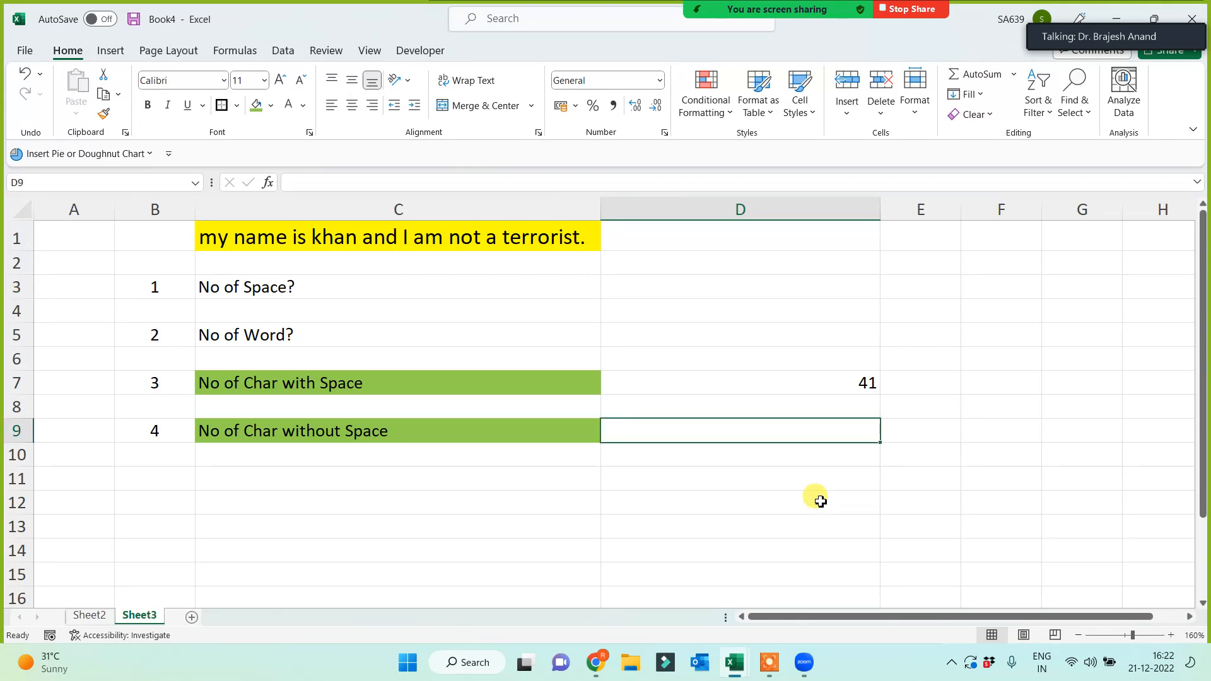
Enter =SUBSTITUTE(C1," ","") in D9 to strip the spaces from the sentence
type("=sub")
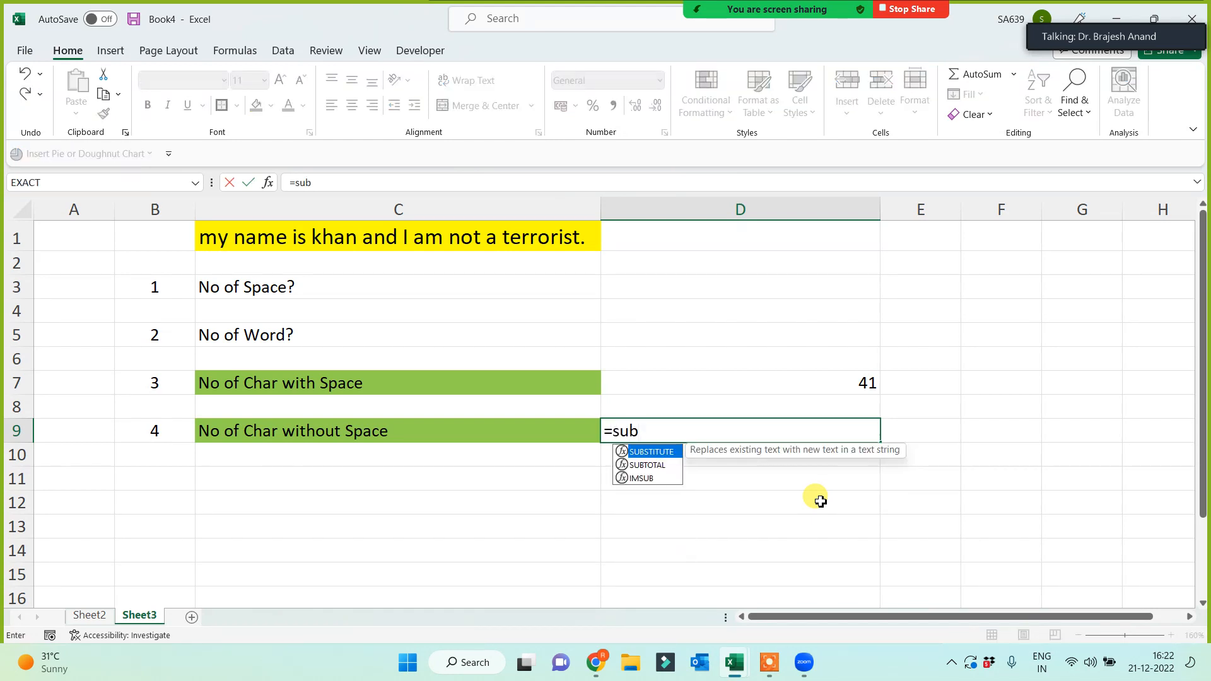
key("Tab")
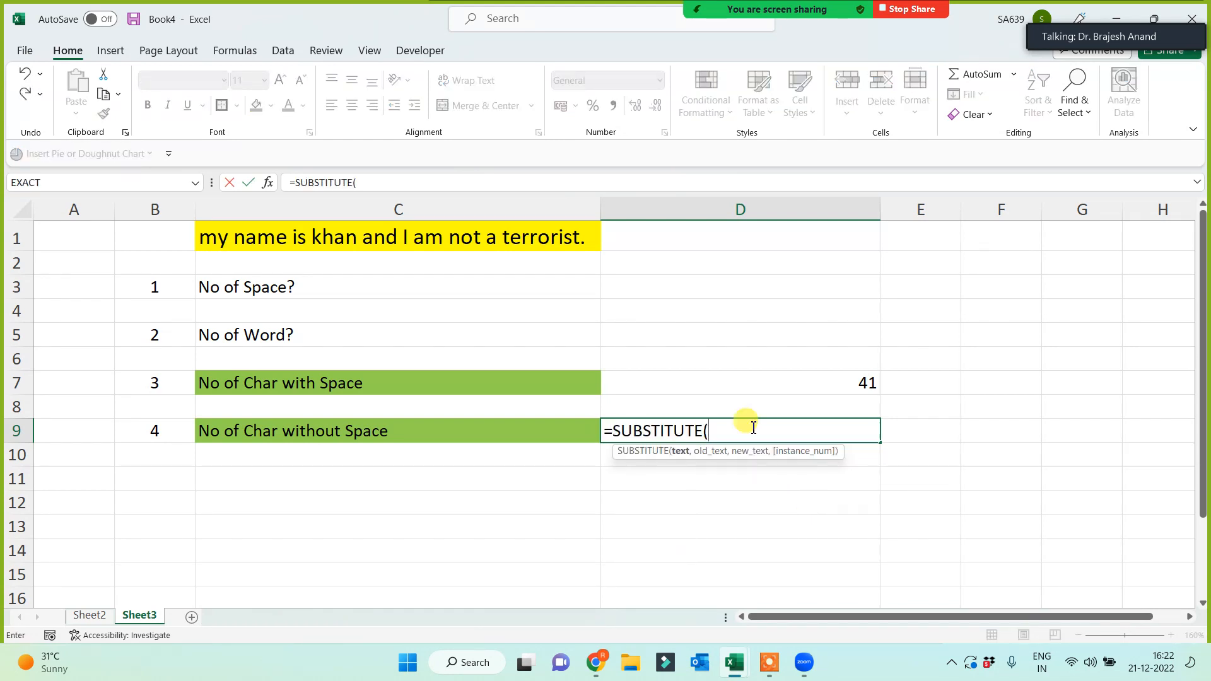
left_click(478, 241)
type(",")
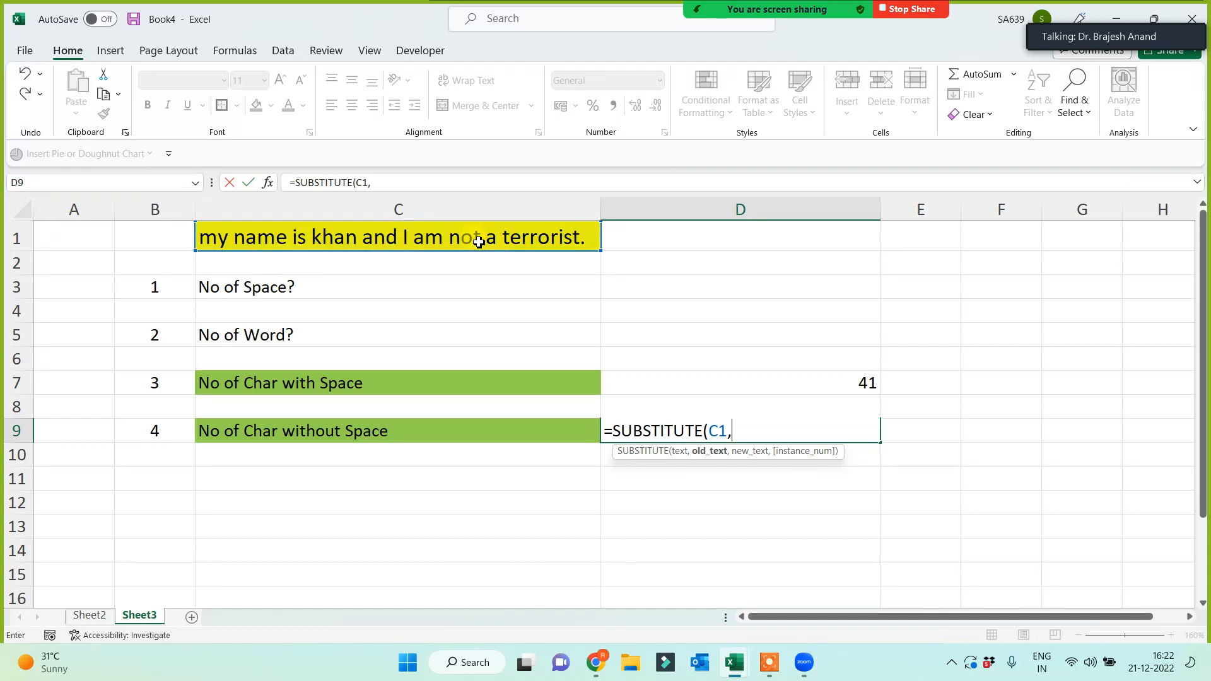
type("\" \",")
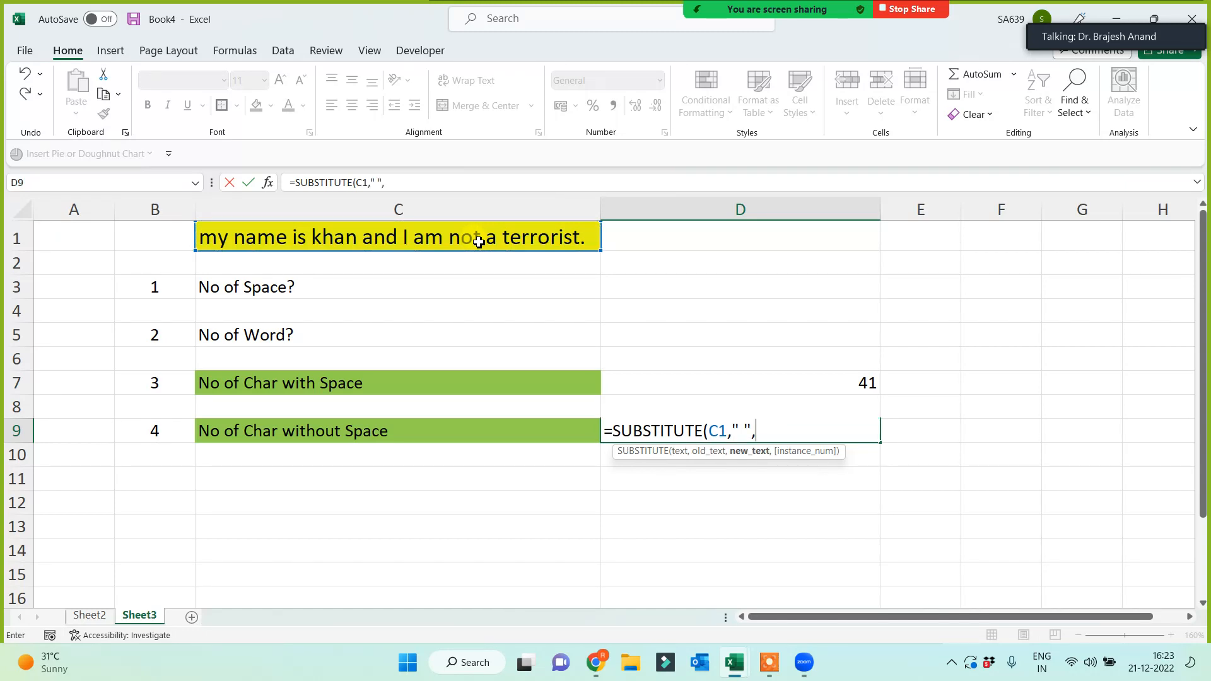
type("\"\")")
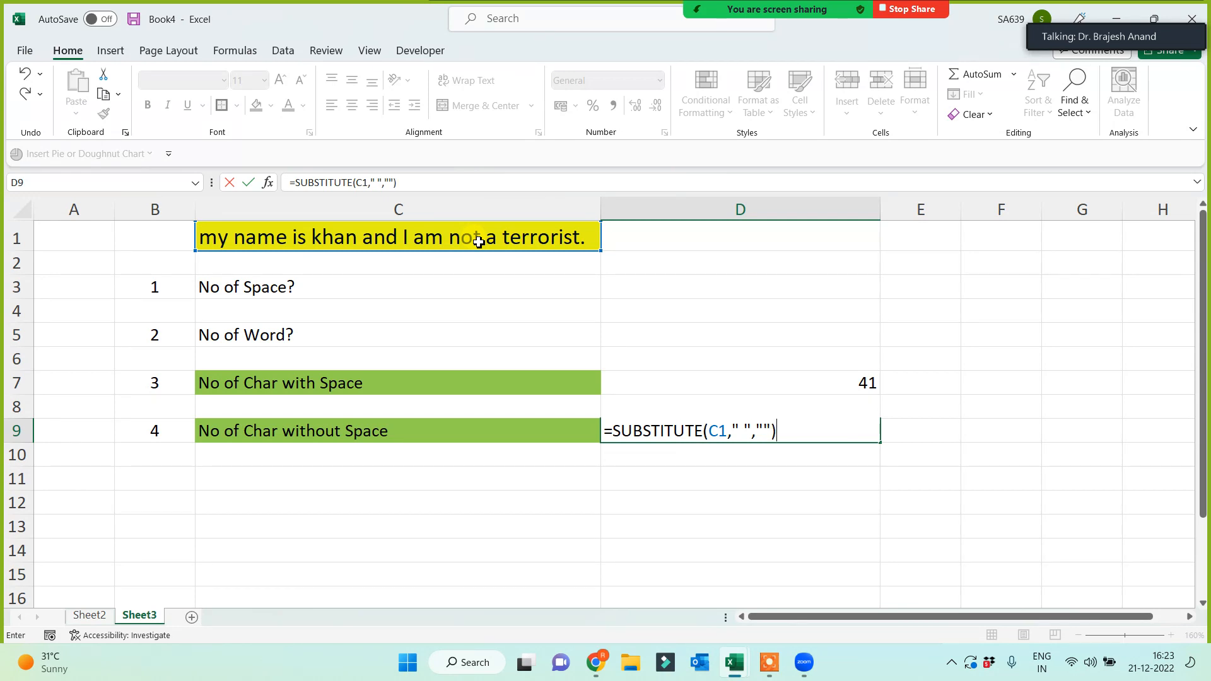
key("Return")
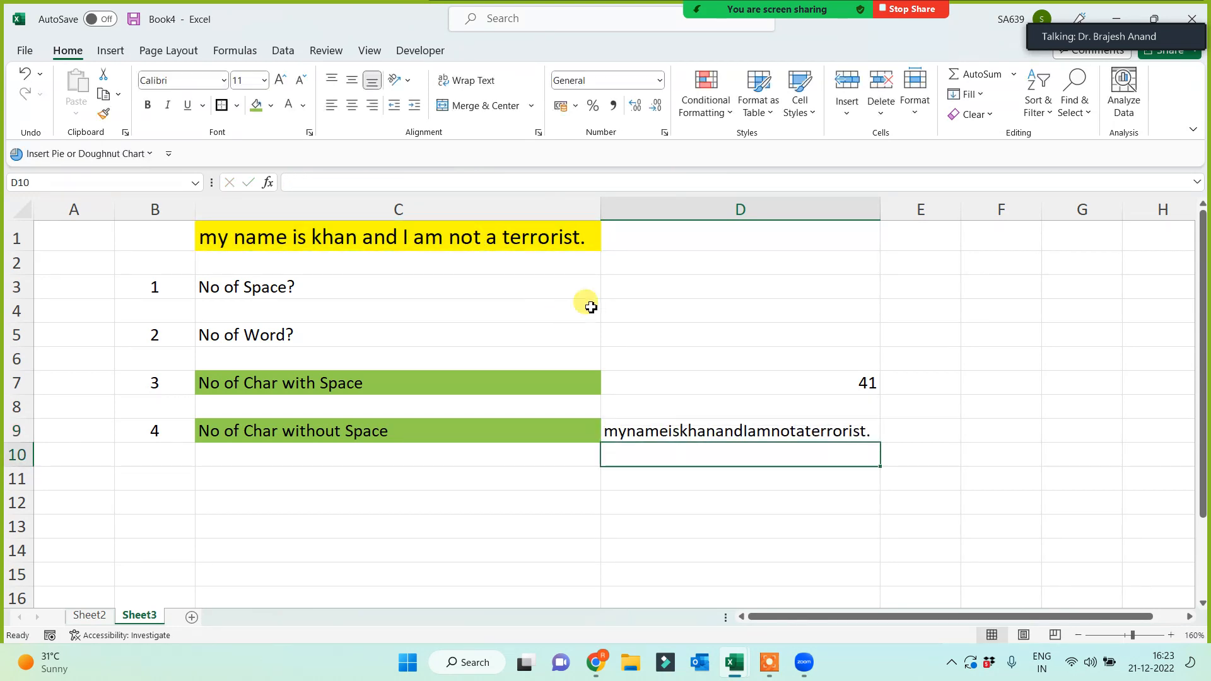
Wrap the D9 formula in LEN so it reads =LEN(SUBSTITUTE(C1," ",""))
left_click(754, 430)
left_click(293, 182)
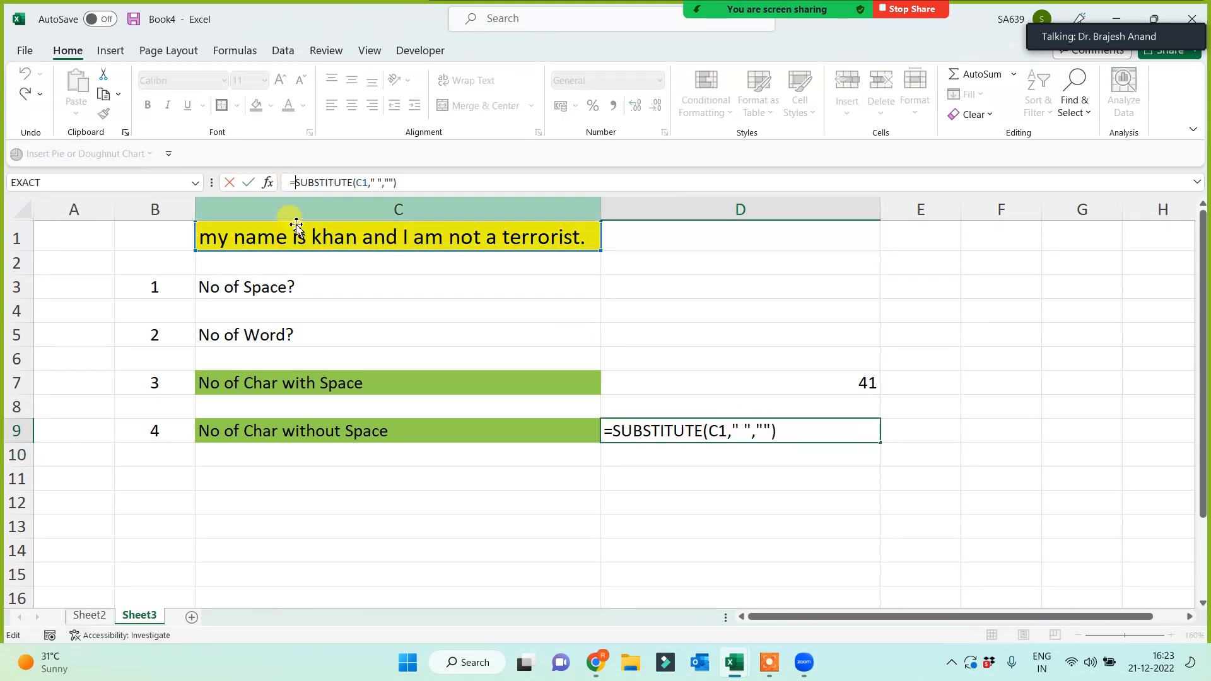
type("lebn")
key("BackSpace")
key("BackSpace")
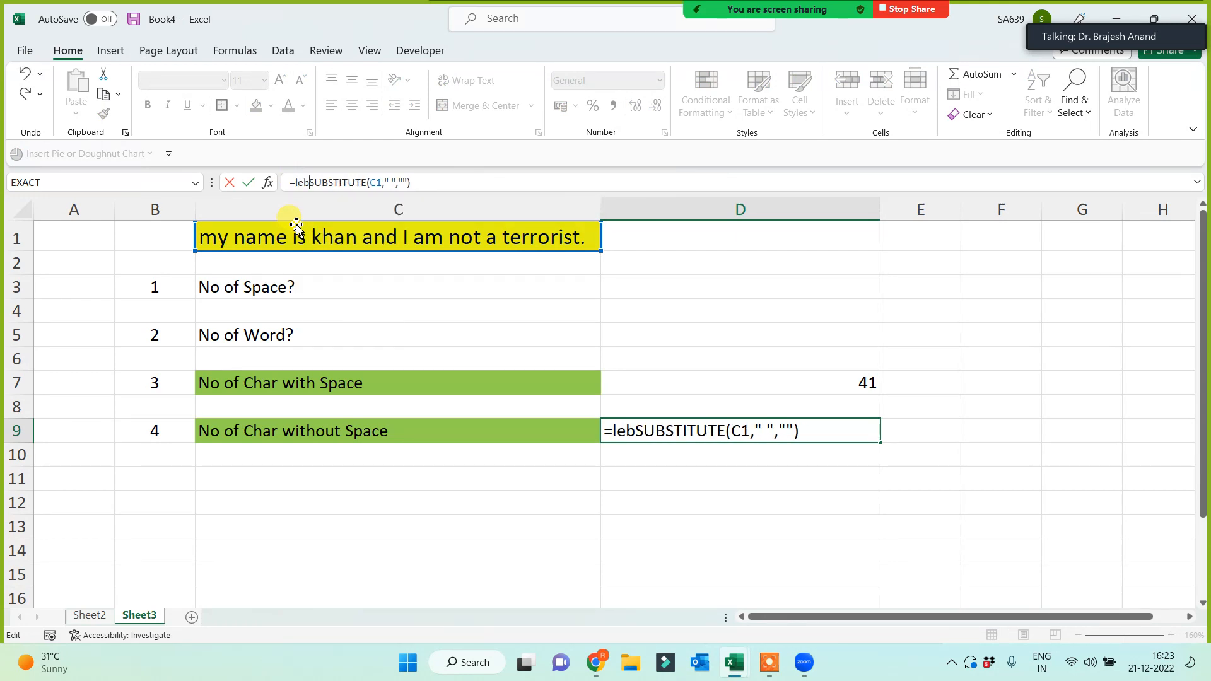
type("n(")
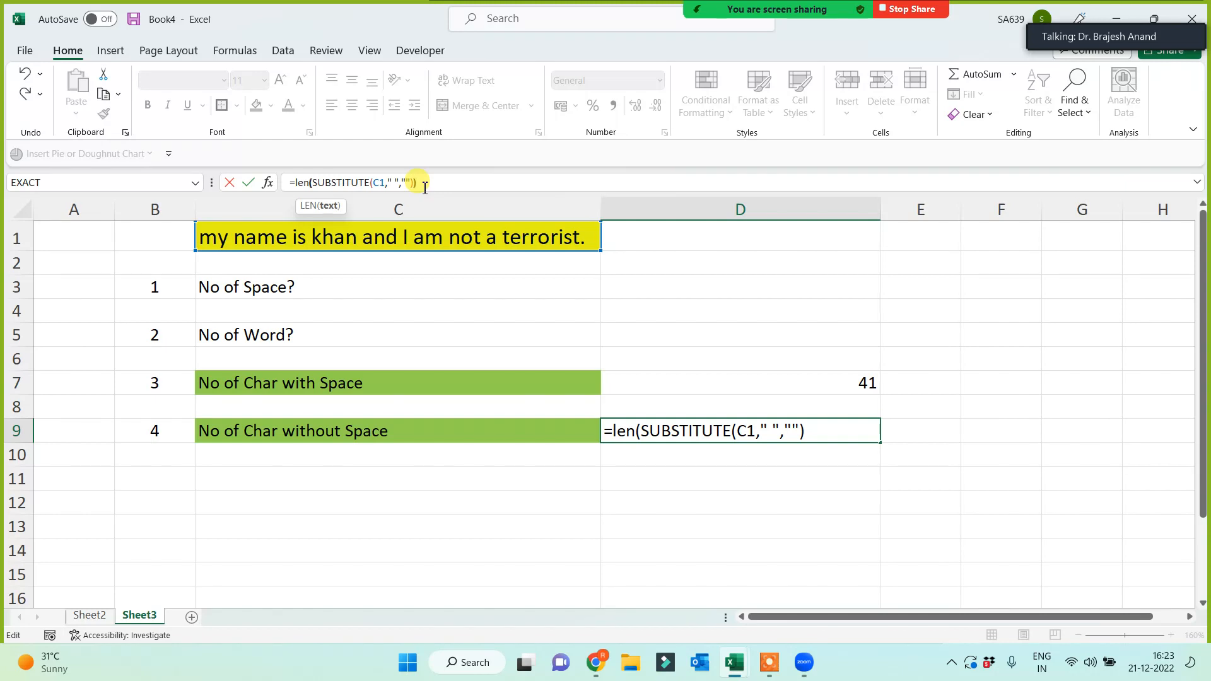
type(")")
key("Return")
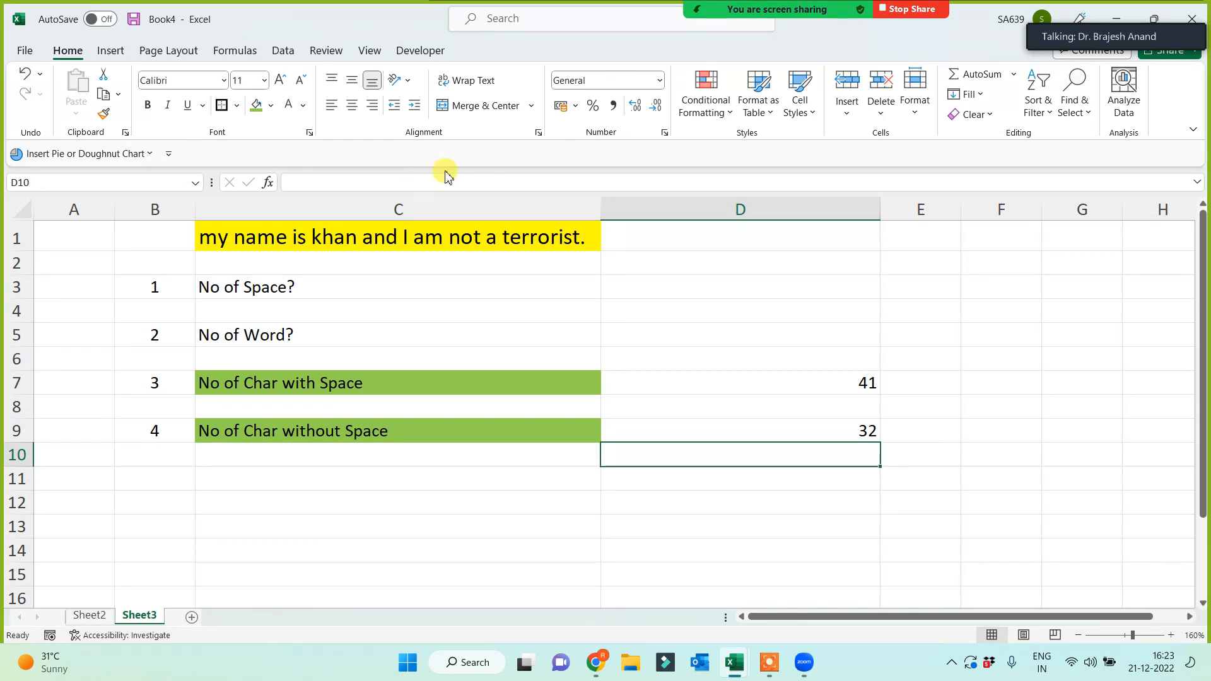
Enter =D7-D9 in D3 to count the spaces, and fill the "No of Space?" cell C3 with the same light green
left_click(807, 379)
left_click(806, 426)
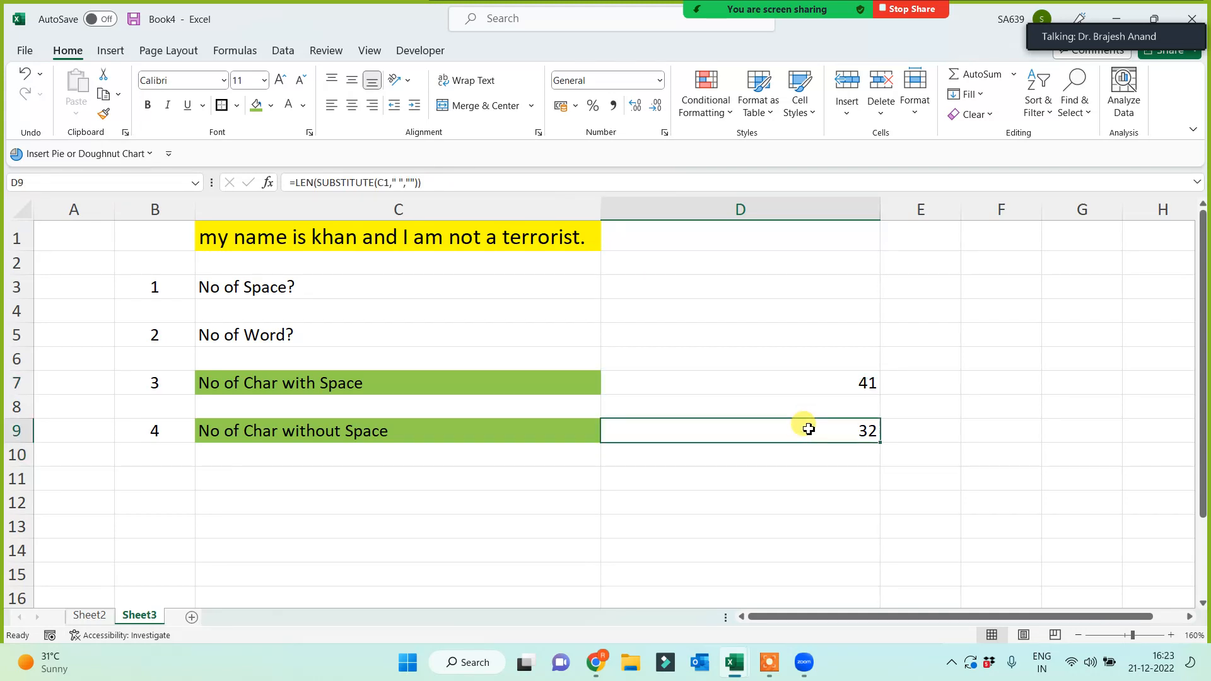
left_click(769, 307)
left_click(774, 287)
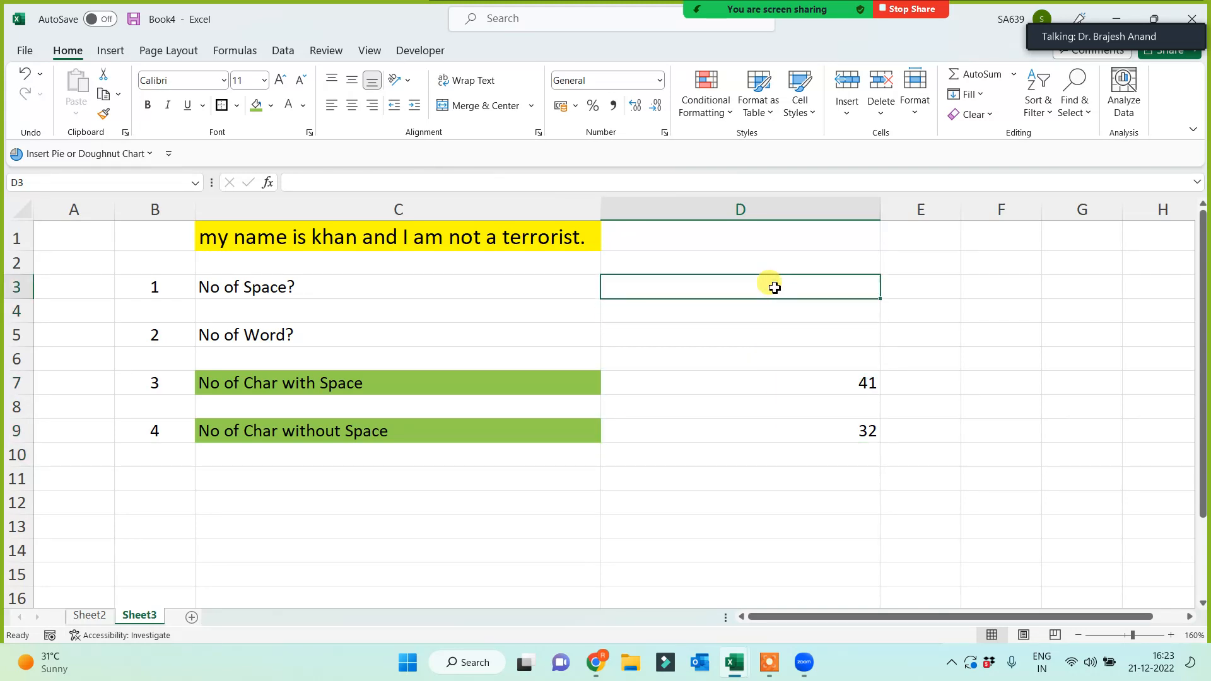
type("=")
left_click(791, 385)
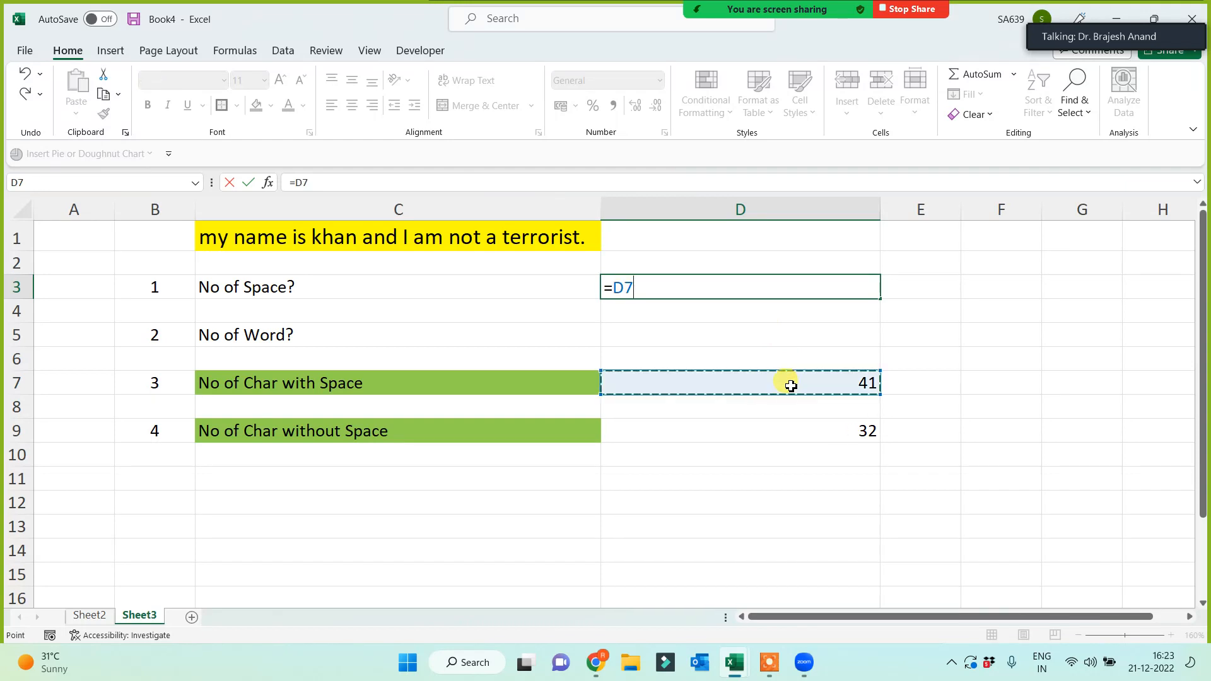
type("-")
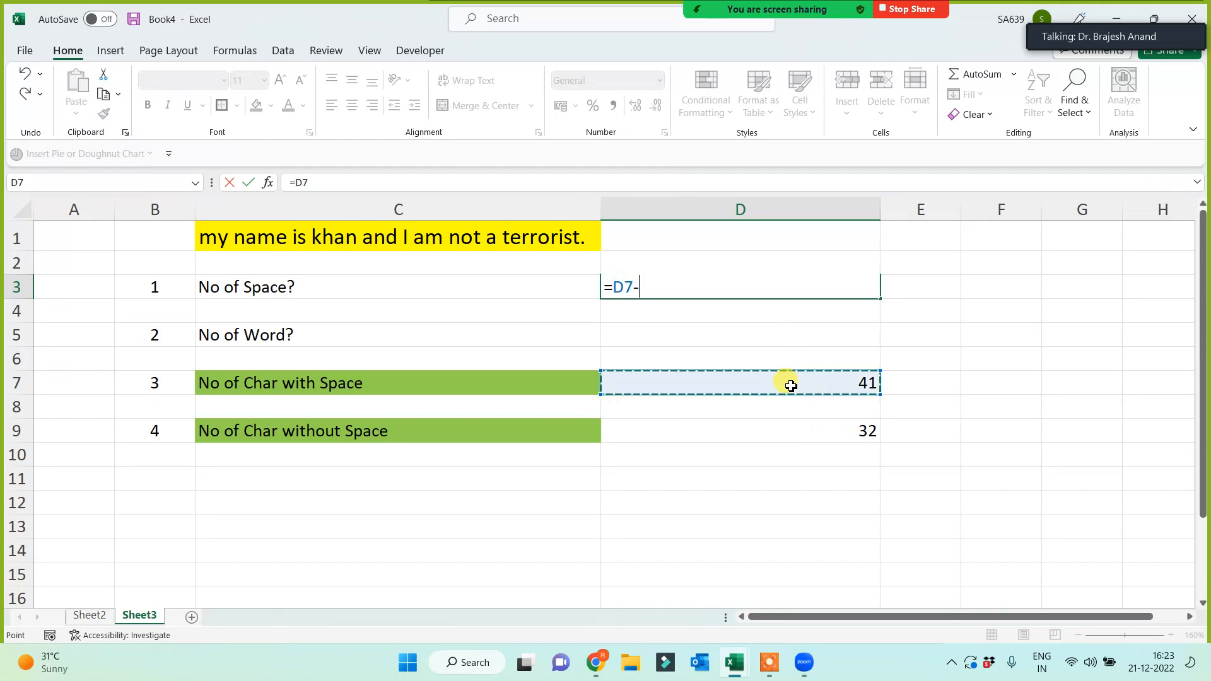
left_click(789, 429)
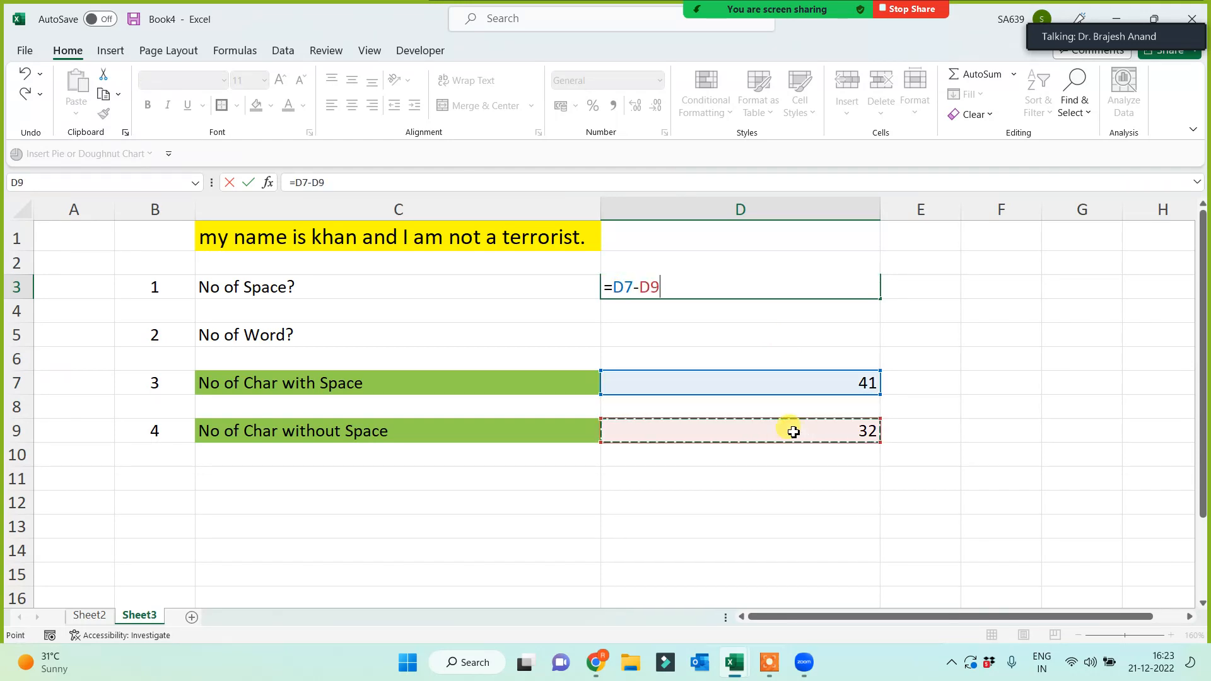
key("Return")
left_click(233, 288)
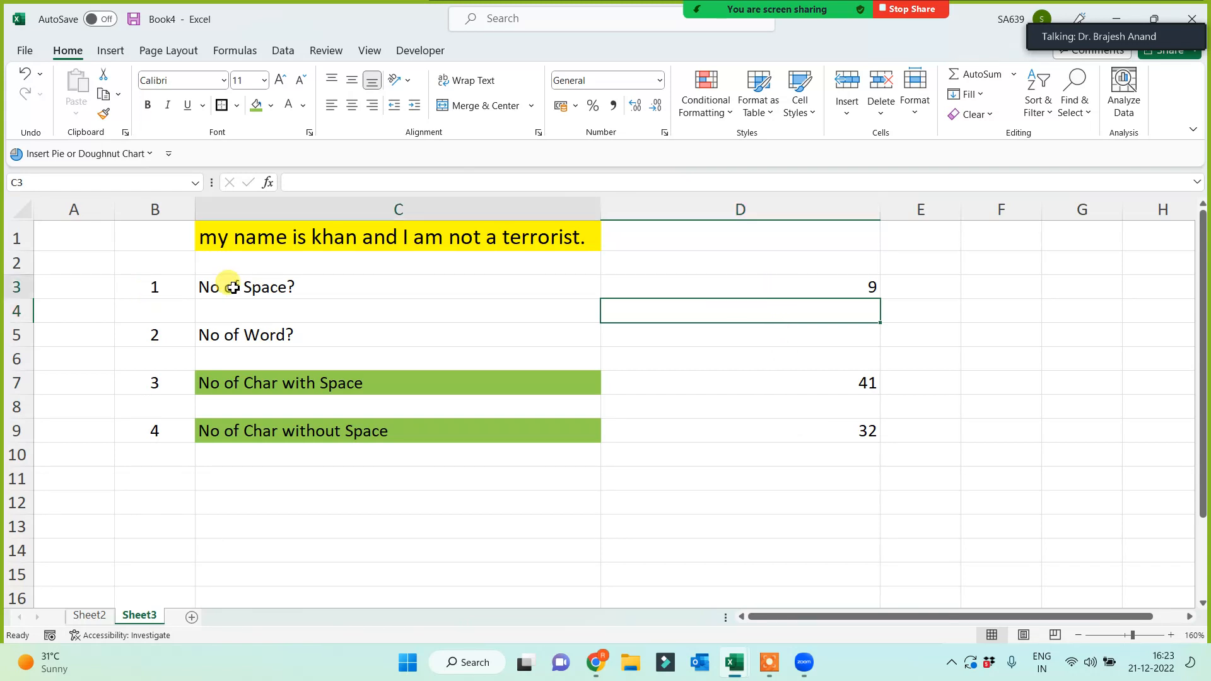
left_click(256, 105)
Enter =D3+1 in D5 to calculate the number of words from the space count
left_click(719, 341)
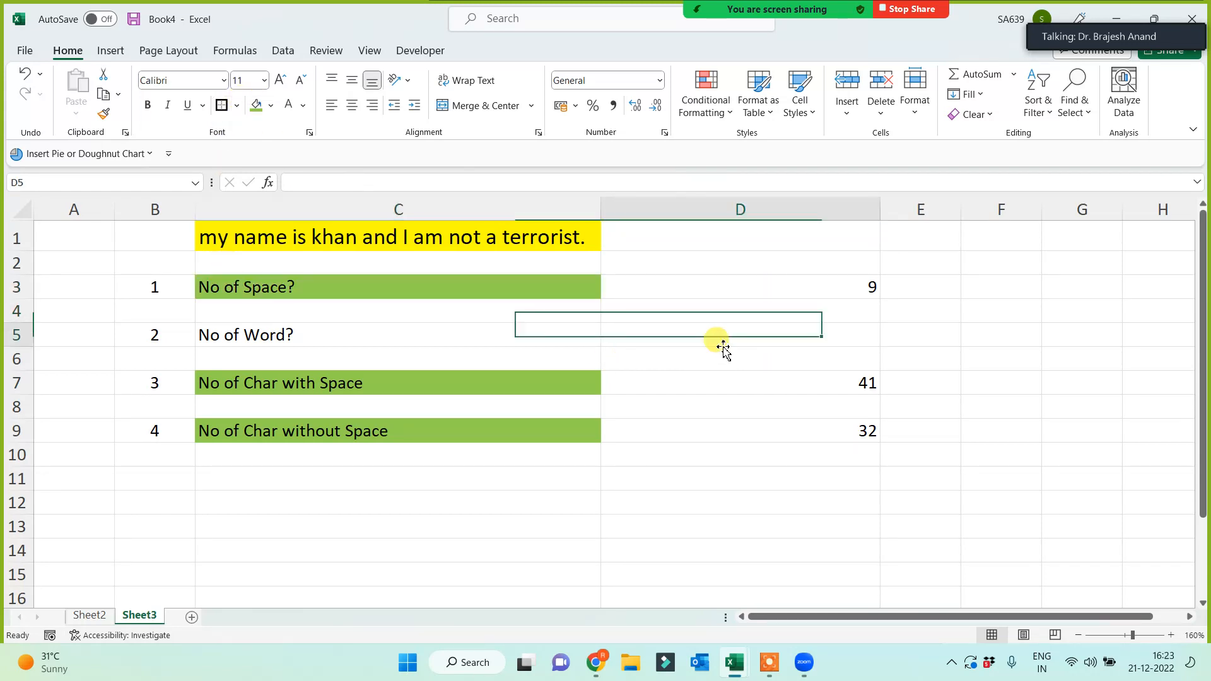
type("=")
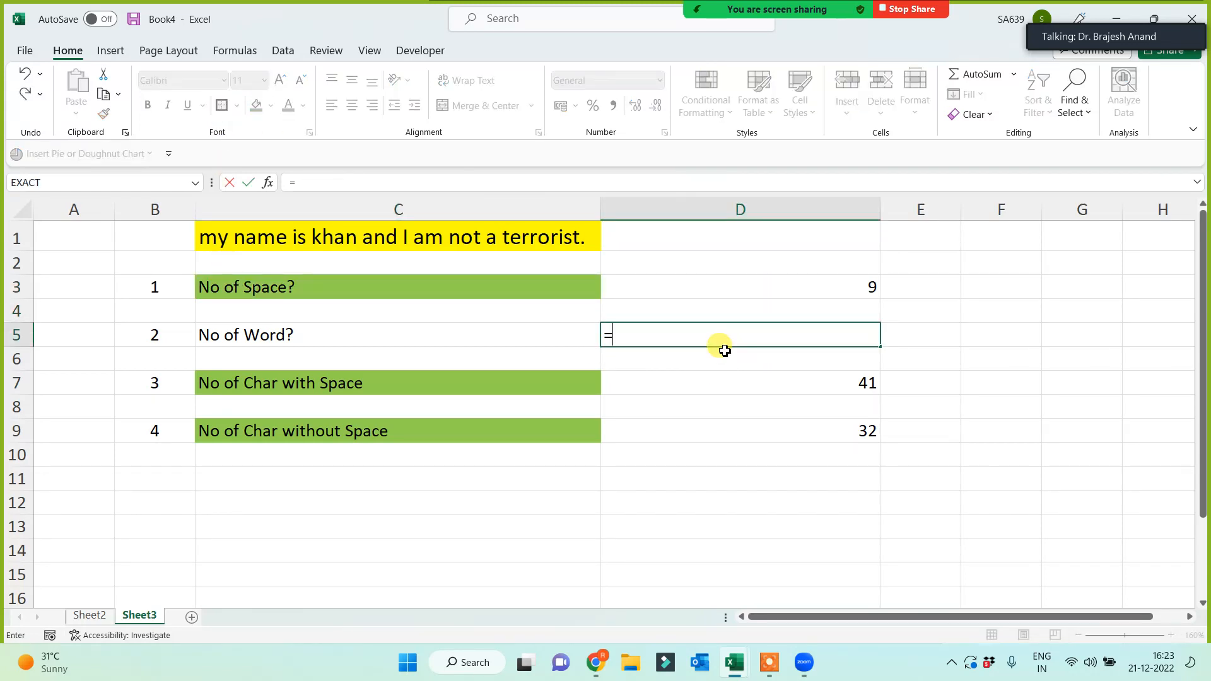
left_click(825, 283)
type("+1")
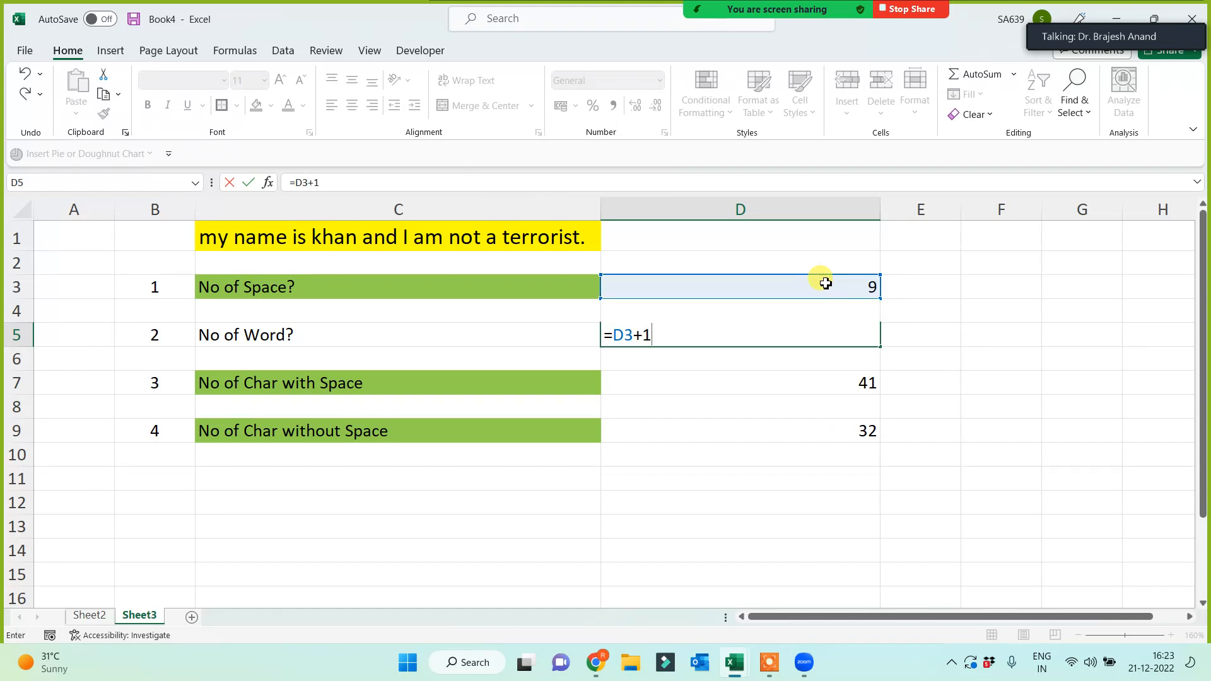
key("Return")
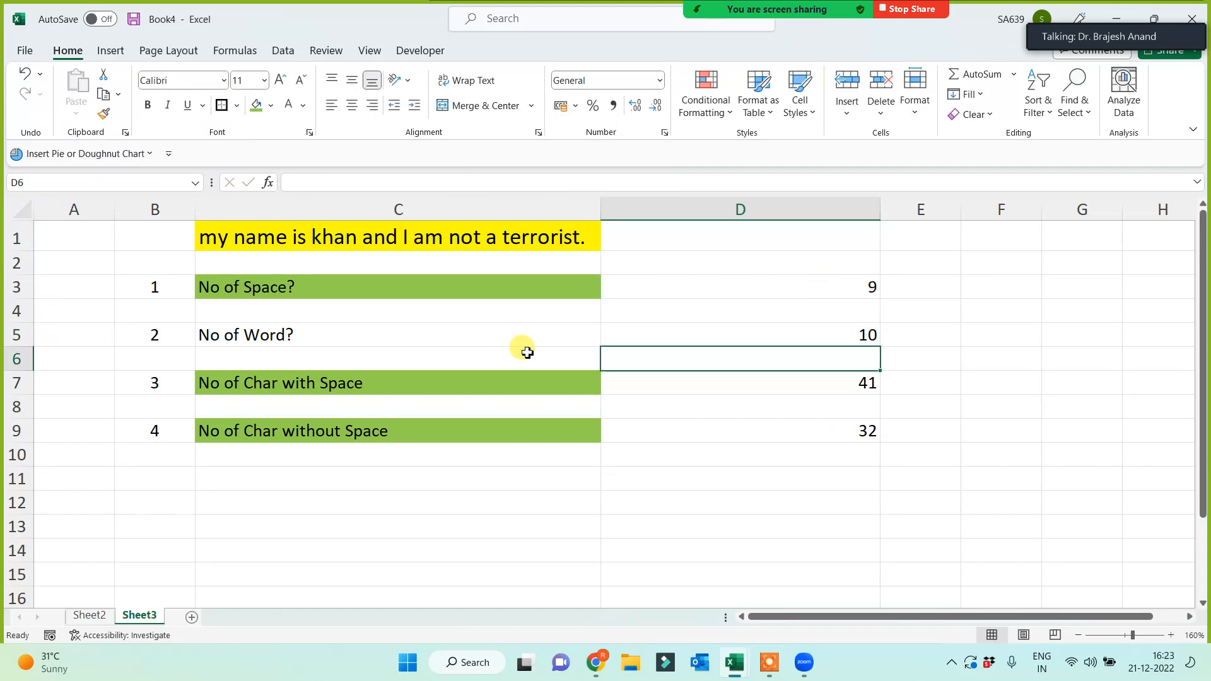
Fill the "No of Word?" cell C5 with the same light green as the other labels
left_click(358, 327)
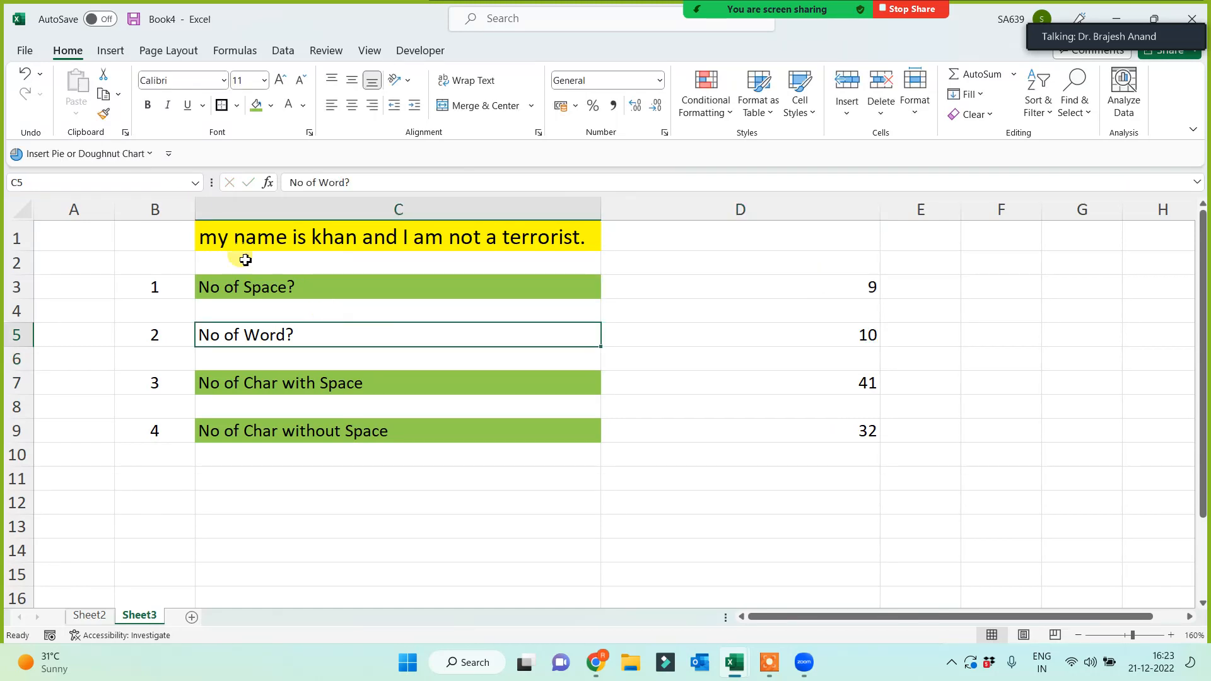
left_click(256, 111)
left_click(401, 518)
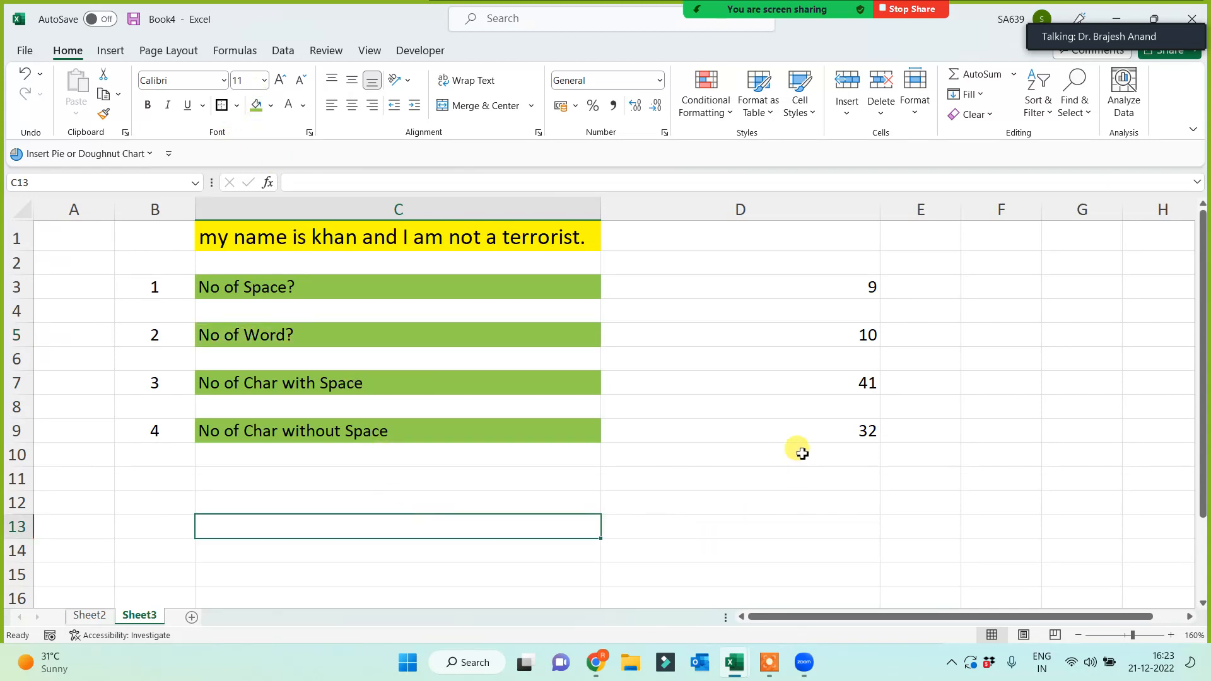
left_click(459, 237)
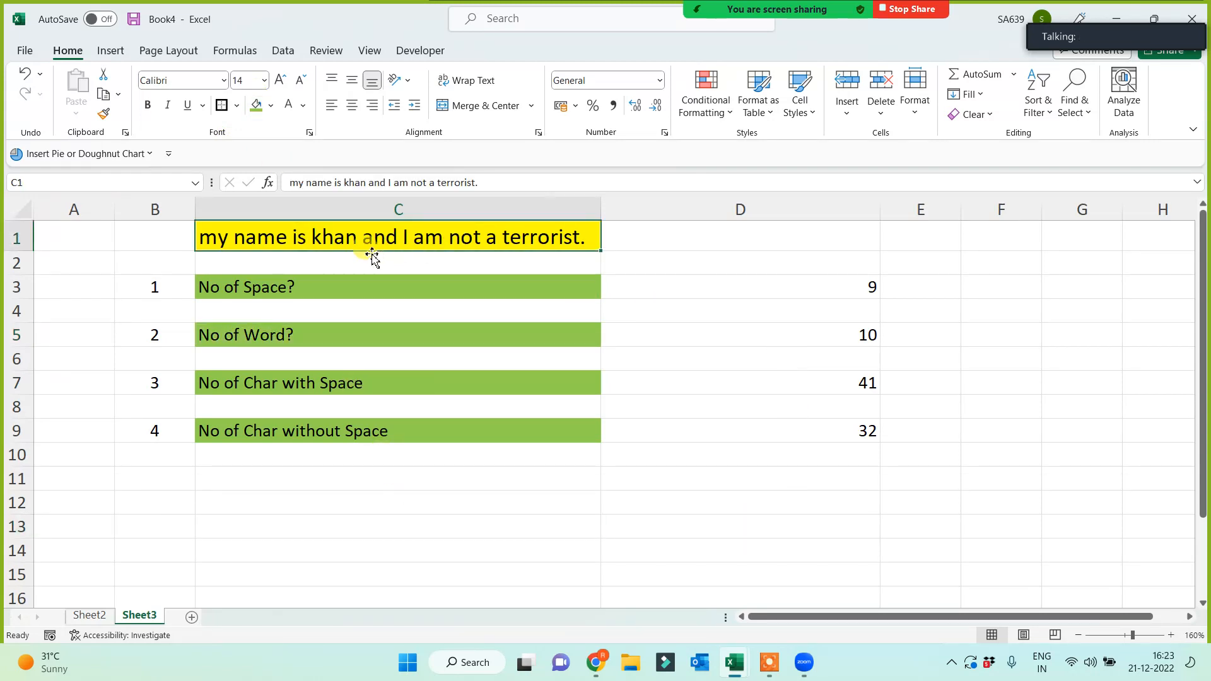
left_click_drag(275, 285, 271, 432)
left_click(321, 499)
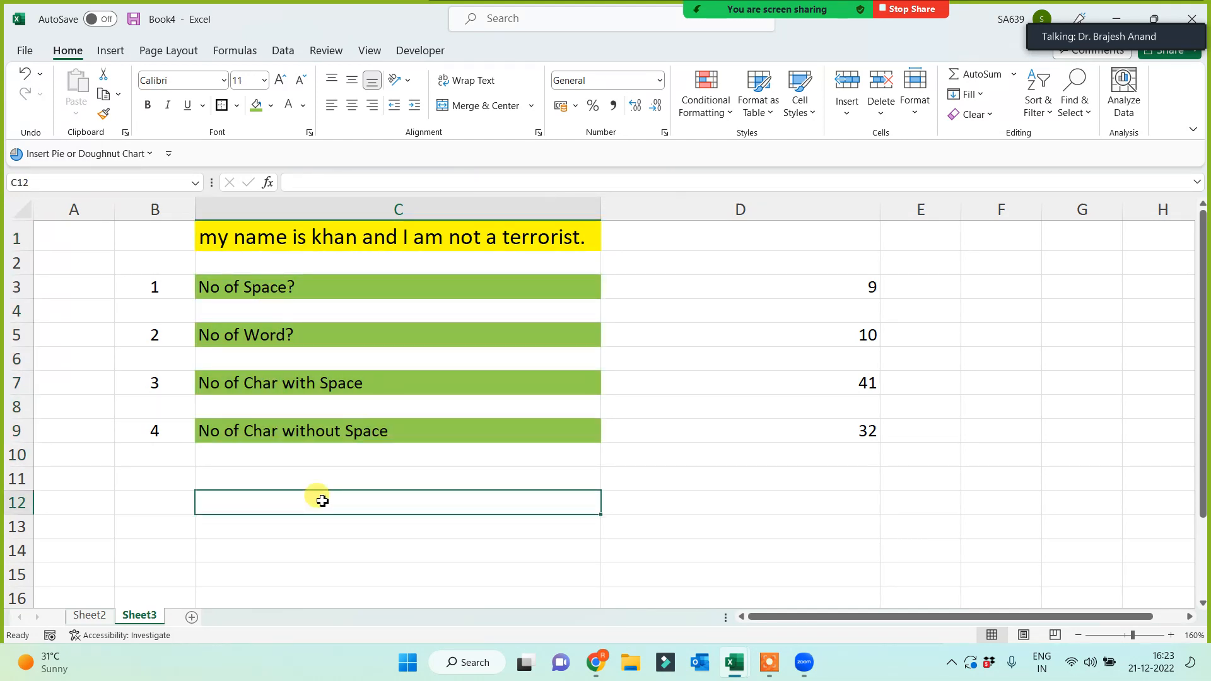
View the Zoom meeting's participants list, minimize it and return to cell D9 in Excel
mouse_move(820, 10)
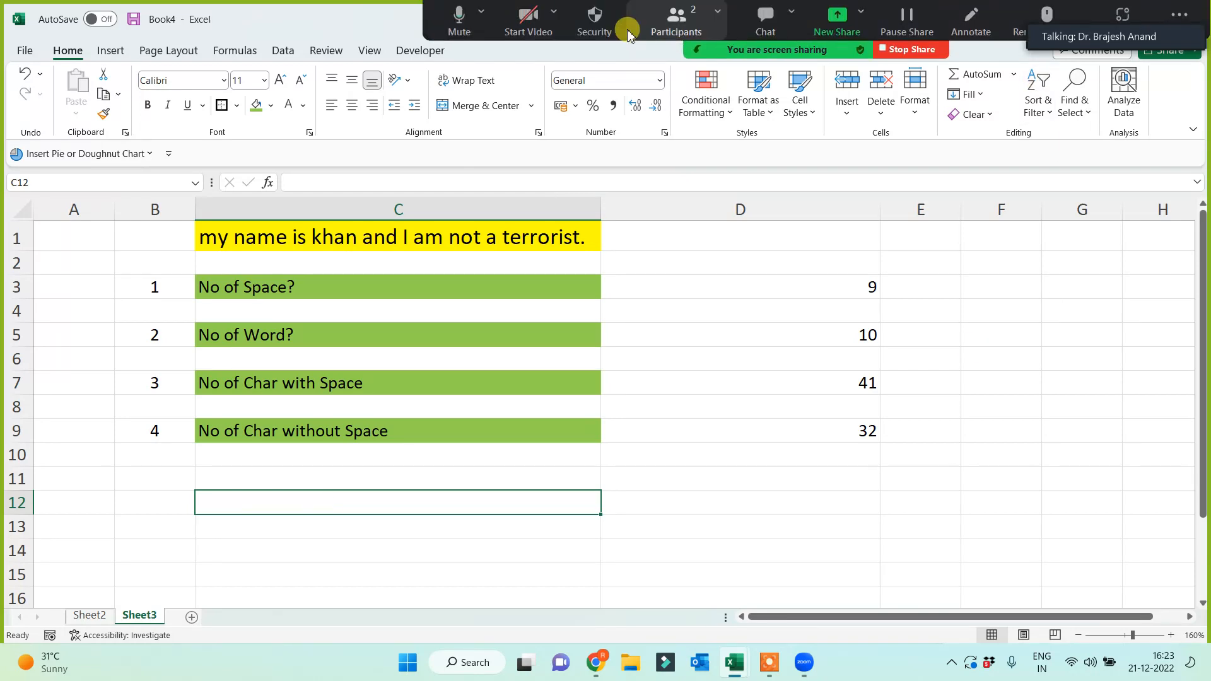
left_click(669, 23)
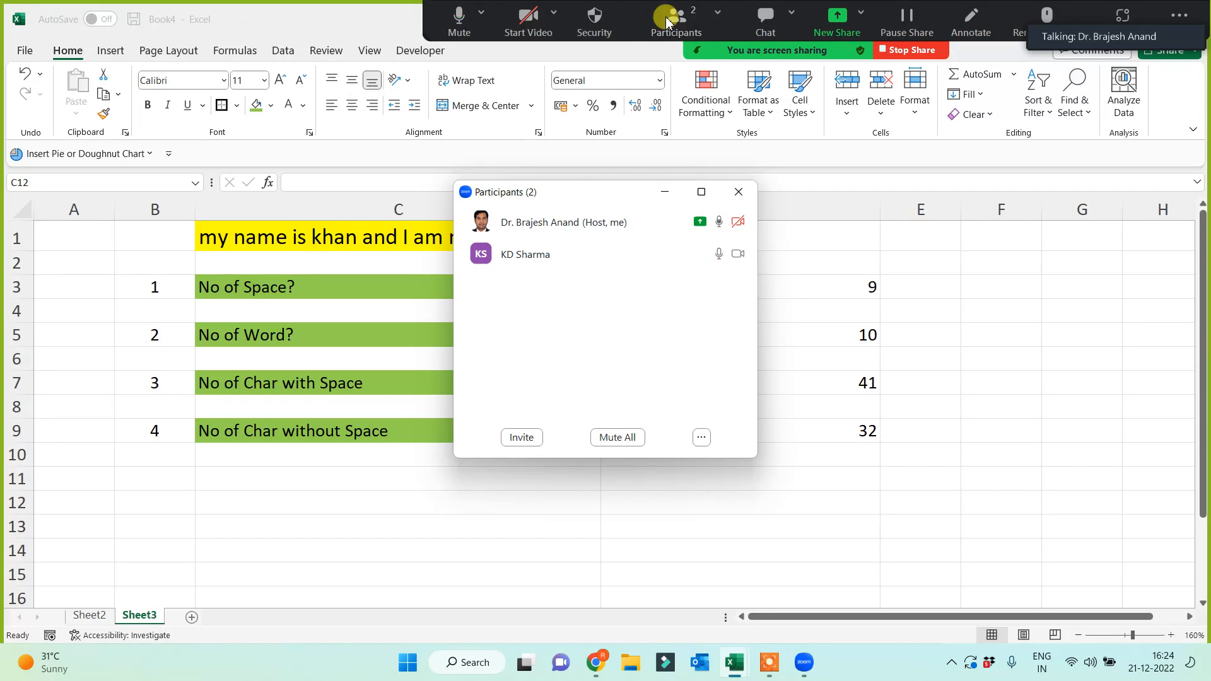
left_click(664, 192)
left_click(768, 437)
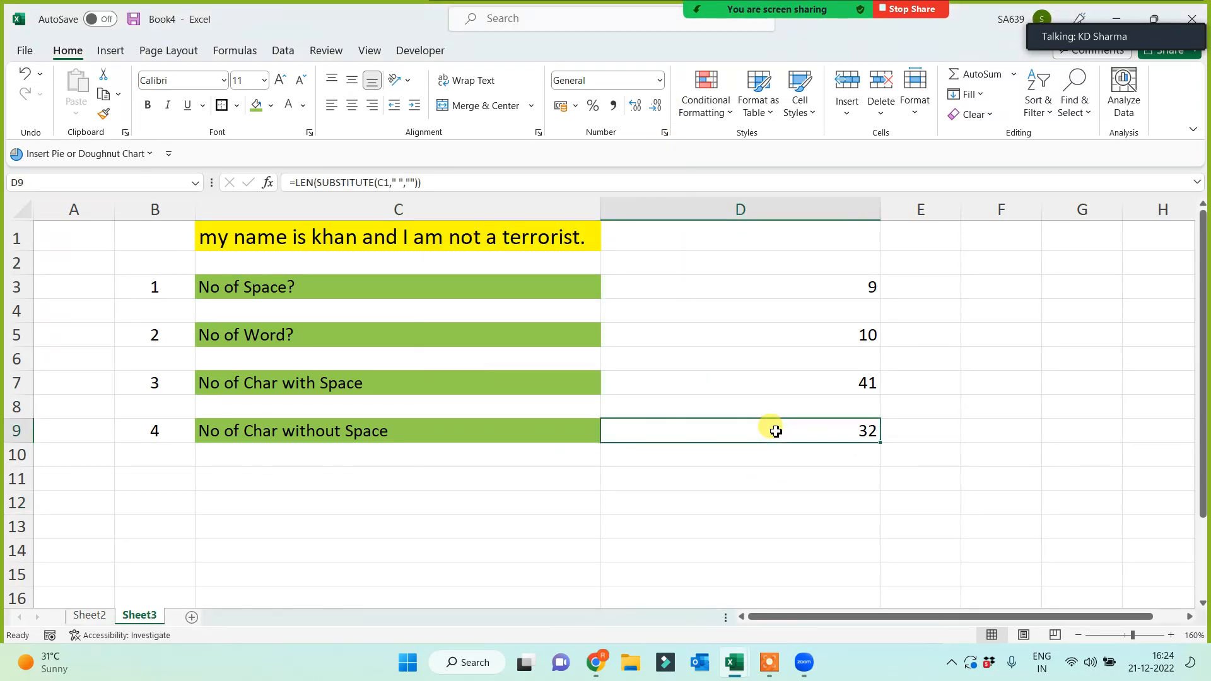
Open the character-count formula in D9 to inspect its SUBSTITUTE arguments, and close it without editing
double_click(769, 435)
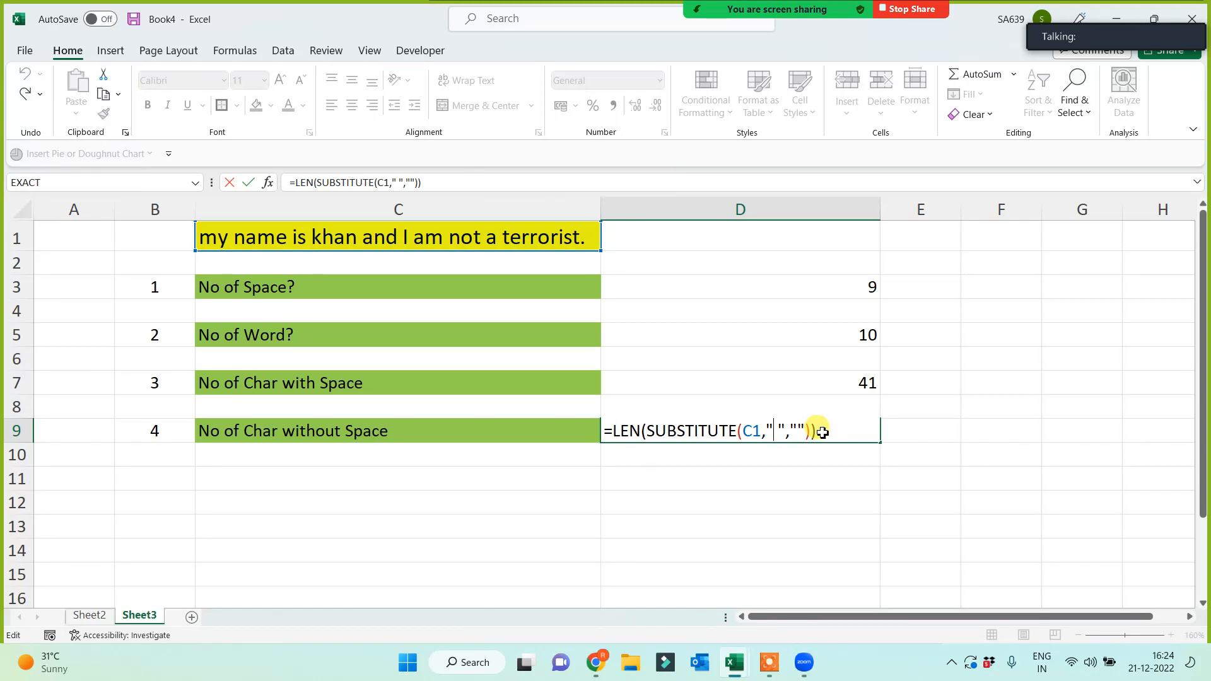
key("Return")
left_click(823, 433)
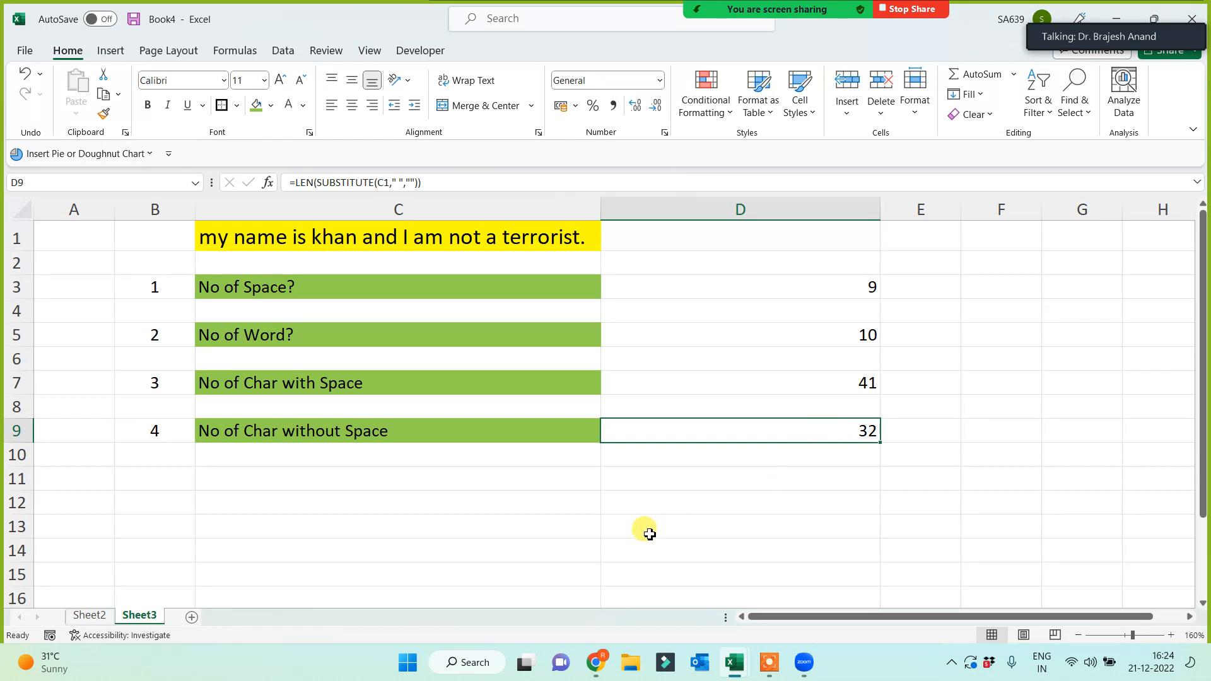
Add extra spaces in the C1 sentence after "my", "name", "I" and "not"
left_click(287, 246)
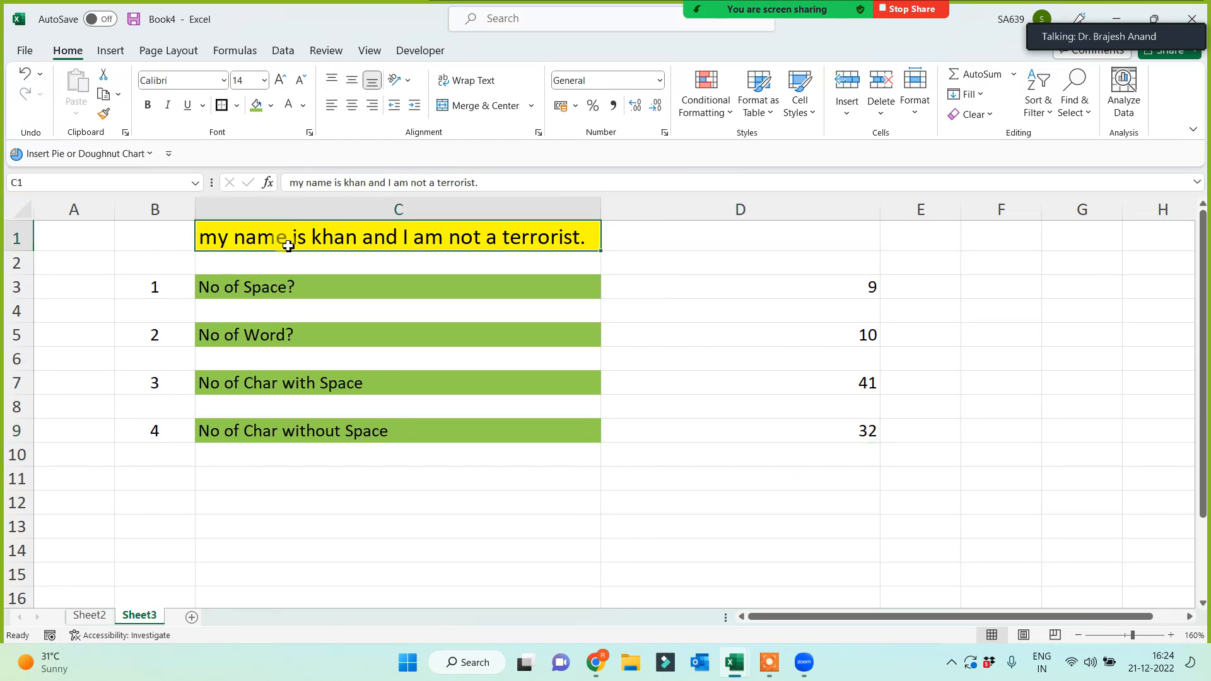
double_click(289, 243)
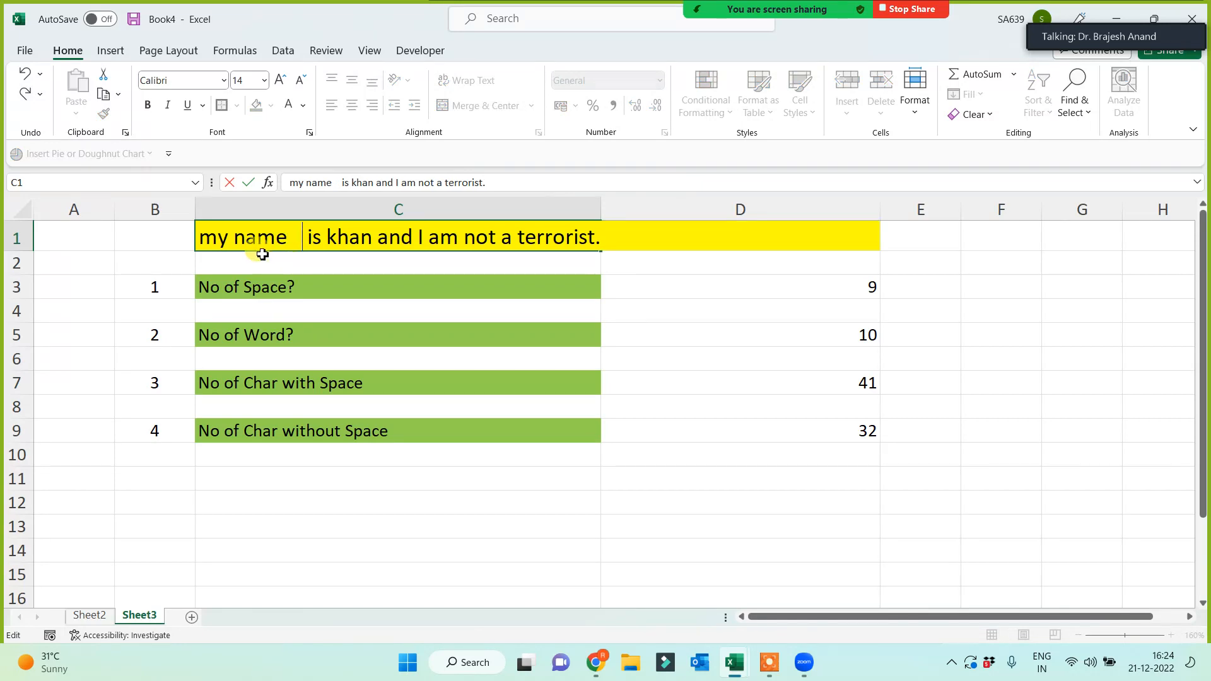
left_click(229, 237)
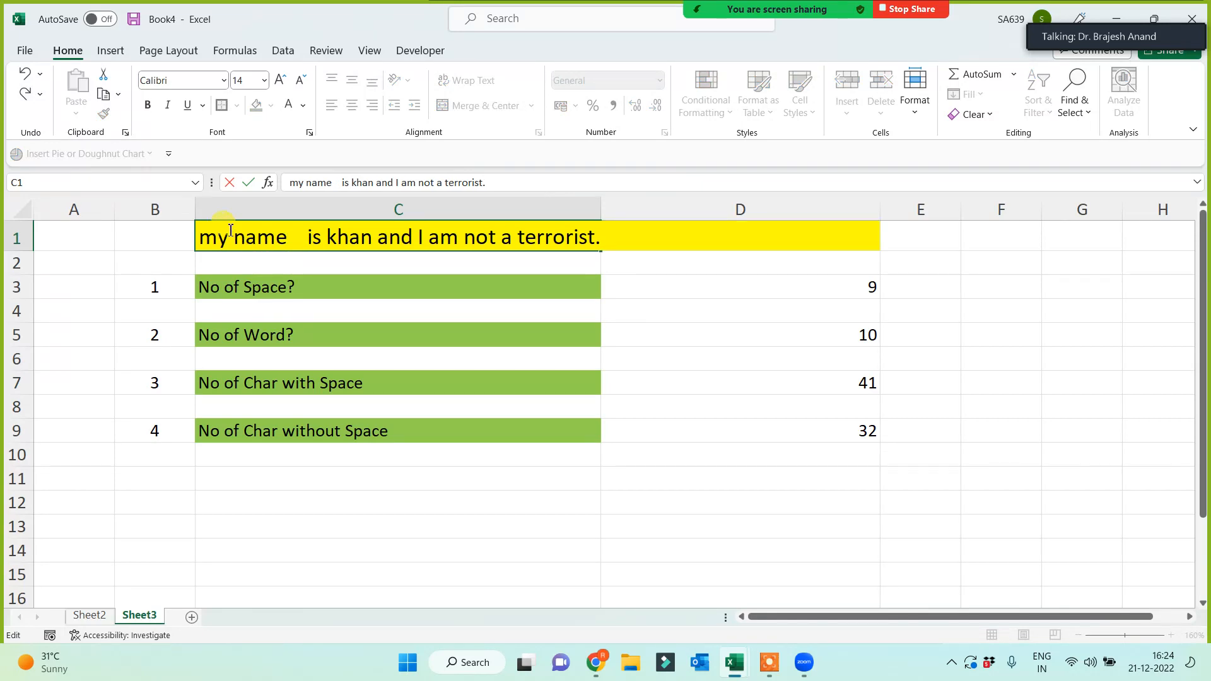
left_click(448, 243)
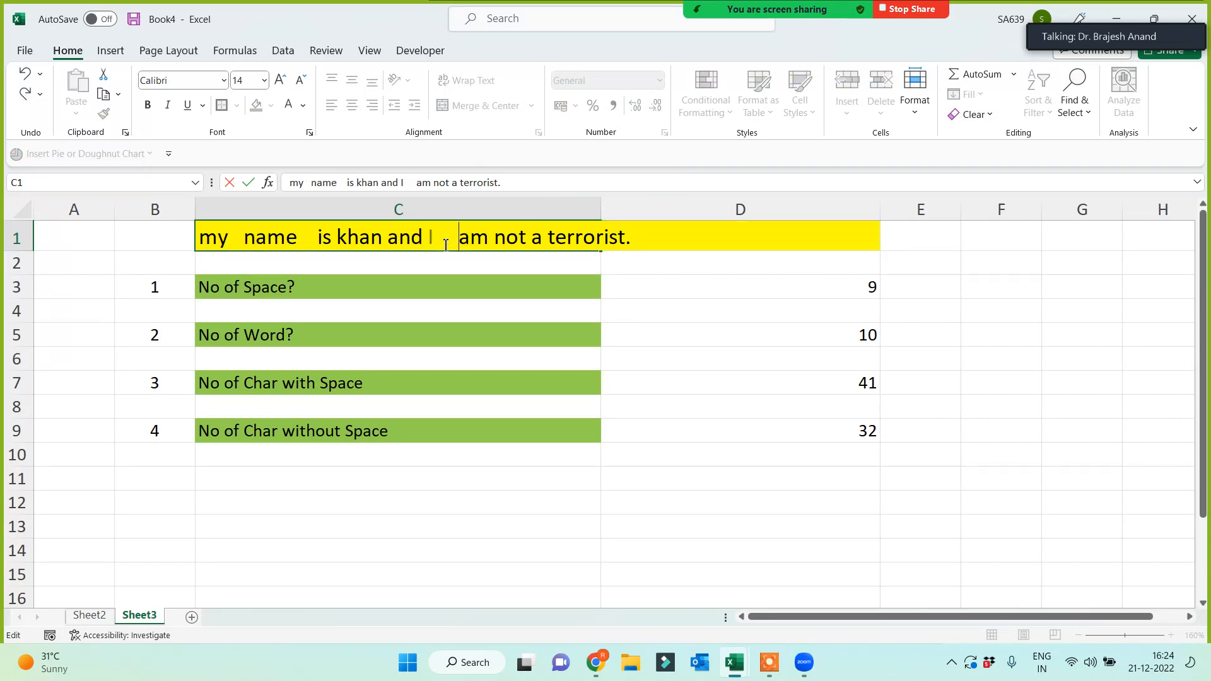
left_click(530, 240)
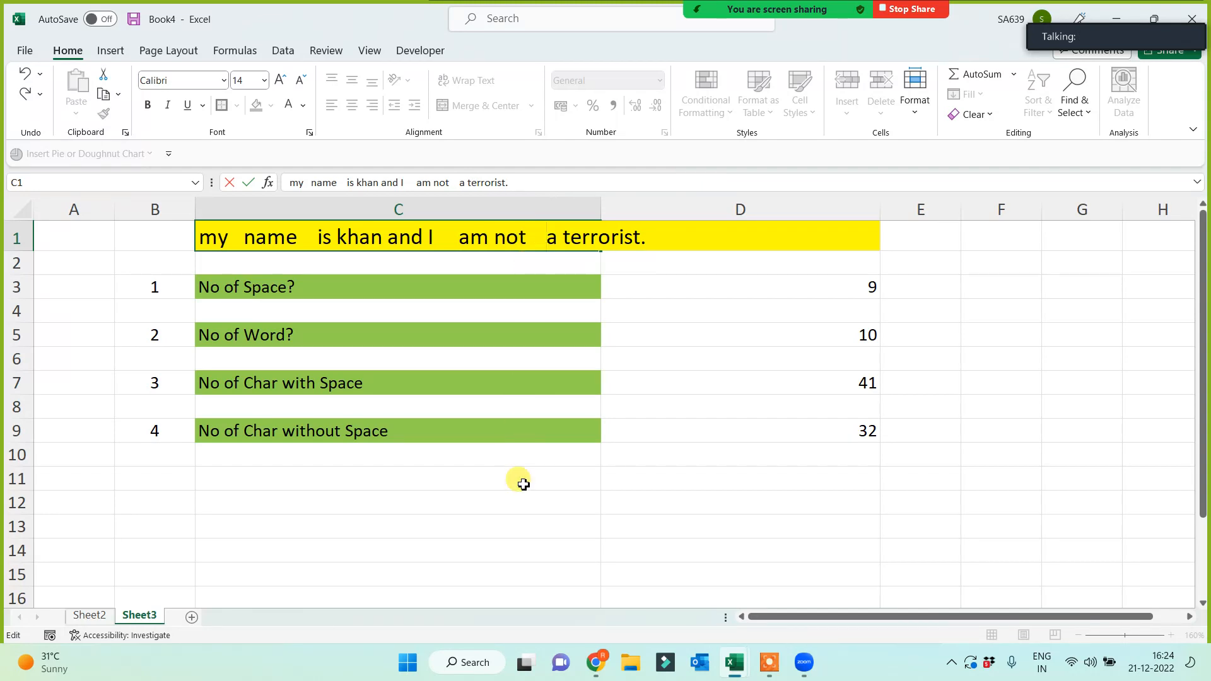
left_click(522, 503)
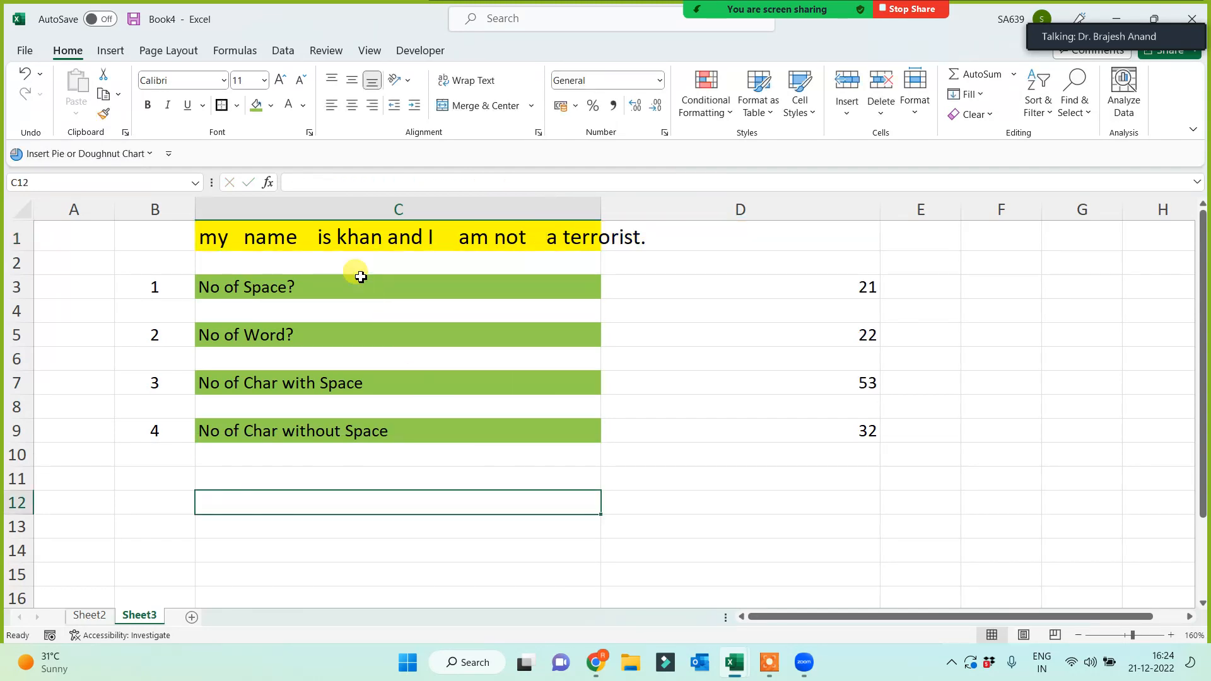
Highlight the "No of Word?" cell C5 with a red fill and white font
left_click_drag(360, 277, 347, 435)
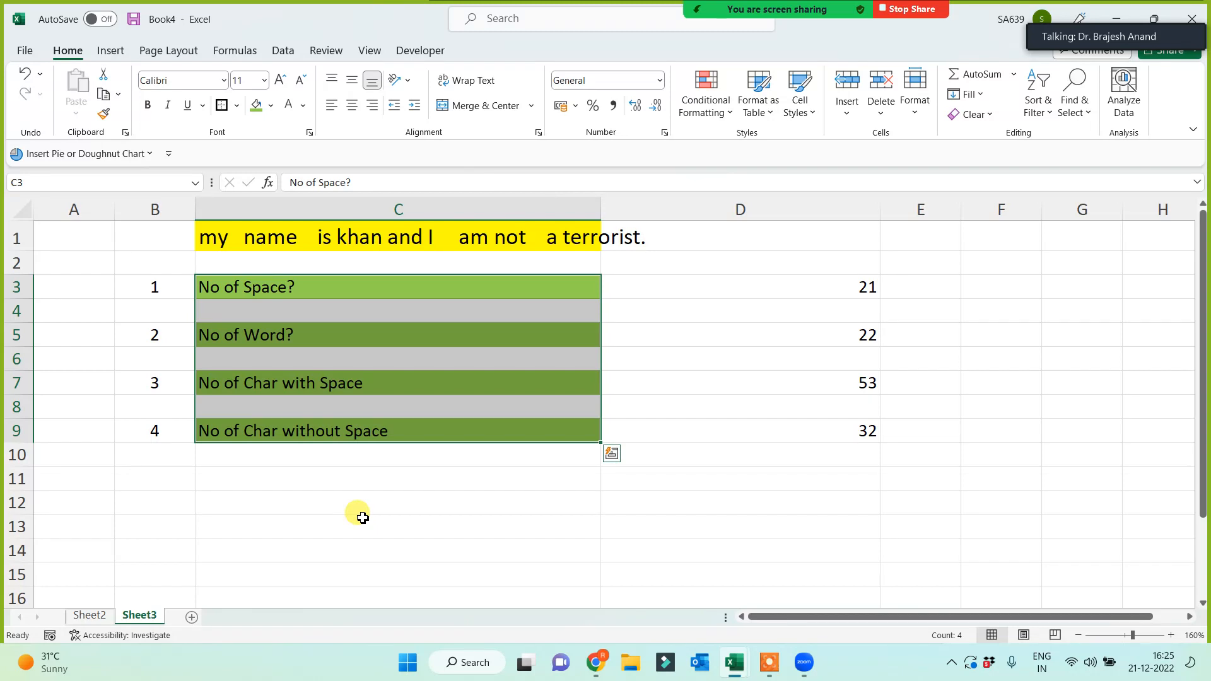
left_click(300, 335)
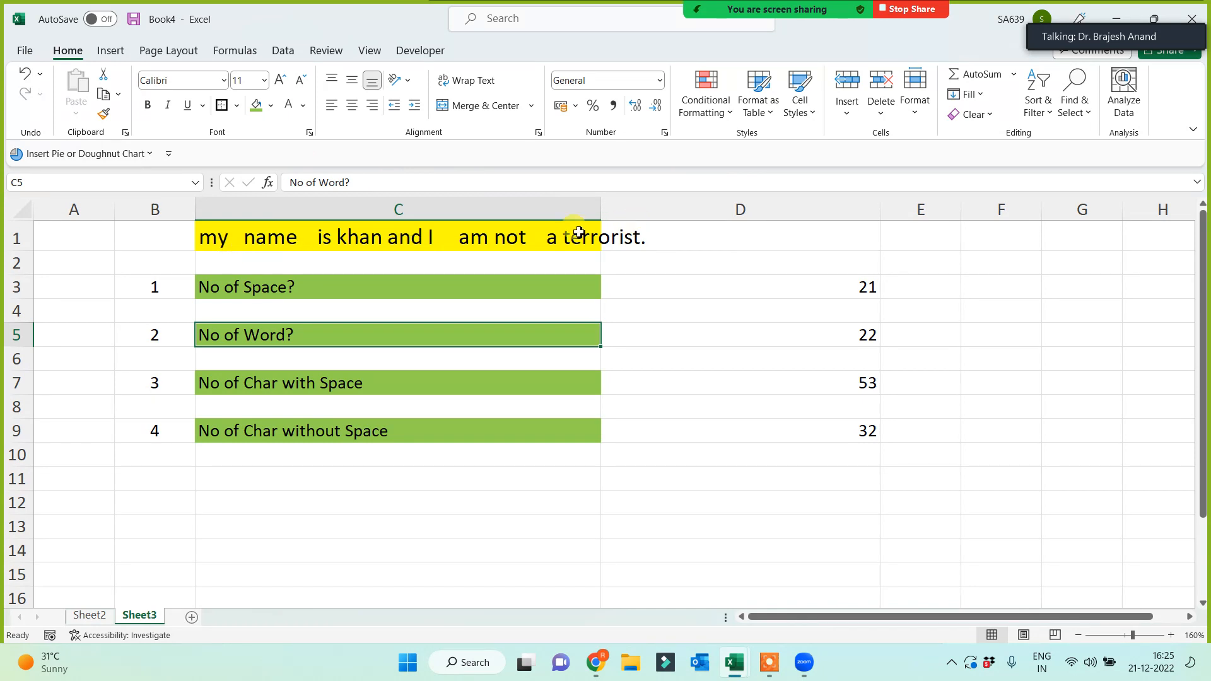
left_click(271, 106)
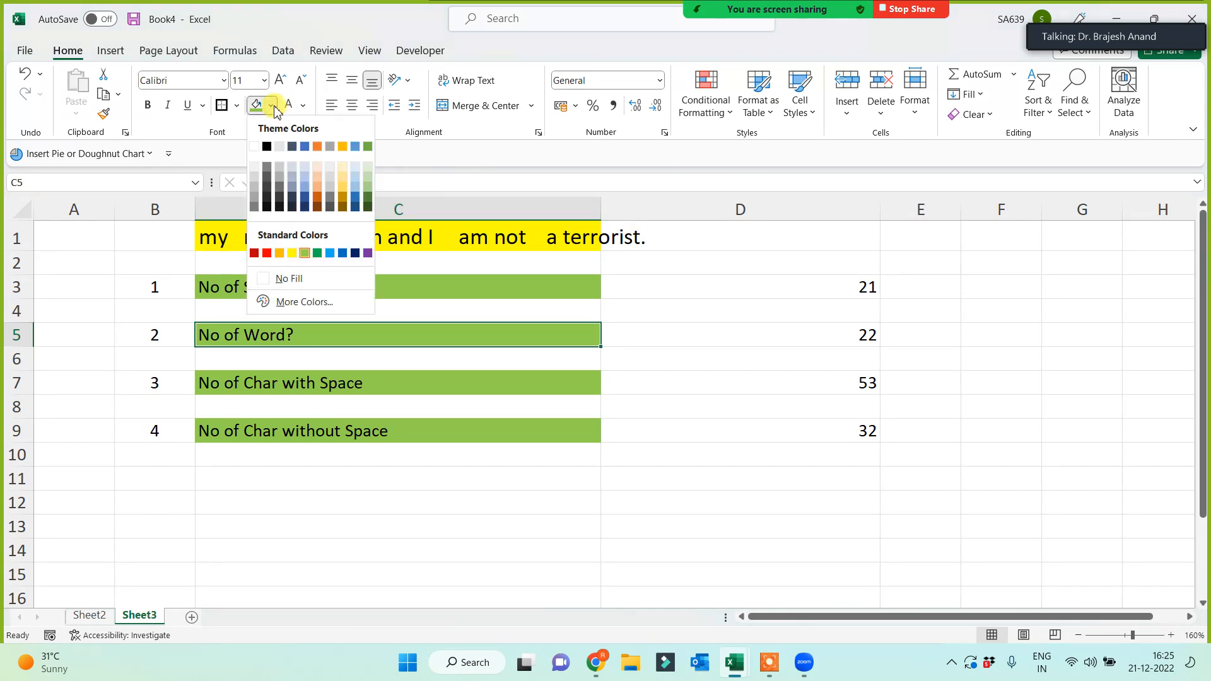
left_click(267, 252)
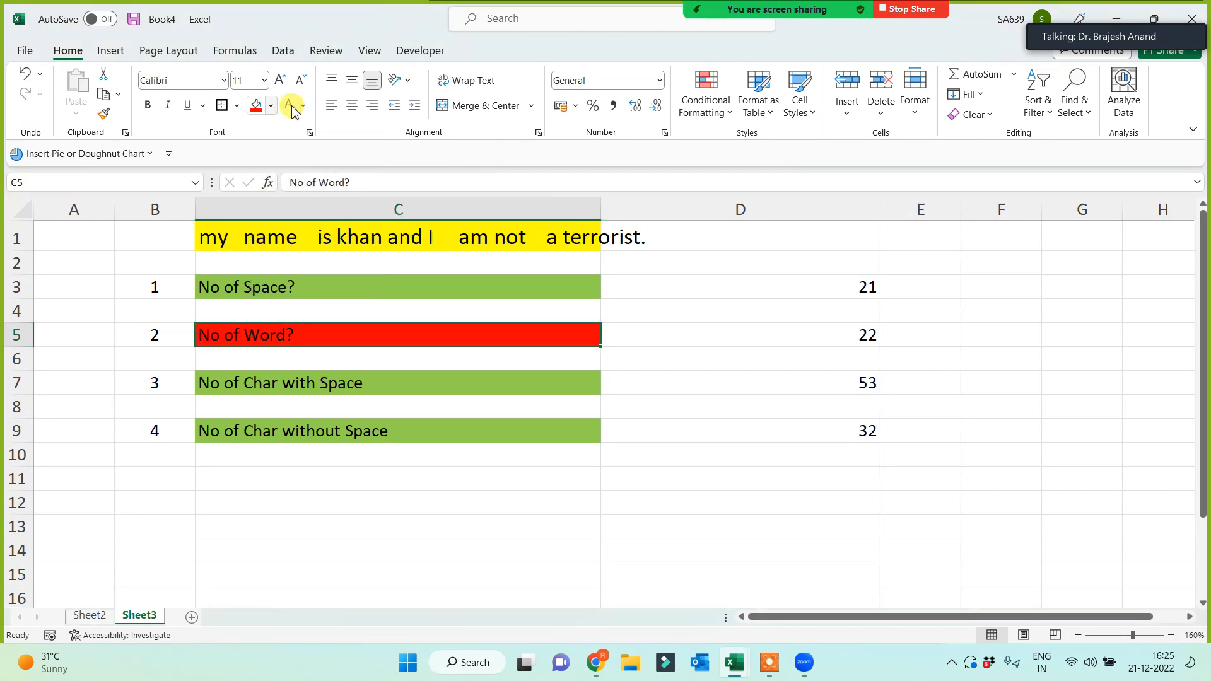
left_click(350, 481)
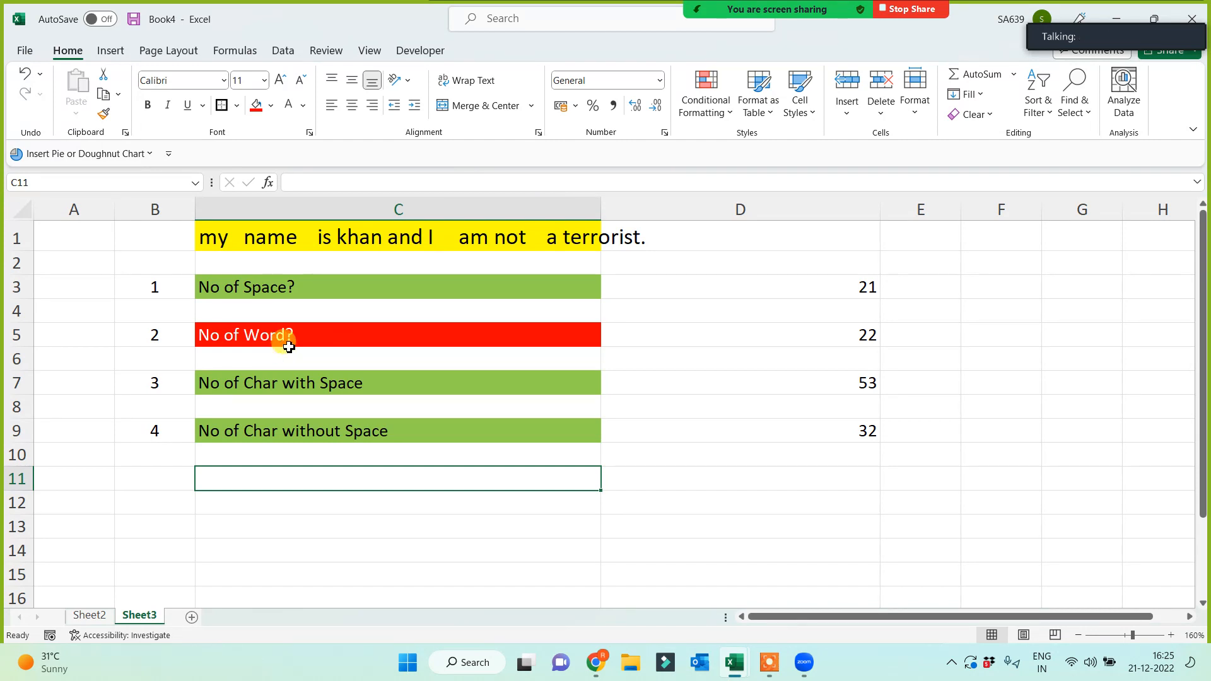
left_click(359, 504)
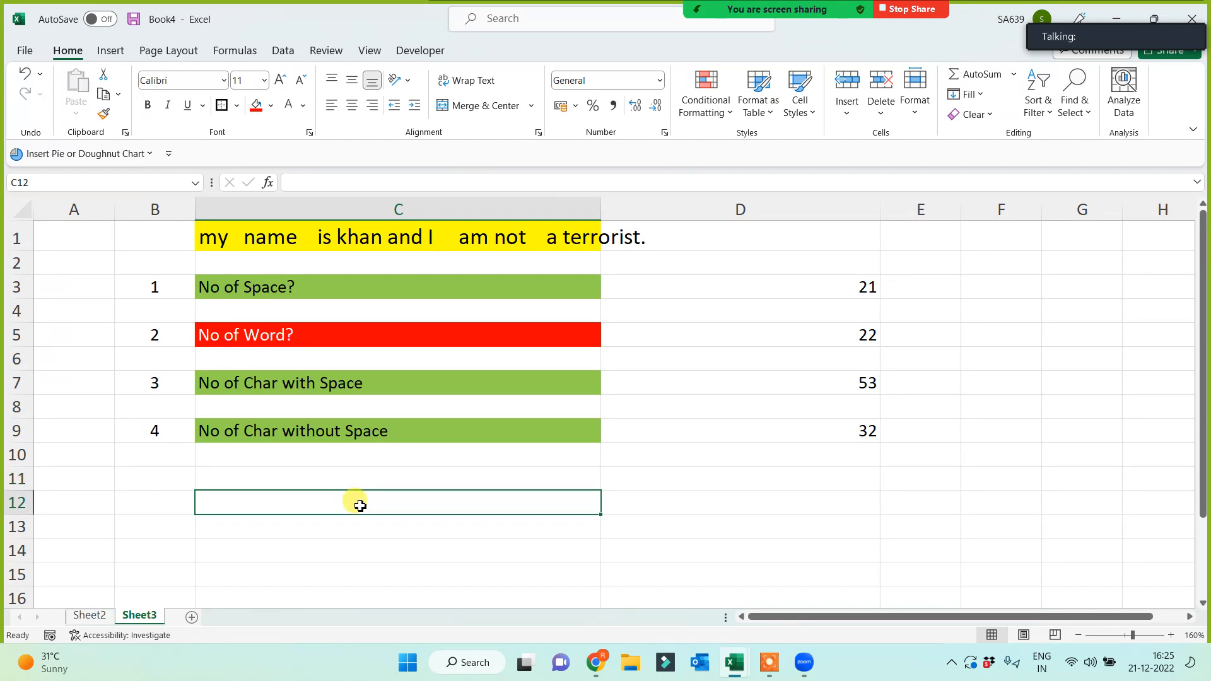
Change the formula in D7 to =LEN(TRIM(C1)) so that surplus spaces are not counted
left_click(357, 335)
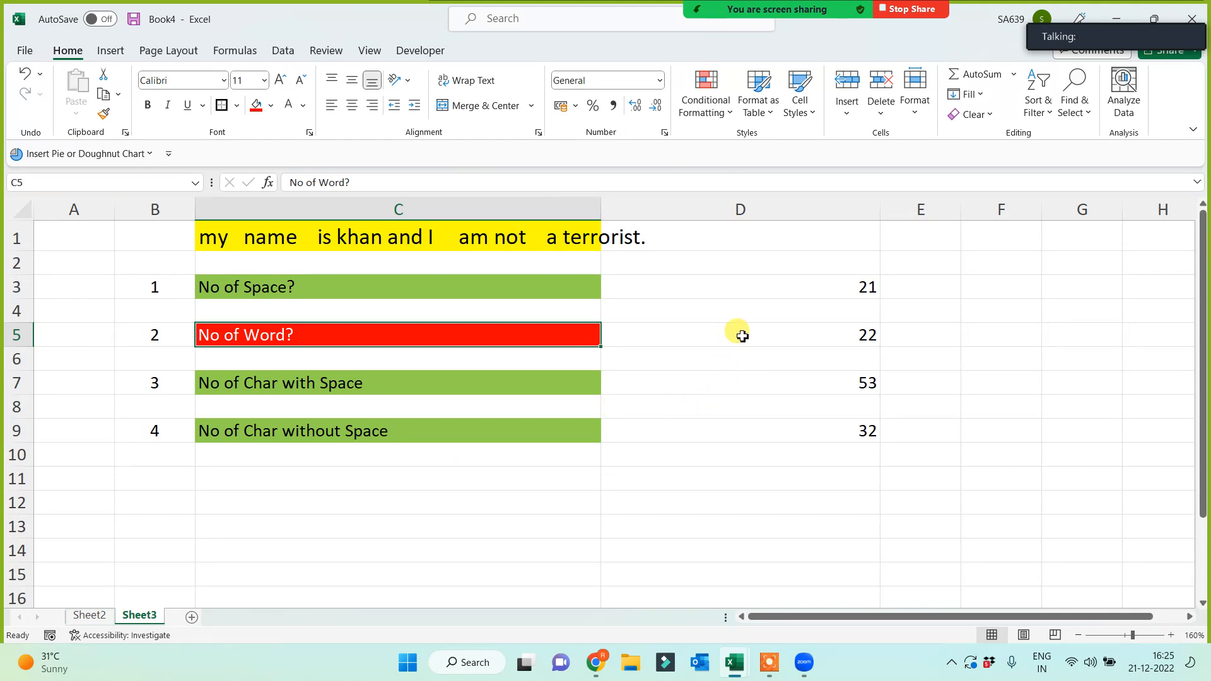
left_click(782, 386)
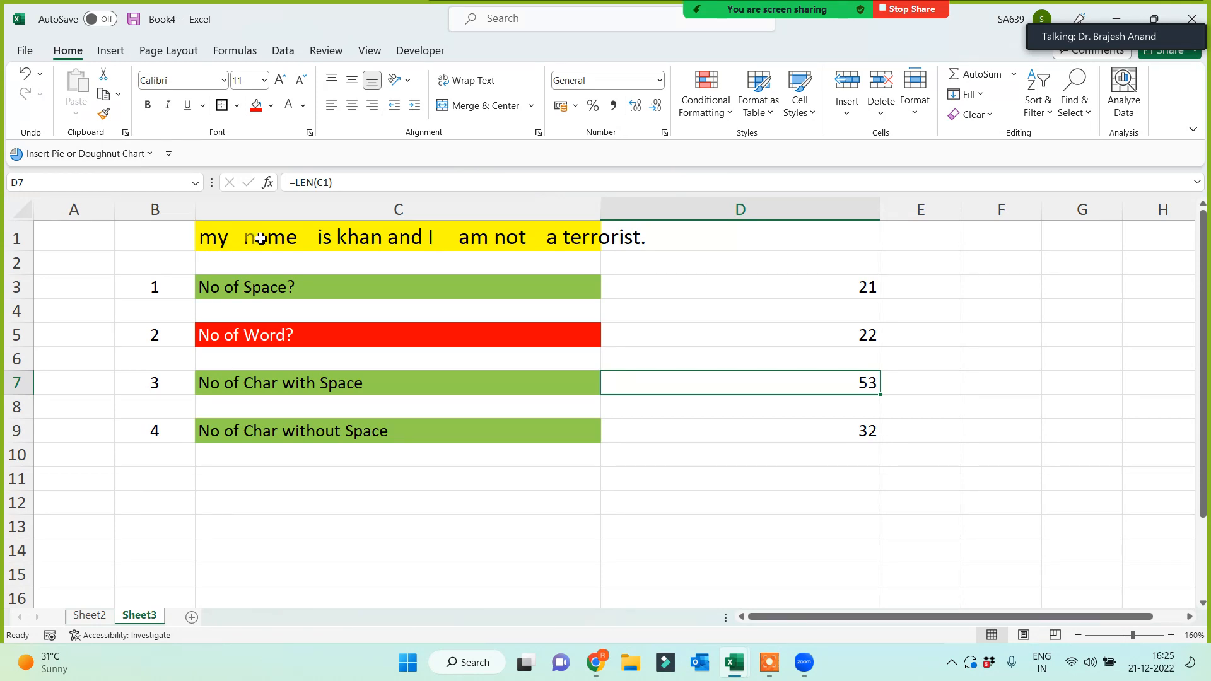
left_click(322, 182)
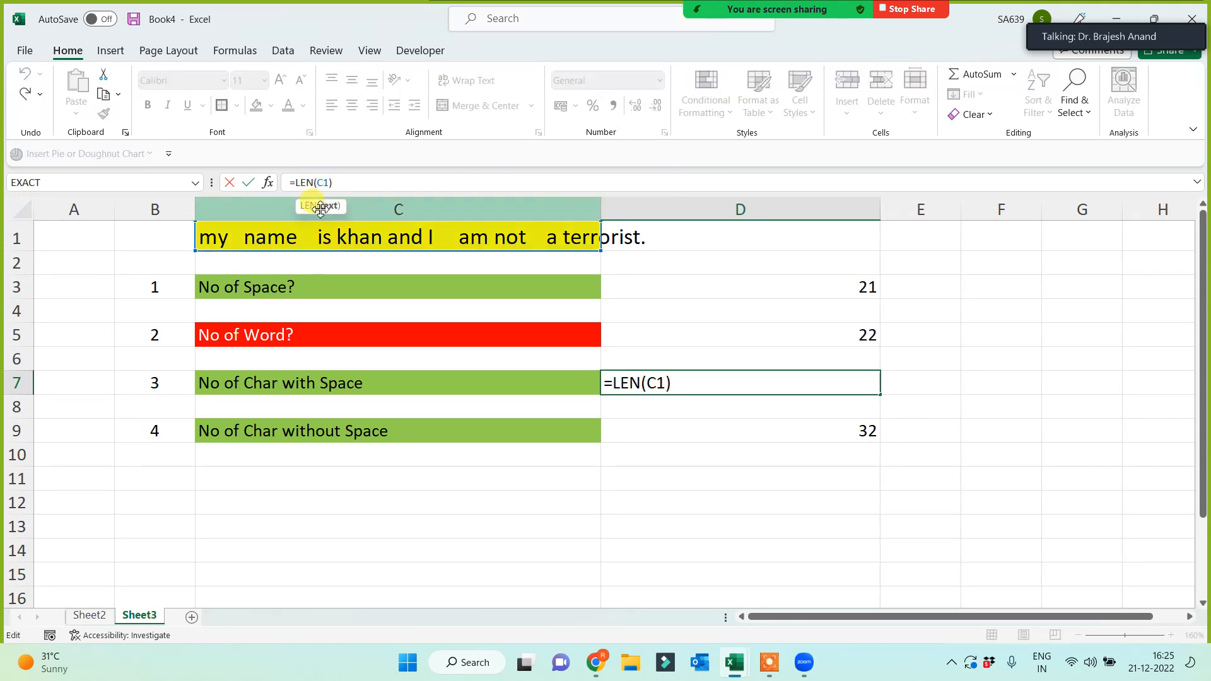
type("Trim")
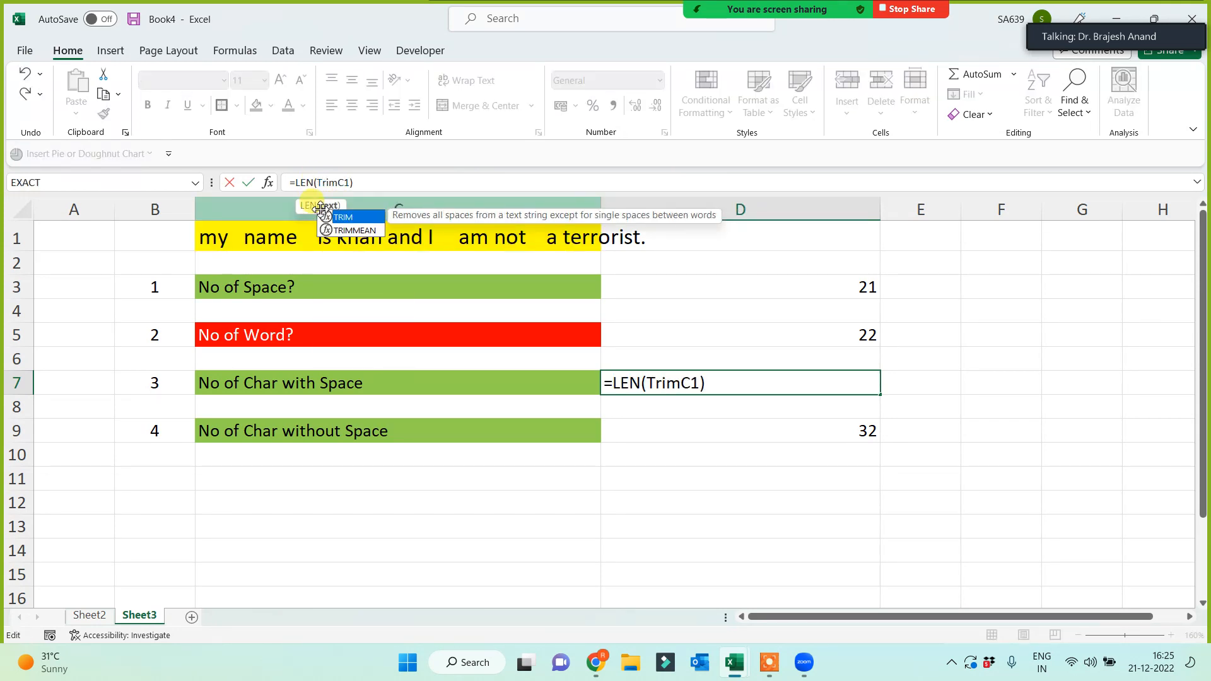
type("(C1")
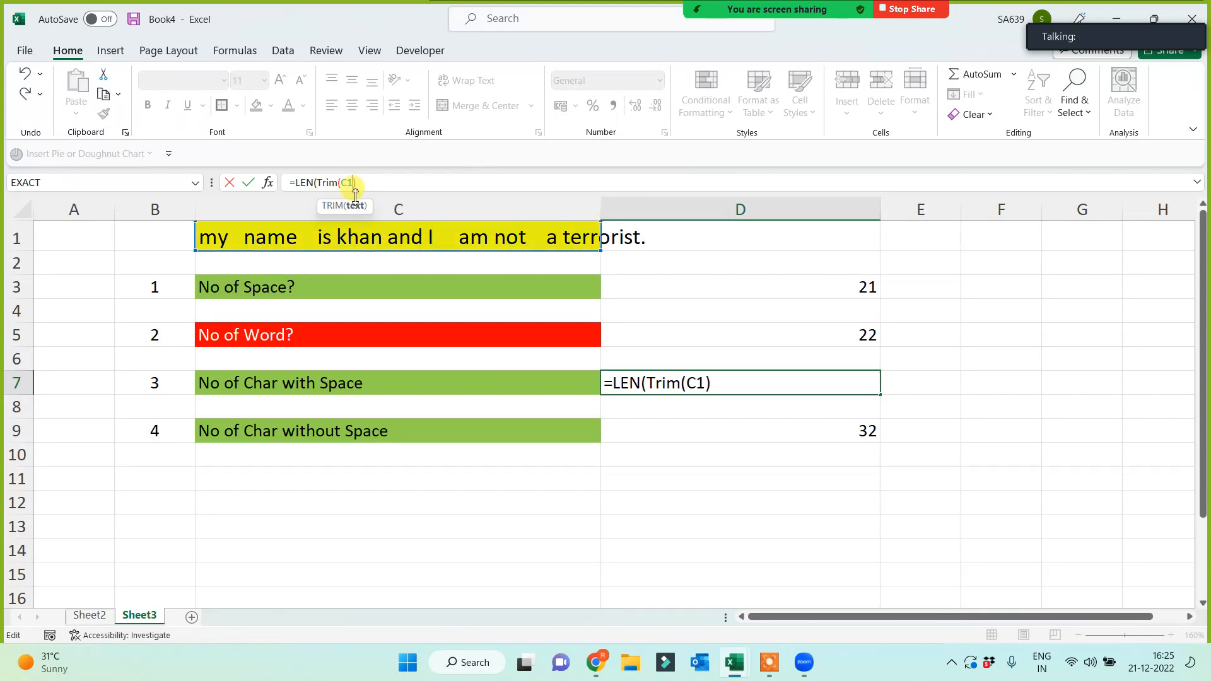
type(")")
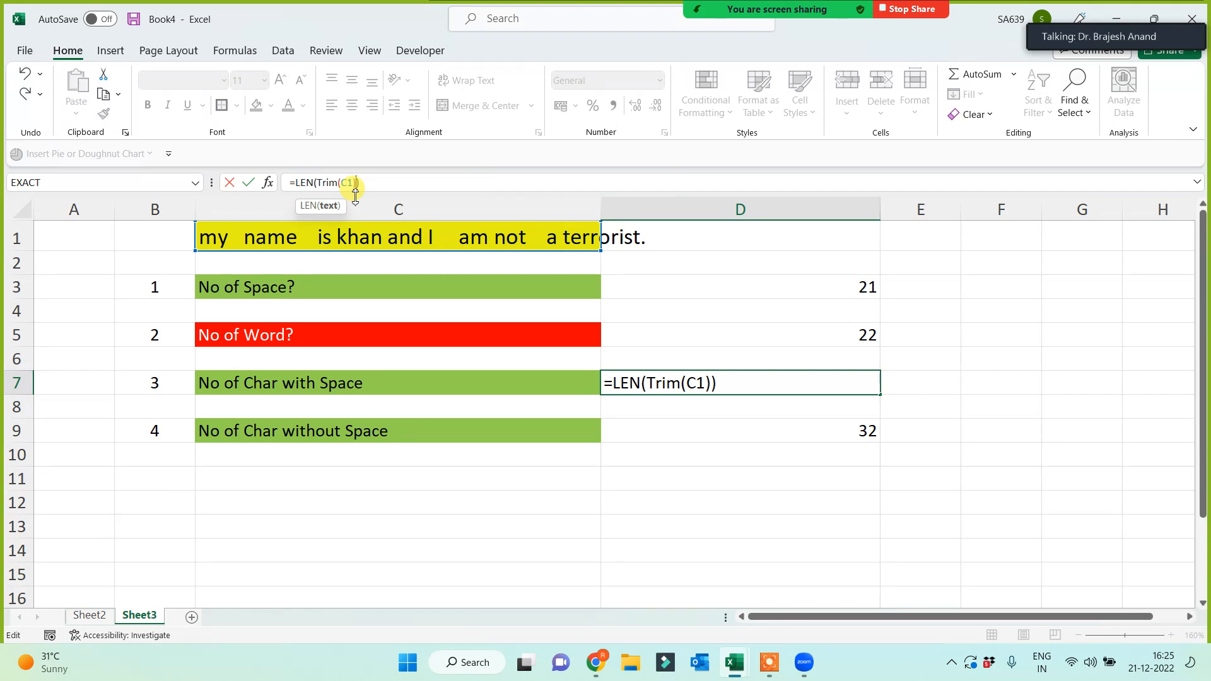
key("Return")
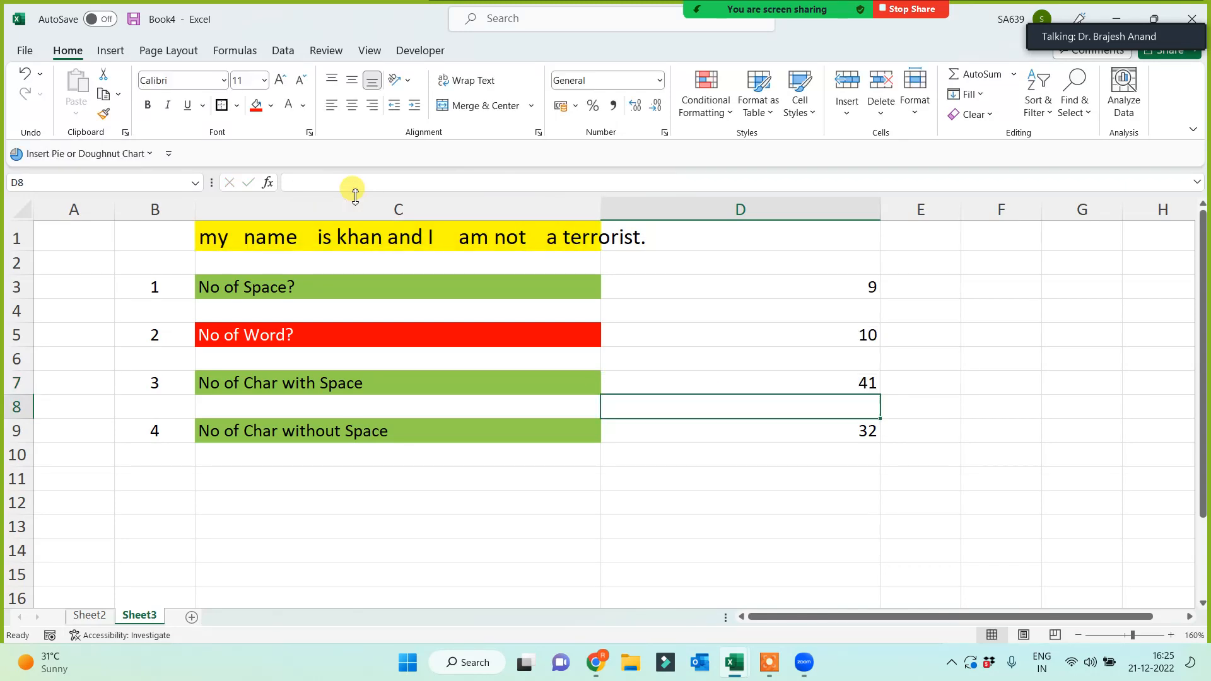
Widen column C so the whole C1 sentence fits within it
left_click(804, 378)
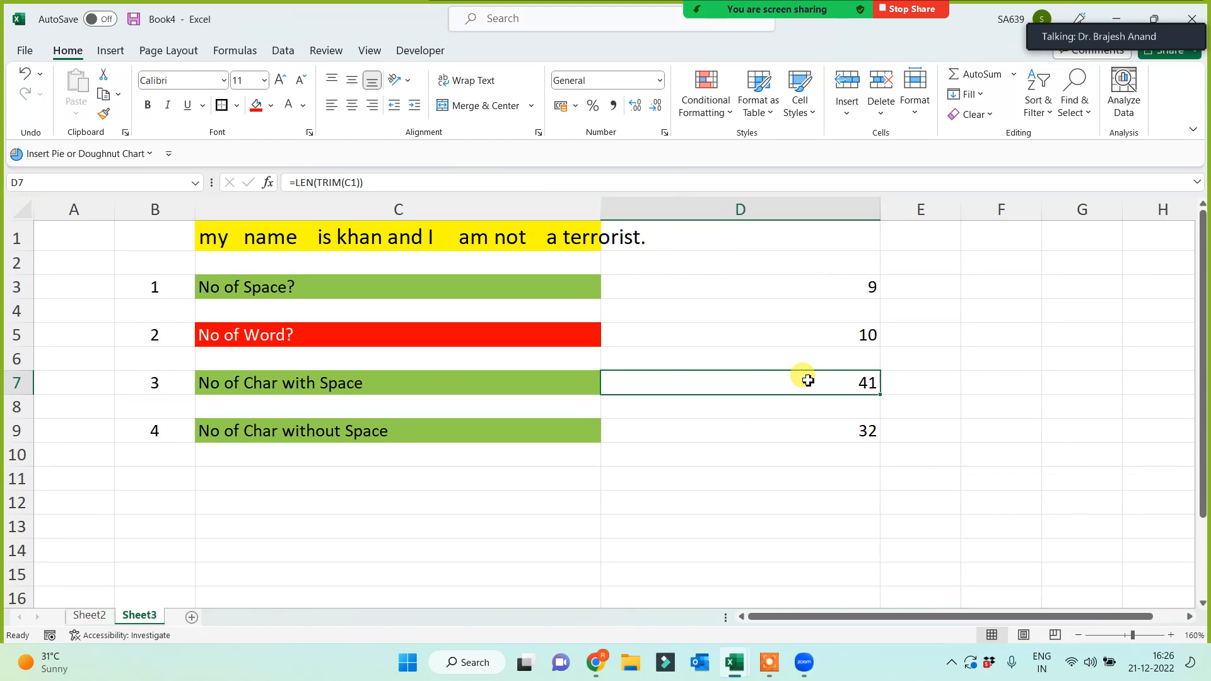
left_click(416, 237)
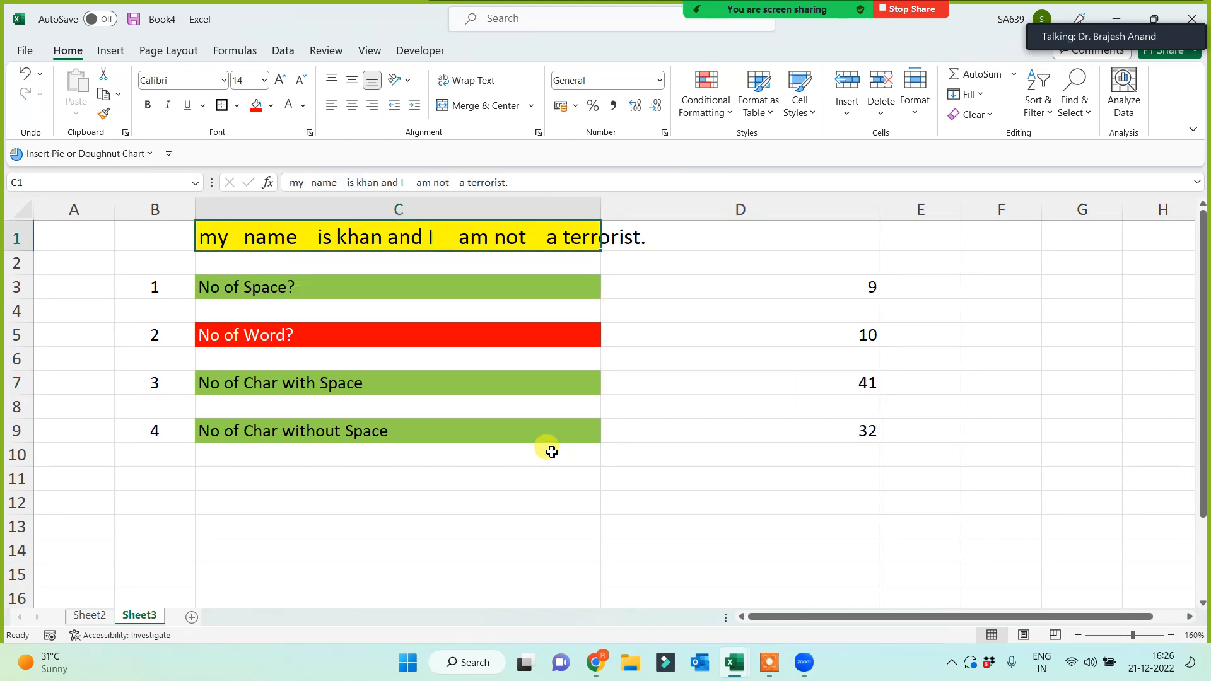
left_click_drag(601, 209, 670, 207)
left_click(552, 533)
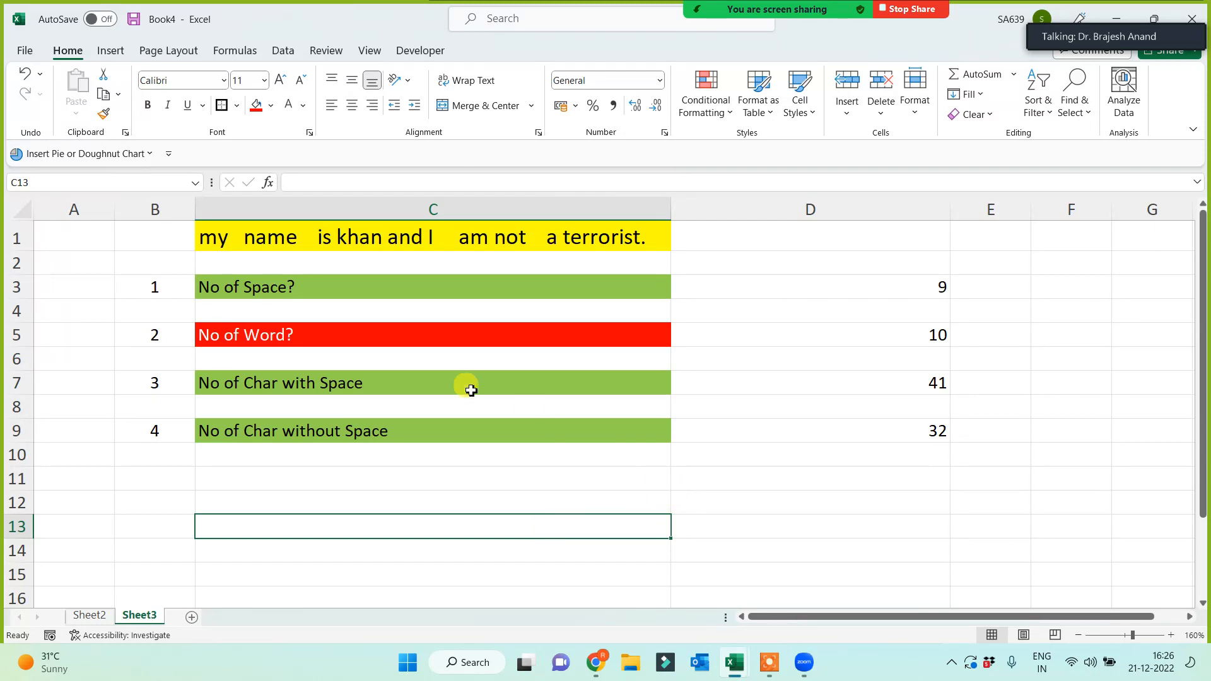
Review the "No of Word?" label and the TRIM-based formula in D7
left_click(405, 335)
left_click(839, 386)
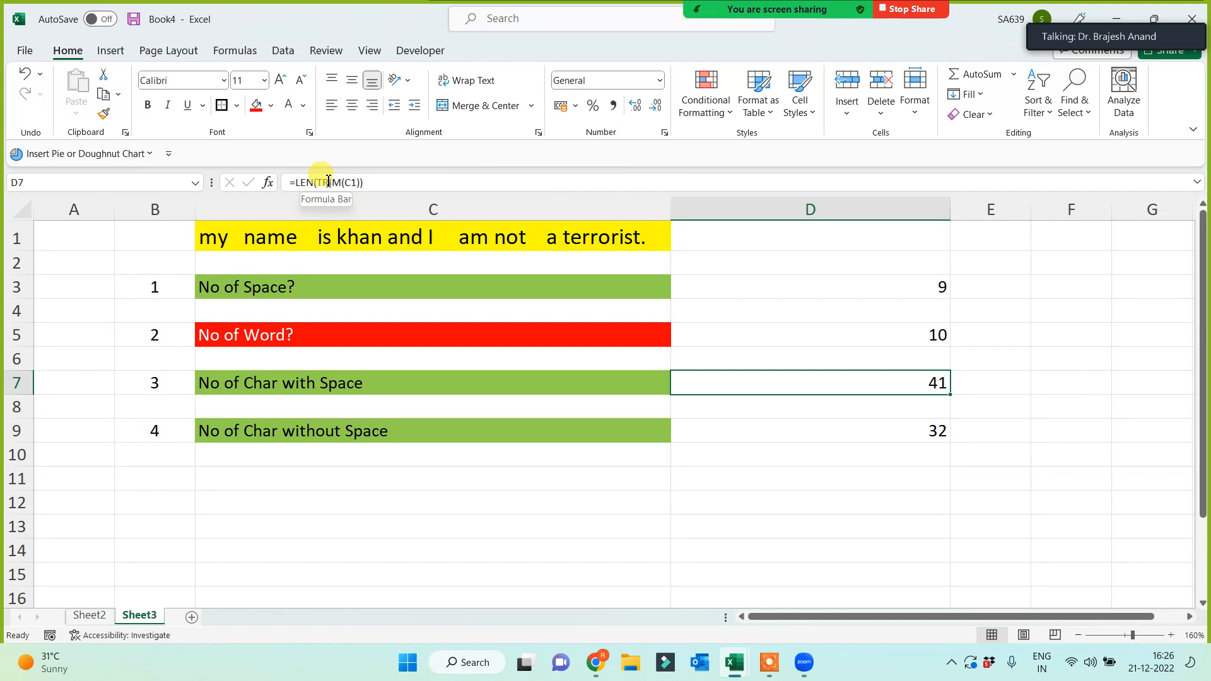
key("Down")
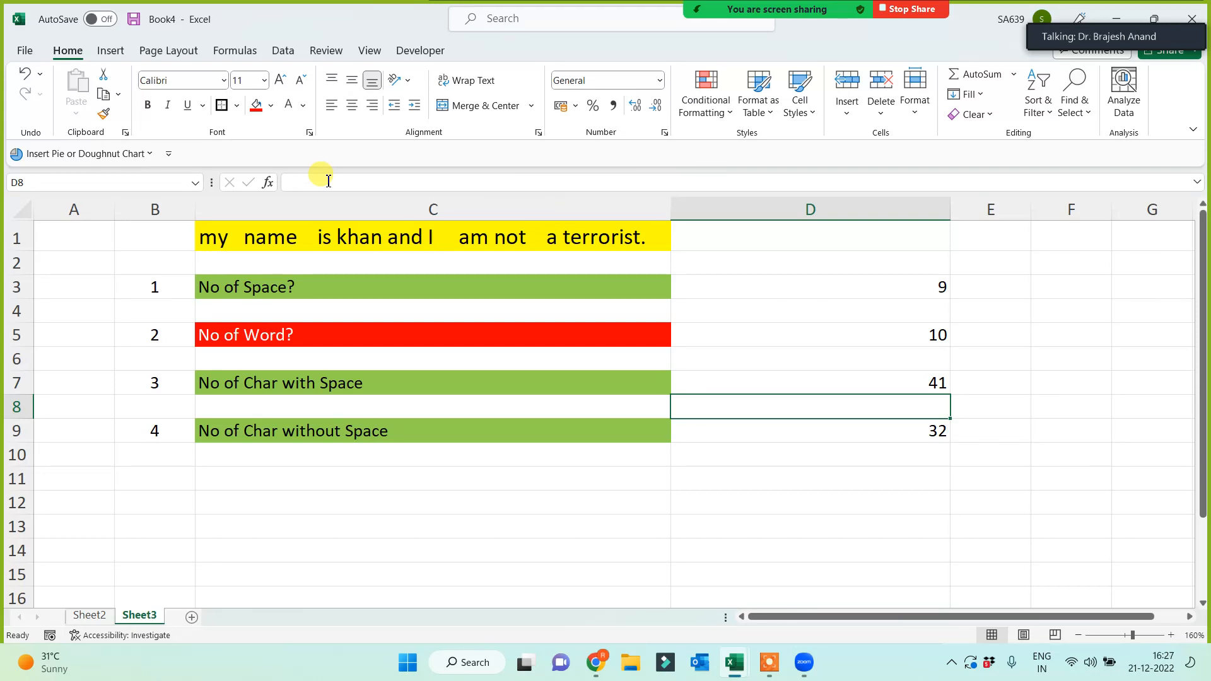
left_click_drag(353, 555, 357, 533)
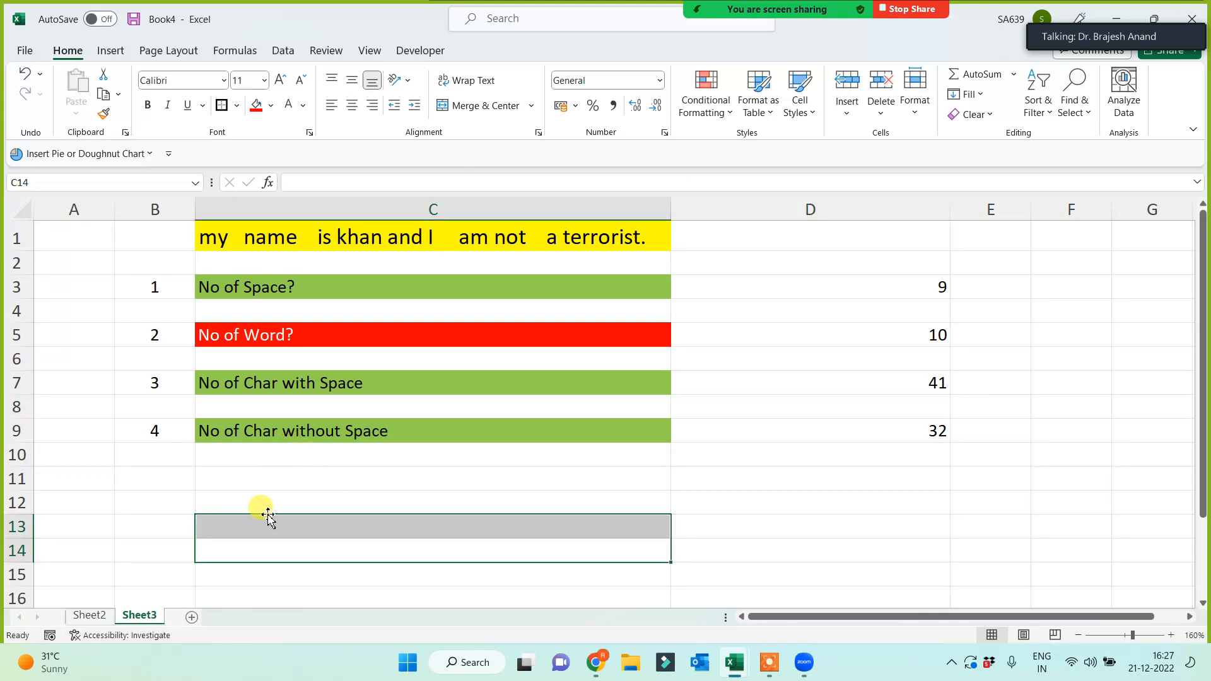
Add a new worksheet after Sheet3 and apply all borders to the range B2:G13
left_click(189, 622)
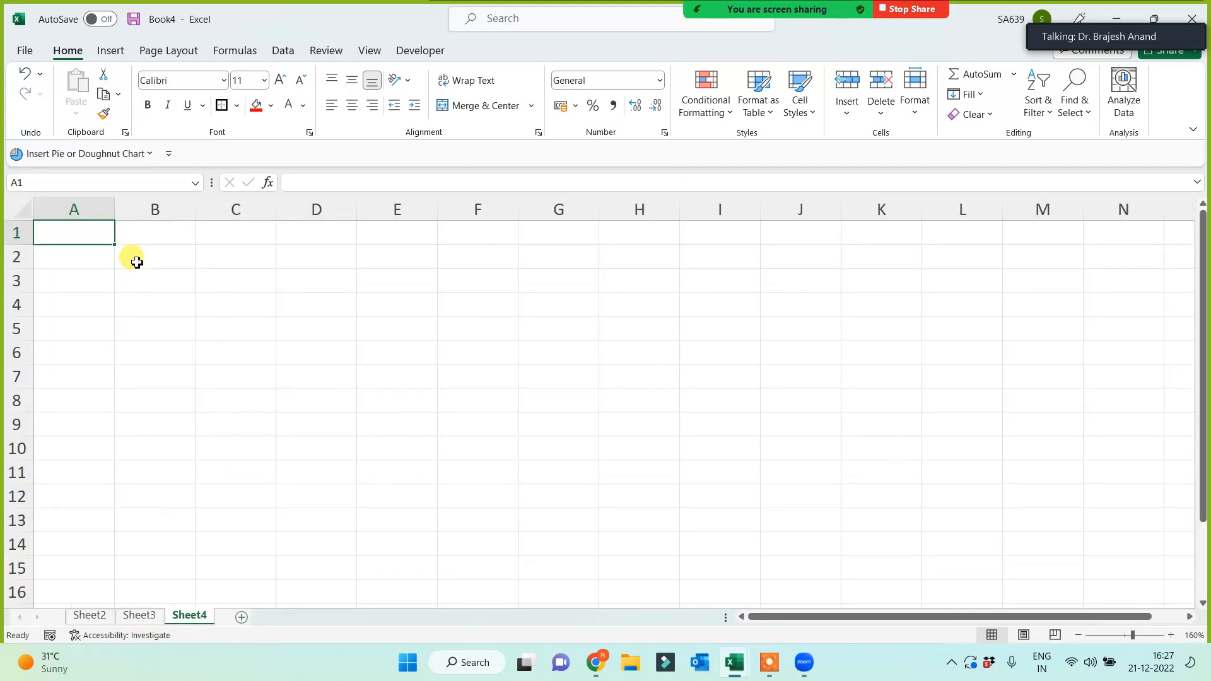
left_click_drag(137, 262, 557, 517)
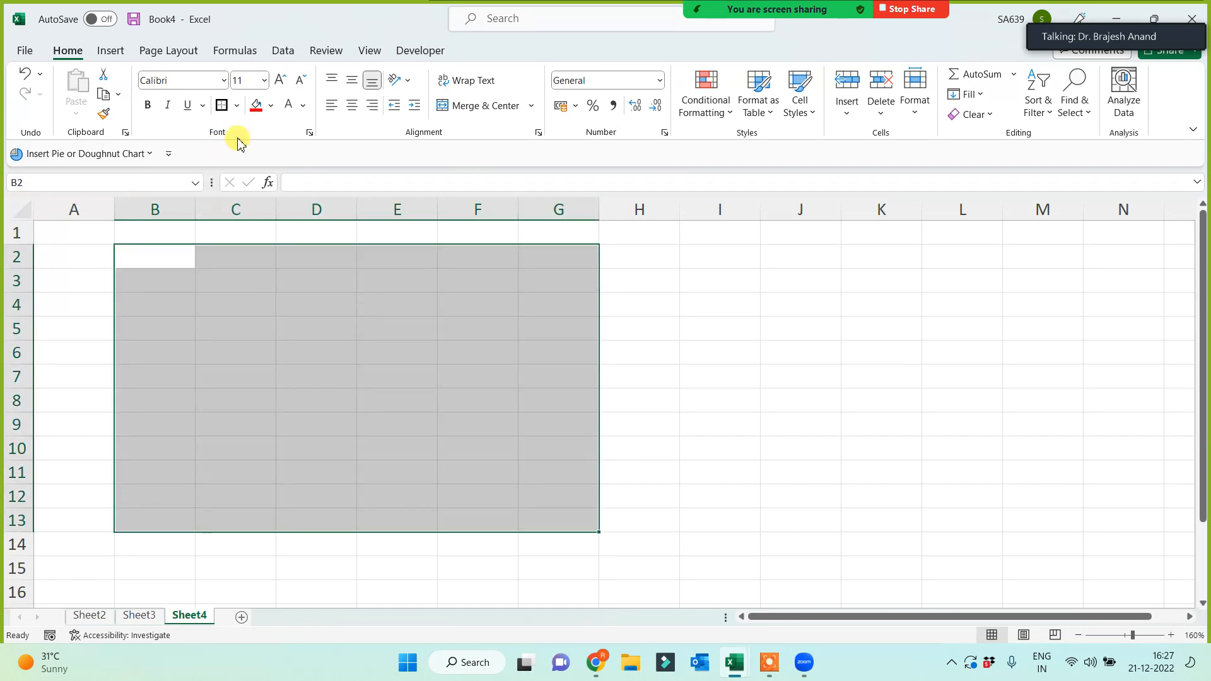
left_click(237, 105)
left_click(229, 270)
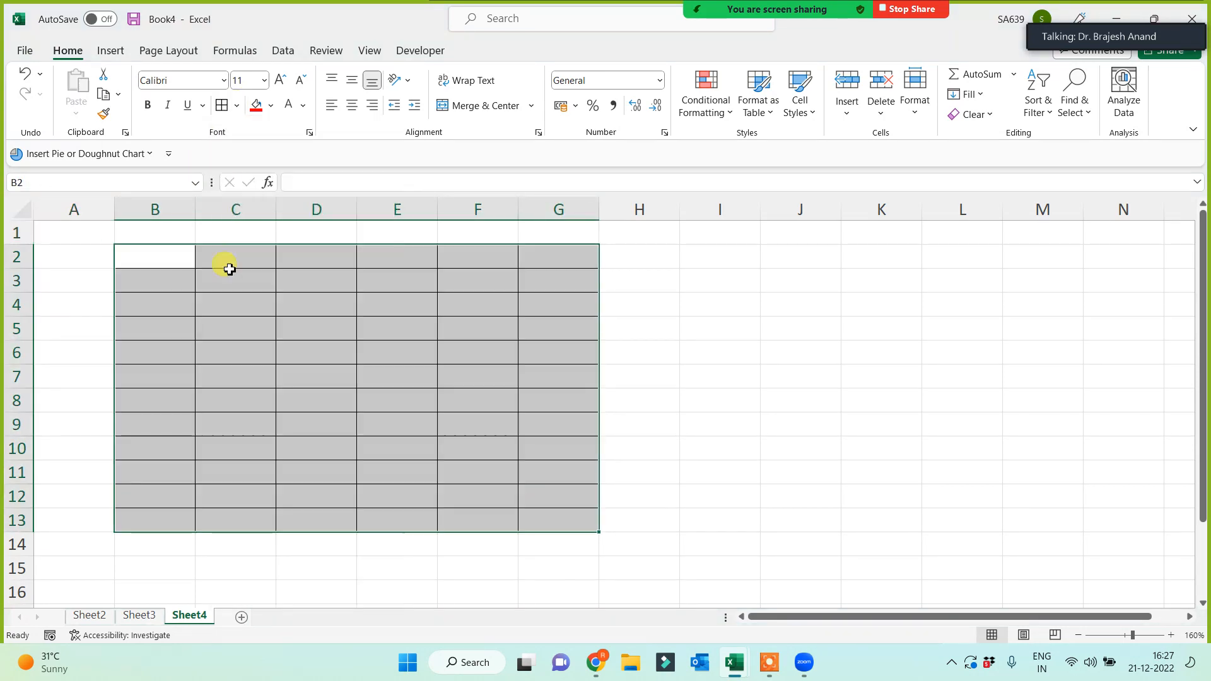
left_click(333, 468)
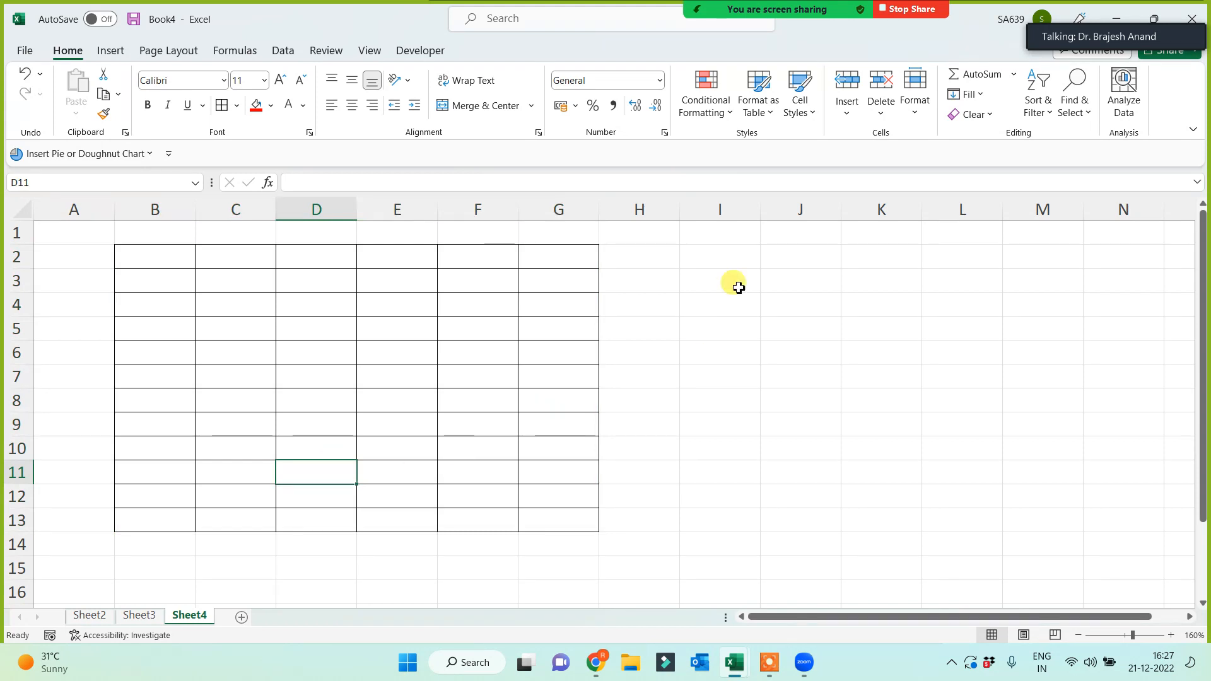
Enter the number range "1.00 - 1000.99" as text in cell I1
left_click(763, 251)
left_click(731, 231)
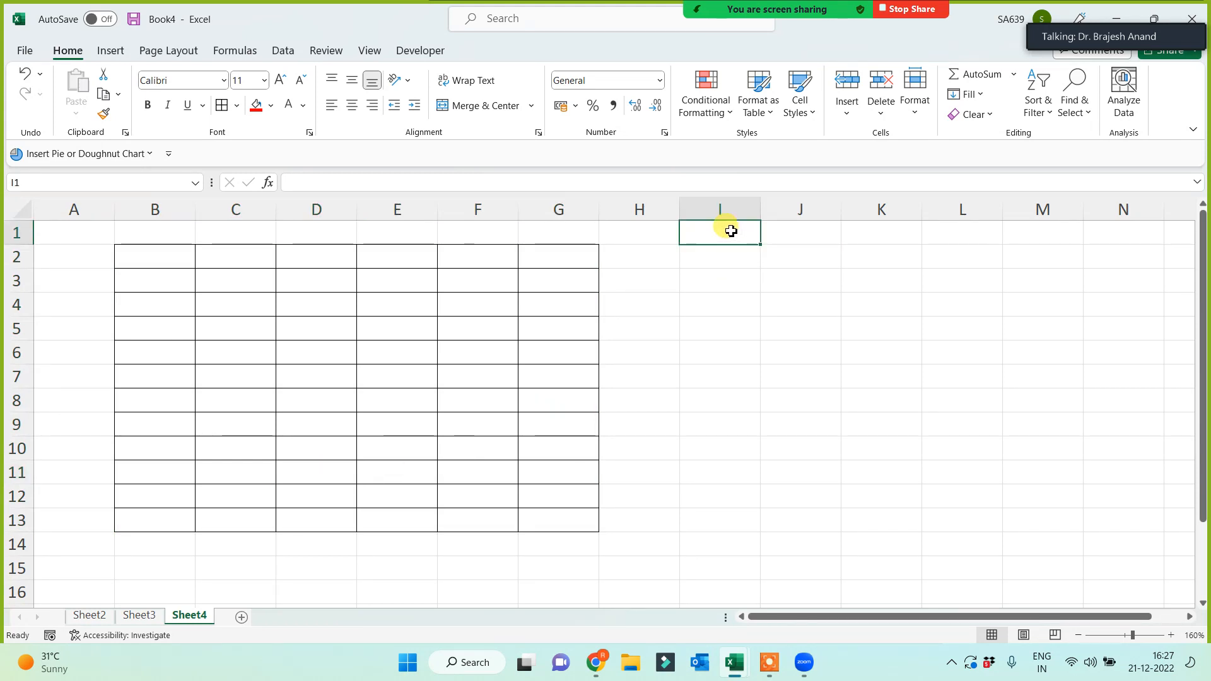
type("1.0")
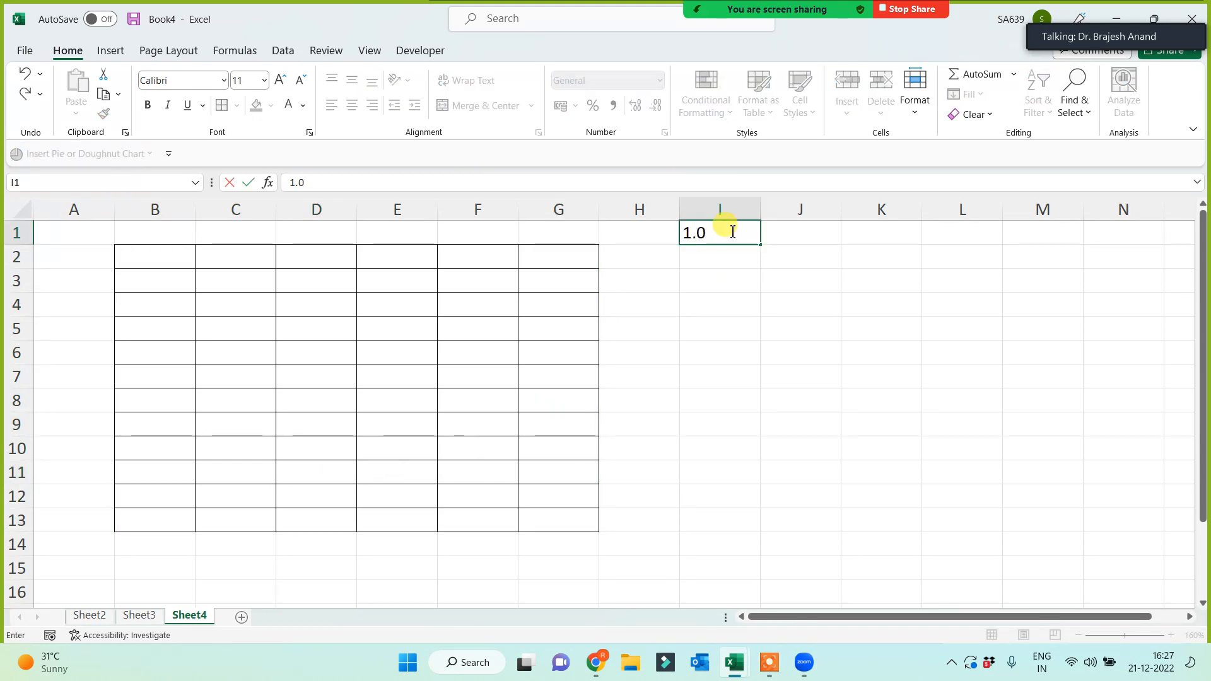
type("0 - 1000.")
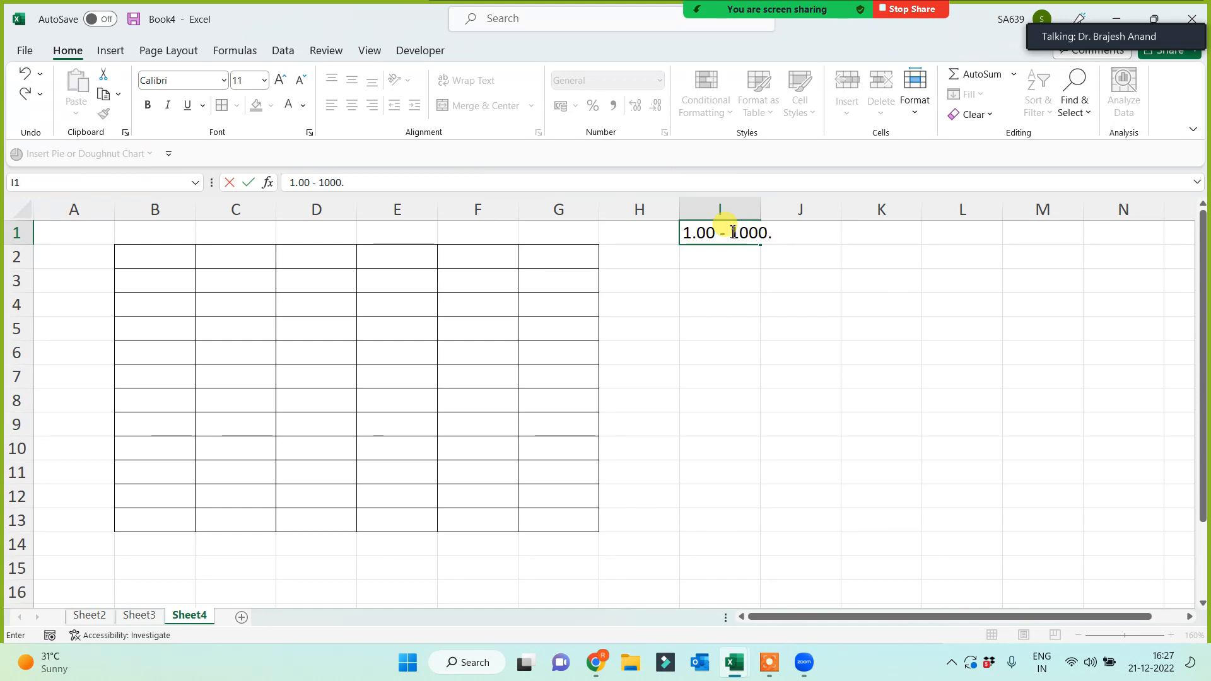
type("99")
key("Return")
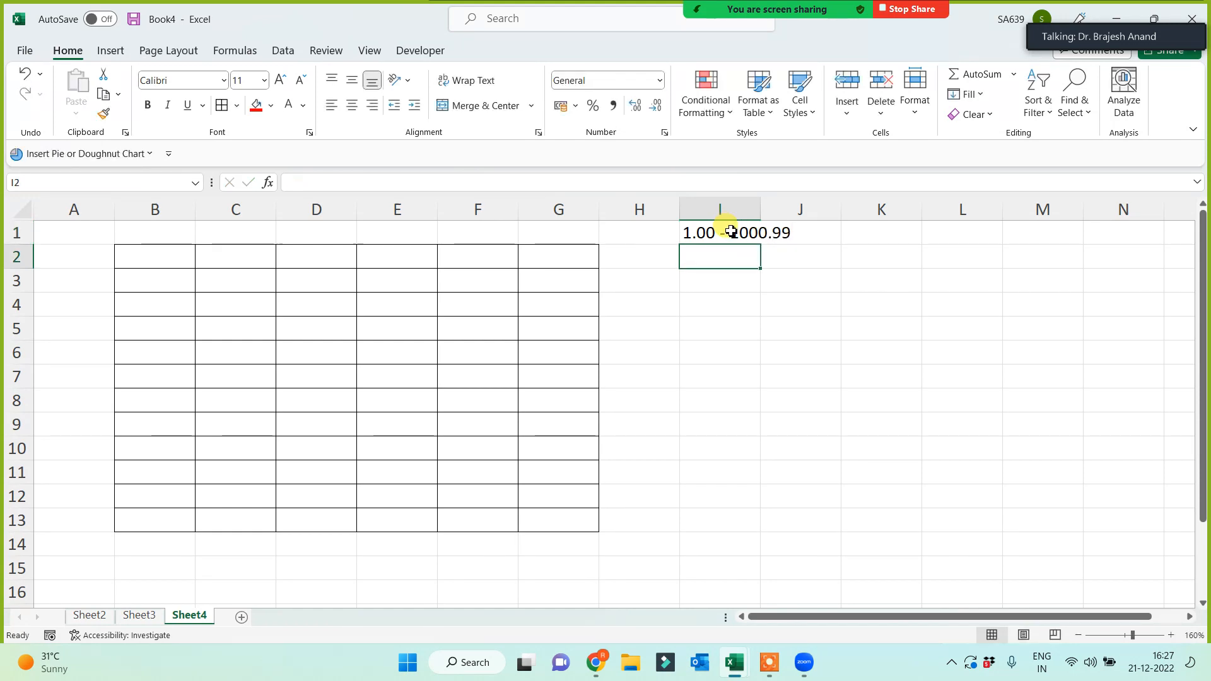
Widen column I so the whole number range in I1 fits within it
left_click_drag(763, 205, 797, 205)
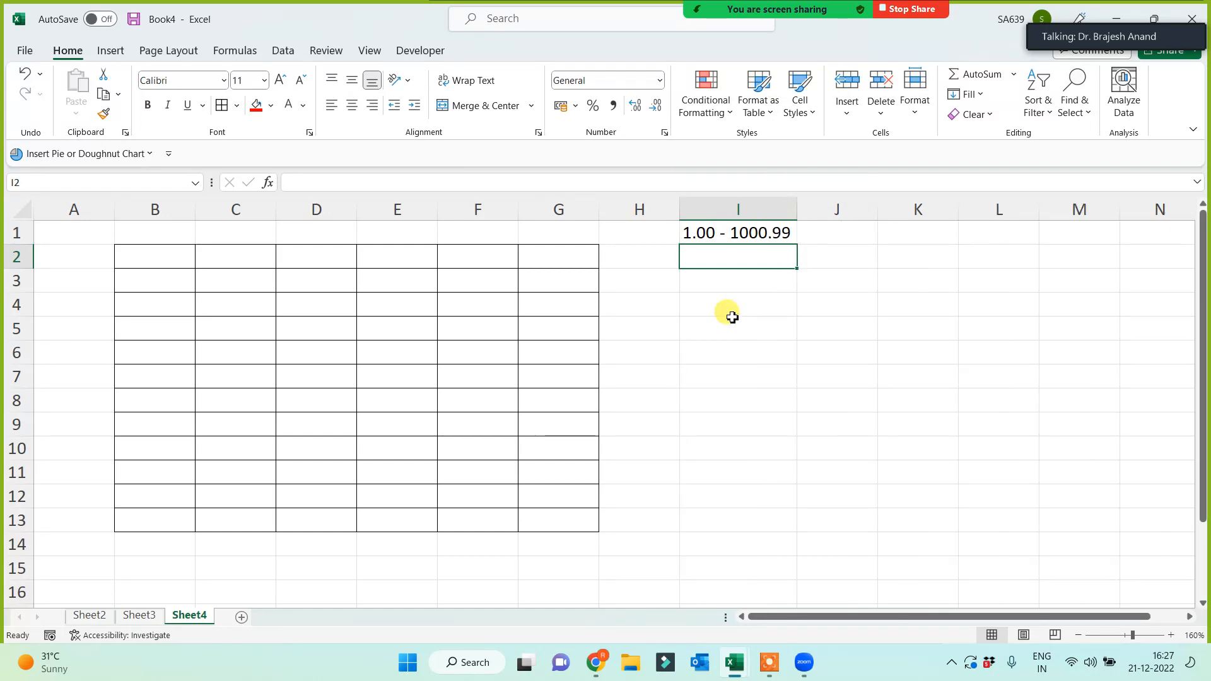
left_click(728, 315)
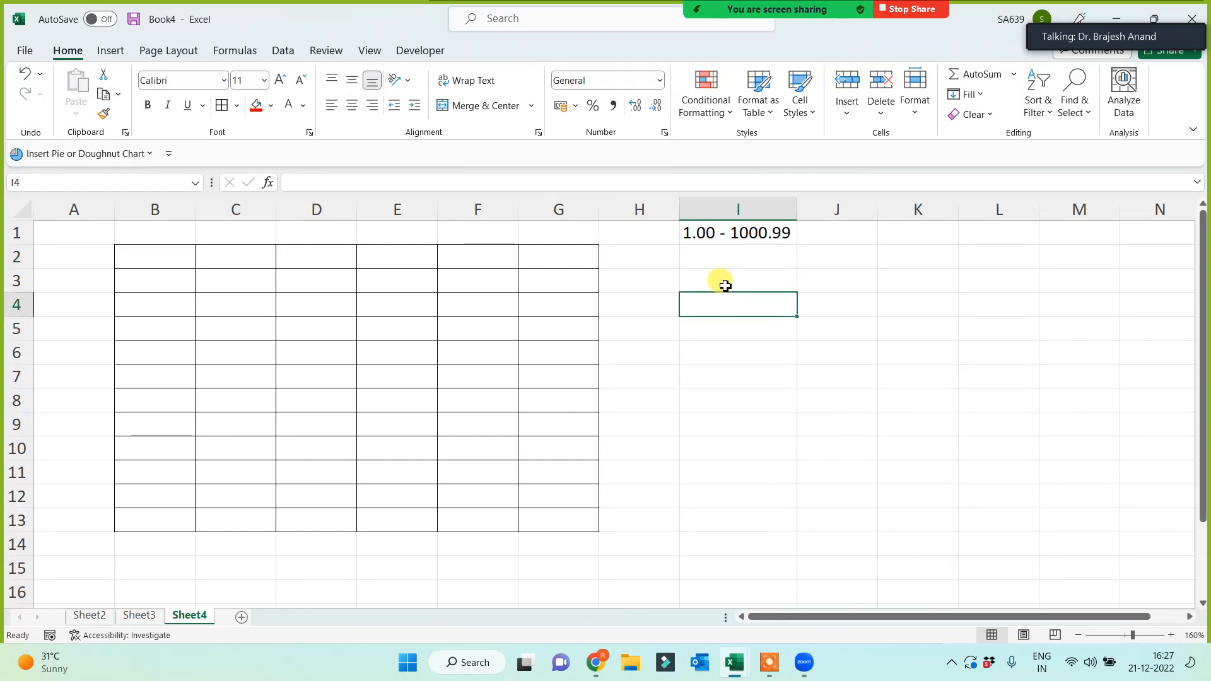
left_click(721, 233)
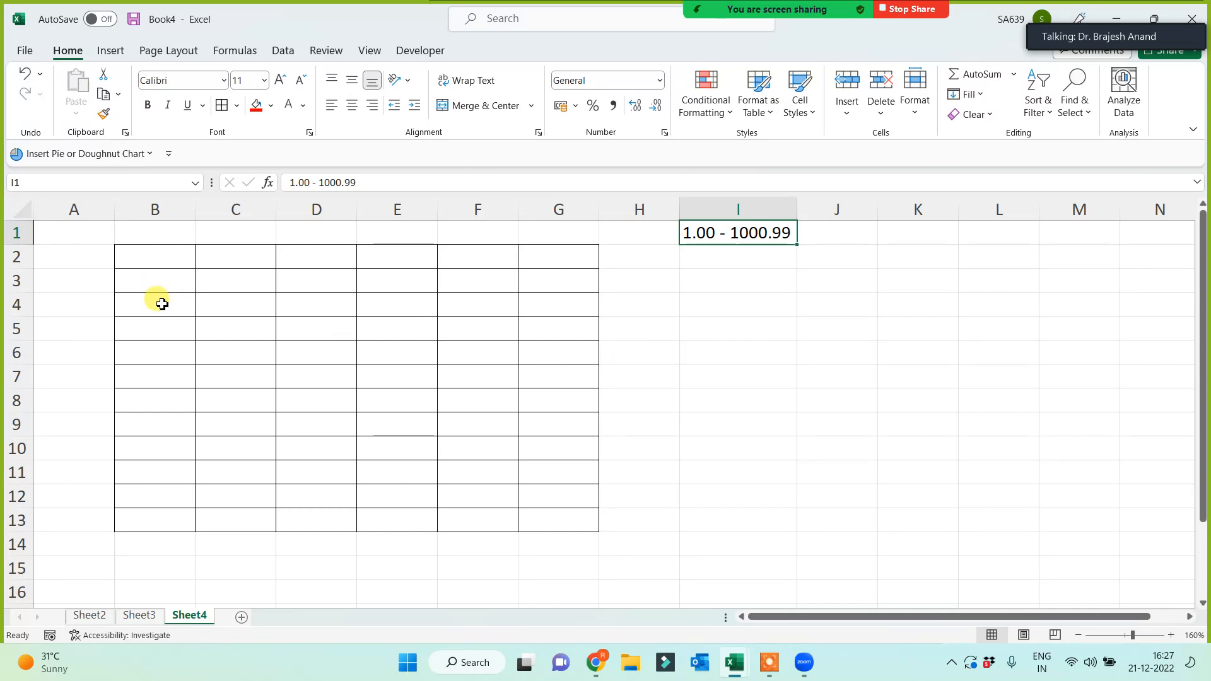
Try the formula =RANDBETWEEN(1.00, 1000.99) in cell B2 and clear the cell
left_click(128, 258)
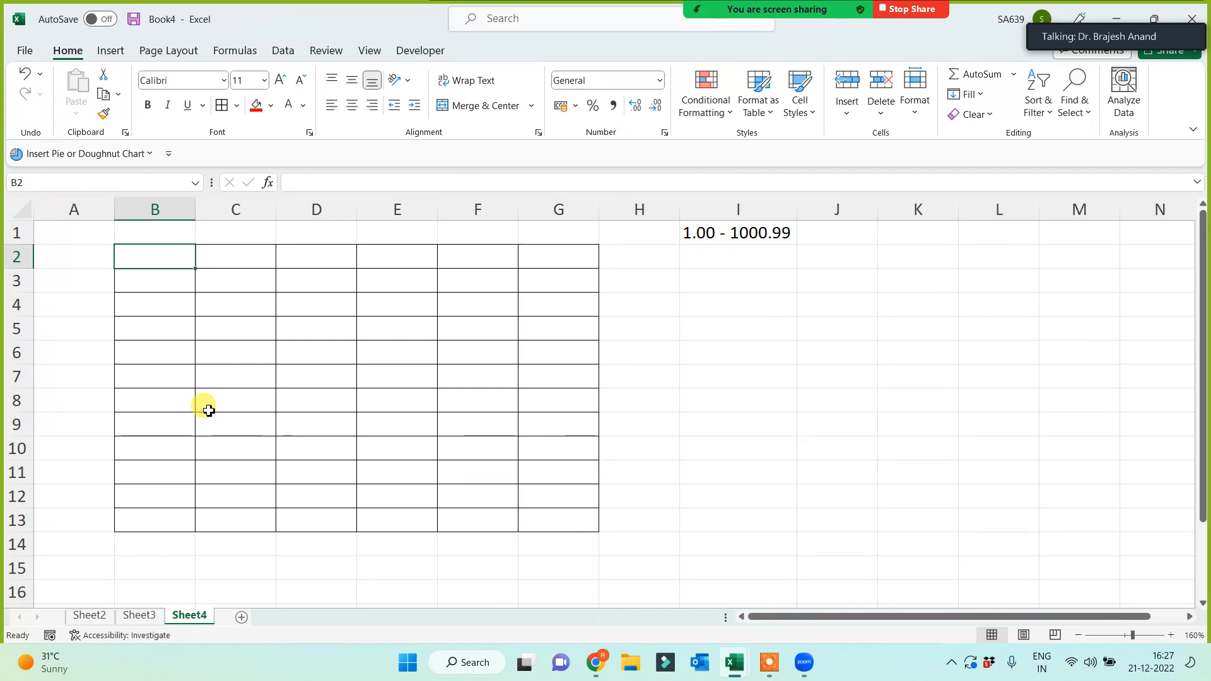
type("=rand")
key("Down")
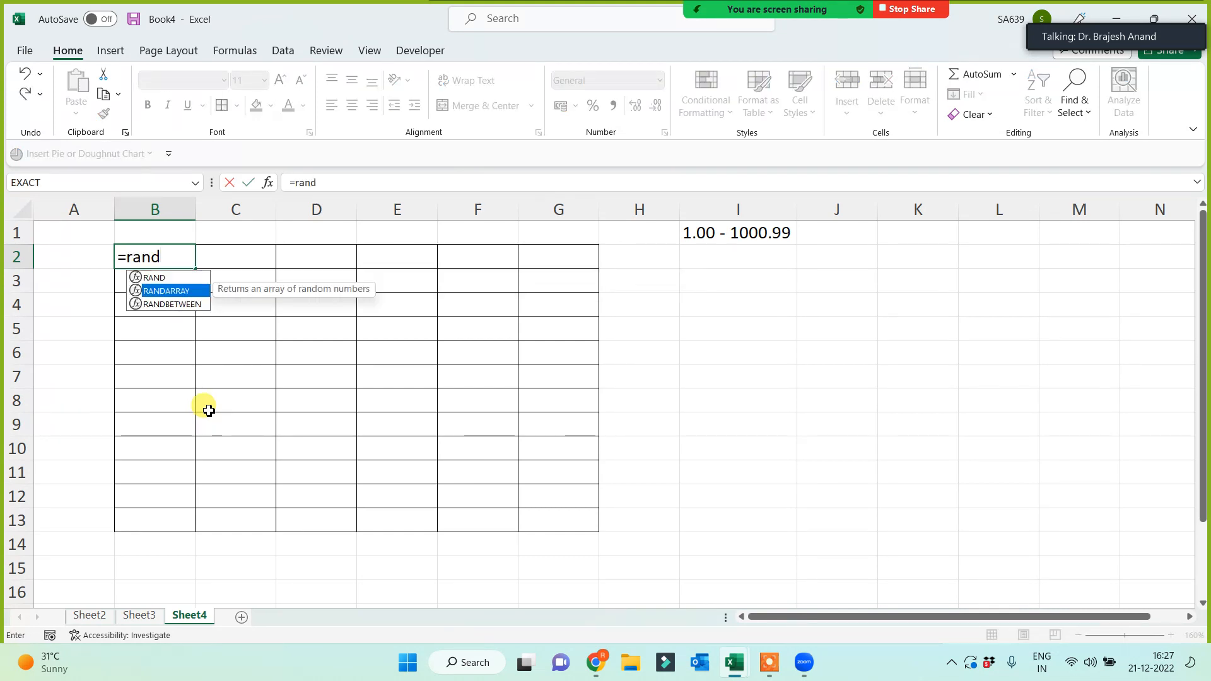
key("Down")
key("Tab")
type("1")
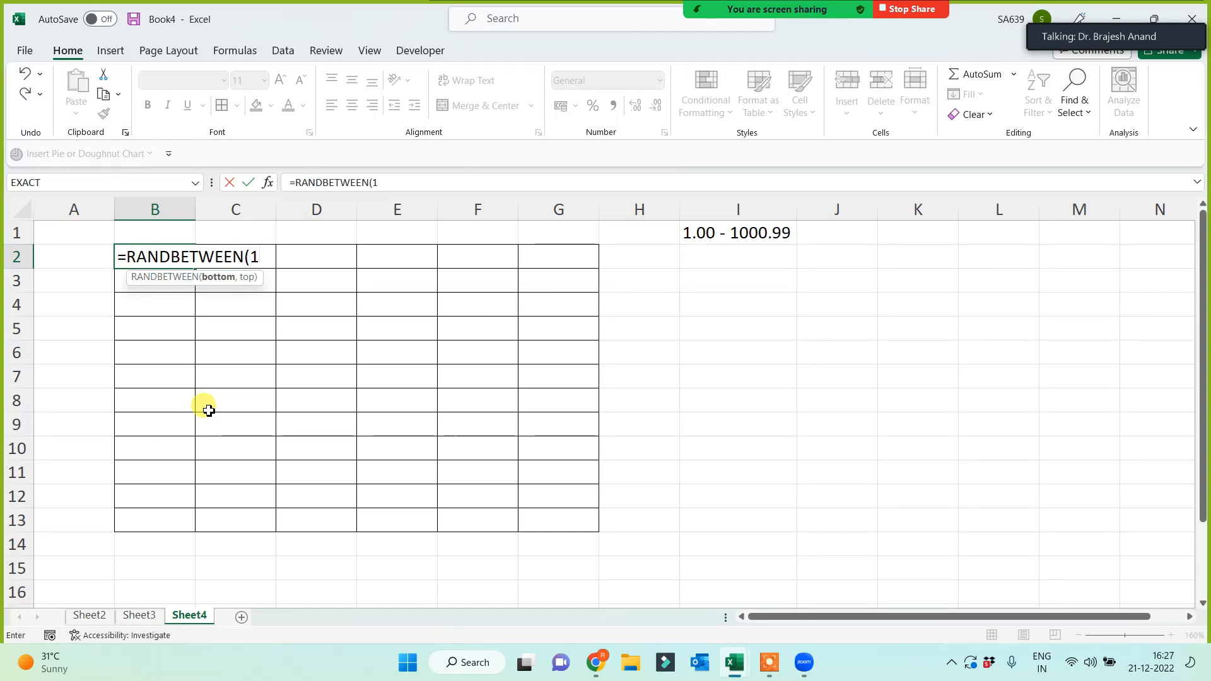
type(".00,")
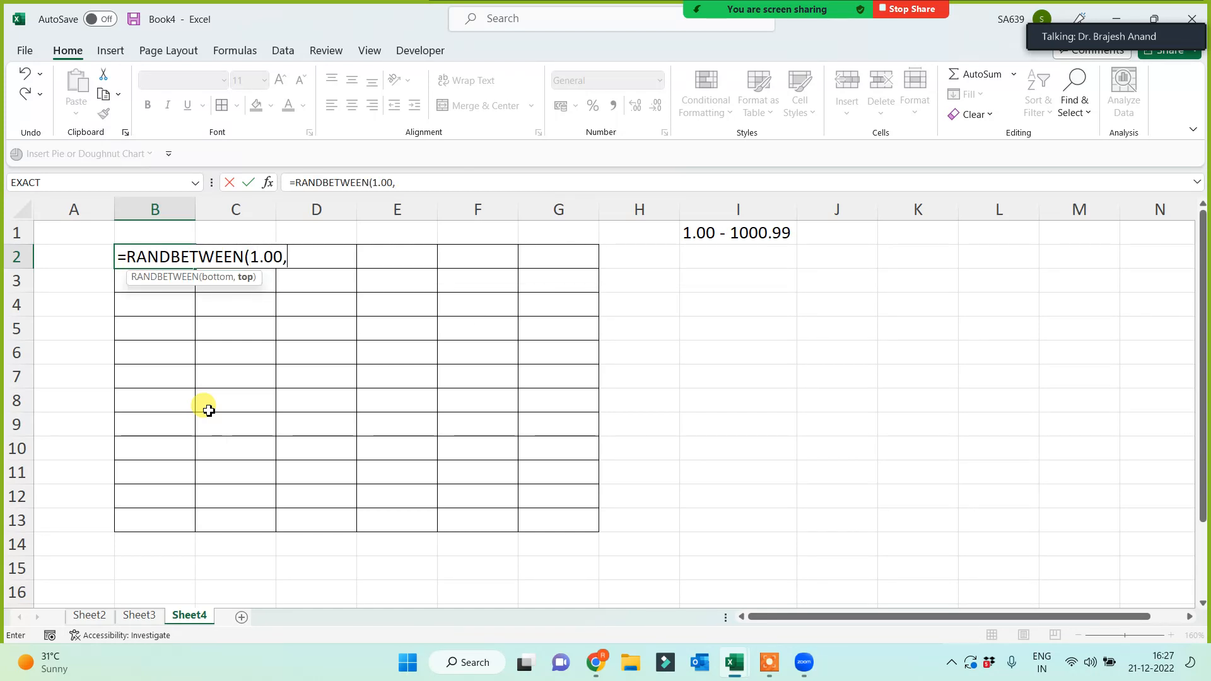
type(" 1000")
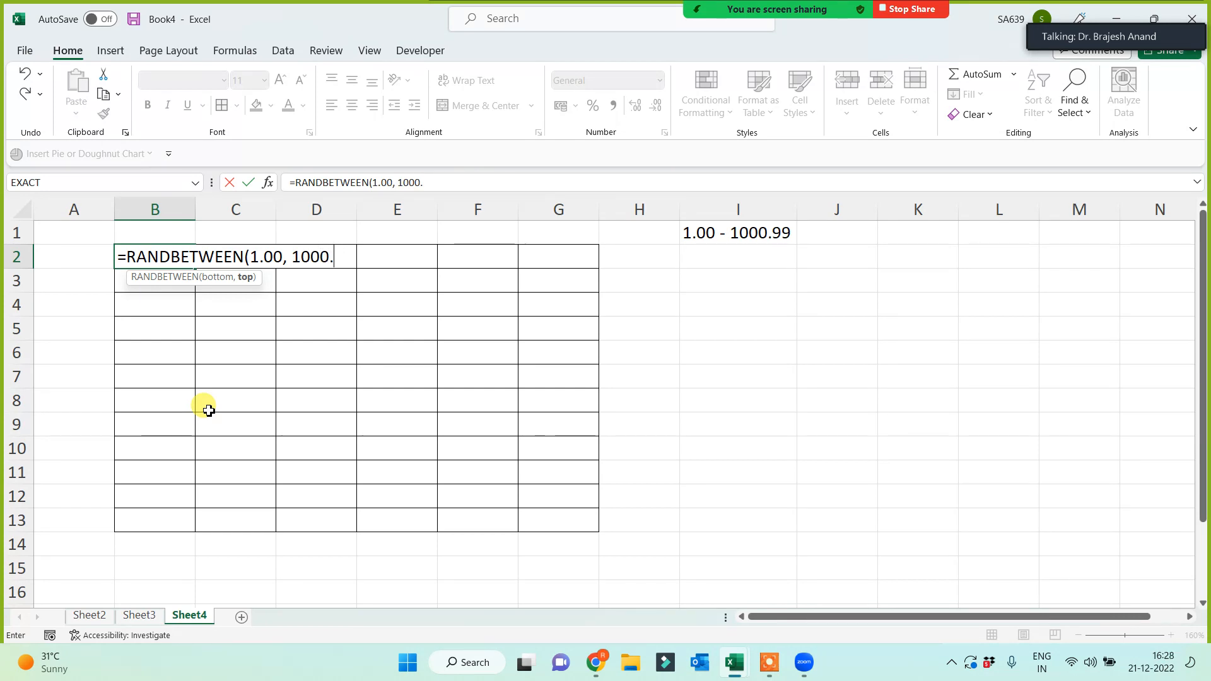
type(".99)")
key("Return")
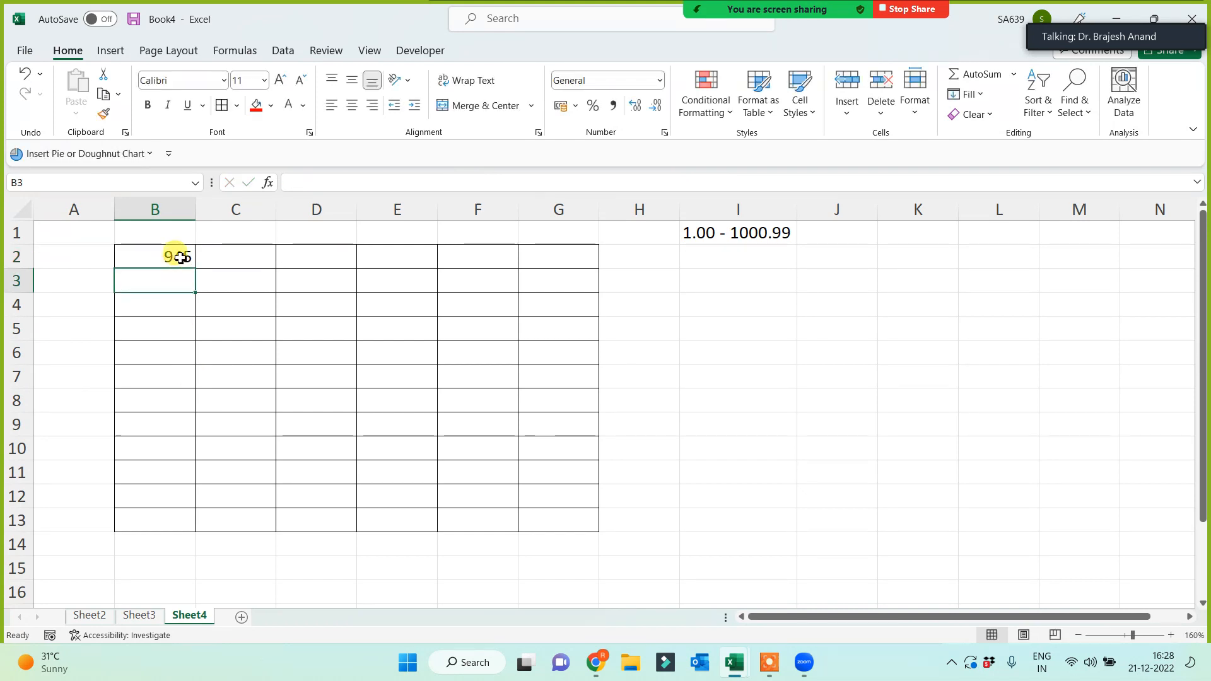
left_click(181, 257)
key("Delete")
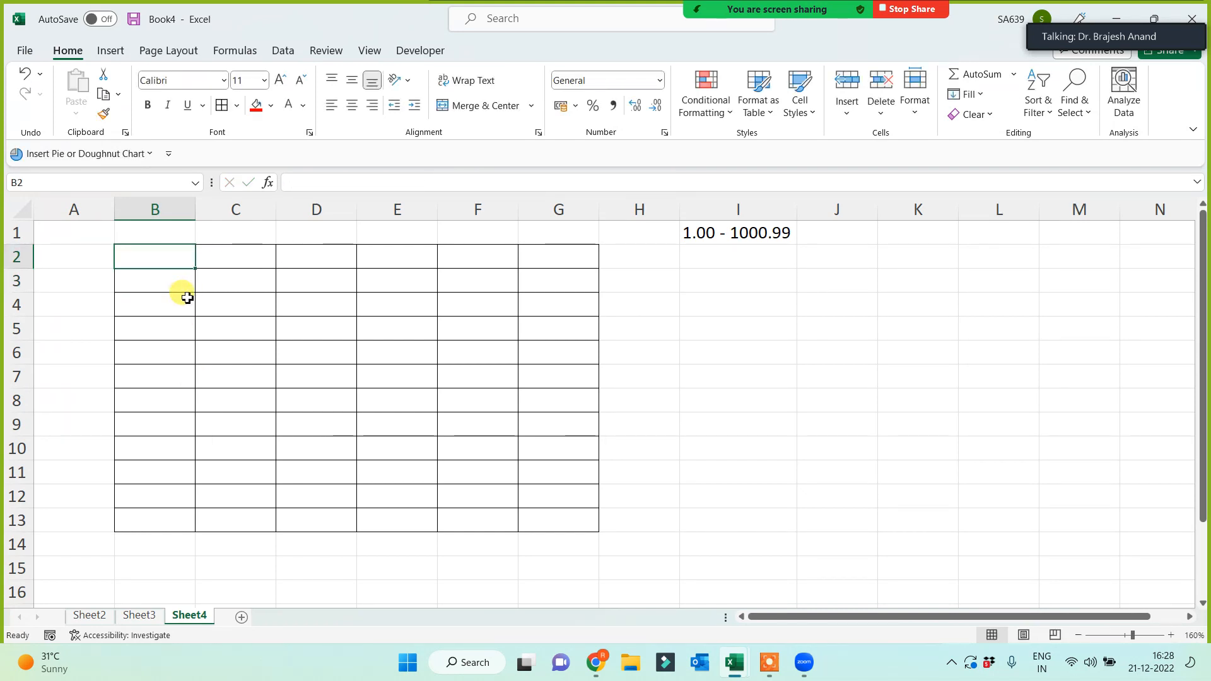
Enter =RAND()+RANDBETWEEN(1,1000) in B2 and fill it across the bordered range B2:G13
type("=rand()")
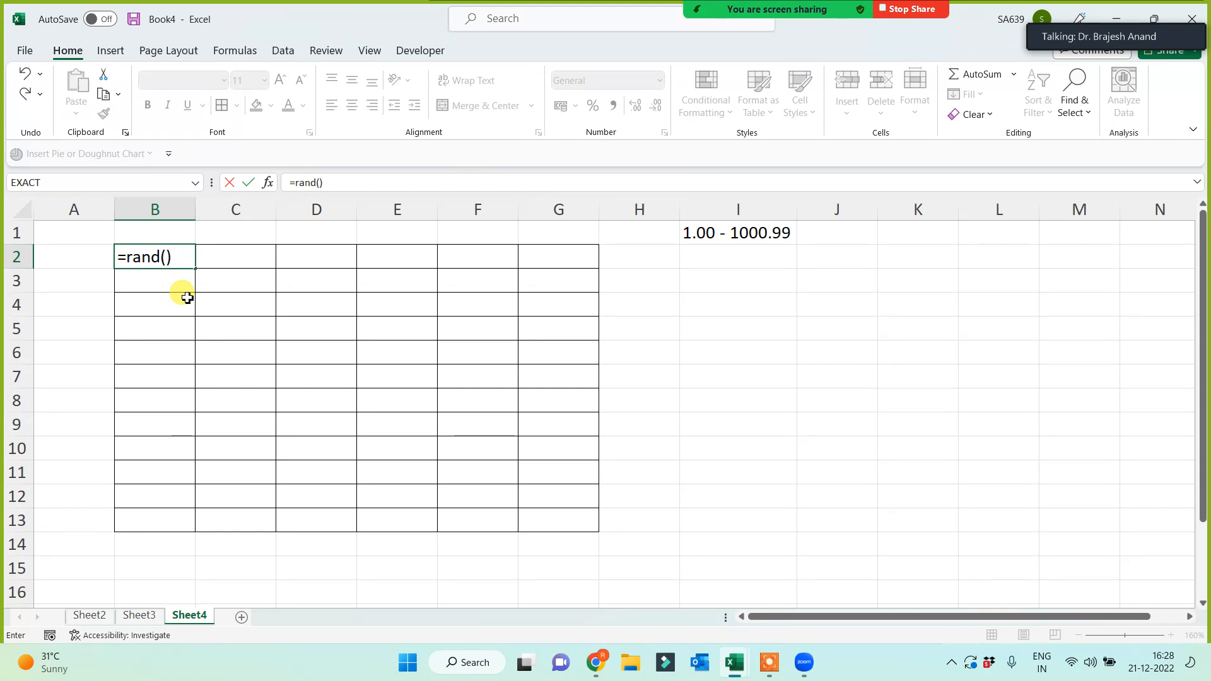
type("+")
type("rand")
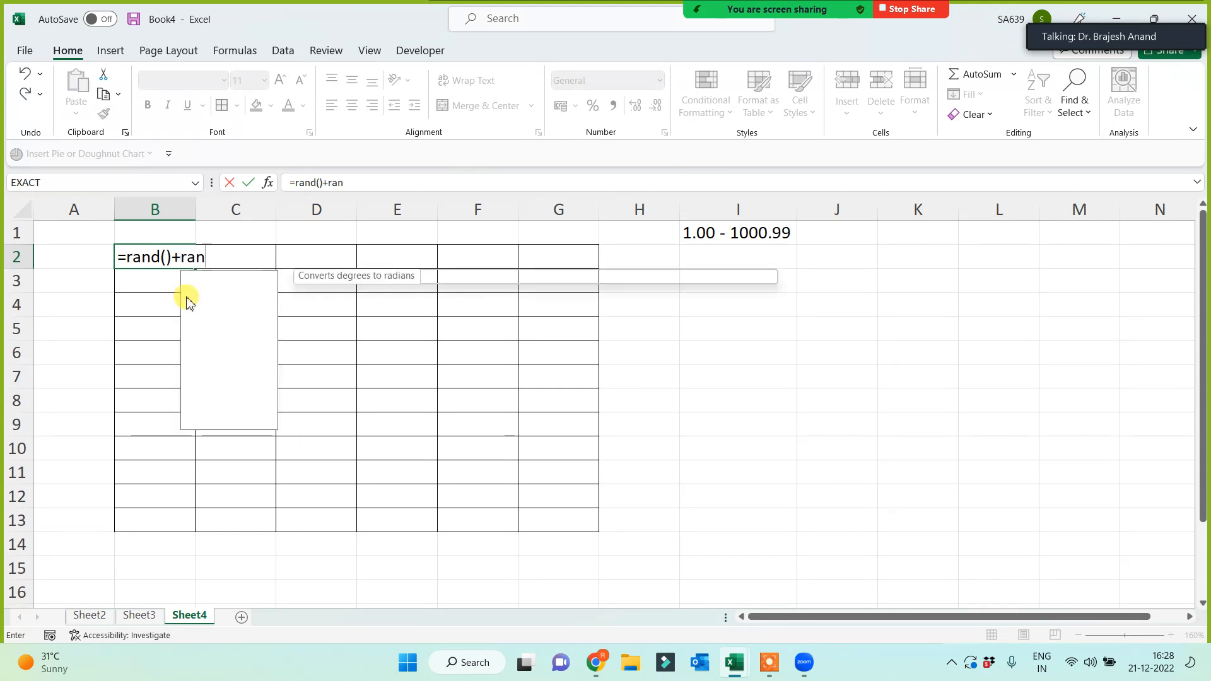
double_click(188, 302)
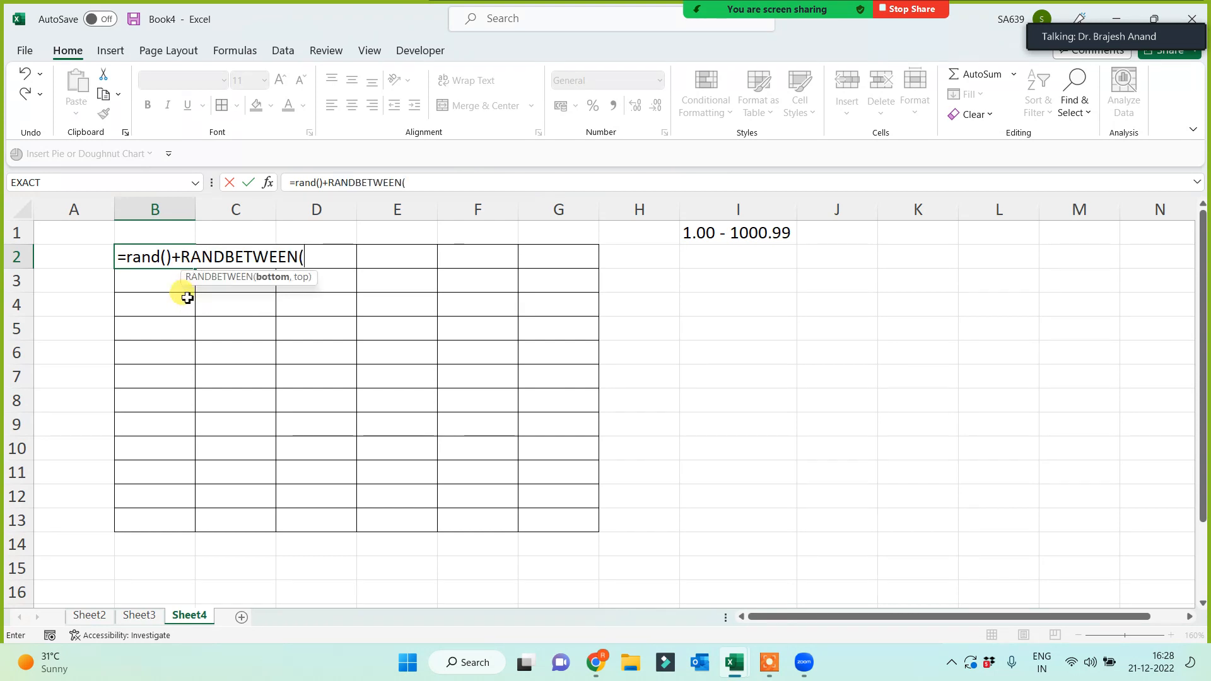
type("1,1000)")
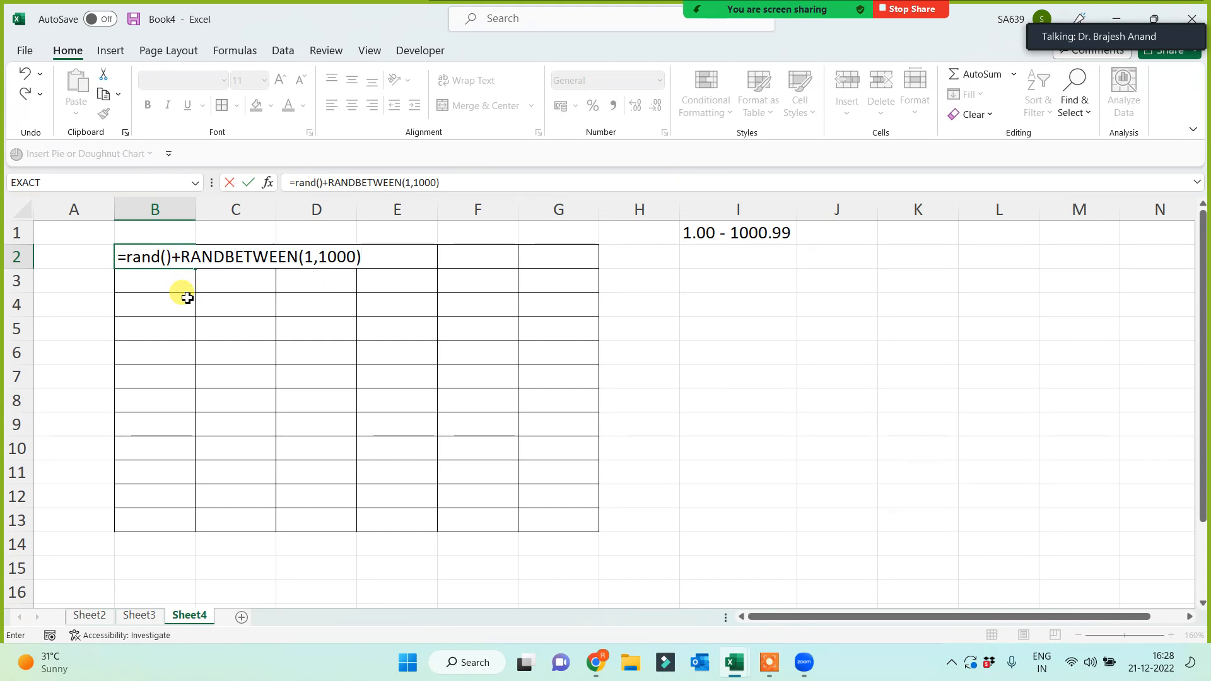
key("Return")
left_click(180, 257)
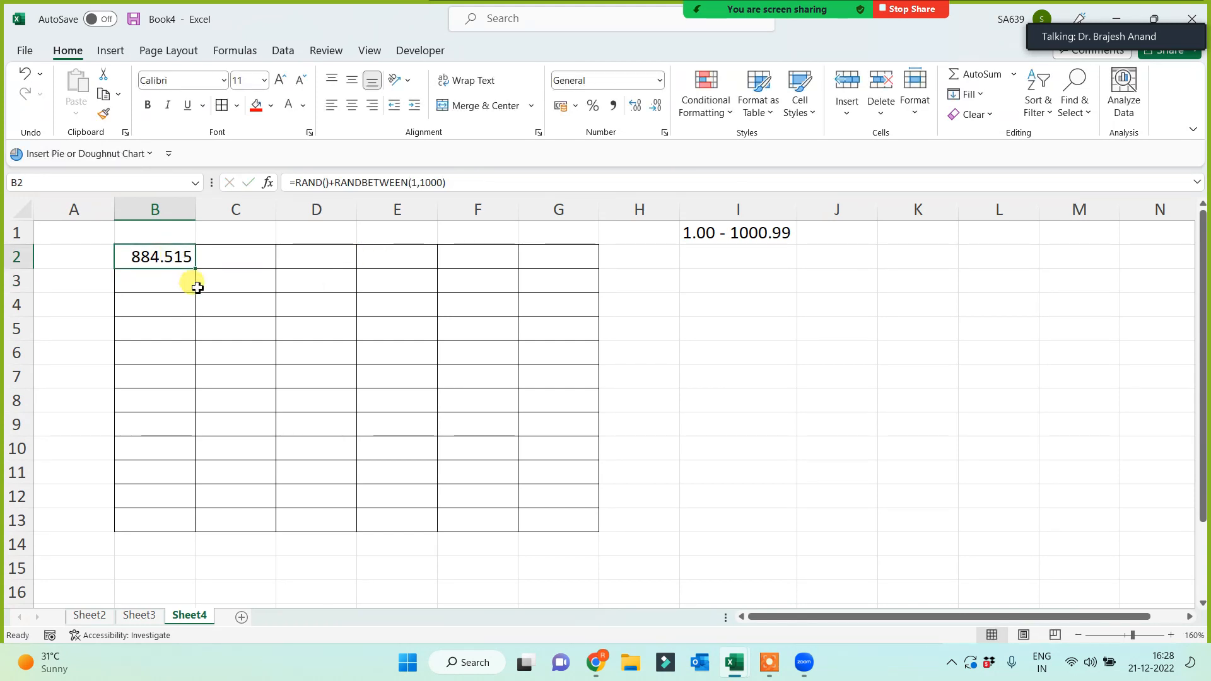
left_click_drag(199, 269, 567, 520)
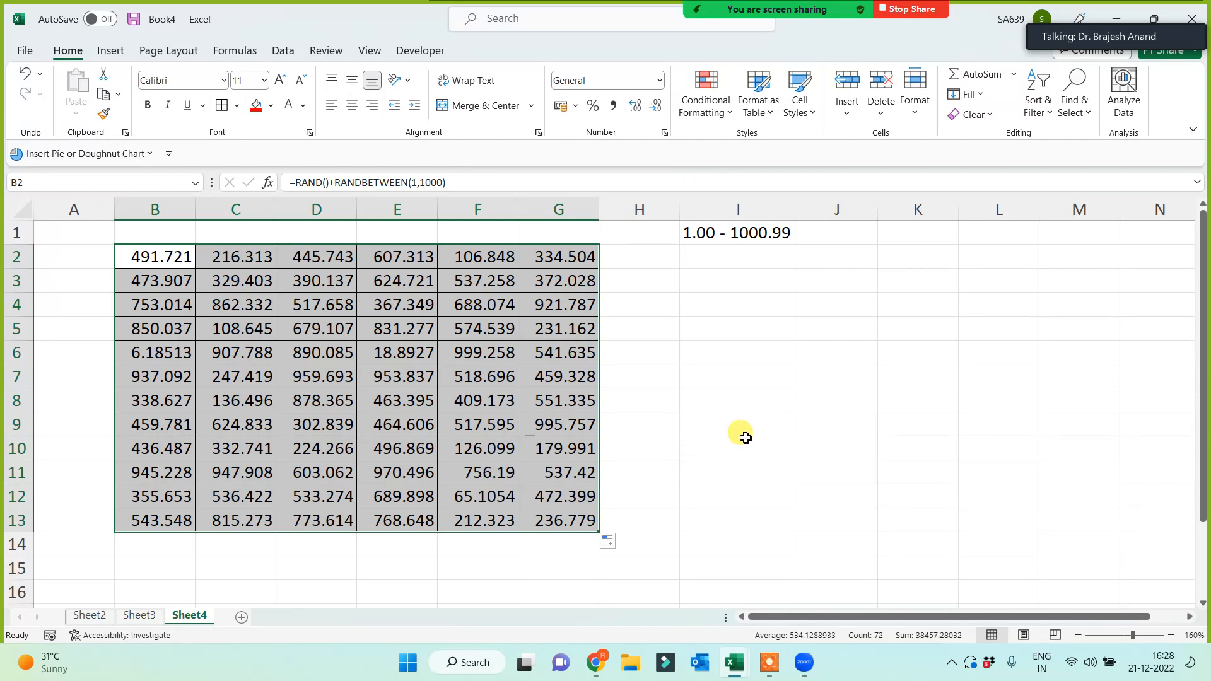
Copy the random-number formula from B2 into cell I3 as visible text, preceded by a space
left_click_drag(468, 181, 208, 163)
key("ctrl+c")
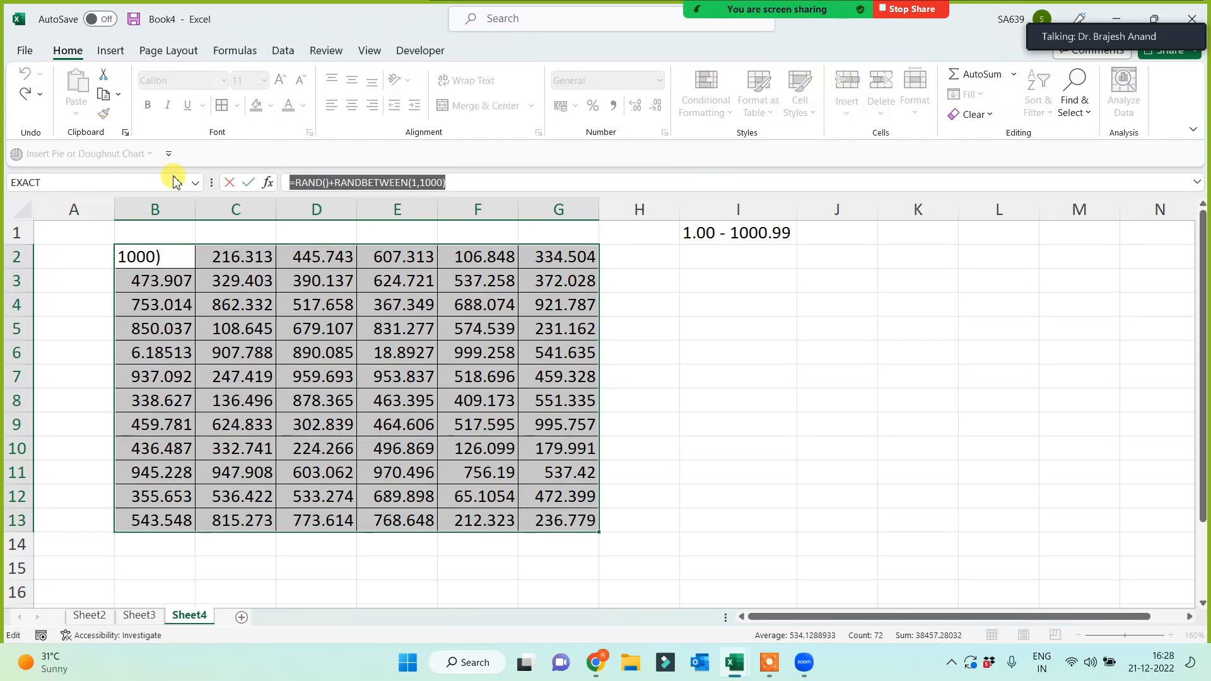
key("Escape")
left_click(708, 278)
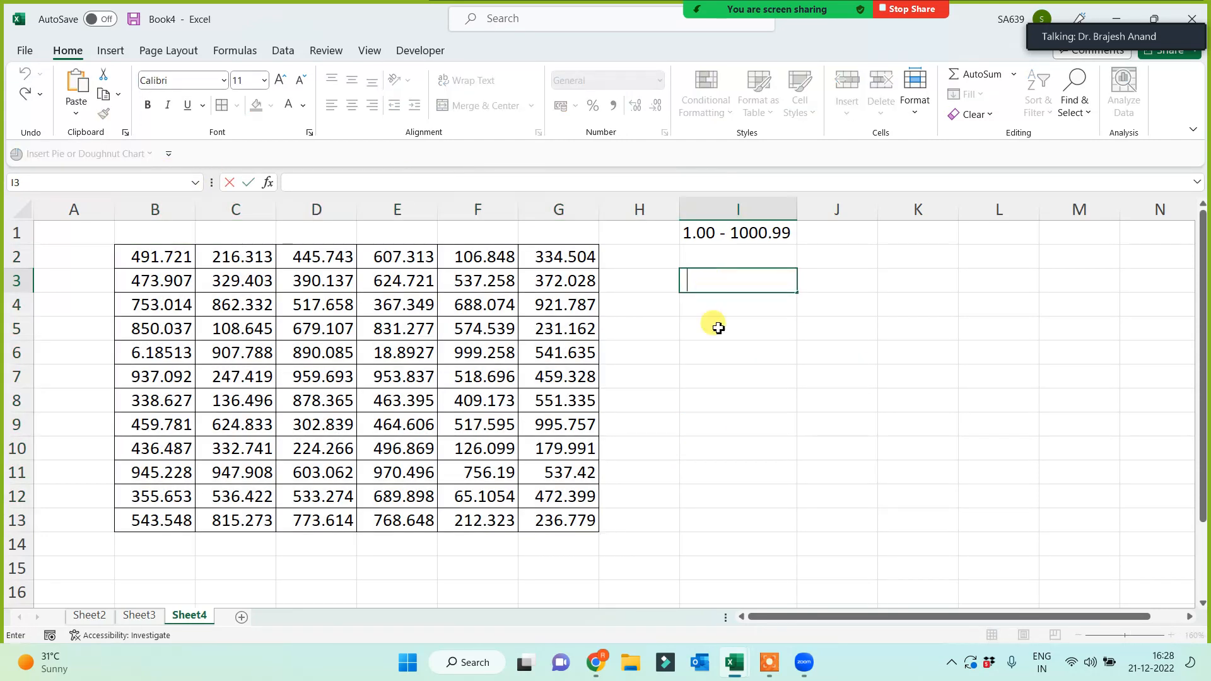
key("ctrl+v")
left_click(731, 420)
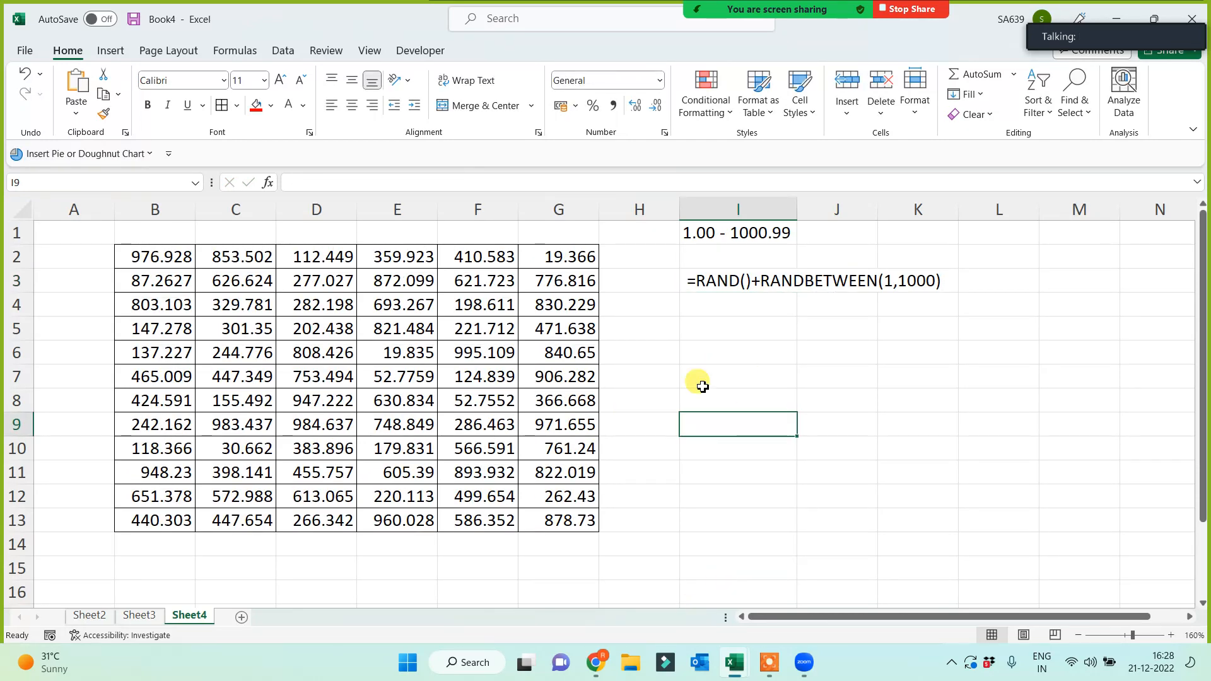
Copy the range B2:G13 into a new worksheet after Sheet4, starting at cell A1
left_click_drag(158, 258, 552, 522)
key("ctrl+c")
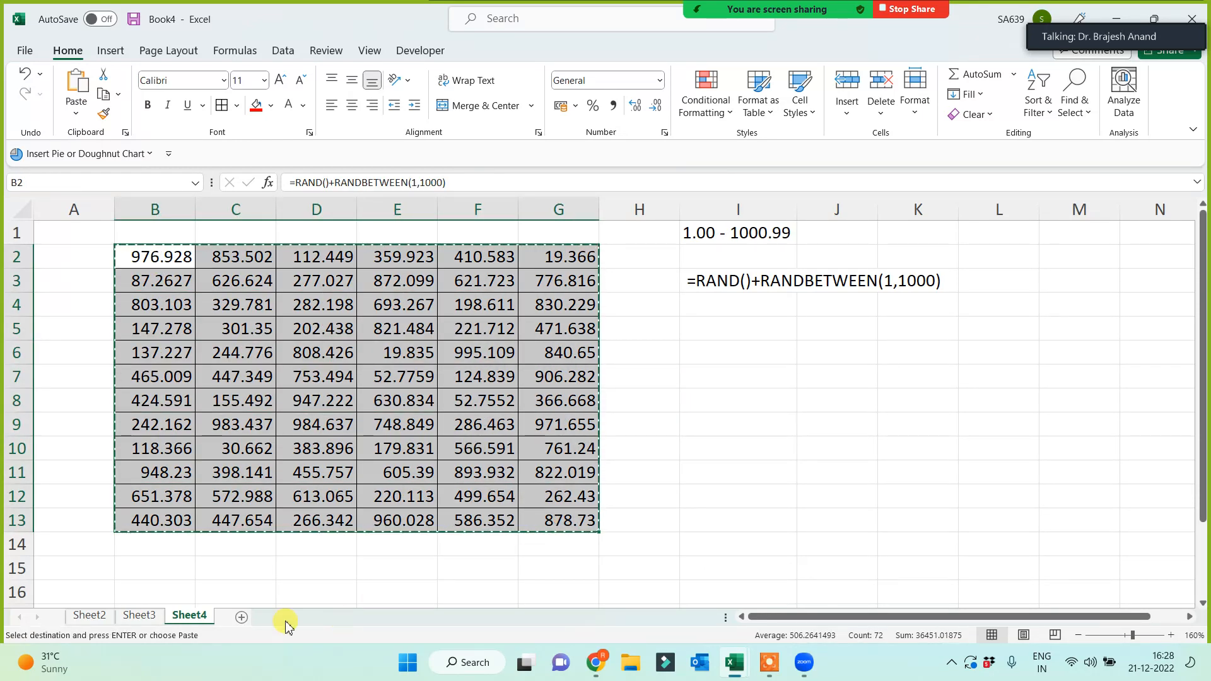
left_click(242, 617)
key("ctrl+v")
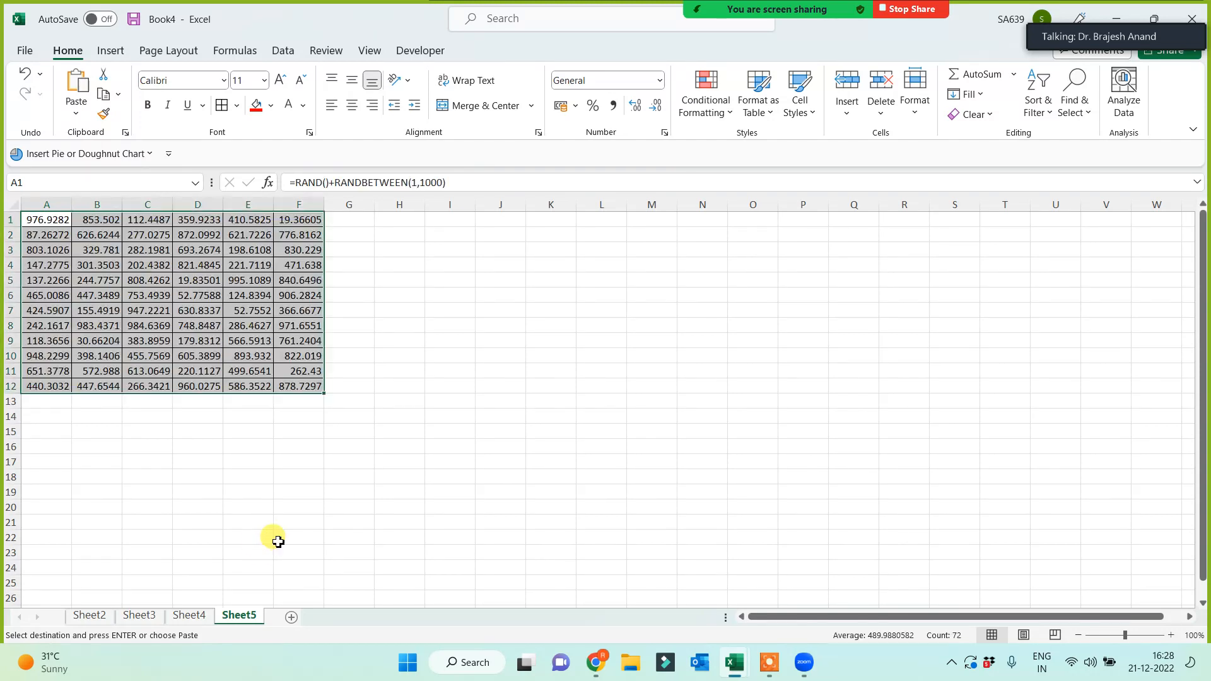
Replace the formulas in the pasted range A1:F12 with their values using Paste Special
scroll(313, 525, "up", 4)
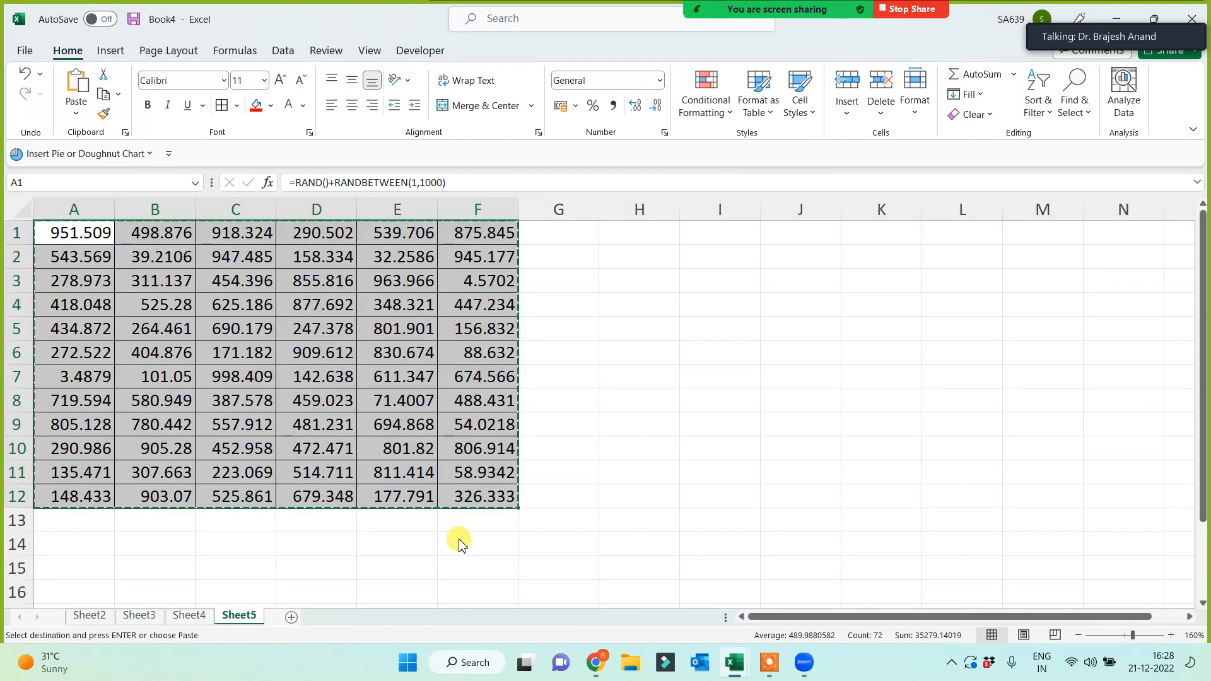
key("ctrl+alt+v")
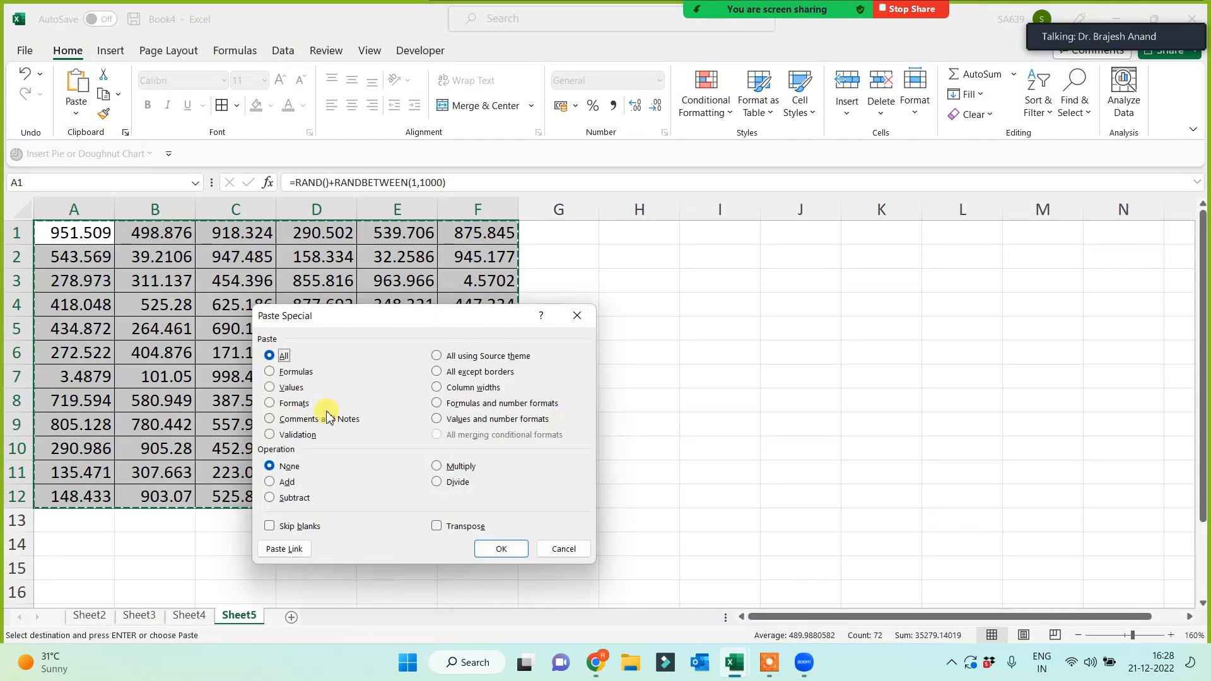
left_click(287, 388)
left_click(501, 549)
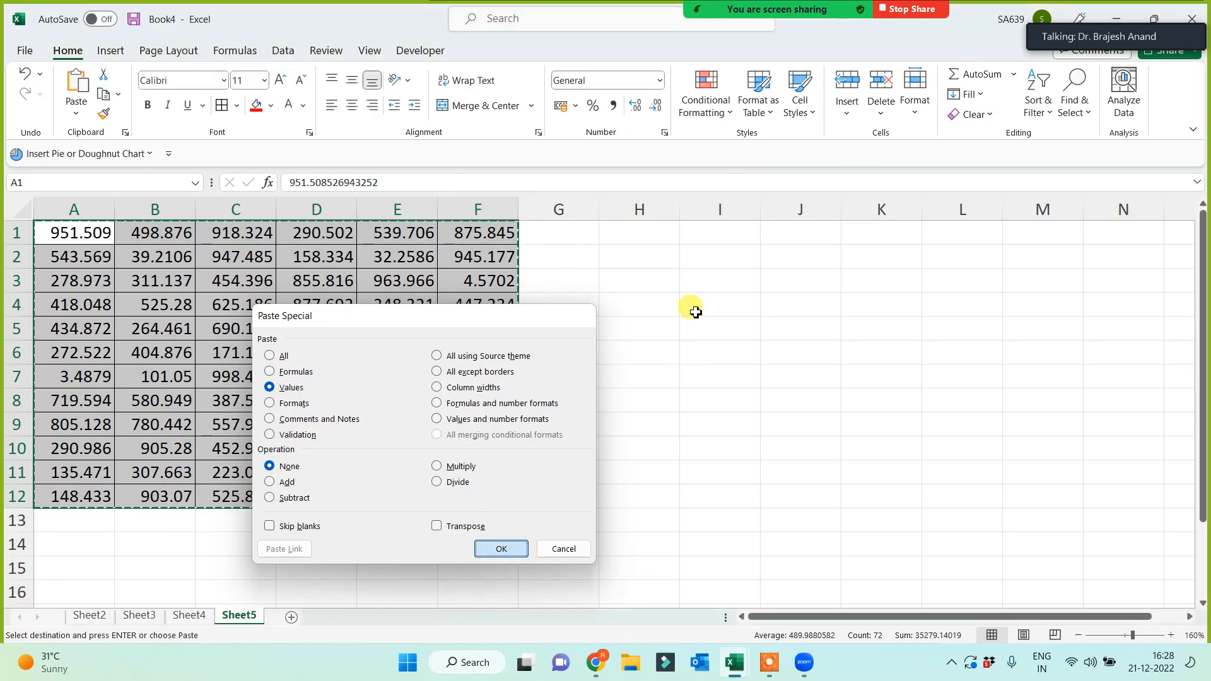
Enter the note "only need point." in cell I1 and autofit column I to it
left_click(696, 229)
type("only need")
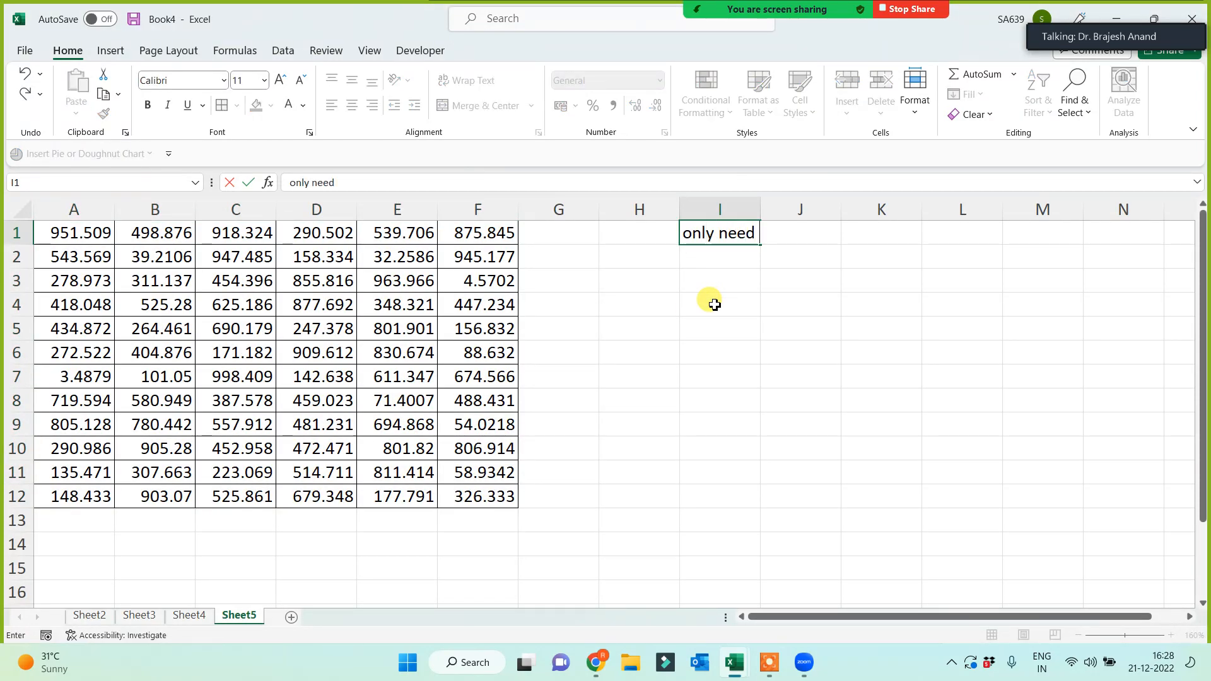
type(" point.")
key("Return")
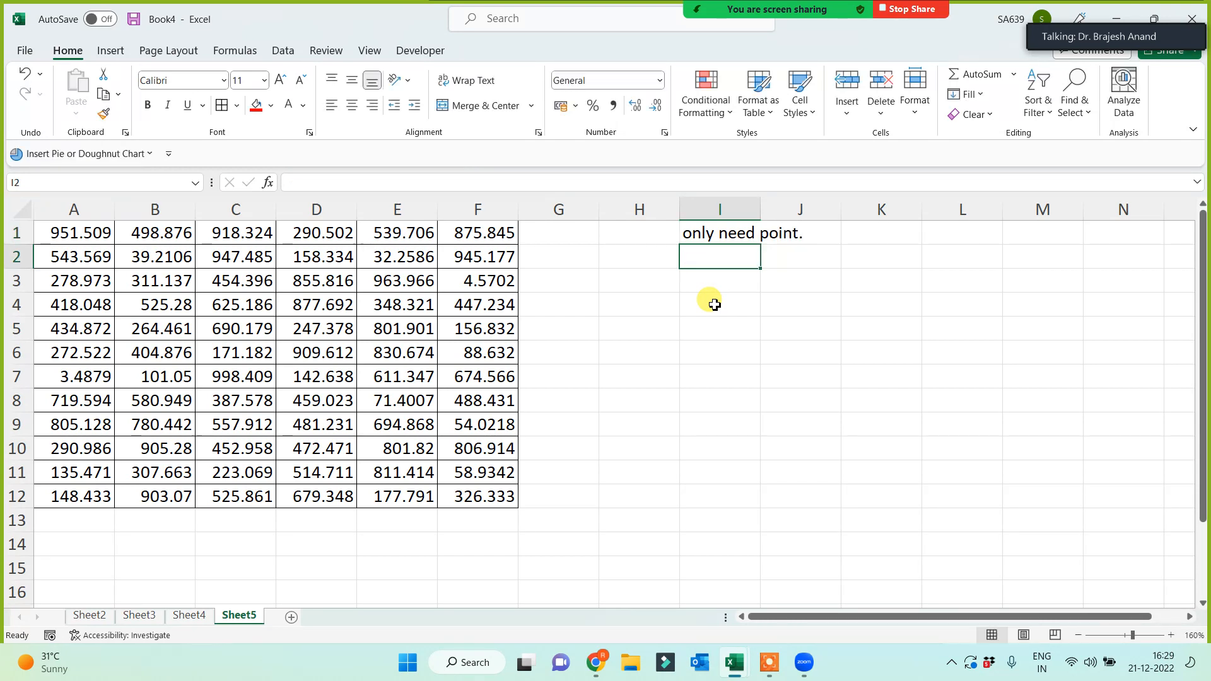
double_click(760, 210)
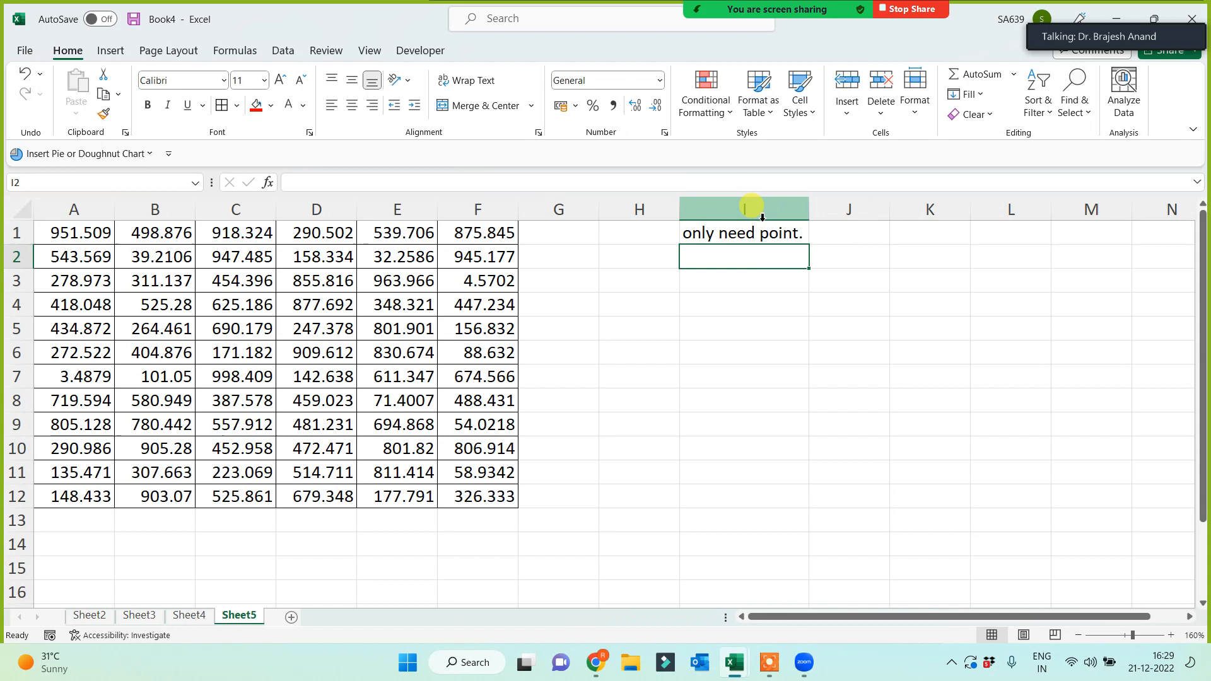
Enter =A1-INT(A1) in cell I3 to extract only the decimal part of A1
left_click(726, 281)
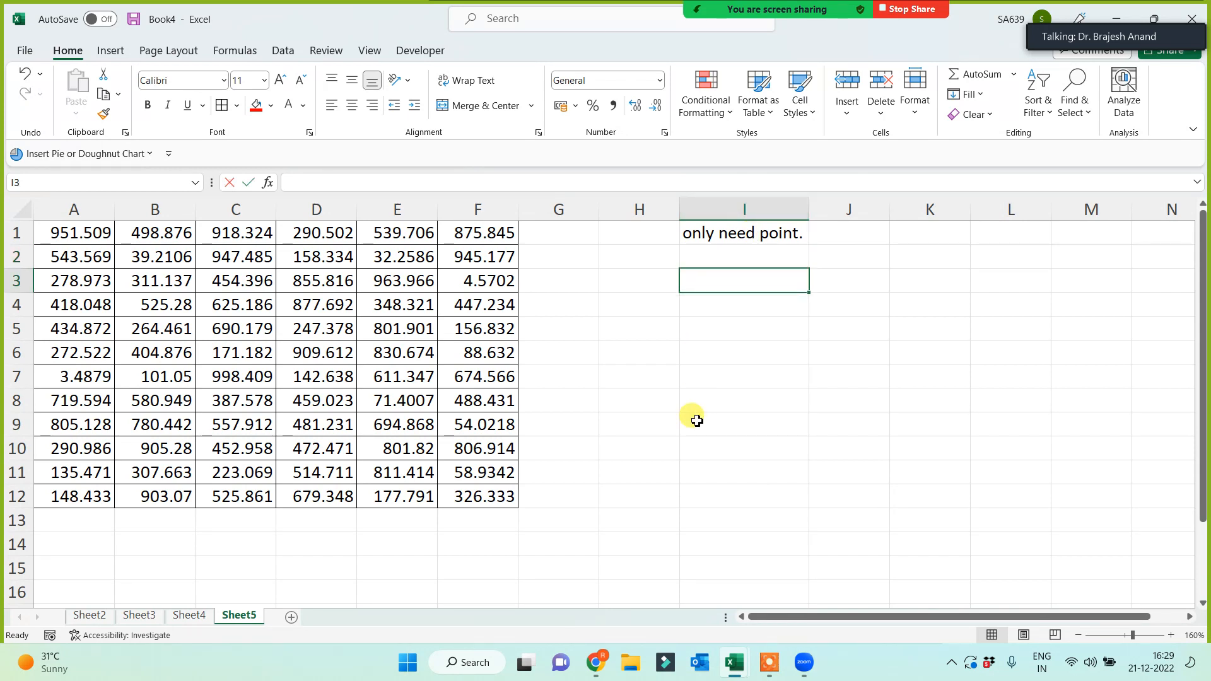
type("=i")
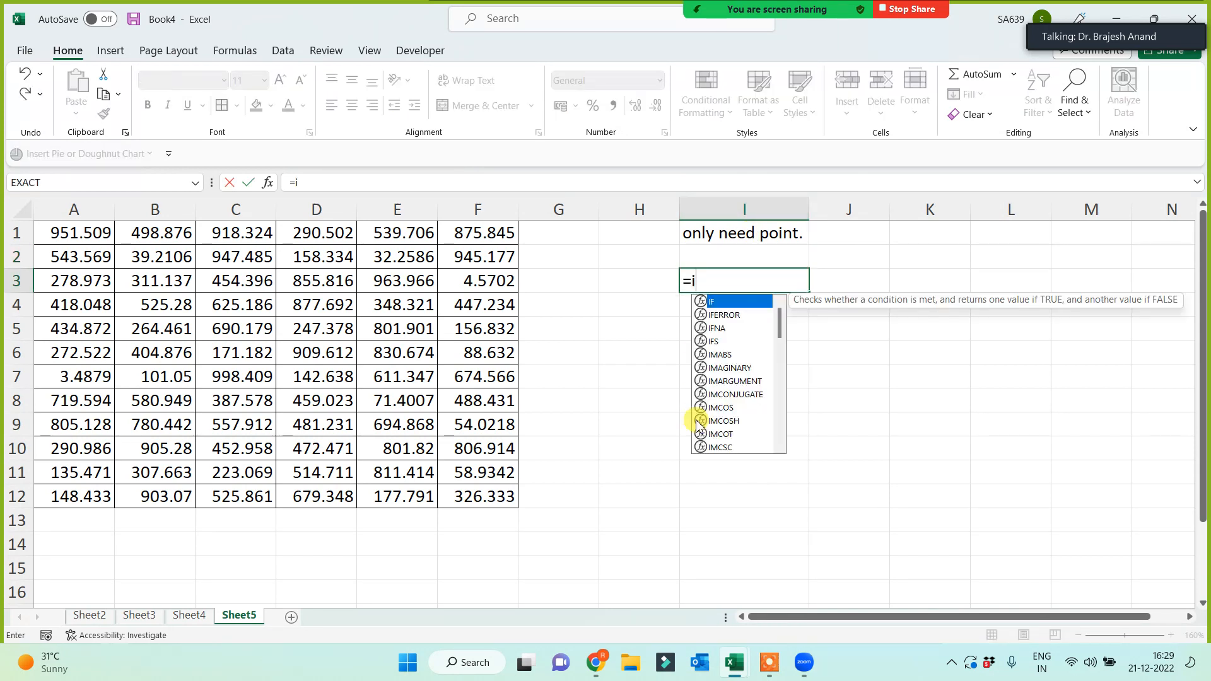
key("BackSpace")
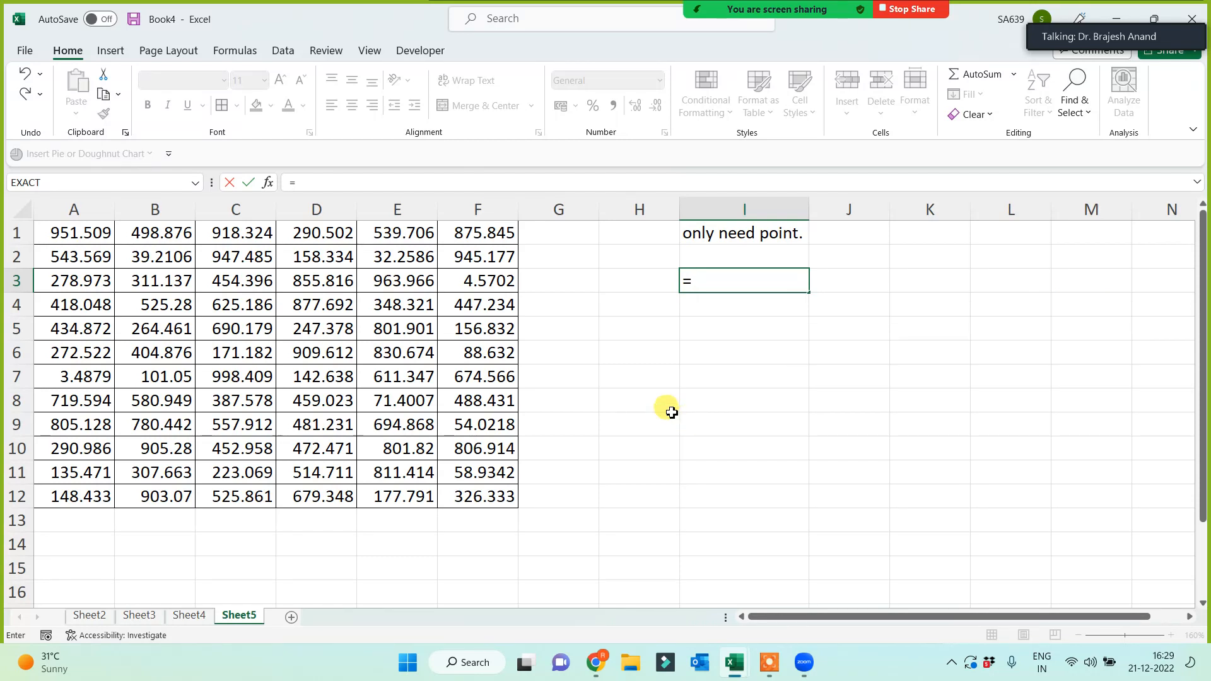
left_click(63, 231)
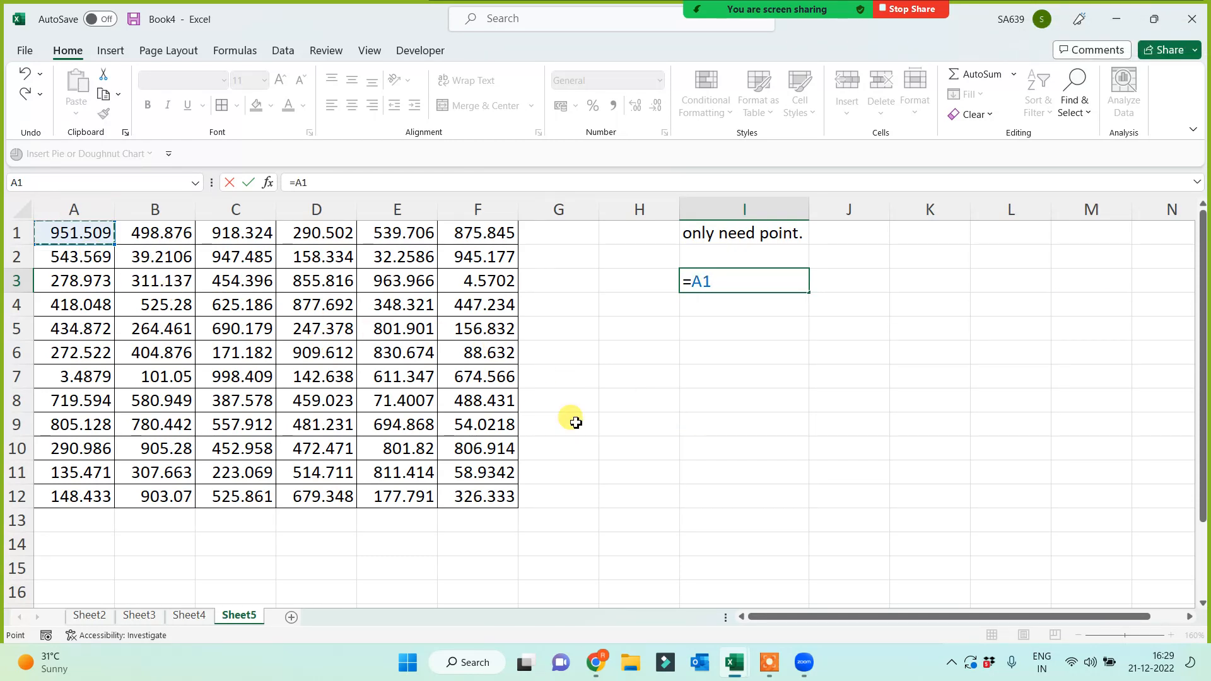
type("-int(")
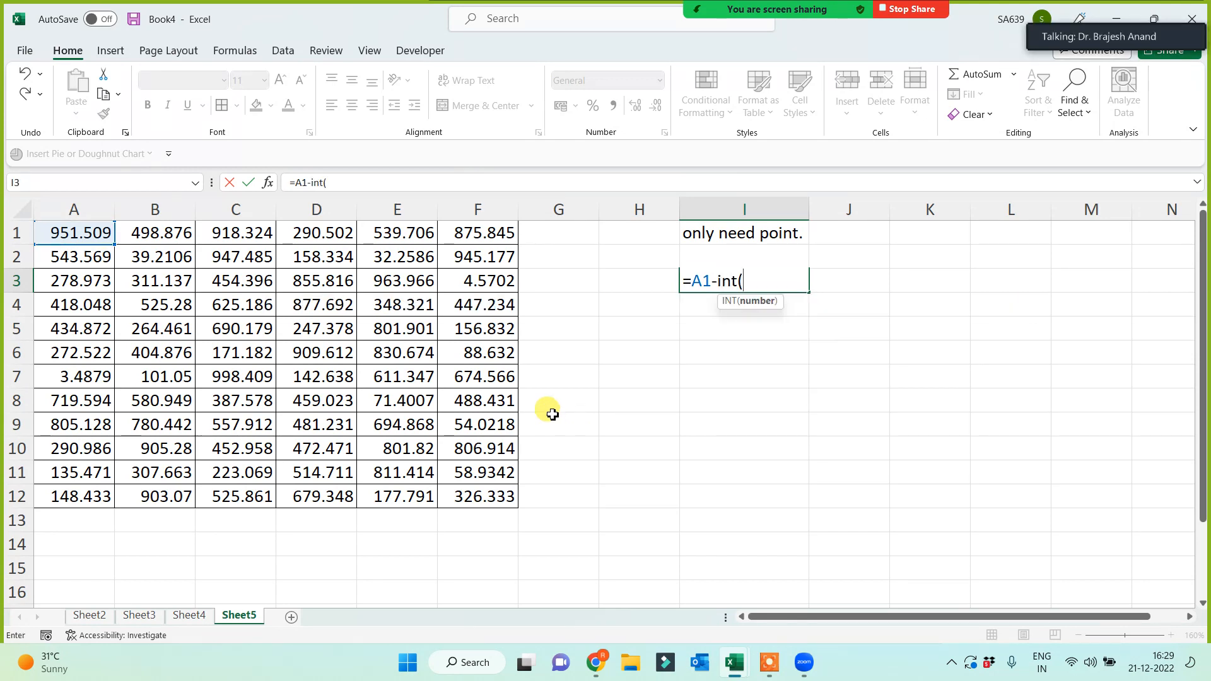
left_click(58, 235)
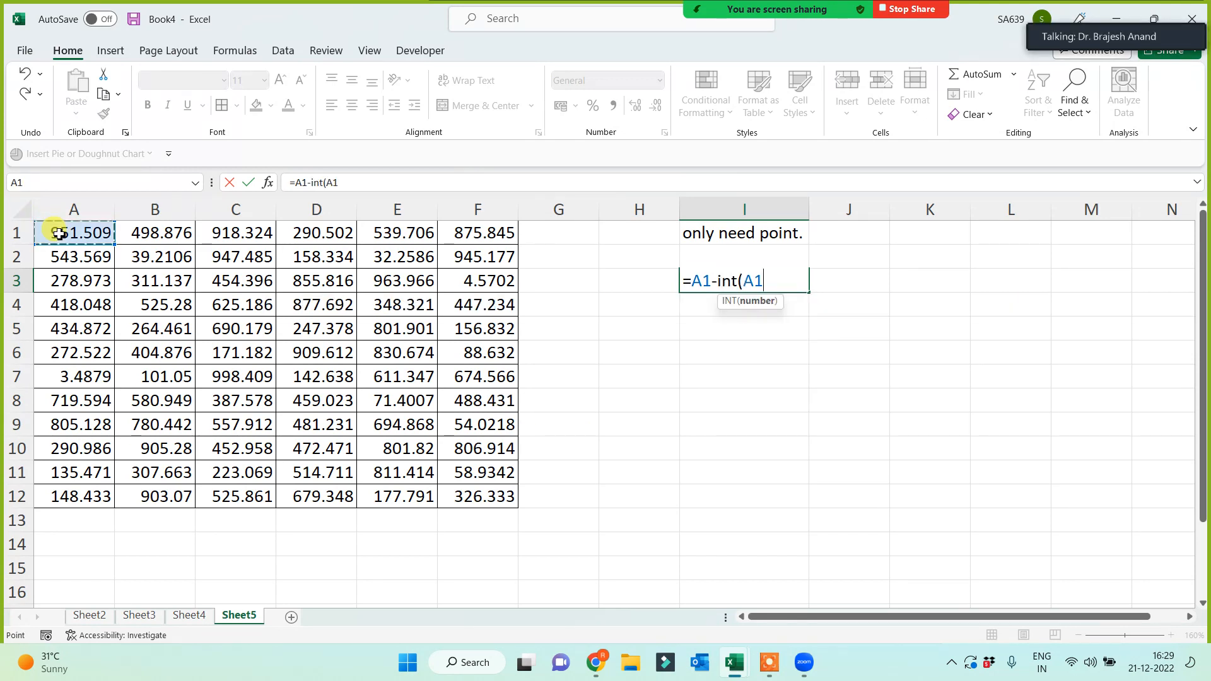
type(")")
key("Return")
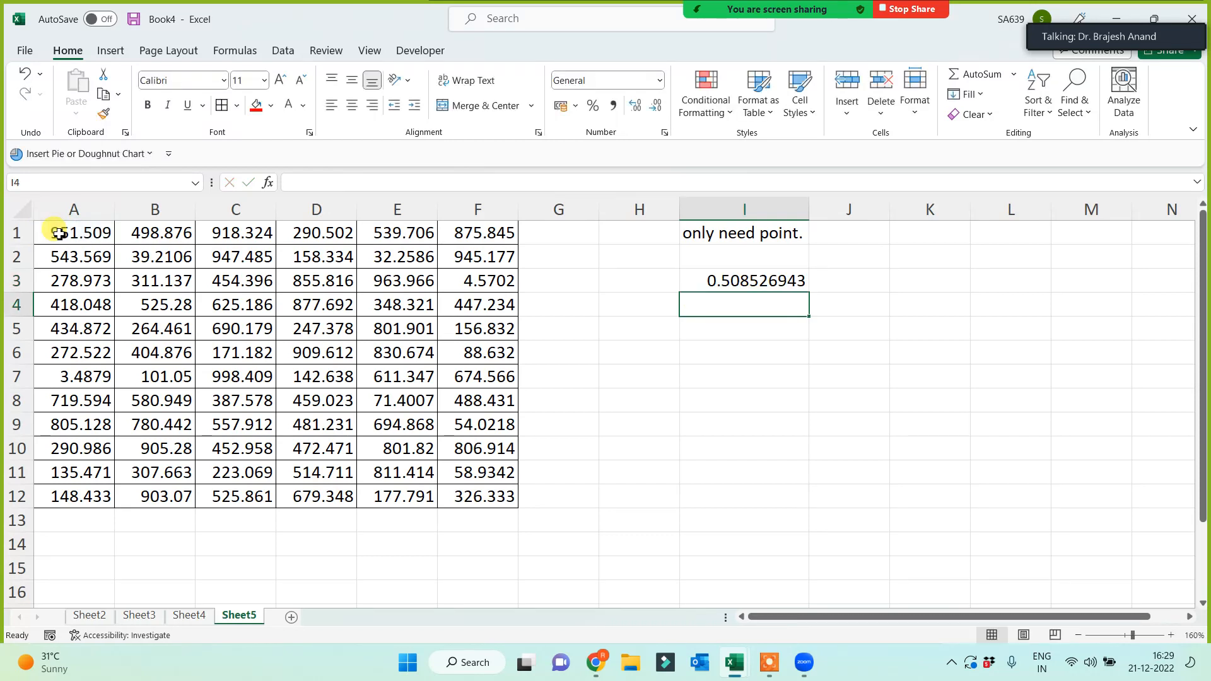
left_click(779, 281)
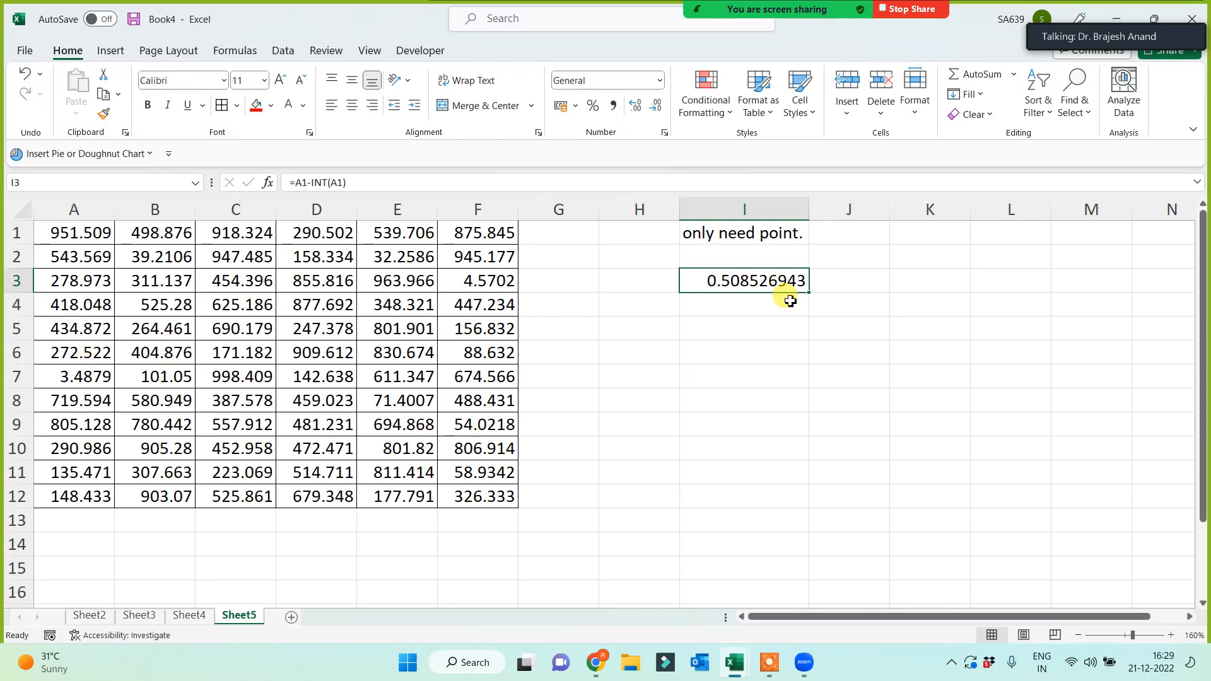
Fill the decimal-part formula from cell I3 across and down through the range I3:M11
left_click_drag(808, 291, 1111, 477)
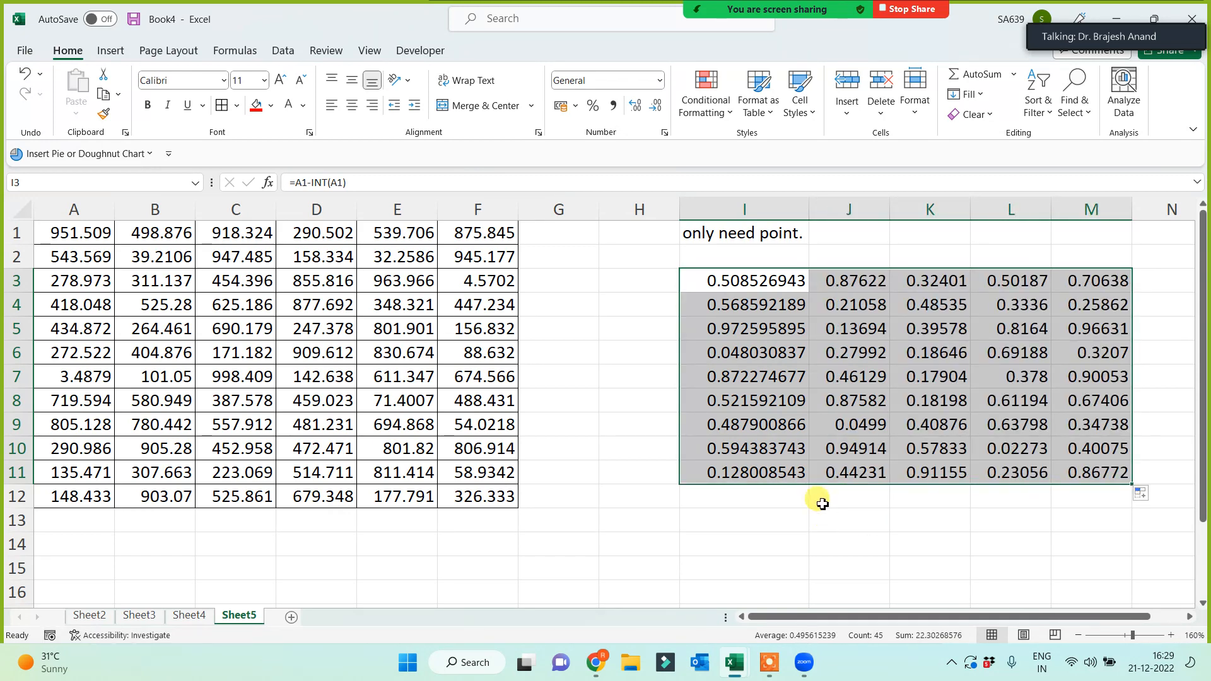
left_click_drag(732, 277, 1069, 468)
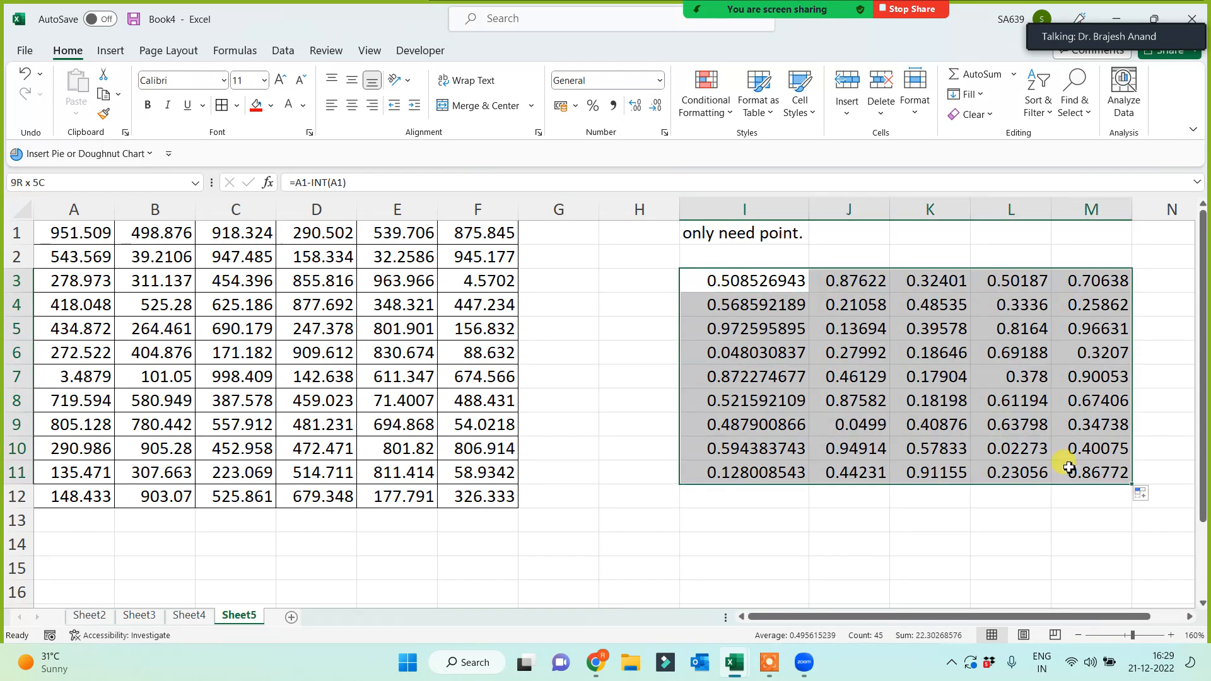
left_click(741, 278)
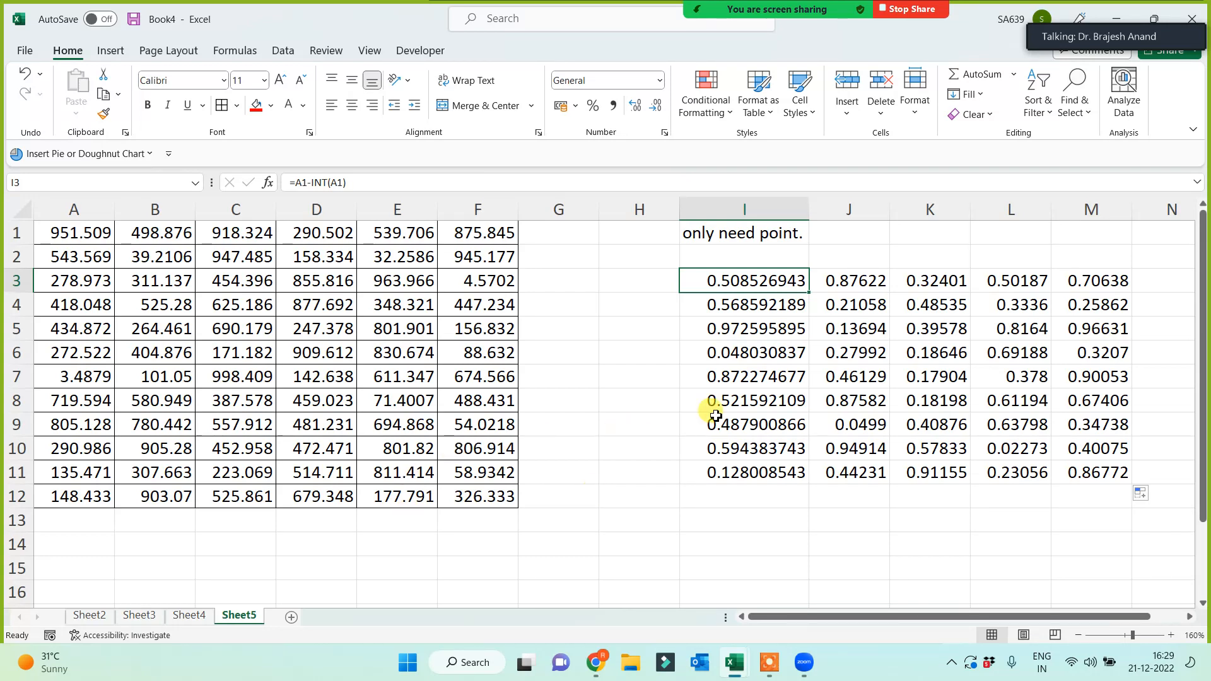
Format the "only need point." note in cell I1 with a red fill and white font
left_click(750, 238)
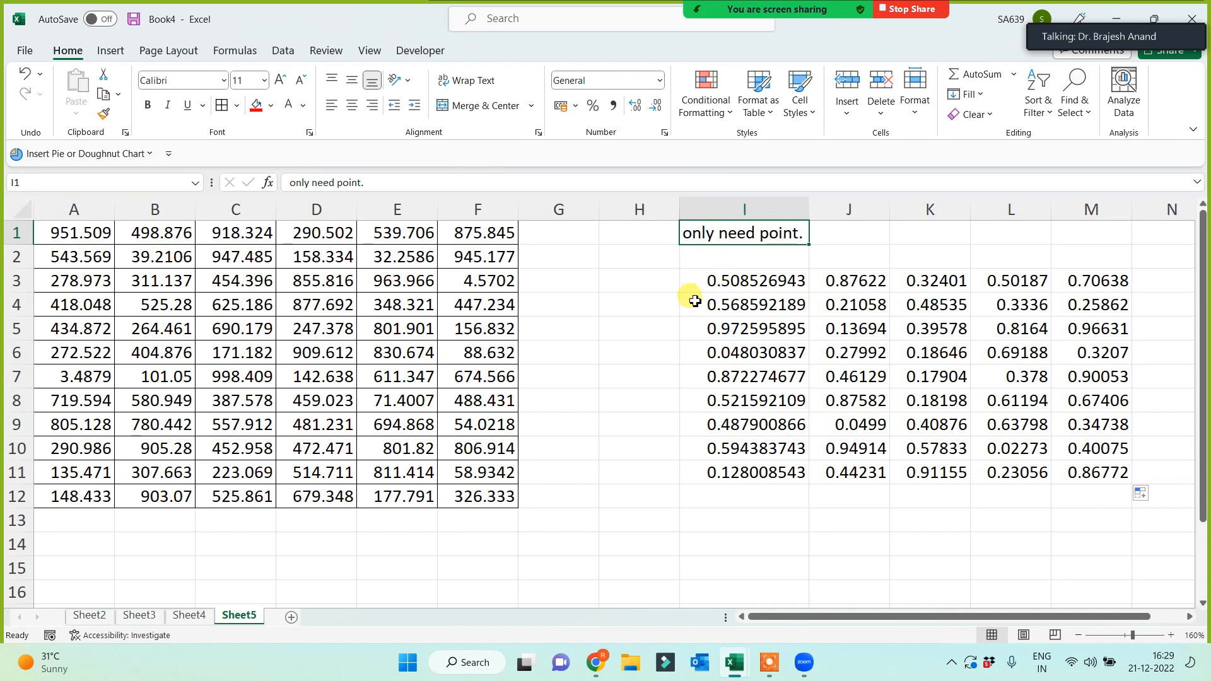
left_click(256, 105)
left_click(288, 105)
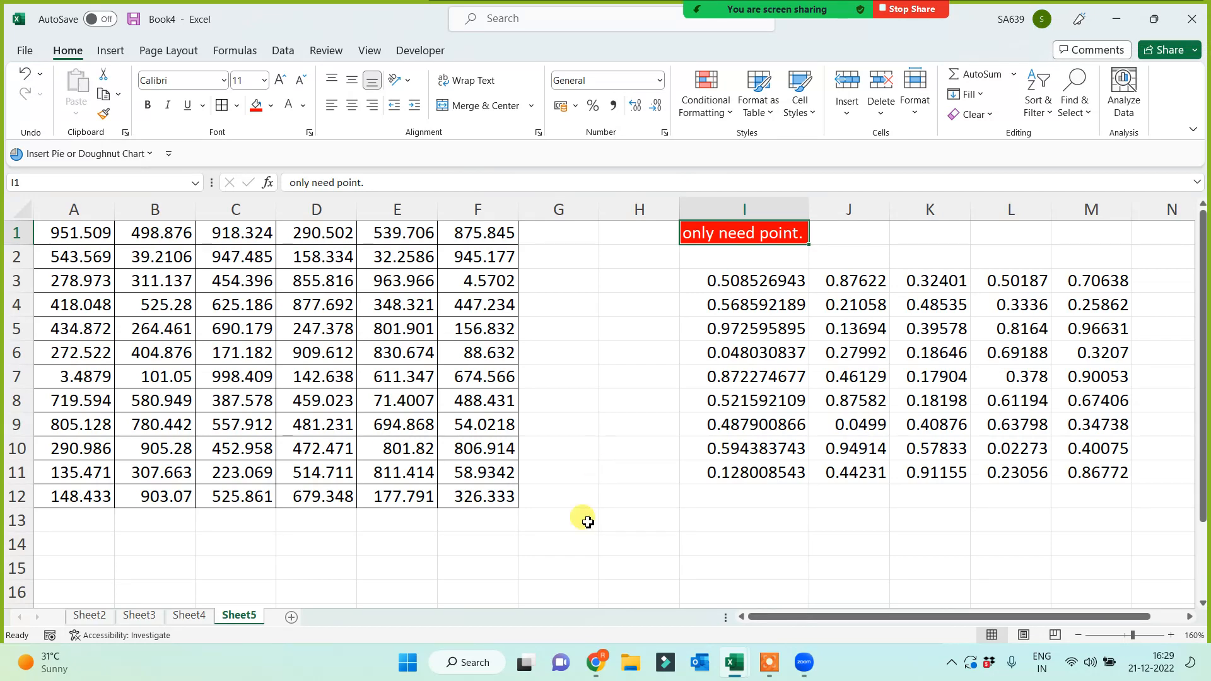
mouse_move(880, 16)
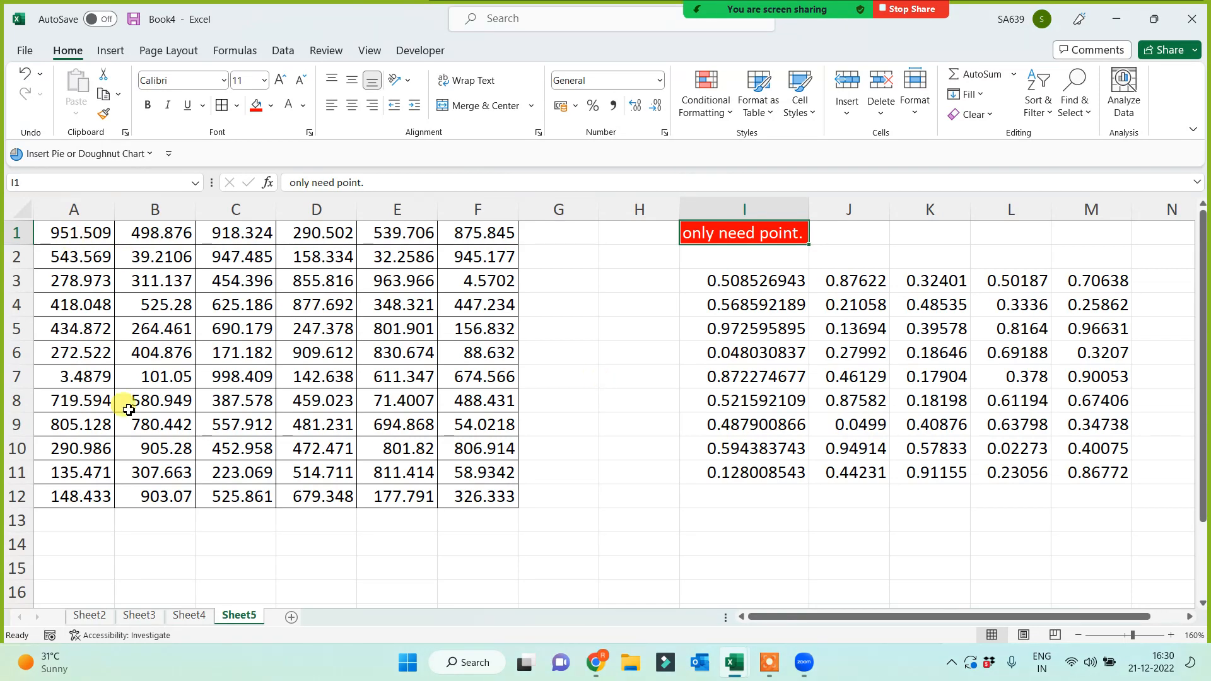
Copy the range A1:F12 into a new worksheet after Sheet5, starting at cell A1
left_click_drag(70, 234, 463, 495)
key("ctrl+c")
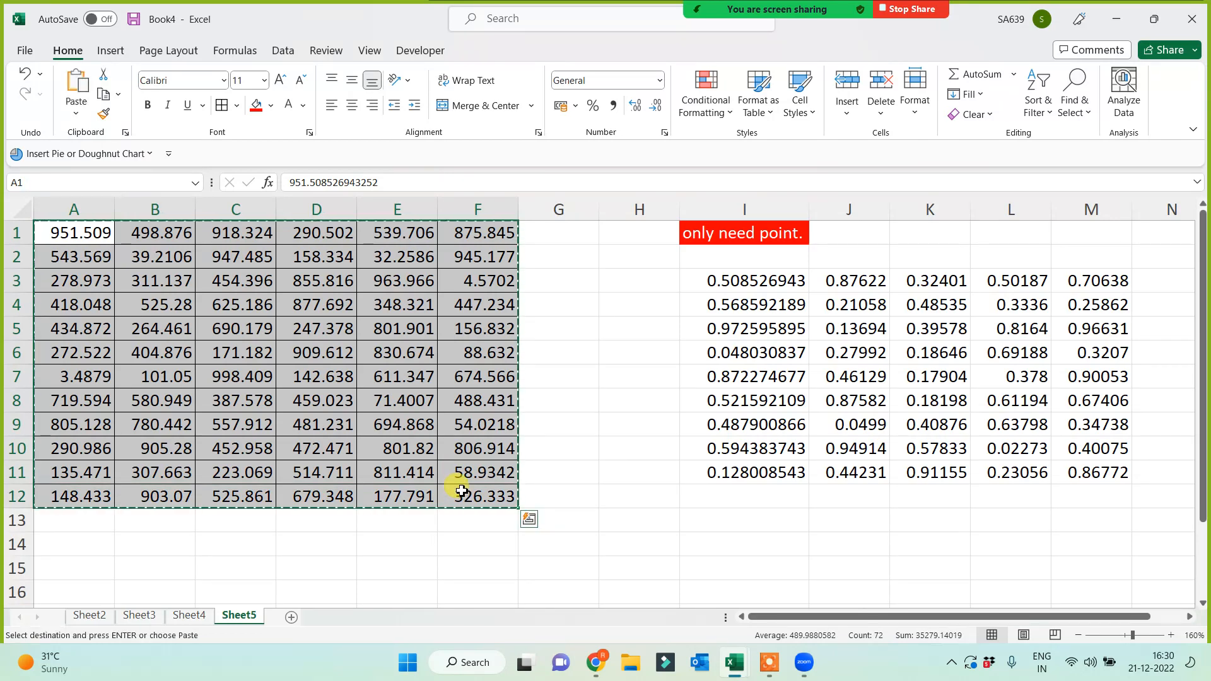
left_click(291, 617)
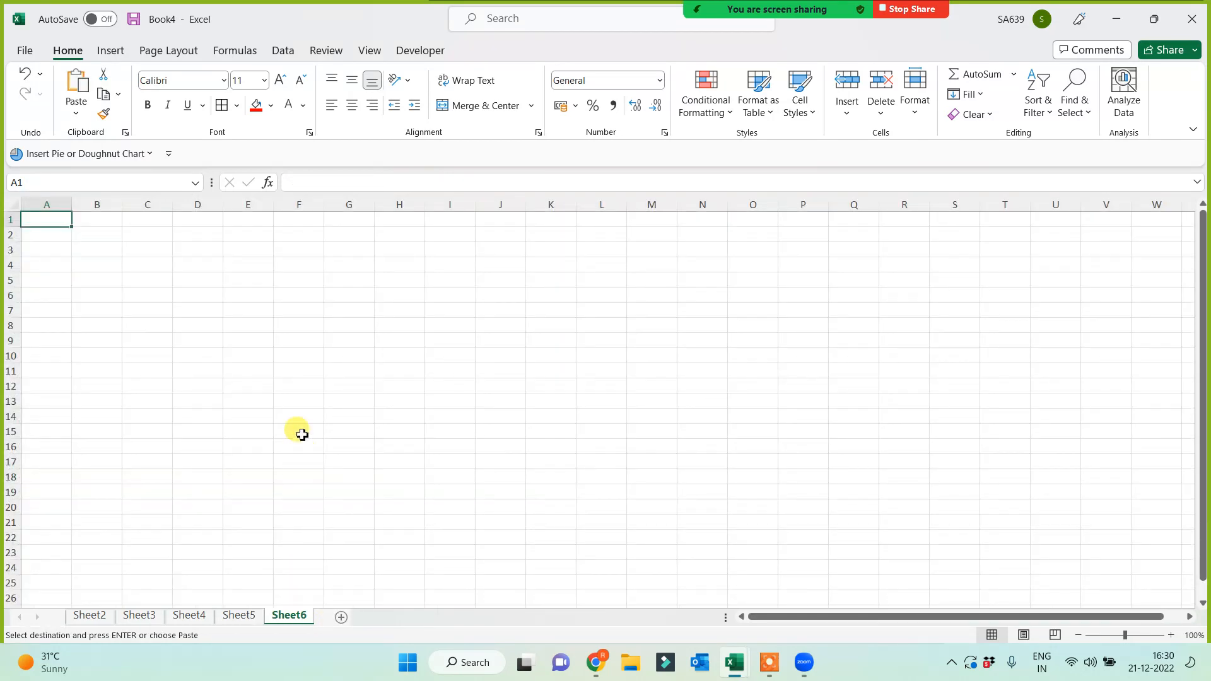
key("ctrl+v")
scroll(347, 430, "up", 3)
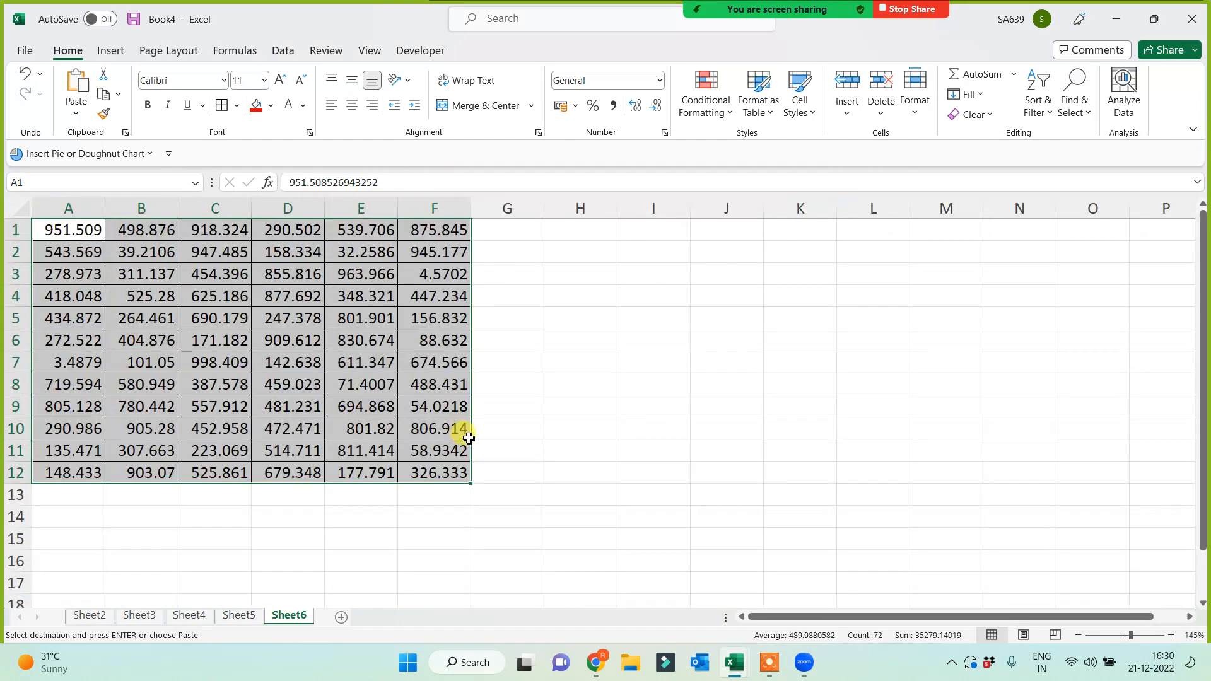
scroll(568, 409, "up", 1)
left_click(647, 380)
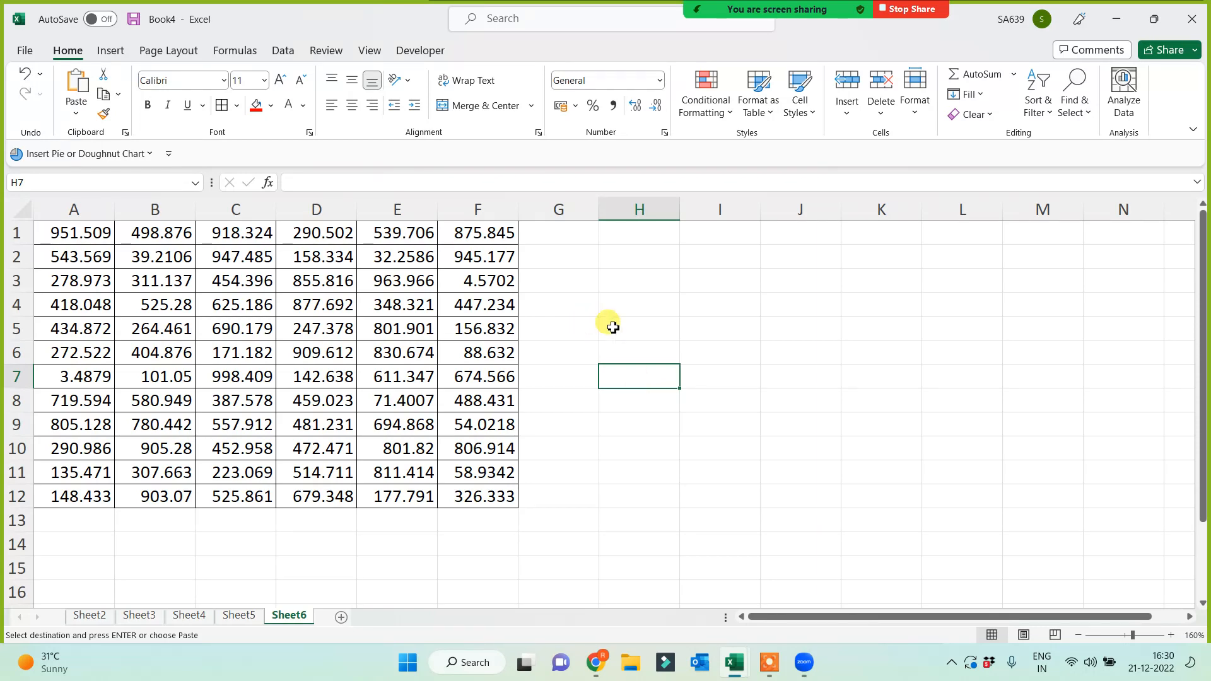
left_click(72, 228)
left_click_drag(141, 293, 481, 487)
left_click(709, 344)
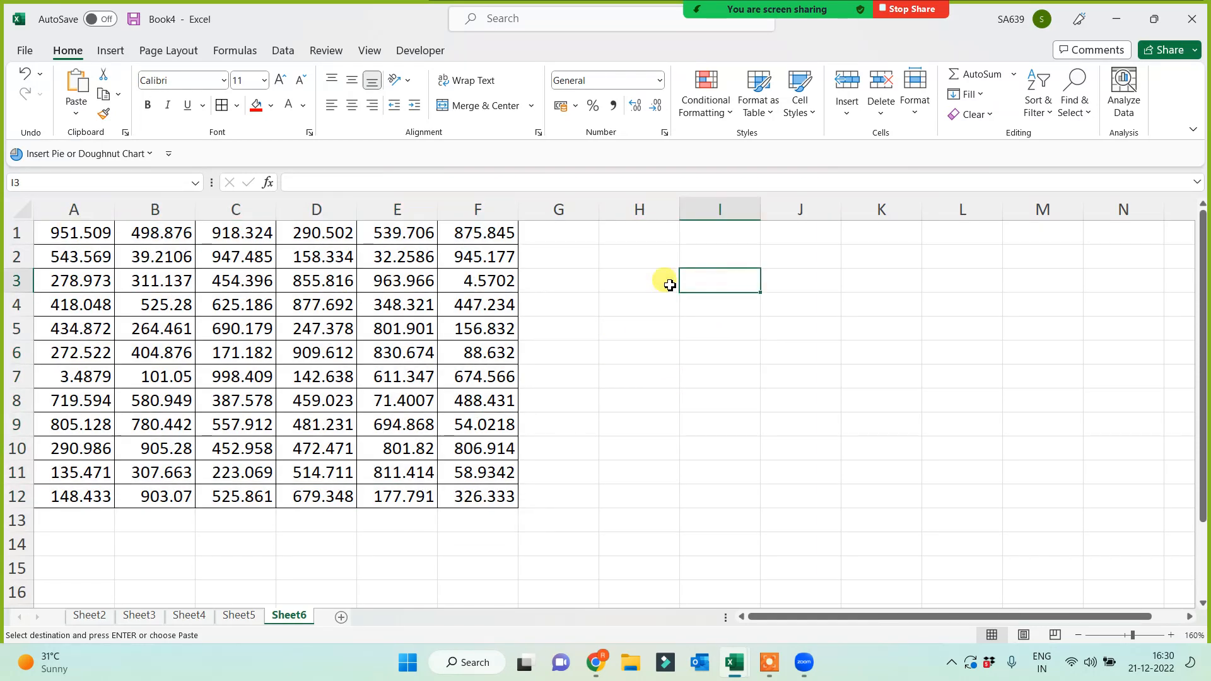
left_click_drag(79, 233, 465, 499)
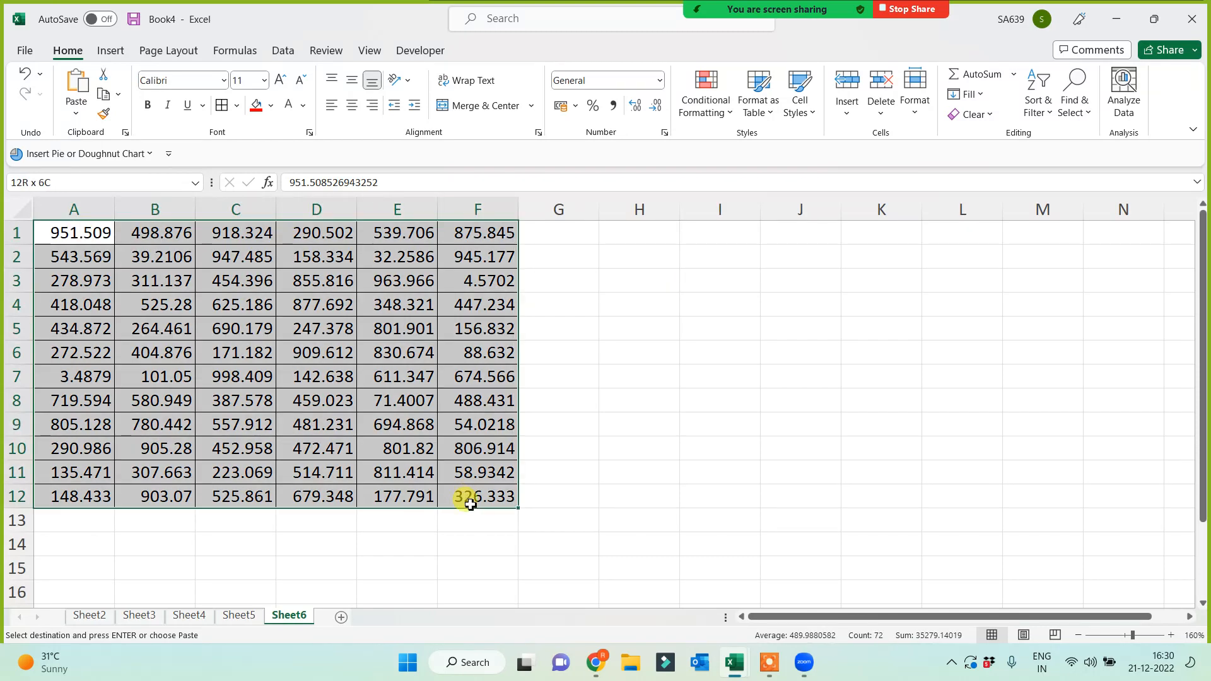
Enter the heading "Top 10 Values" in cell I1 and autofit column I to it
left_click(709, 247)
left_click(713, 236)
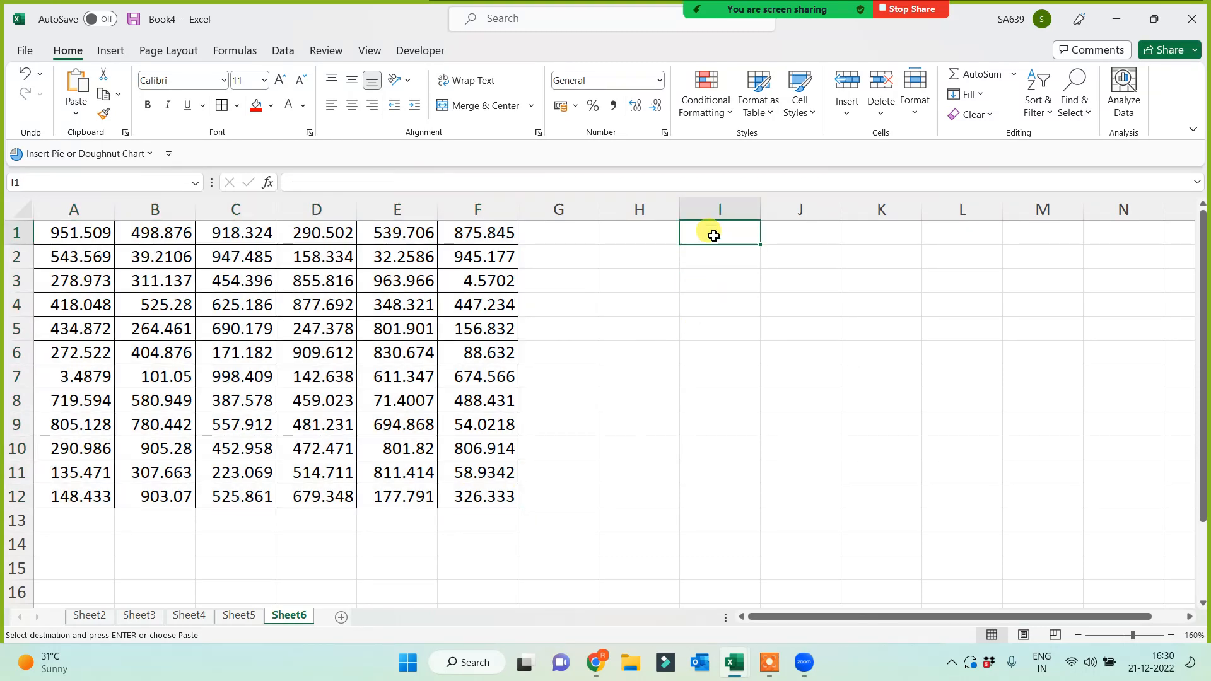
type("Top 1")
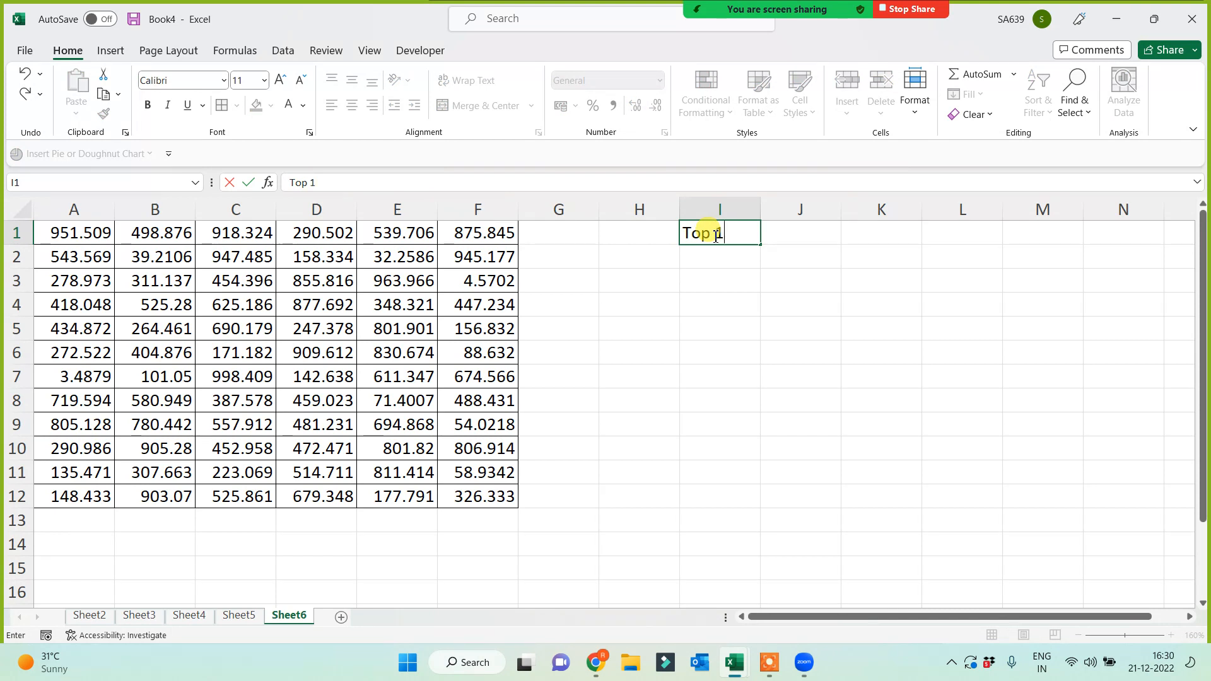
type("0 Values")
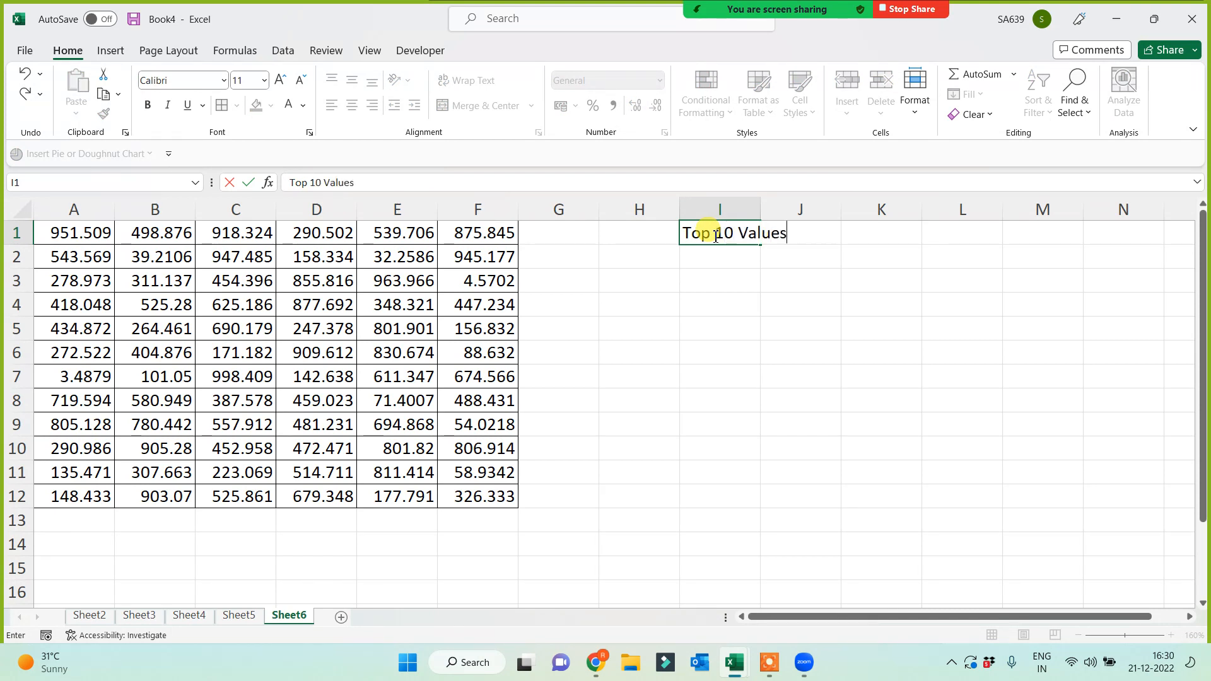
key("Return")
double_click(761, 202)
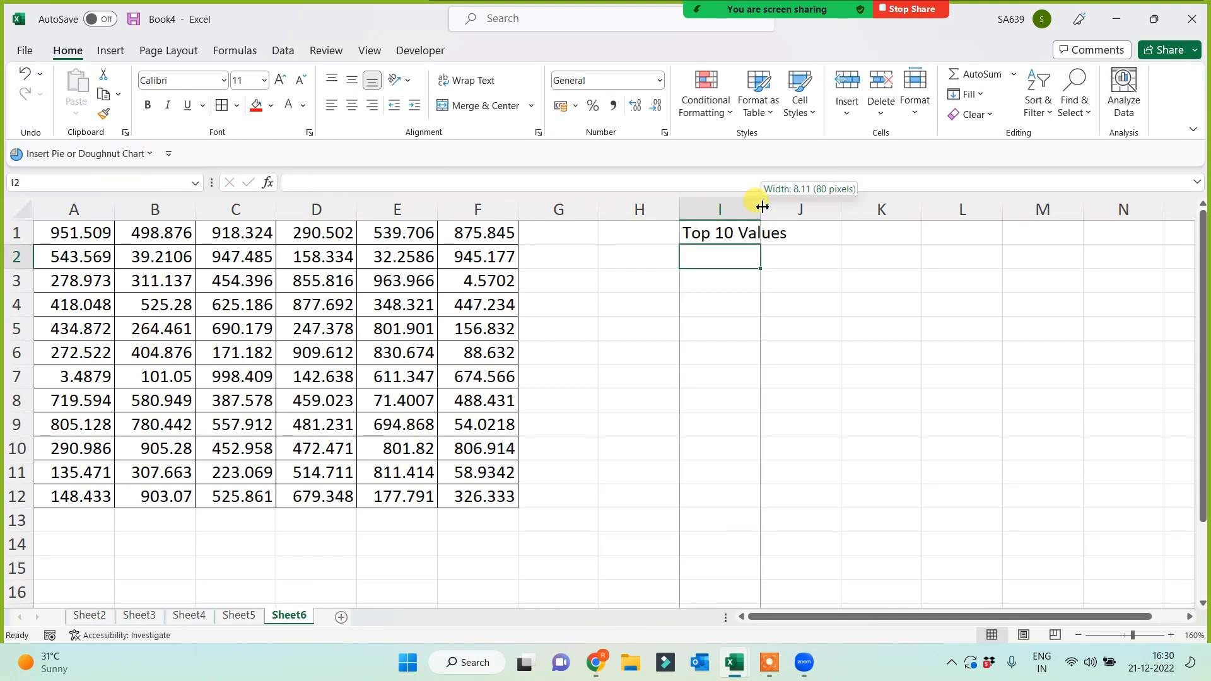
left_click(759, 352)
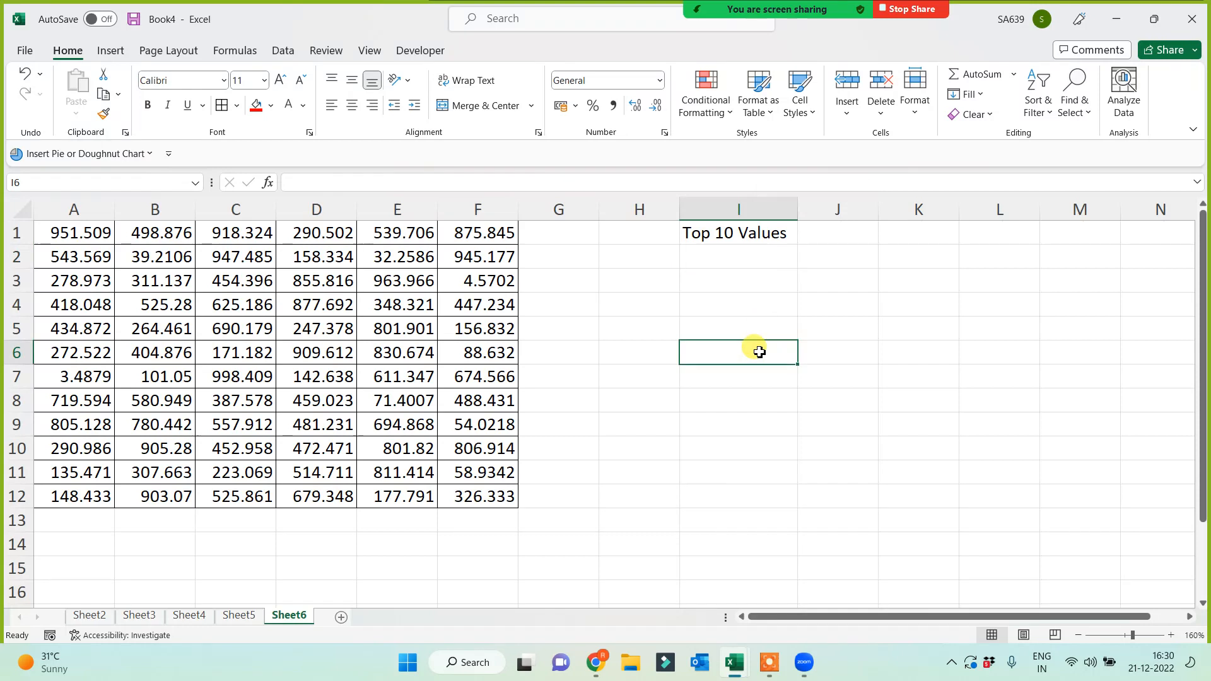
left_click(714, 285)
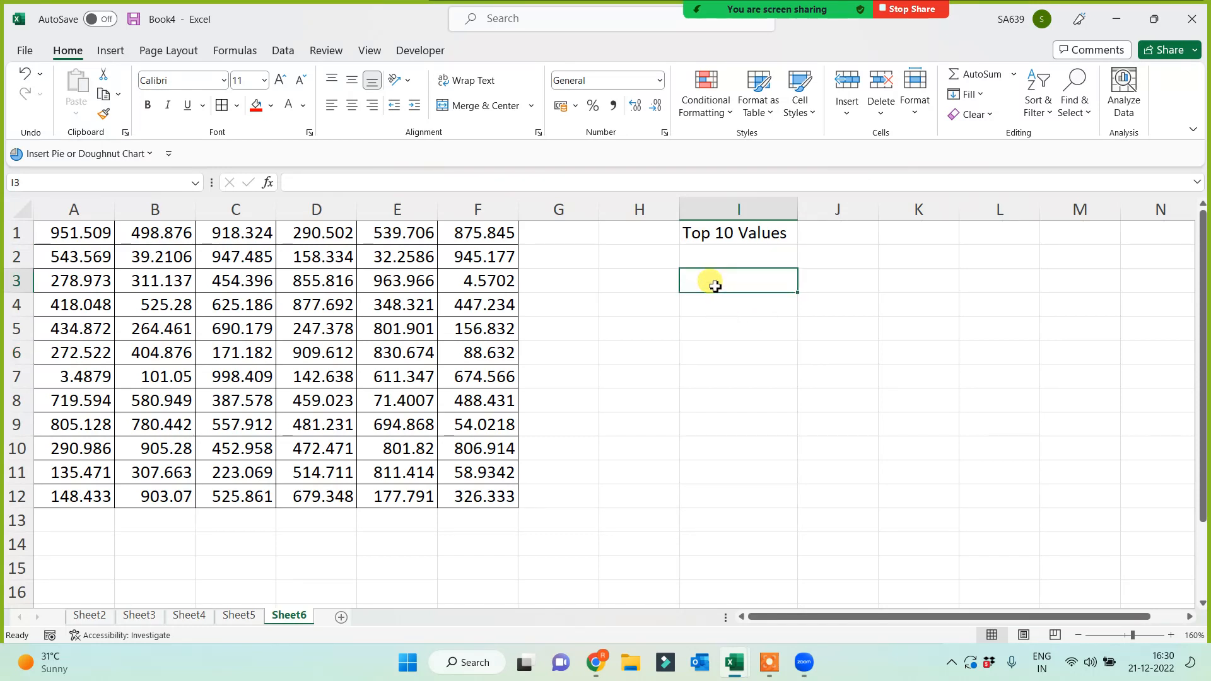
left_click_drag(797, 293, 776, 536)
left_click(782, 286)
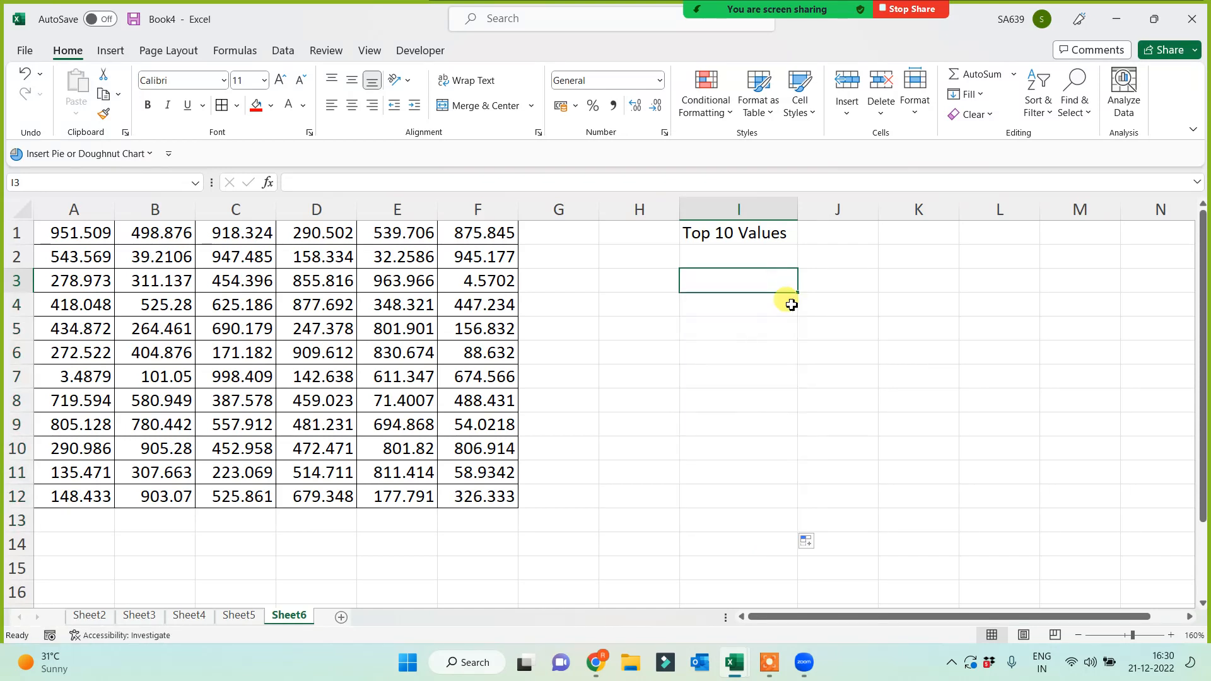
left_click_drag(796, 293, 781, 443)
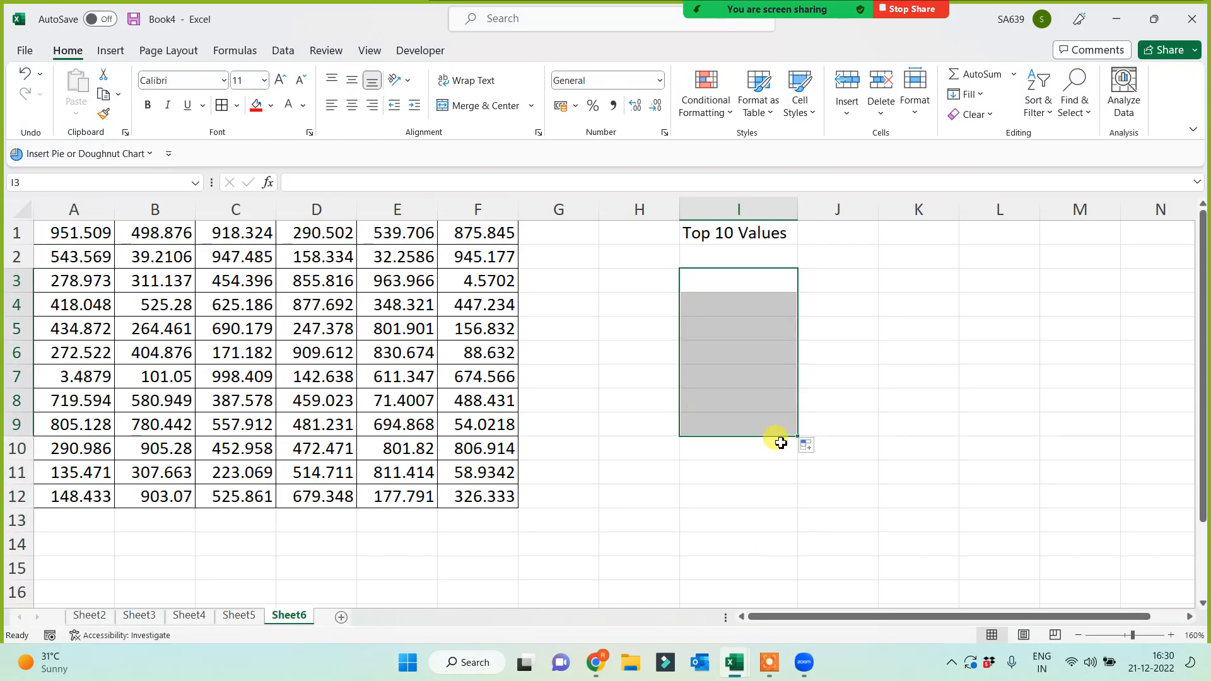
left_click_drag(765, 277, 743, 608)
left_click(738, 441)
scroll(734, 359, "up", 1)
left_click(727, 319)
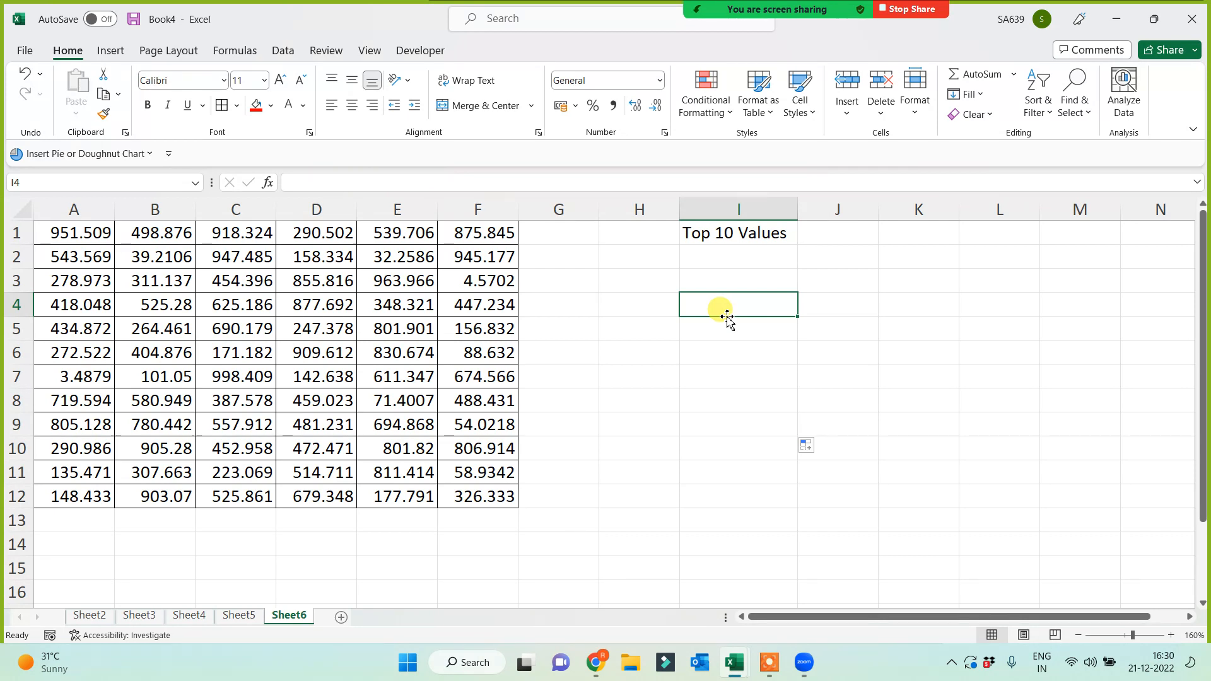
Format the "Top 10 Values" heading in cell I1 with a red fill and white font
left_click(728, 233)
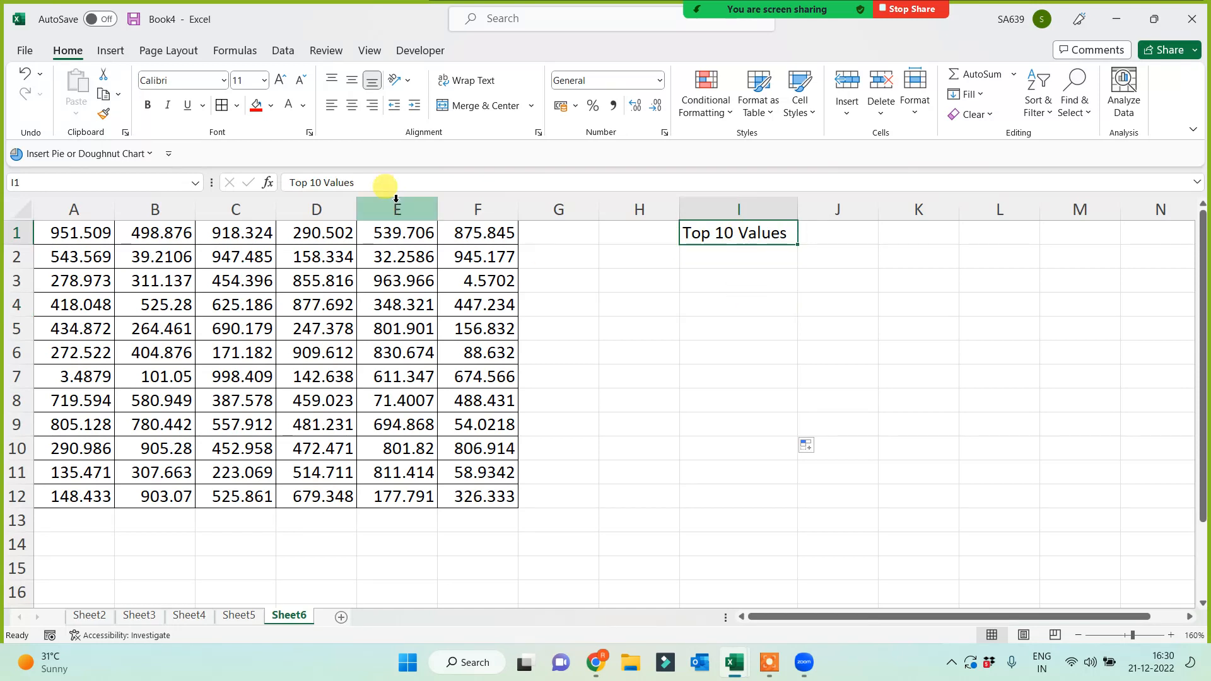
left_click(257, 108)
left_click(290, 107)
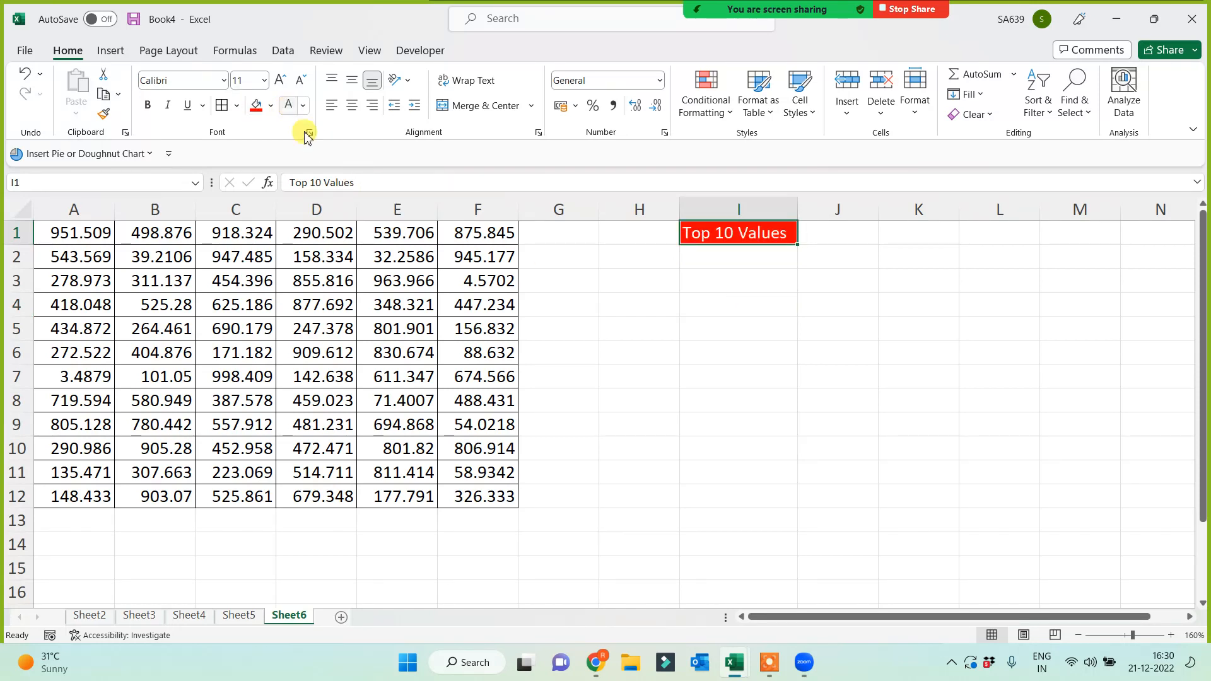
Delete the empty column H and widen the column that holds the "Top 10 Values" heading
left_click(640, 210)
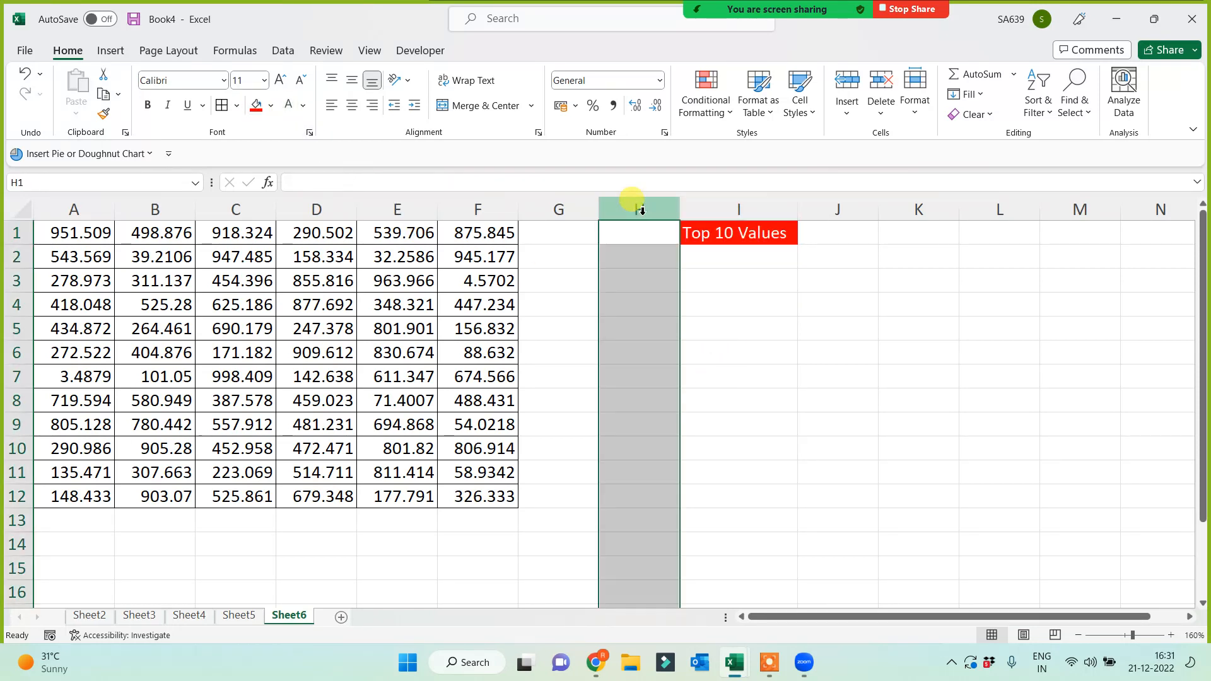
key("ctrl+minus")
left_click(725, 328)
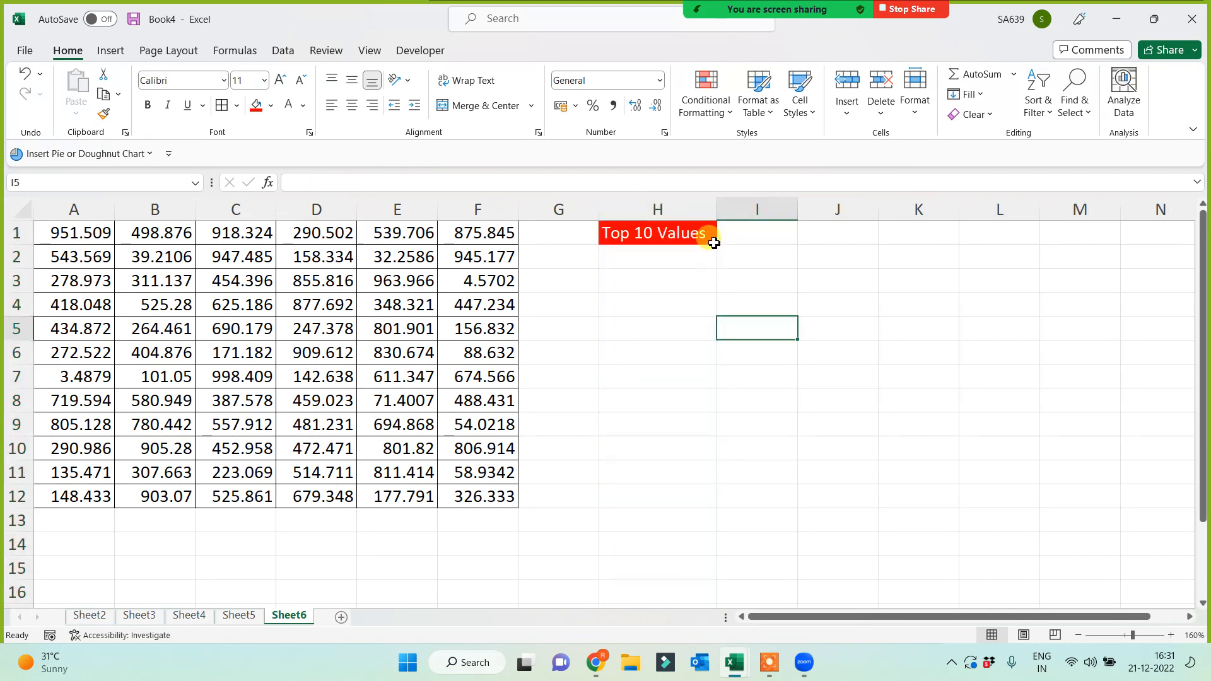
left_click_drag(717, 201, 777, 202)
left_click(710, 352)
Enter =MAX(A1:F12) in cell H4 to return the largest value of the data range
left_click(669, 292)
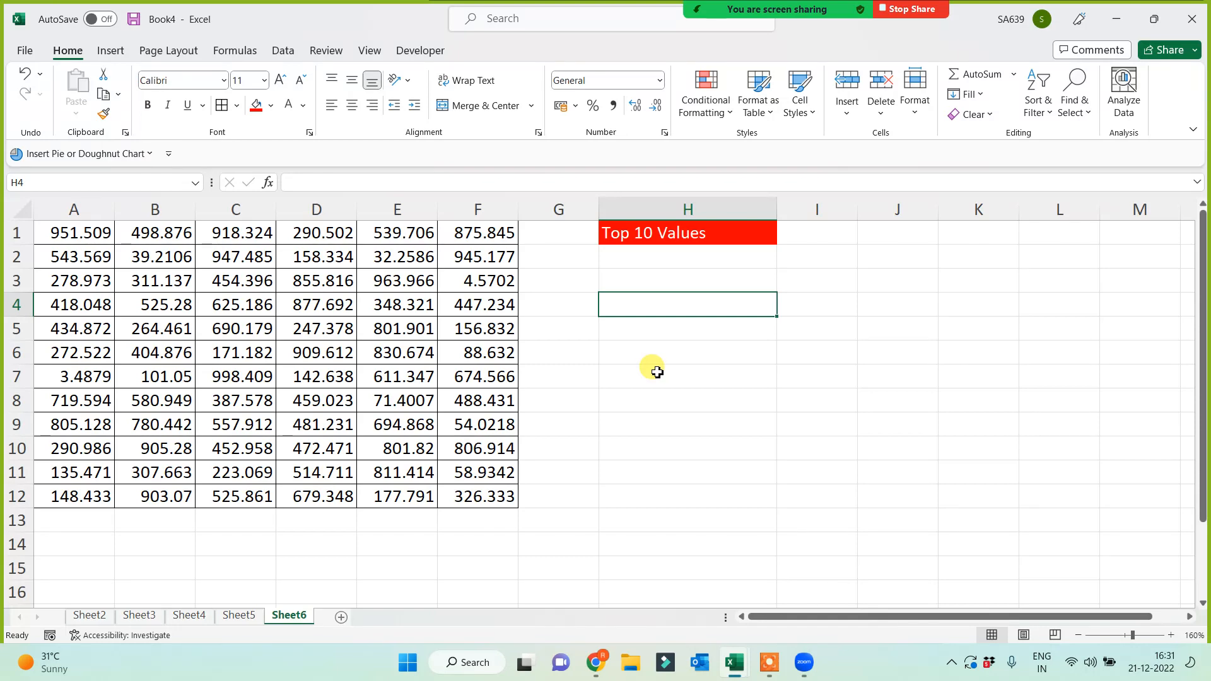
key("F2")
type("=max(")
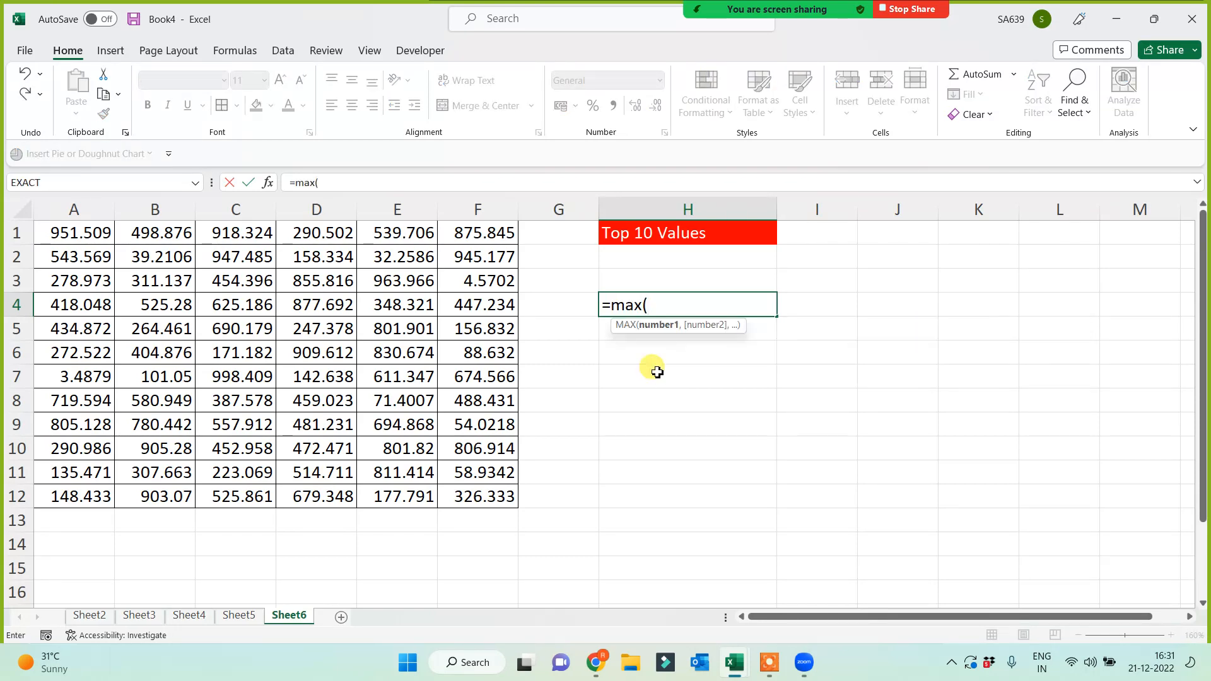
left_click_drag(91, 233, 458, 498)
key("Return")
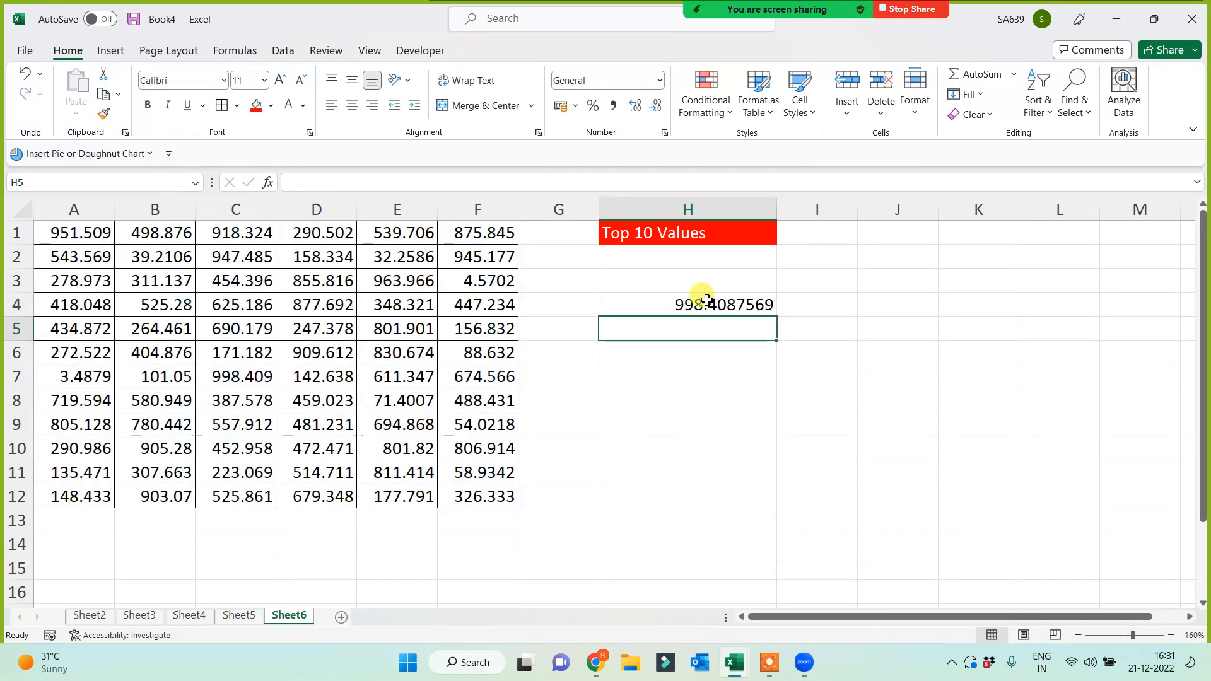
Apply a yellow fill to cell H4
left_click(698, 304)
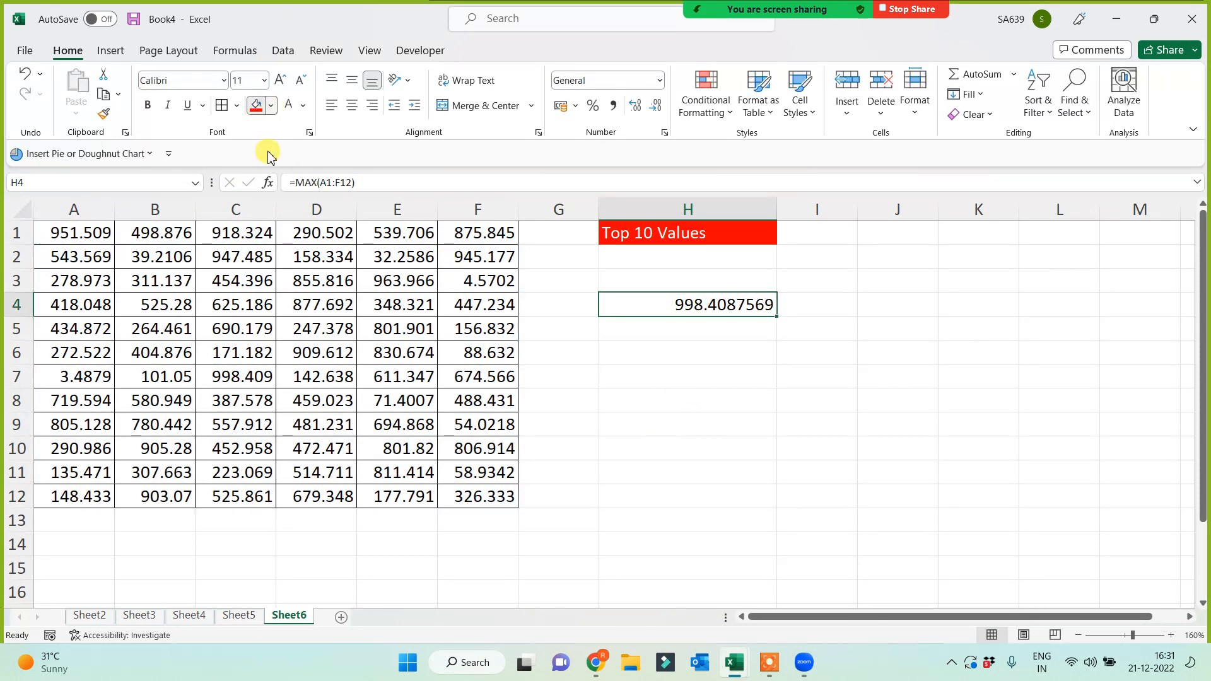
left_click(271, 106)
left_click(292, 253)
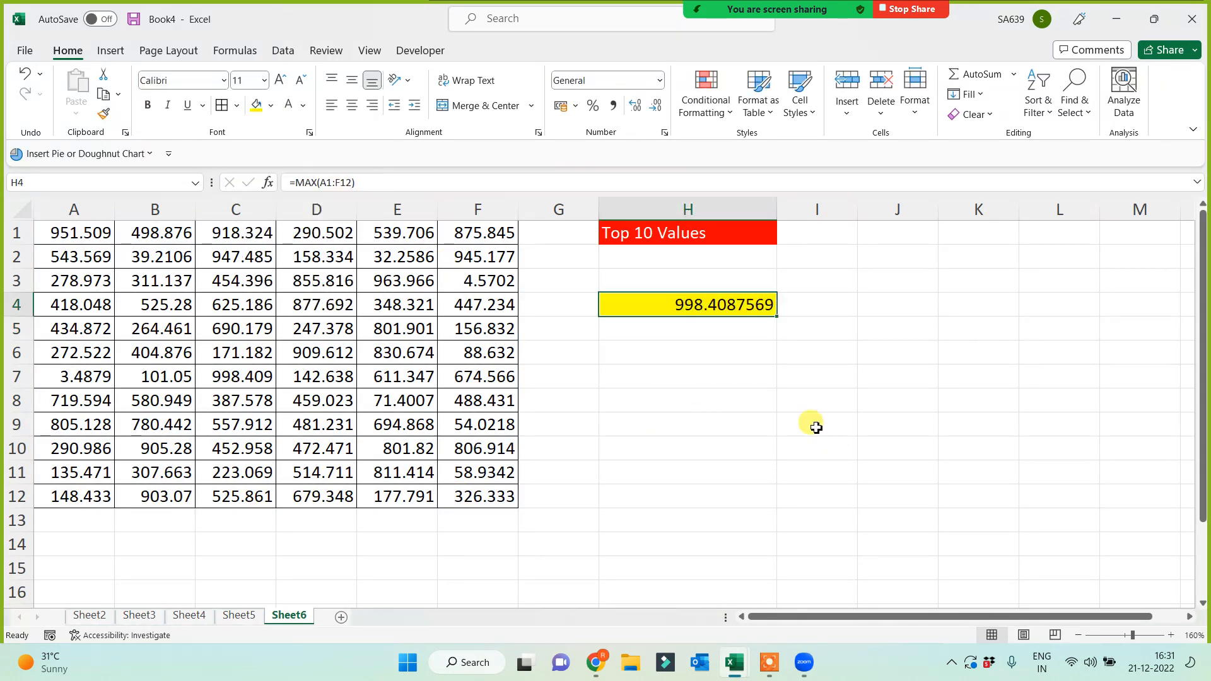
Delete the MAX formula from cell H4, leaving its fill formatting in place
key("Delete")
left_click(730, 426)
left_click(679, 306)
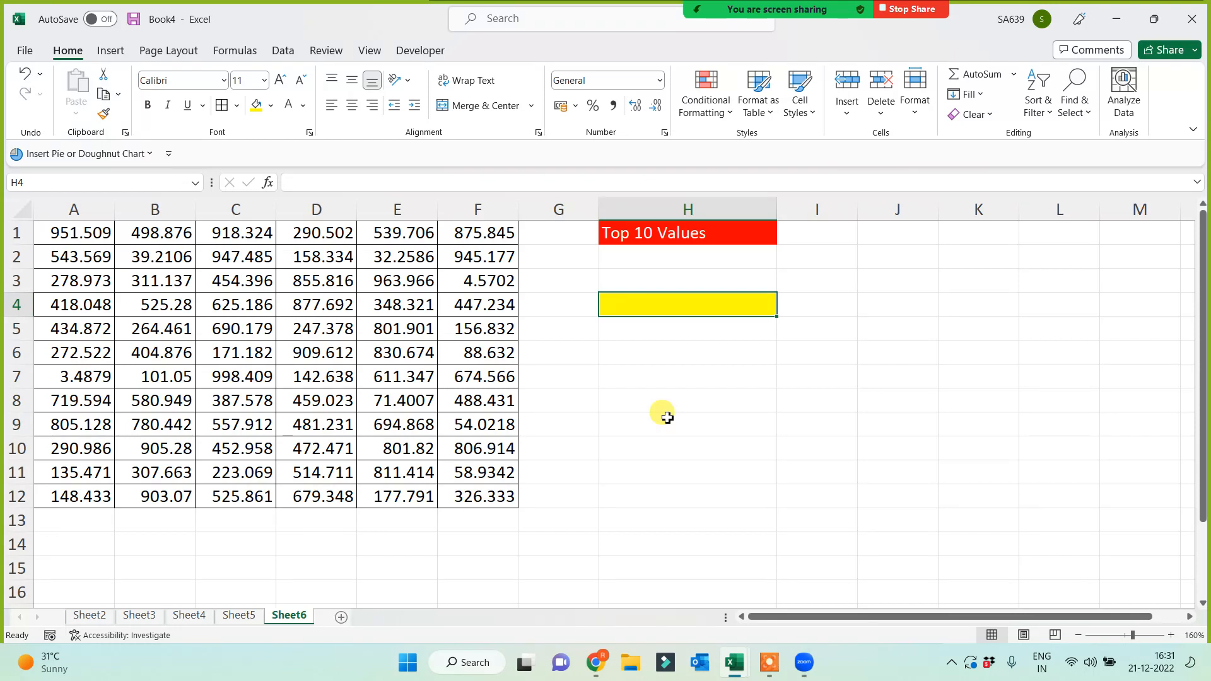
type("=")
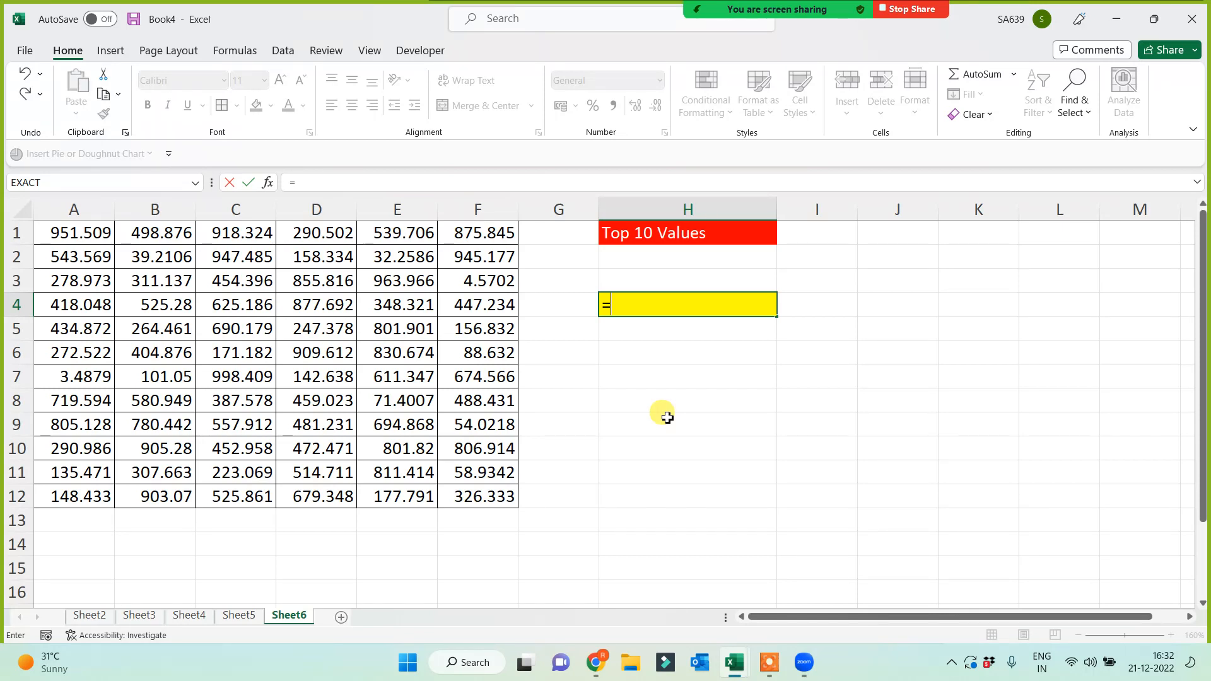
key("Escape")
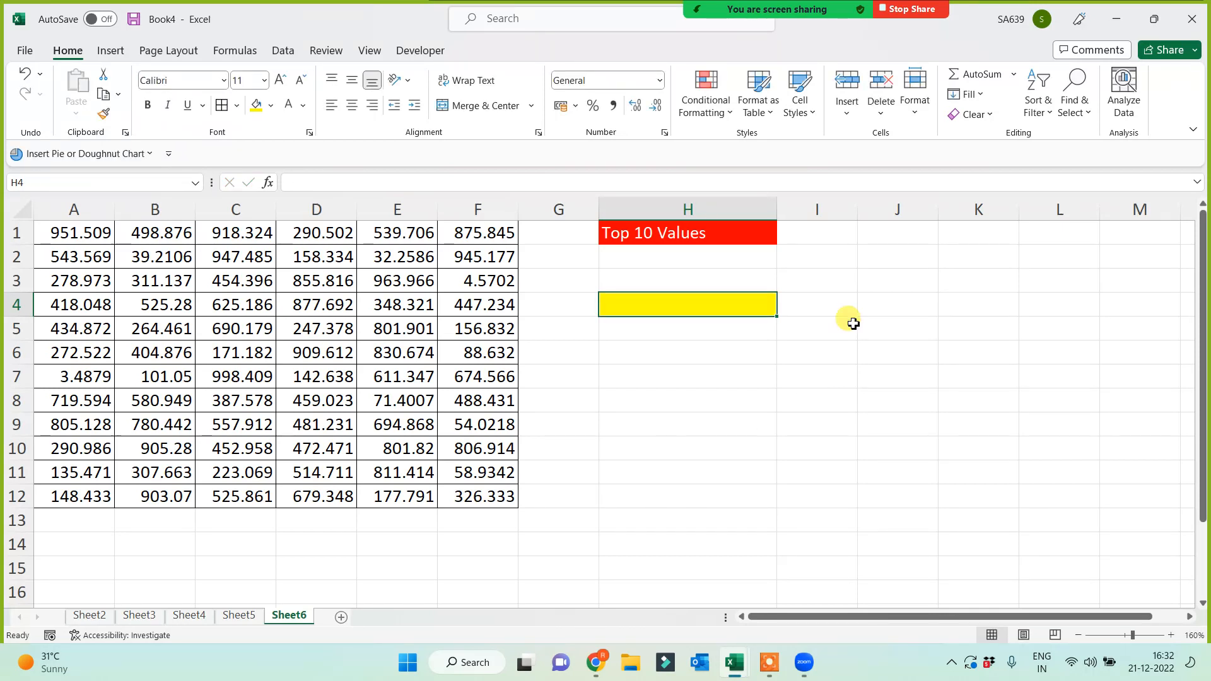
Enter the labels Large, Small and Rank in cells J4 to J6
left_click(896, 307)
type("Large")
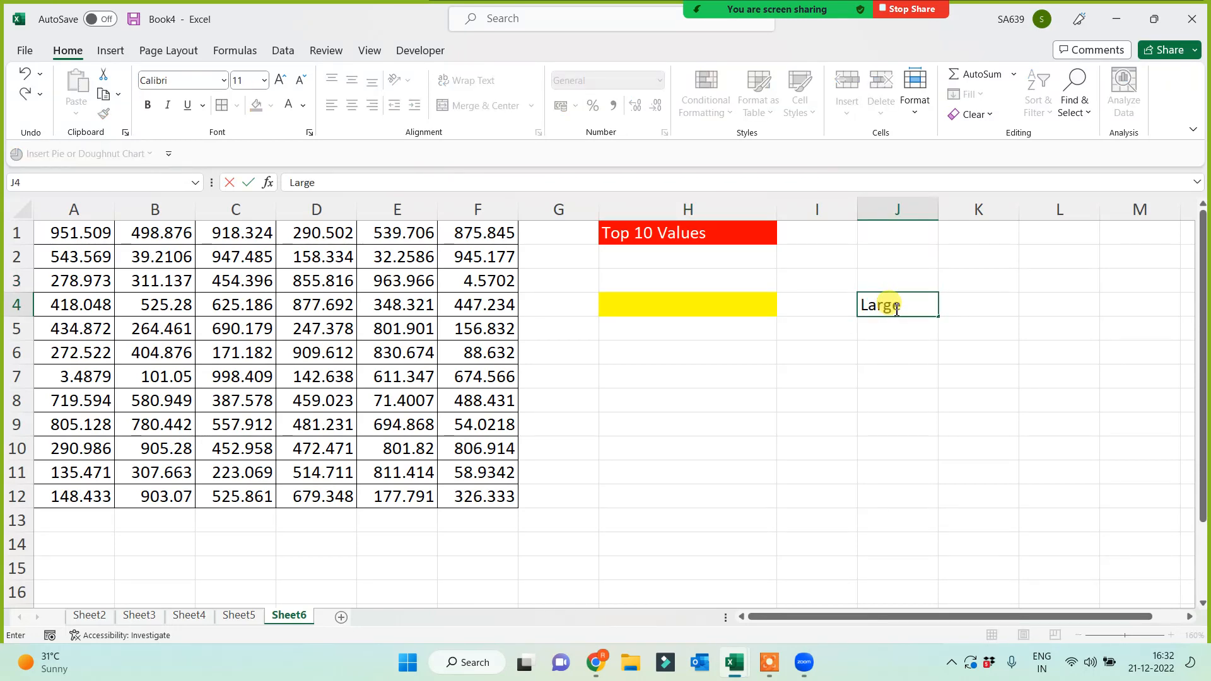
key("Return")
type("Small")
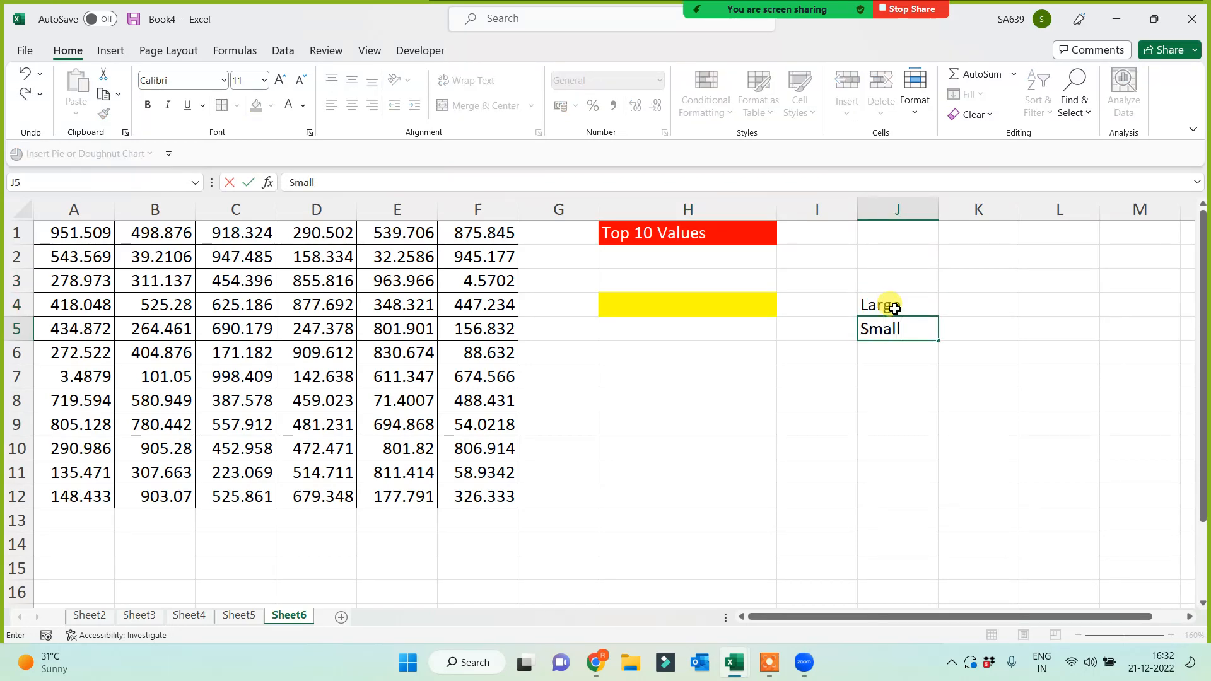
key("Return")
type("RAnk")
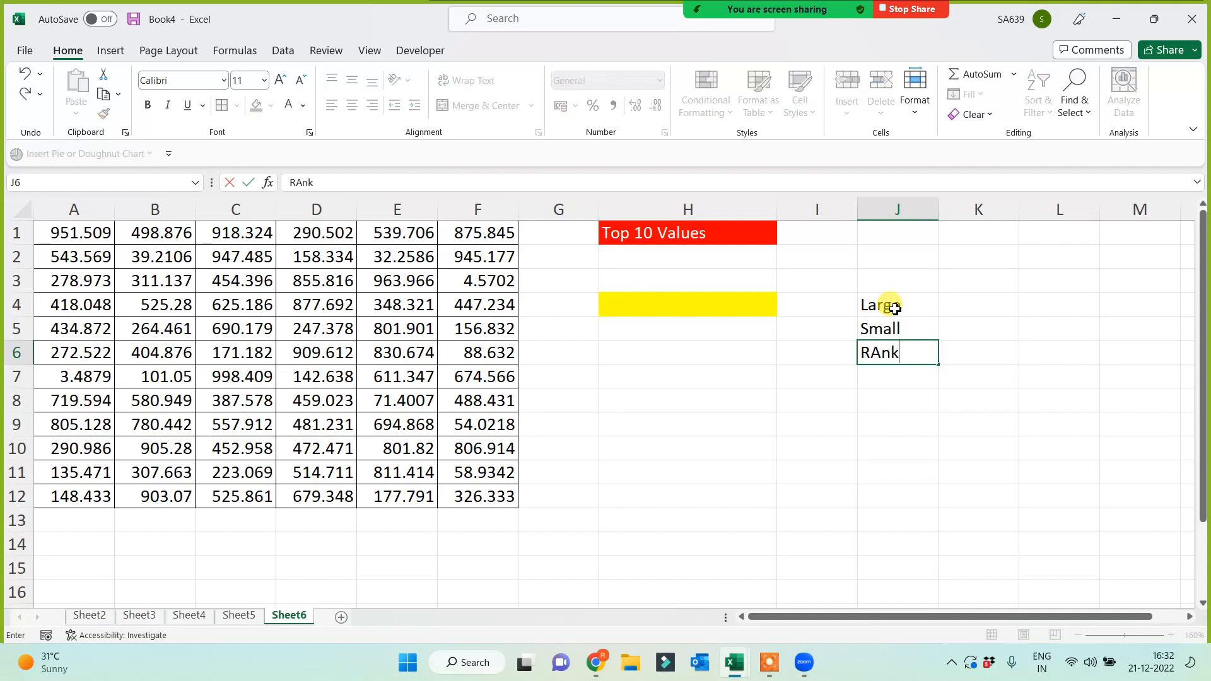
key("Return")
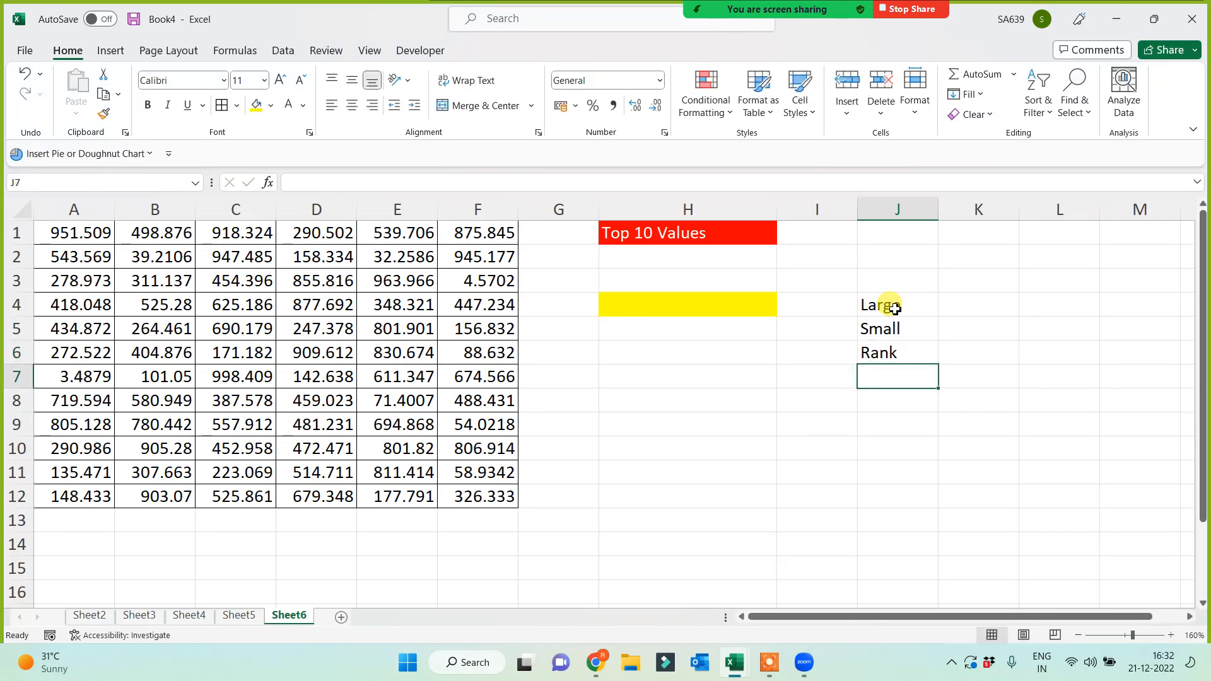
mouse_move(681, 28)
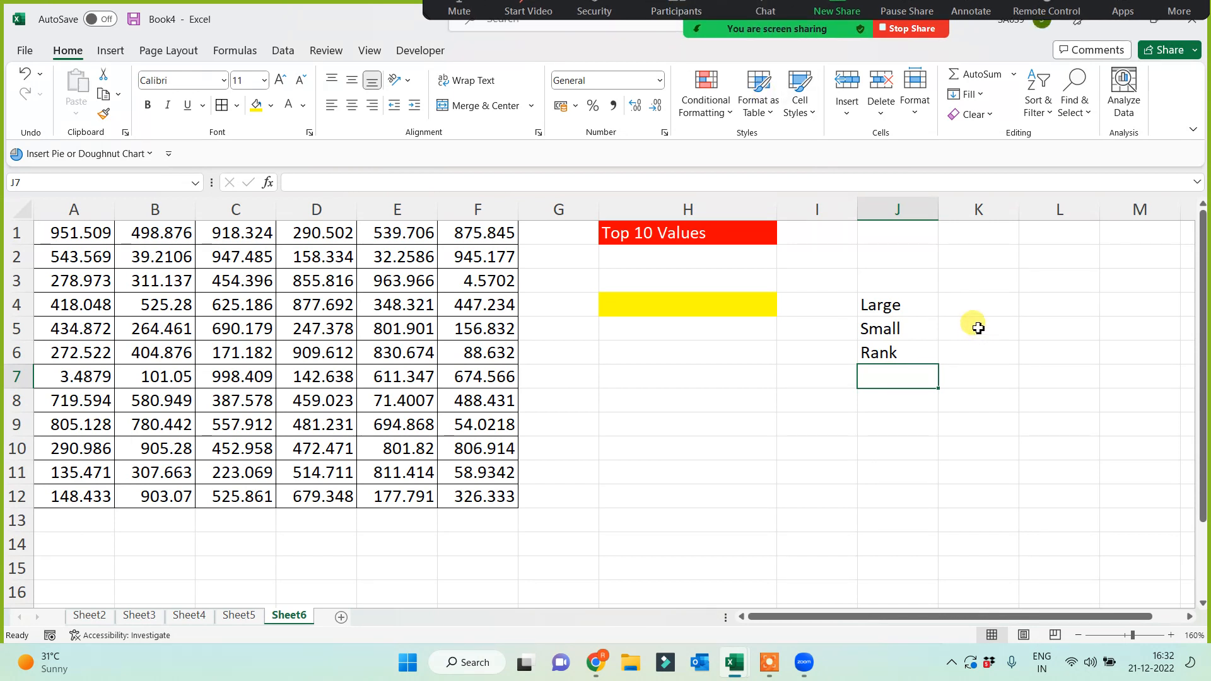
Enter =LARGE(A1:F12,1) in cell K4 to return the largest value of the data range
left_click(973, 312)
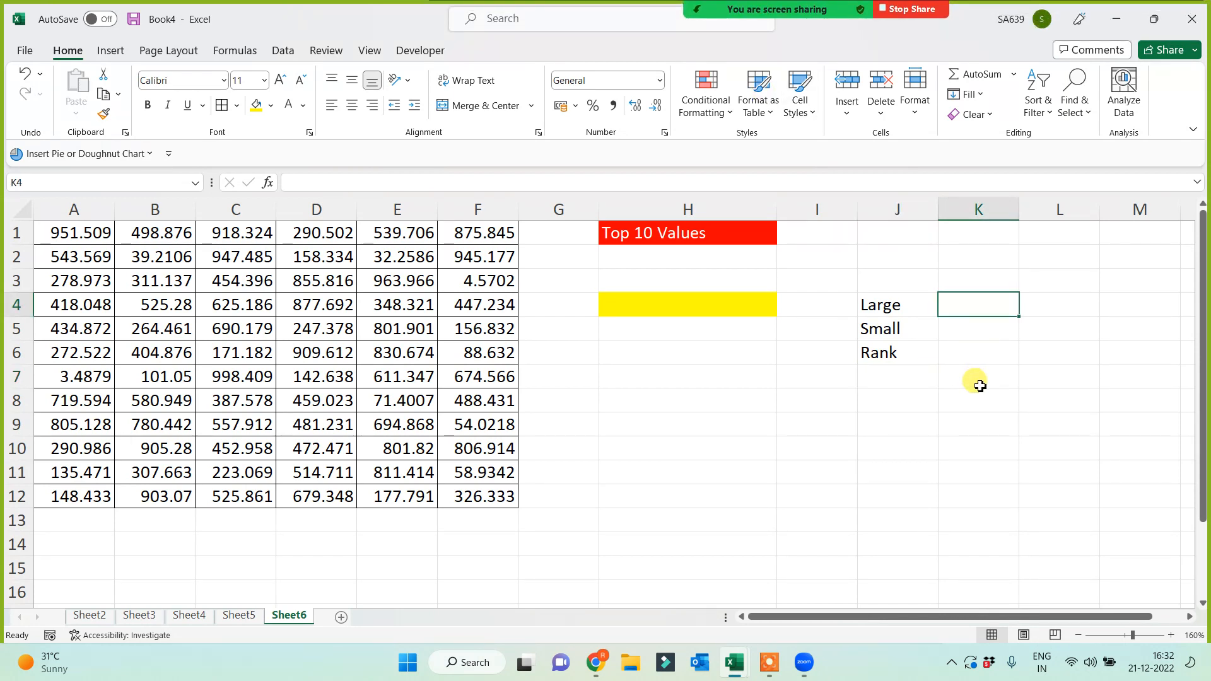
type("=")
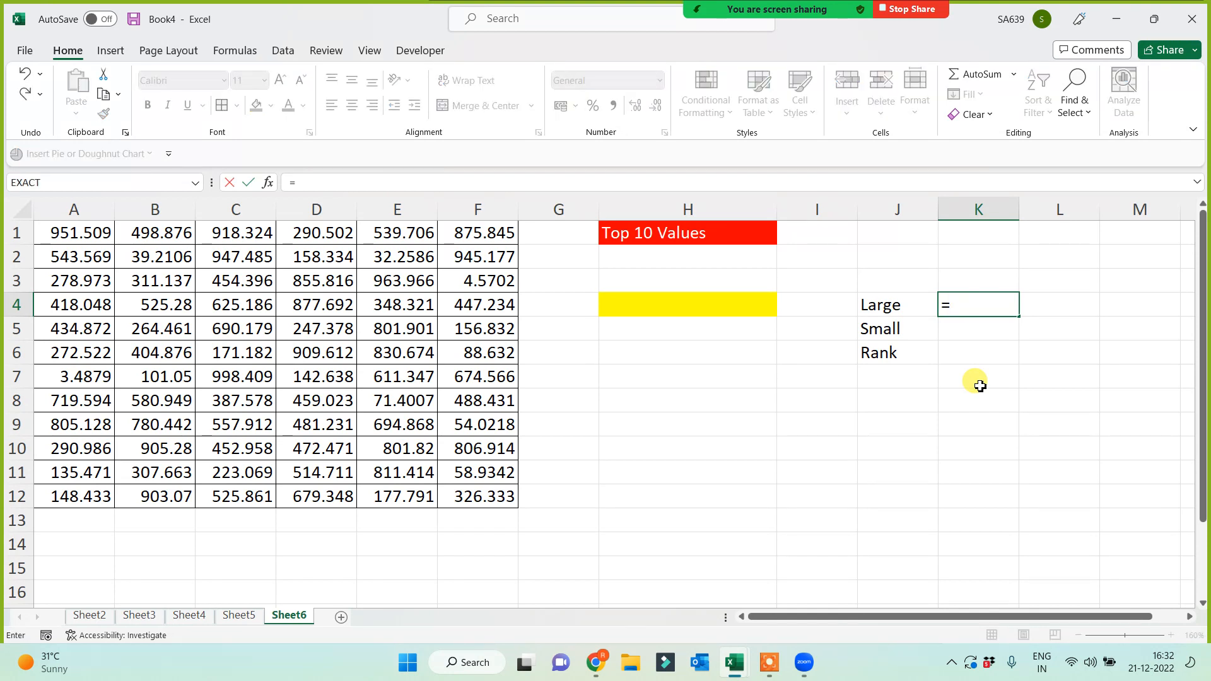
type("large(")
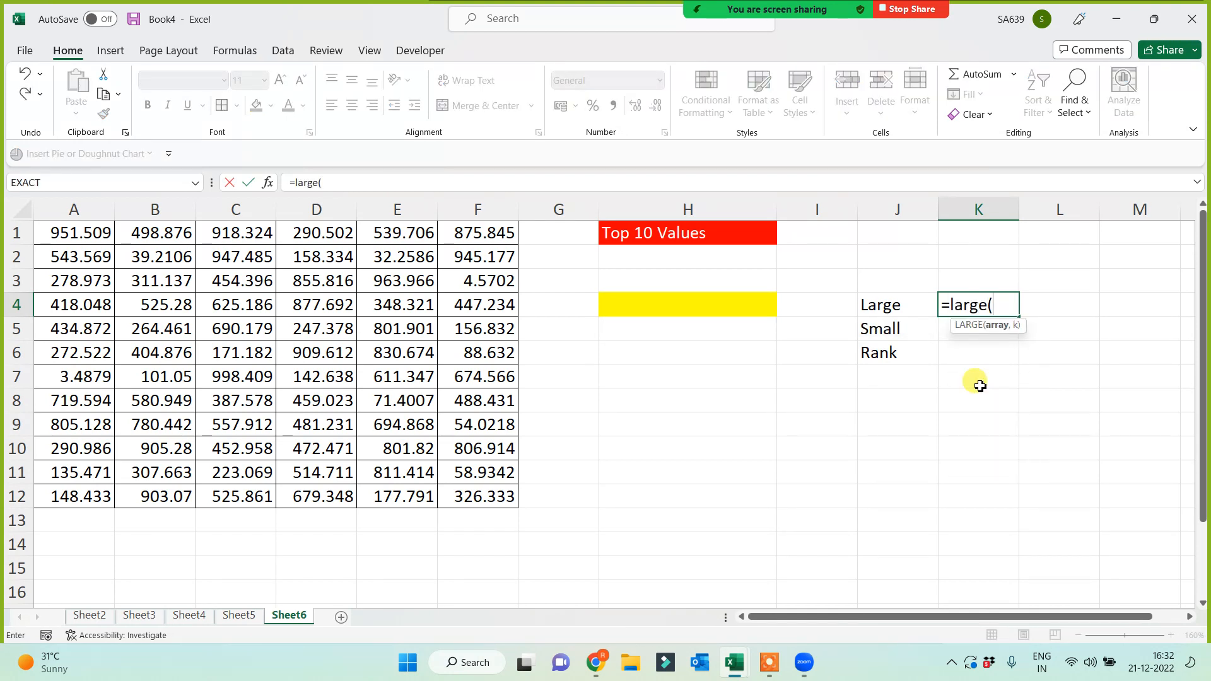
left_click_drag(80, 235, 487, 494)
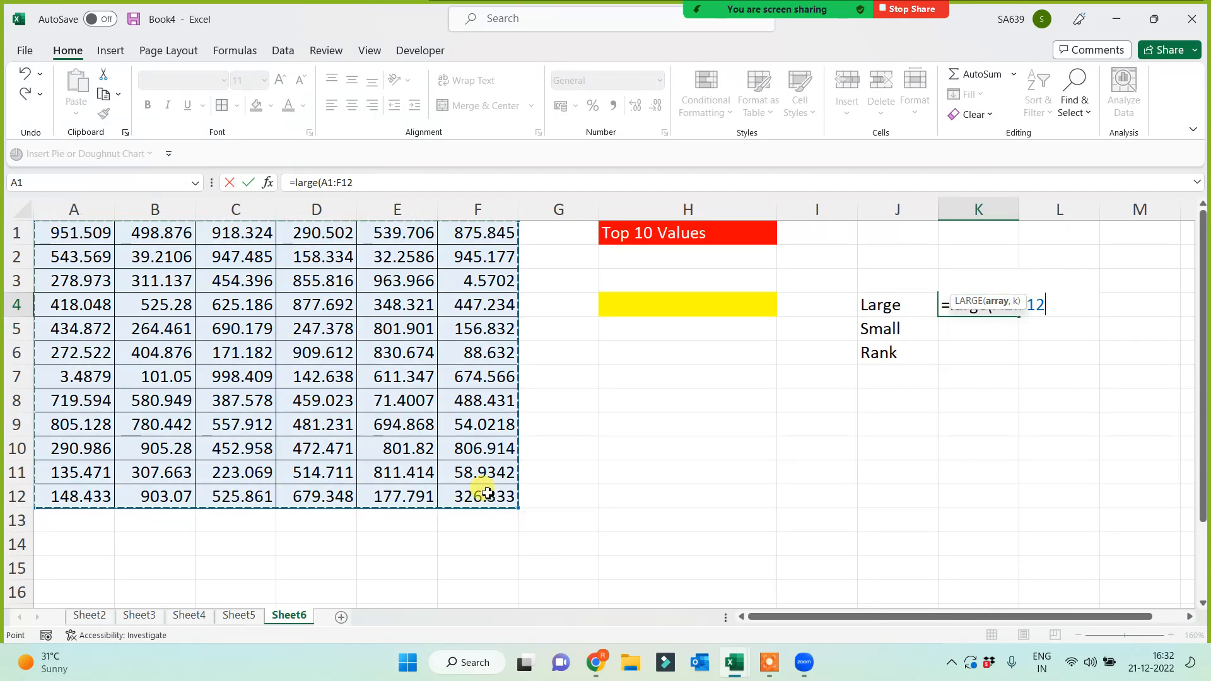
type(",1")
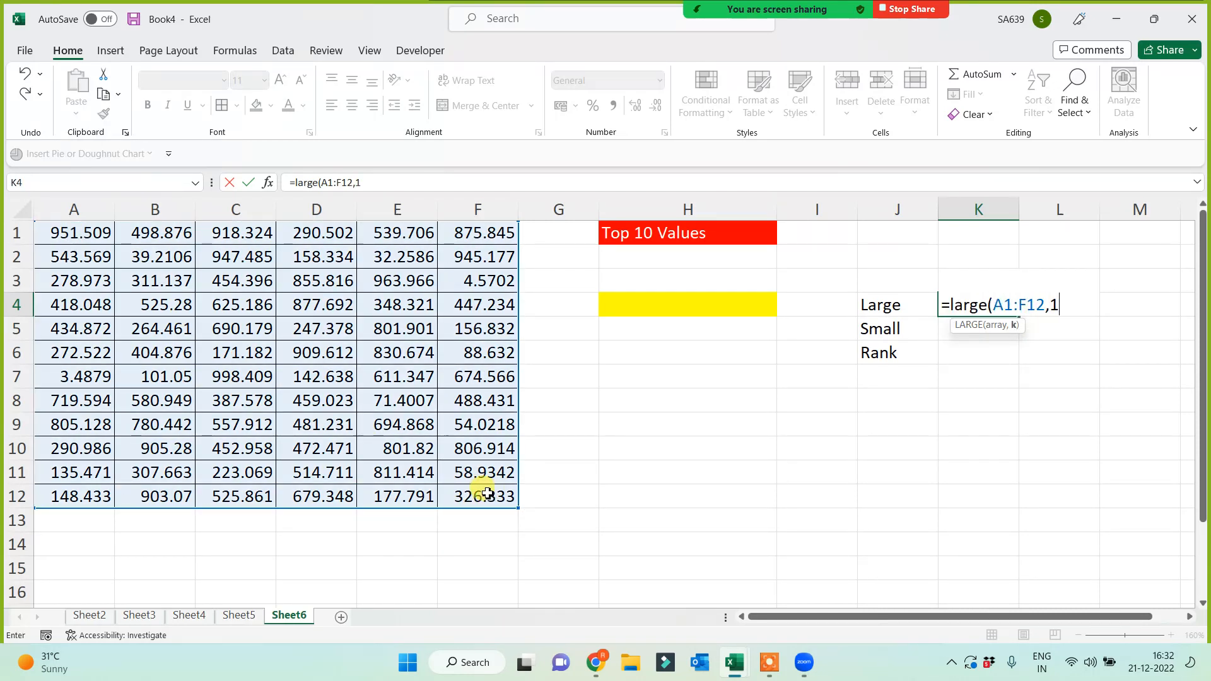
type(")")
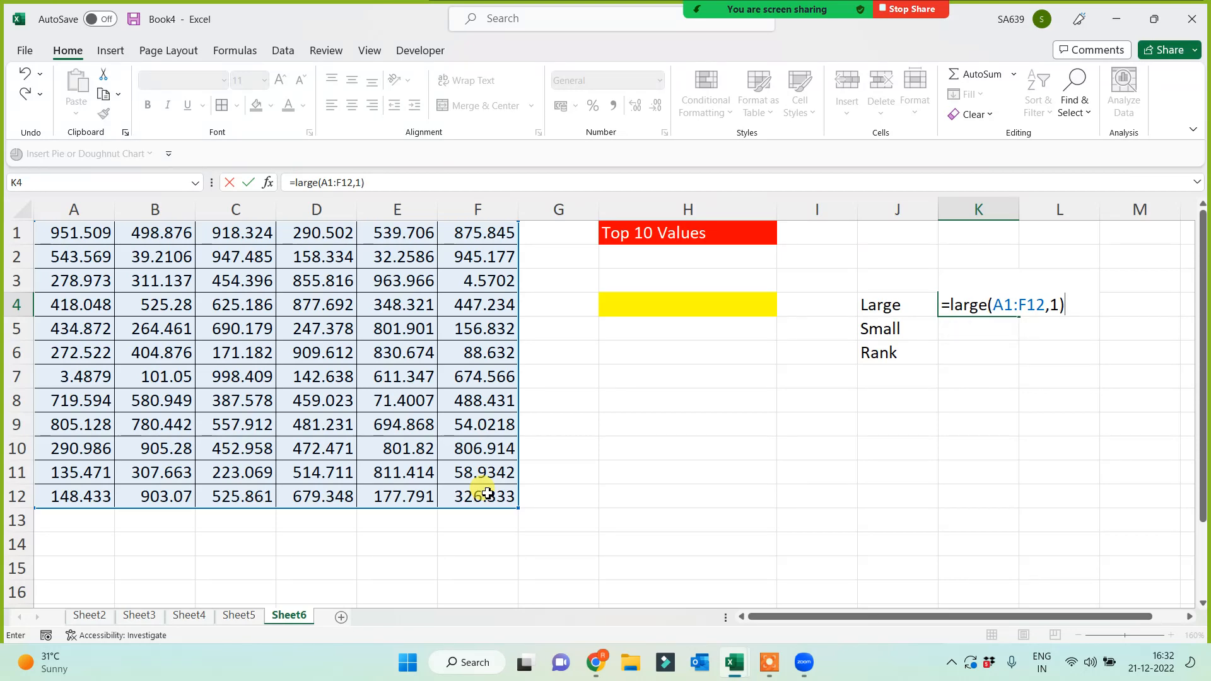
key("Return")
Change the k argument of the LARGE formula in K4 to 2 for the second-largest value
left_click(964, 304)
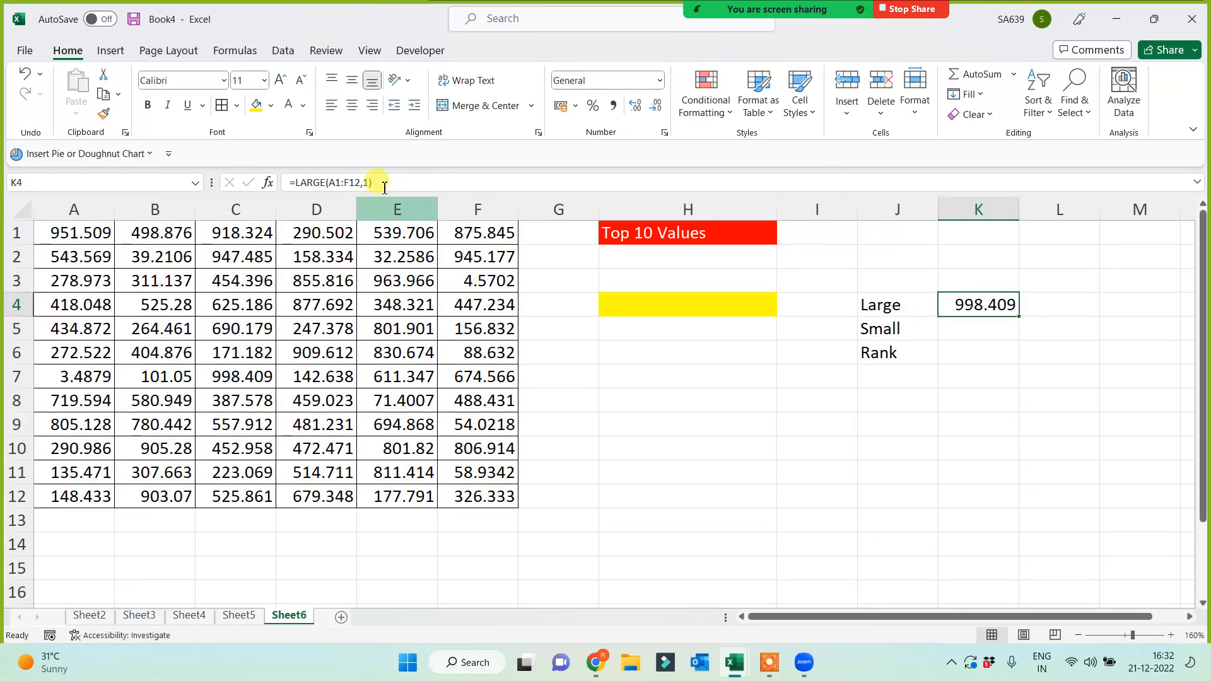
left_click(365, 183)
key("Delete")
type("2")
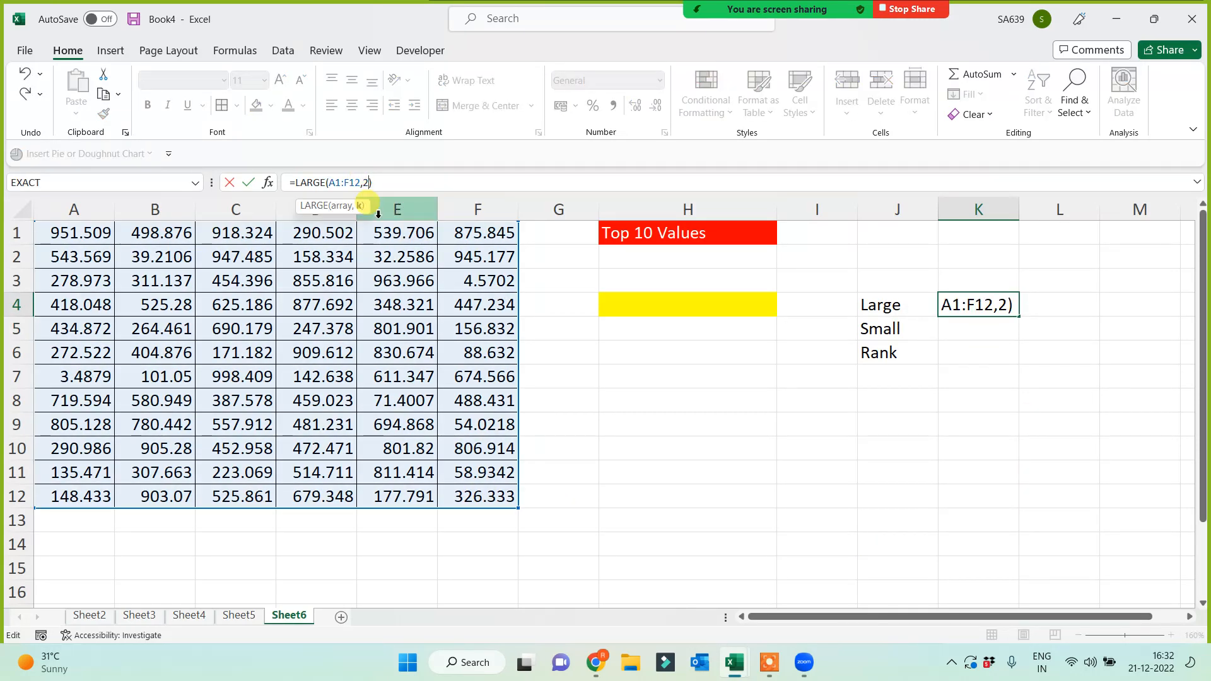
key("Return")
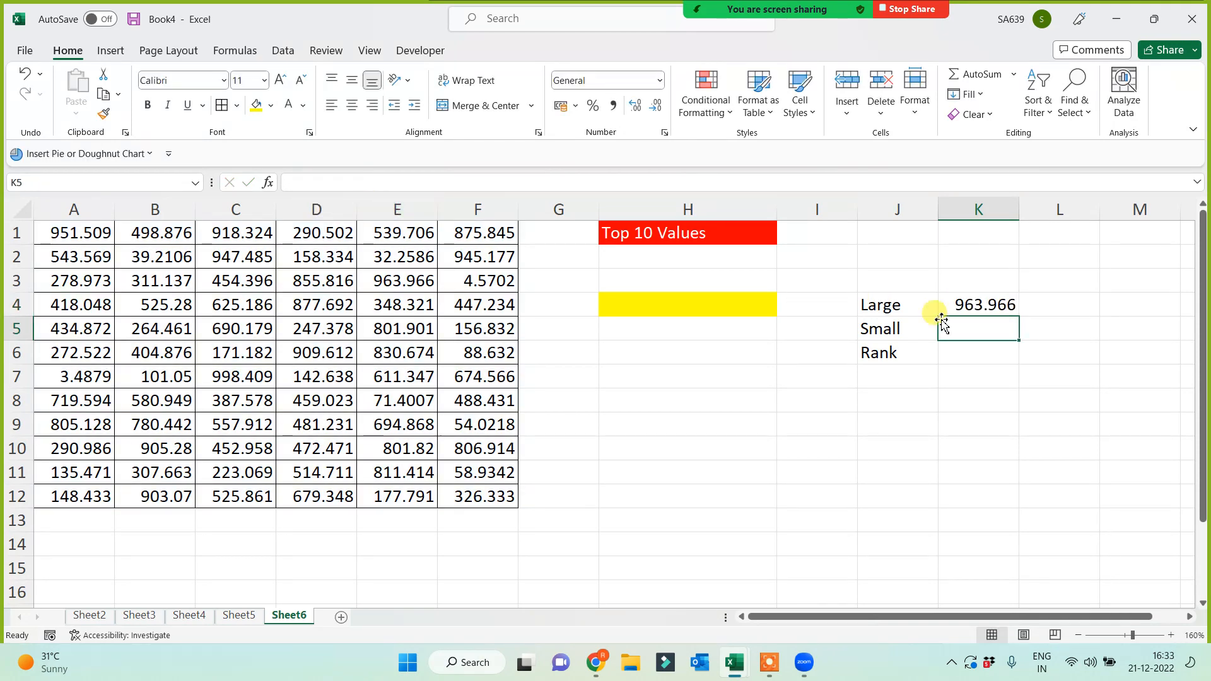
Change the k argument of the LARGE formula in K4 to 3 for the third-largest value
left_click(959, 305)
left_click(371, 182)
key("BackSpace")
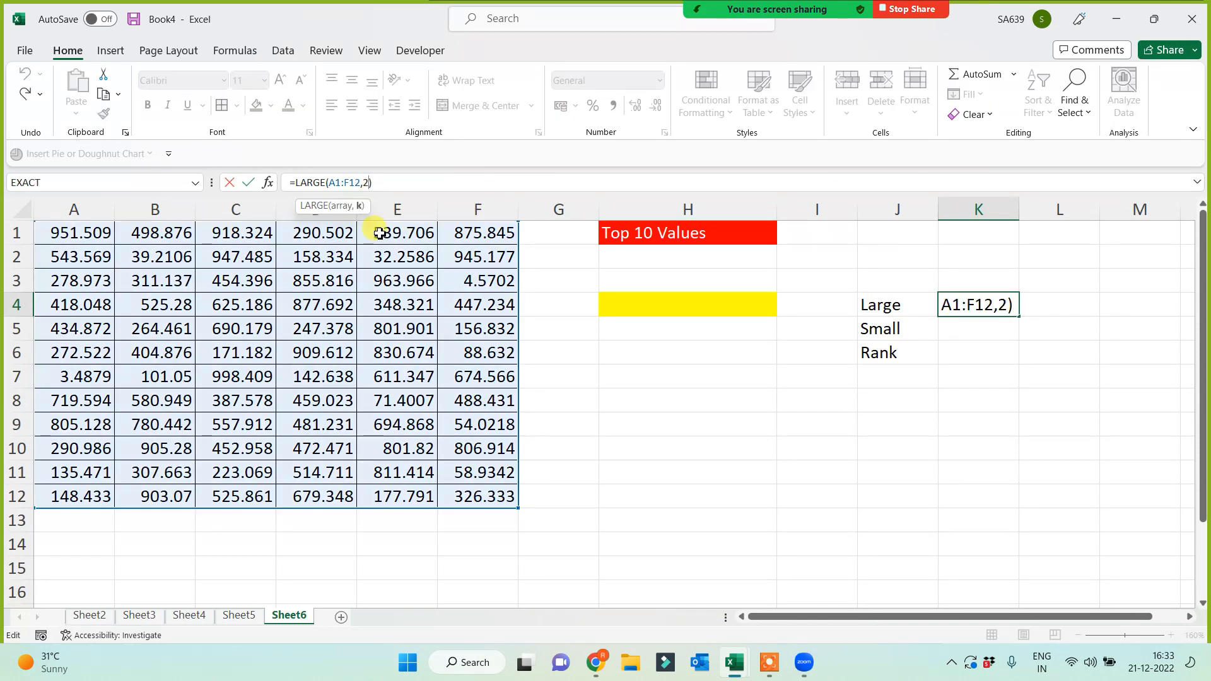
type("1")
key("Return")
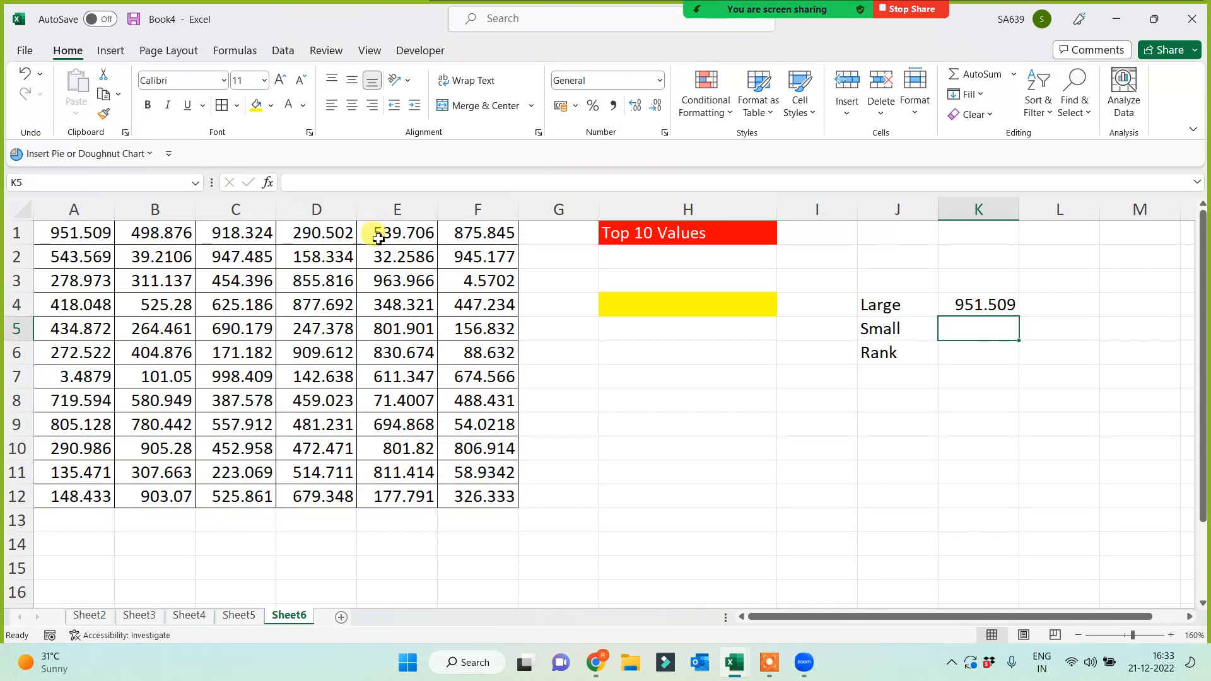
left_click(656, 233)
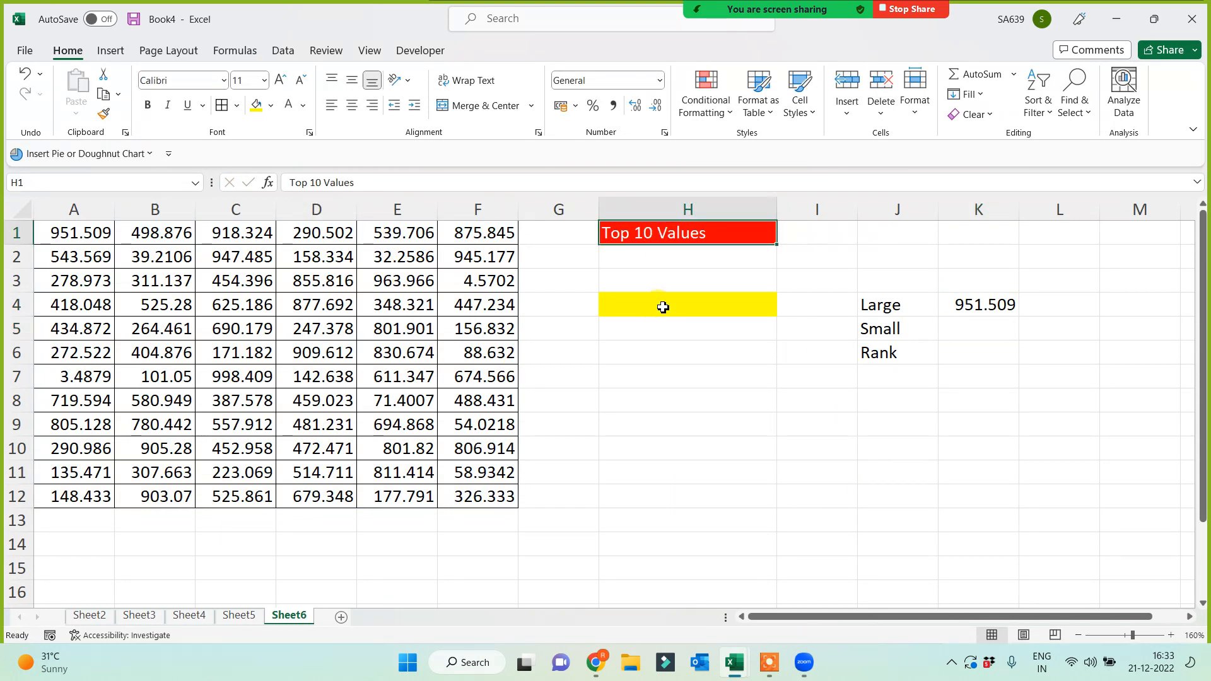
left_click_drag(662, 304, 651, 548)
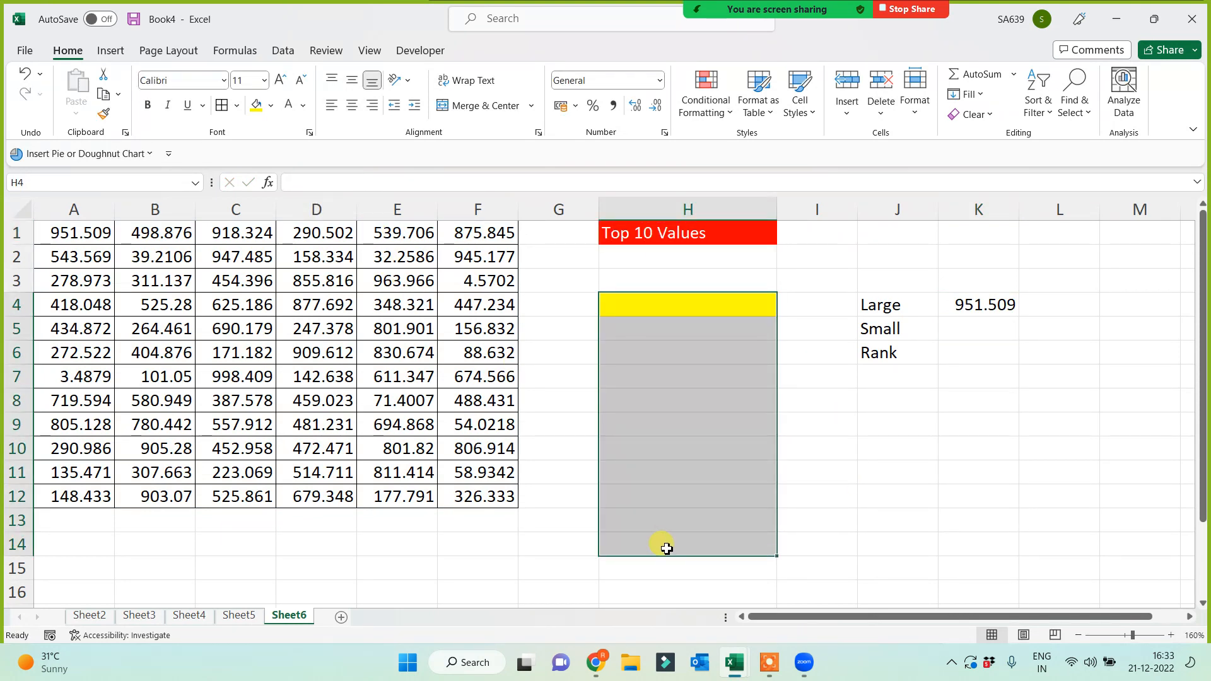
left_click(985, 308)
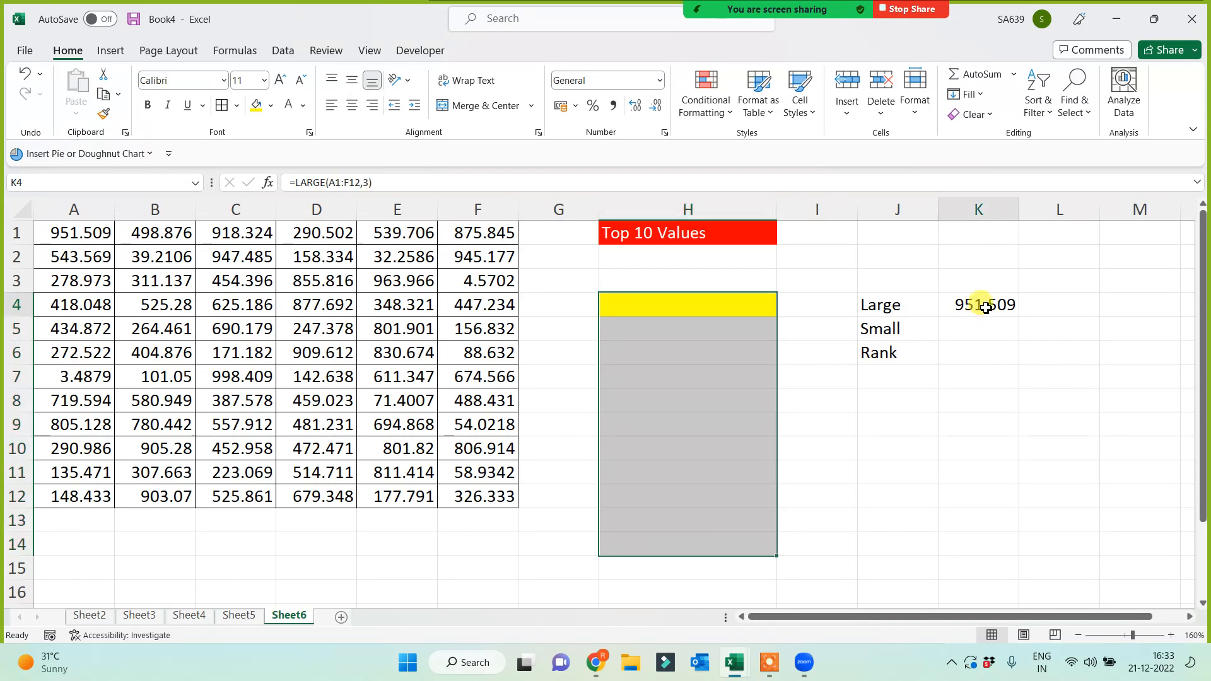
left_click(604, 232)
Enter =SMALL(A1:F12,1) in cell K5 to return the smallest value of the data range
left_click(968, 329)
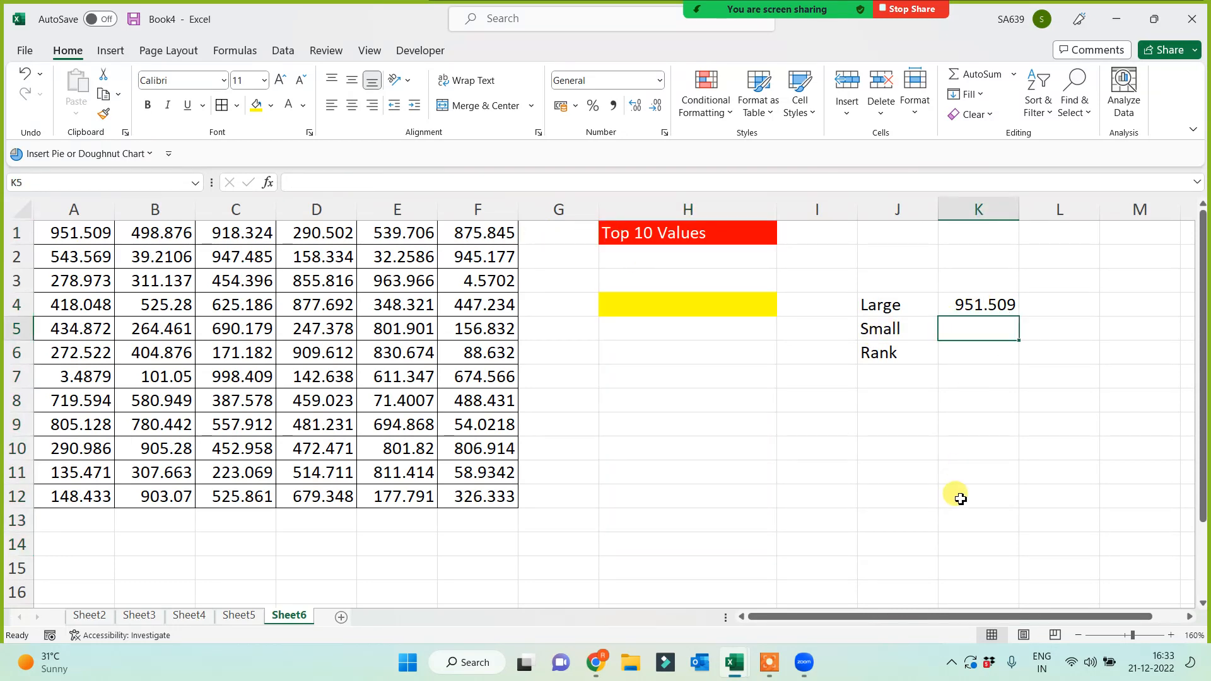
type("=small")
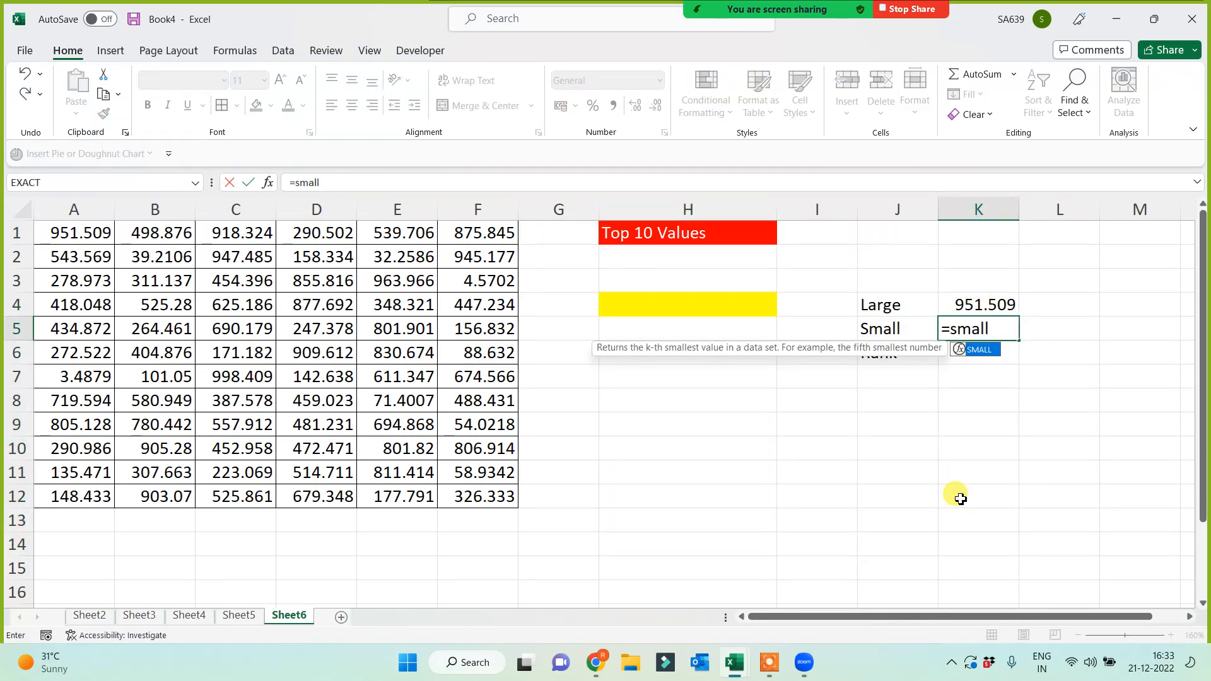
type("(")
left_click_drag(70, 229, 481, 513)
type(",")
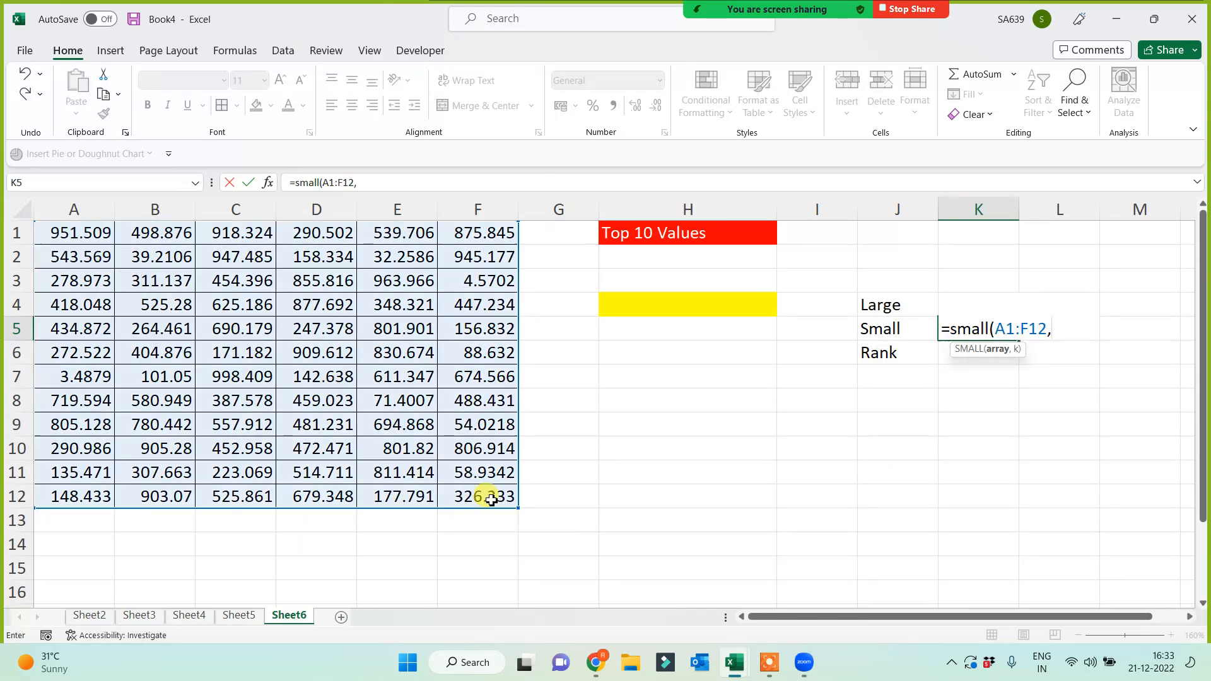
type("1)")
key("Return")
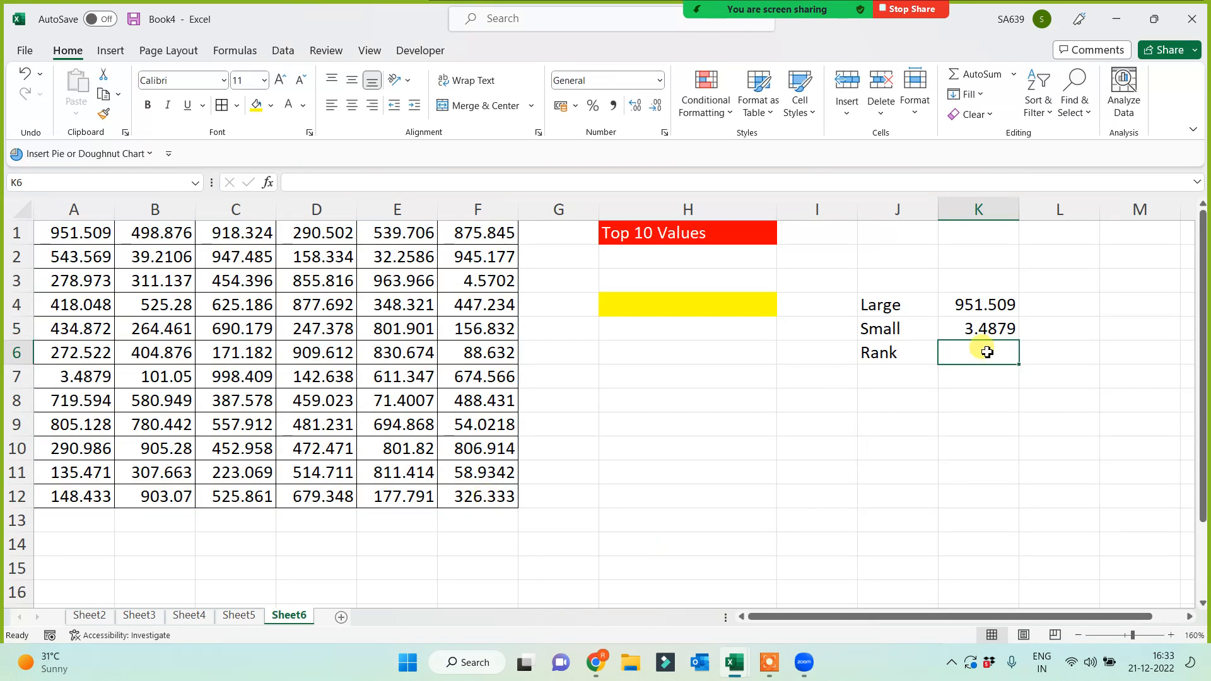
Change the k argument of the SMALL formula in K5 to 2 for the second-smallest value
left_click(982, 332)
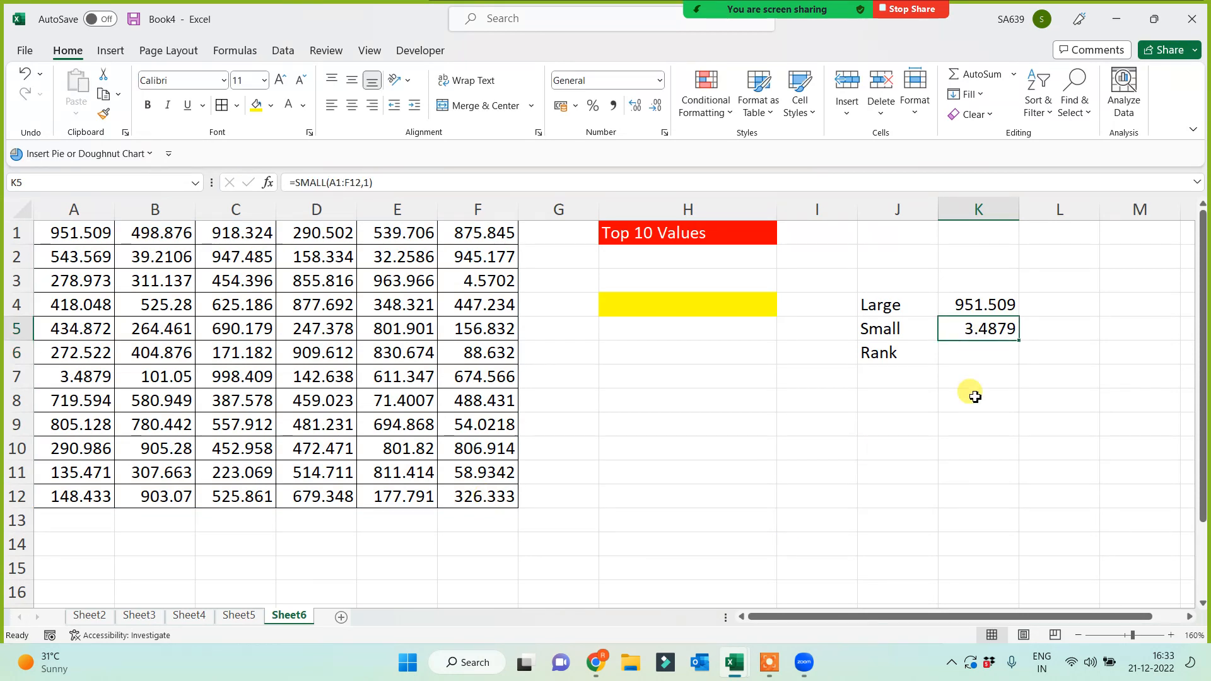
left_click(371, 182)
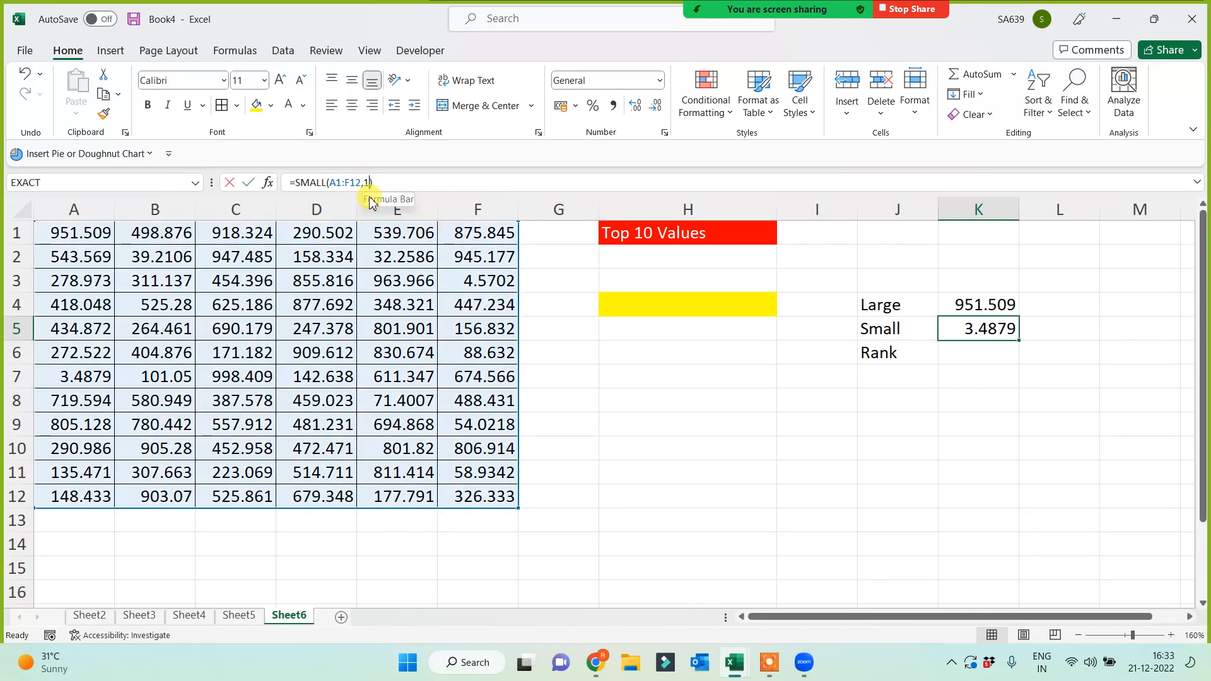
key("BackSpace")
type("2")
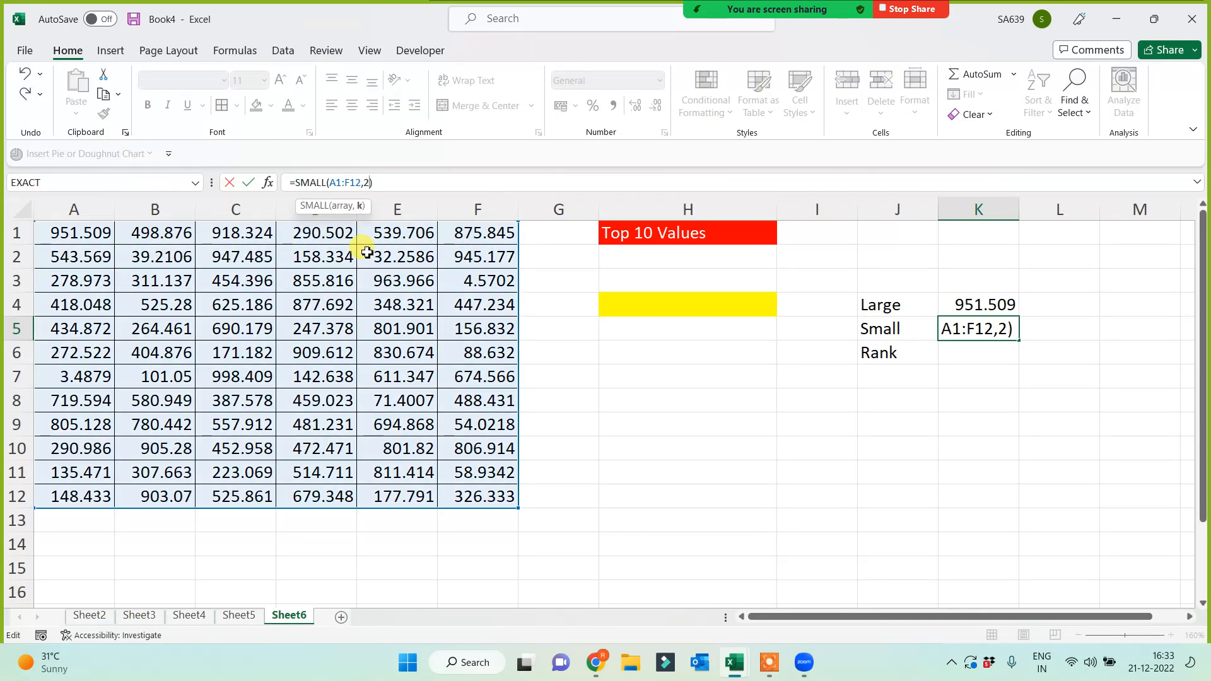
key("Return")
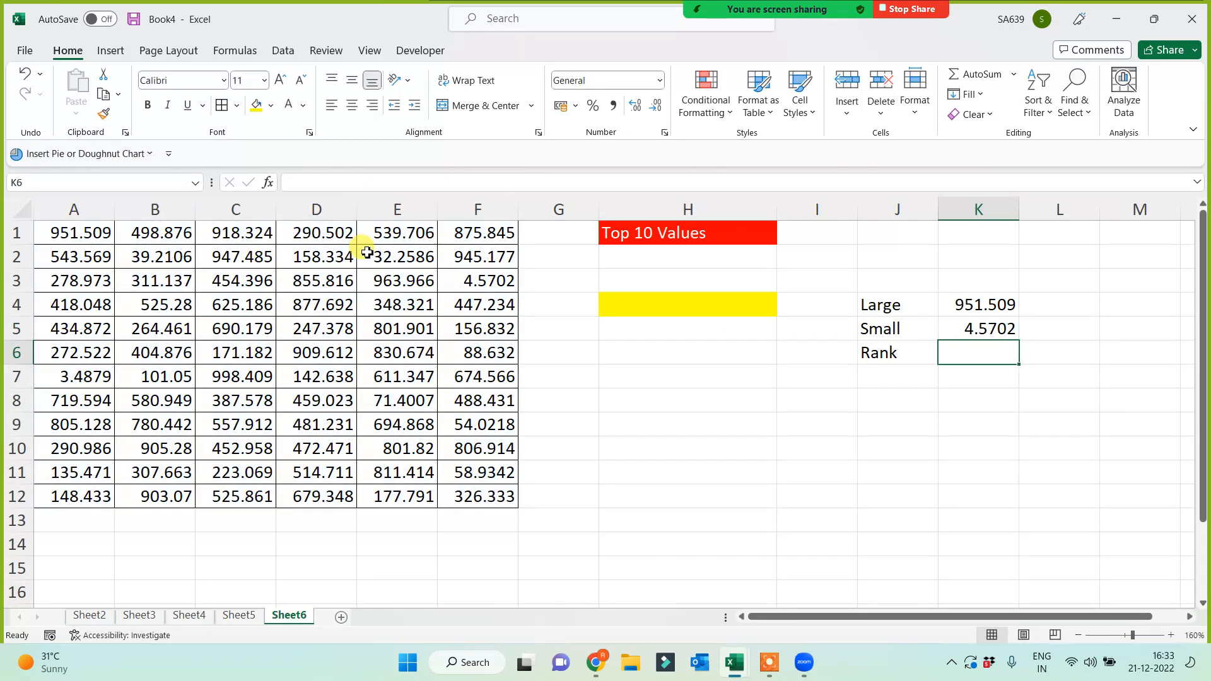
Change the k argument of the SMALL formula in K5 to 3 for the third-smallest value
left_click(971, 325)
left_click(370, 182)
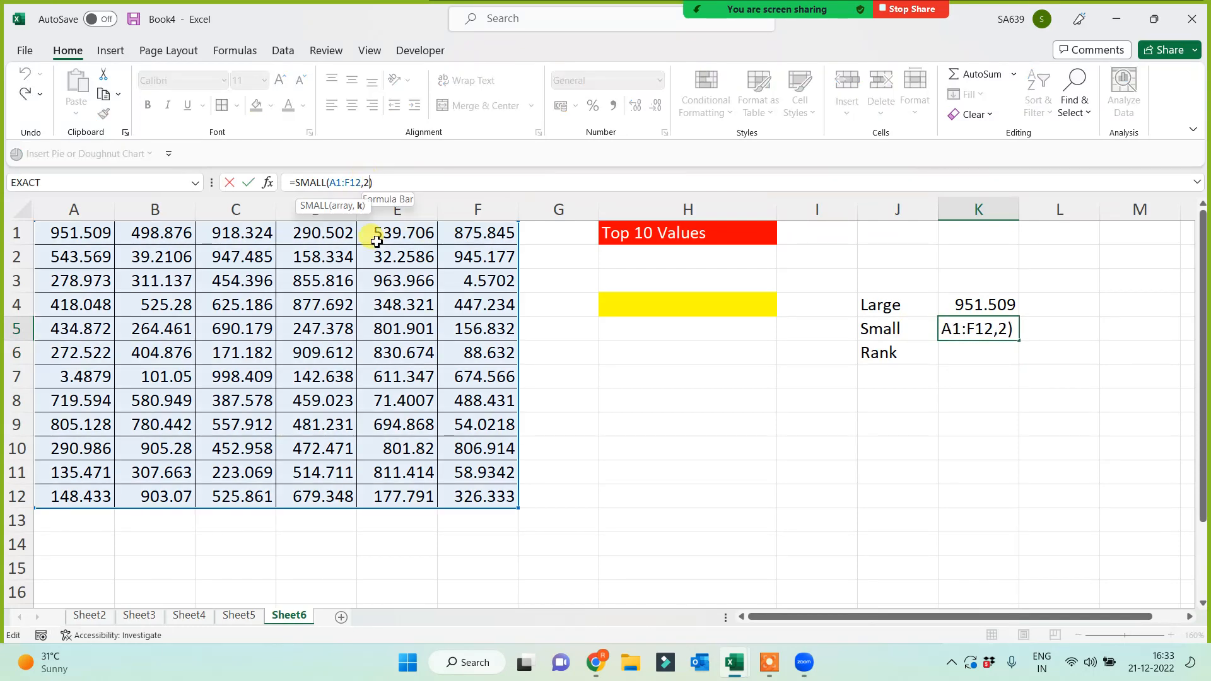
key("BackSpace")
type("3")
key("Return")
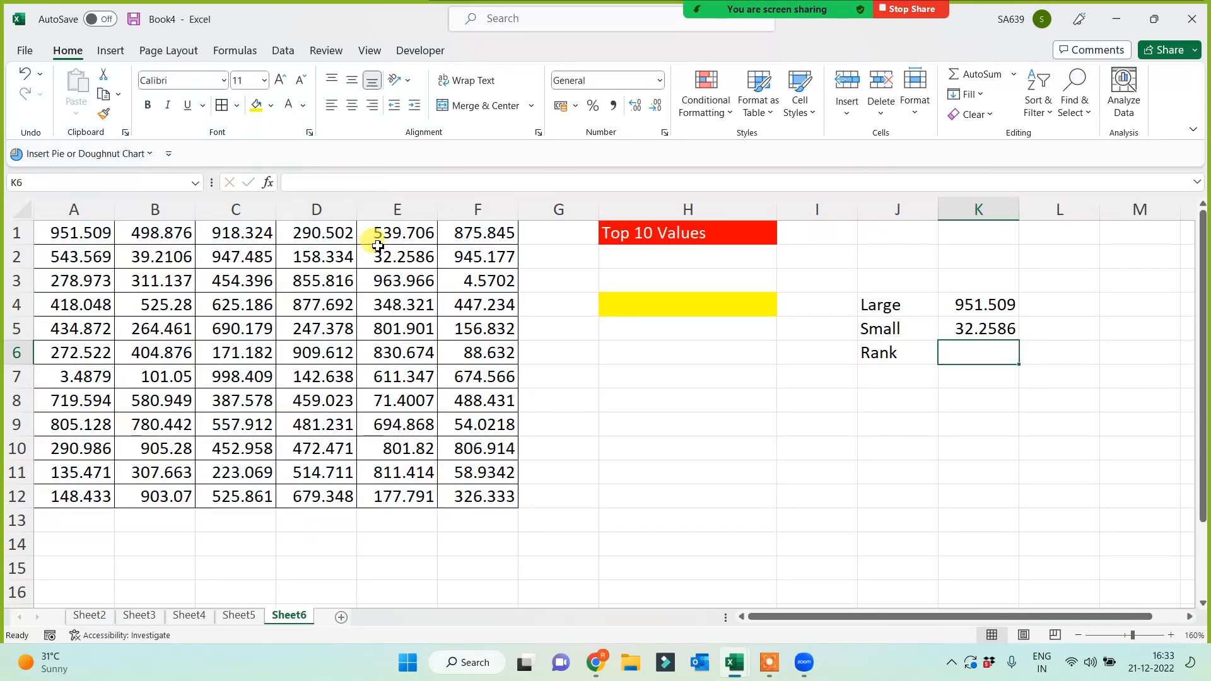
Apply a yellow fill to the Large, Small and Rank labels in J4:J6
left_click(894, 305)
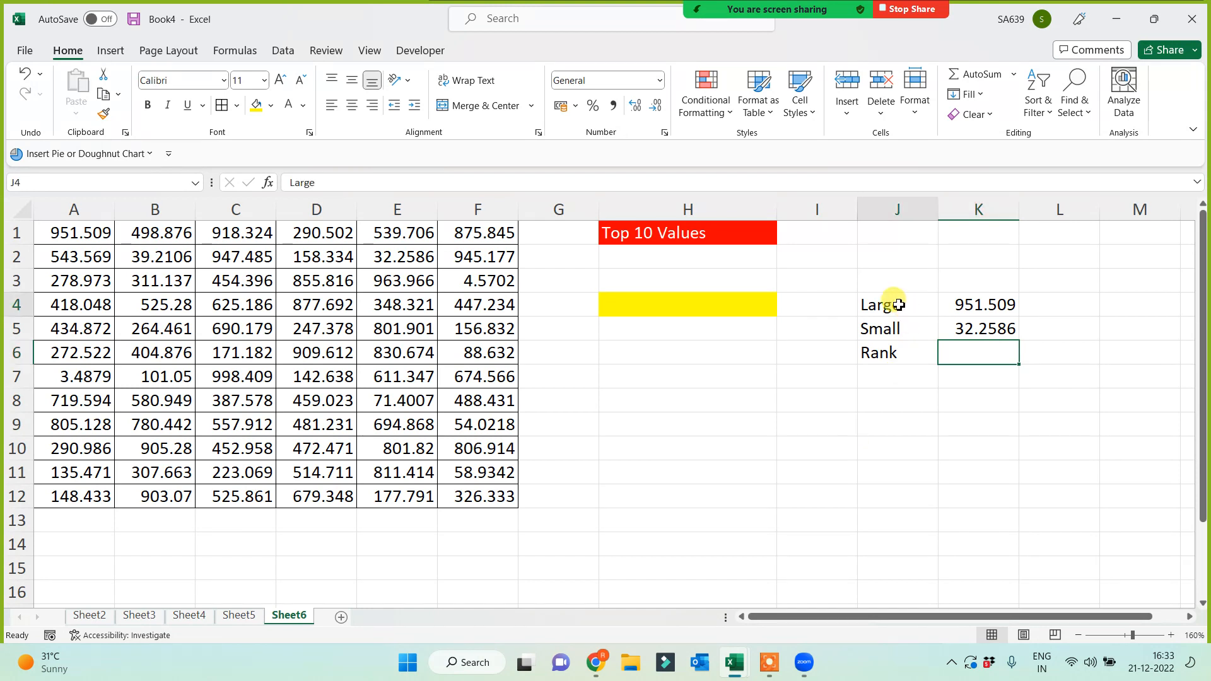
left_click_drag(894, 305, 896, 330)
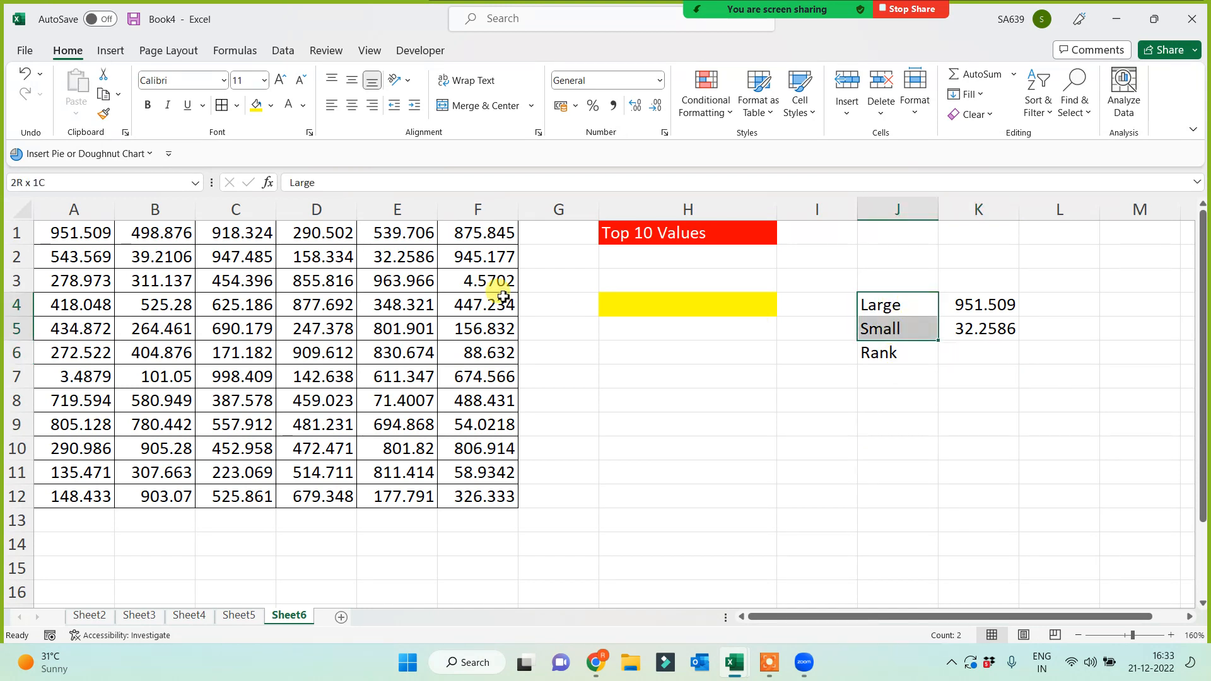
left_click(257, 108)
left_click(954, 474)
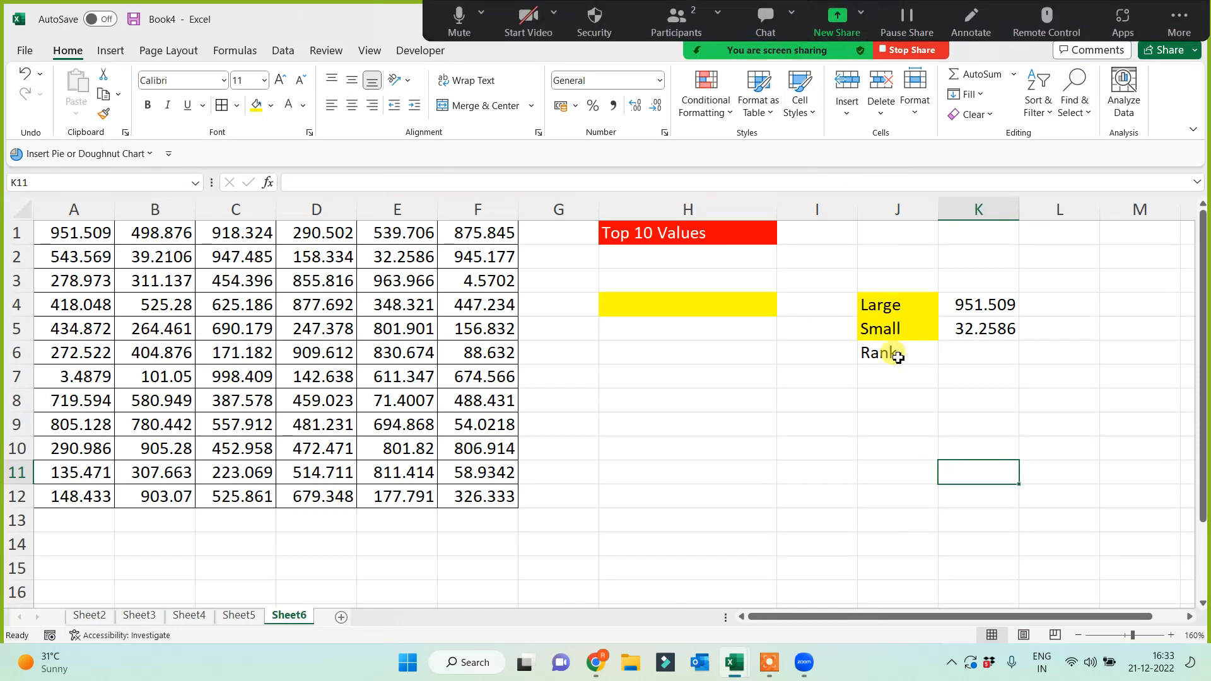
left_click(893, 353)
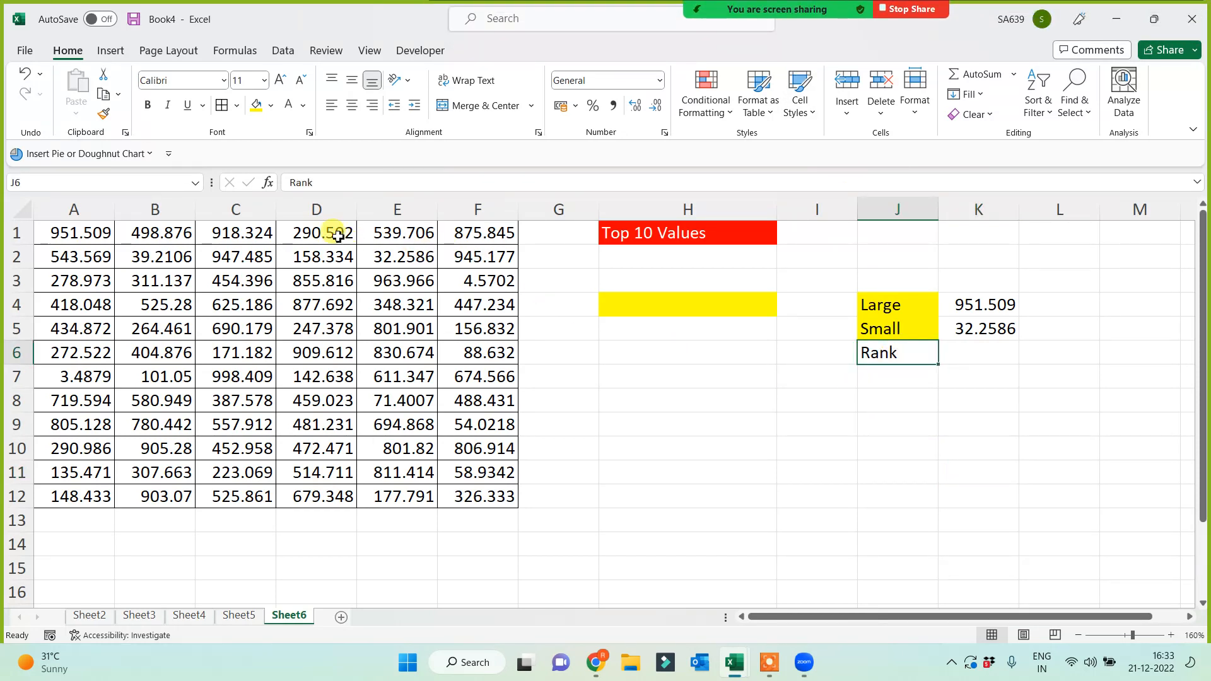
left_click(255, 111)
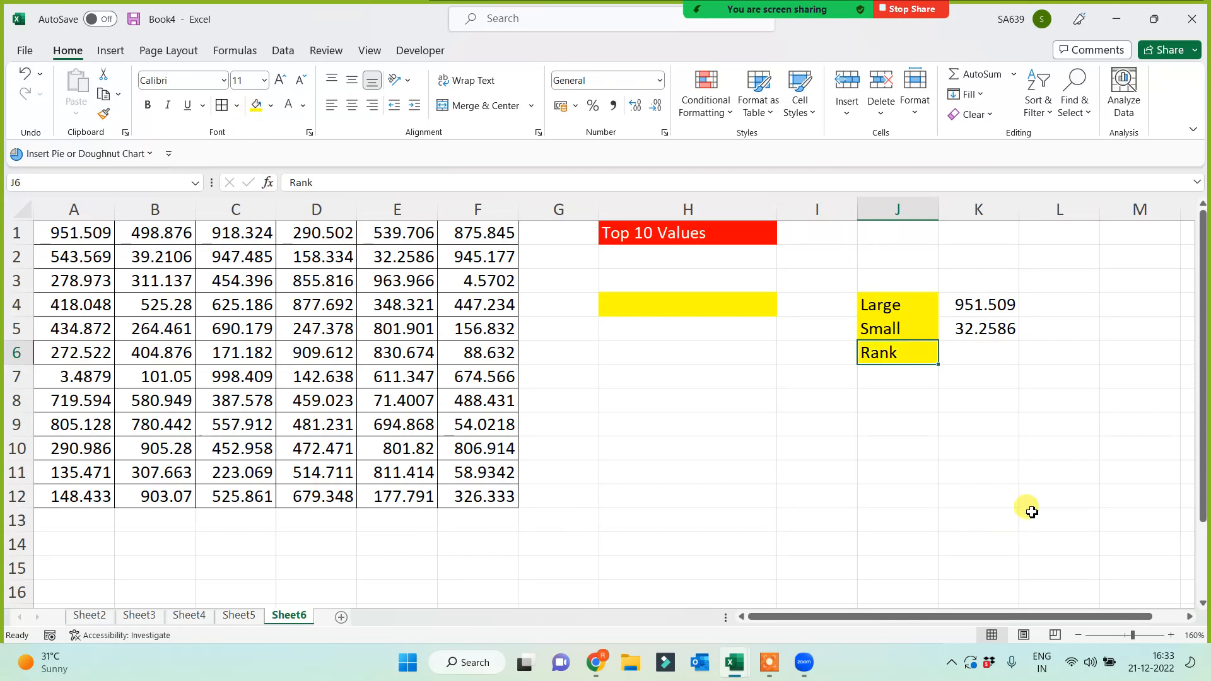
left_click(978, 352)
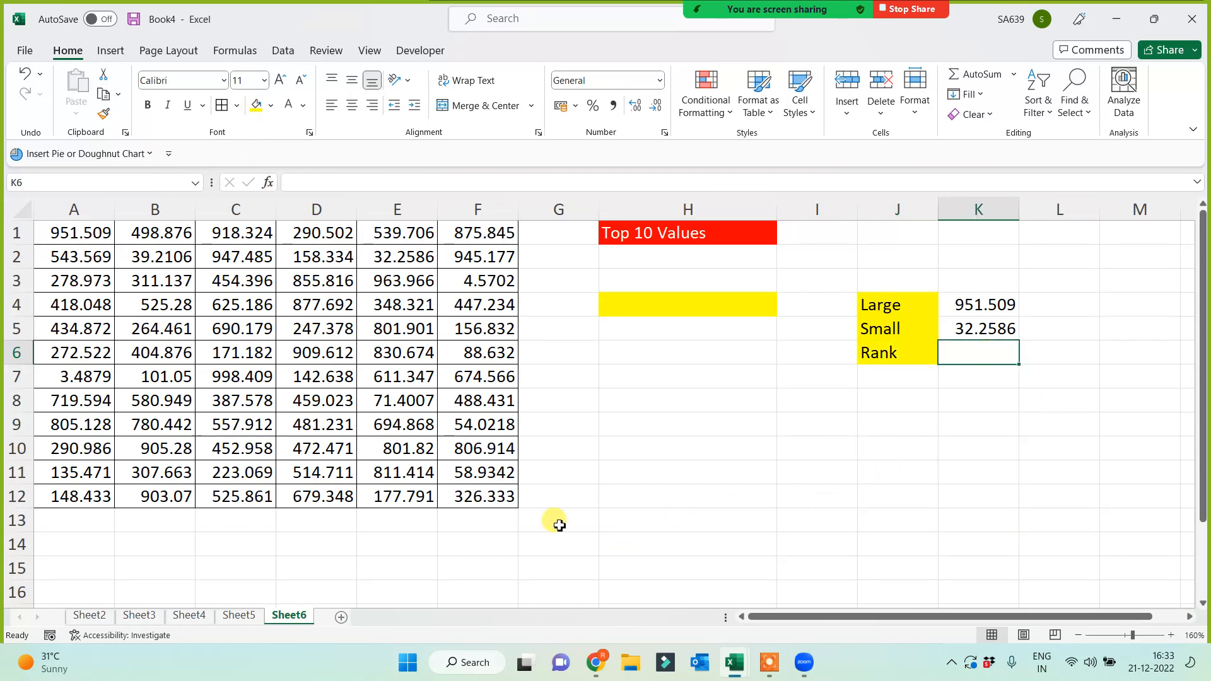
Fill cell C2 with yellow and enter =RANK(C2,A1:F12) in K6 to return that value's rank in the data range
left_click(224, 256)
left_click(255, 107)
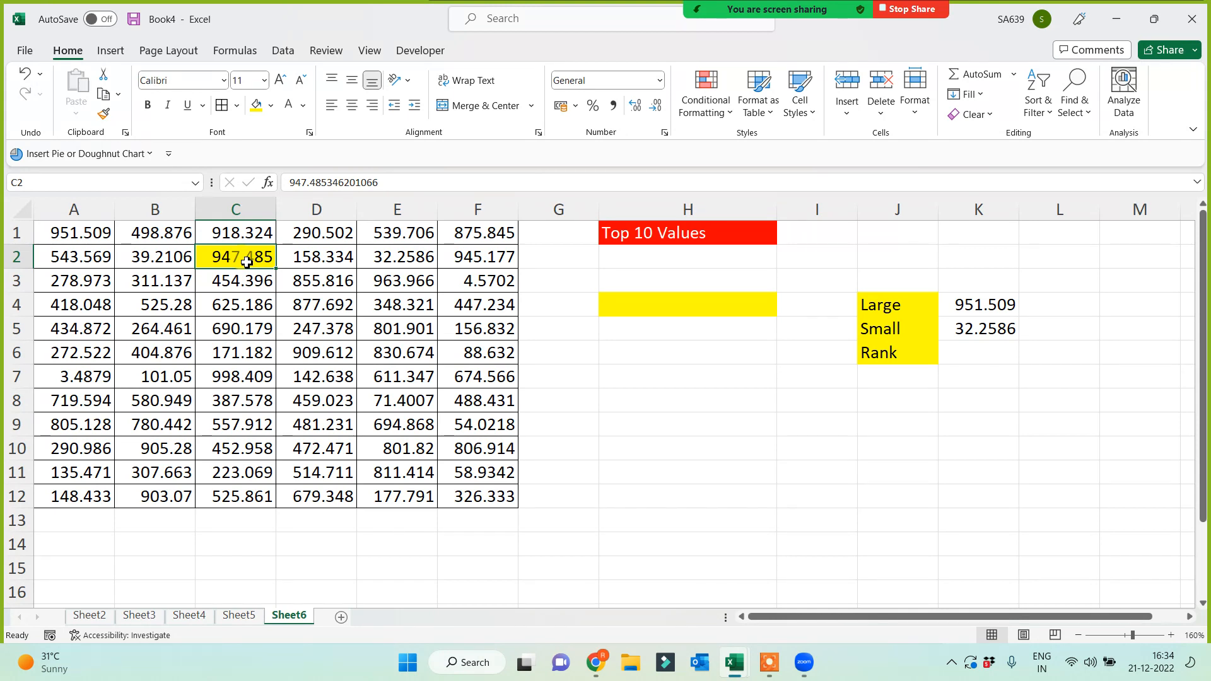
left_click(951, 353)
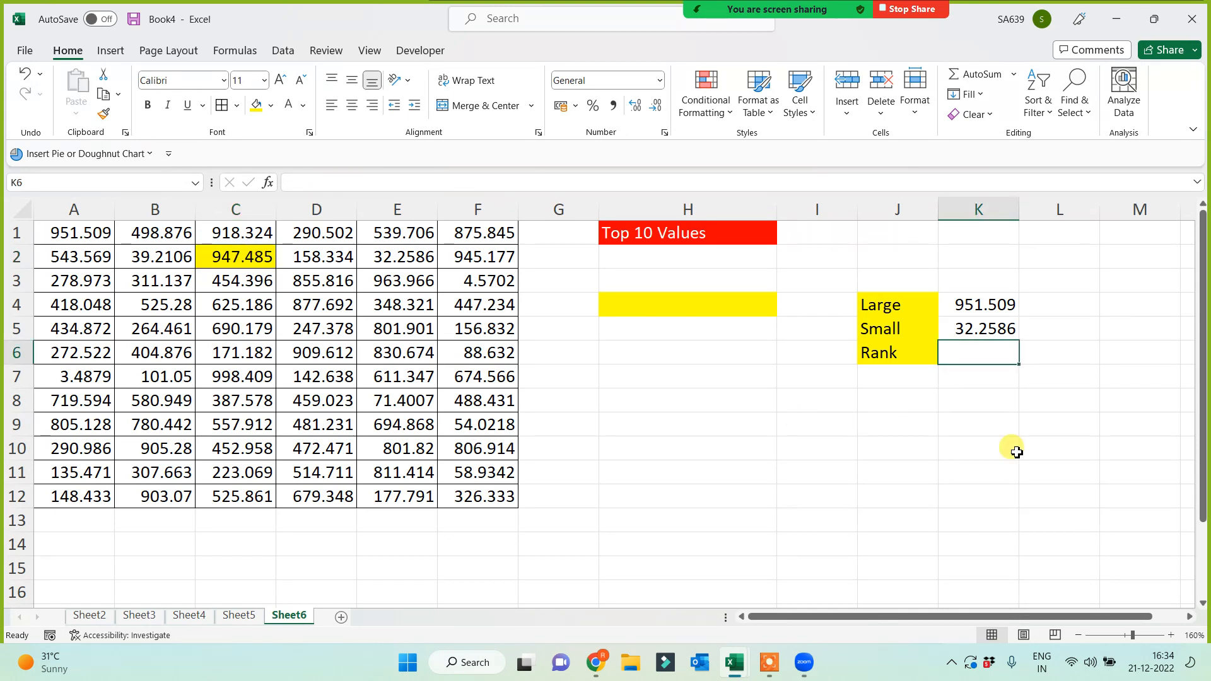
type("=rand")
key("BackSpace")
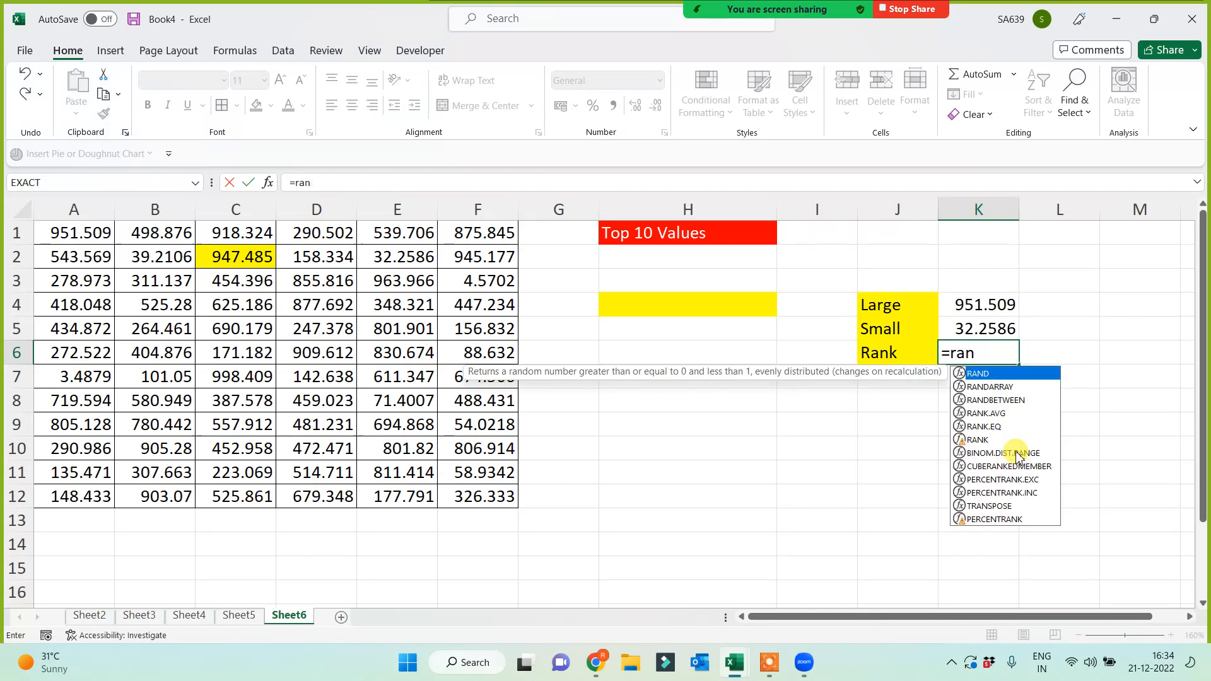
type("k(")
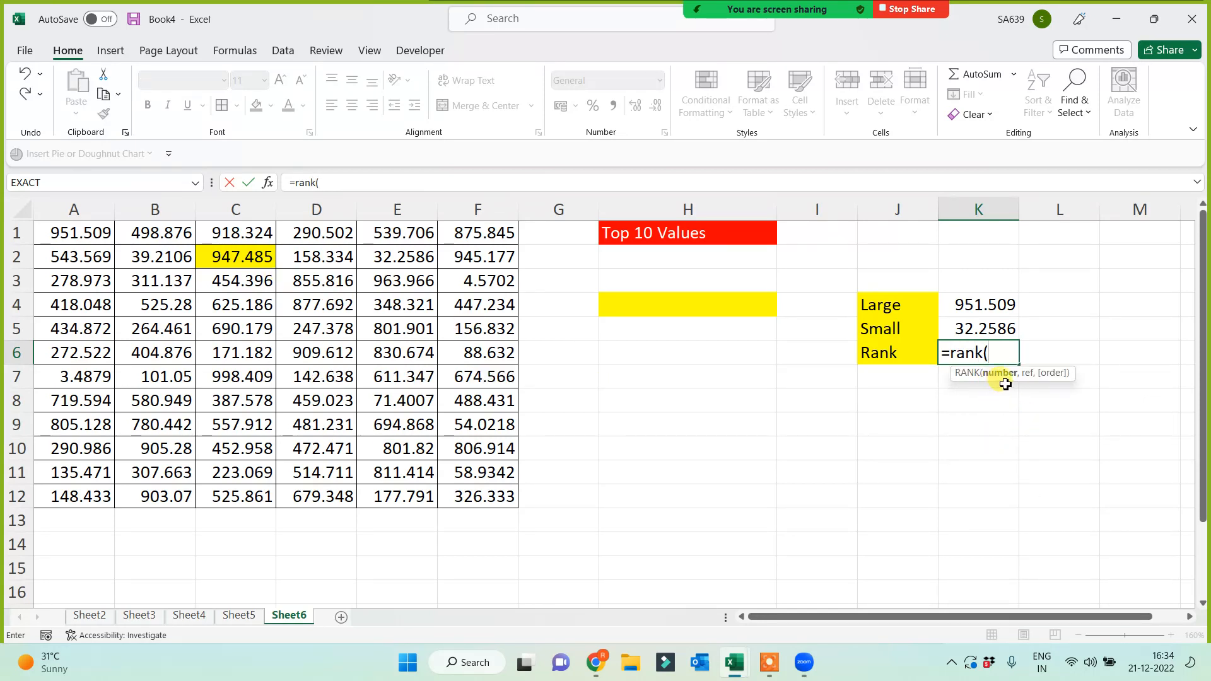
left_click(240, 257)
type(",")
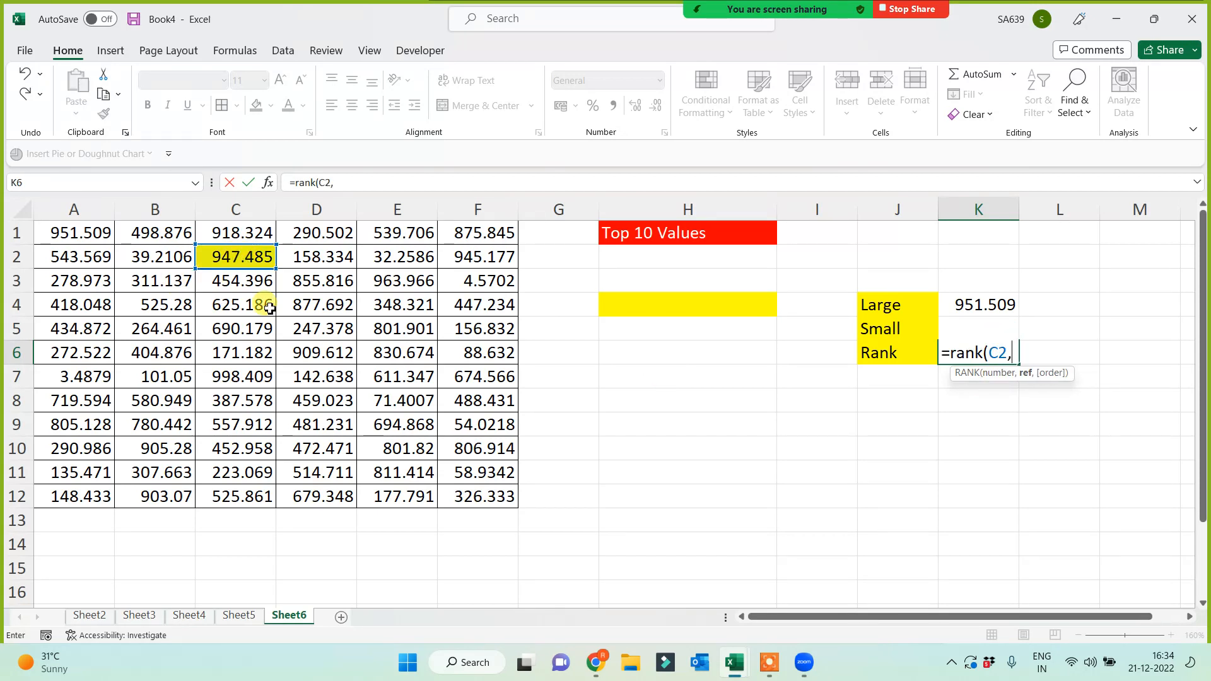
left_click_drag(51, 224, 468, 502)
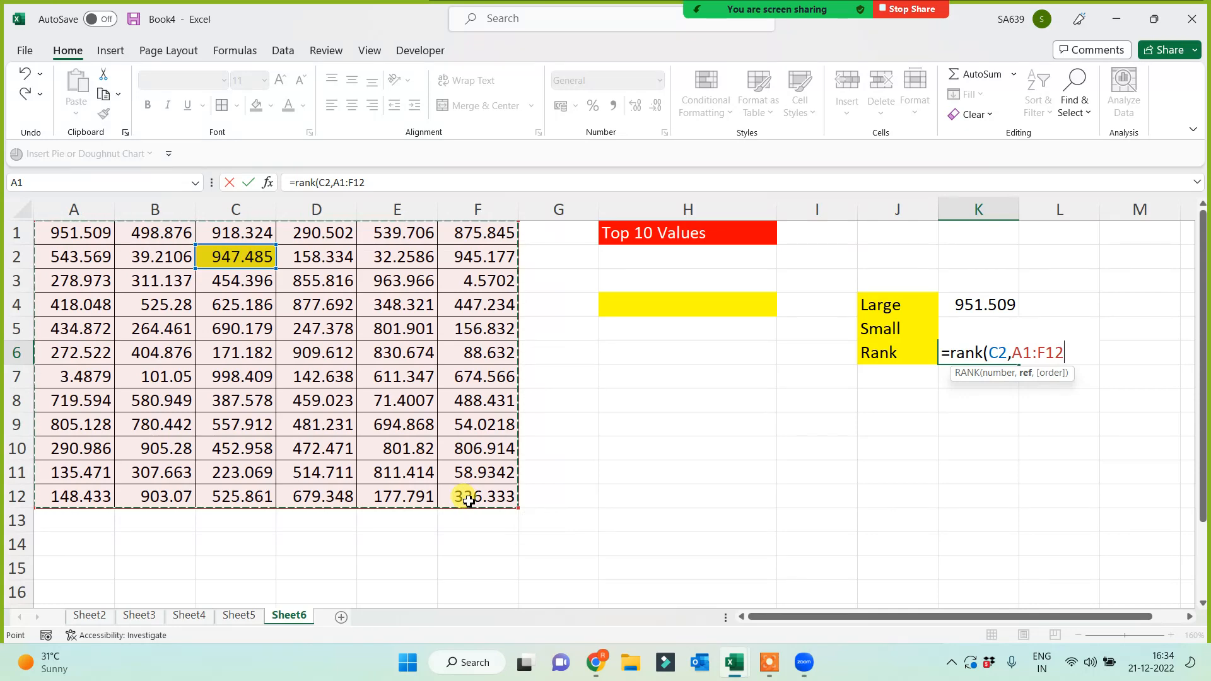
type(")")
key("Return")
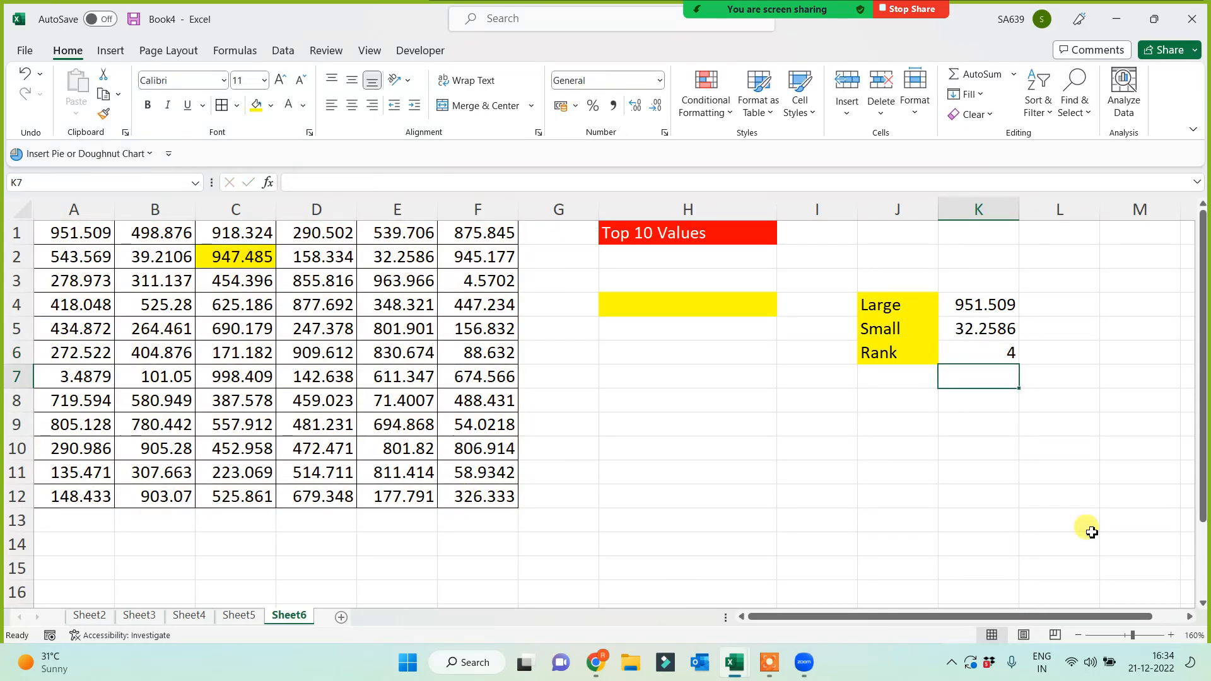
left_click(958, 351)
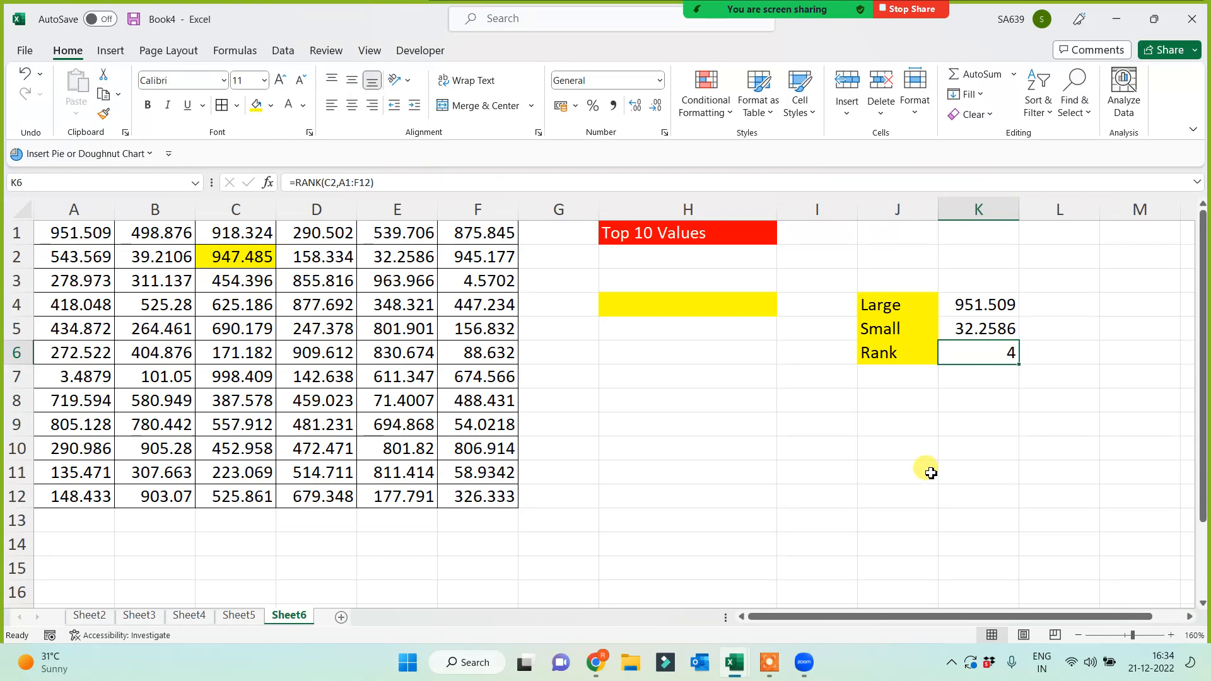
Enter 1 in G4 and fill the series down to 10 in G13 beside the Top 10 Values column
left_click(667, 239)
left_click(659, 282)
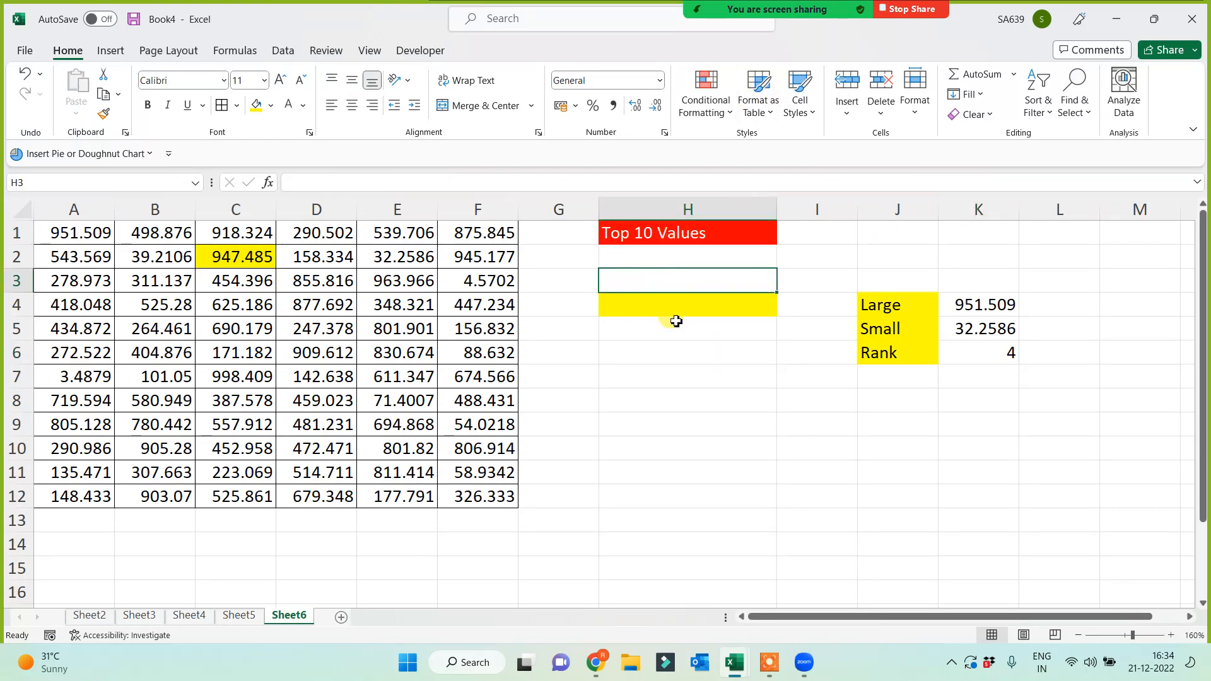
left_click(676, 307)
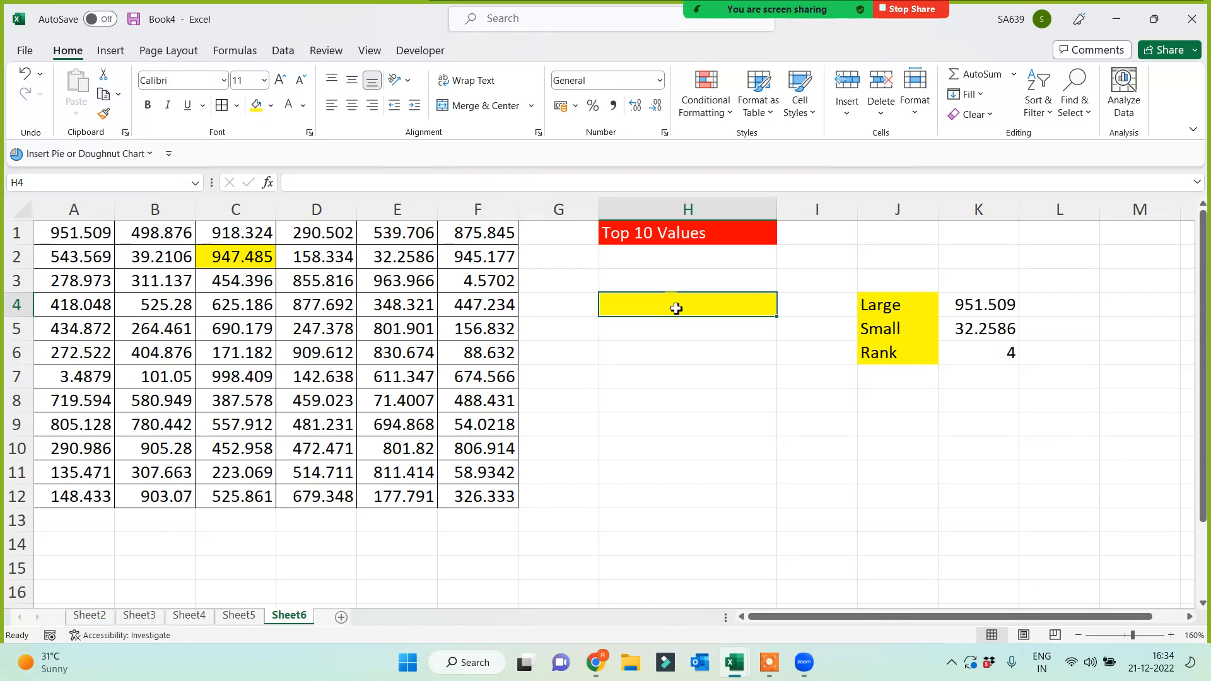
left_click(554, 315)
type("1")
left_click(575, 378)
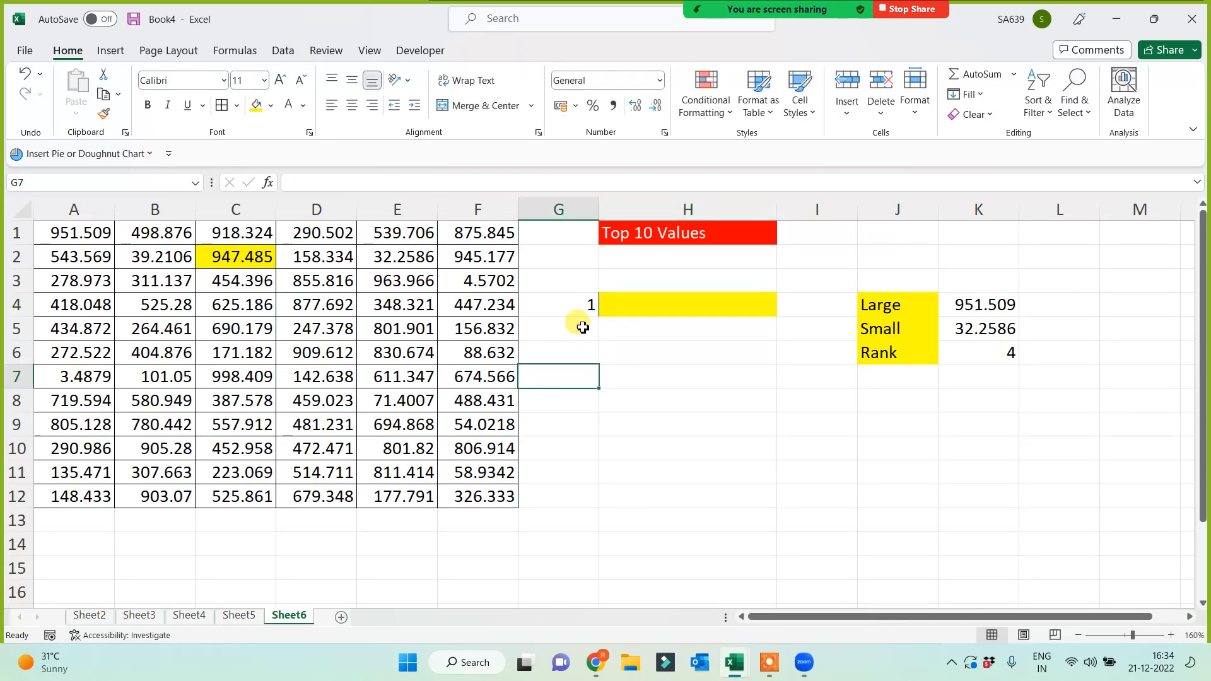
left_click(576, 306)
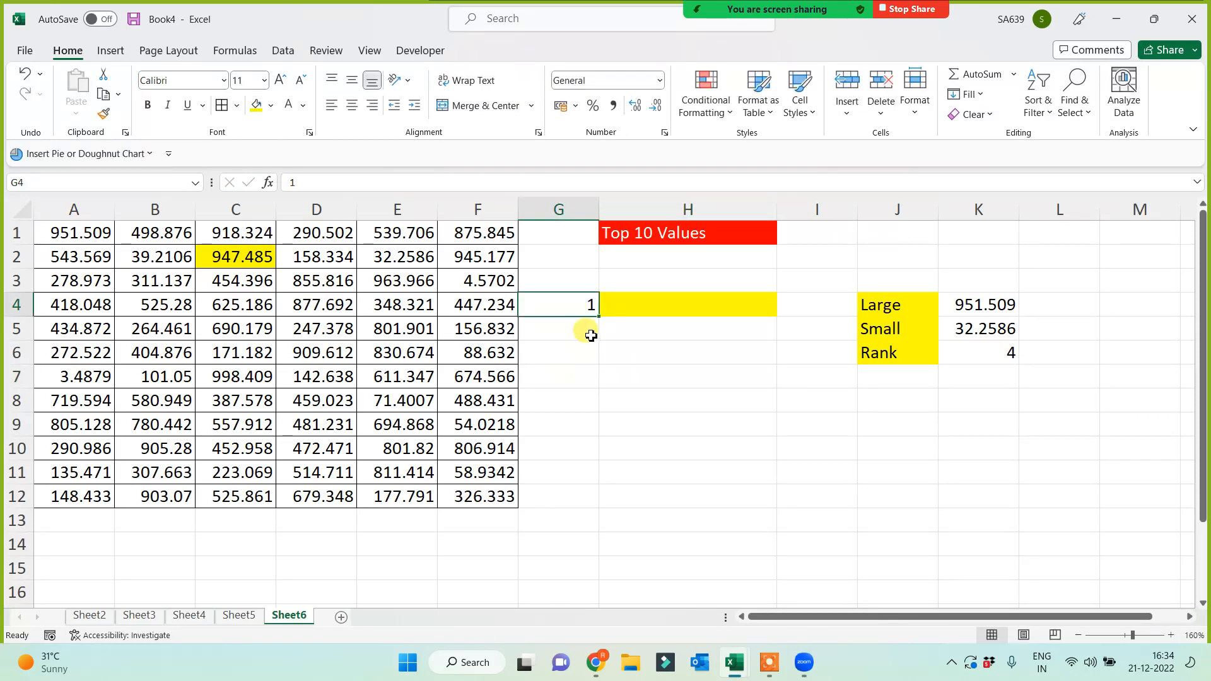
left_click_drag(599, 317, 597, 525)
left_click(700, 486)
Enter =LARGE($A$1:$F$12,G4) in H4 and copy the formula down to H13
left_click(692, 259)
left_click(687, 306)
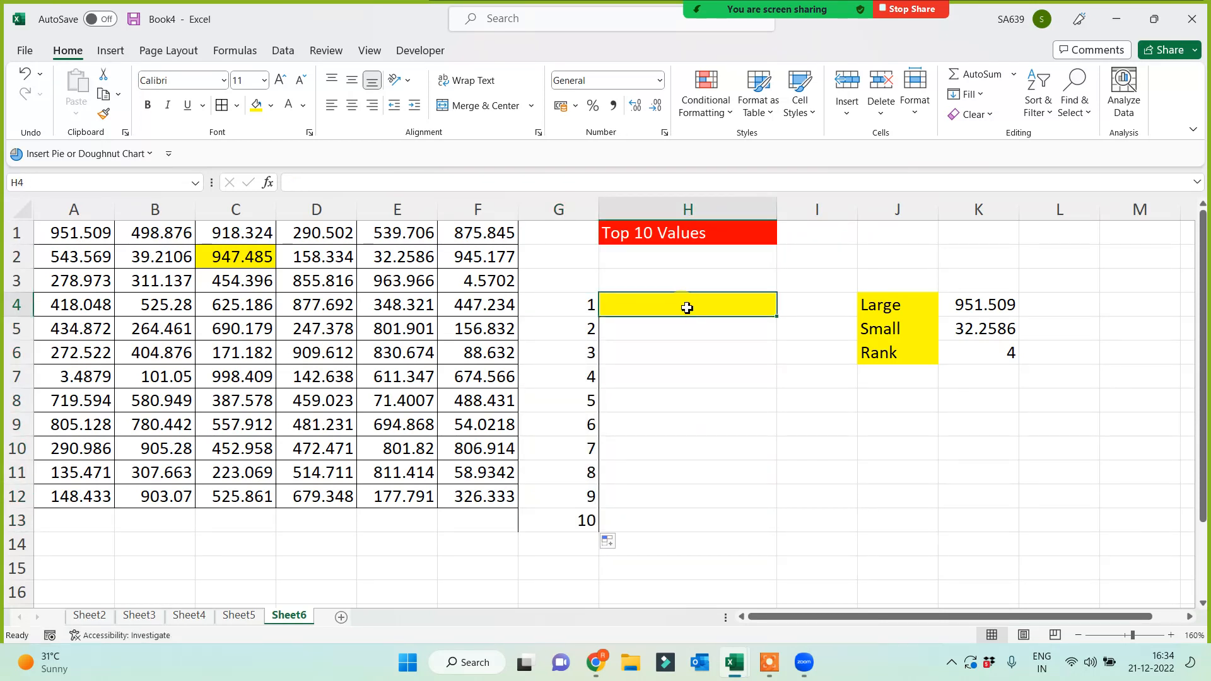
type("=-")
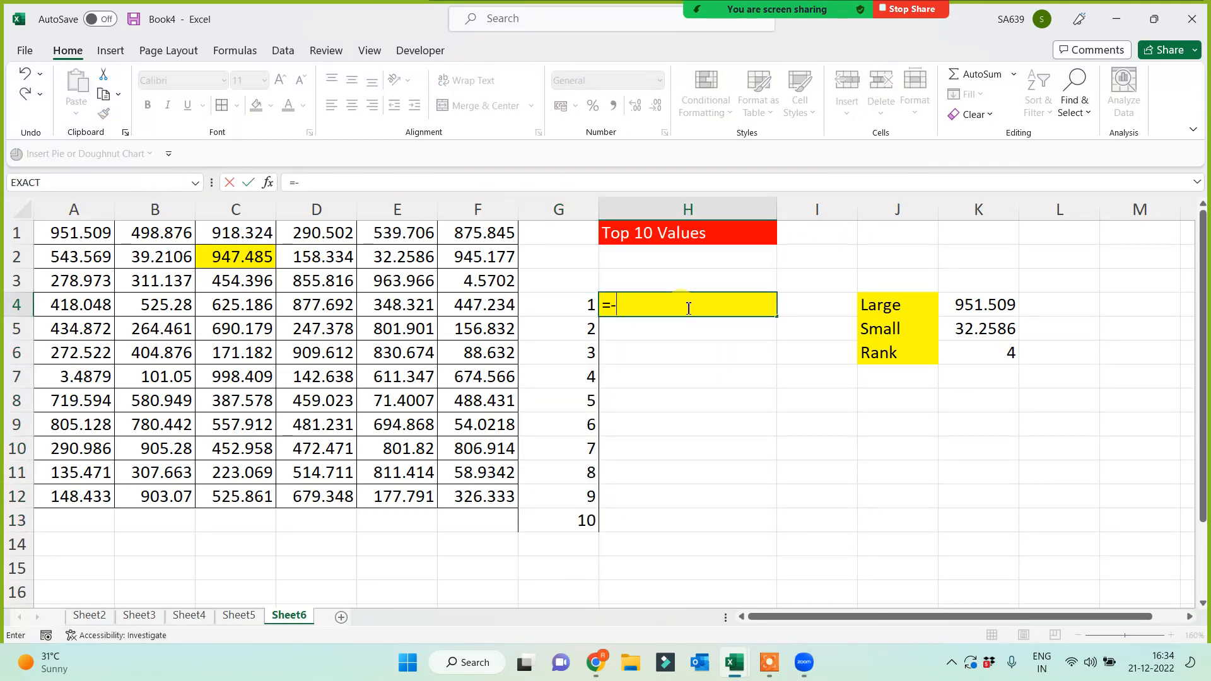
key("BackSpace")
type("large")
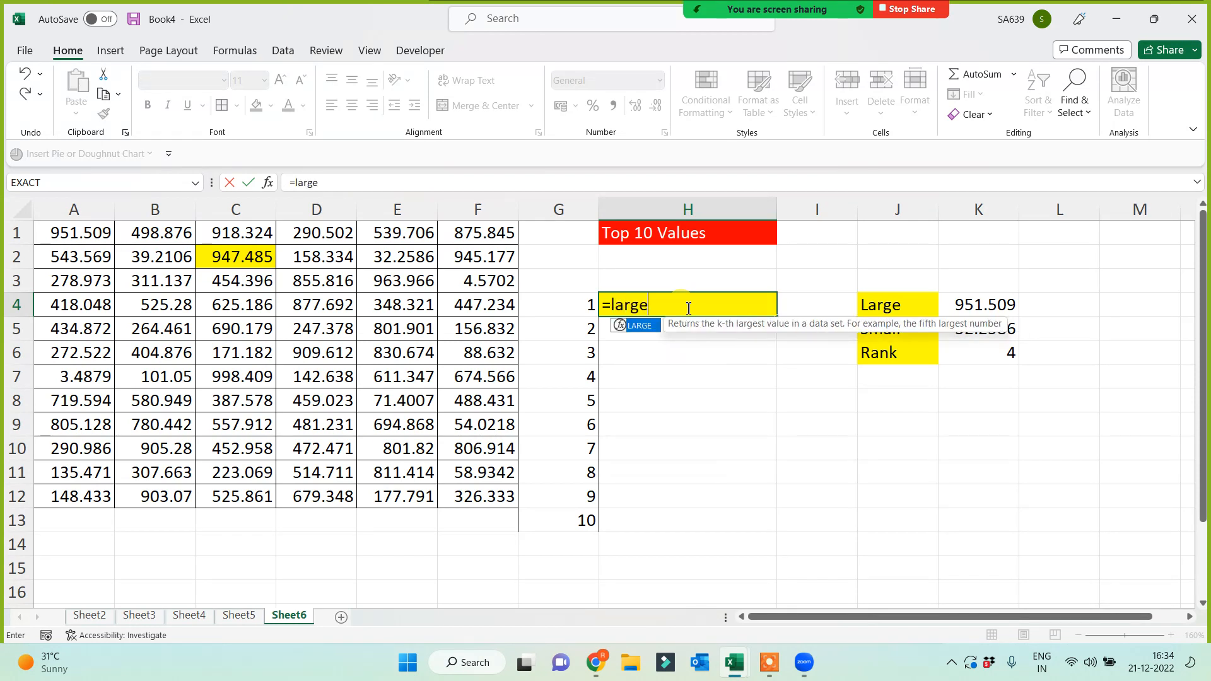
type("(")
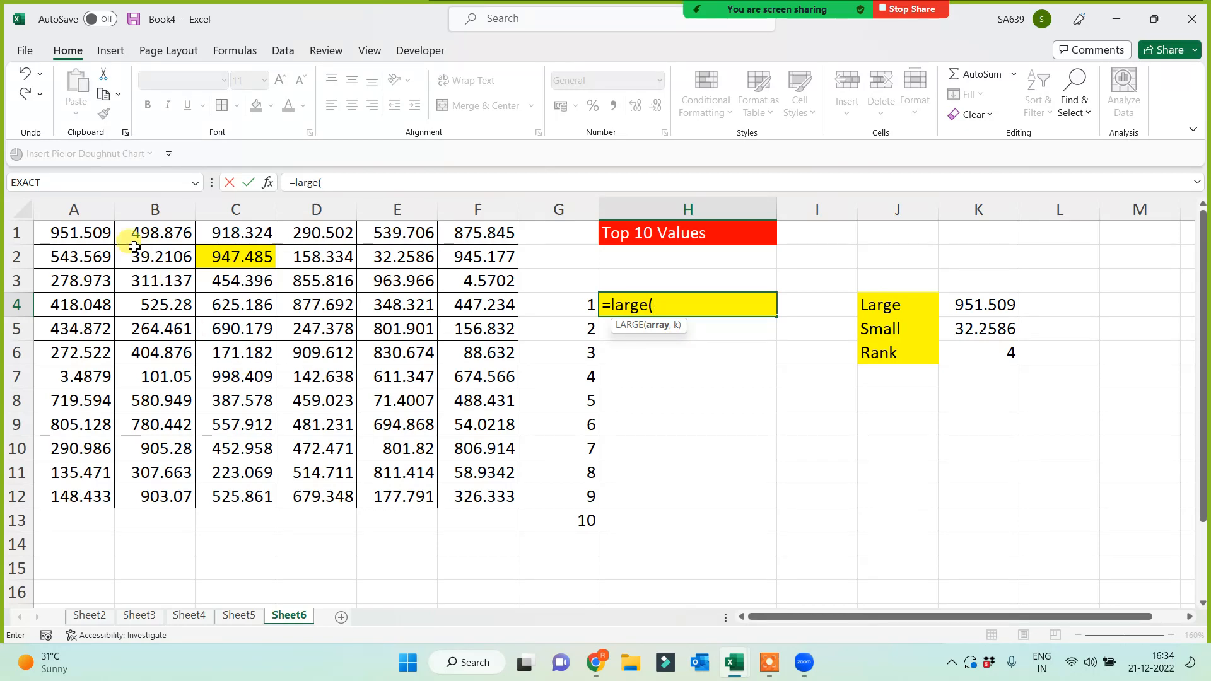
left_click_drag(53, 233, 481, 498)
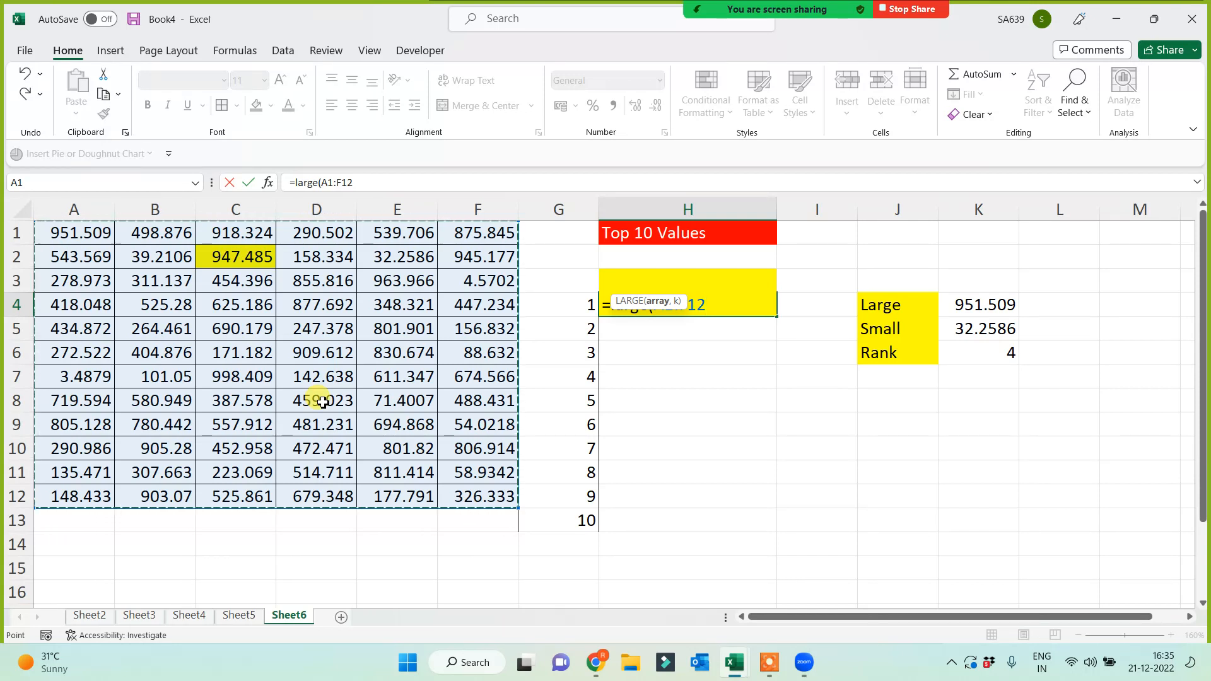
key("F4")
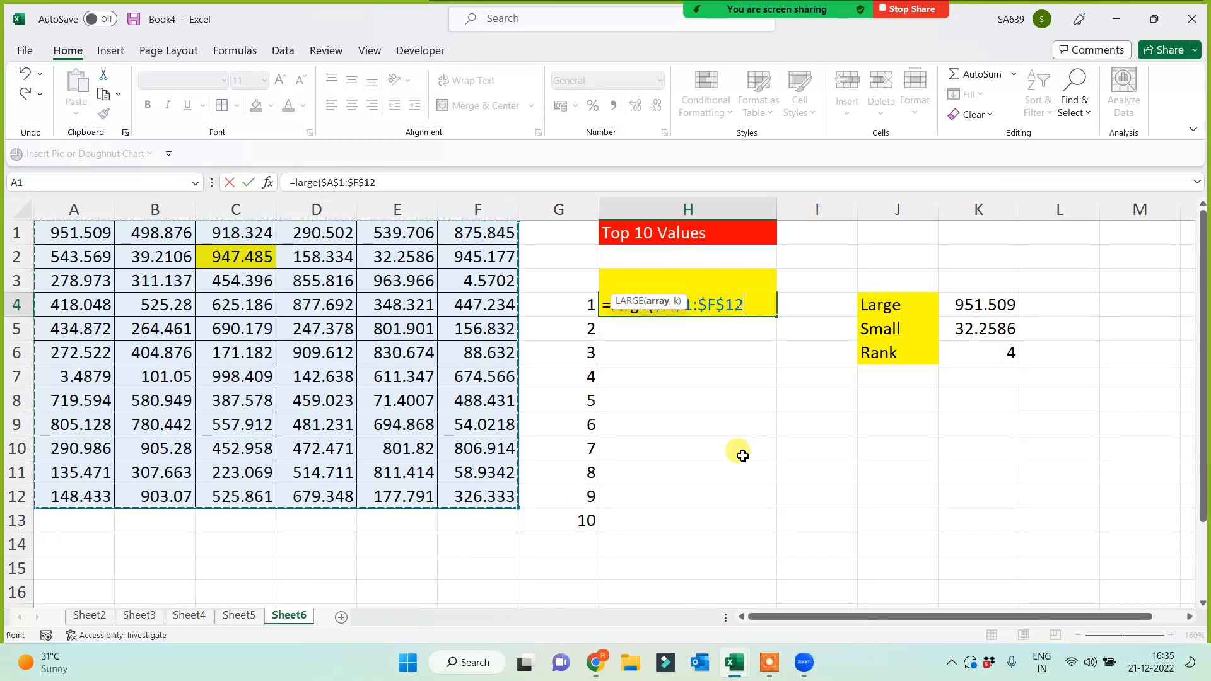
type(",")
left_click(576, 304)
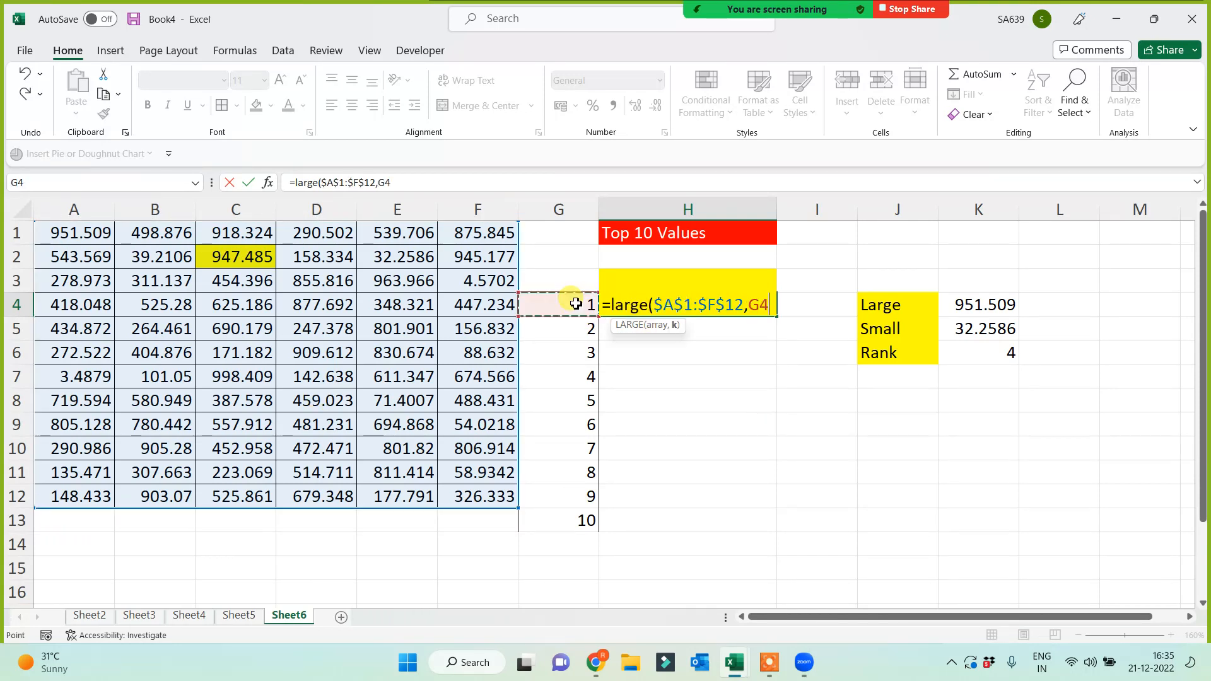
key("Return")
key("Up")
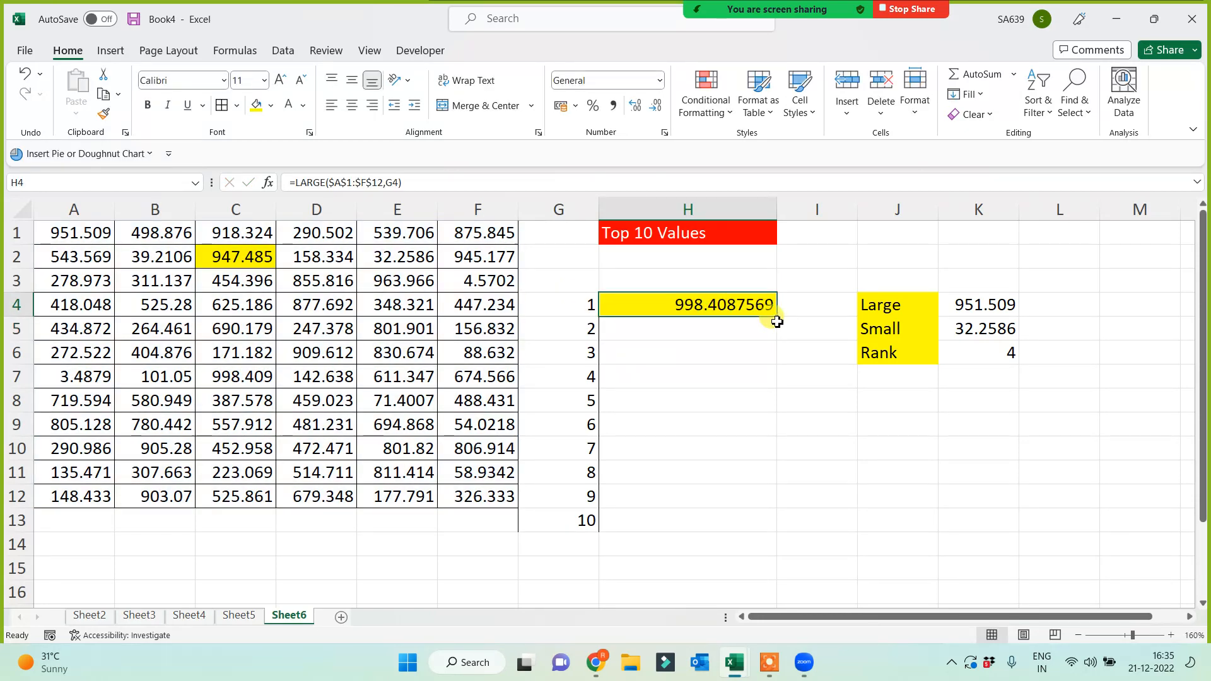
left_click_drag(778, 320, 729, 521)
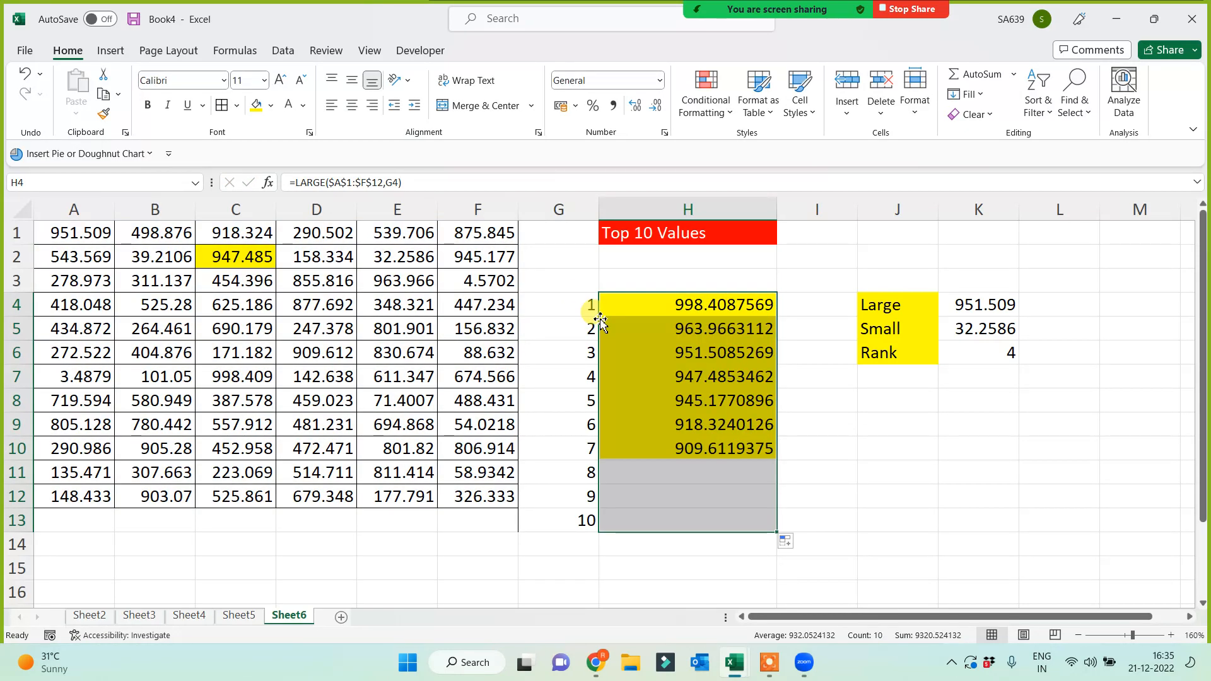
Clear the helper numbers in G4:G13 and the copied LARGE formulas in H5:H13, keeping the formula in H4
left_click_drag(575, 304, 566, 522)
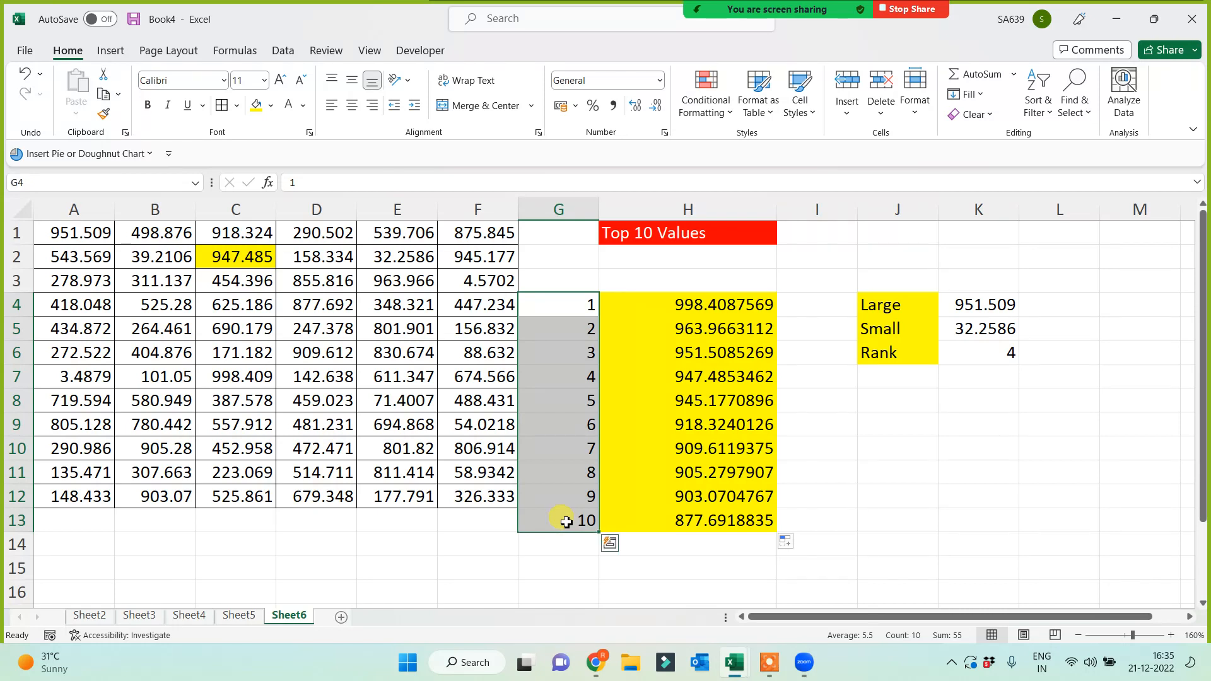
key("Delete")
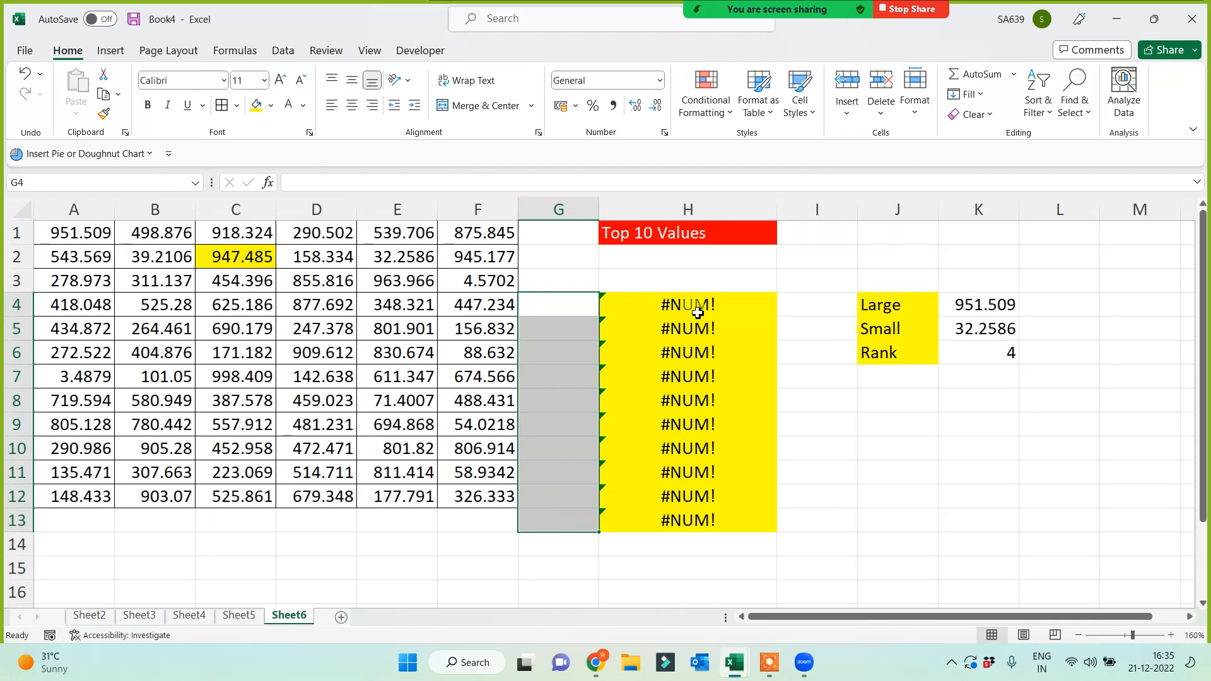
left_click(695, 309)
left_click(691, 329)
left_click_drag(691, 350, 663, 520)
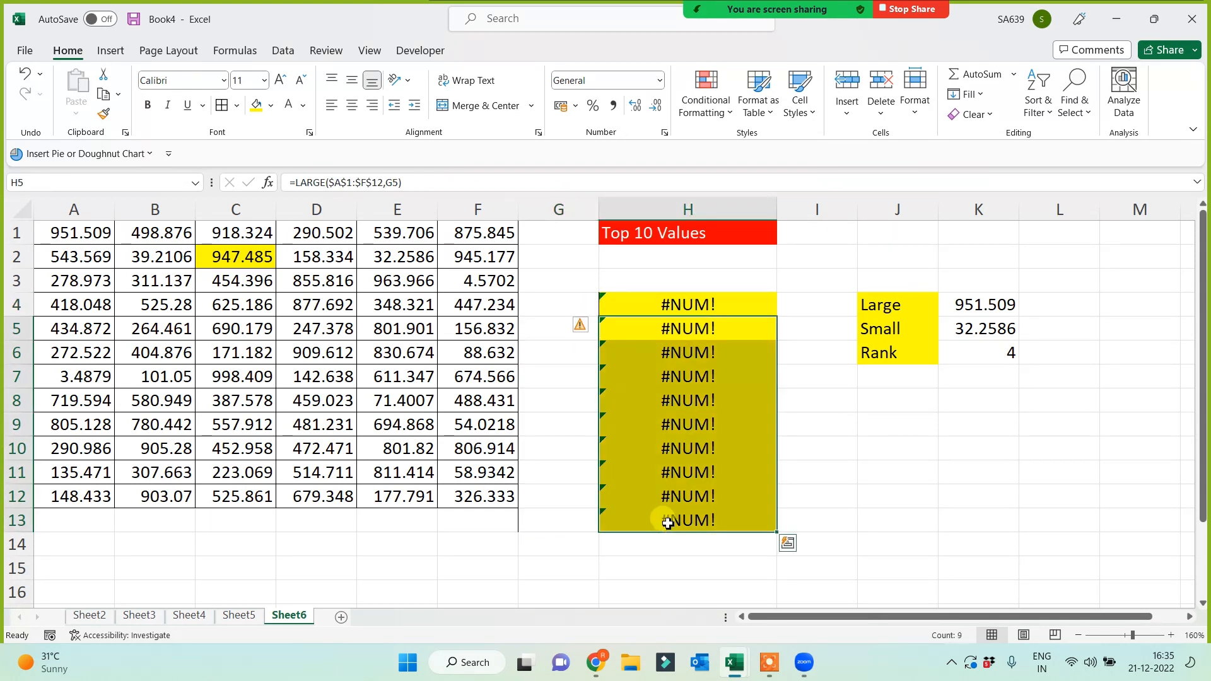
key("Delete")
Enter =ROW(A1) in I4 and copy it down to I13 to generate sequential numbers
left_click(816, 306)
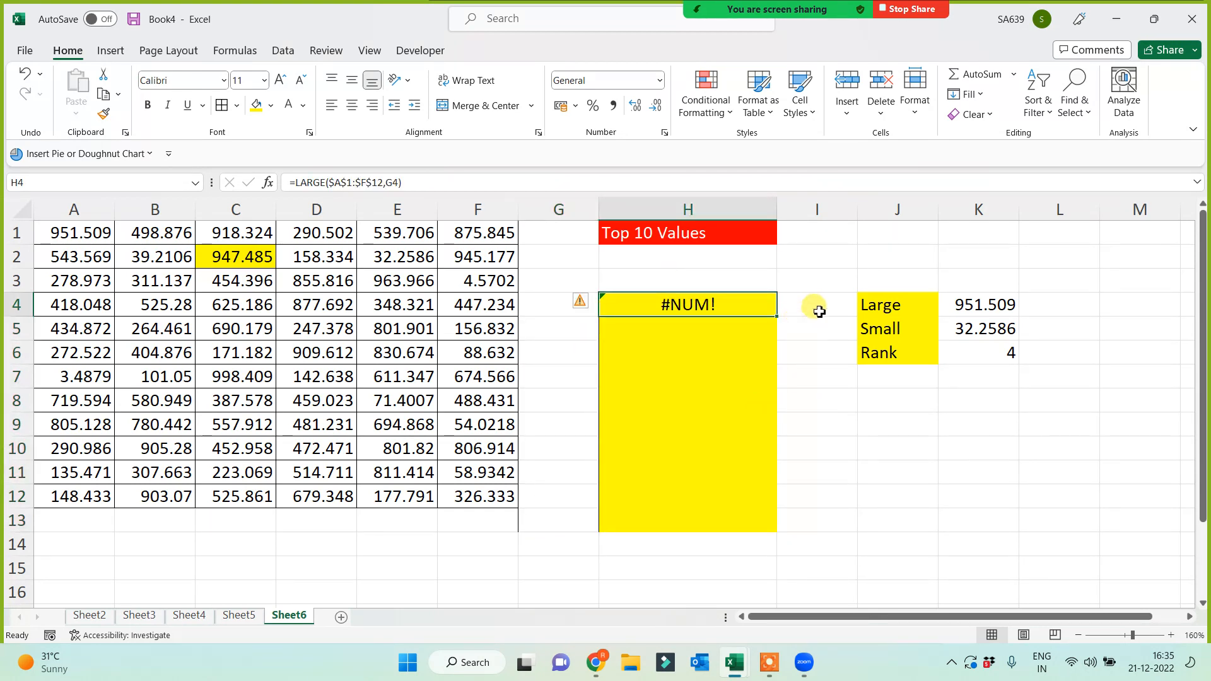
type("=row")
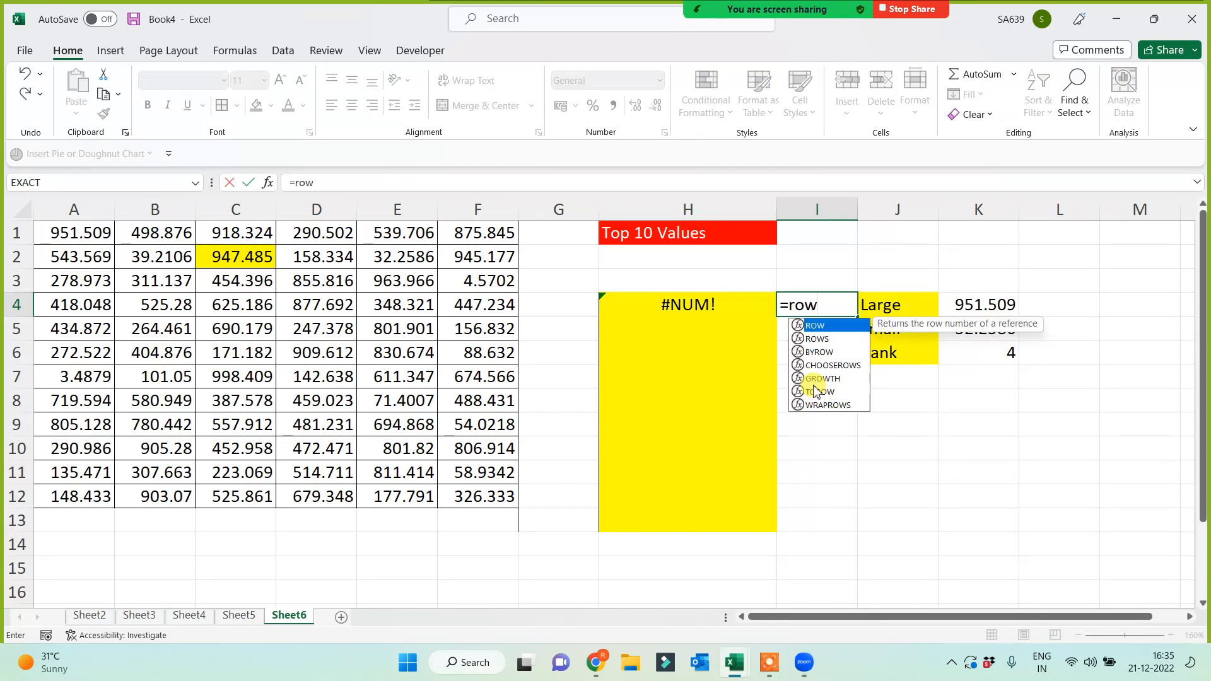
type("(a1)")
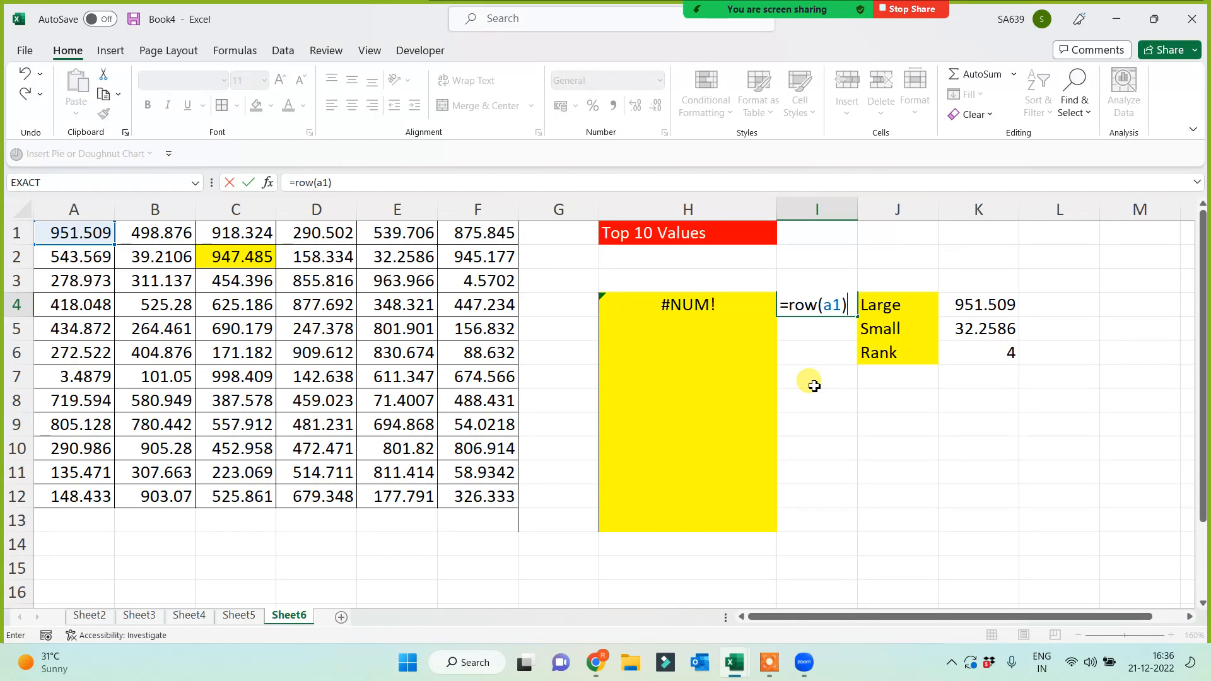
key("Return")
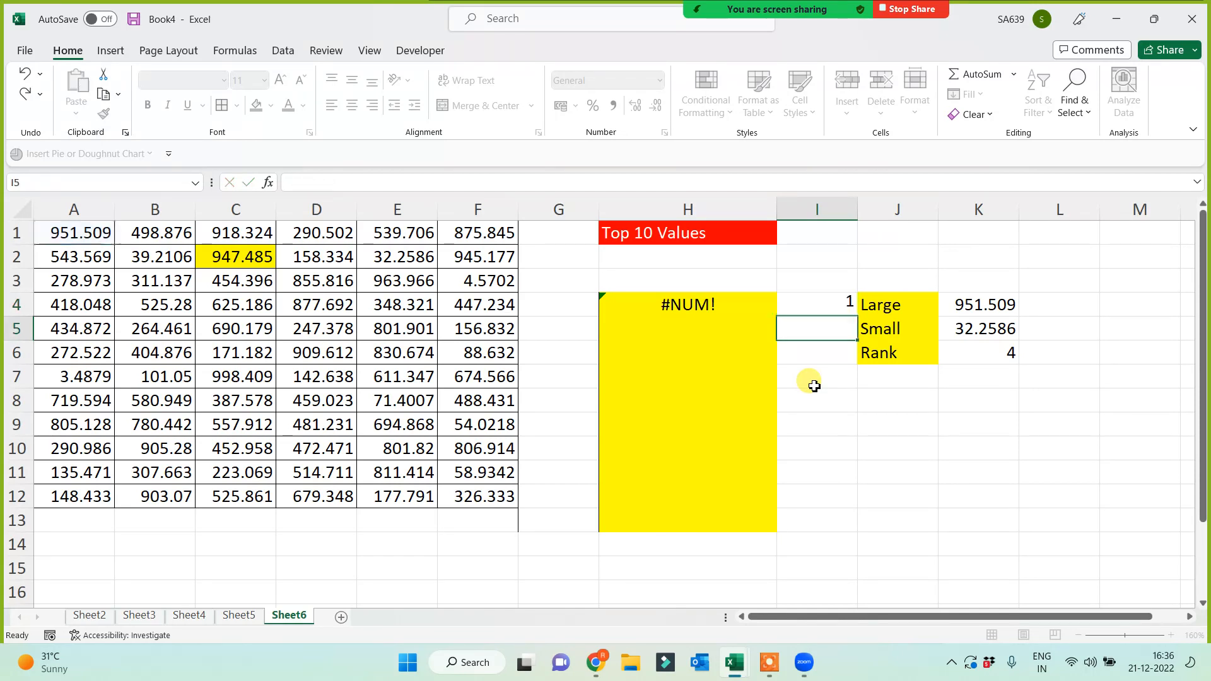
left_click(840, 307)
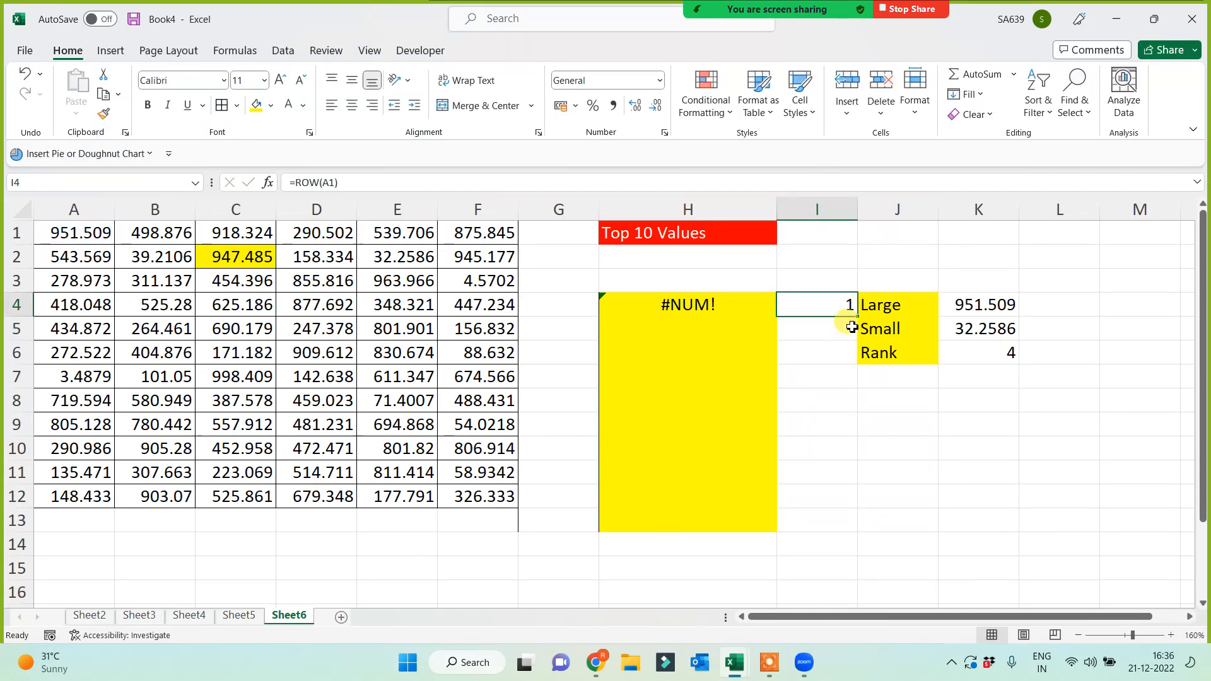
left_click_drag(856, 317, 843, 521)
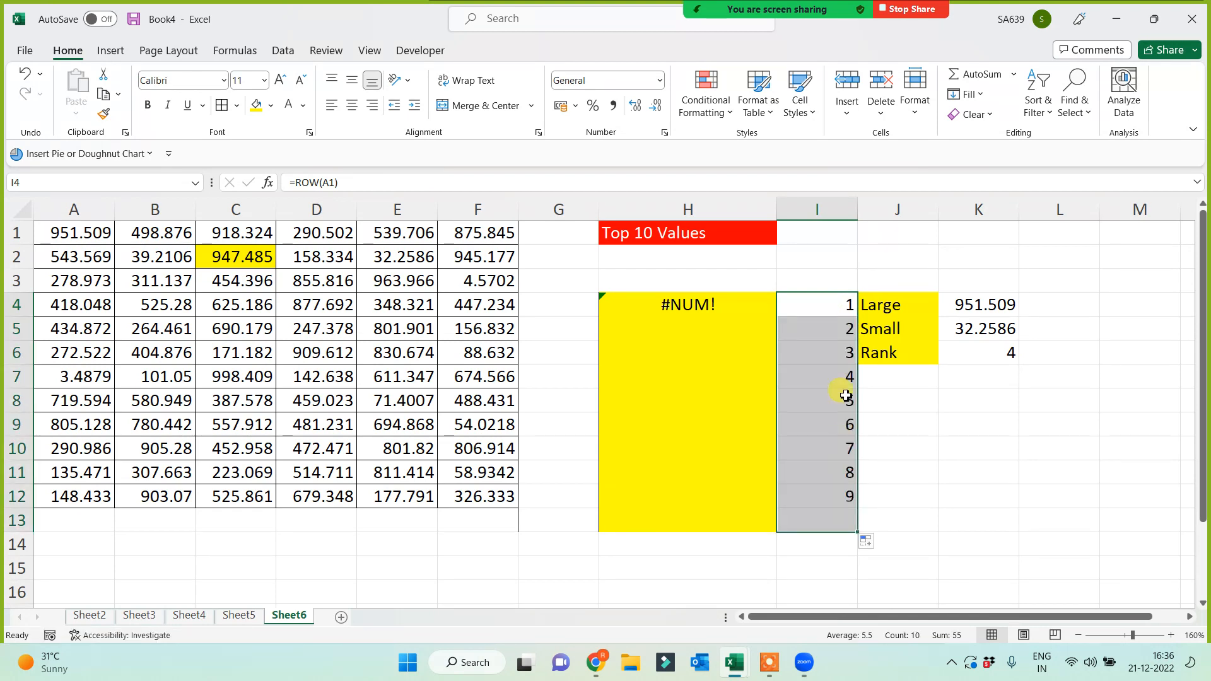
Replace the k argument G4 with ROW(A1) in the LARGE formula of cell H4
left_click(659, 309)
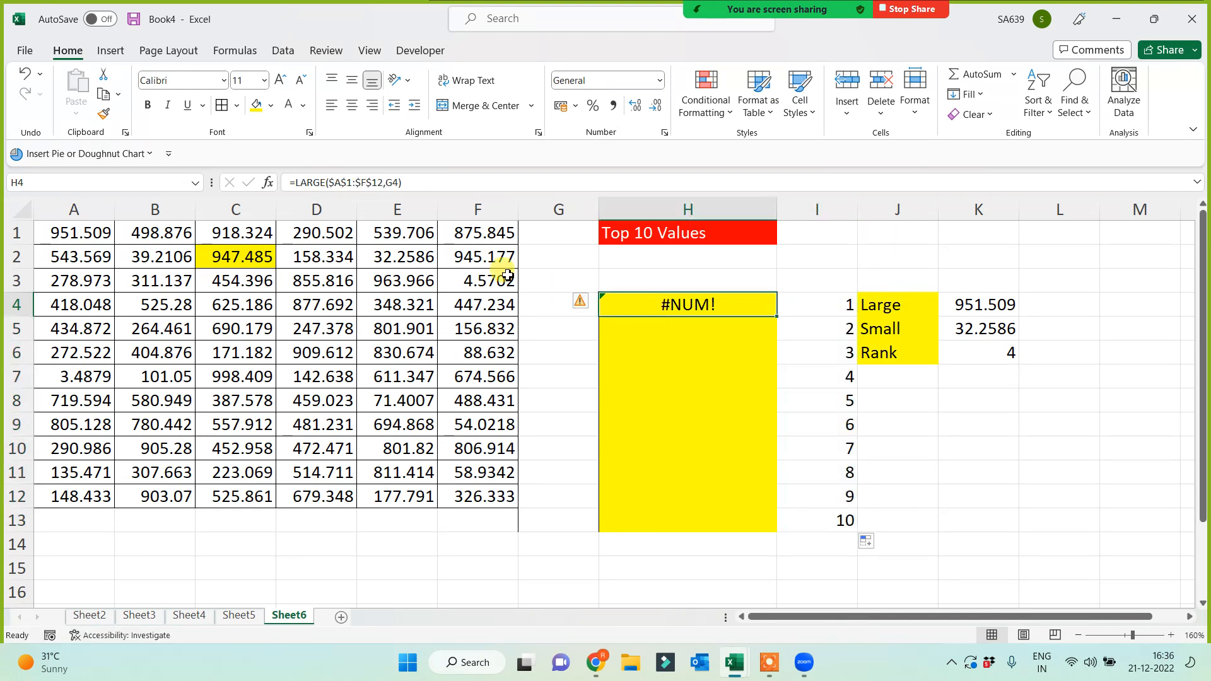
left_click(398, 182)
key("BackSpace")
key("BackSpace")
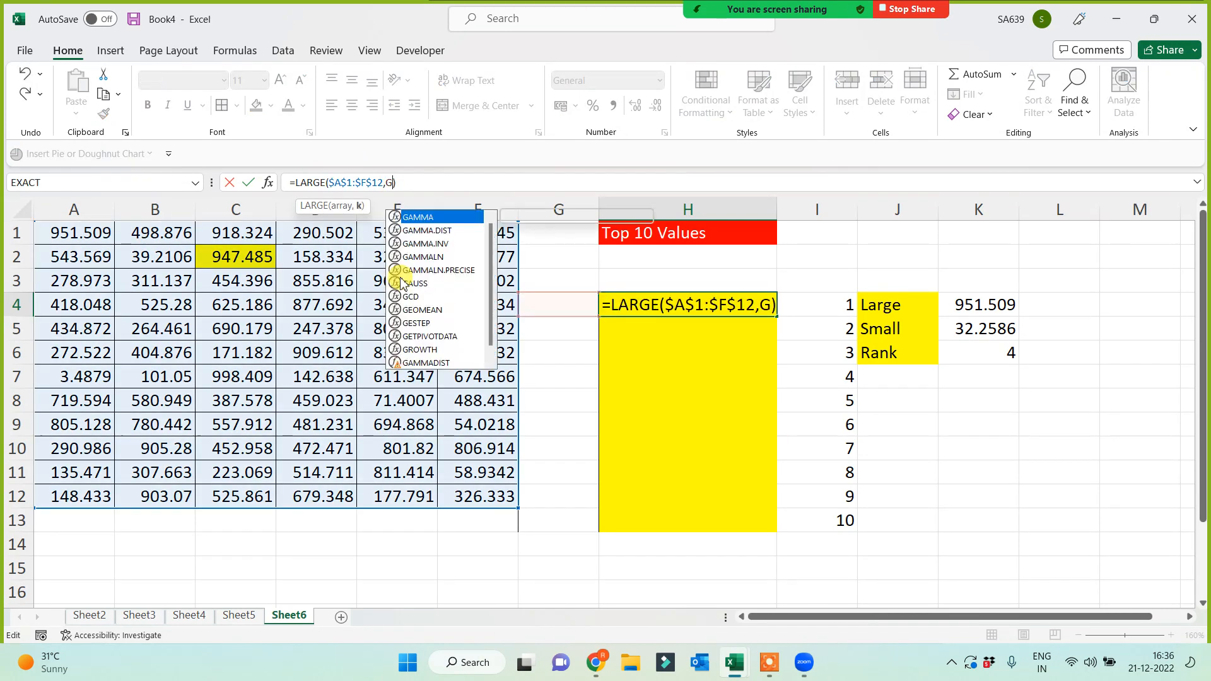
type("row")
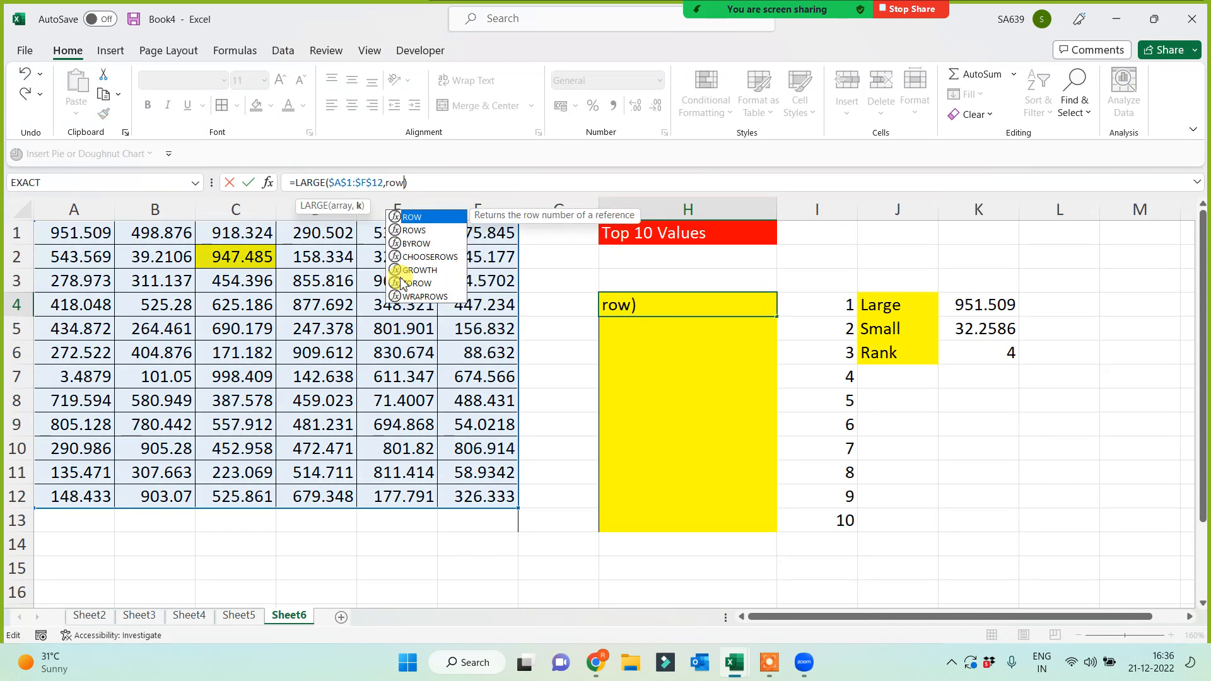
type("(a1)")
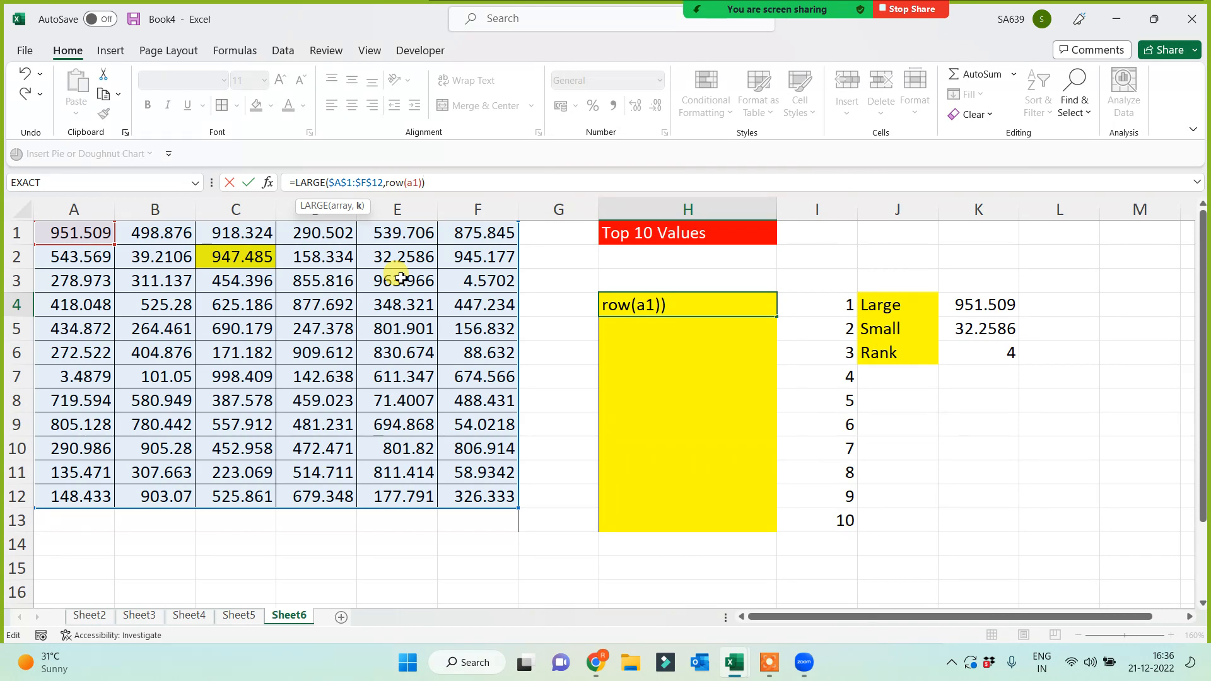
key("Return")
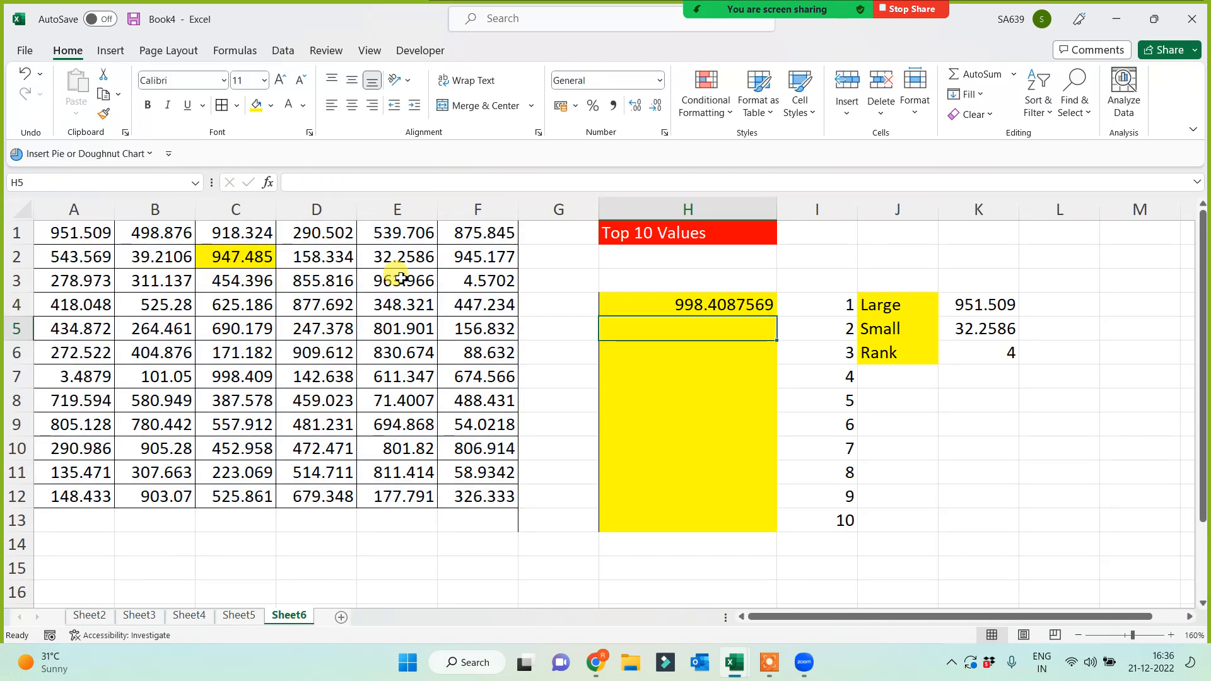
Copy the LARGE formula in H4 down to H13 to list the top 10 values
left_click(730, 302)
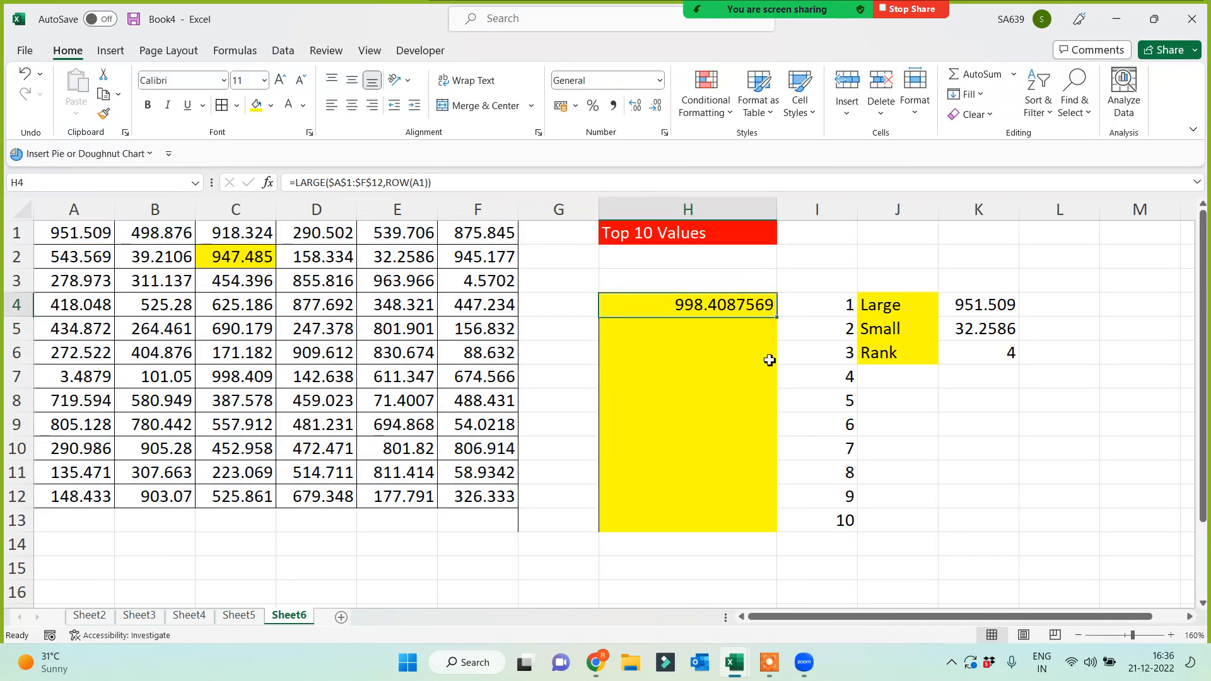
left_click_drag(773, 315, 769, 532)
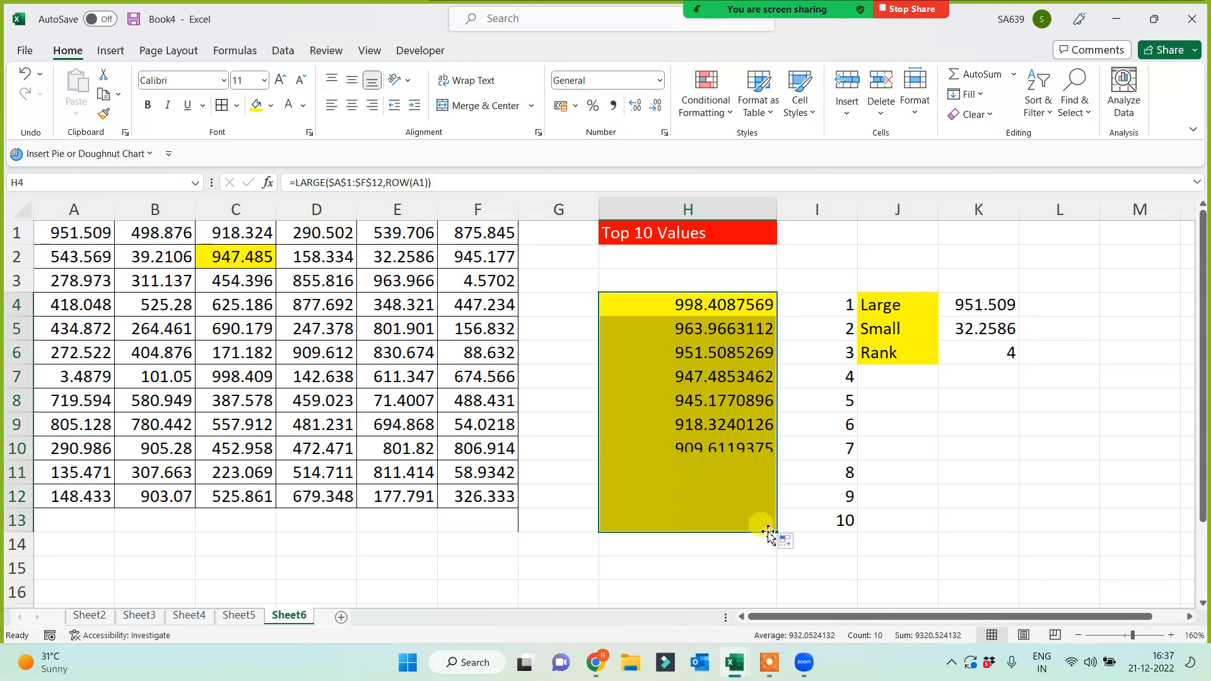
Copy the formula text from H4 and place it in F15 as visible text reading =LARGE($A$1:$F$12,ROW(A1))
left_click(628, 312)
left_click_drag(435, 182, 170, 176)
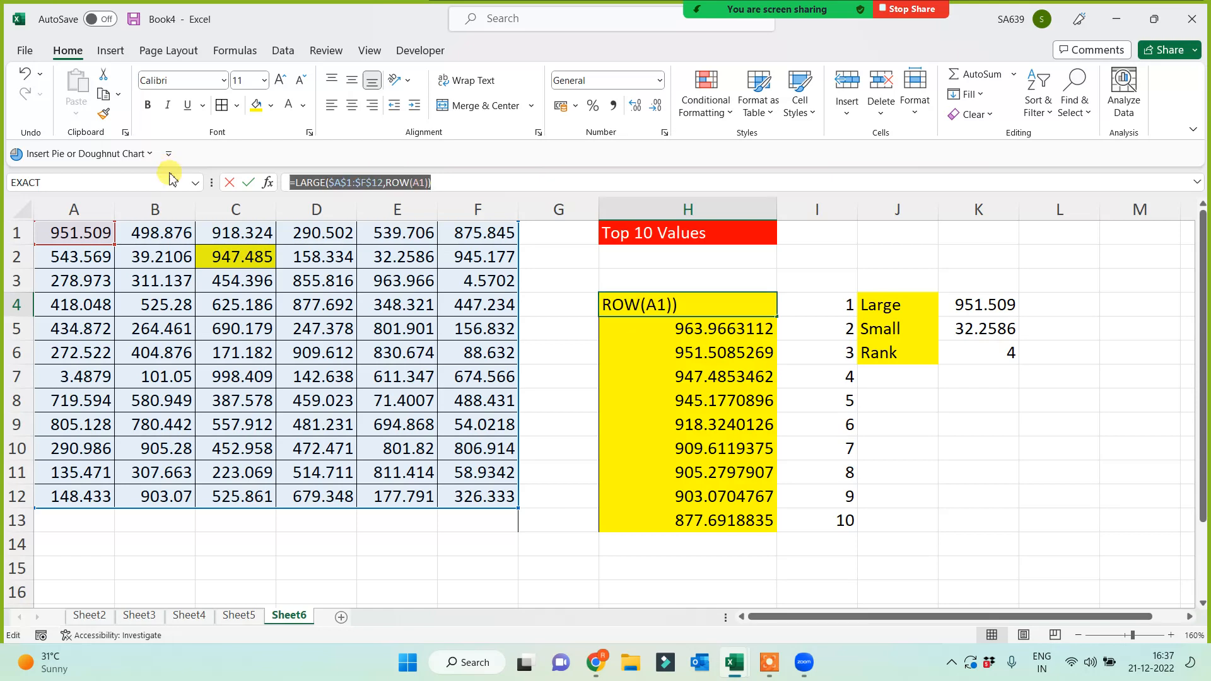
key("ctrl+c")
key("Escape")
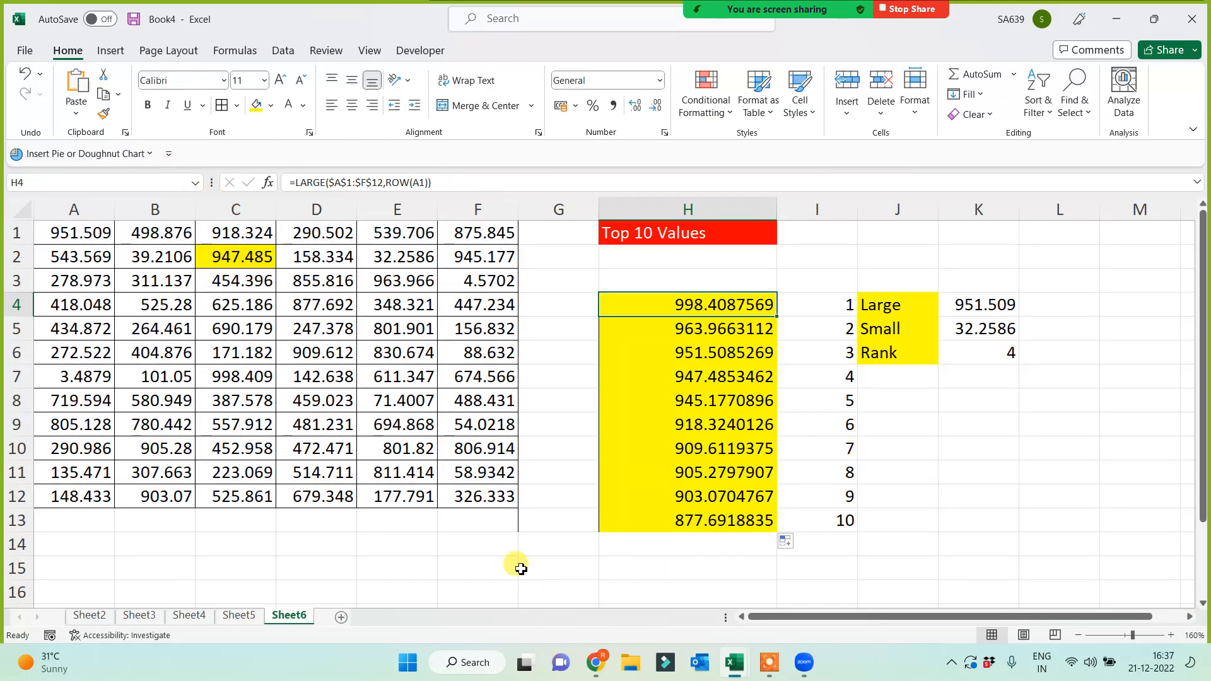
left_click(481, 567)
double_click(482, 568)
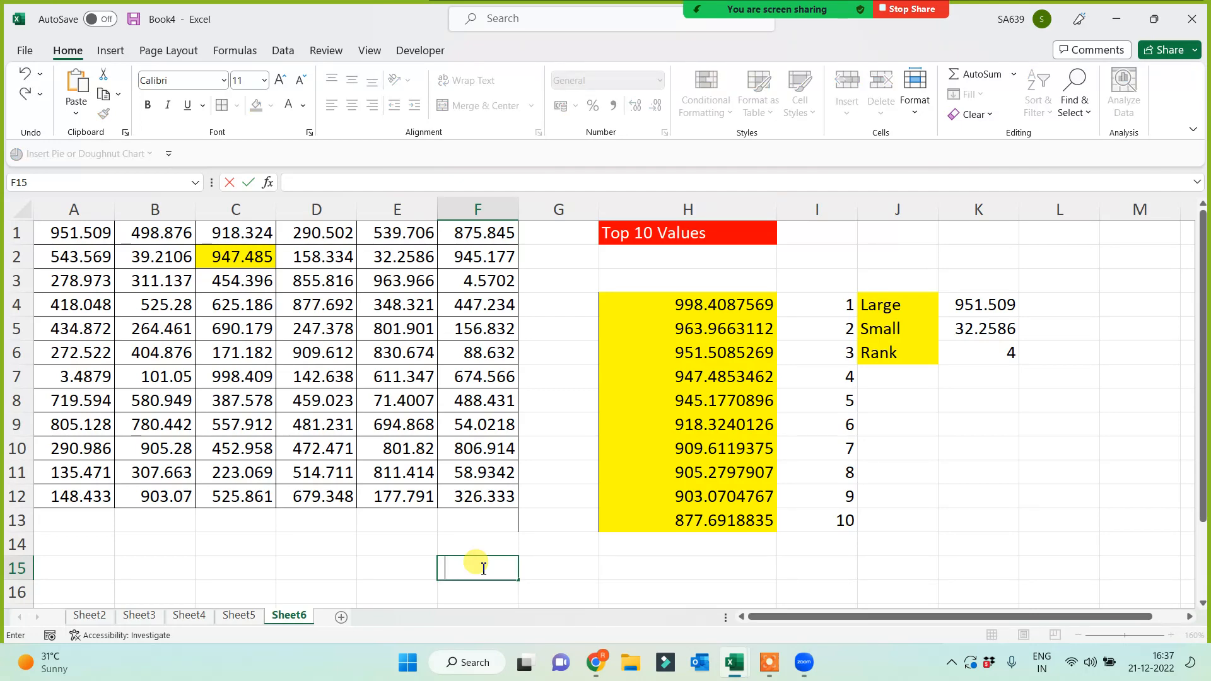
key("ctrl+v")
left_click(388, 563)
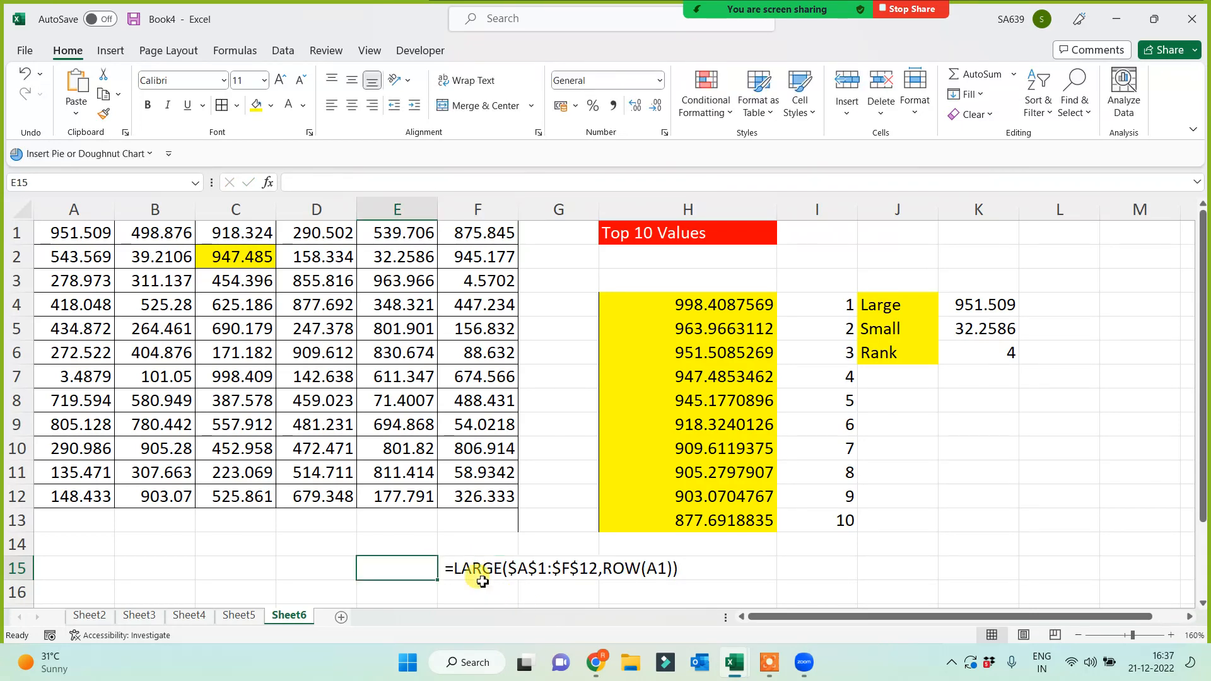
Merge and center F15:K16, middle-align the formula text, enlarge it to size 20 and fill the cell yellow
left_click_drag(483, 581, 946, 590)
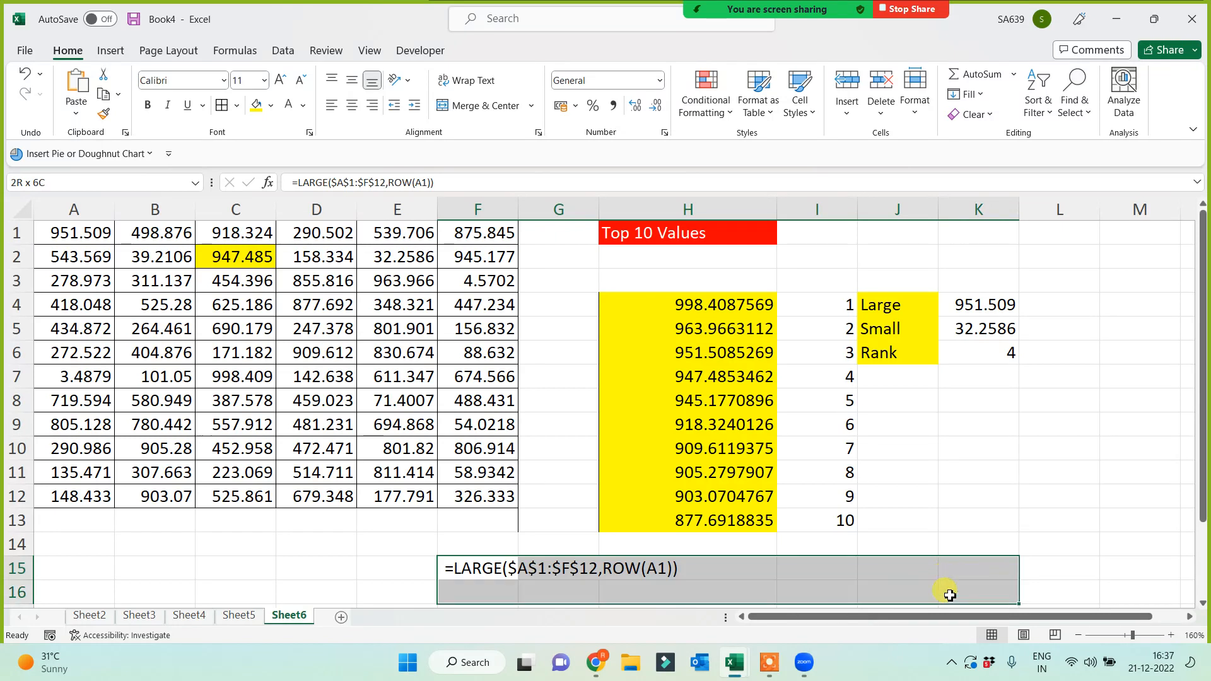
left_click(485, 111)
left_click(352, 80)
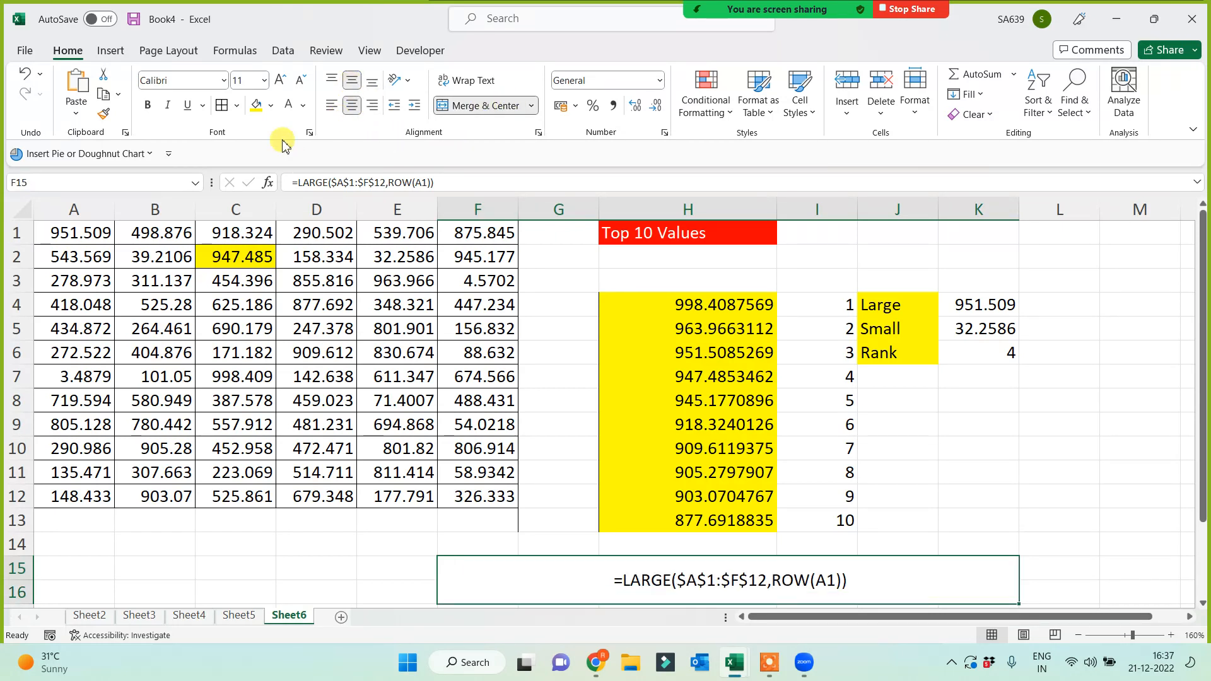
left_click(280, 80)
left_click(280, 80)
left_click(280, 80)
left_click(280, 80)
left_click(280, 80)
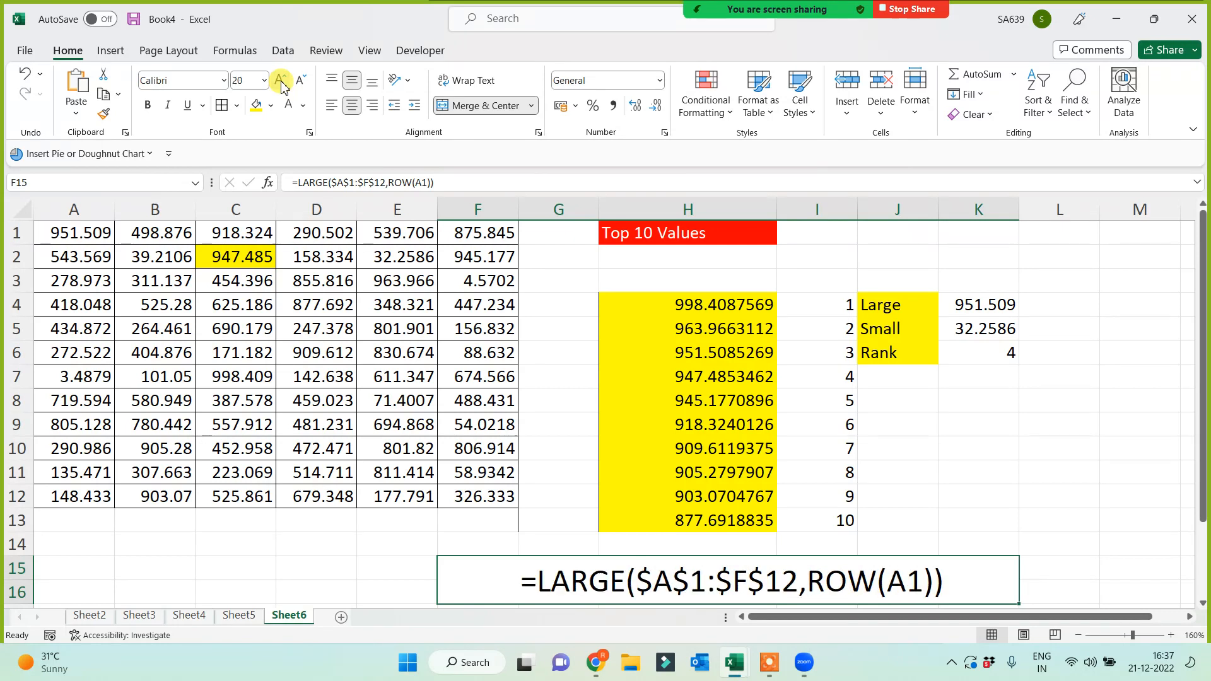
left_click(255, 105)
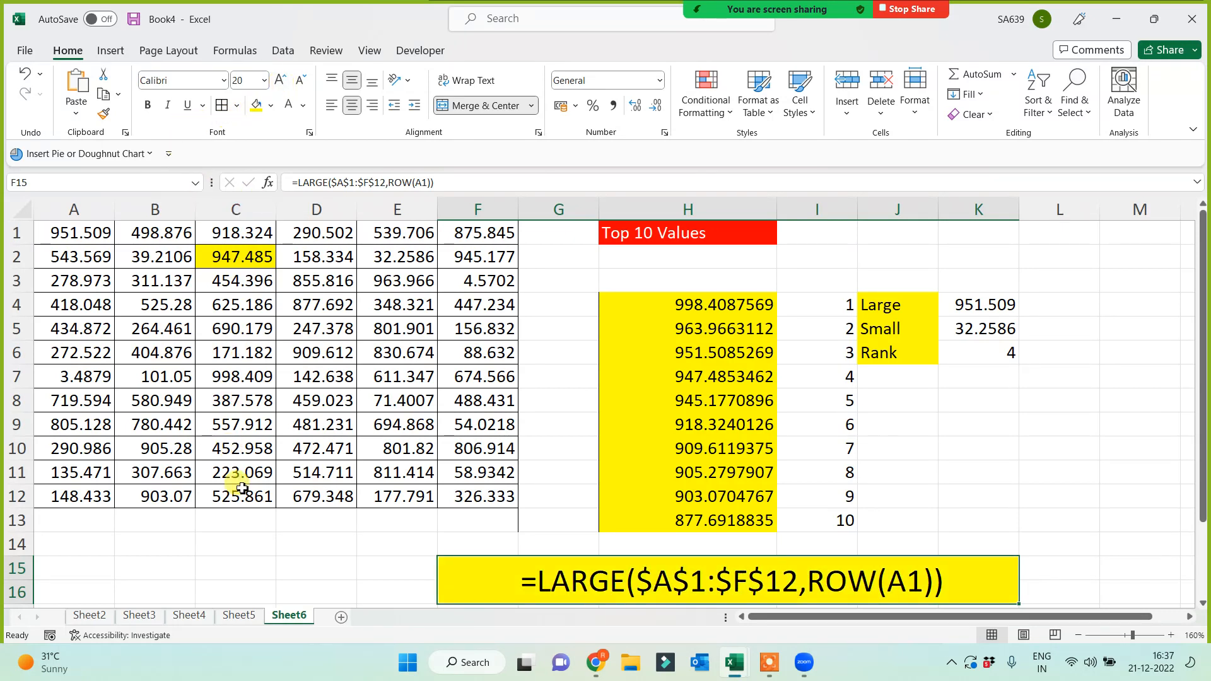
left_click(319, 548)
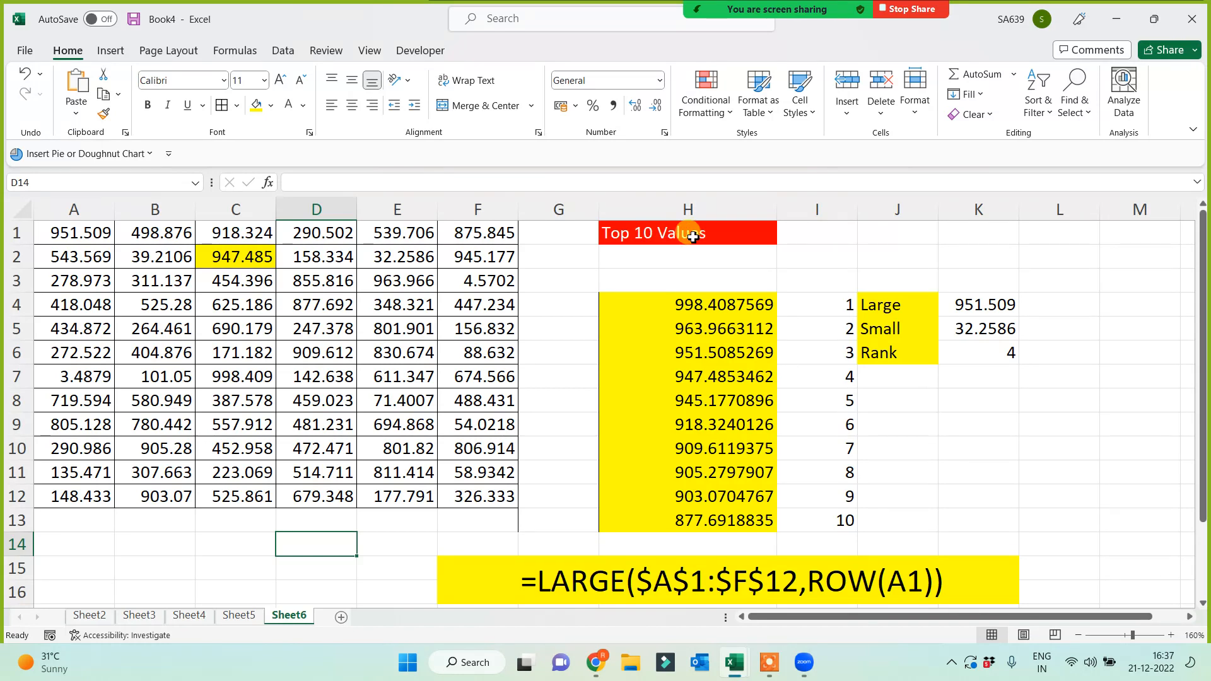
Widen column G and enter the heading "Bot 10 Values" in G1
left_click_drag(600, 209, 746, 202)
left_click(652, 236)
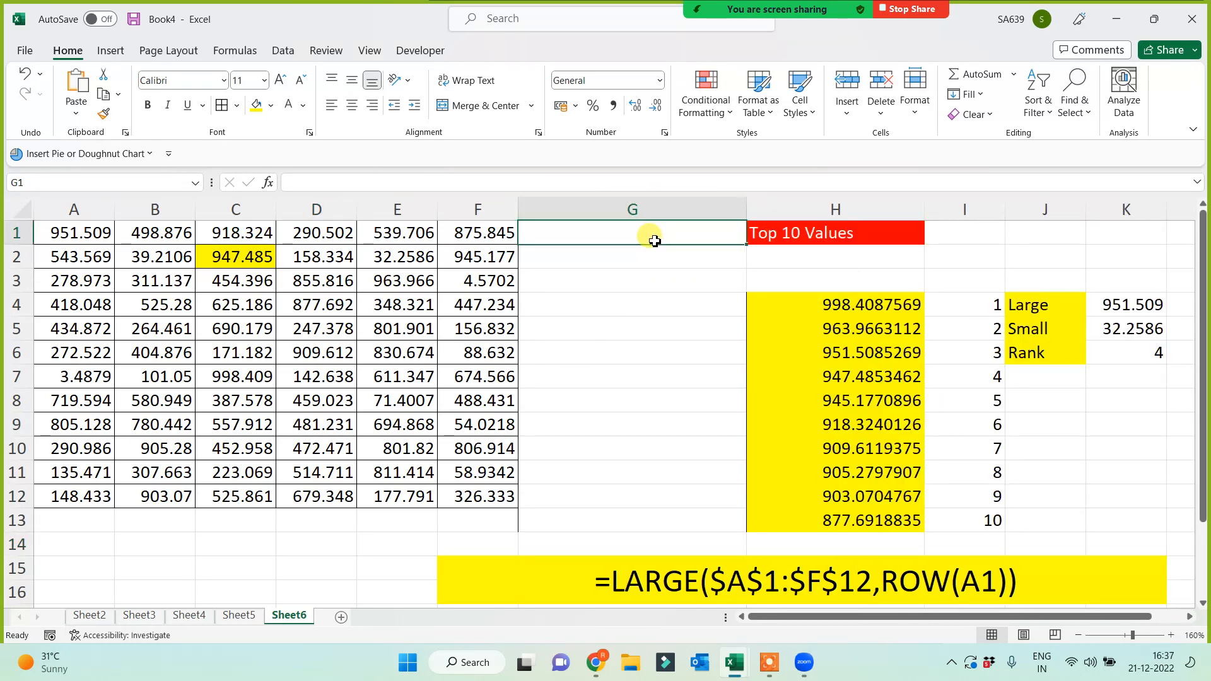
type("Bot ")
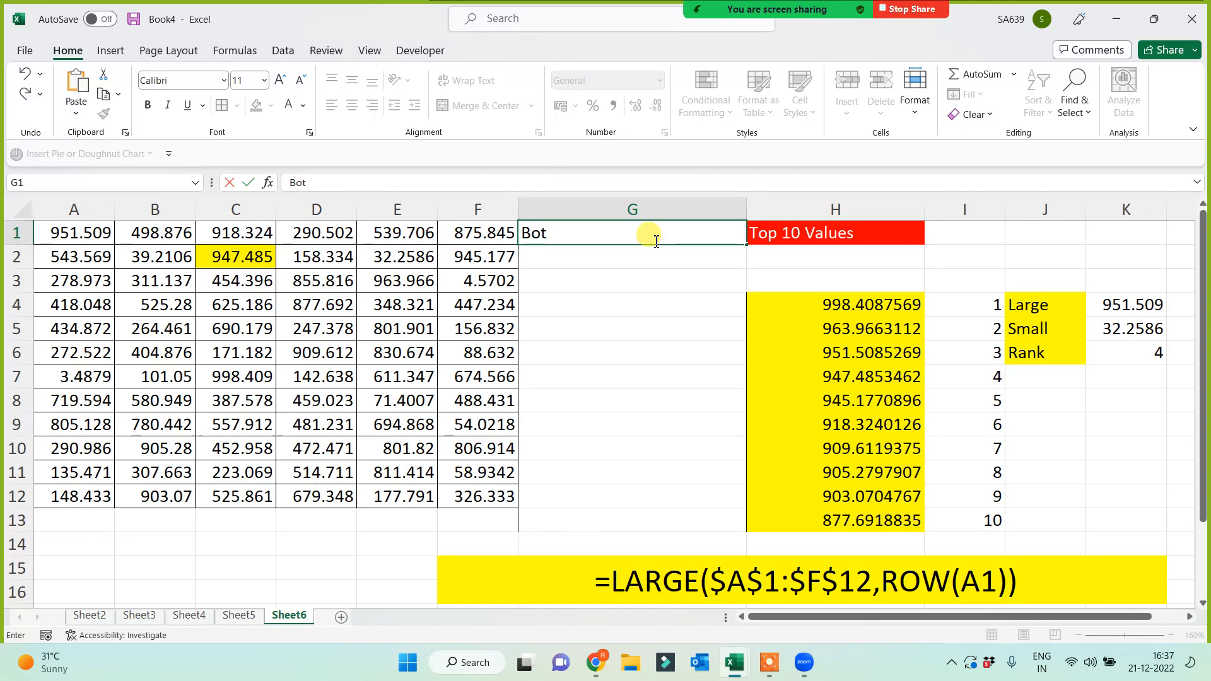
type("10 Values")
key("Return")
key("Return")
key("Return")
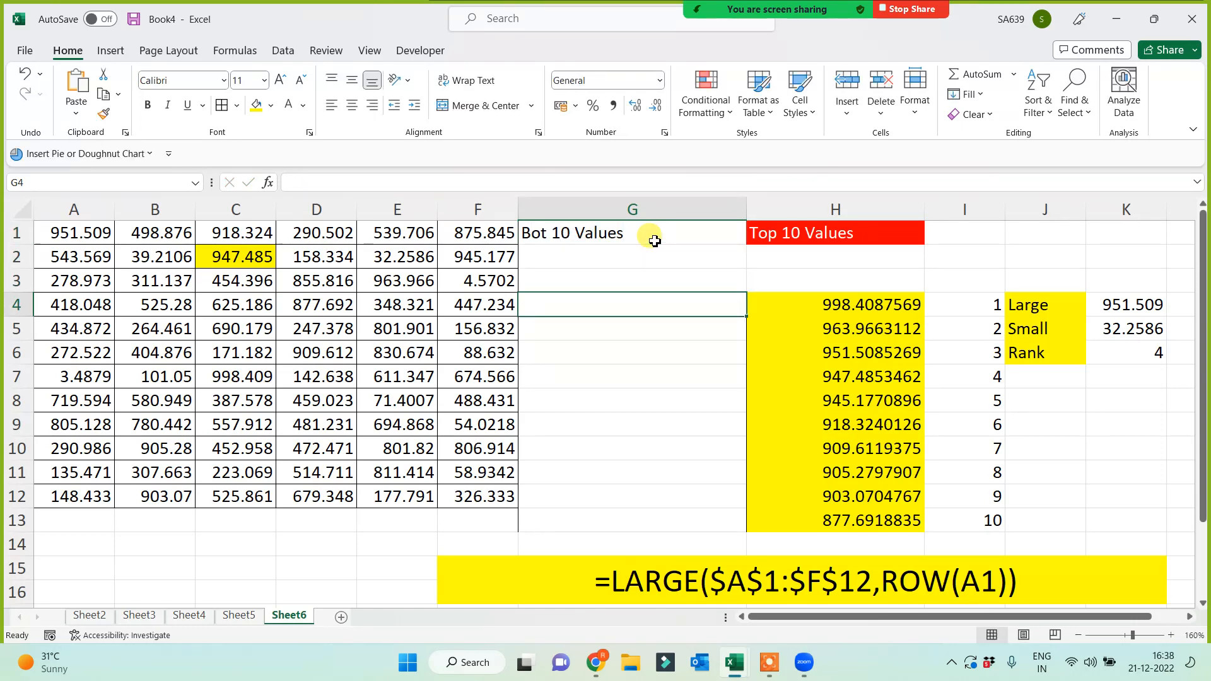
Enter =SMALL($A$1:$F$12,ROW(A1)) in G4 and copy the formula down to G13
type("=l")
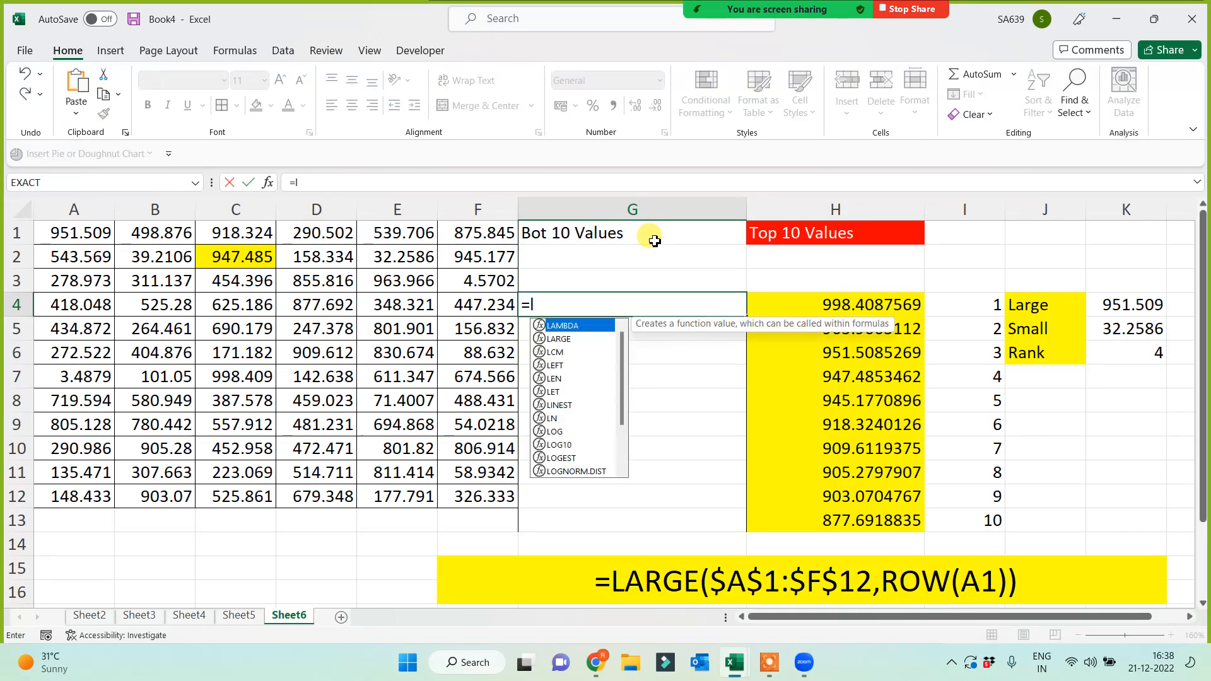
key("BackSpace")
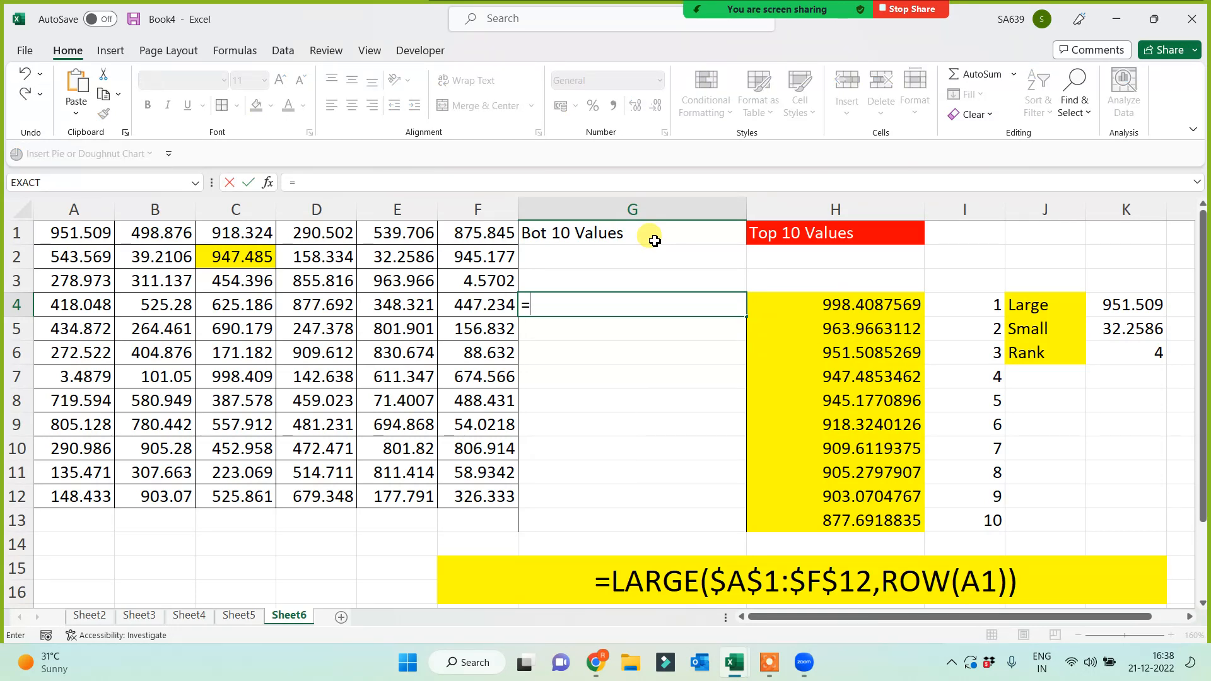
type("smal")
key("Tab")
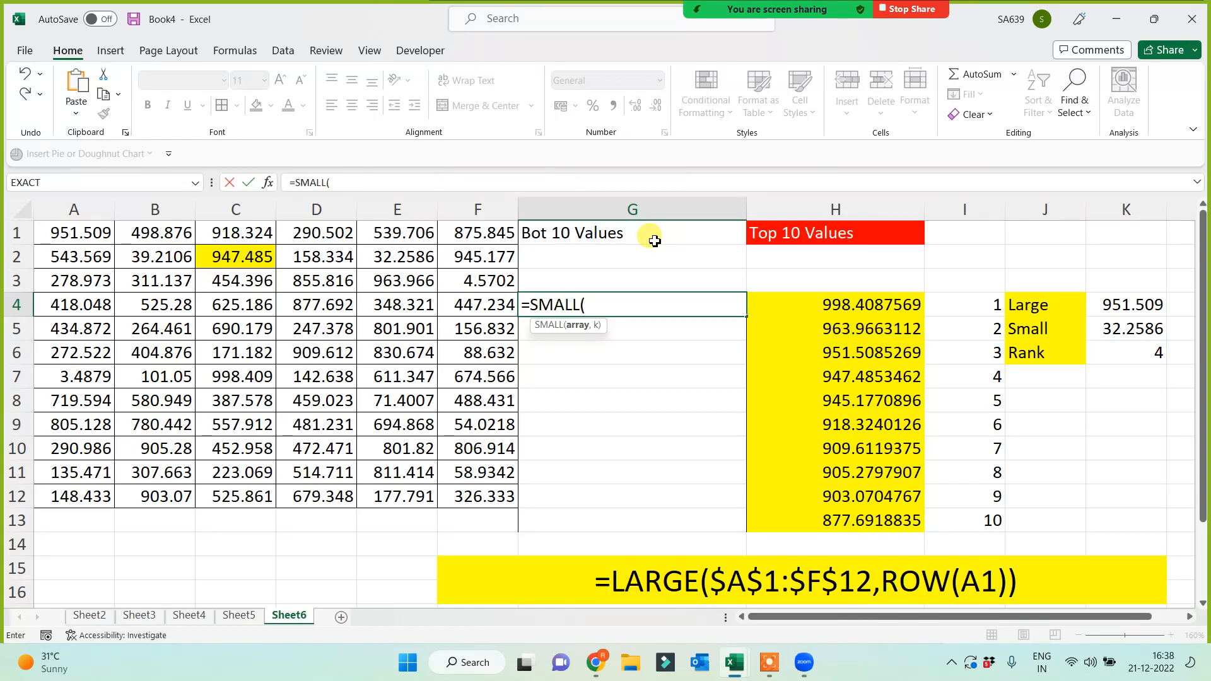
left_click_drag(68, 233, 472, 498)
key("F4")
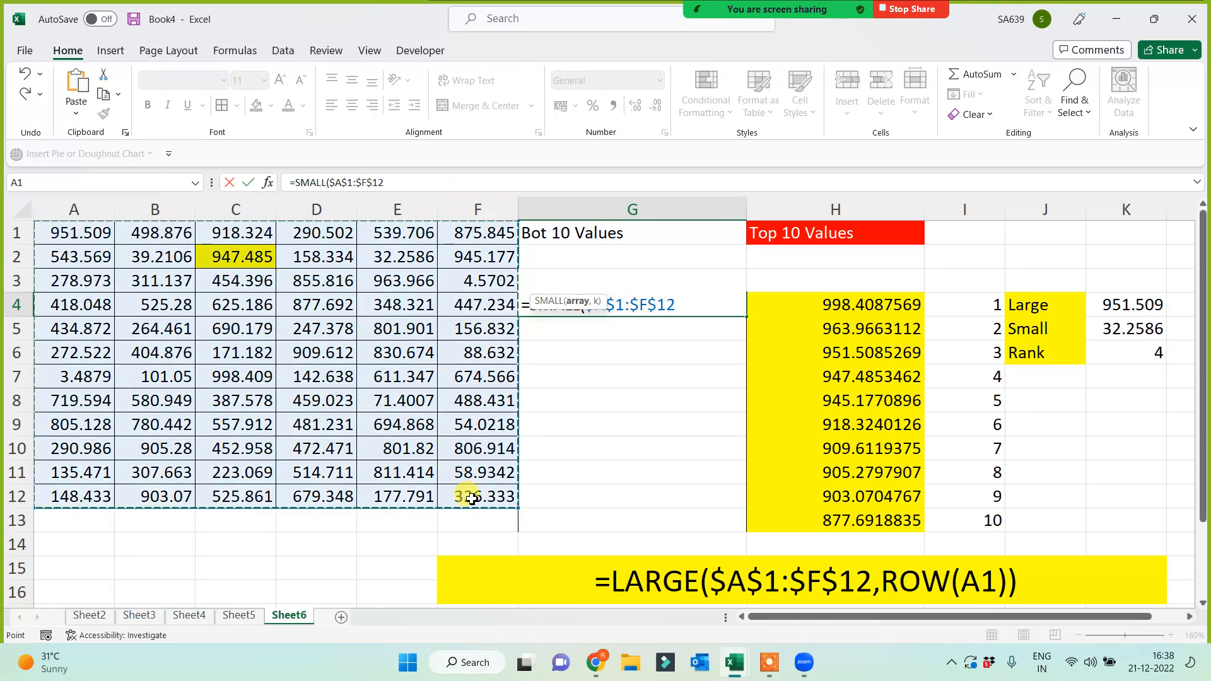
type(",")
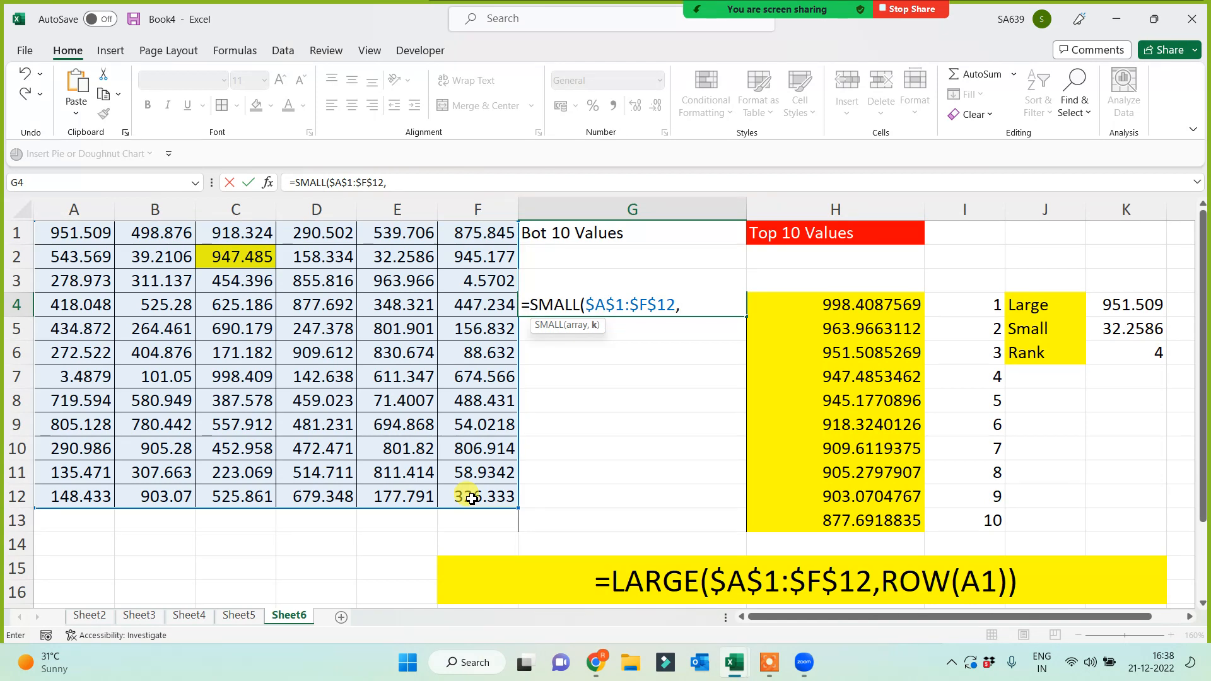
type("row(a1)")
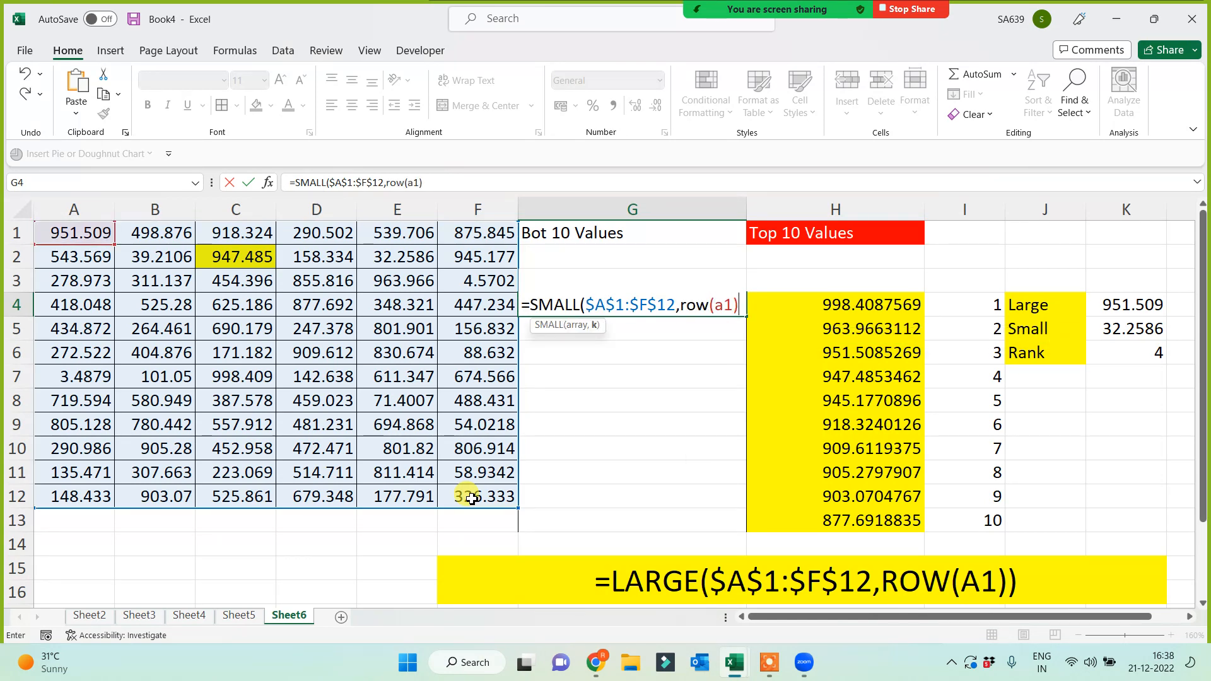
type(")")
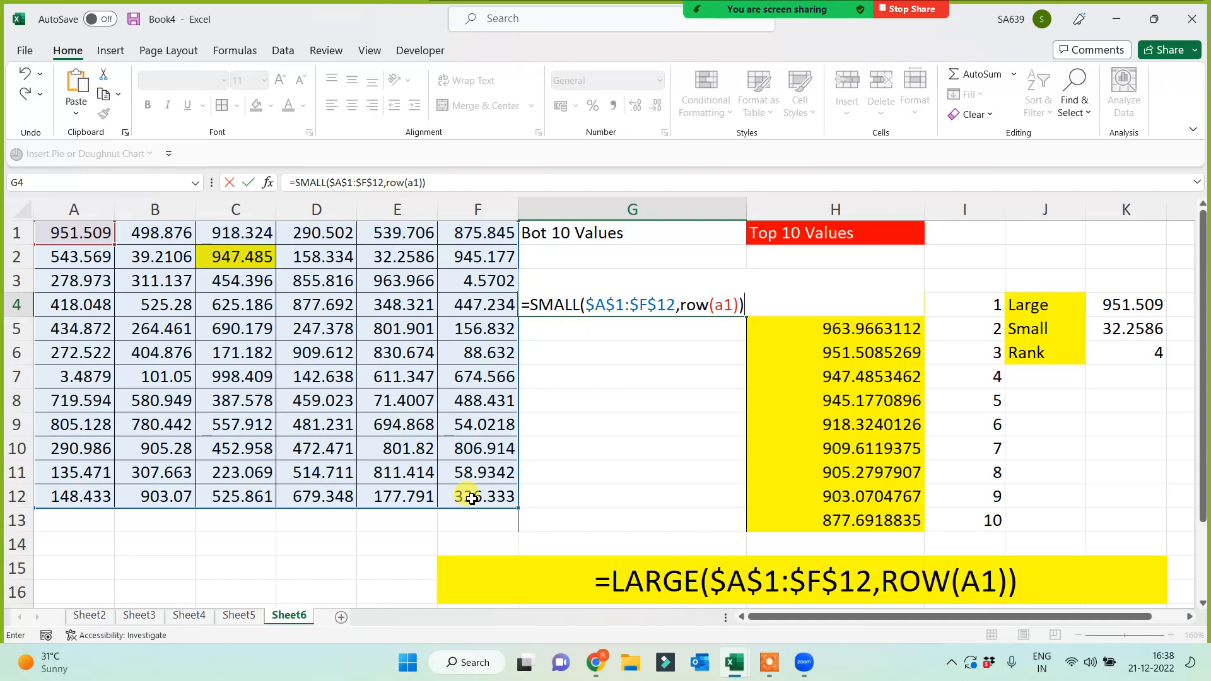
key("Return")
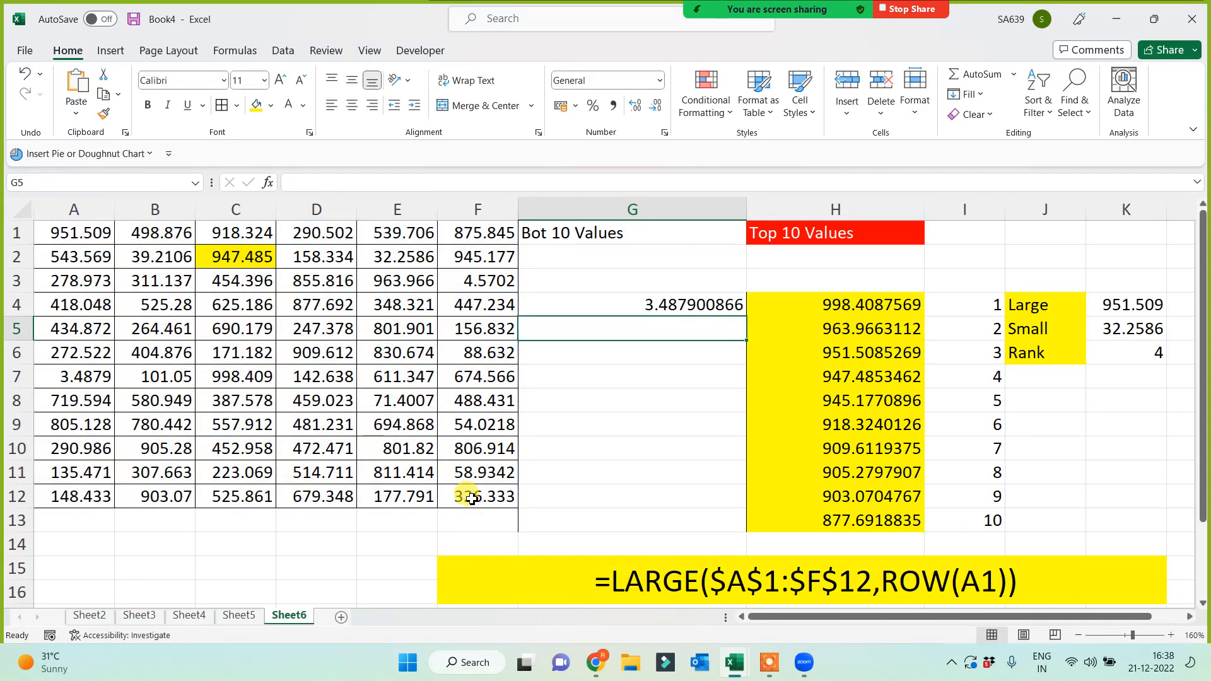
left_click(696, 302)
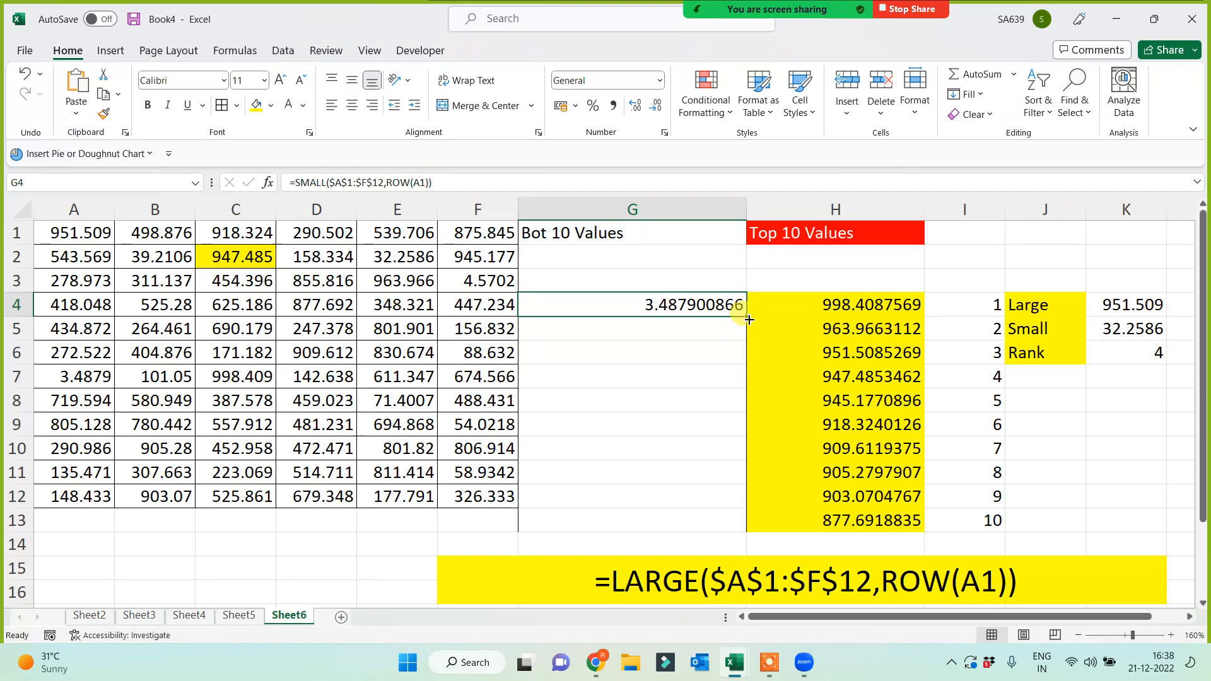
left_click_drag(741, 311, 725, 524)
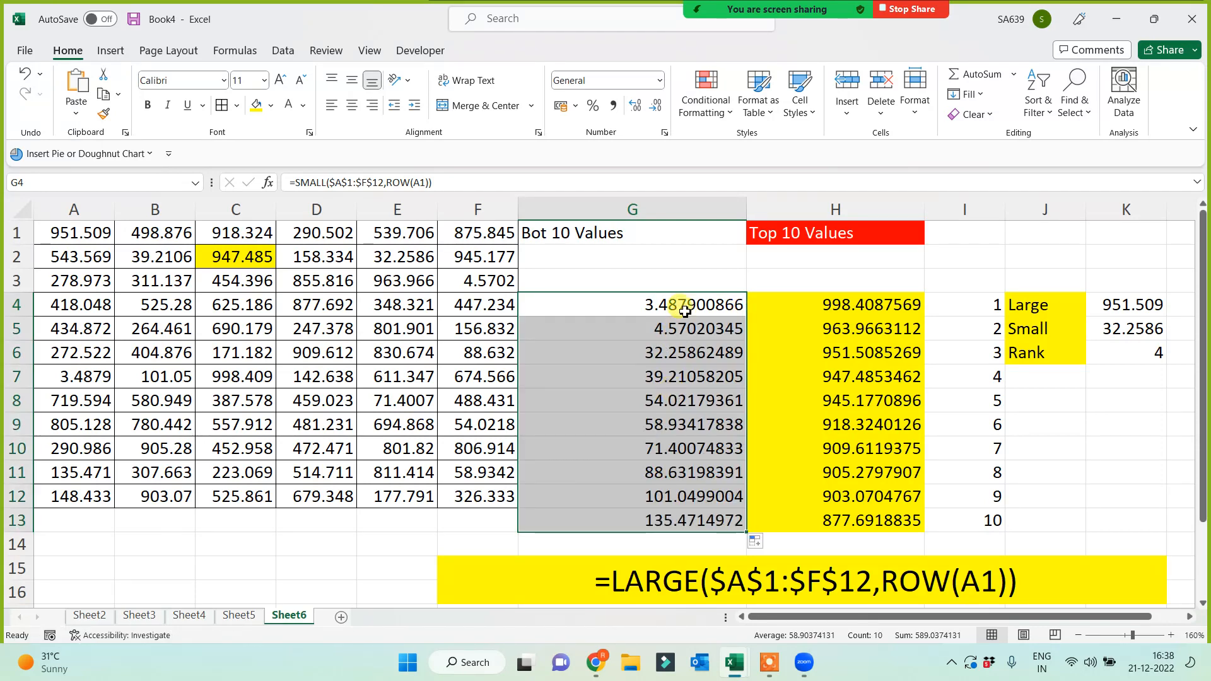
left_click_drag(678, 309, 681, 518)
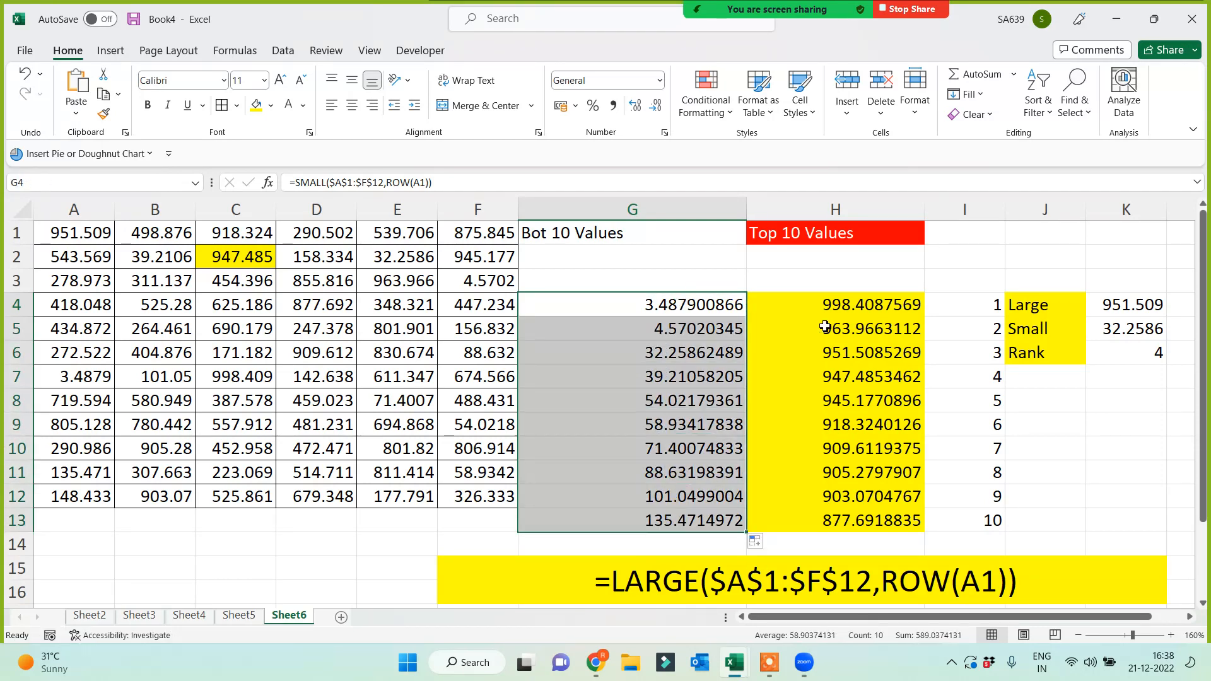
left_click(827, 306)
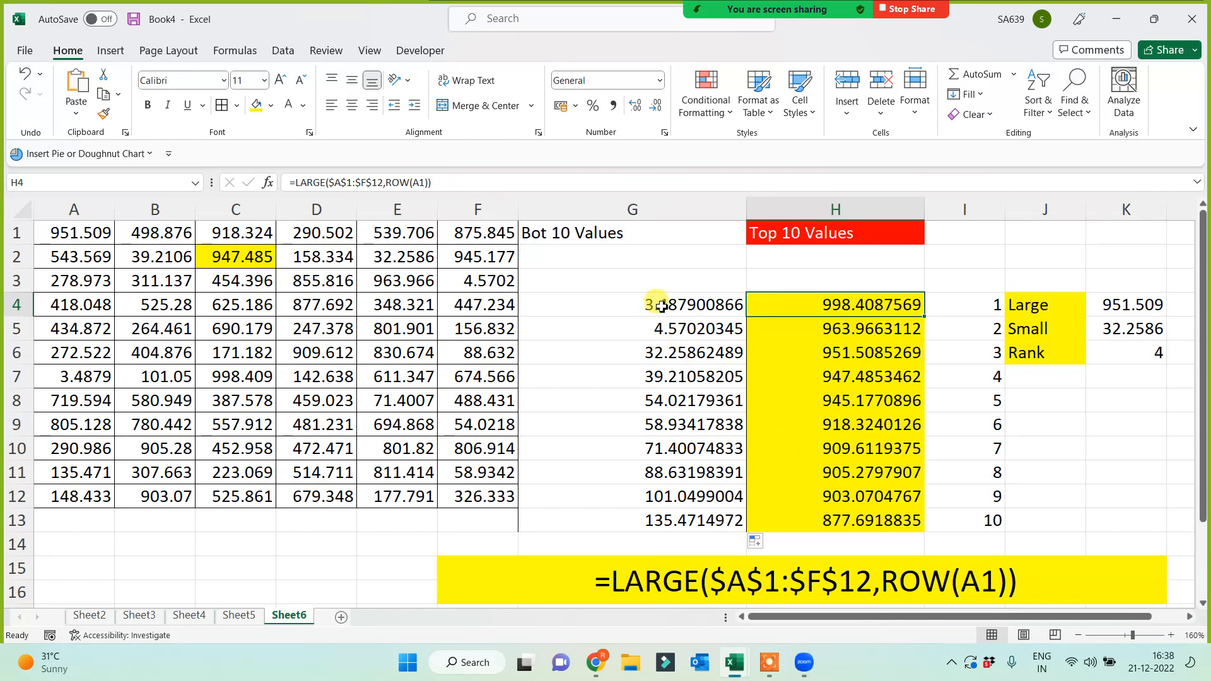
left_click_drag(656, 303, 656, 518)
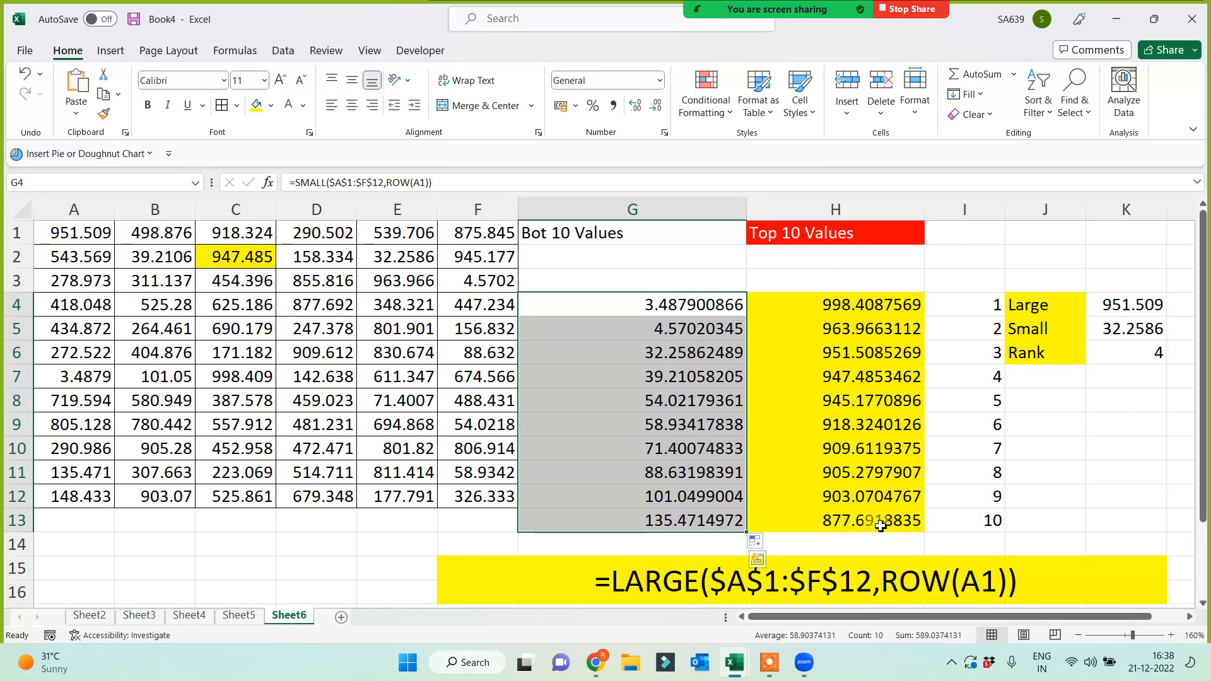
left_click_drag(605, 303, 565, 512)
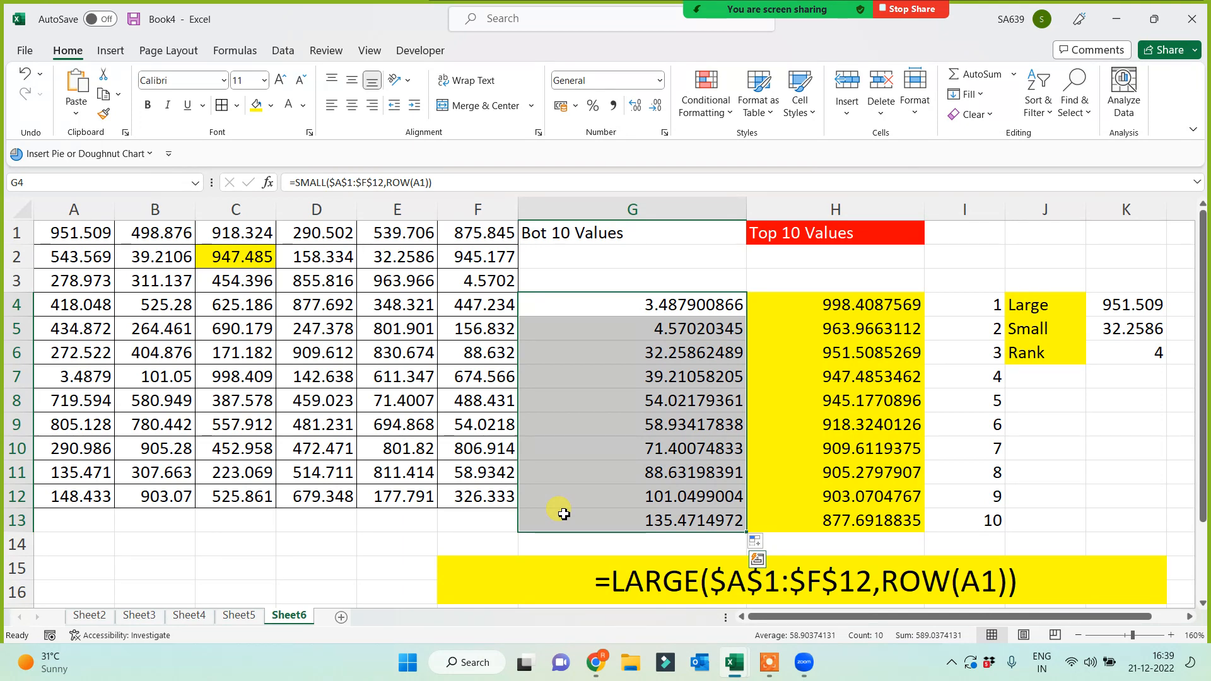
left_click(675, 309)
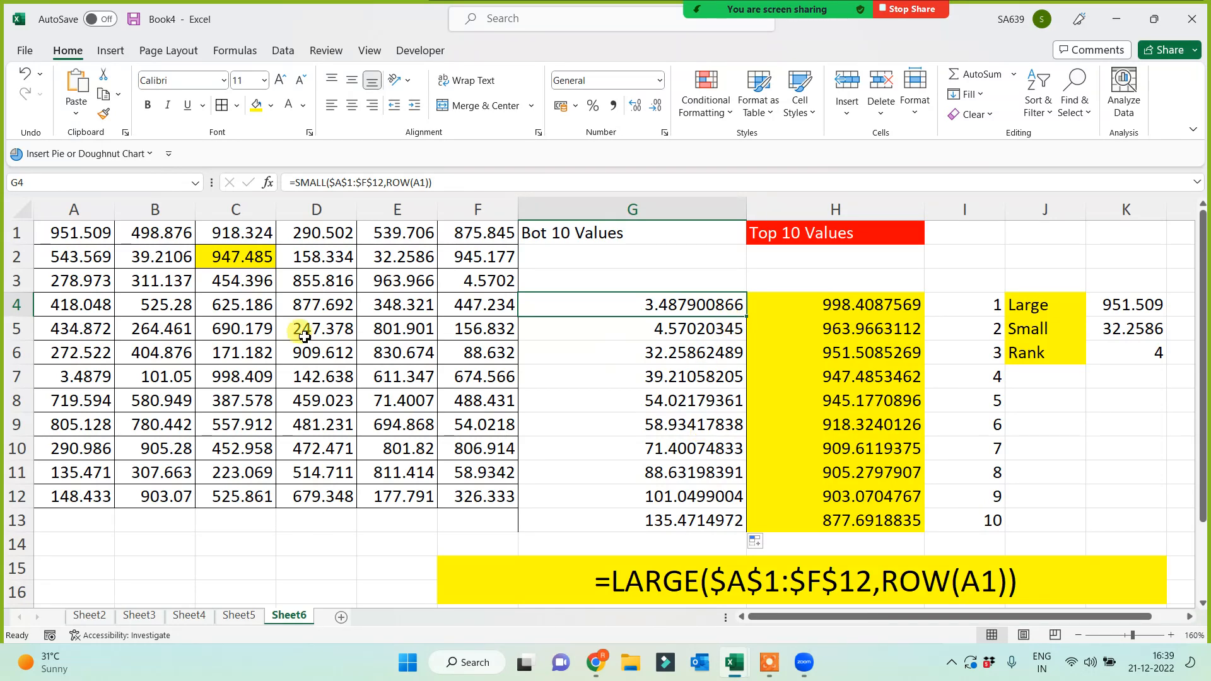
Copy the data range A1:F12 into cell A1 of a new worksheet
left_click_drag(76, 239, 463, 494)
key("ctrl+c")
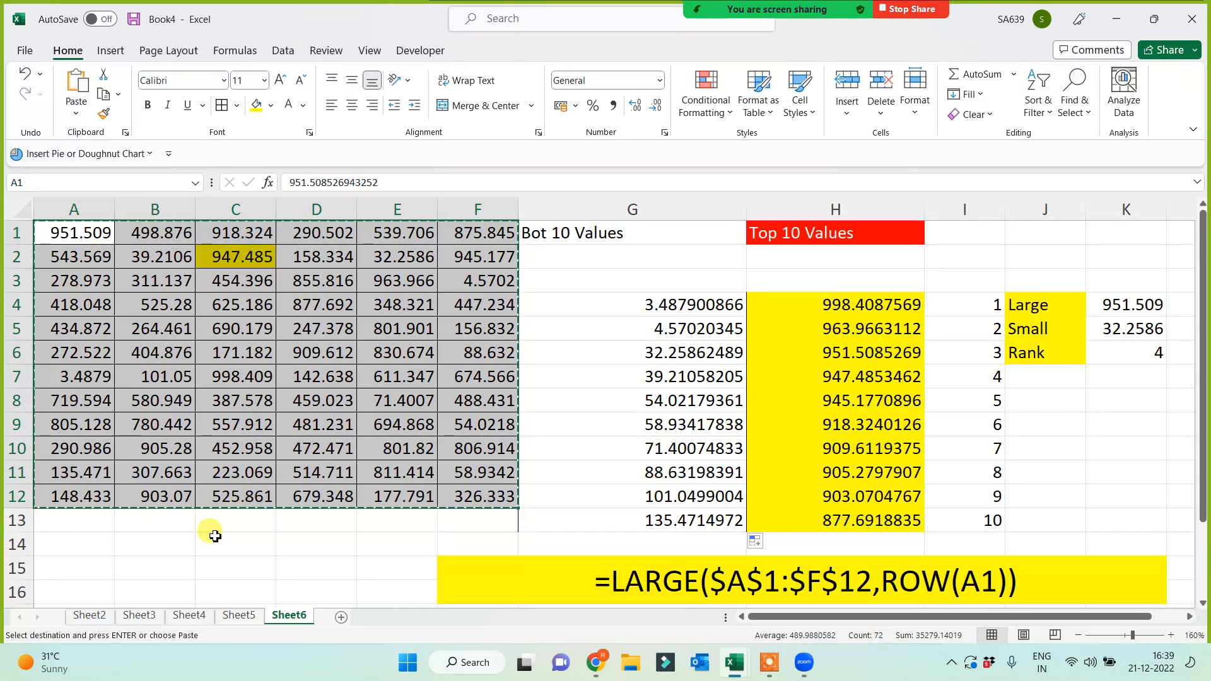
left_click(342, 617)
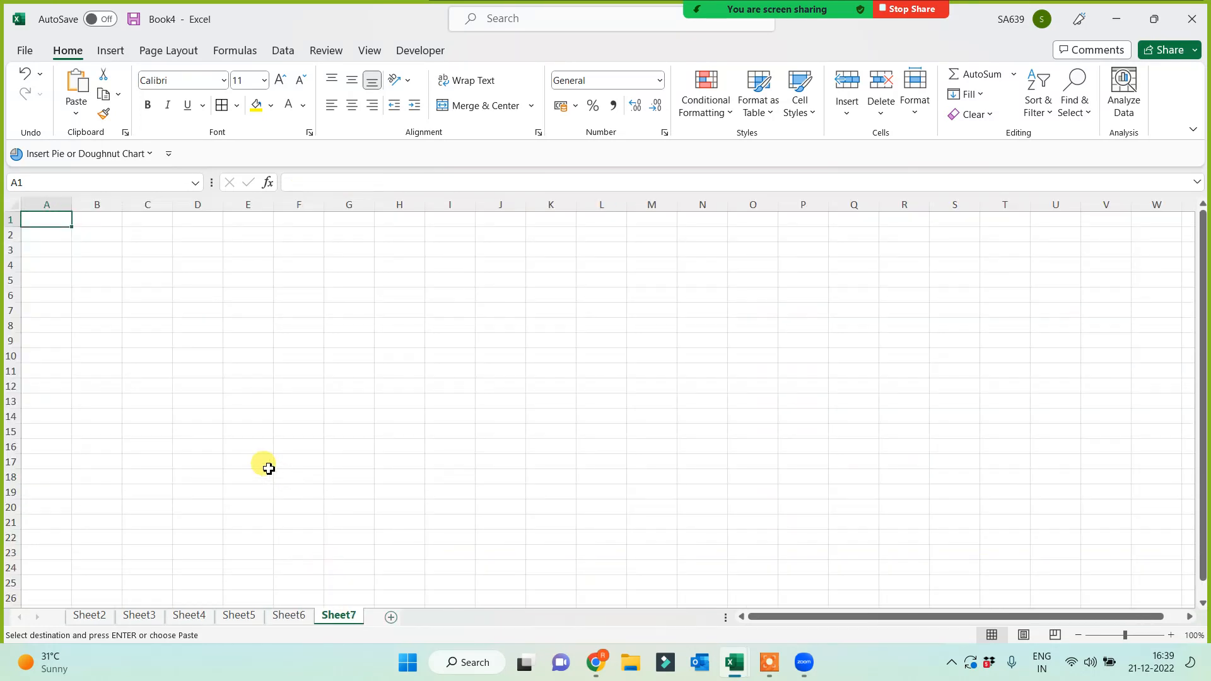
key("ctrl+v")
scroll(437, 438, "up", 4, "ctrl")
left_click(621, 398)
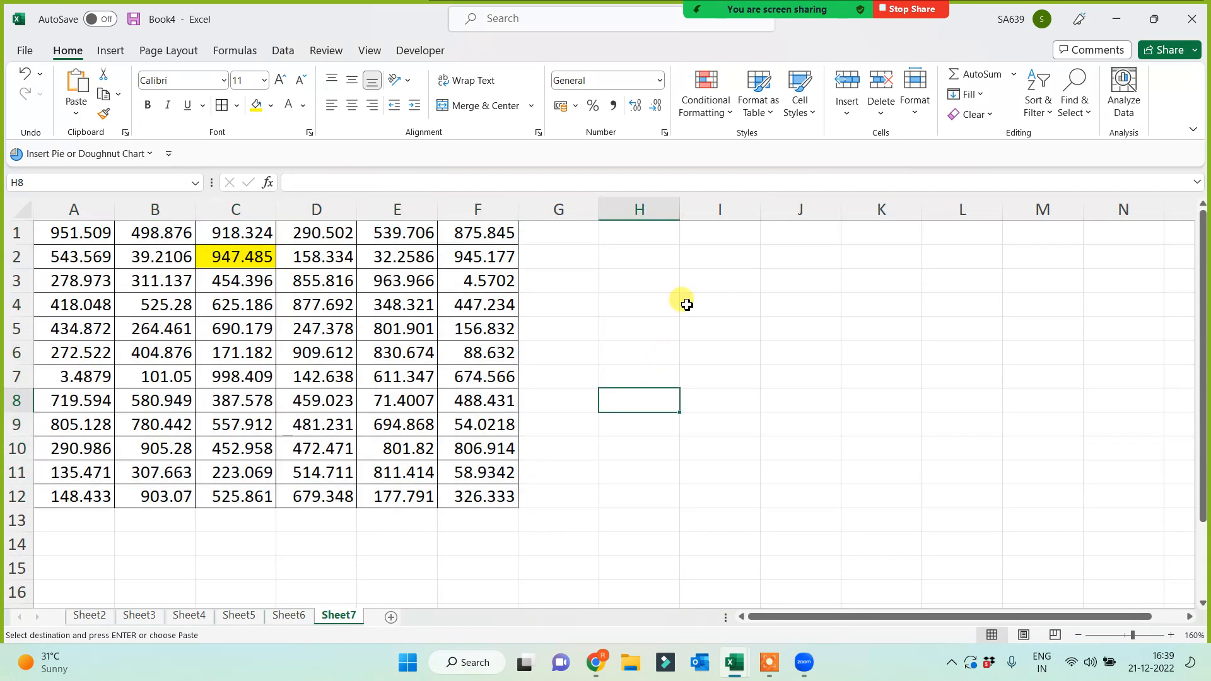
Write the note "without dragging" in cell I1 of the new sheet
left_click(691, 284)
left_click(334, 280)
left_click(637, 257)
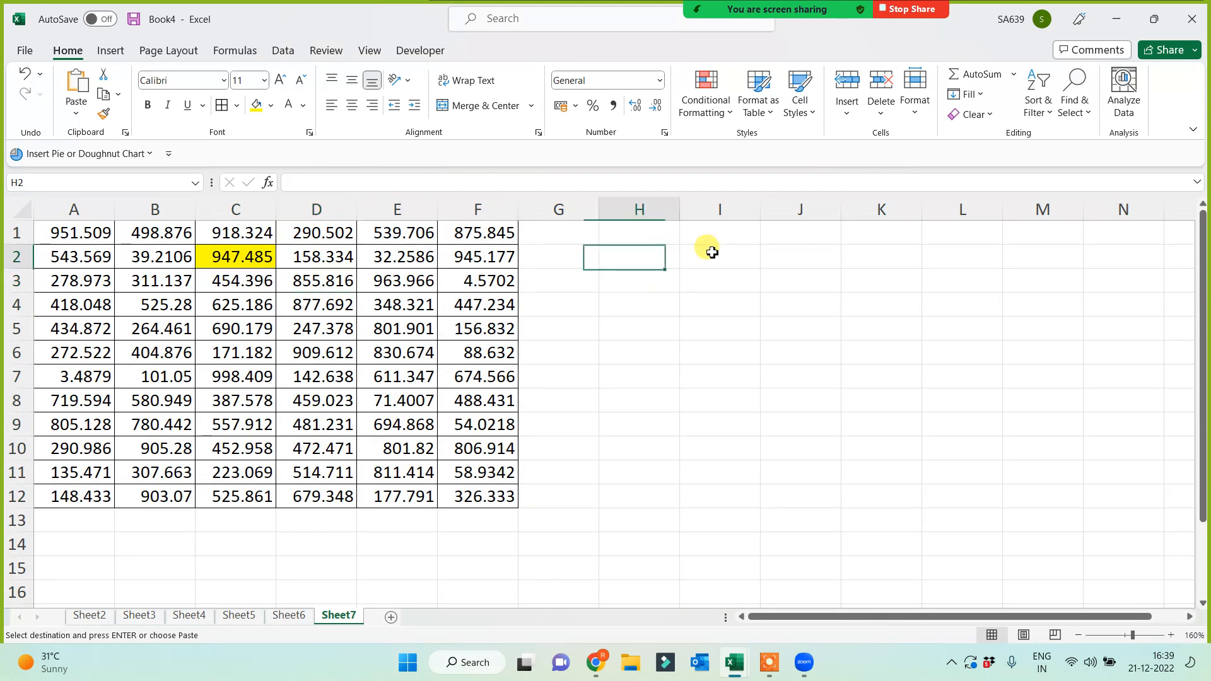
left_click(706, 249)
left_click(717, 237)
type("wi")
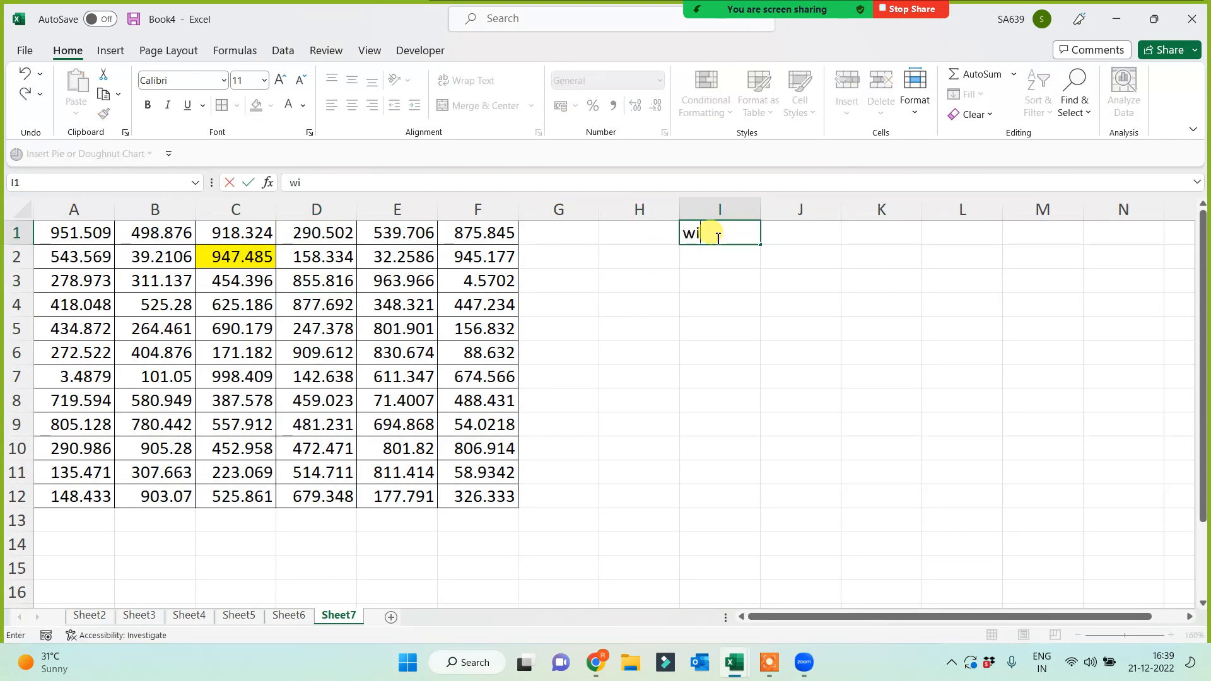
type("thout dragging")
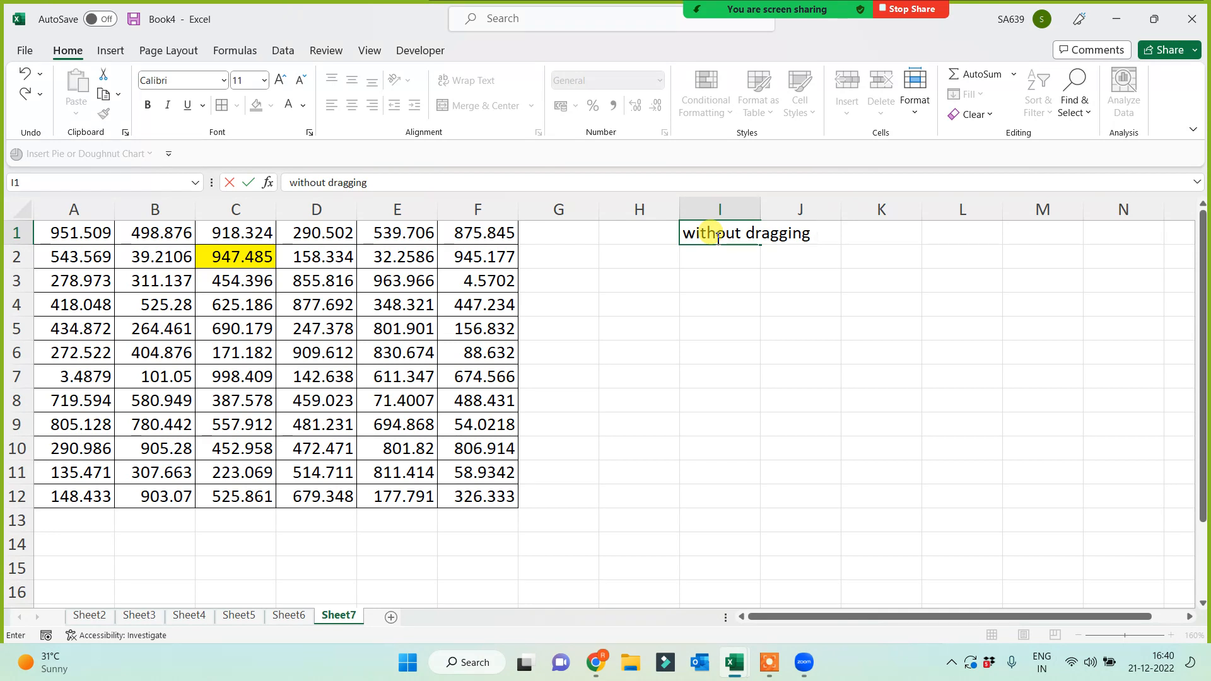
Complete the note in I1 so it reads "without dragging we have to find top 25 Number"
type("we have to find top ")
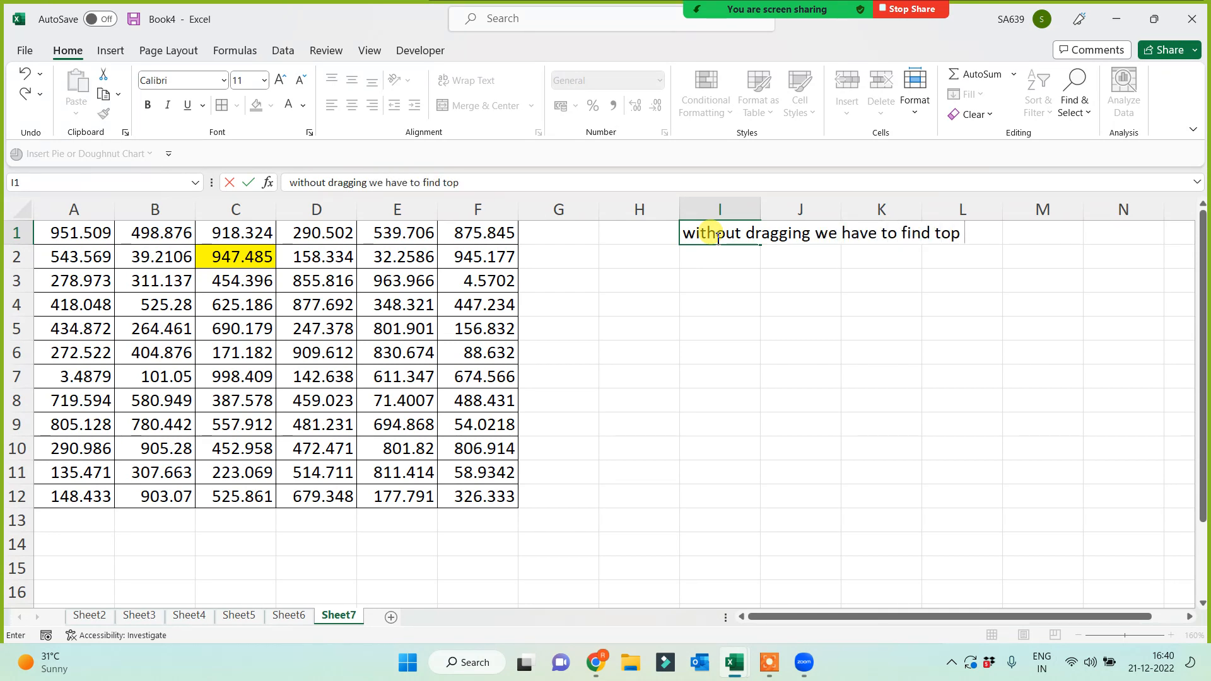
type("25 Nu,")
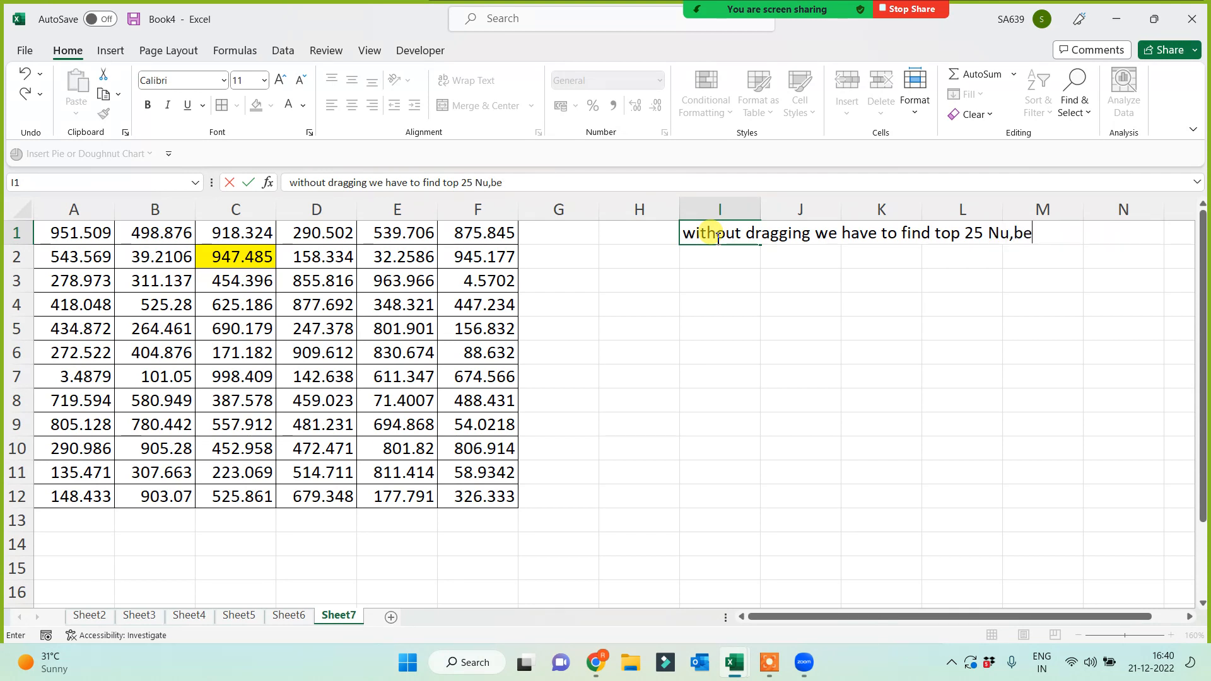
key("BackSpace")
type("mber")
key("Return")
Fit column I's width to its note and narrow column H
left_click_drag(645, 282, 627, 551)
left_click(735, 354)
left_click(640, 282)
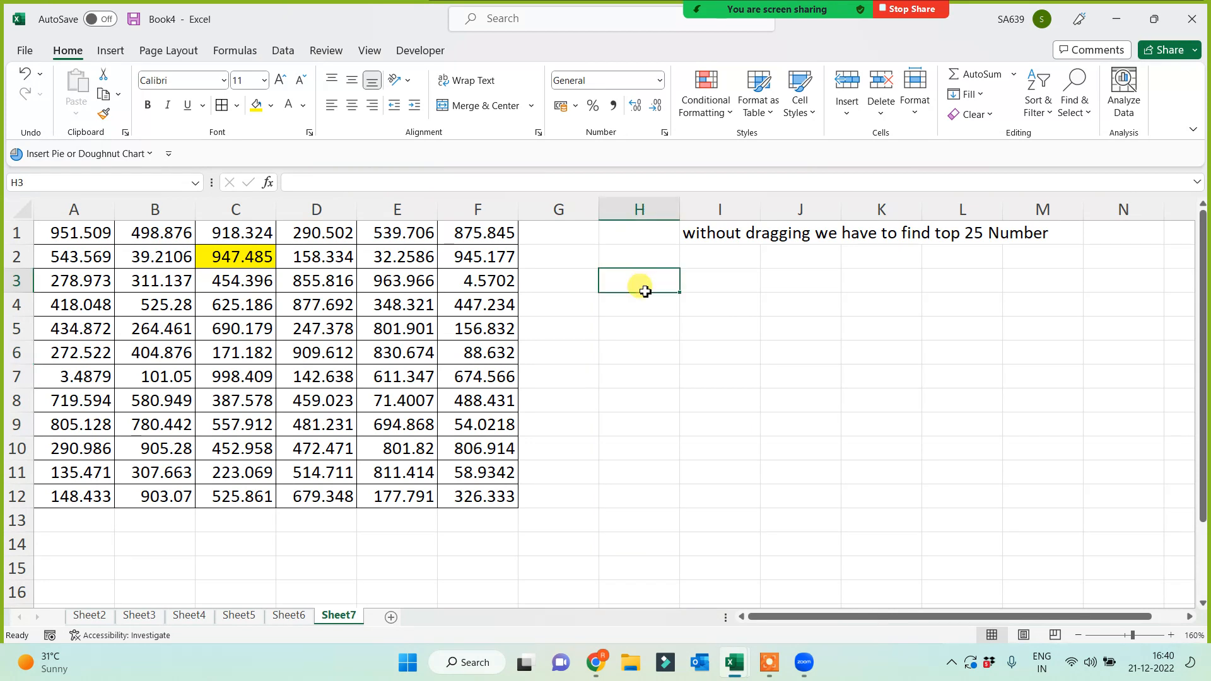
left_click(725, 278)
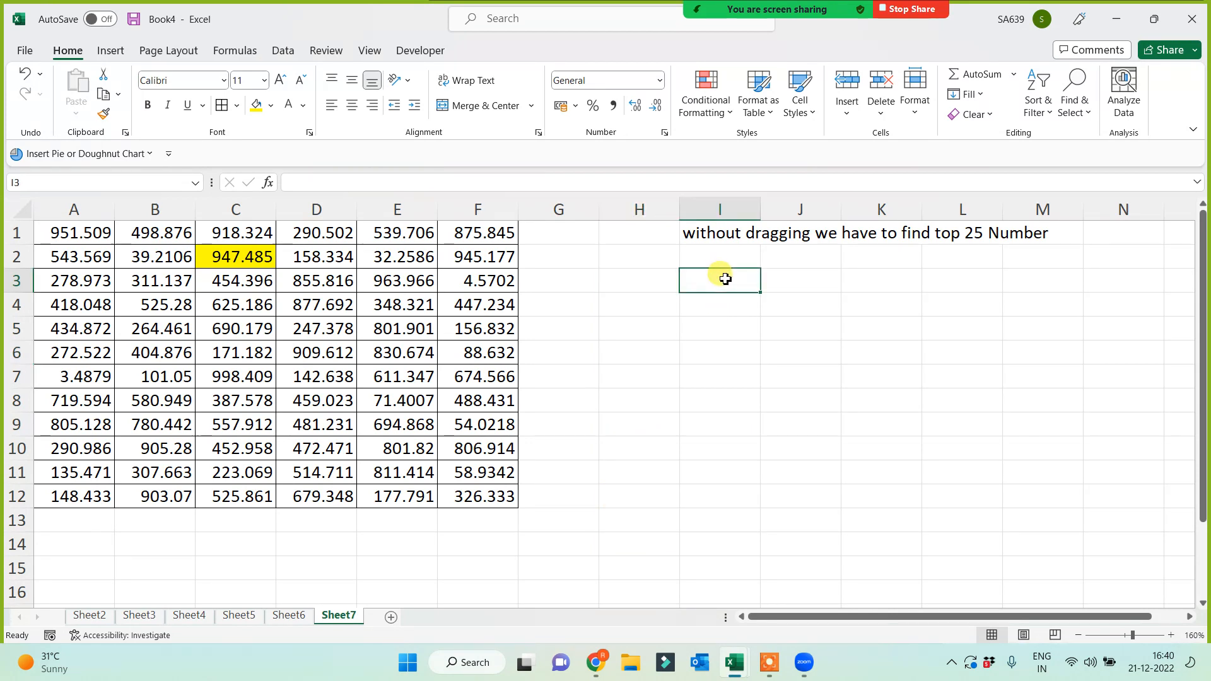
double_click(766, 215)
left_click_drag(678, 215, 580, 210)
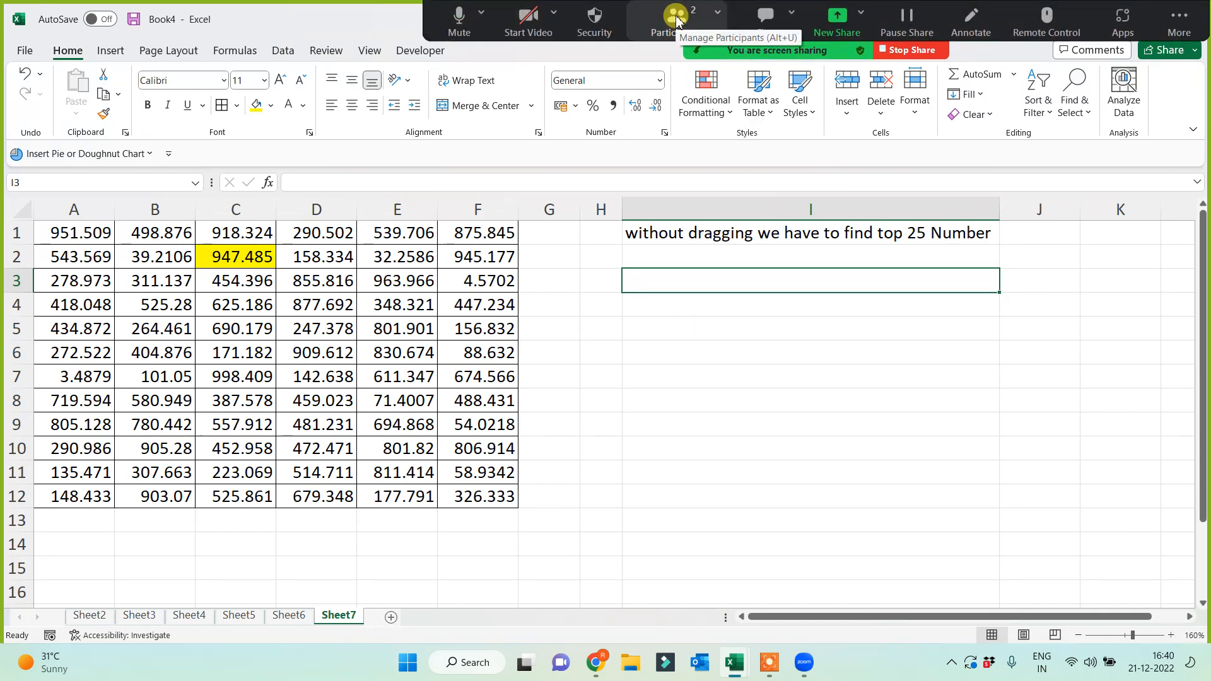
View the meeting's participants list, minimise it and return to cell I3
left_click(677, 21)
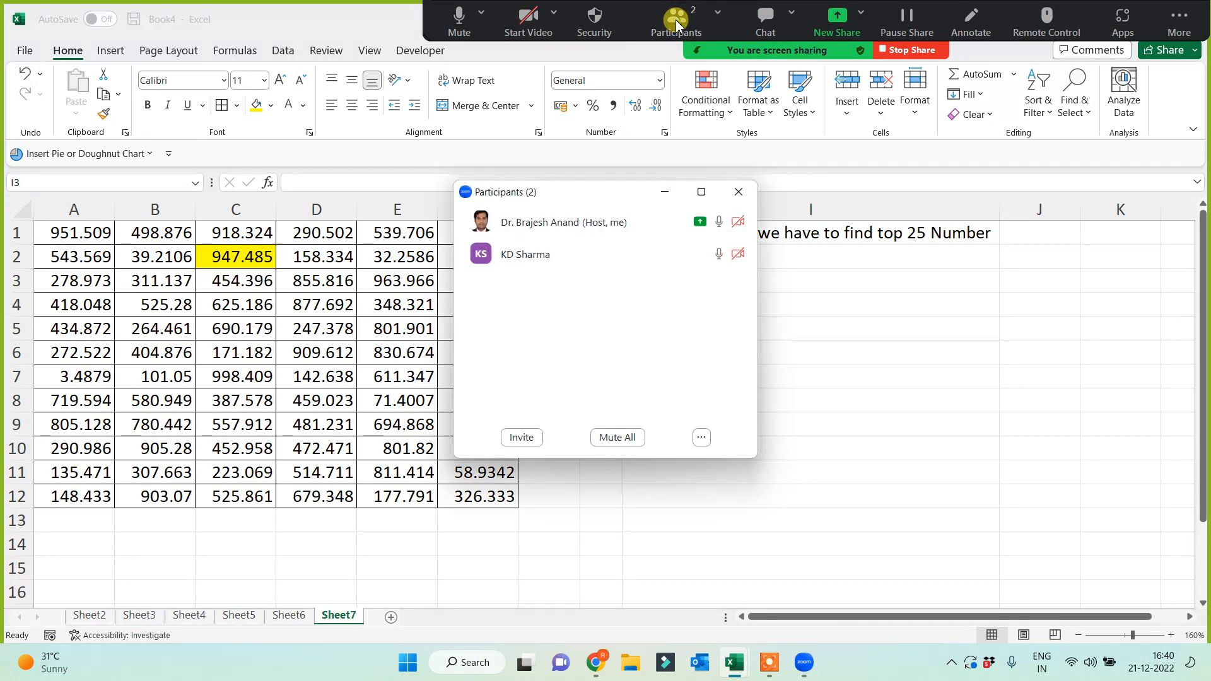
left_click(667, 191)
left_click(729, 287)
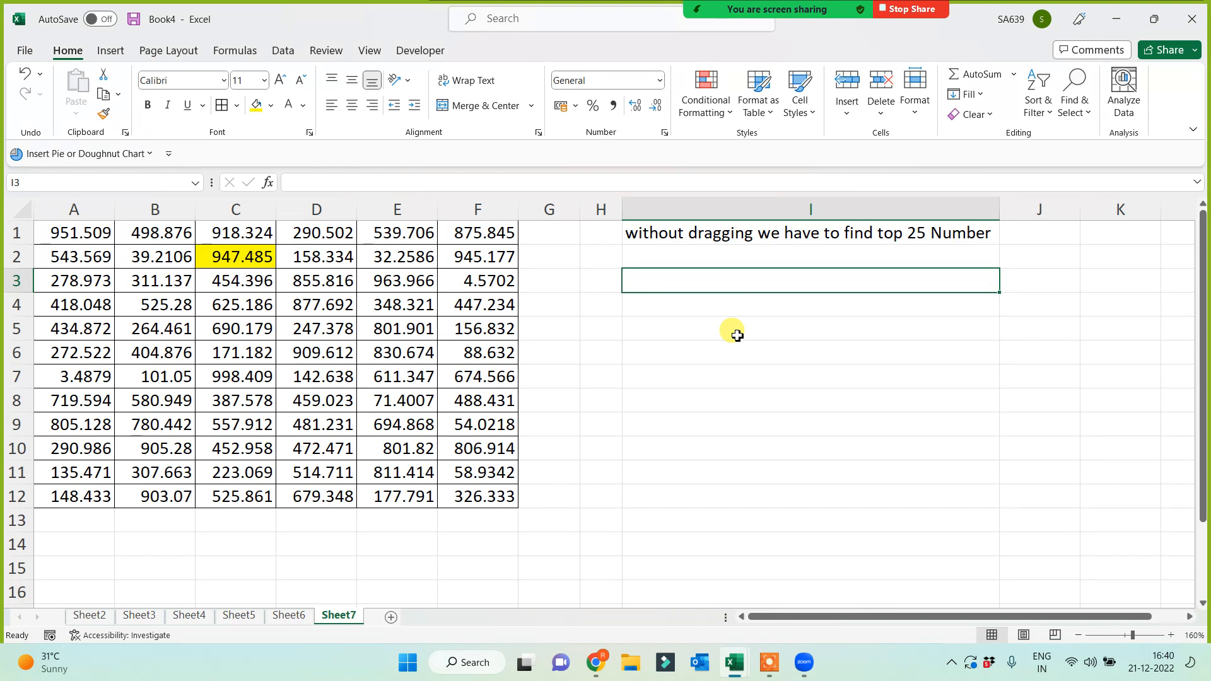
type("=")
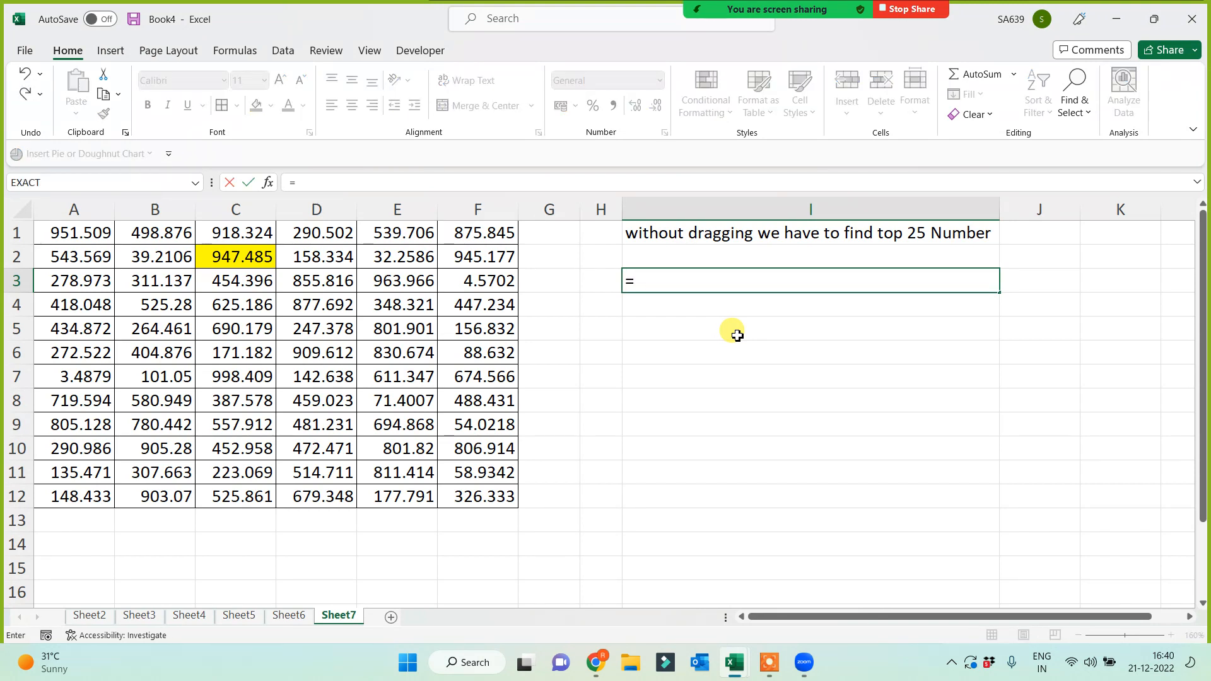
type("large (fill")
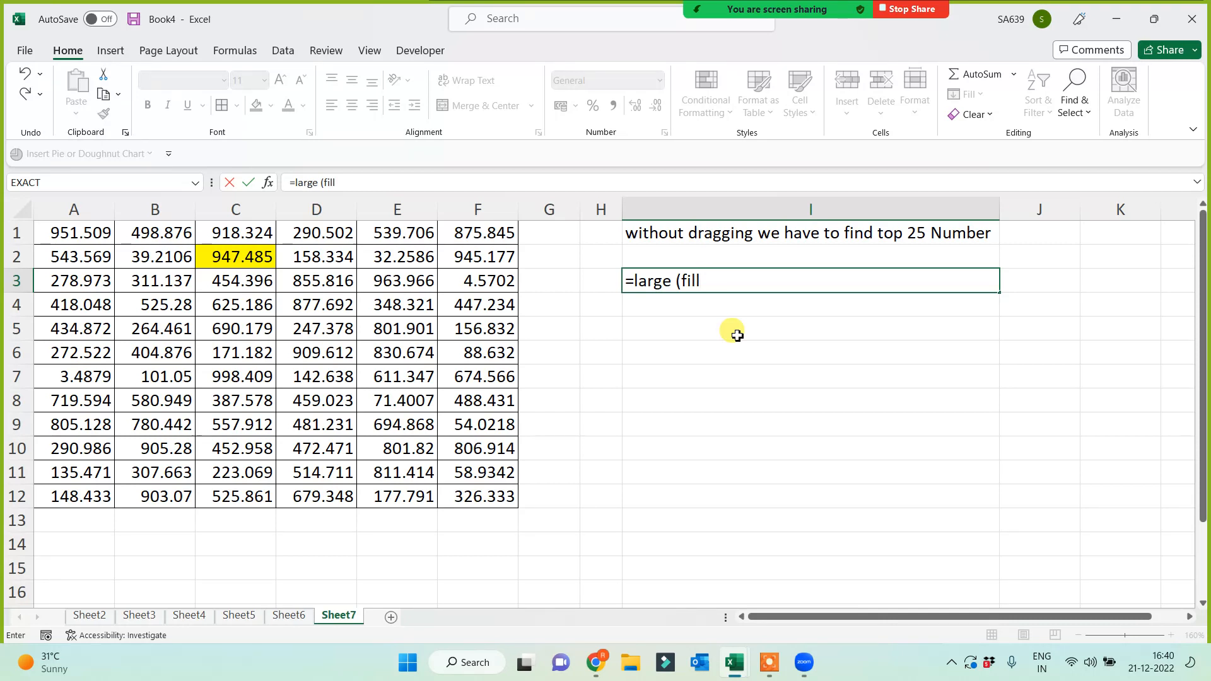
key("Escape")
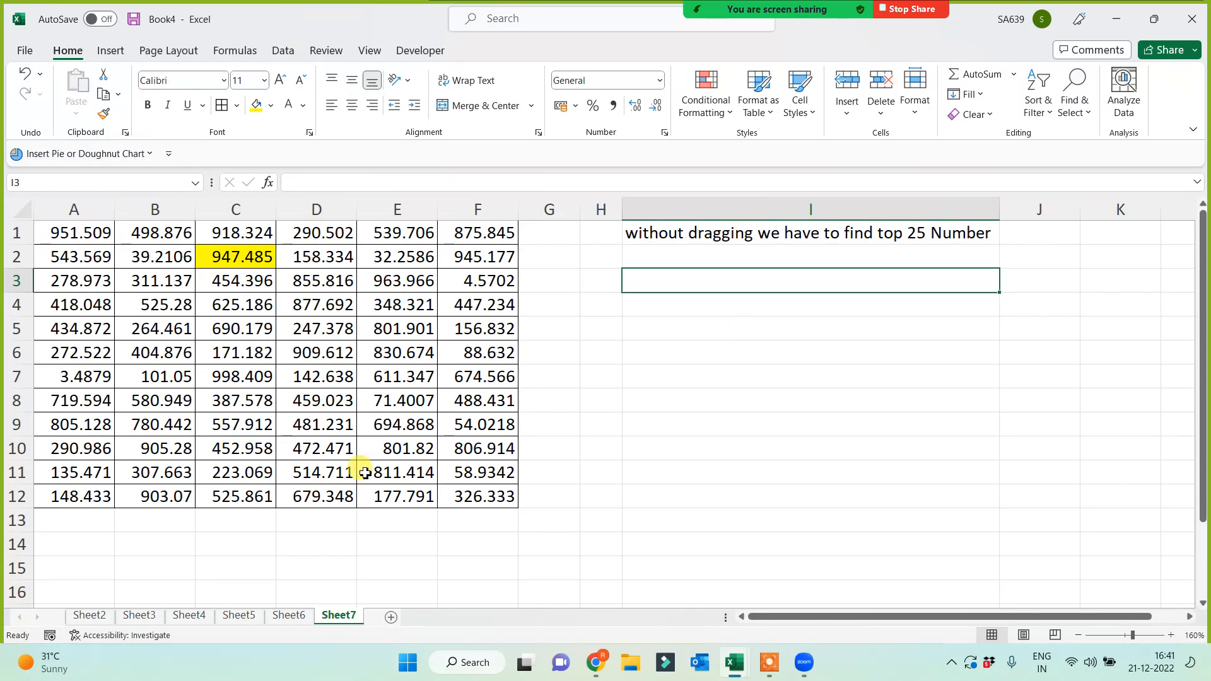
Review the formula in G4 of the Bot 10 Values column on Sheet6 and return to Sheet7
left_click(289, 616)
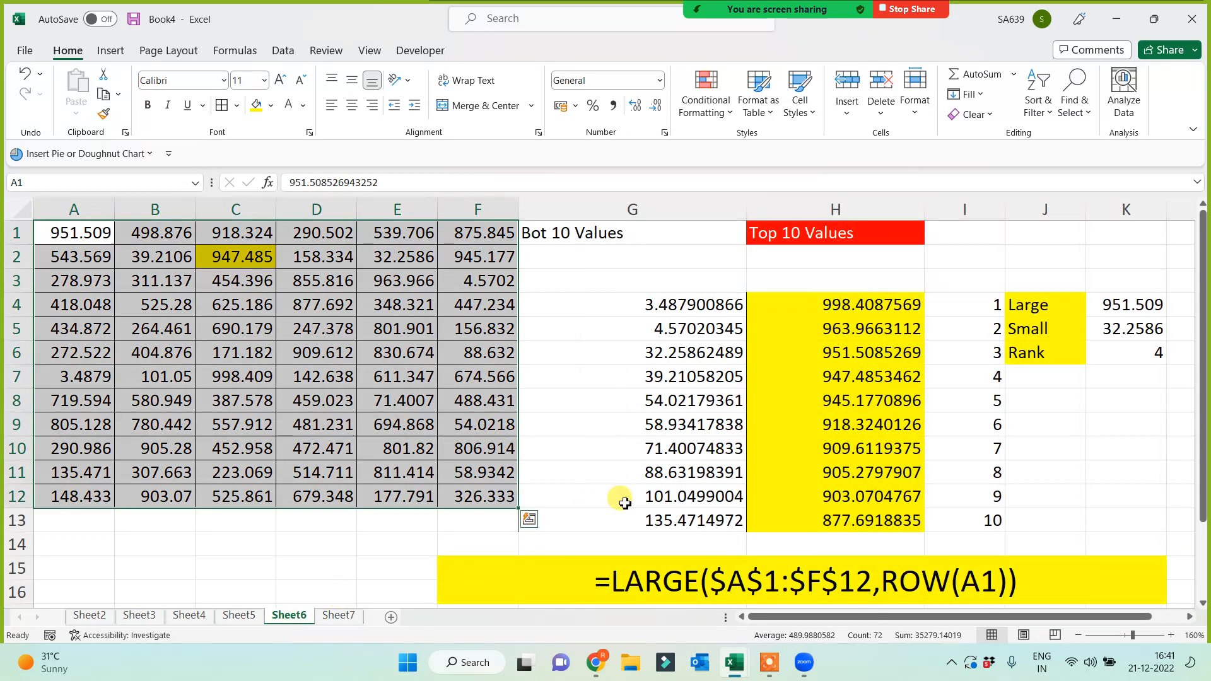
left_click(660, 306)
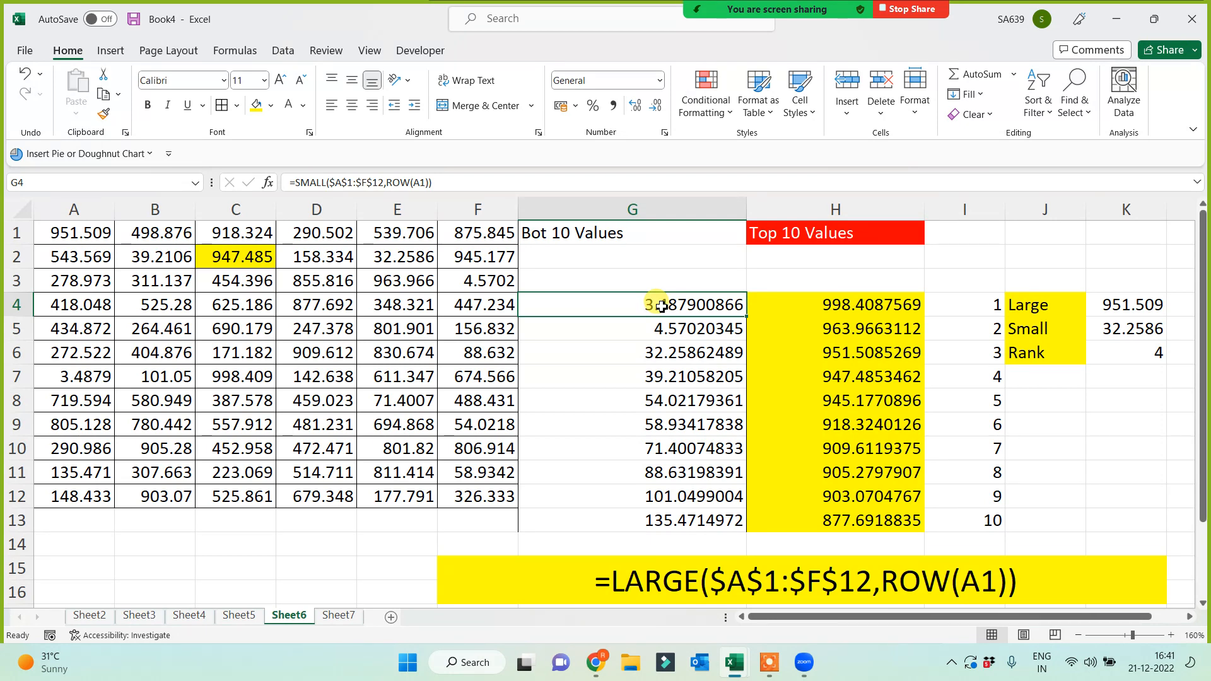
left_click(337, 615)
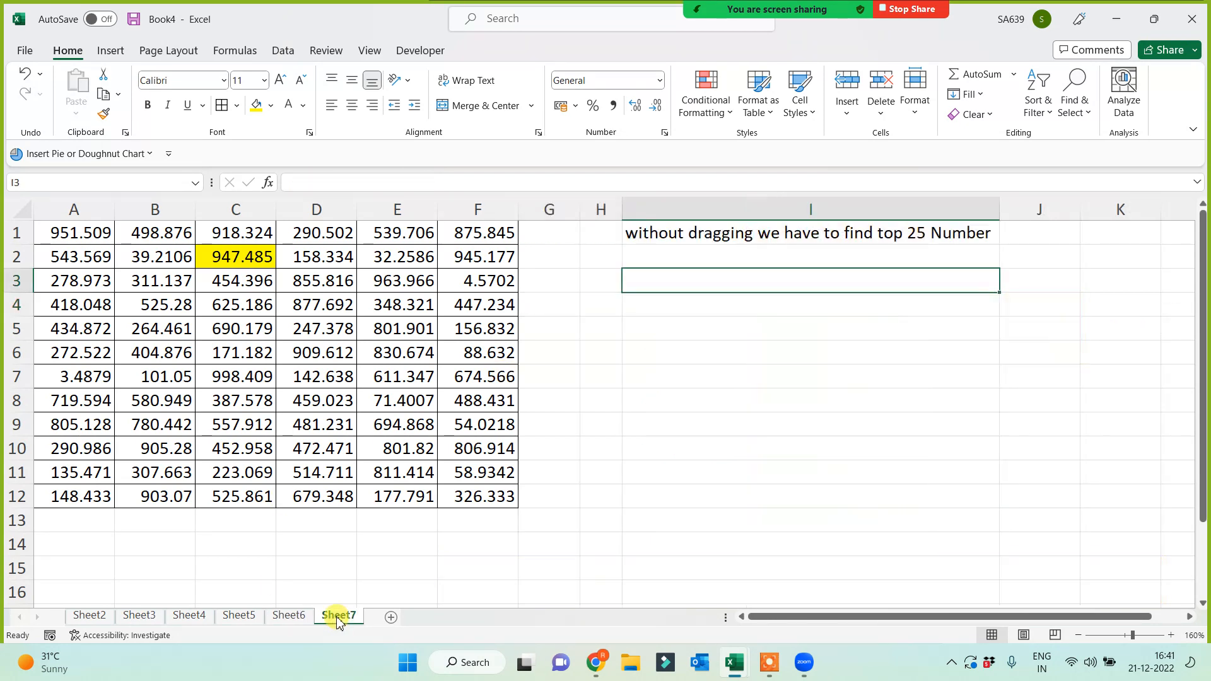
left_click(736, 325)
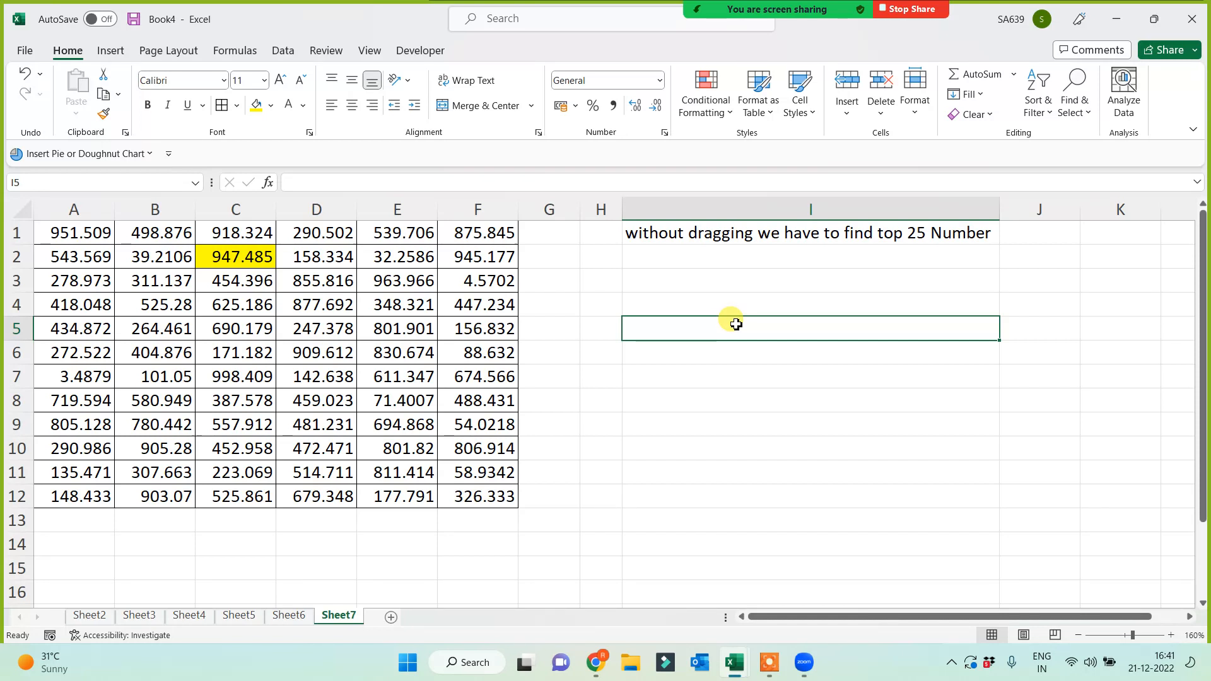
Enter =SEQUENCE(25,1,1,1) in I3 to generate 25 consecutive numbers starting at 1
left_click(714, 279)
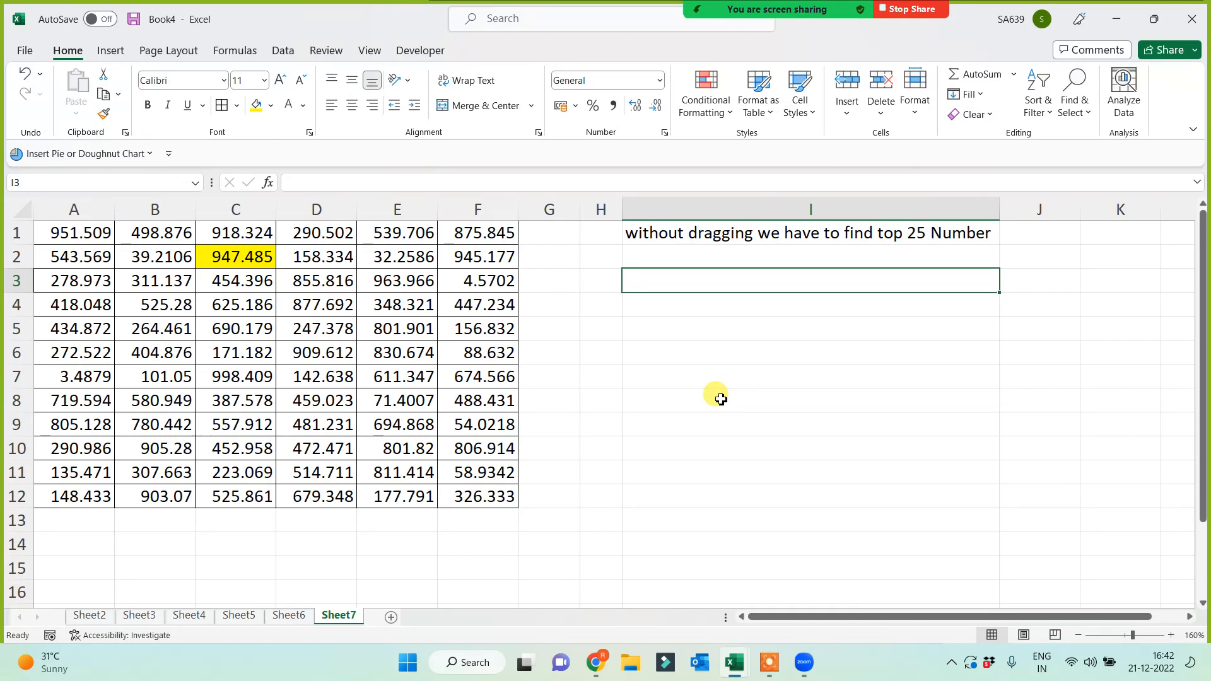
type("=seq")
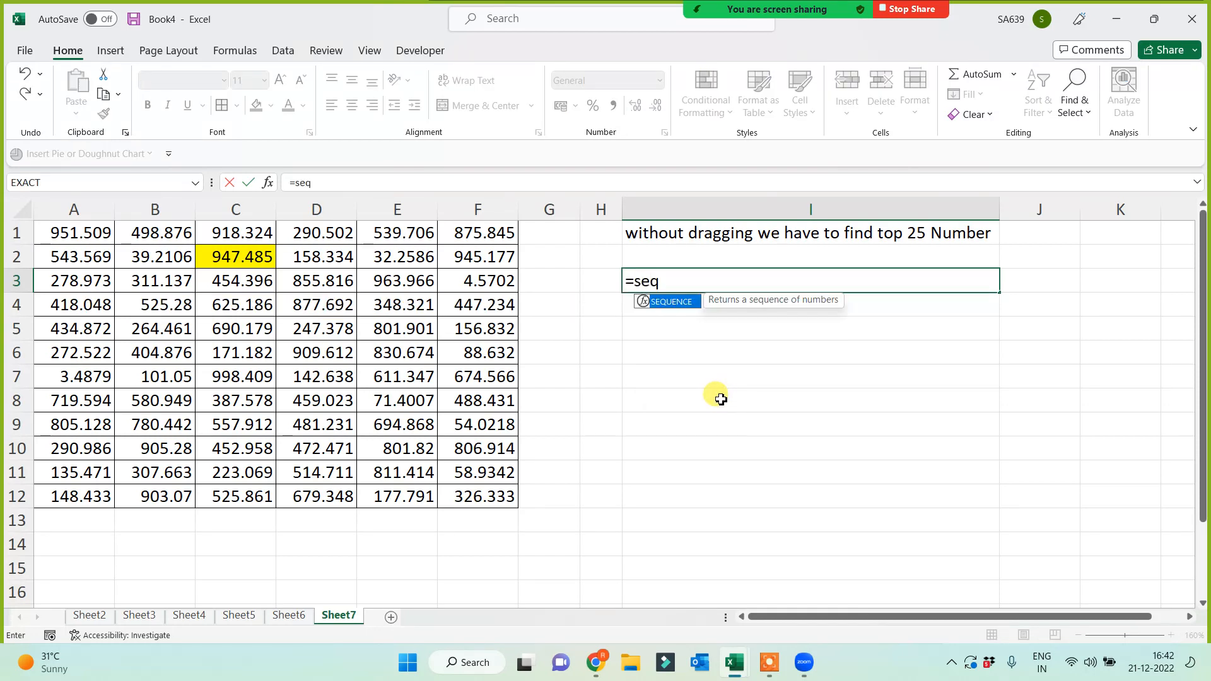
key("Tab")
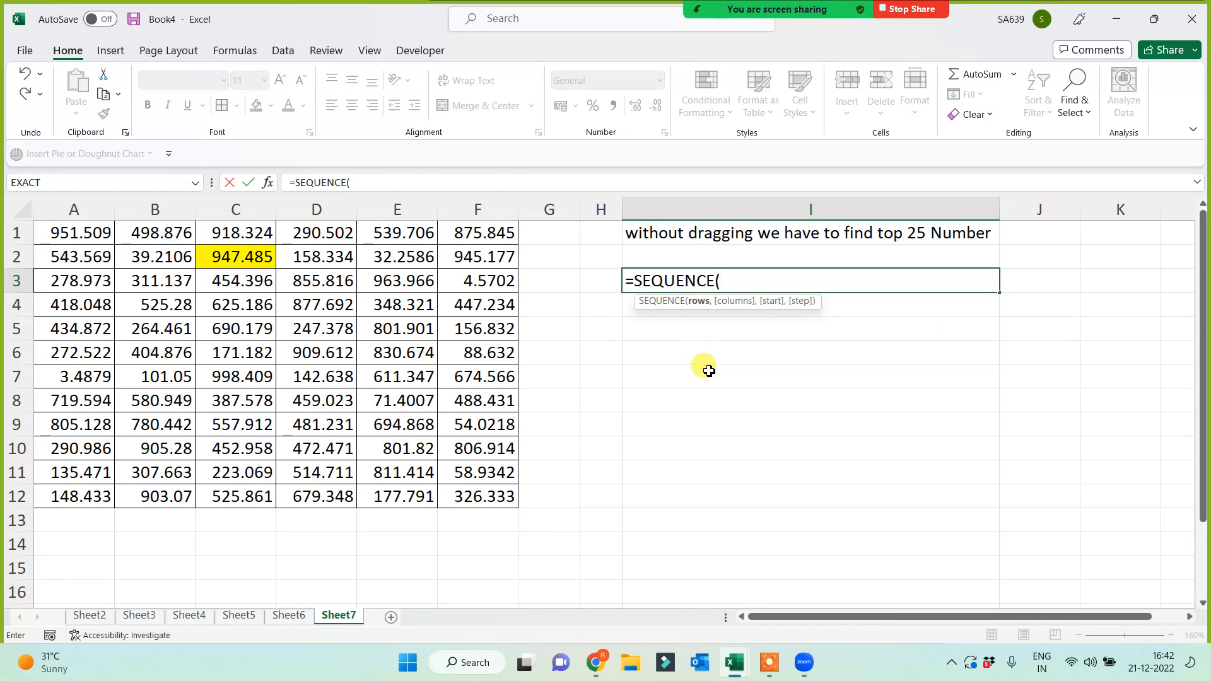
type("25,")
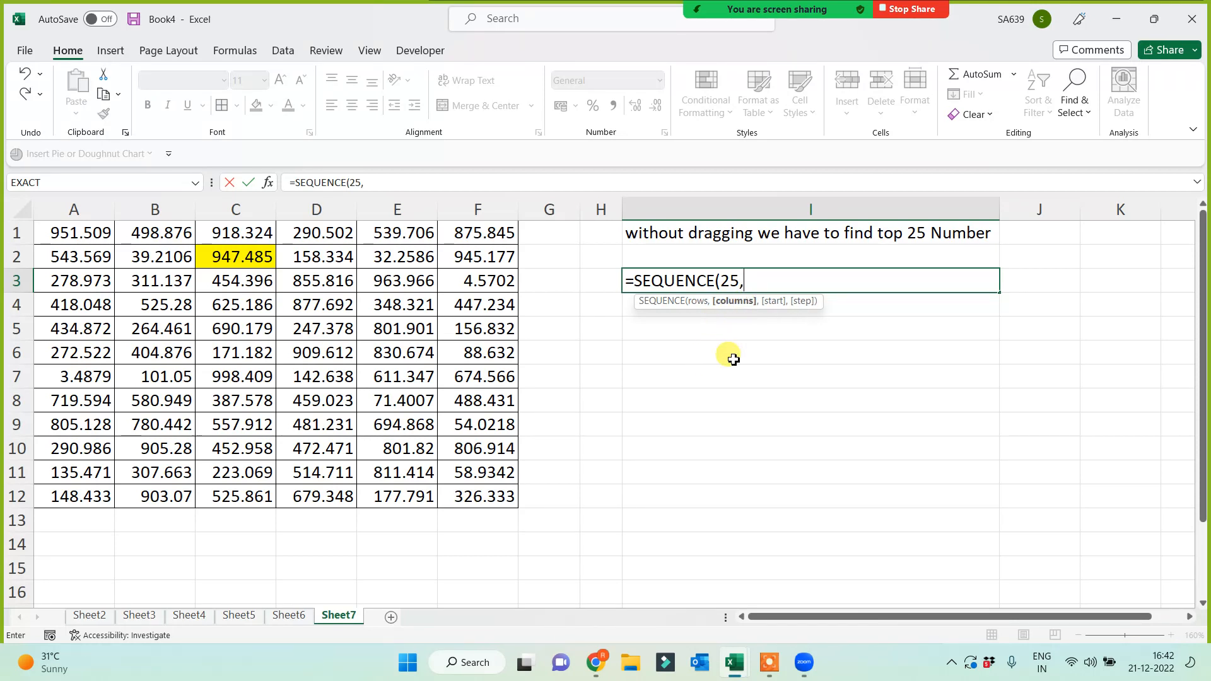
type("1")
type(",")
type("1,")
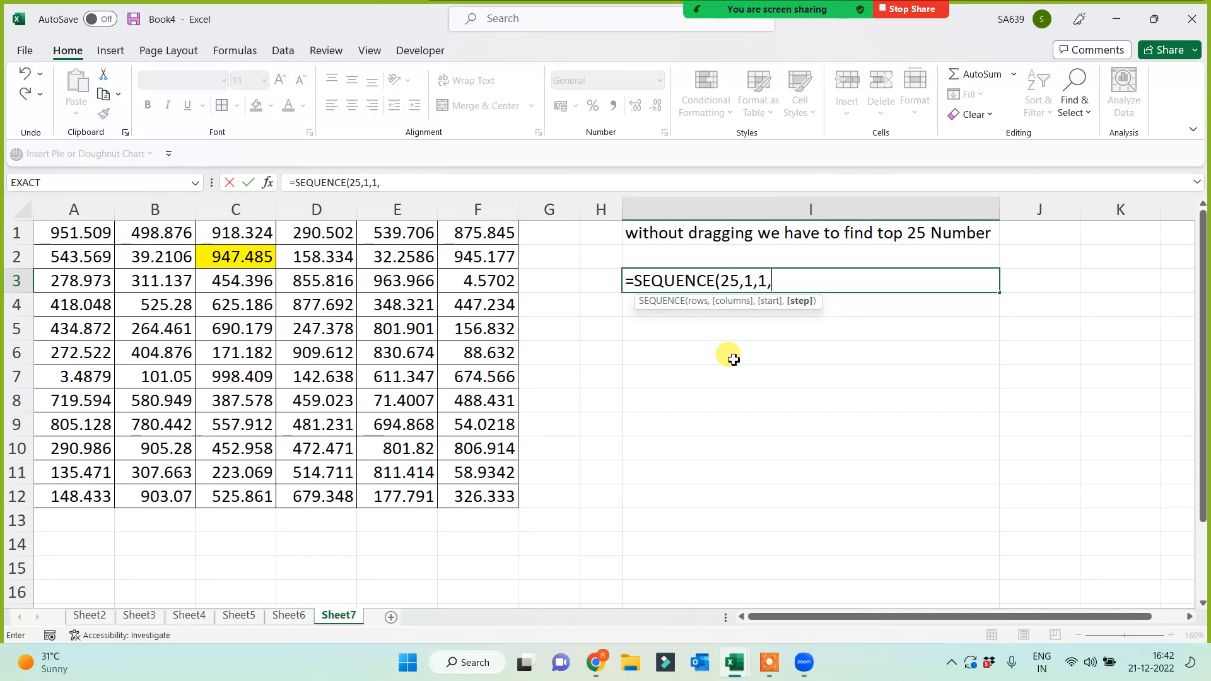
type("1)")
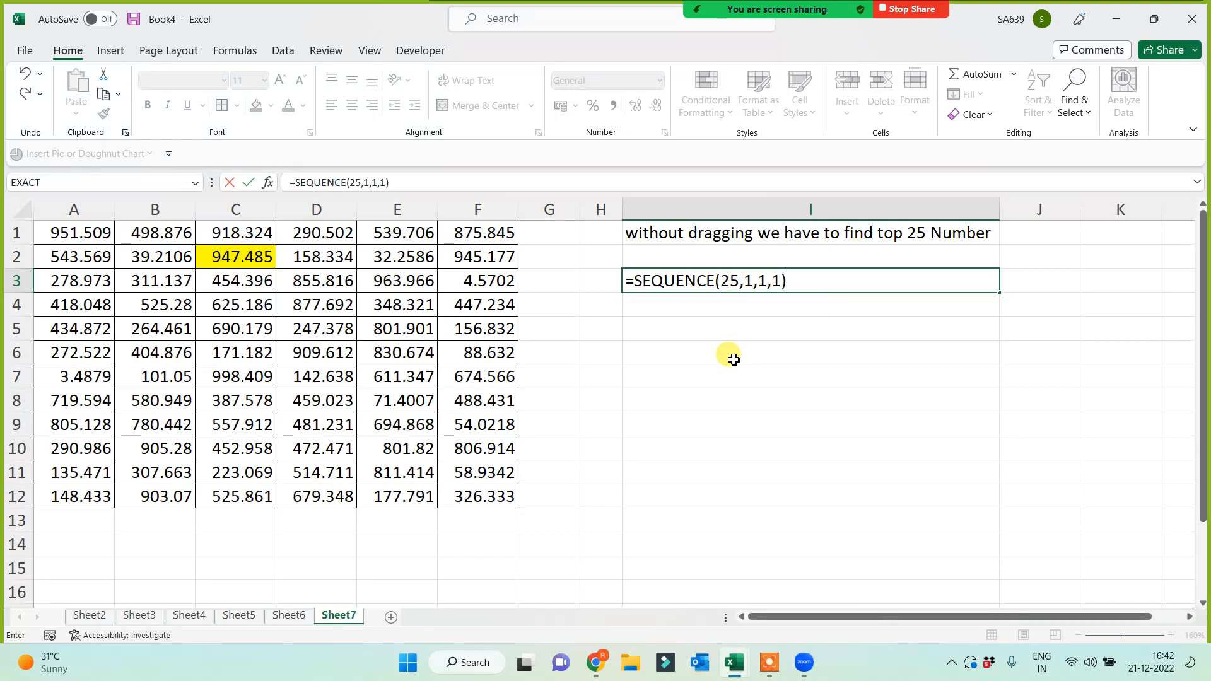
key("Return")
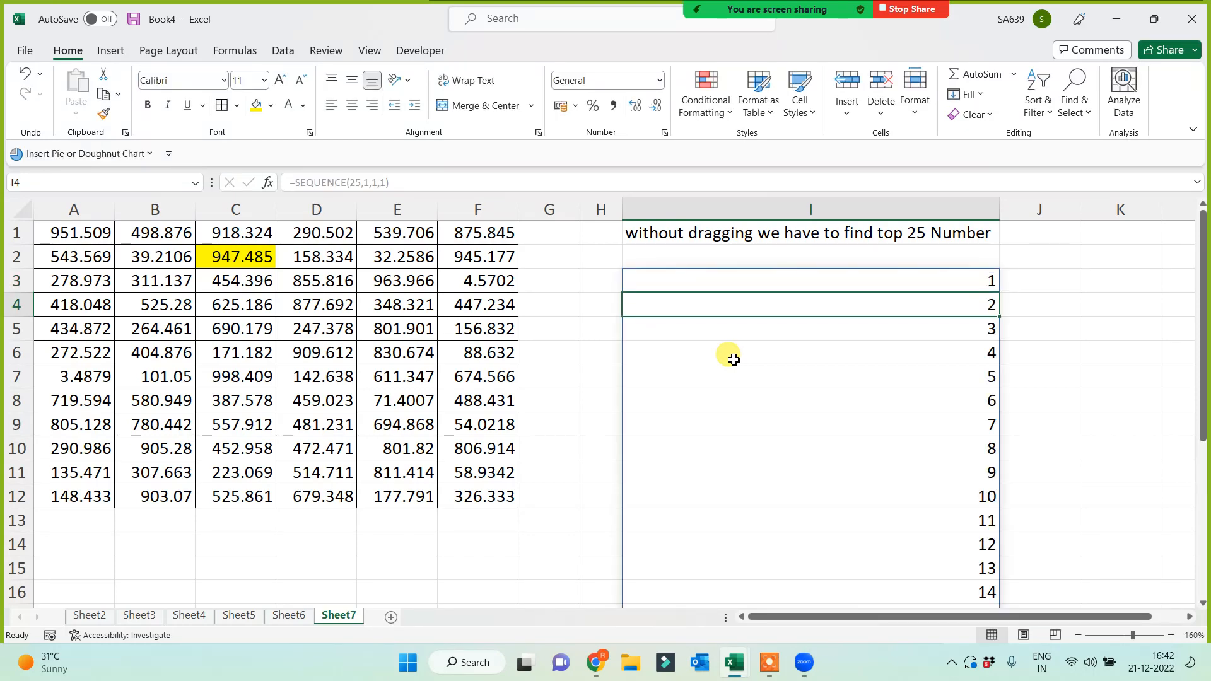
Check the extent of the sequence in column I and clear all of it from I3 down
key("ctrl+Down")
key("ctrl+Up")
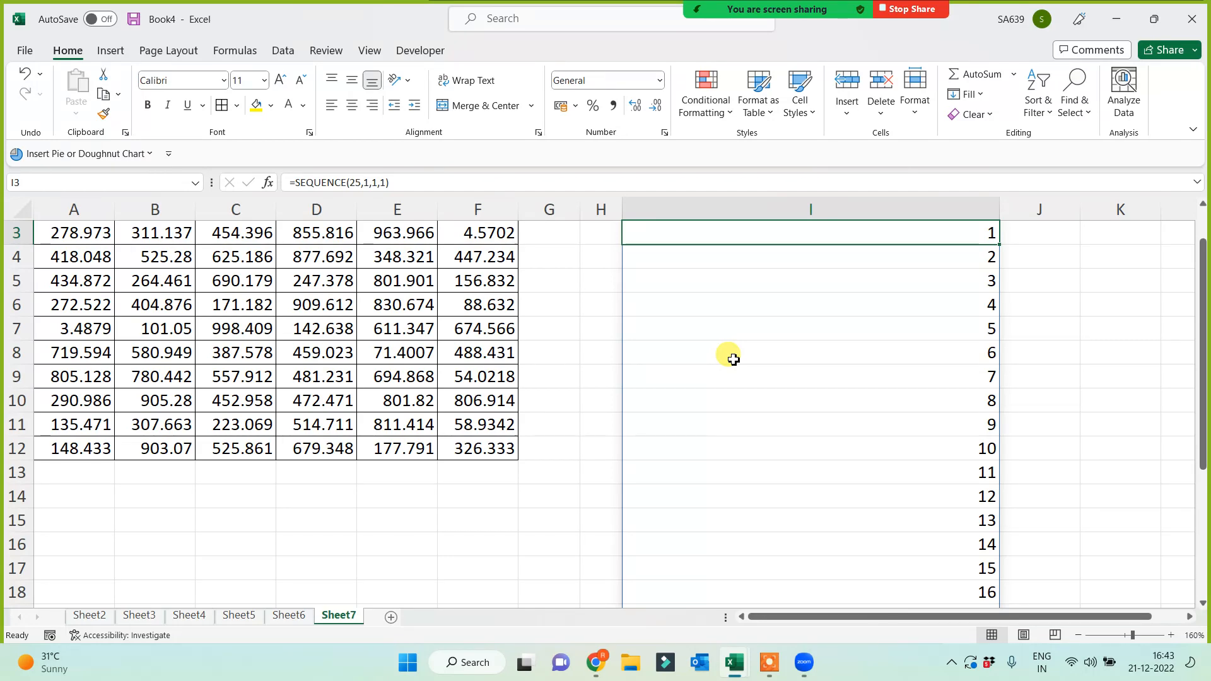
key("ctrl+shift+Down")
key("Delete")
scroll(733, 359, "up", 4)
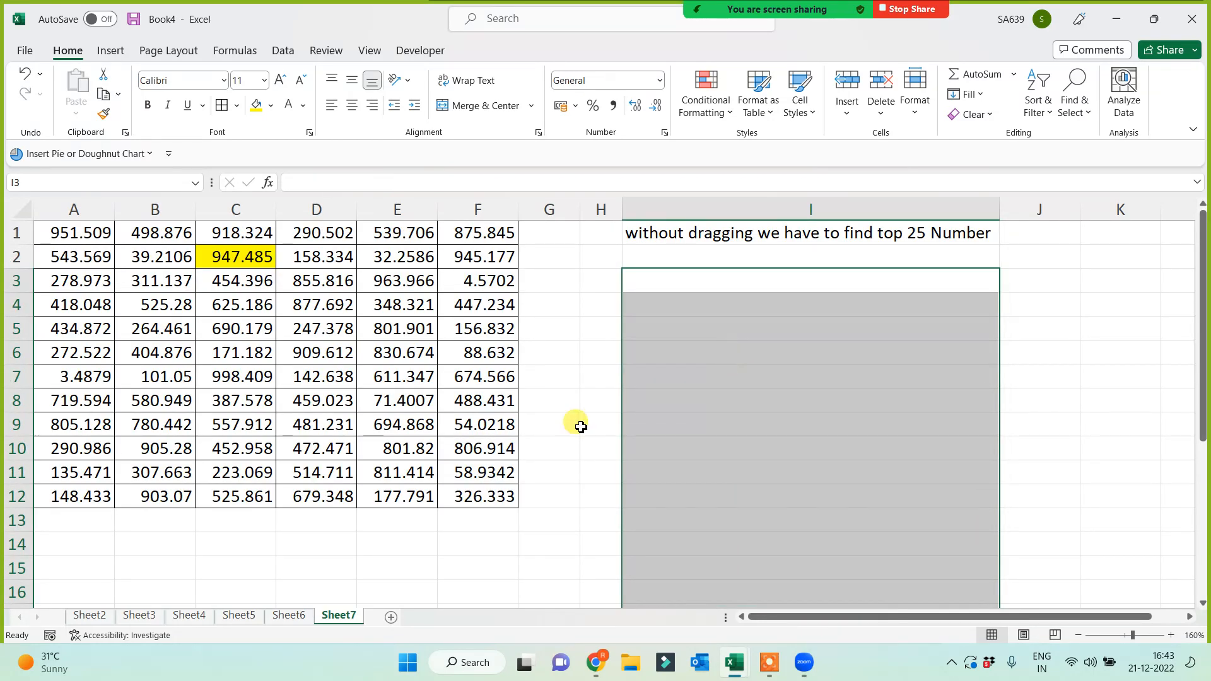
Add a new worksheet and enter the note "1-10 lac" in cell A1
left_click(391, 617)
scroll(314, 375, "up", 4, "ctrl")
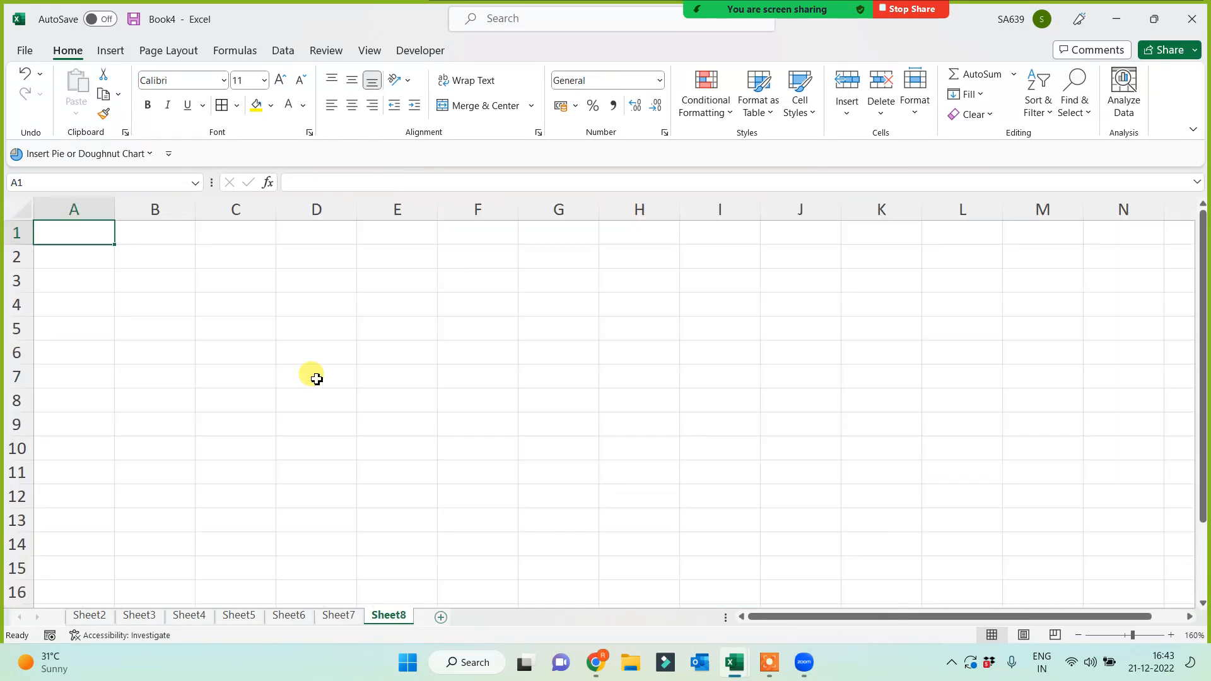
type("1")
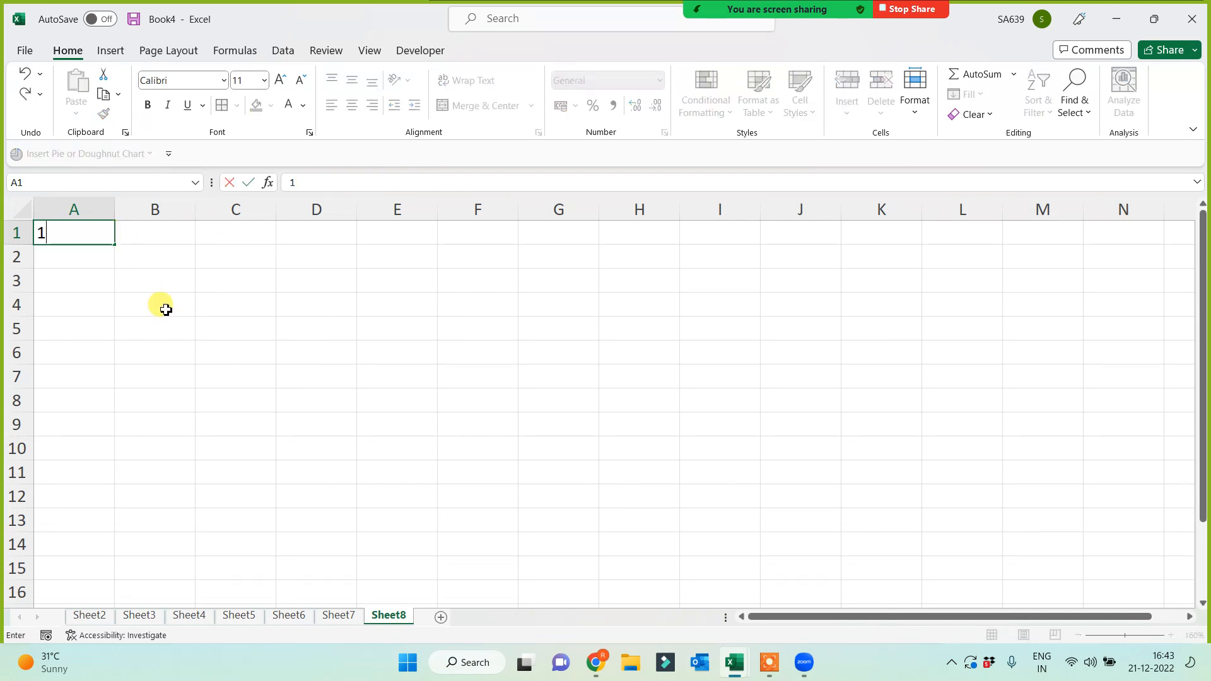
type("-10 lac")
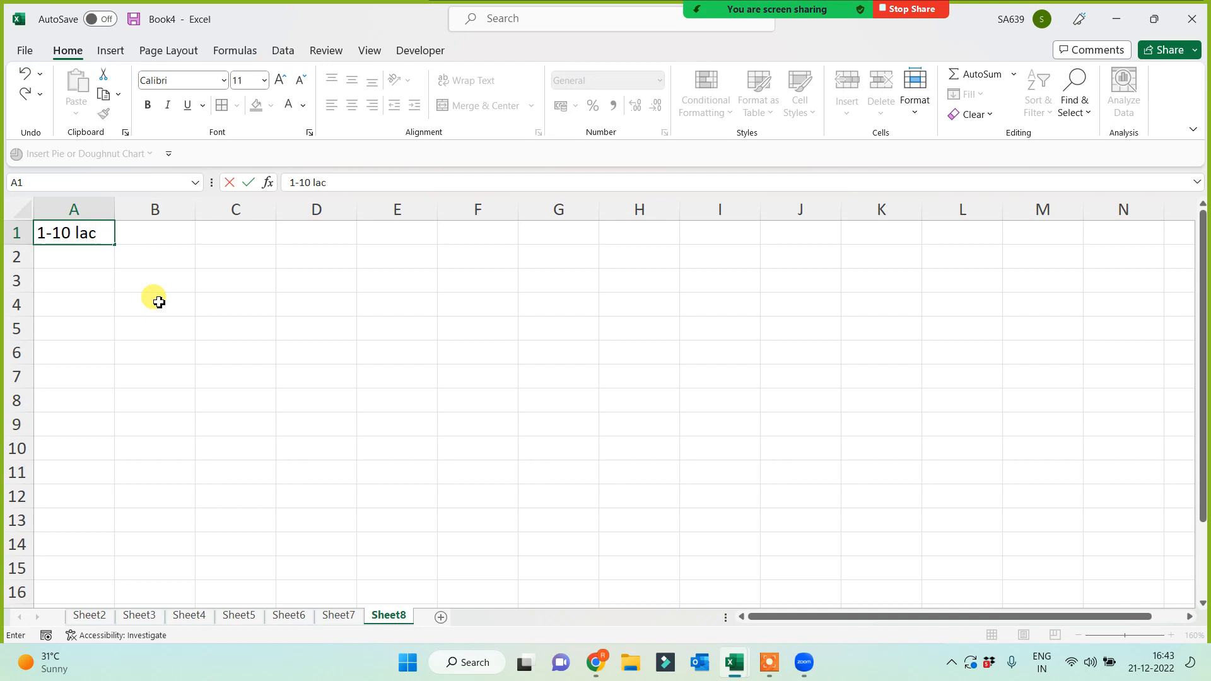
left_click(158, 302)
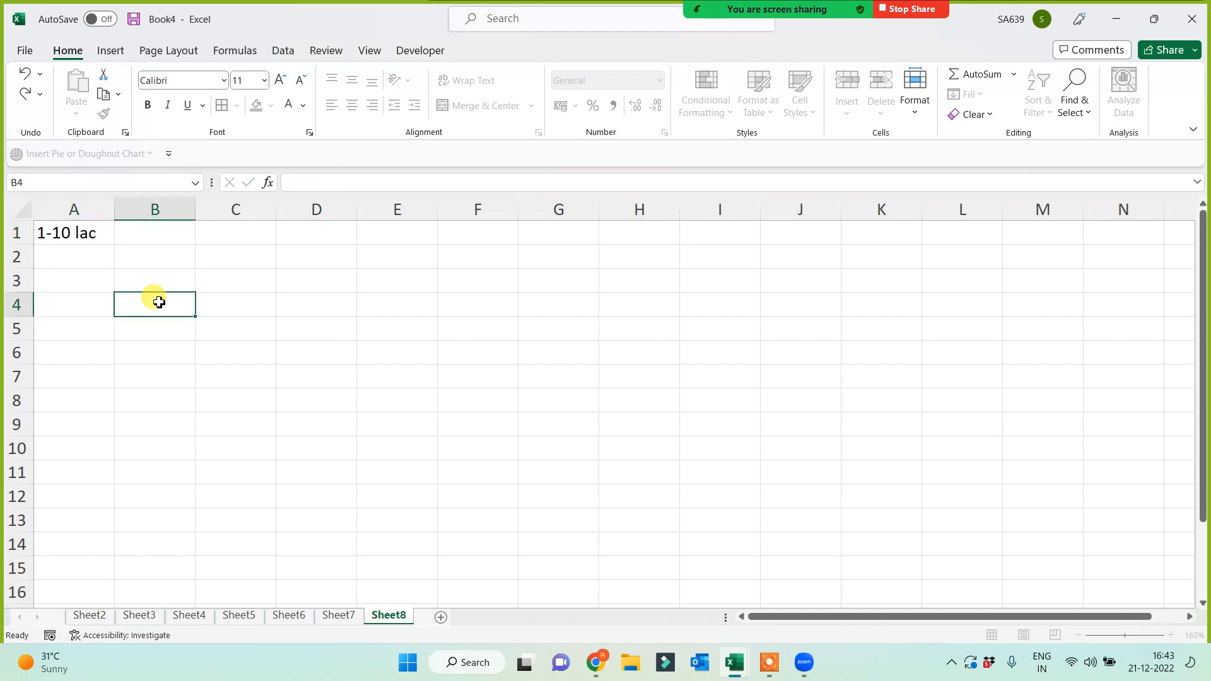
Generate the numbers 1 to 1000000 down column C with =SEQUENCE(1000000,1,1,1) in C1 and go to the last one
left_click(251, 234)
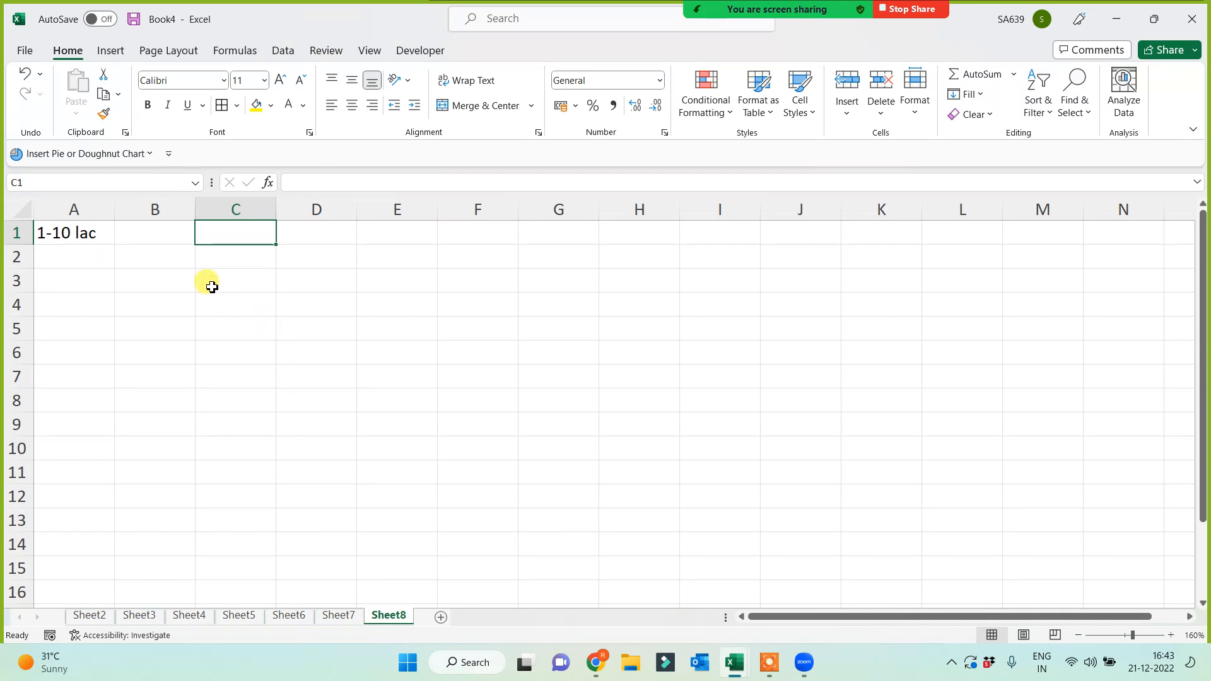
type("=")
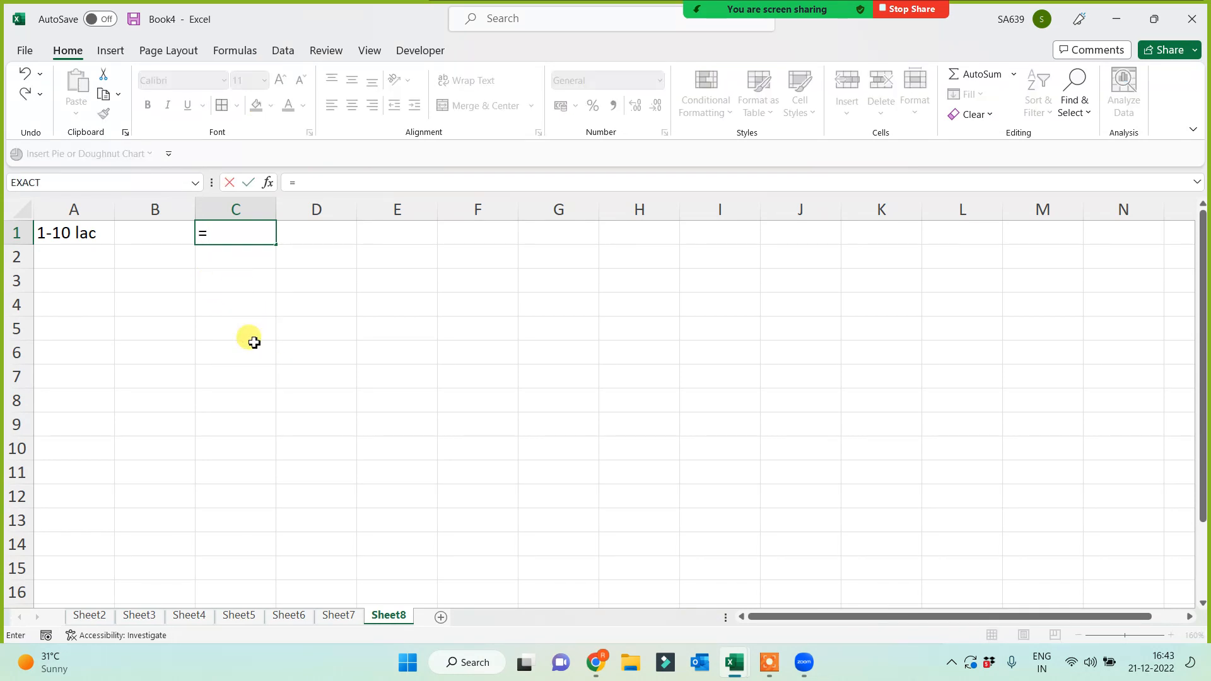
type("seq")
key("Tab")
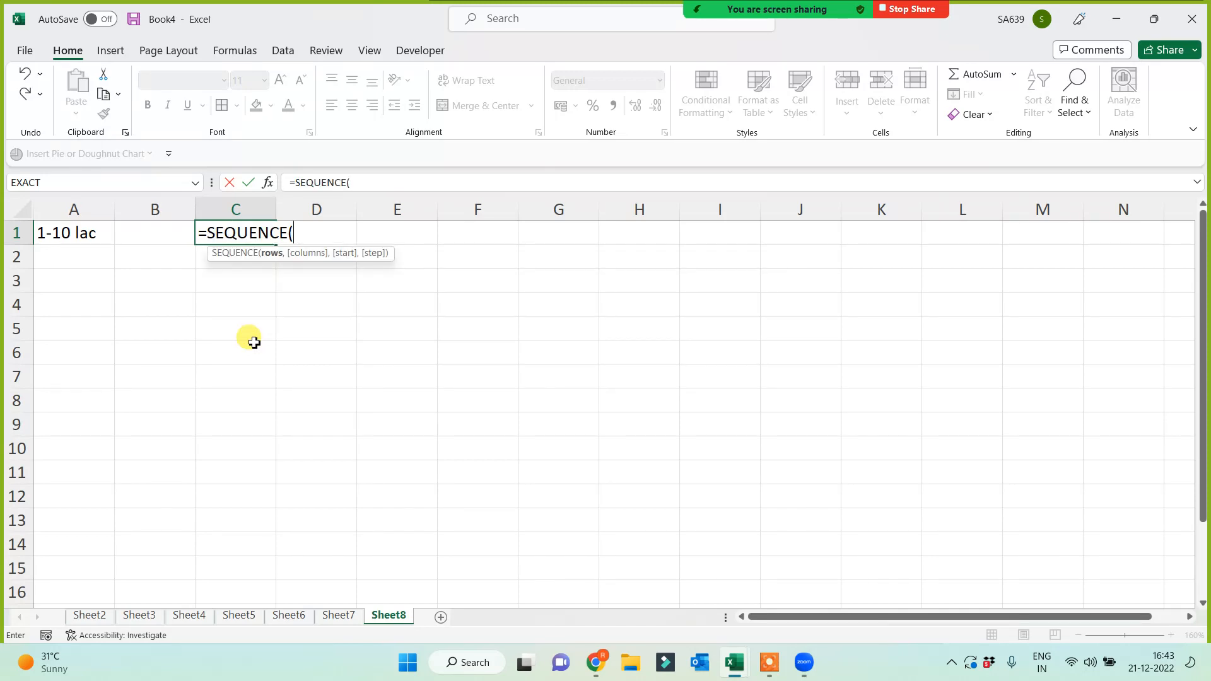
type("1000000")
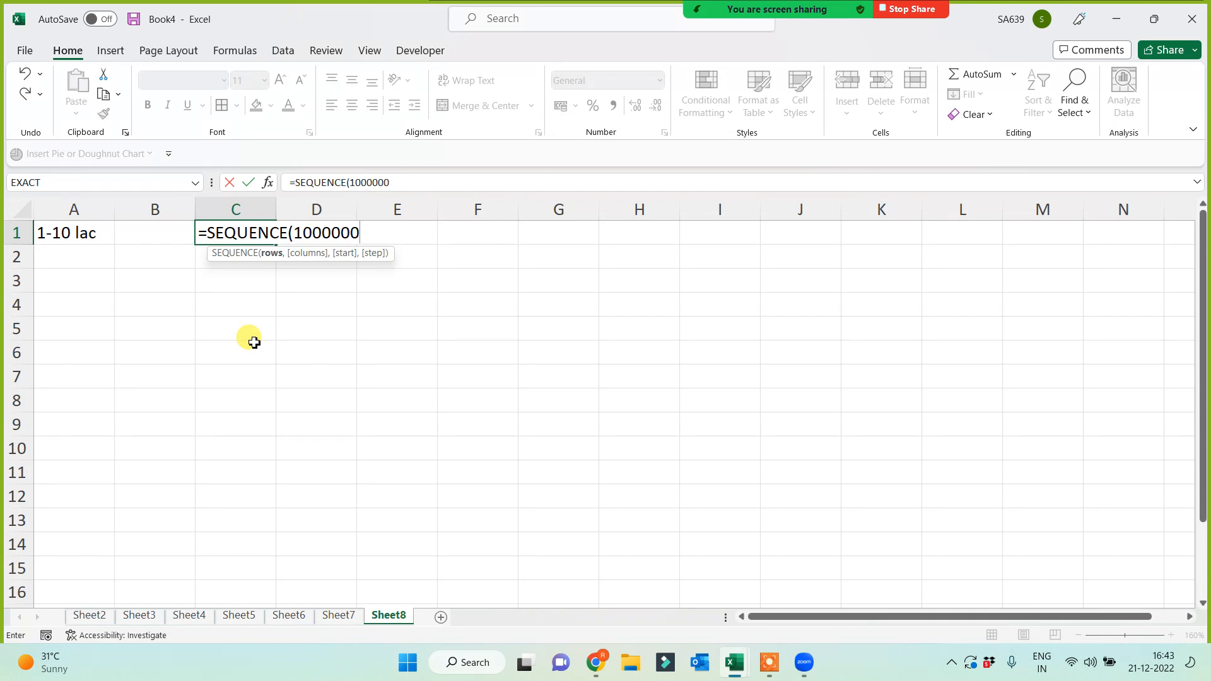
type(",1")
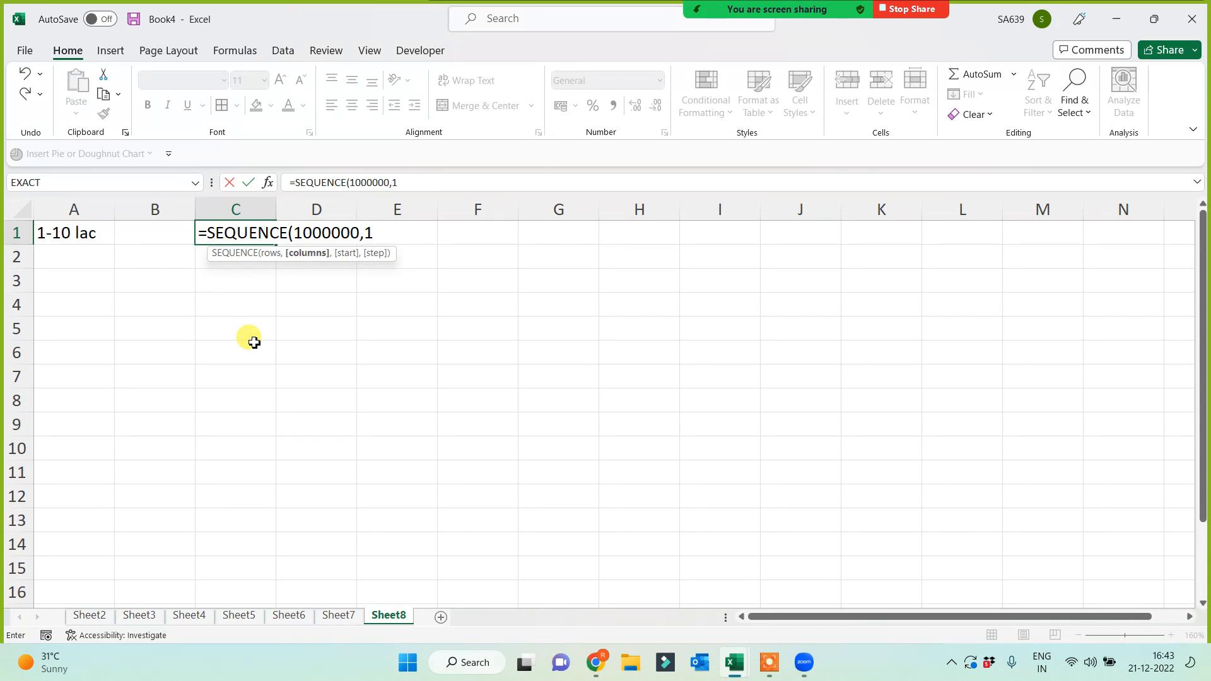
type(",")
type("1,")
type("1)")
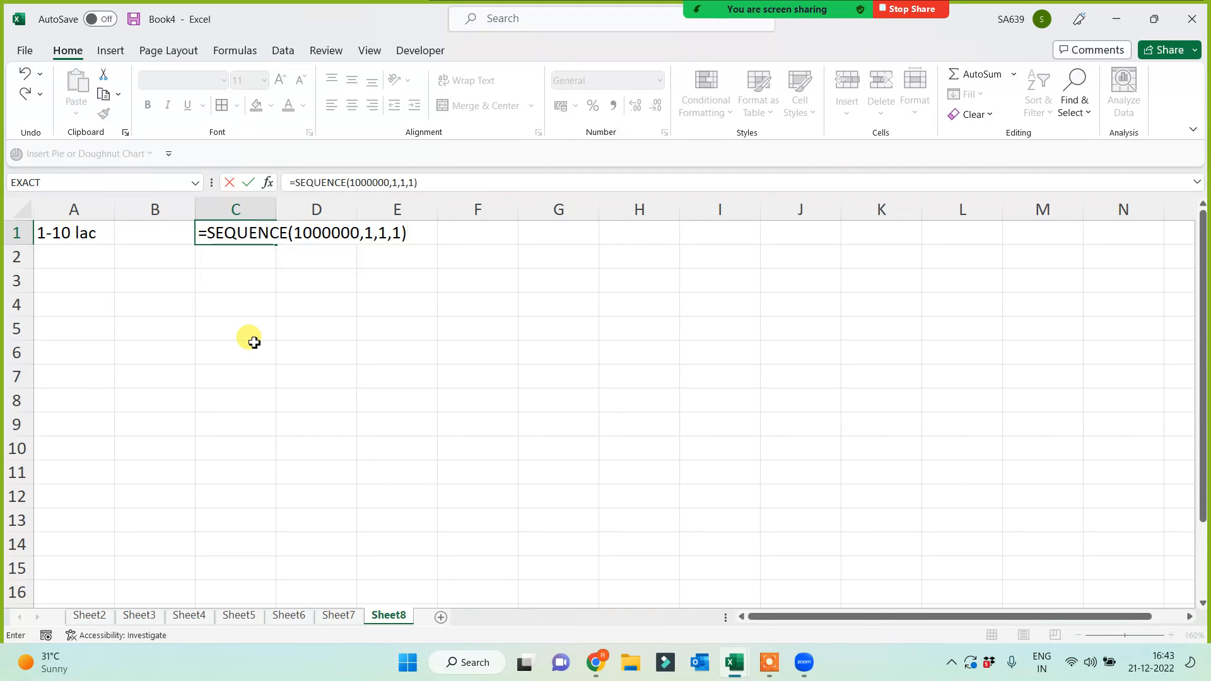
key("Return")
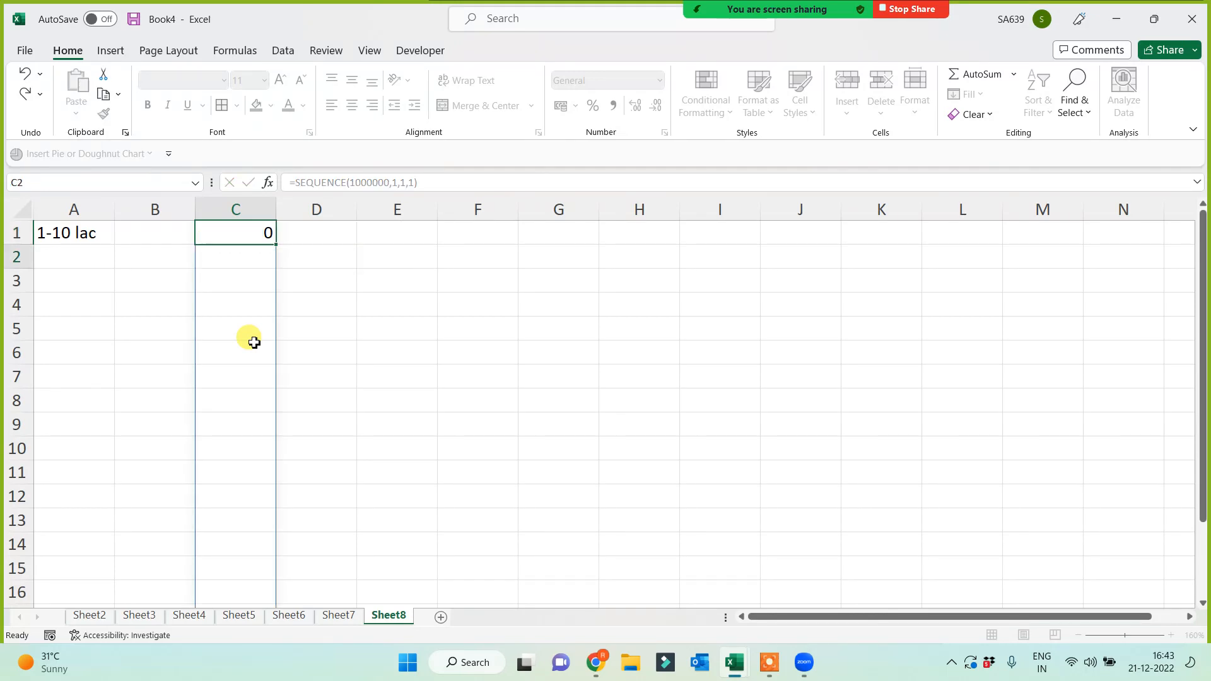
key("Up")
key("ctrl+Down")
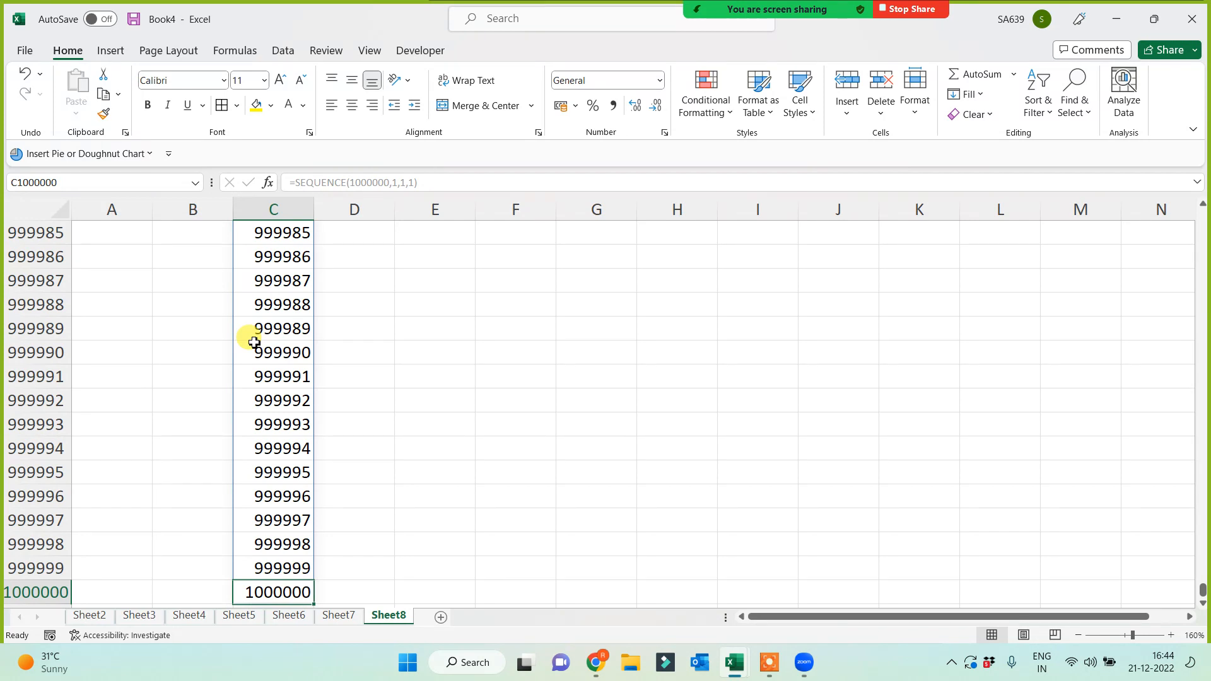
Return to the start of the number list and enter 365 in cell H1
key("ctrl+Up")
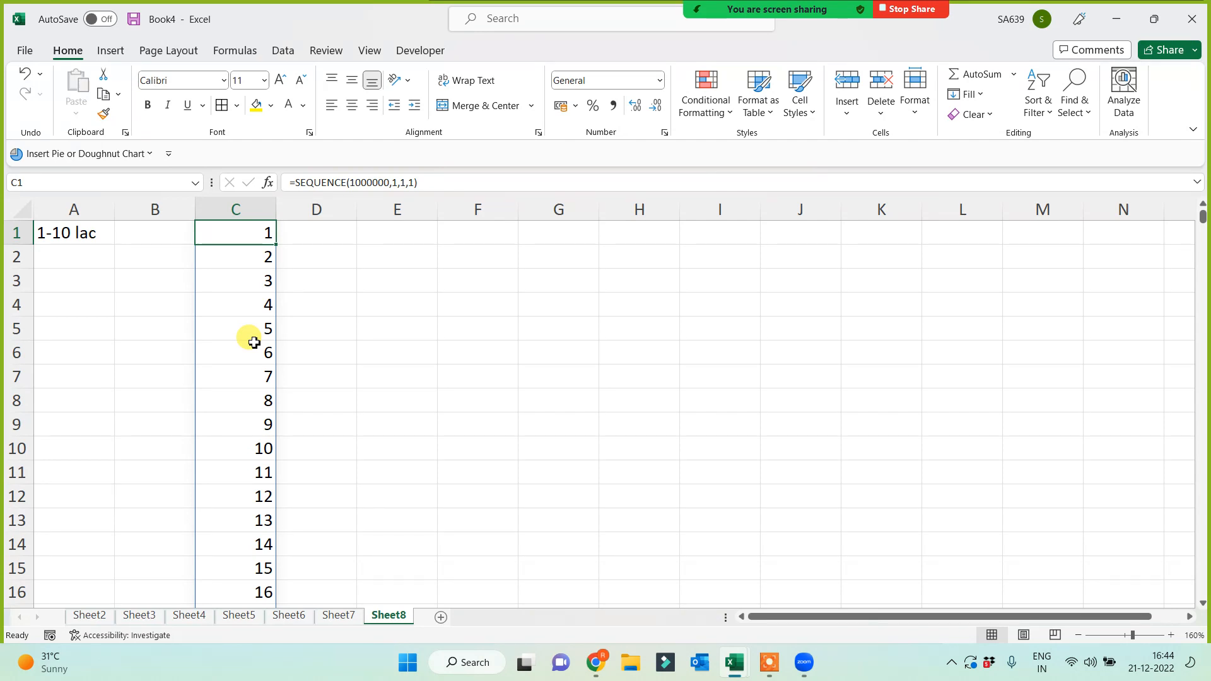
key("Right")
key("Right")
key("Right")
key("Right")
key("Right")
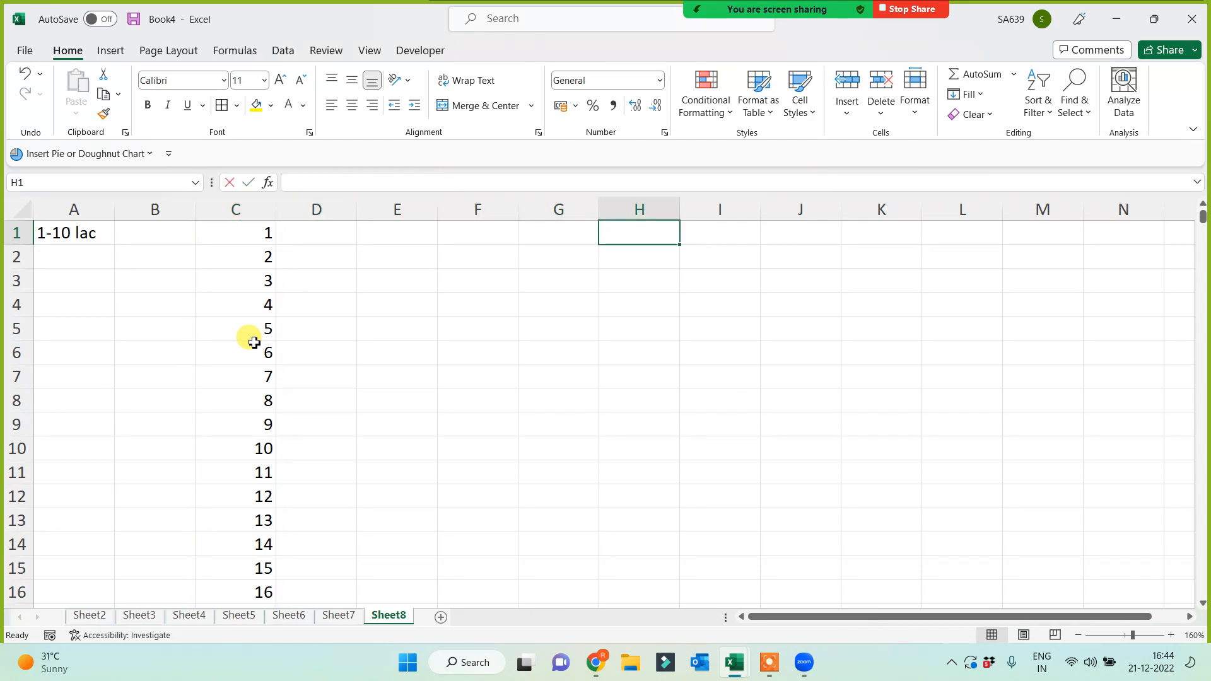
type("365")
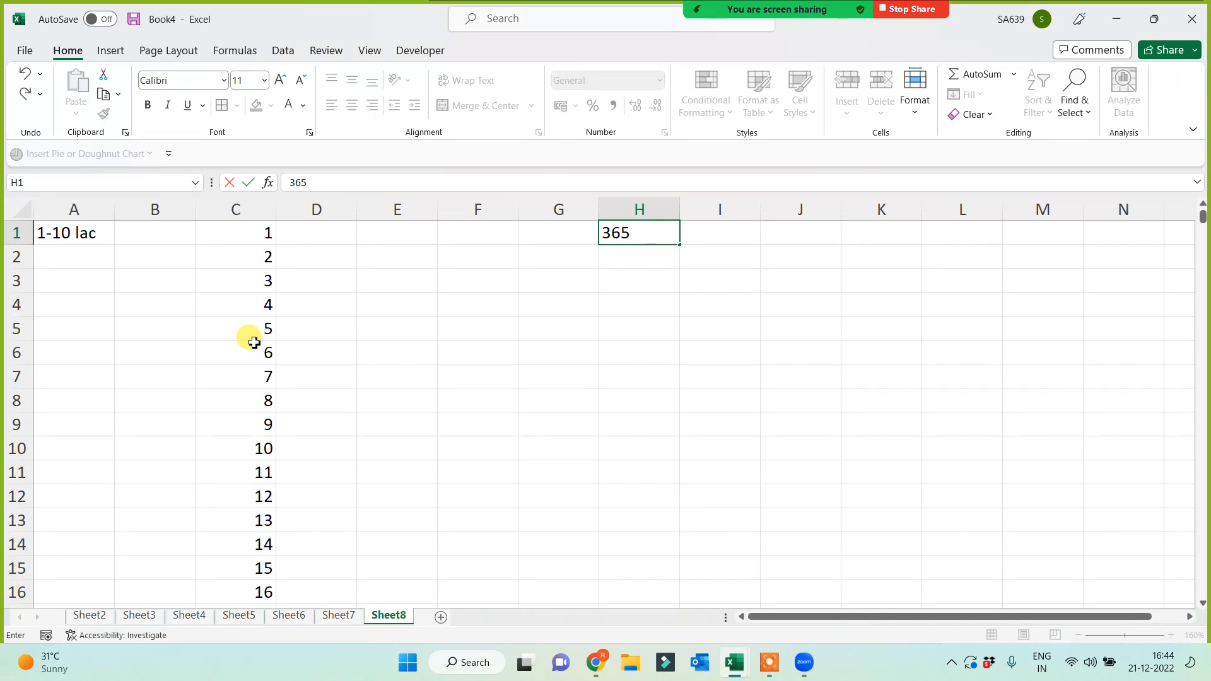
key("Return")
key("Up")
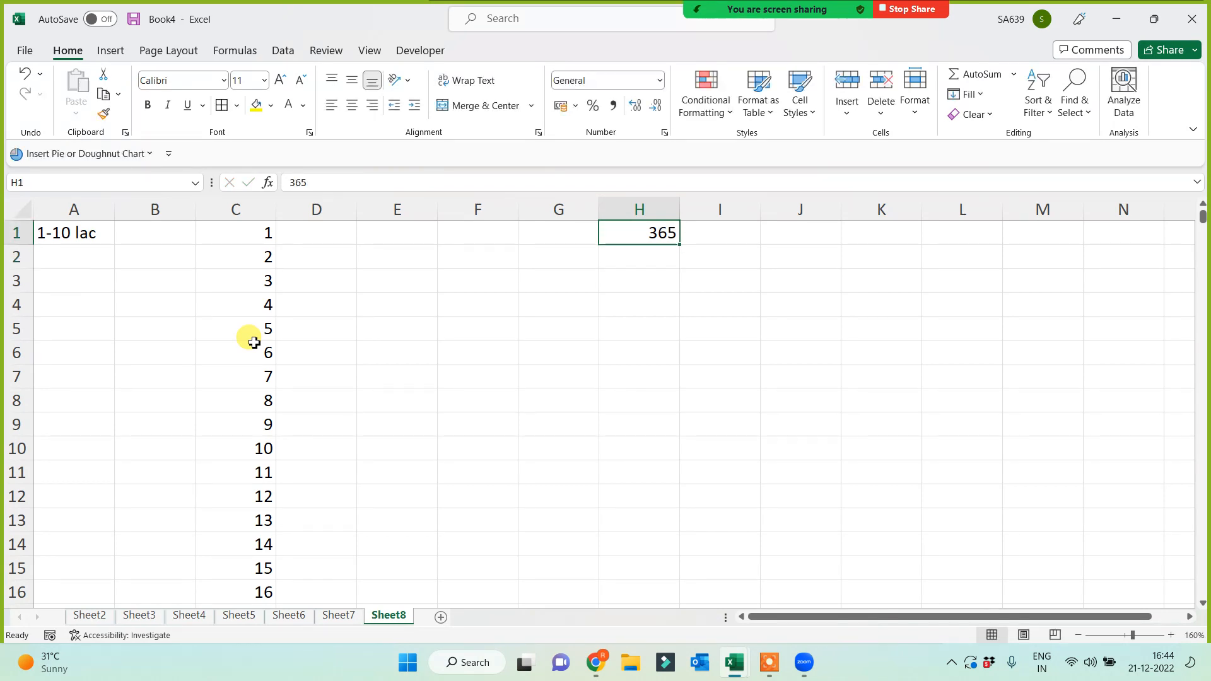
Switch to Chrome and search Google for "microsoft office" in a new tab
left_click(597, 663)
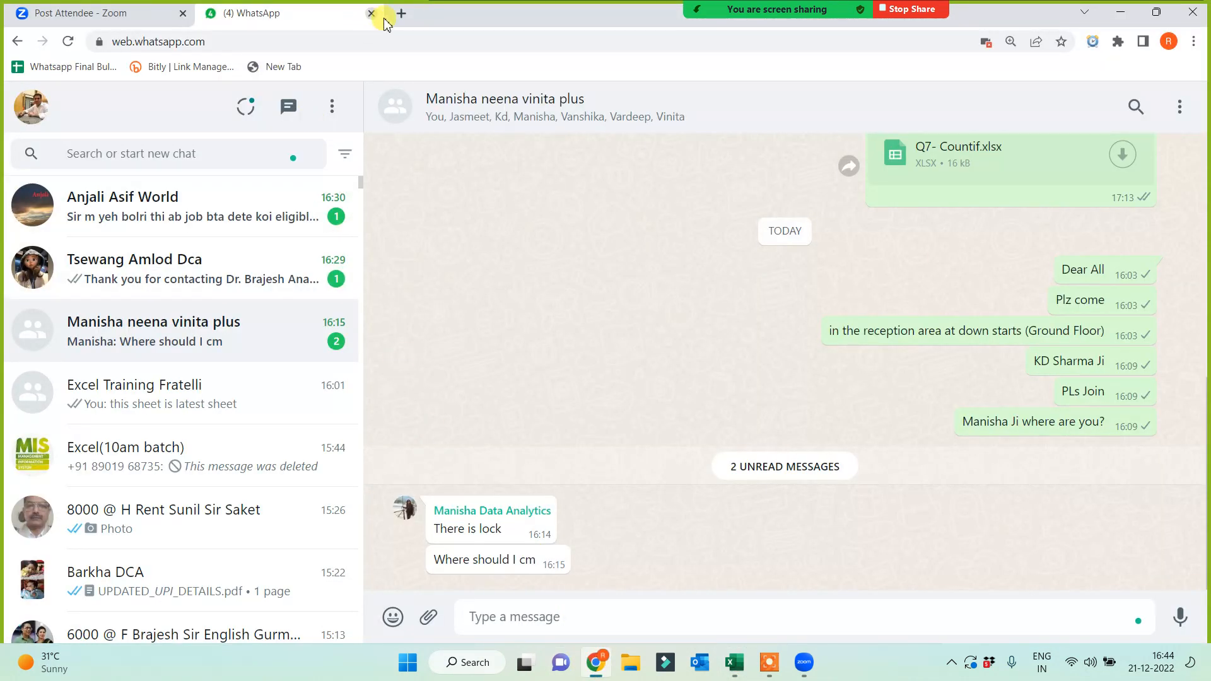
left_click(403, 14)
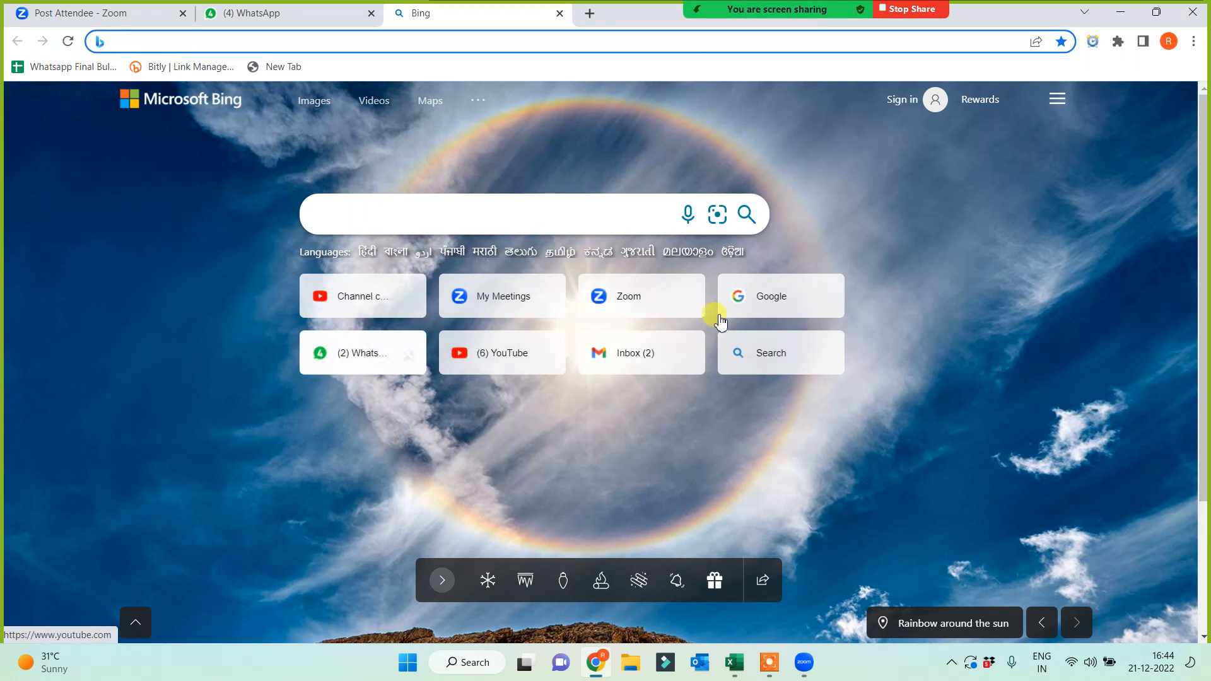
left_click(759, 304)
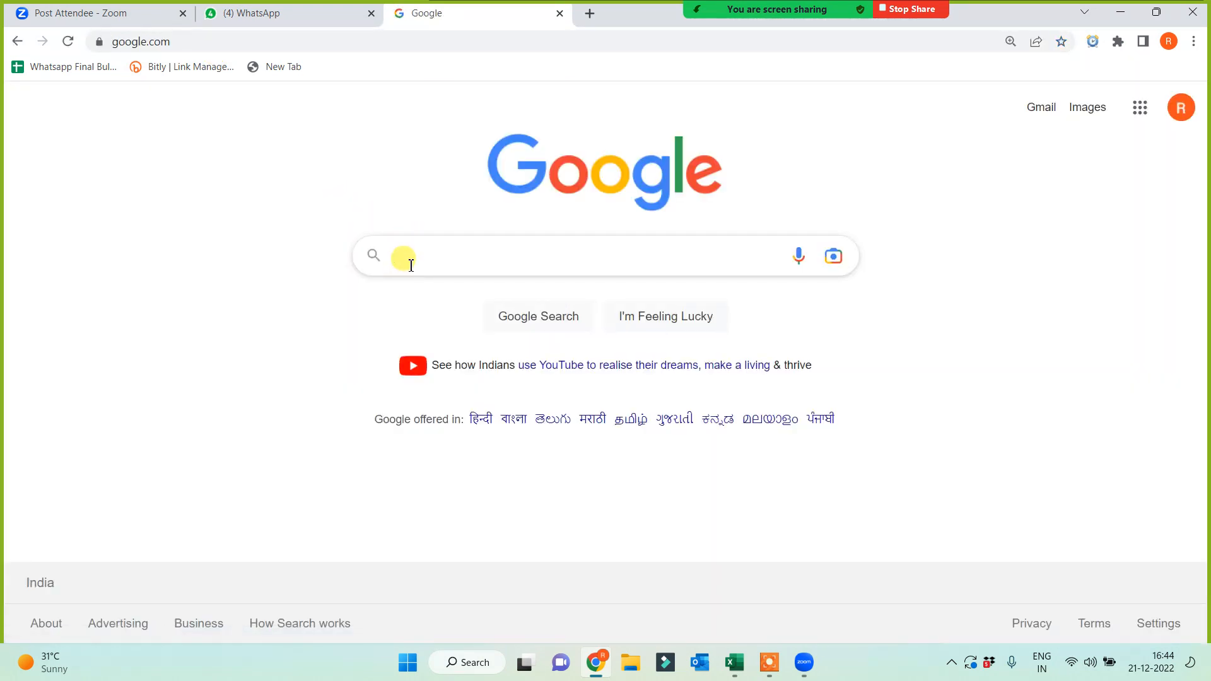
type("ms")
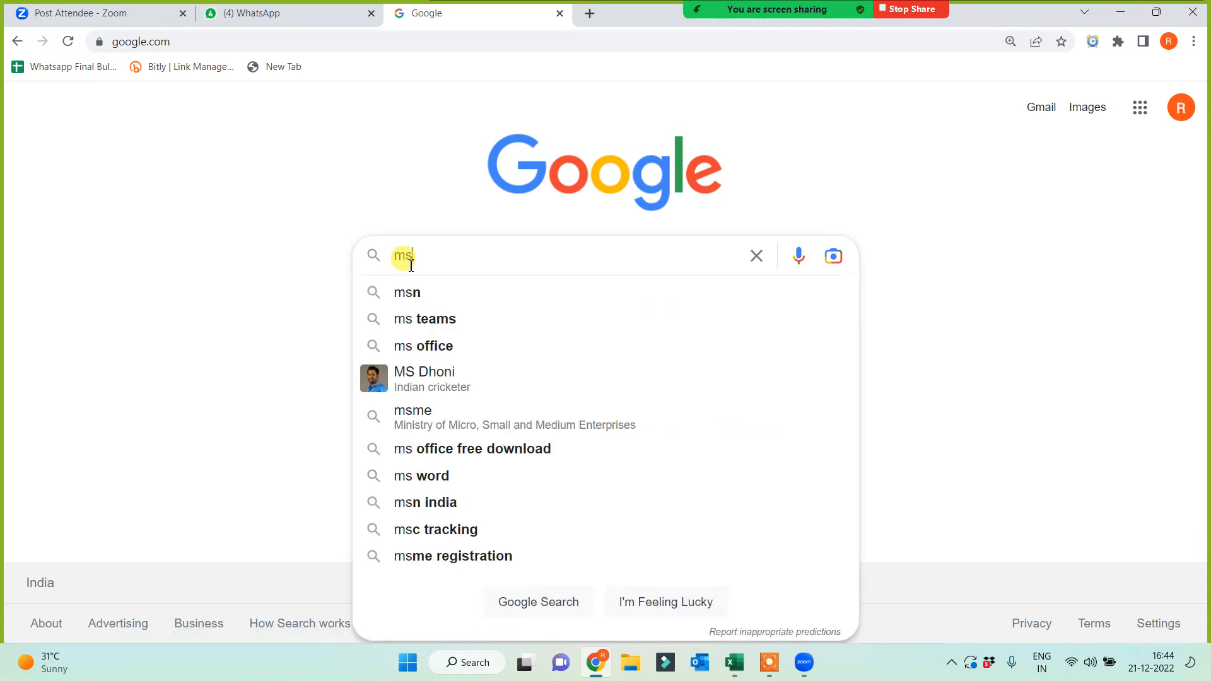
key("BackSpace")
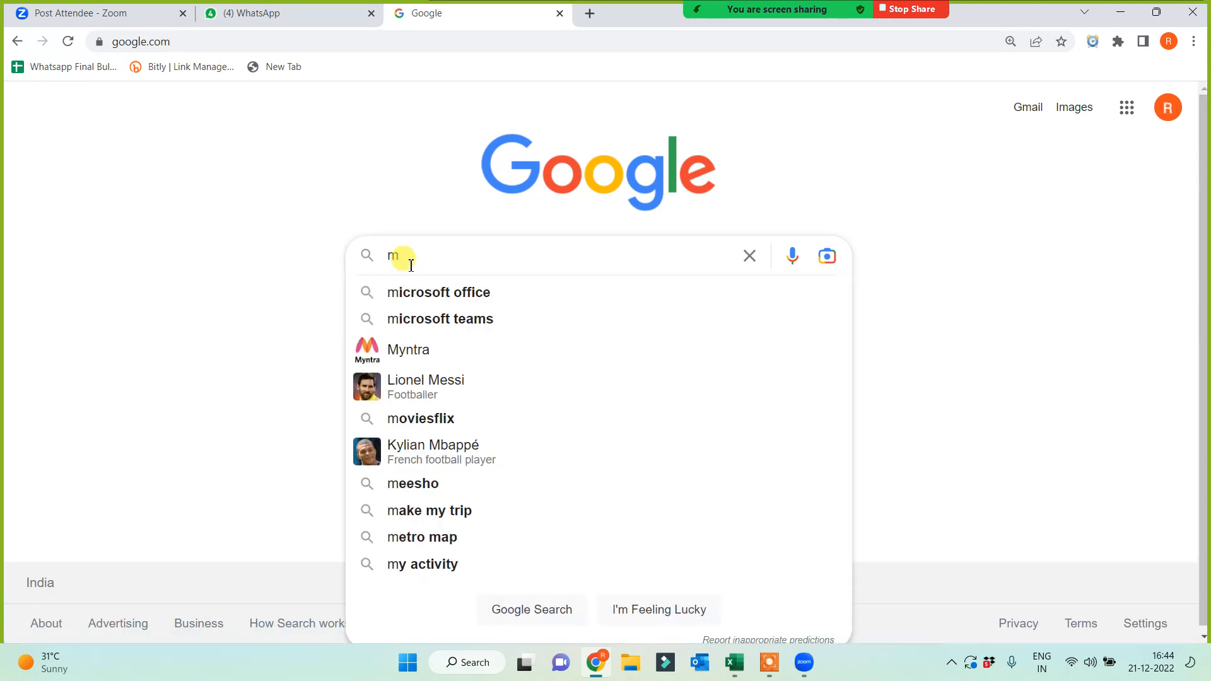
left_click(428, 295)
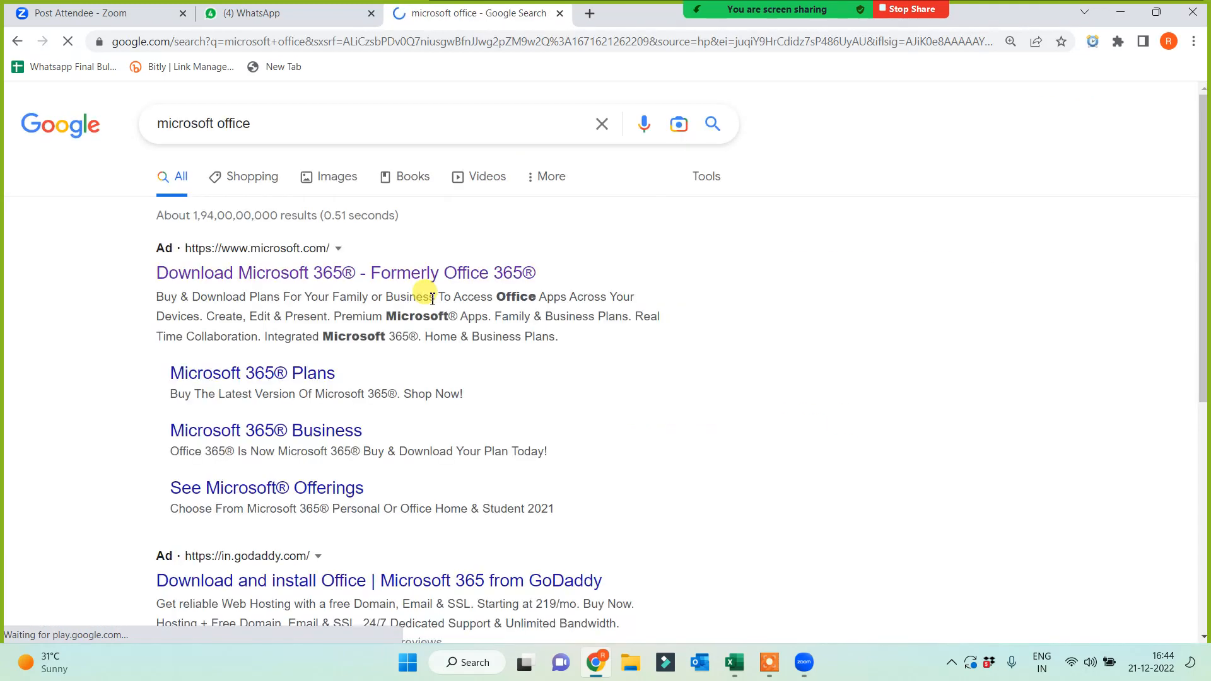
Open the Download Microsoft 365 result and examine the home plans, checking the Family plan's price and number of people
left_click(269, 273)
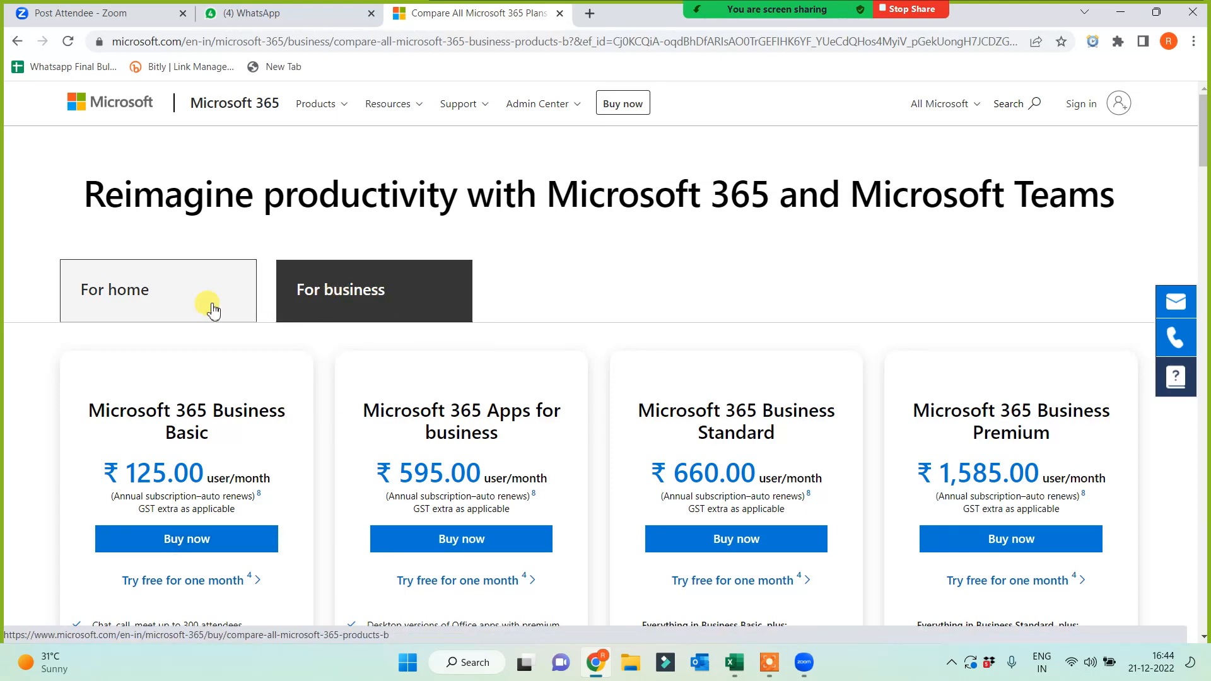
left_click(152, 301)
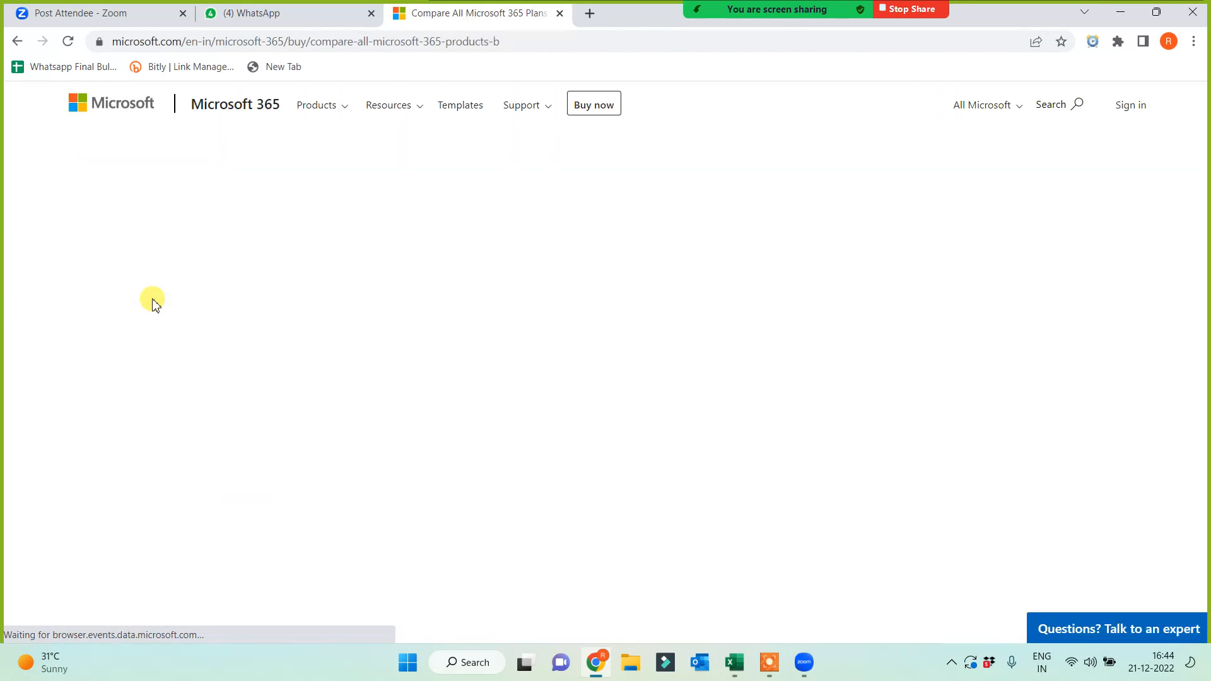
scroll(653, 483, "down", 3)
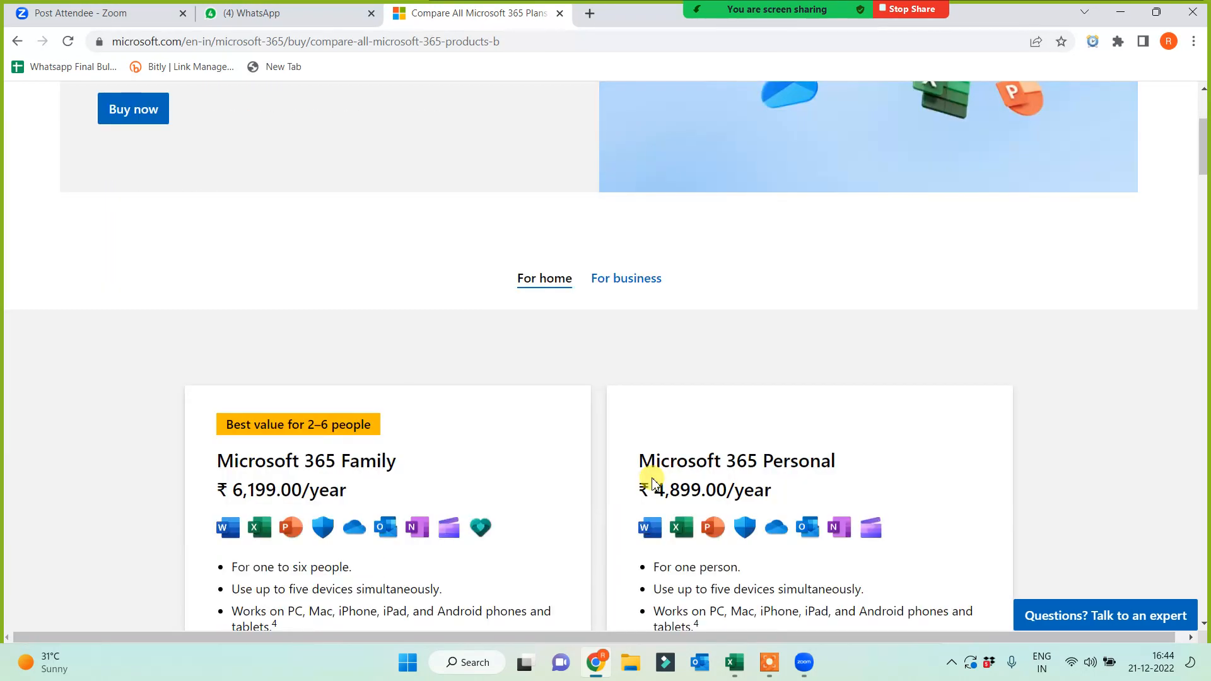
scroll(656, 478, "down", 2)
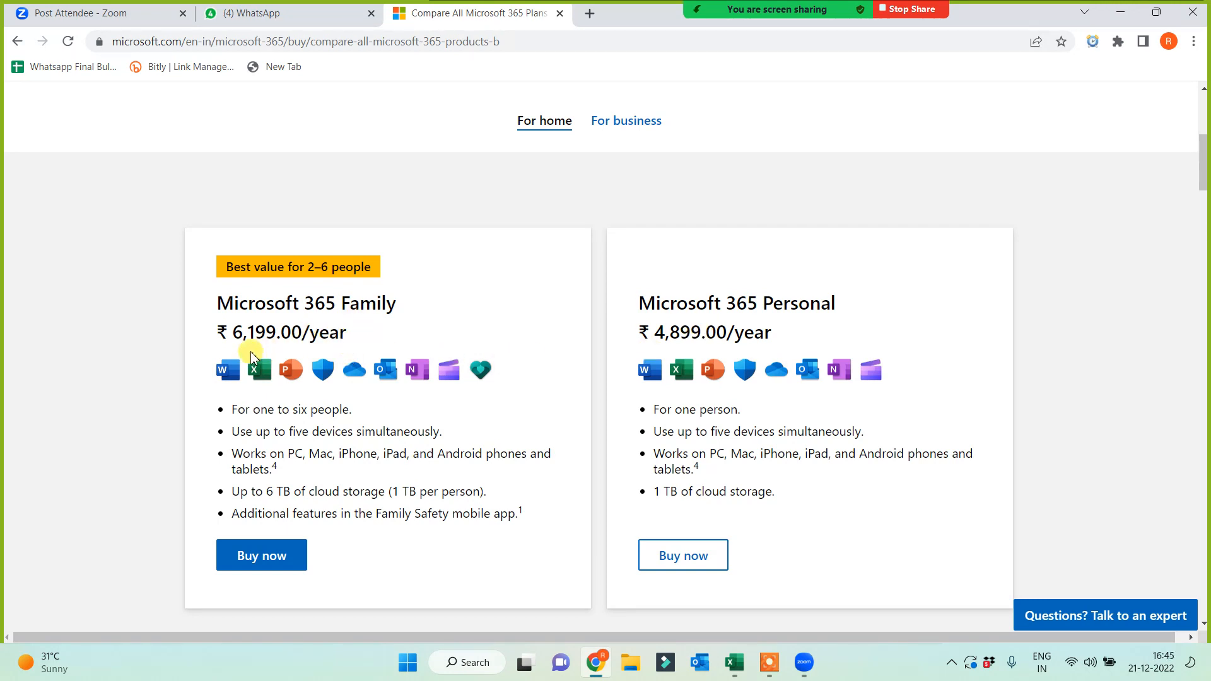
left_click_drag(293, 408, 351, 409)
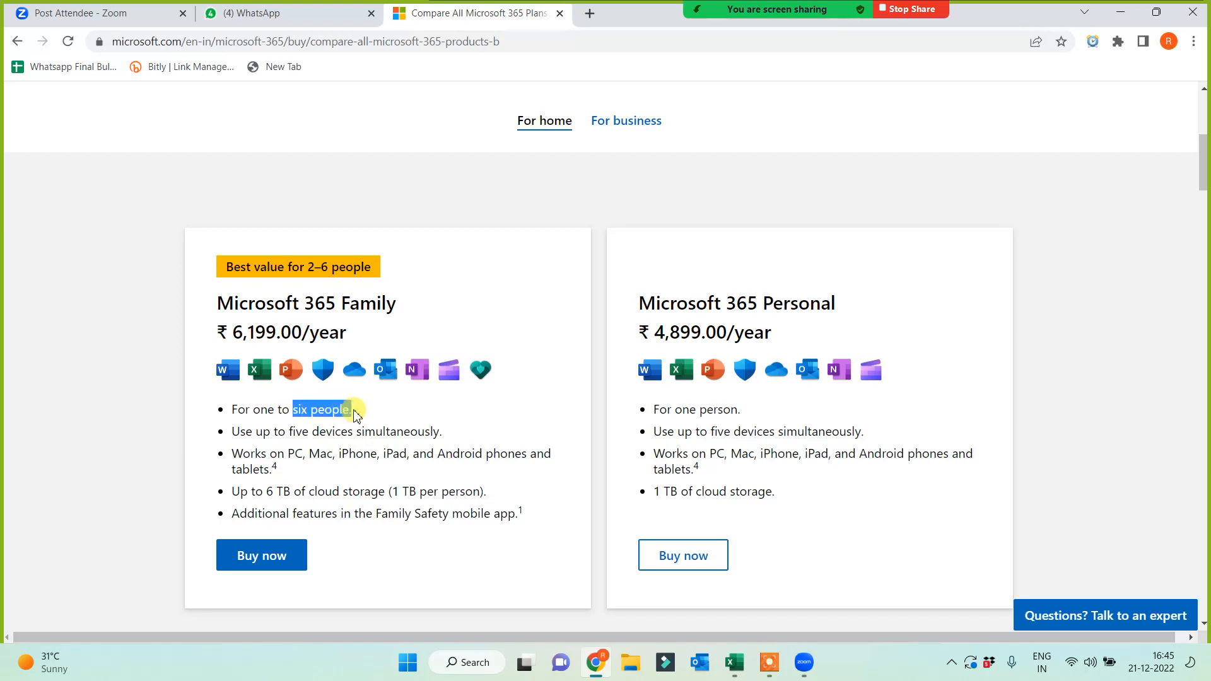
left_click_drag(235, 333, 301, 332)
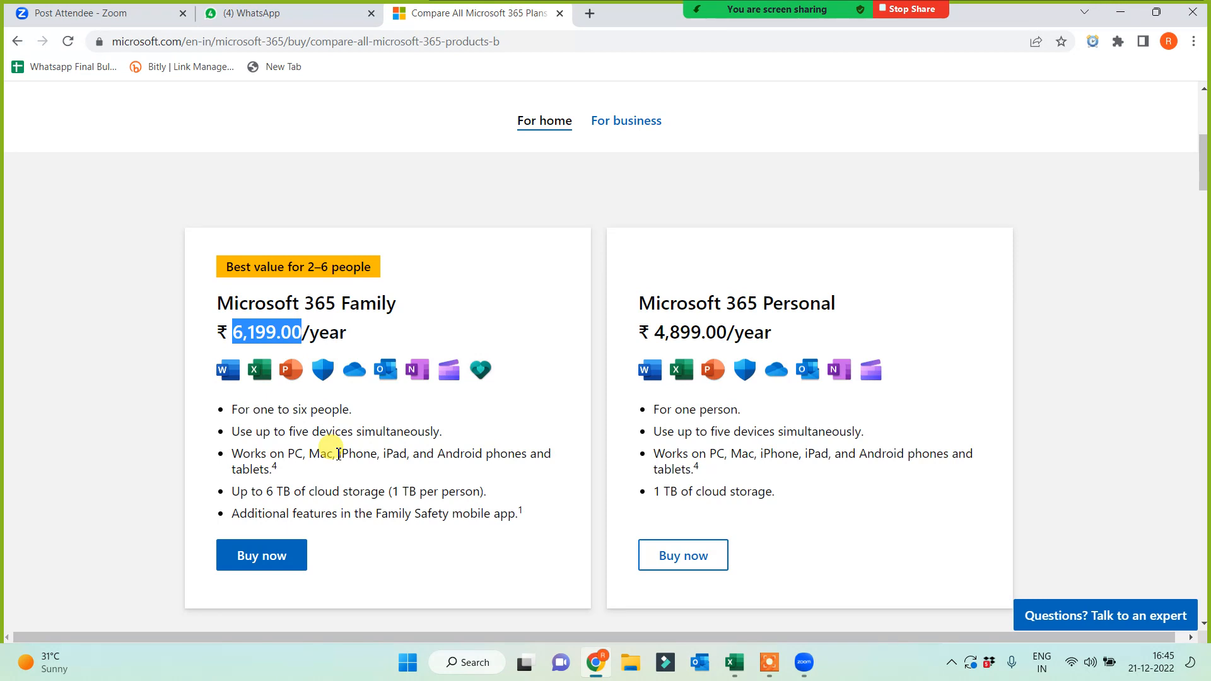
left_click(361, 433)
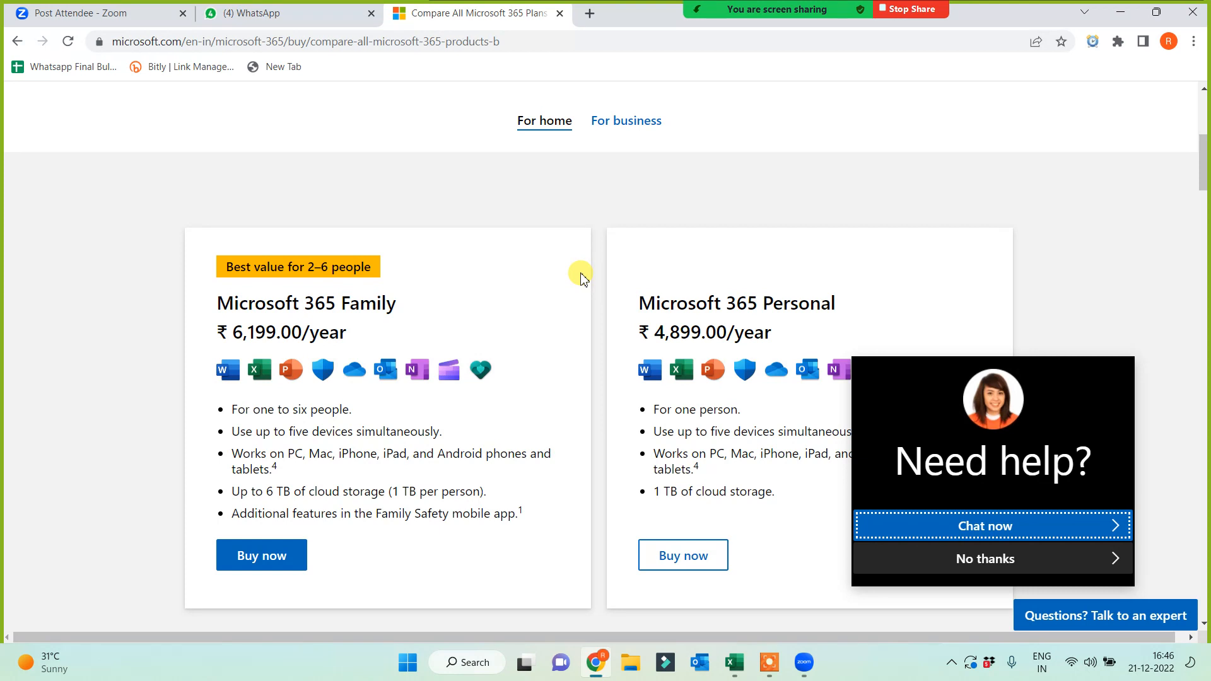
Close the Microsoft 365 and Zoom browser tabs and switch back to the Excel workbook
left_click(560, 14)
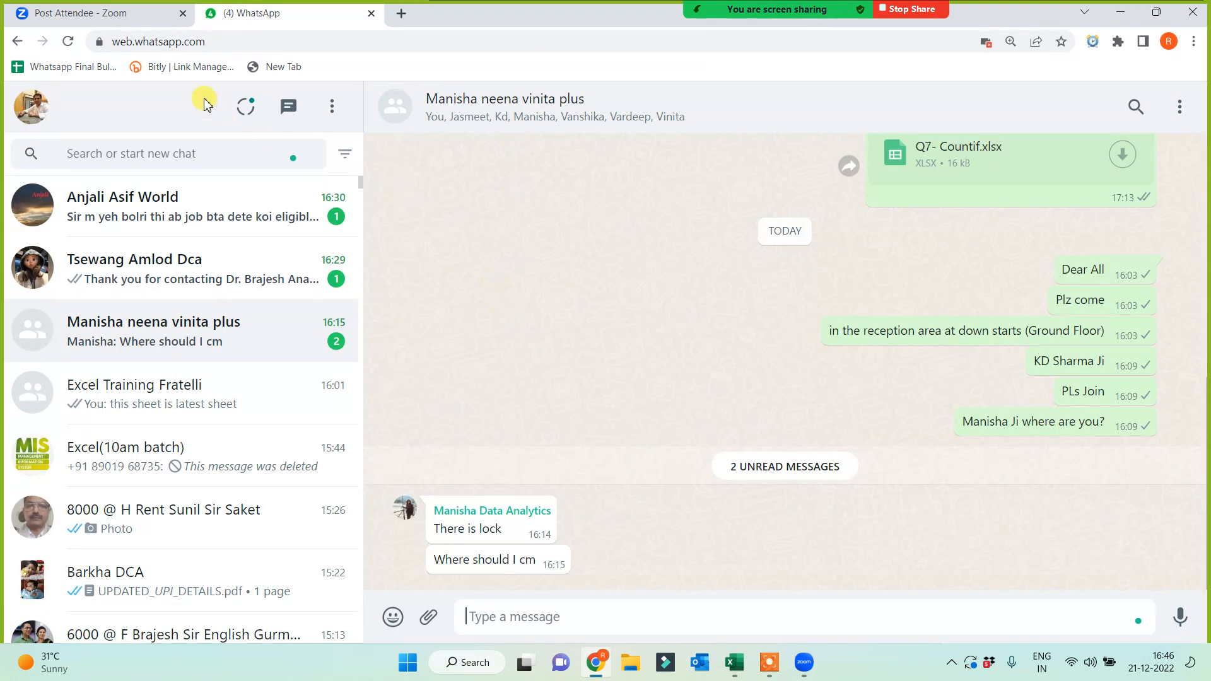
left_click(137, 24)
left_click(183, 13)
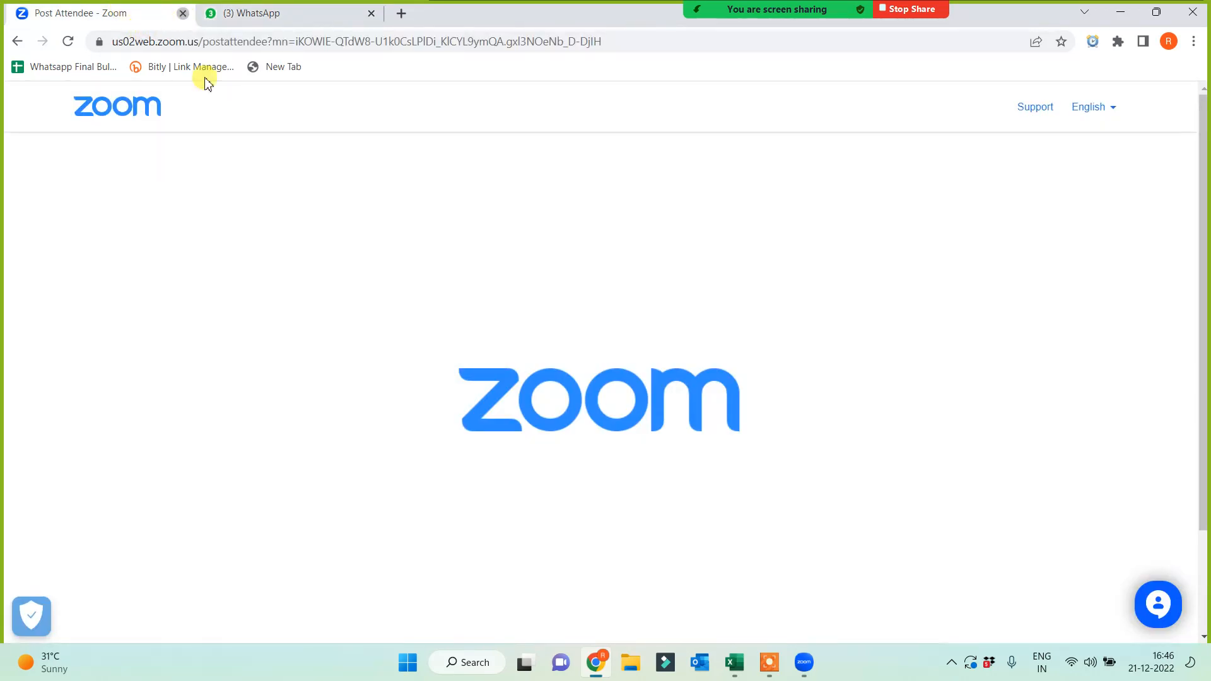
left_click(770, 663)
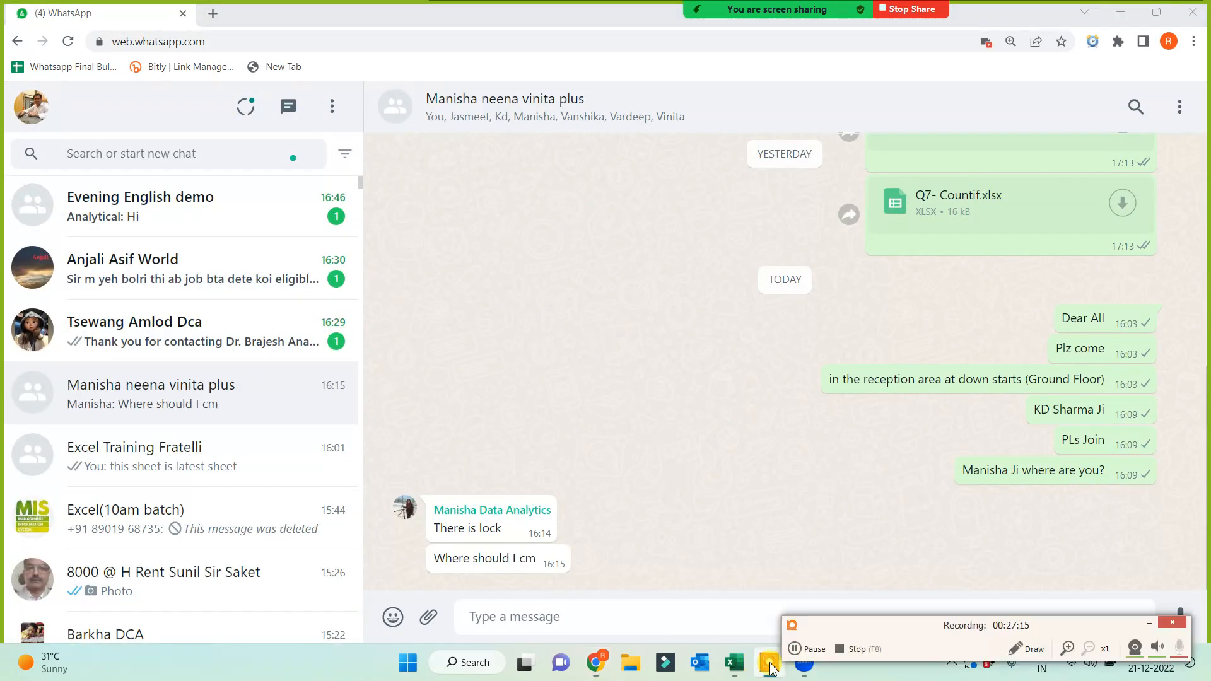
left_click(1149, 623)
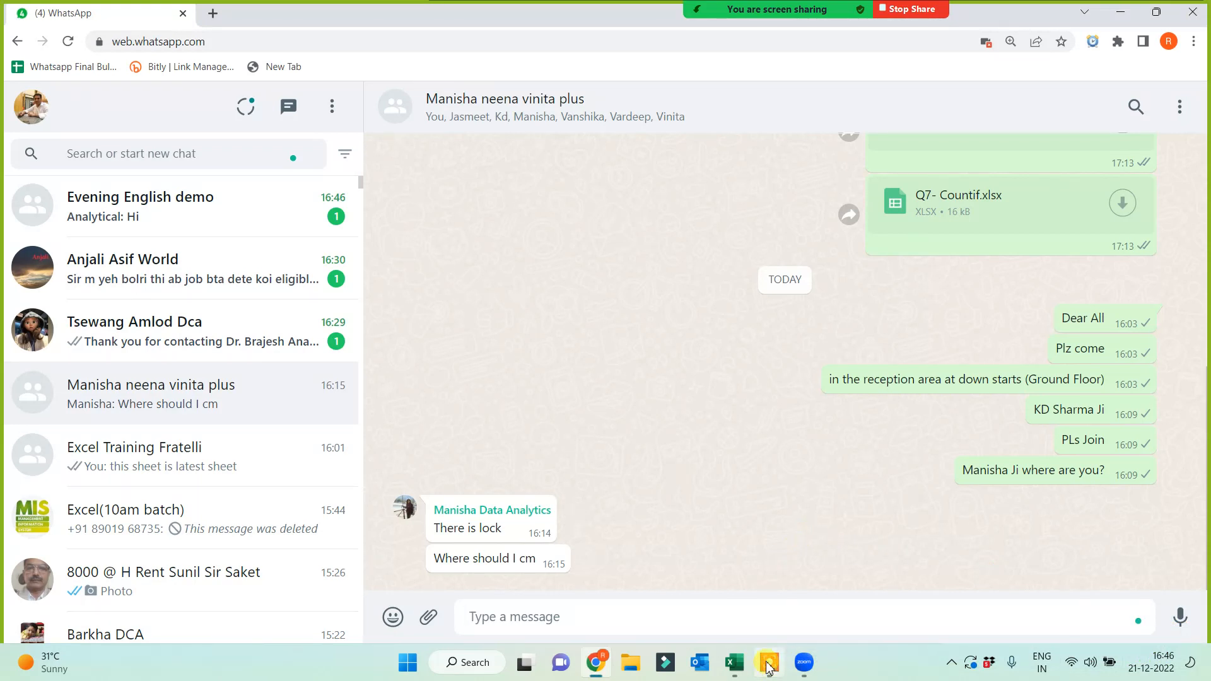
left_click(734, 662)
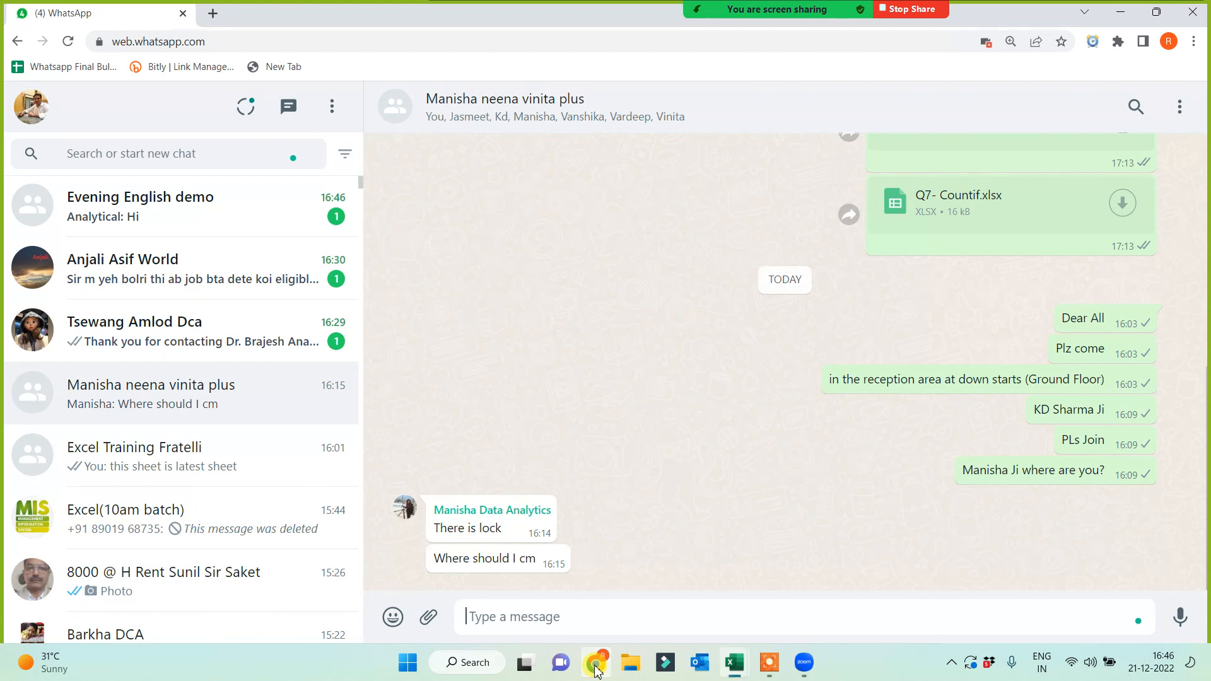
left_click(505, 448)
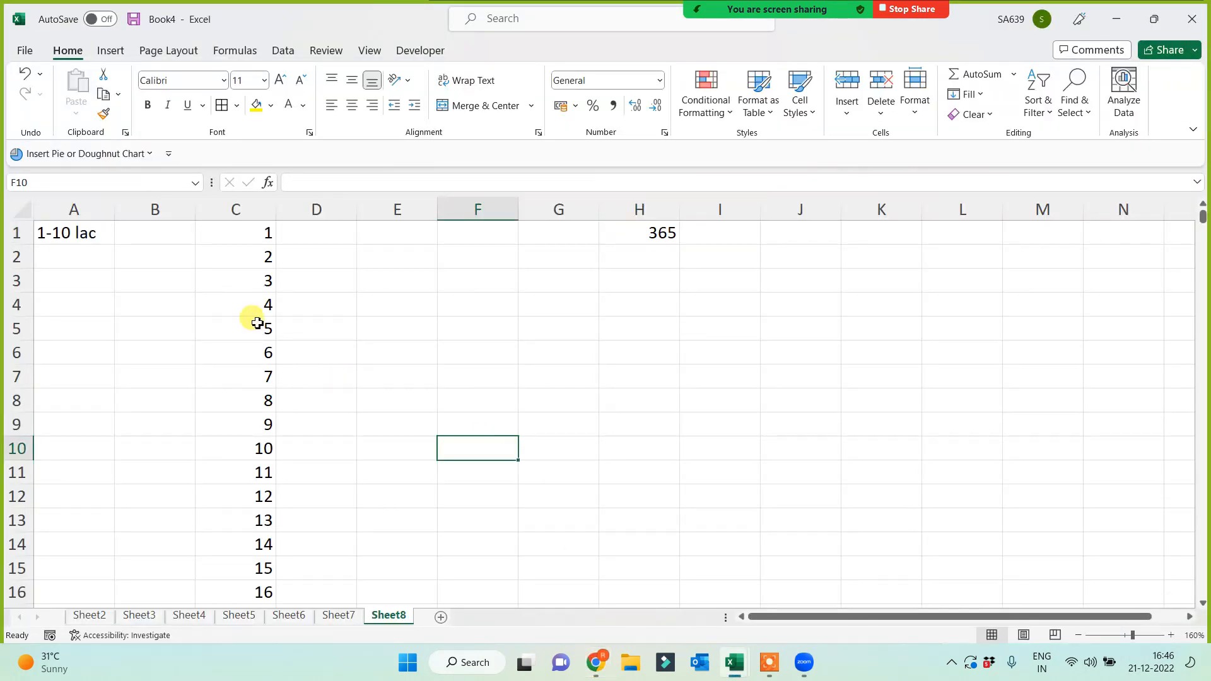
Clear the contents of columns A to H on Sheet8
left_click(77, 209)
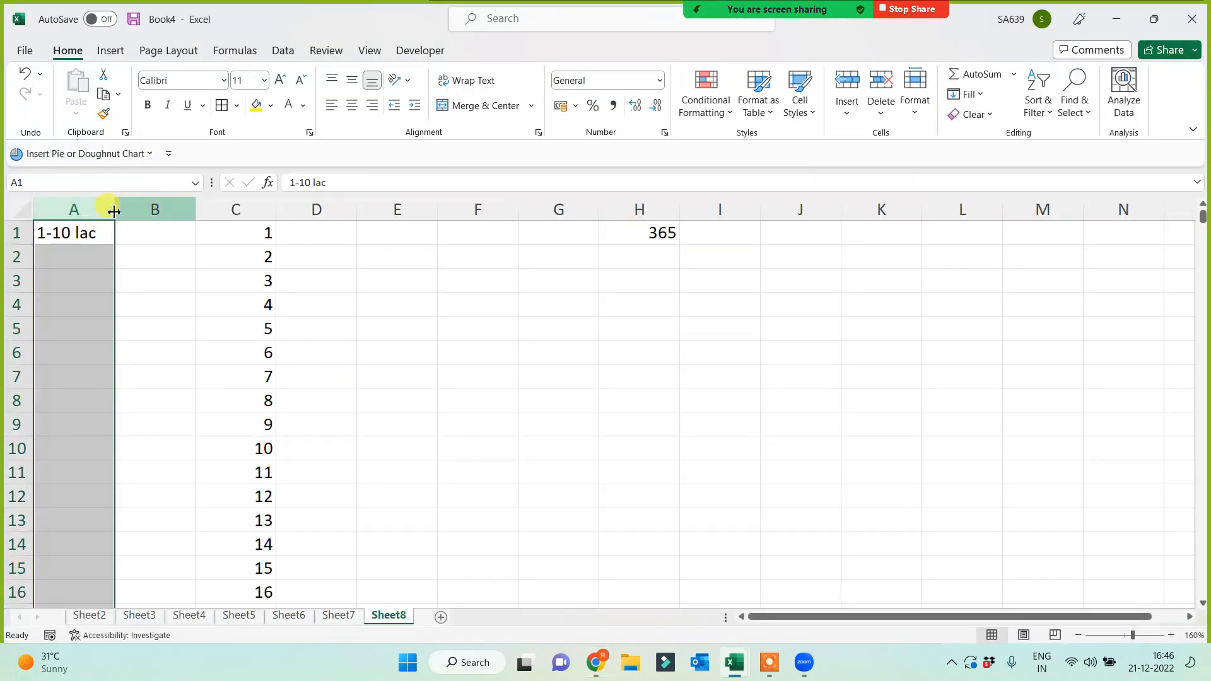
left_click_drag(87, 211, 575, 322)
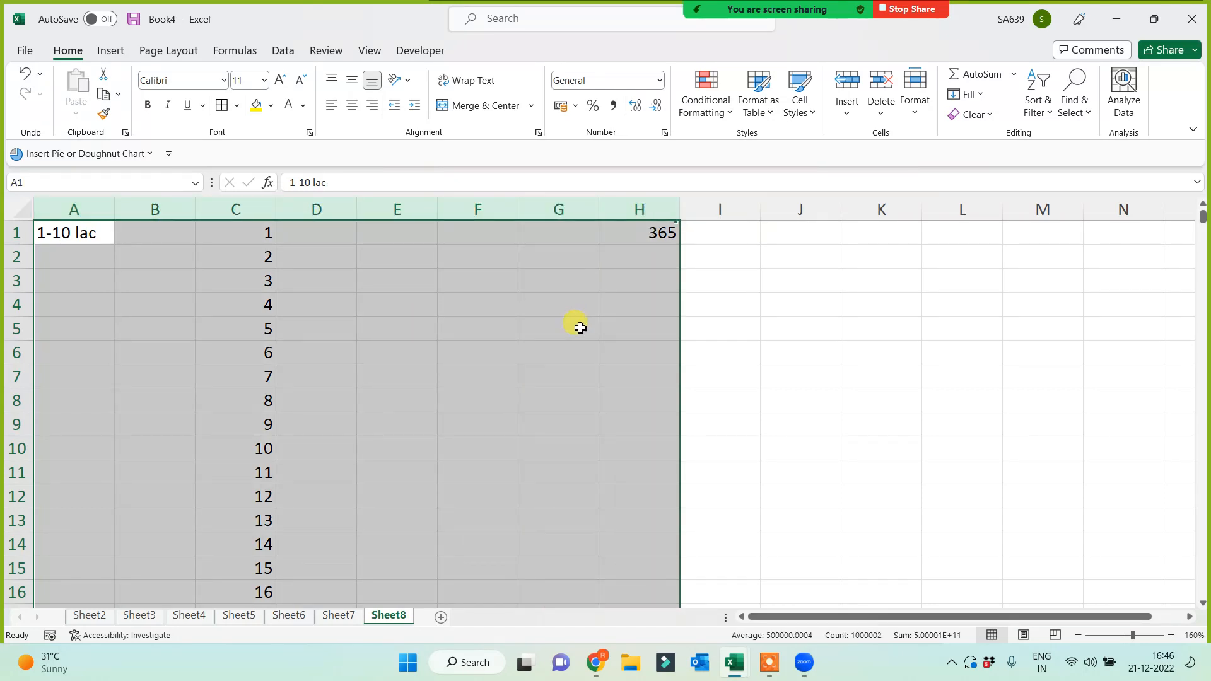
key("Delete")
left_click(472, 411)
In cell I3 of Sheet7, begin a LARGE formula with the absolute range $A$1:$F$12 as its array
left_click(338, 615)
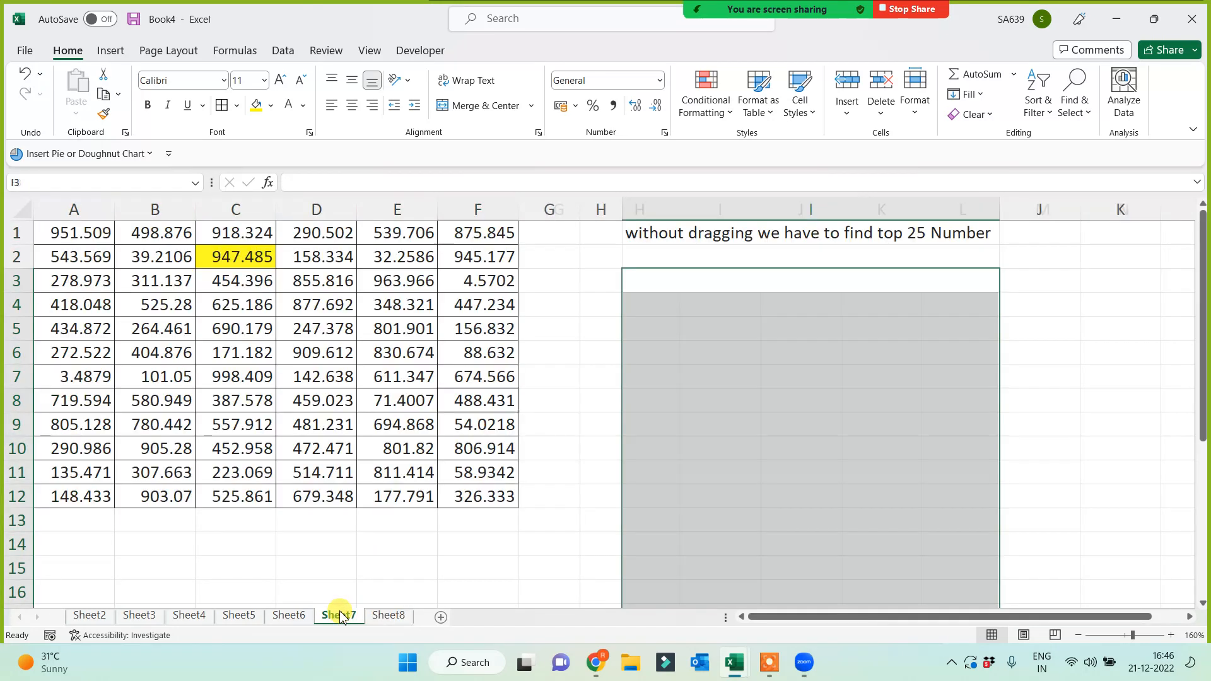
left_click(682, 285)
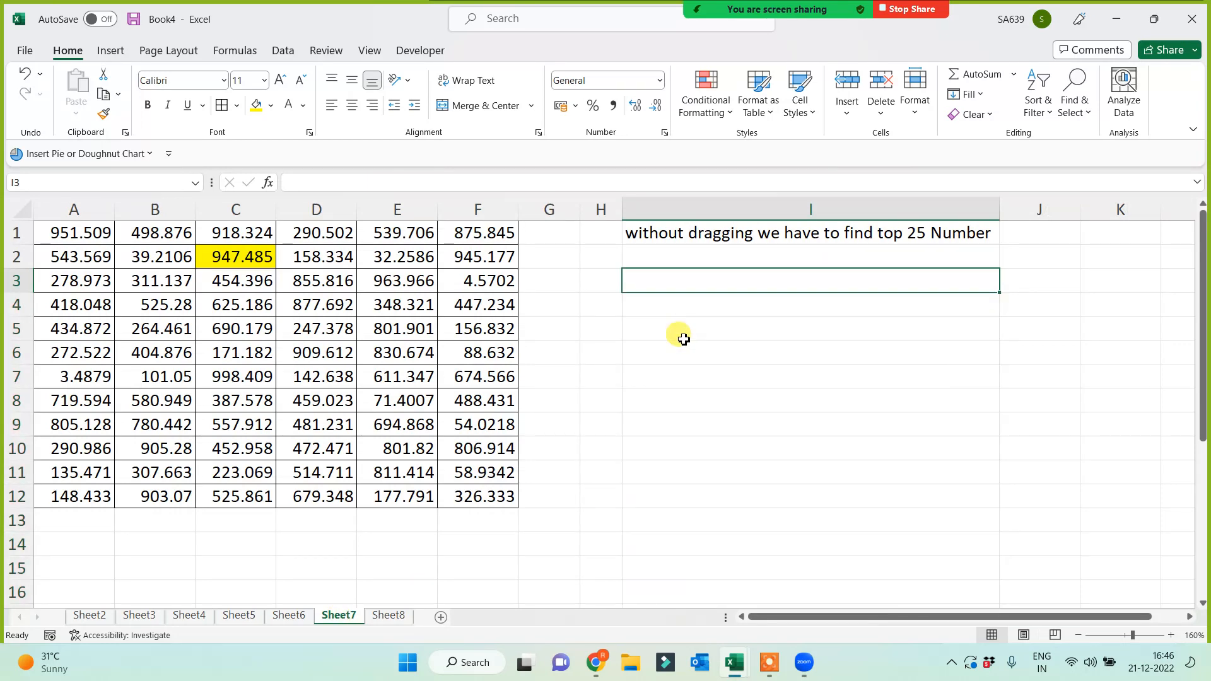
type("=large")
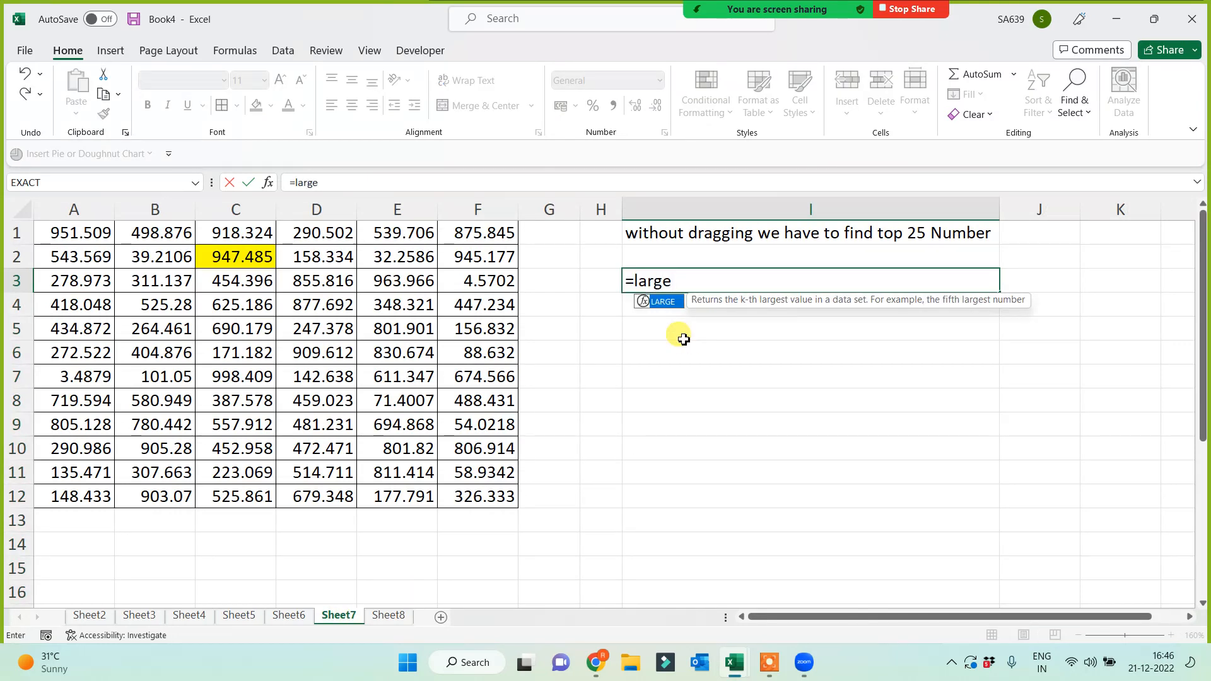
type("(")
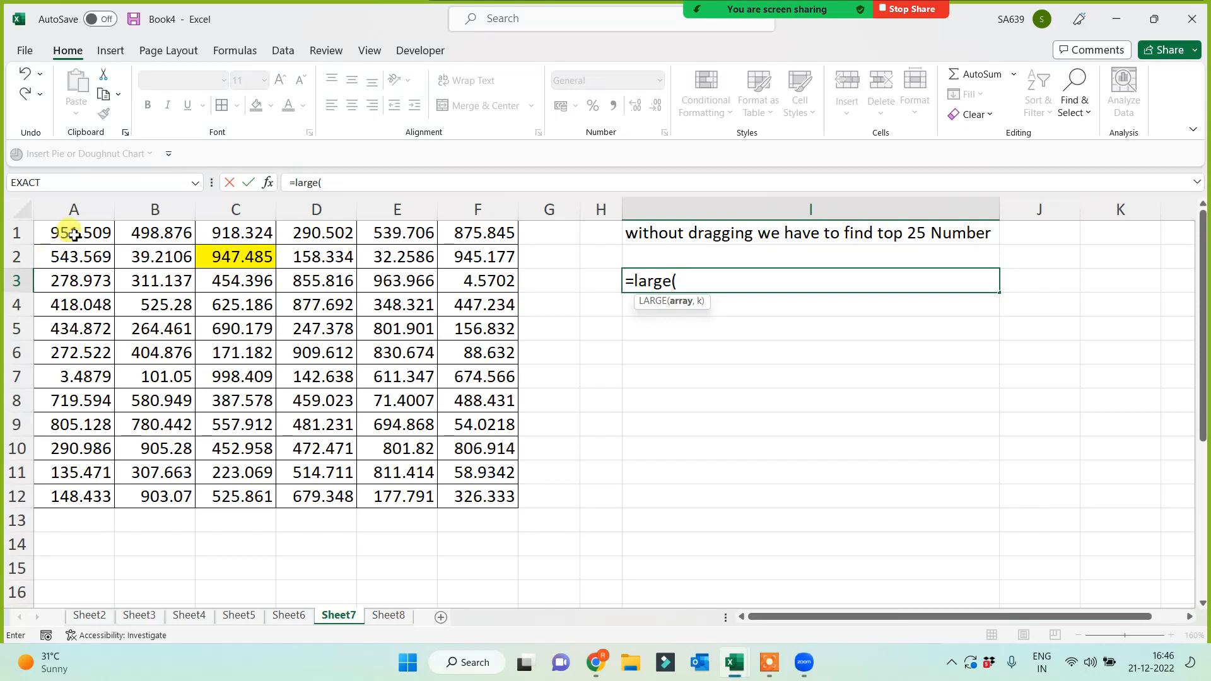
left_click_drag(66, 232, 456, 502)
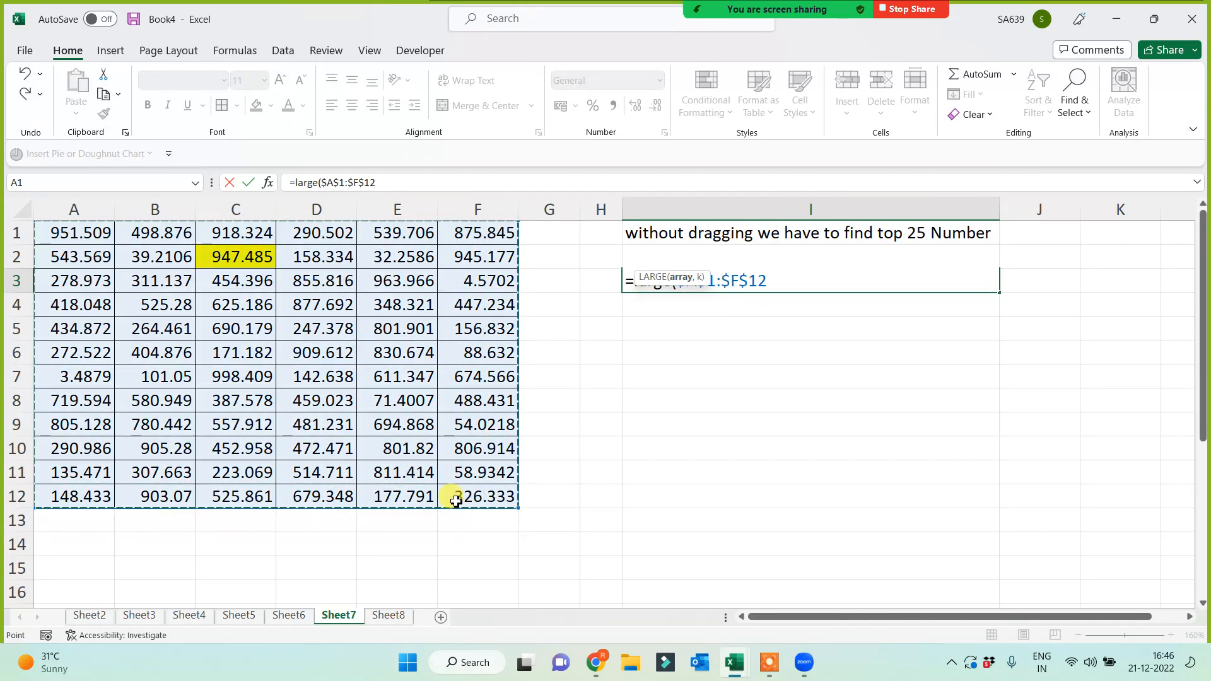
key("F4")
Complete the LARGE formula in I3 with SEQUENCE(25,1,1,1) as its k argument and check the spilled results
type(",se")
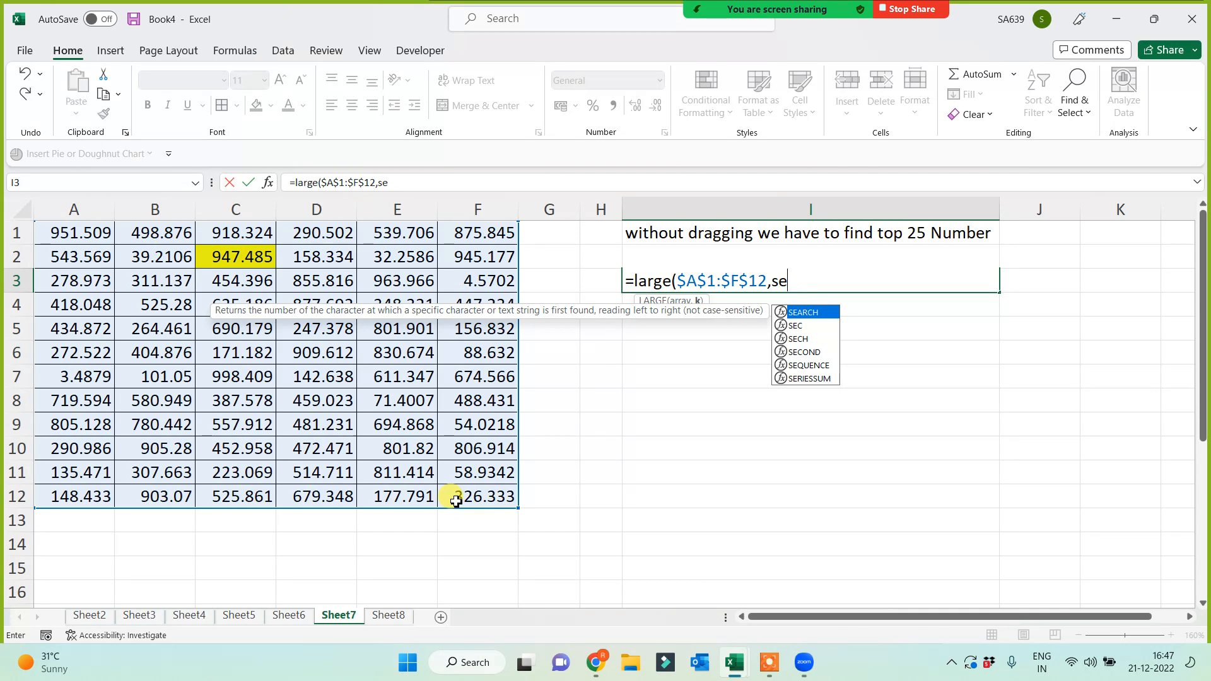
key("Down")
key("Down")
key("Down")
key("Down")
key("Tab")
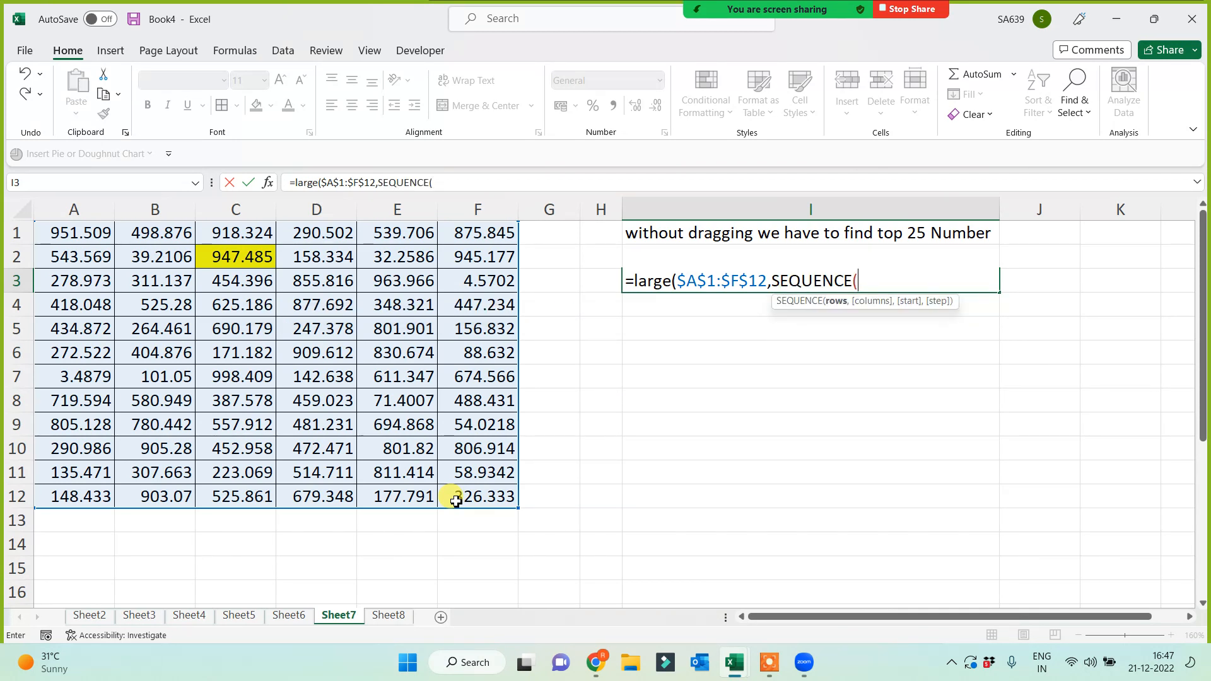
type("25,")
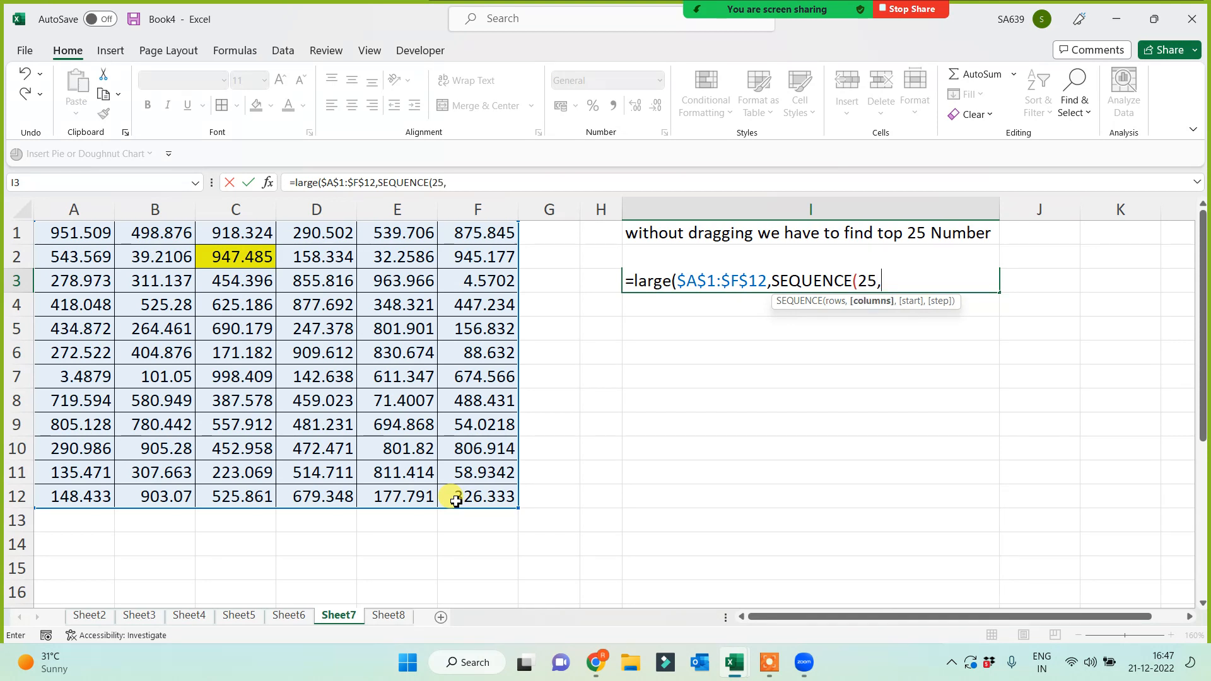
type("1,1,1)")
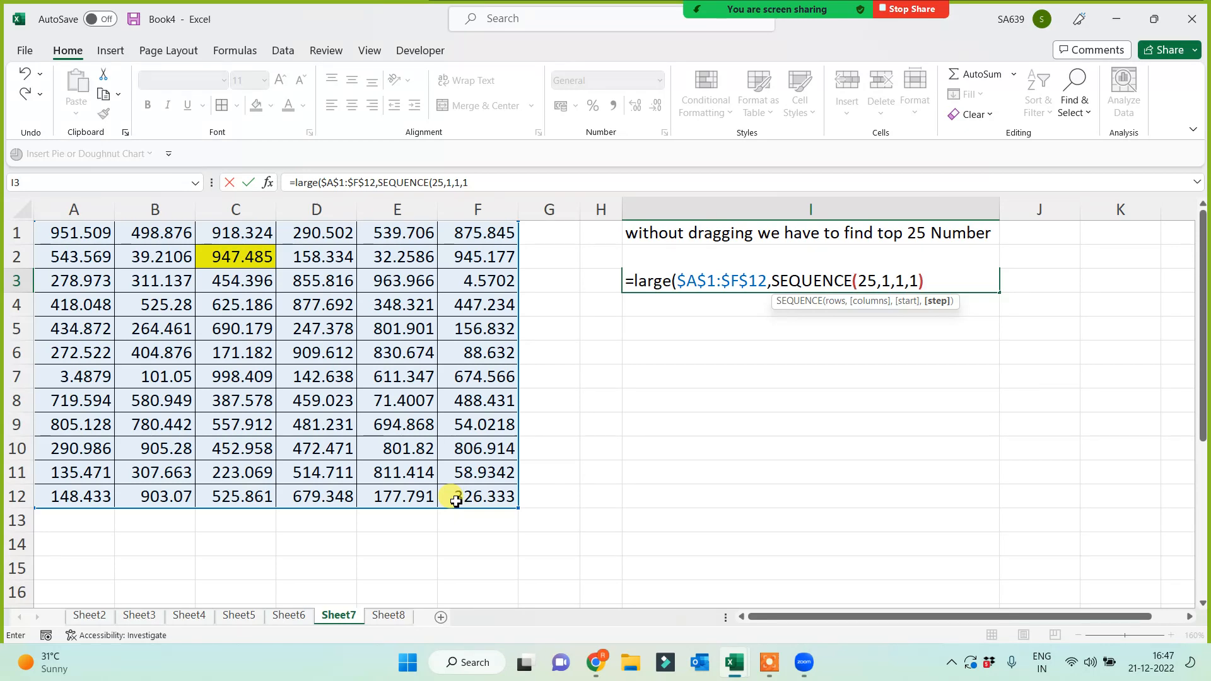
type(")")
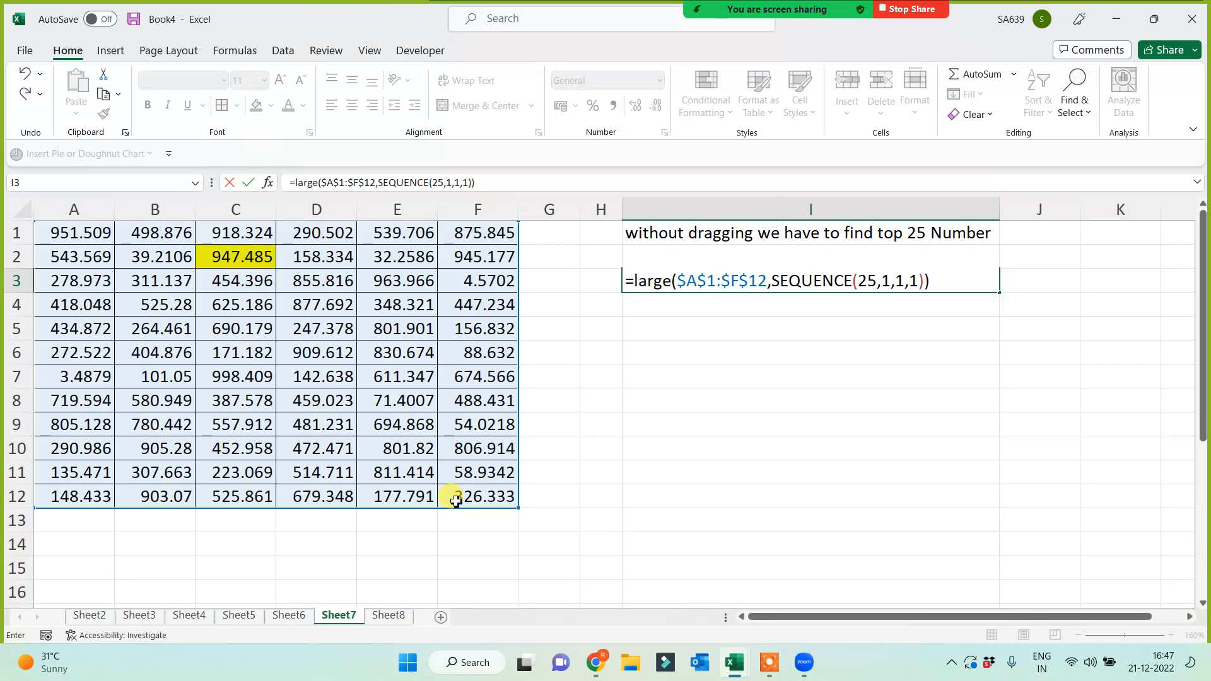
key("Return")
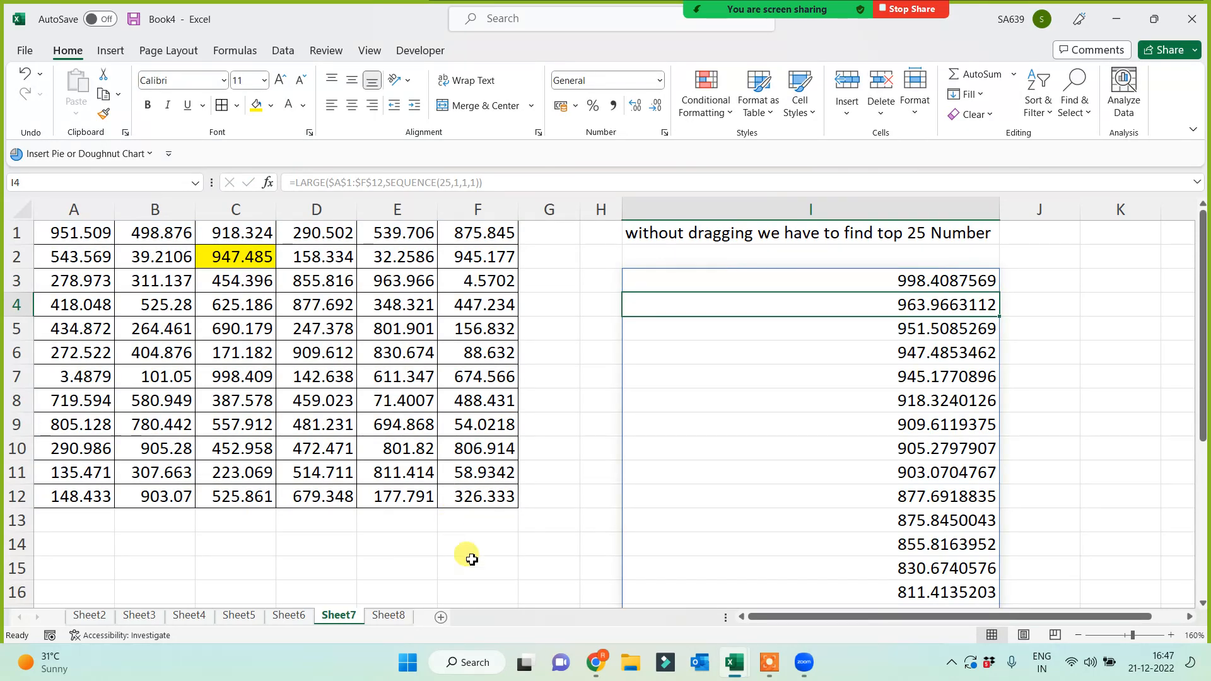
scroll(631, 542, "down", 4)
scroll(896, 517, "up", 4)
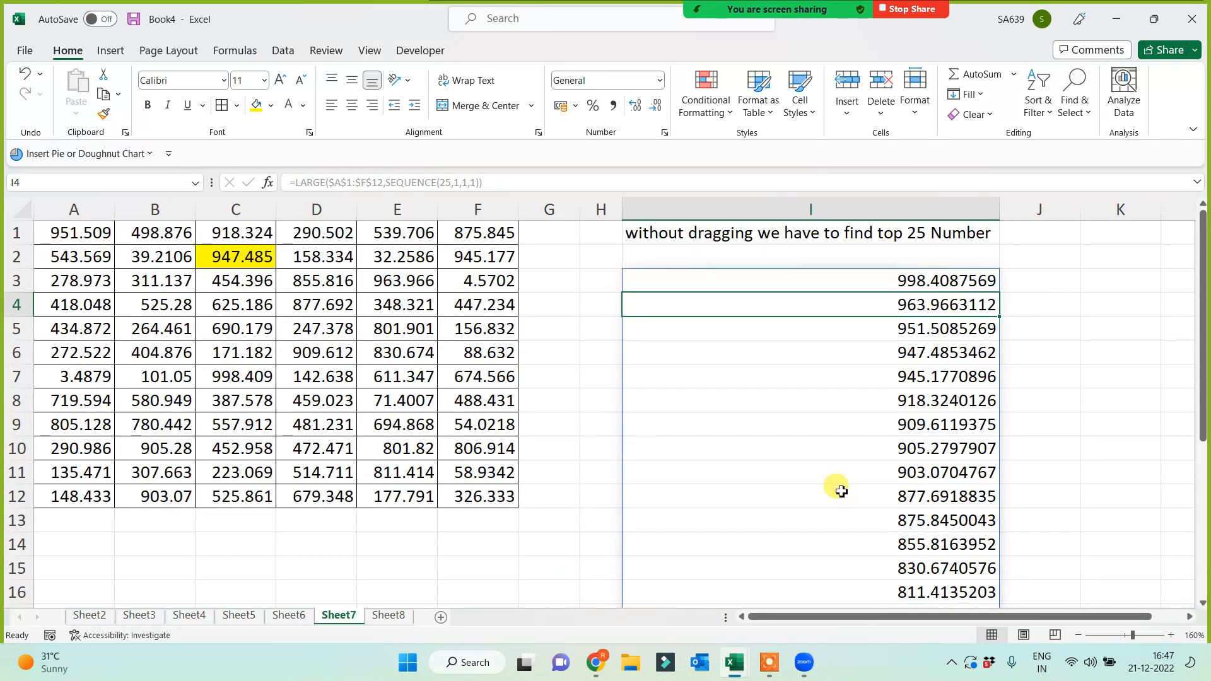
left_click(766, 278)
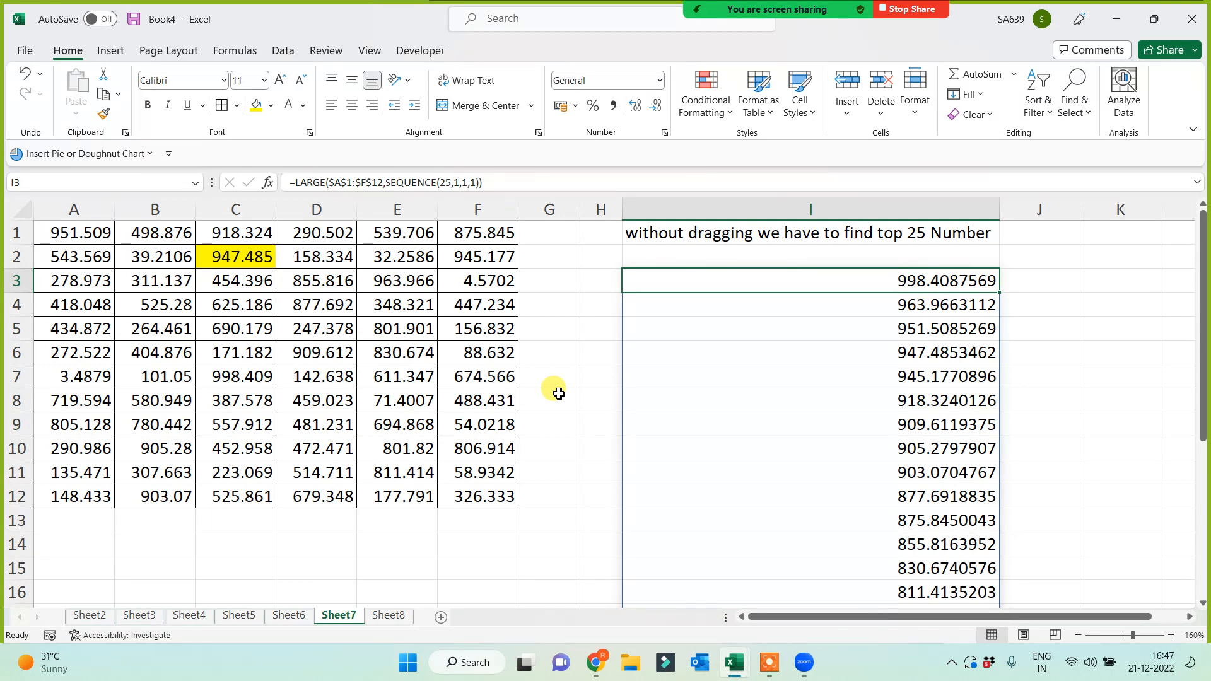
Fill the heading cell I1 with yellow and centre the contents of column I horizontally
left_click(755, 233)
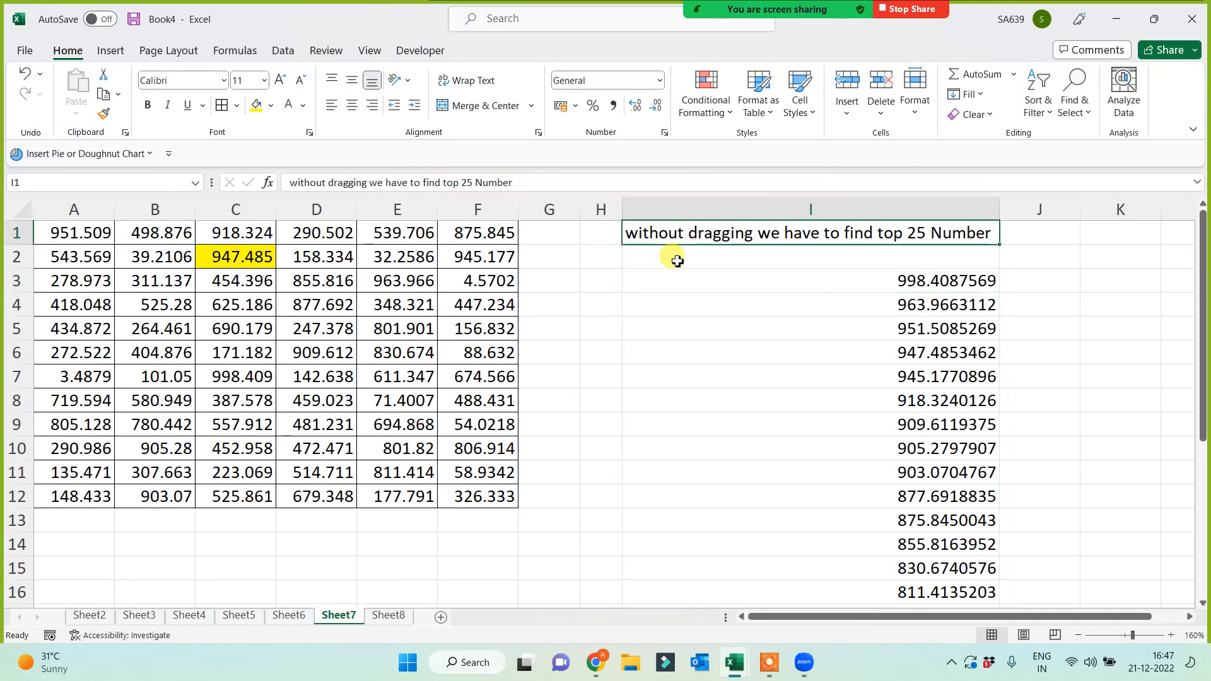
left_click(254, 106)
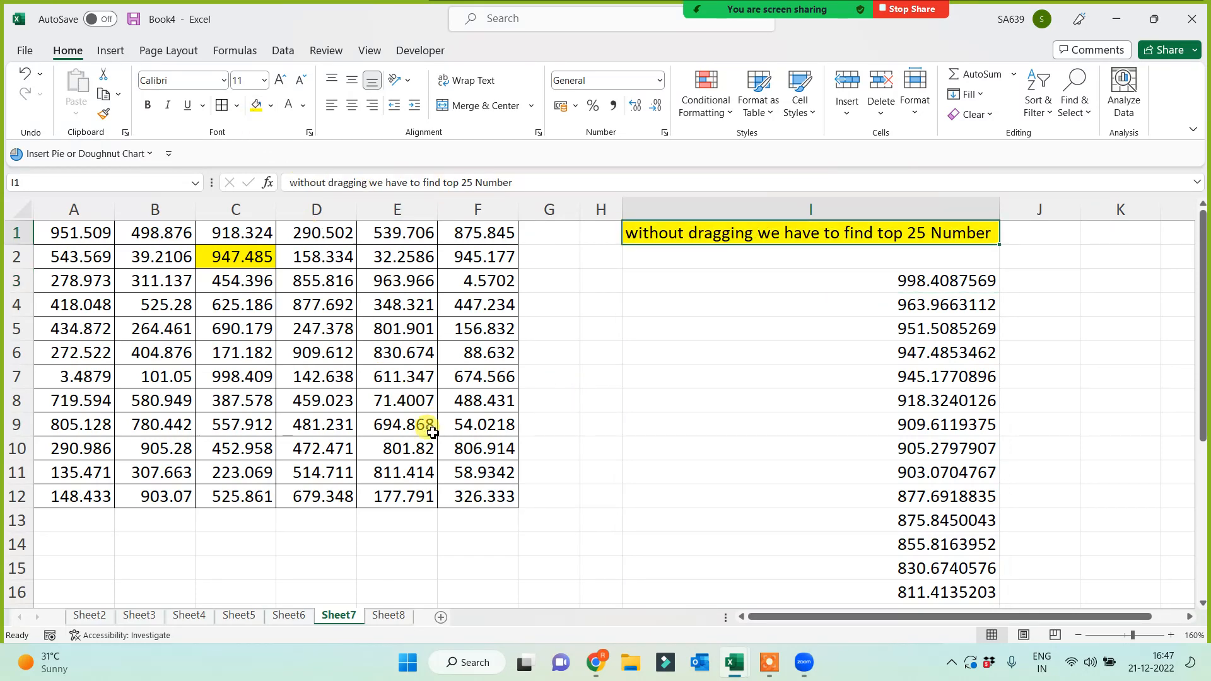
left_click(752, 210)
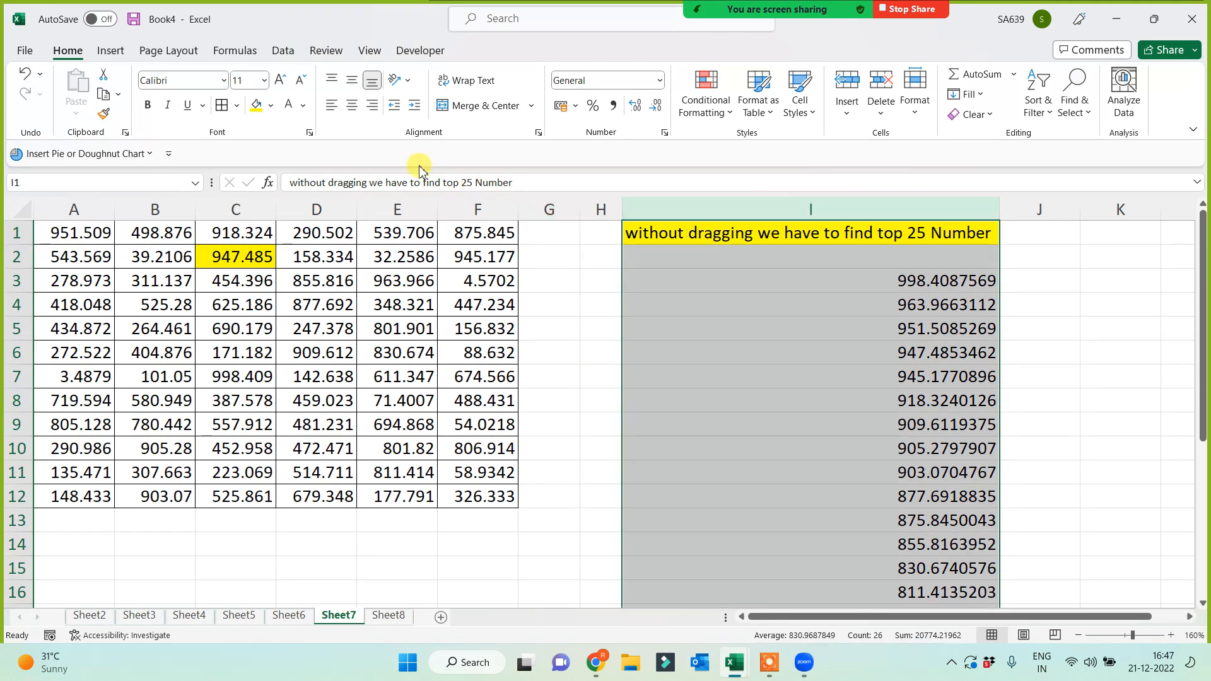
left_click(353, 109)
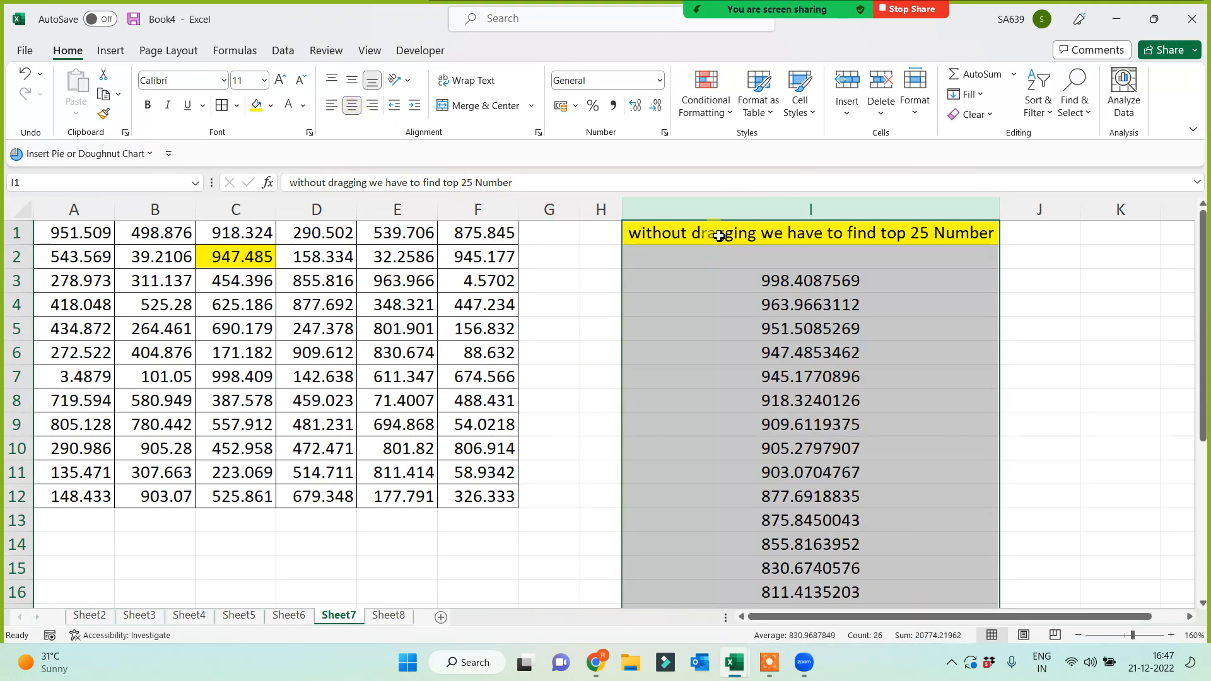
Merge and centre the heading across I1:J2, align it vertically to the middle and make it bold
left_click(752, 237)
mouse_move(753, 236)
left_mouse_down()
mouse_move(992, 255)
mouse_move(1041, 246)
mouse_move(1030, 248)
left_mouse_up()
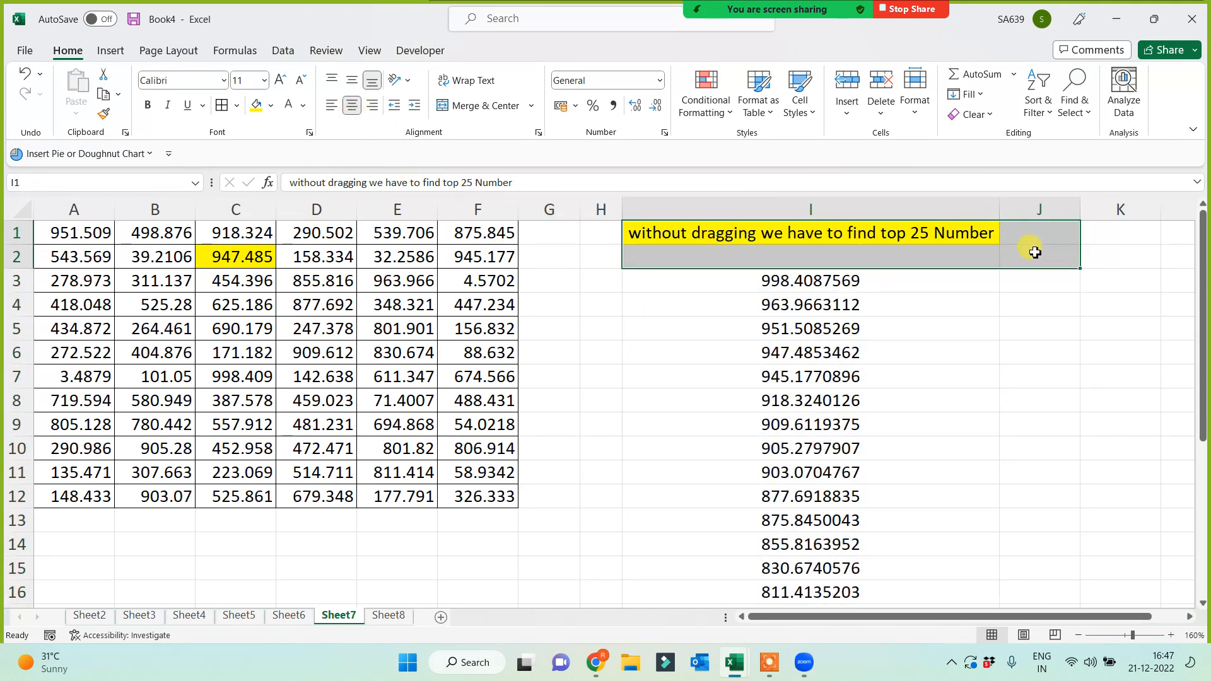
left_click(470, 106)
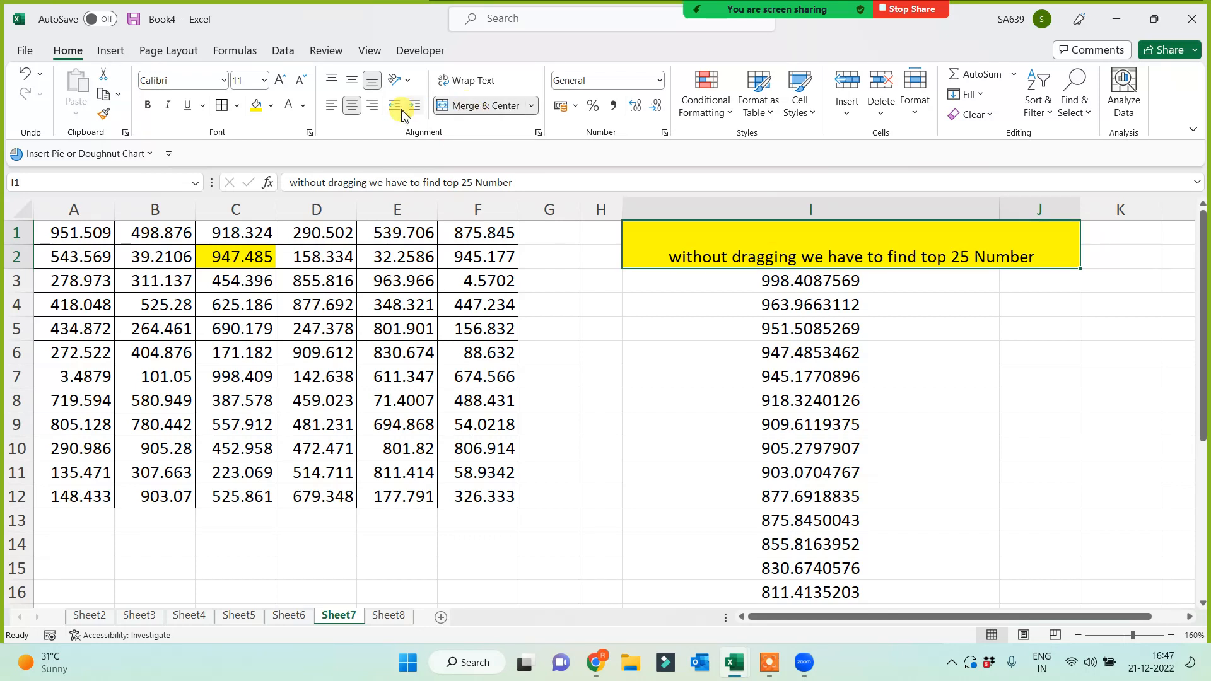
left_click(352, 84)
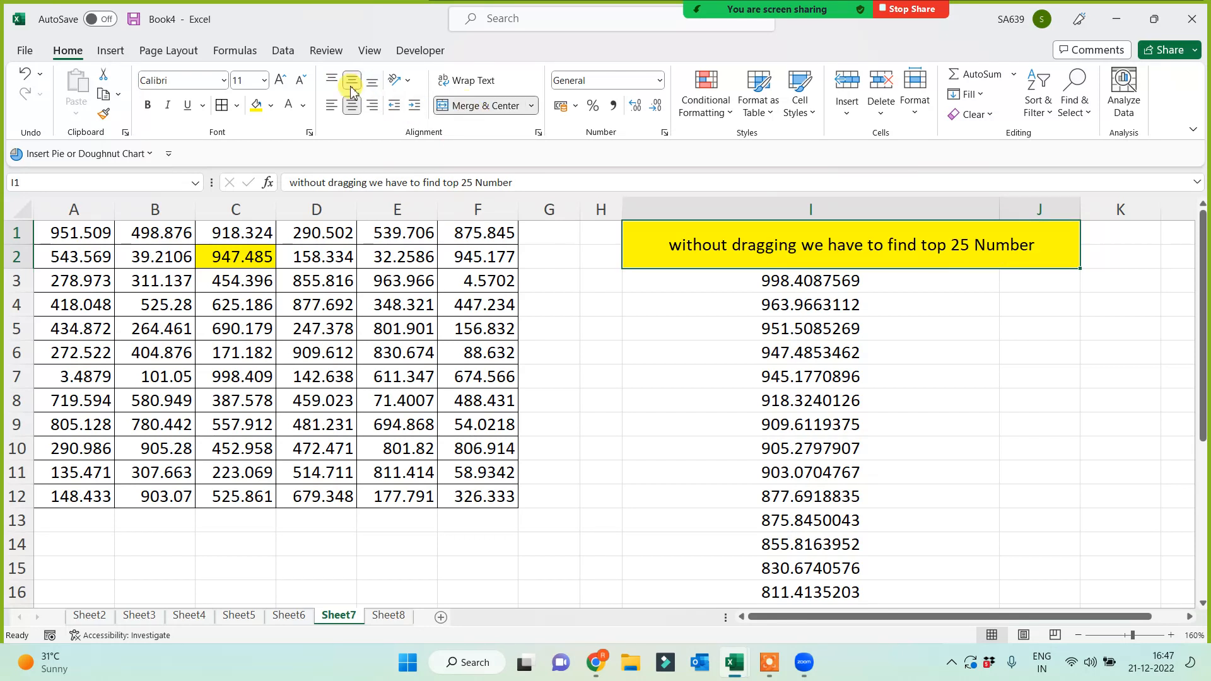
left_click(146, 107)
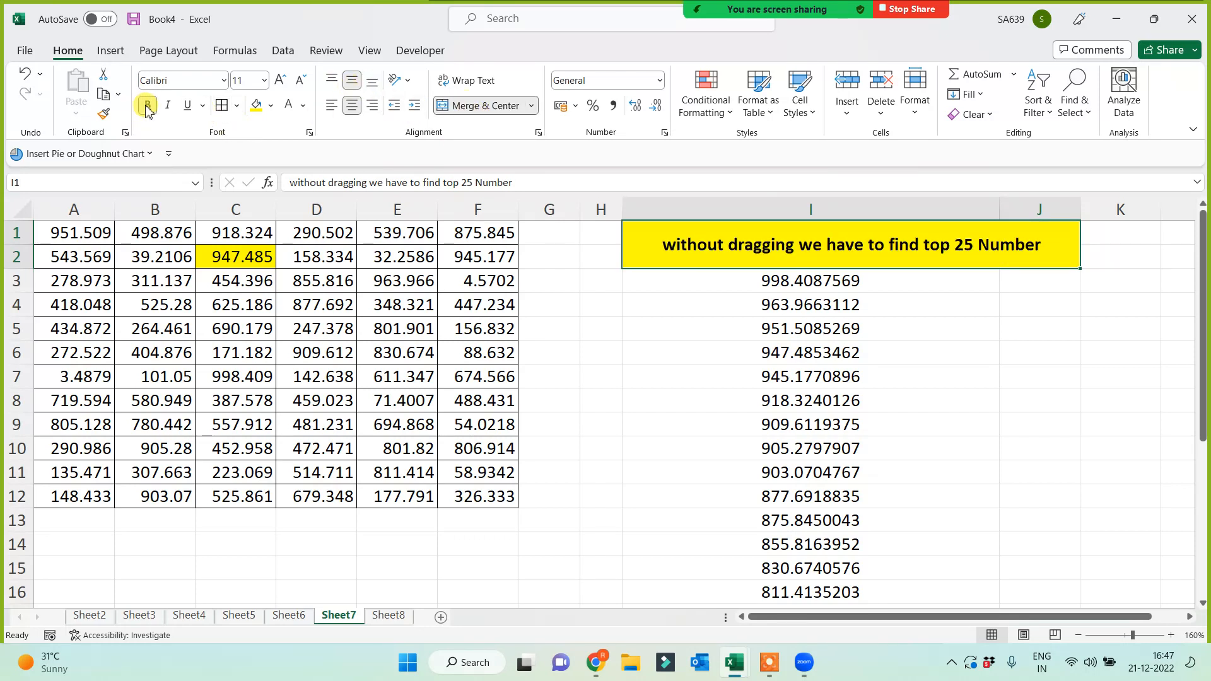
left_click(396, 537)
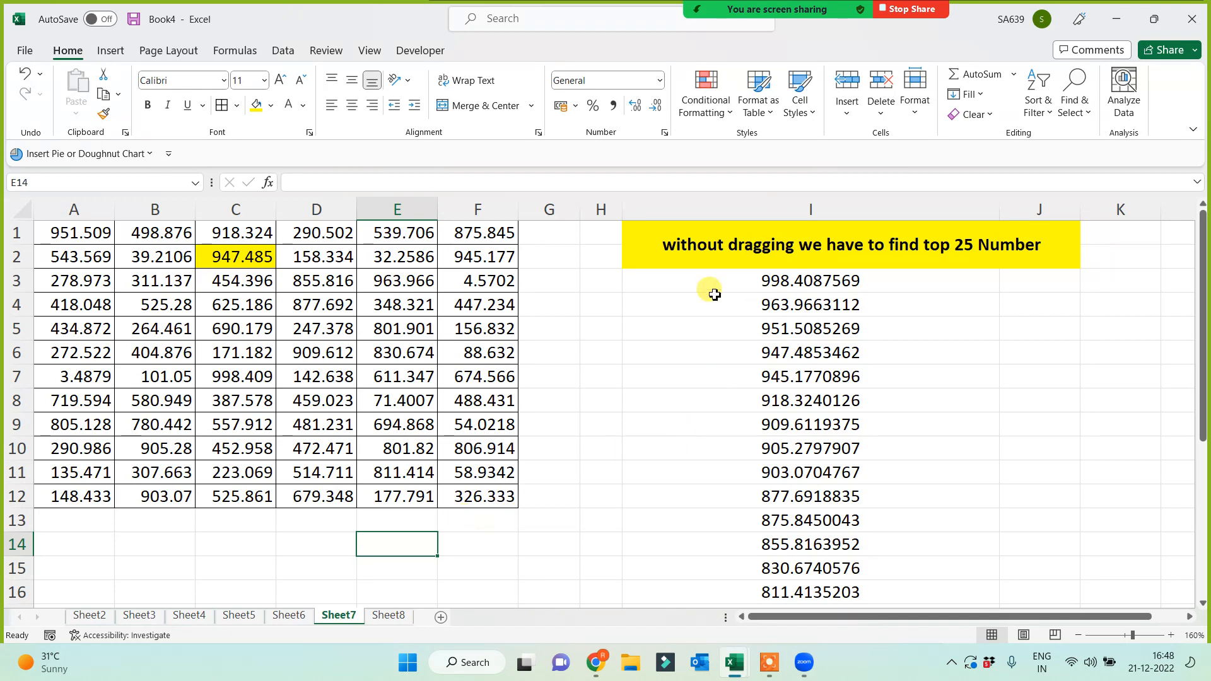
Increase the font size of the merged heading above the top 25 list to 12
left_click(680, 245)
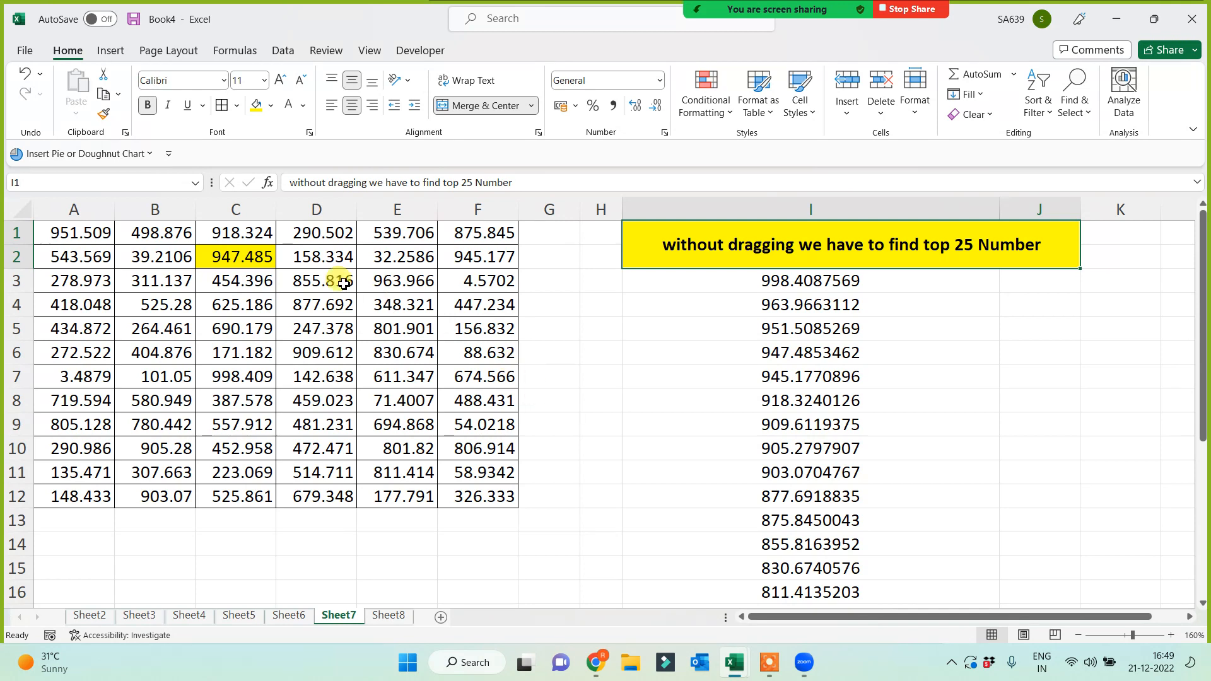
left_click(279, 81)
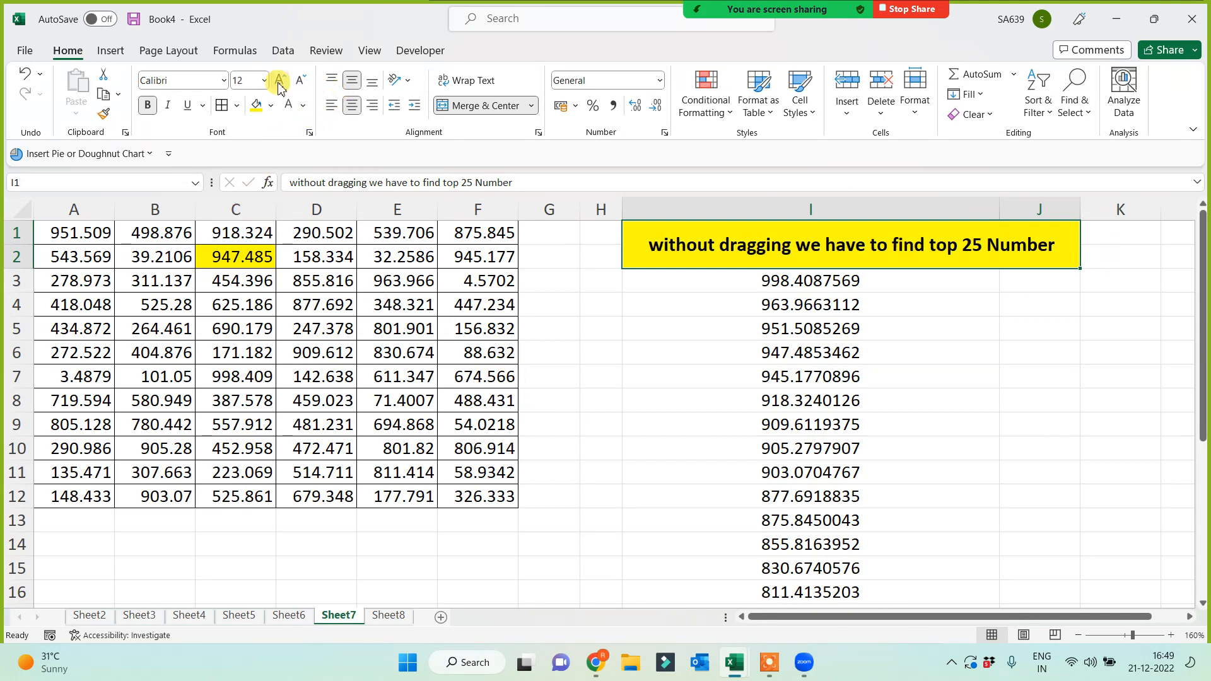
left_click(573, 375)
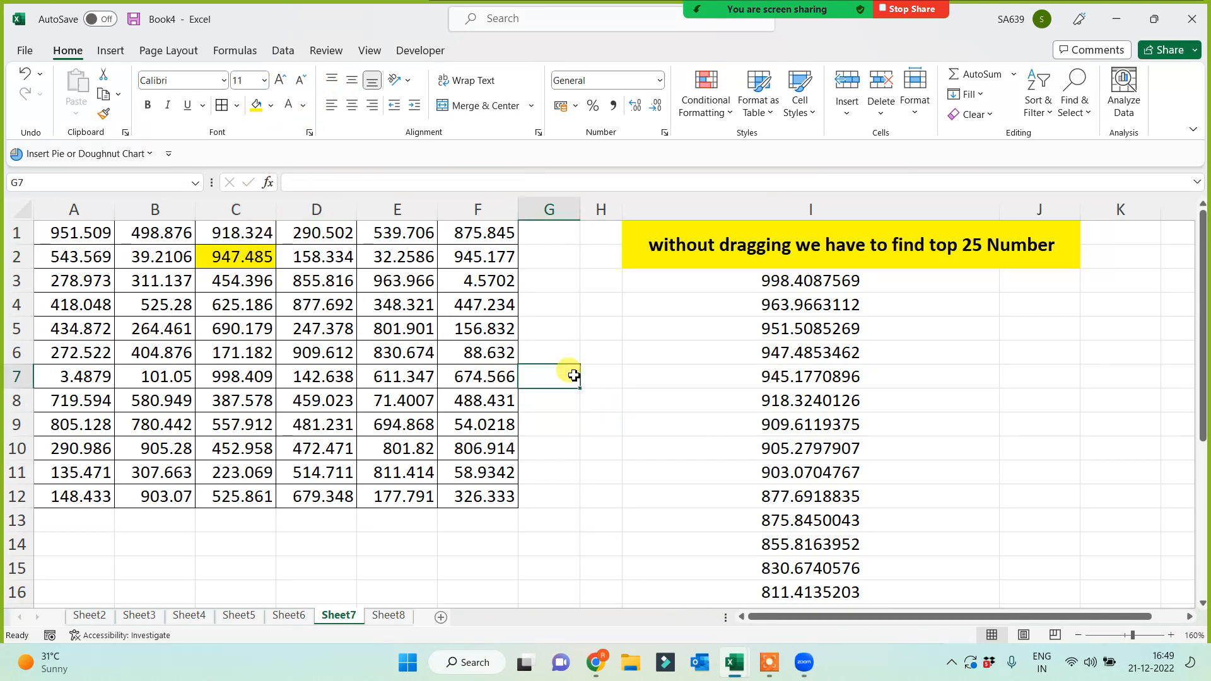
left_click(692, 249)
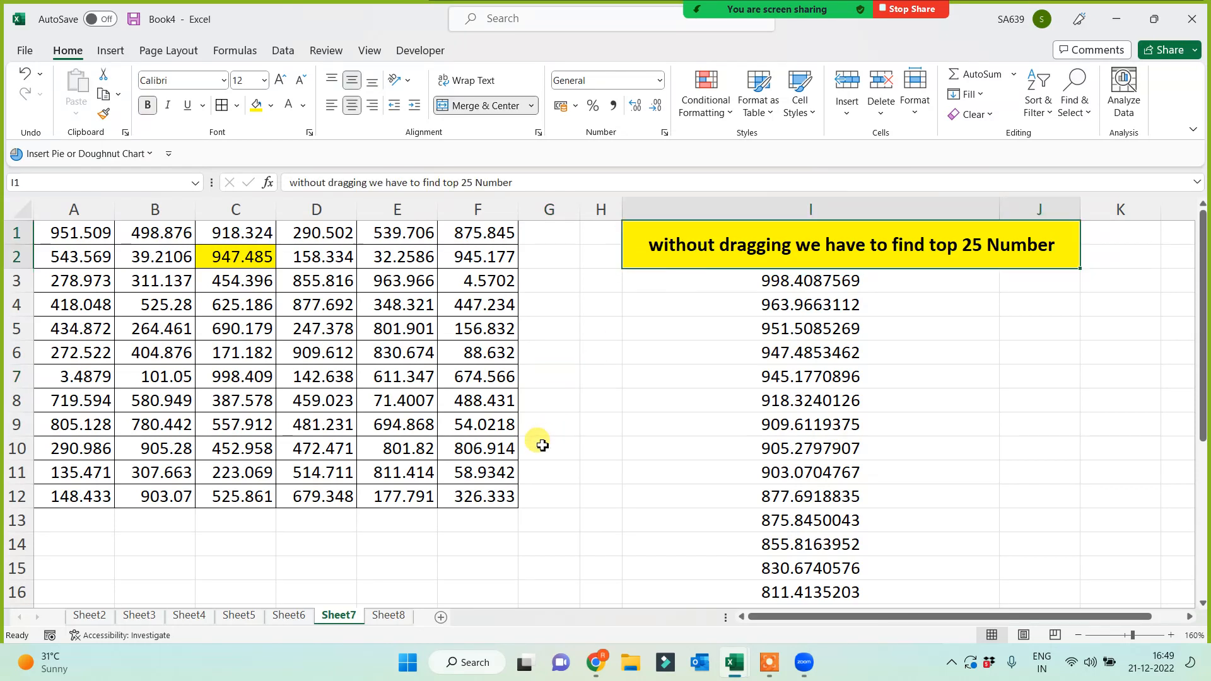
left_click(780, 306)
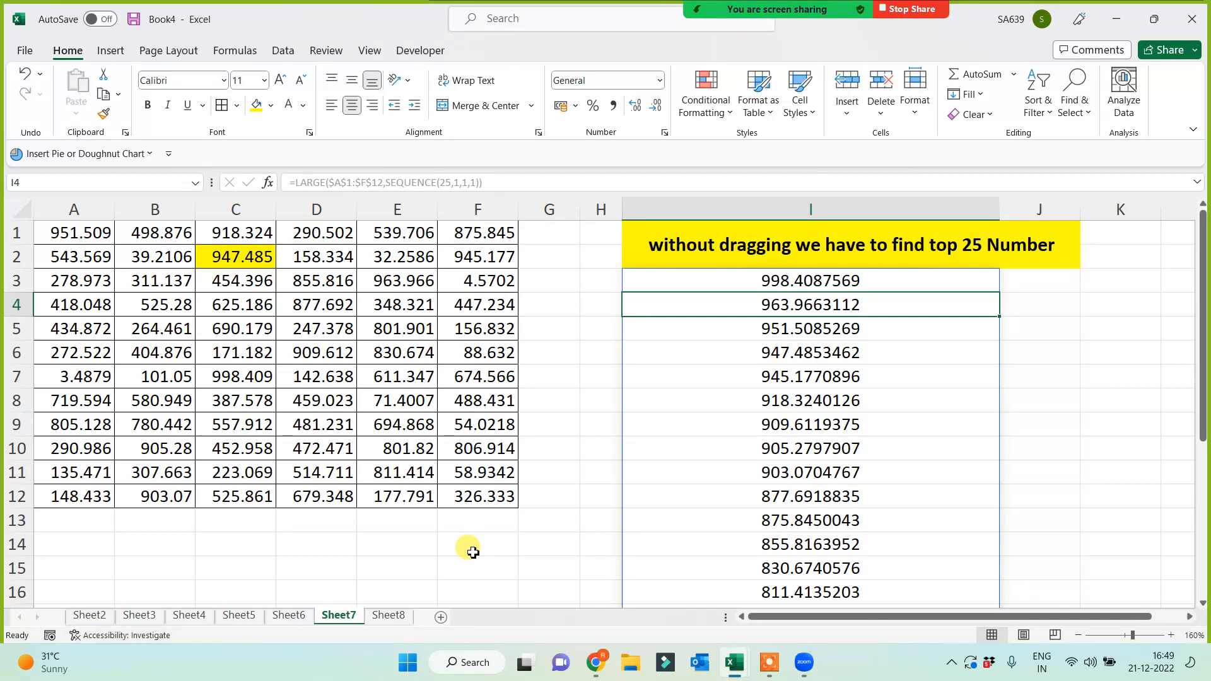
On Sheet8, enter the column headers S.No., Name and Amount in cells A1 to C1
left_click(389, 616)
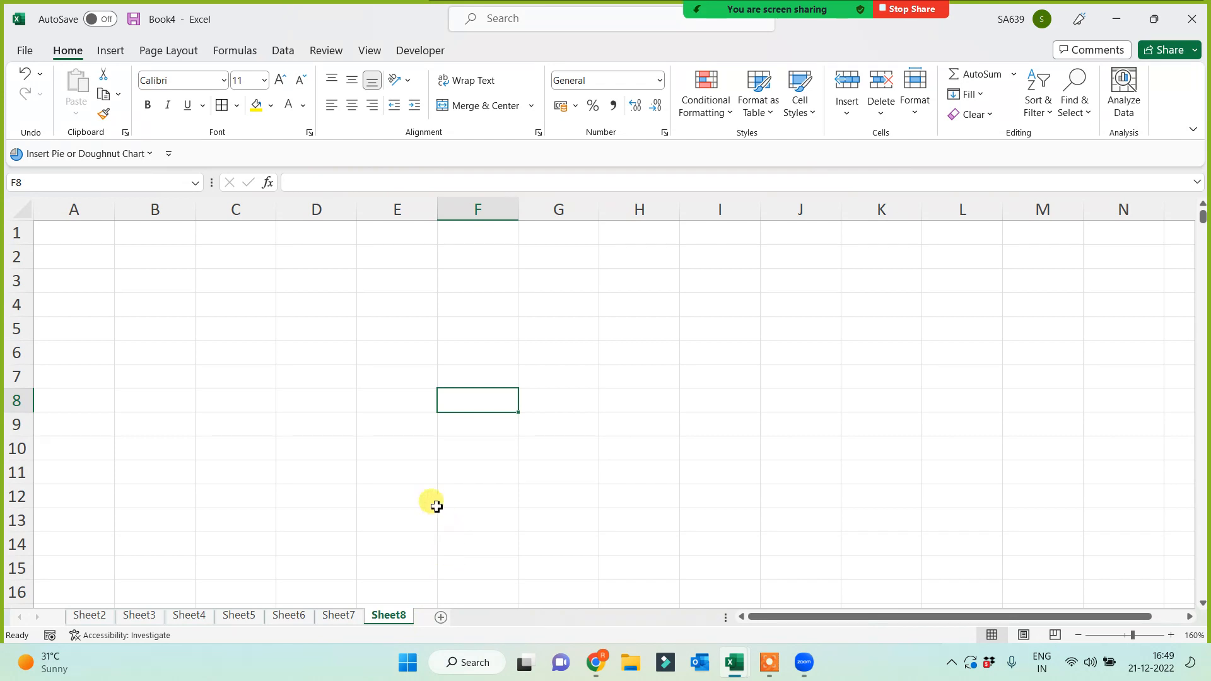
scroll(290, 472, "up", 2)
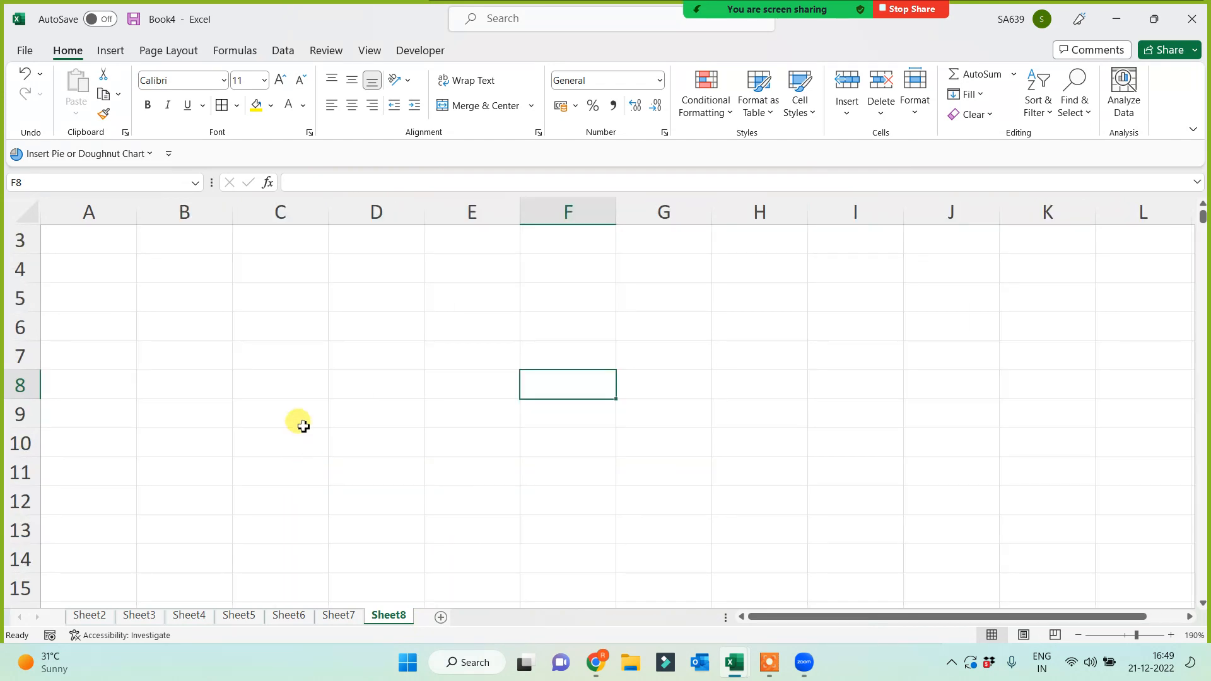
scroll(277, 403, "up", 1)
left_click(76, 233)
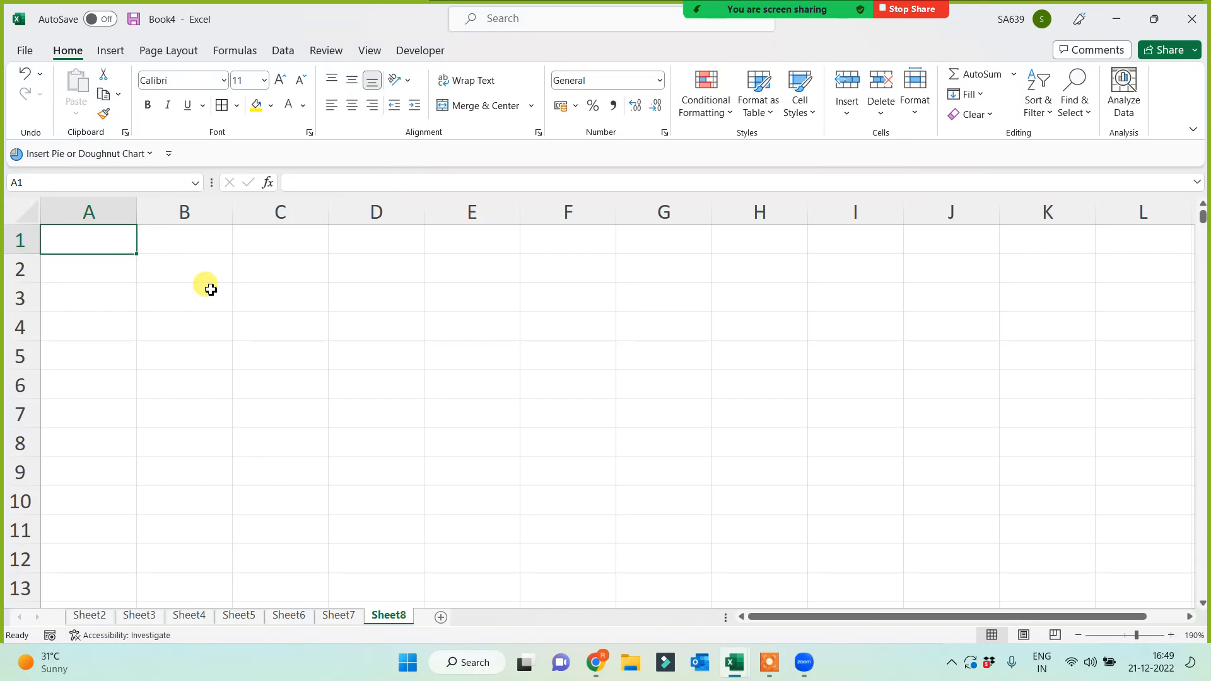
type("S.No.")
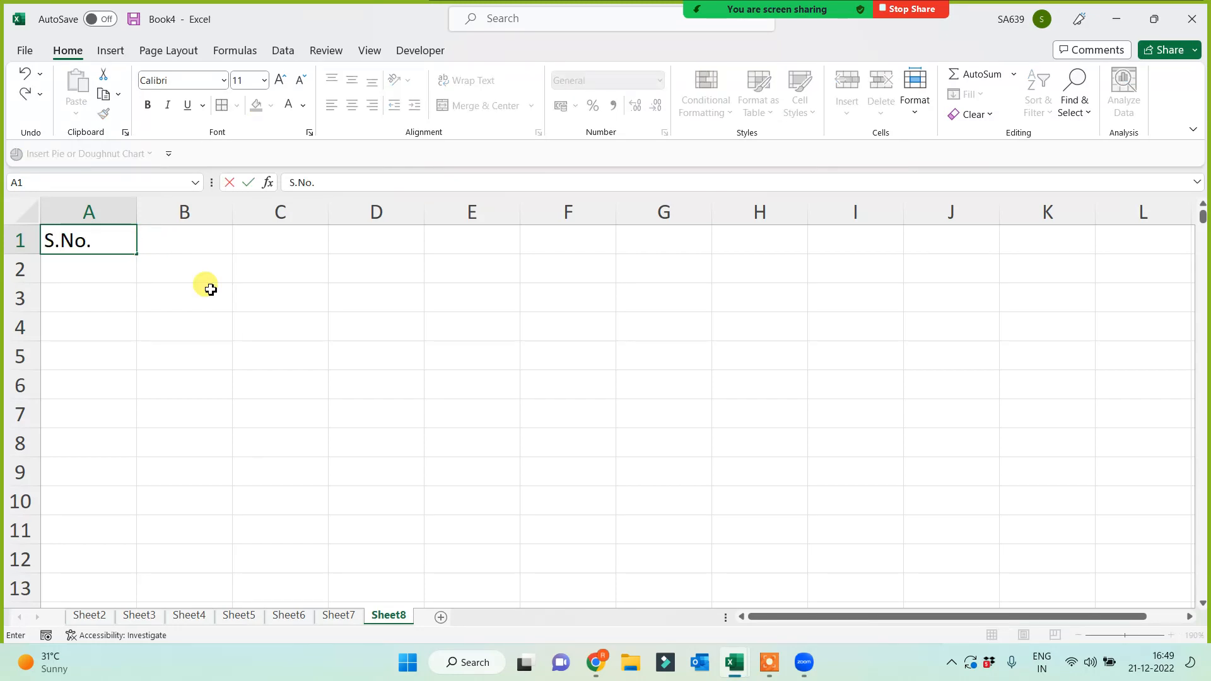
key("Tab")
type("Name")
key("Tab")
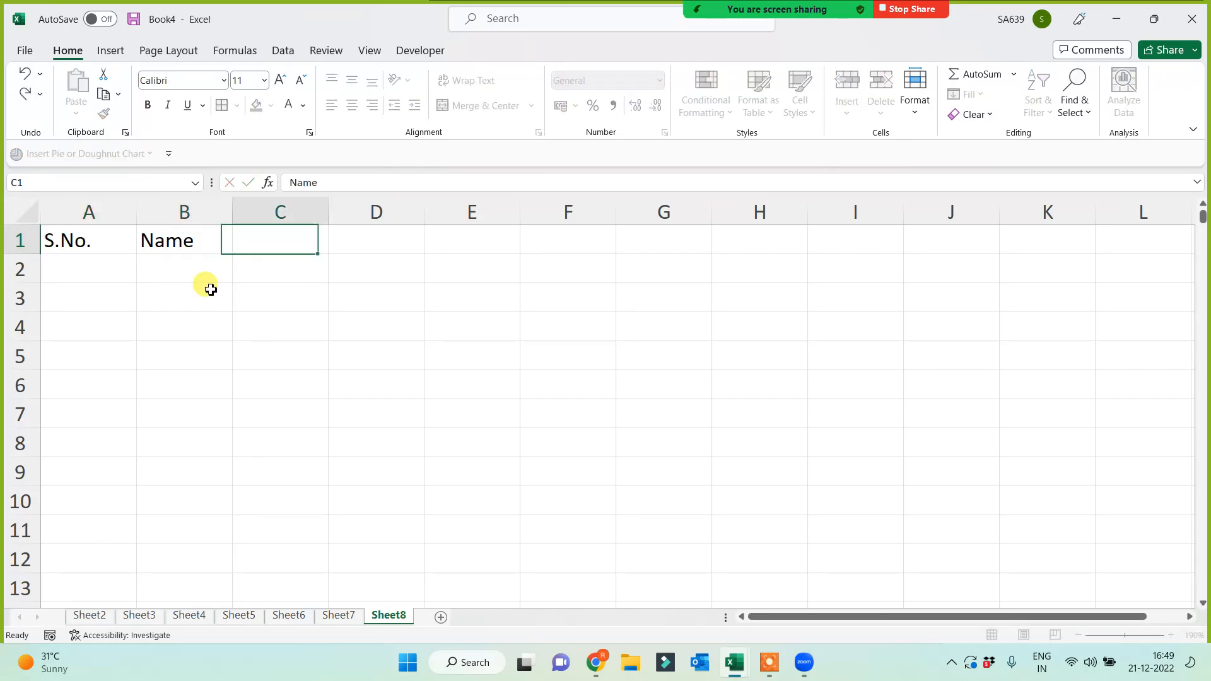
type("Amounty")
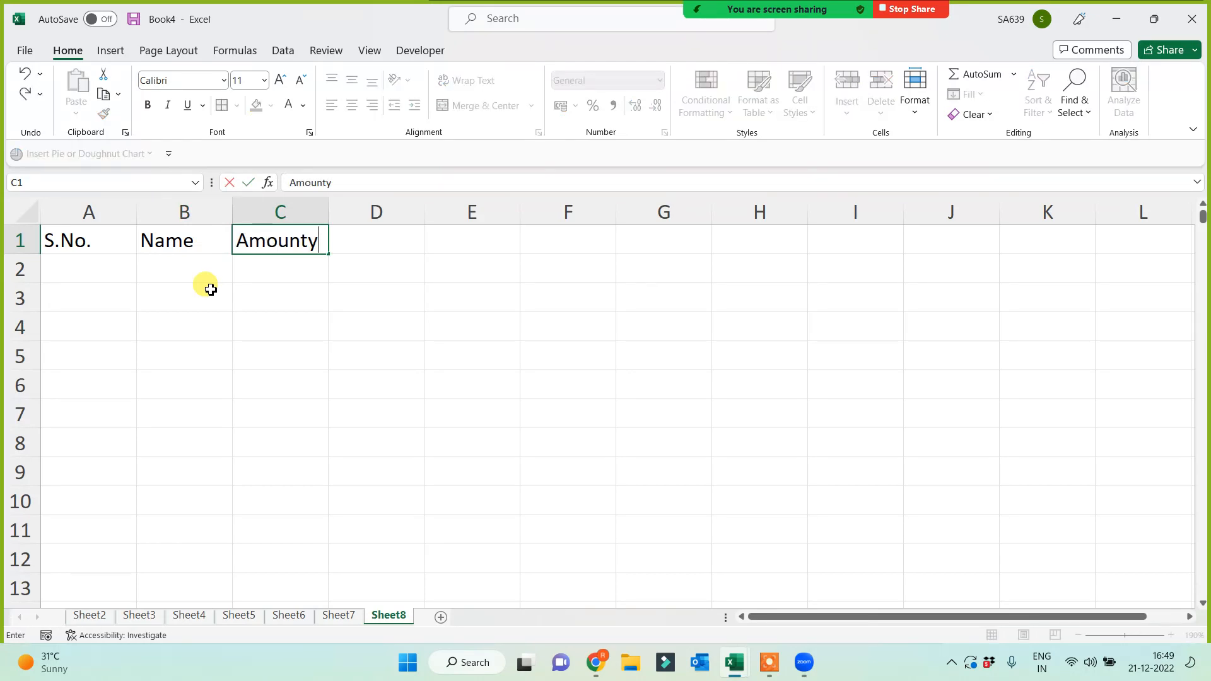
key("BackSpace")
key("Return")
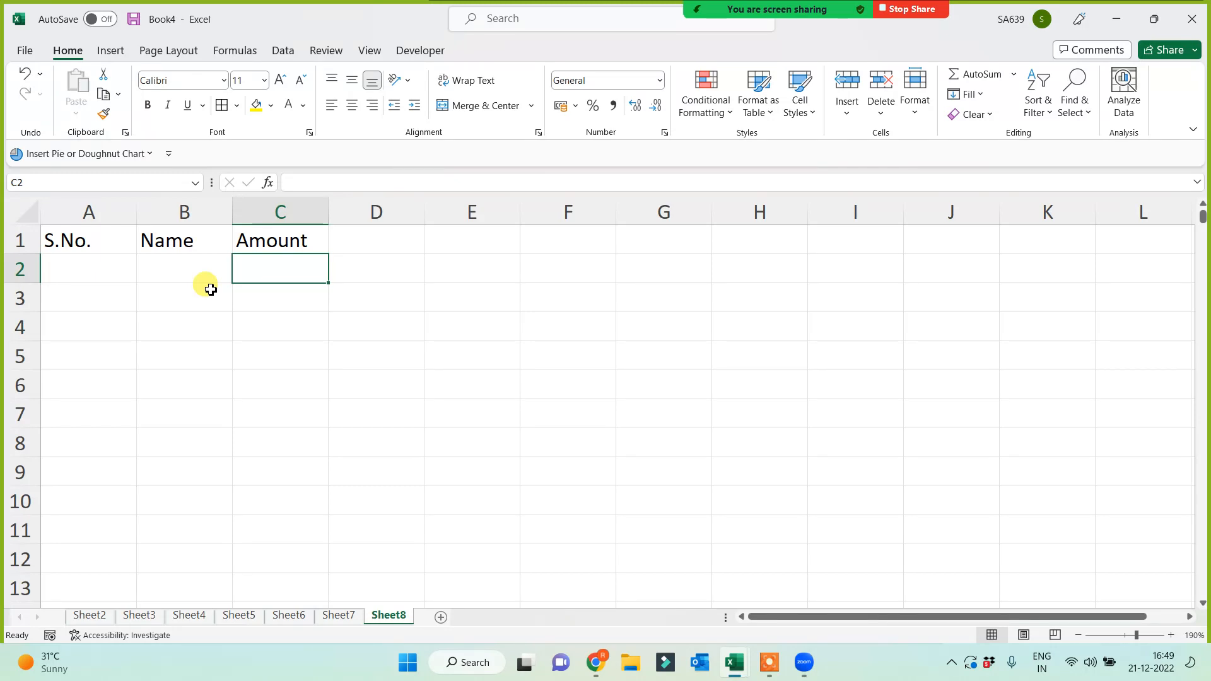
Enter the amounts Rs. 1500 and Rs. 1000 as typed text in cells C2 and C3
type("255")
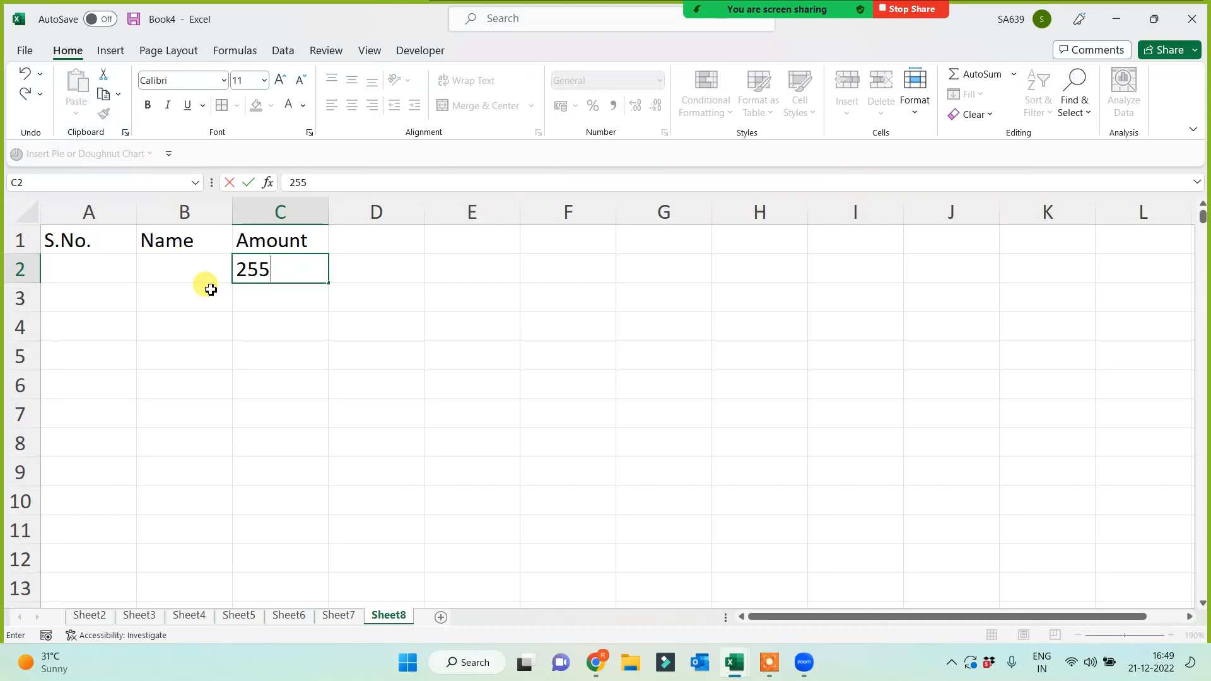
key("Return")
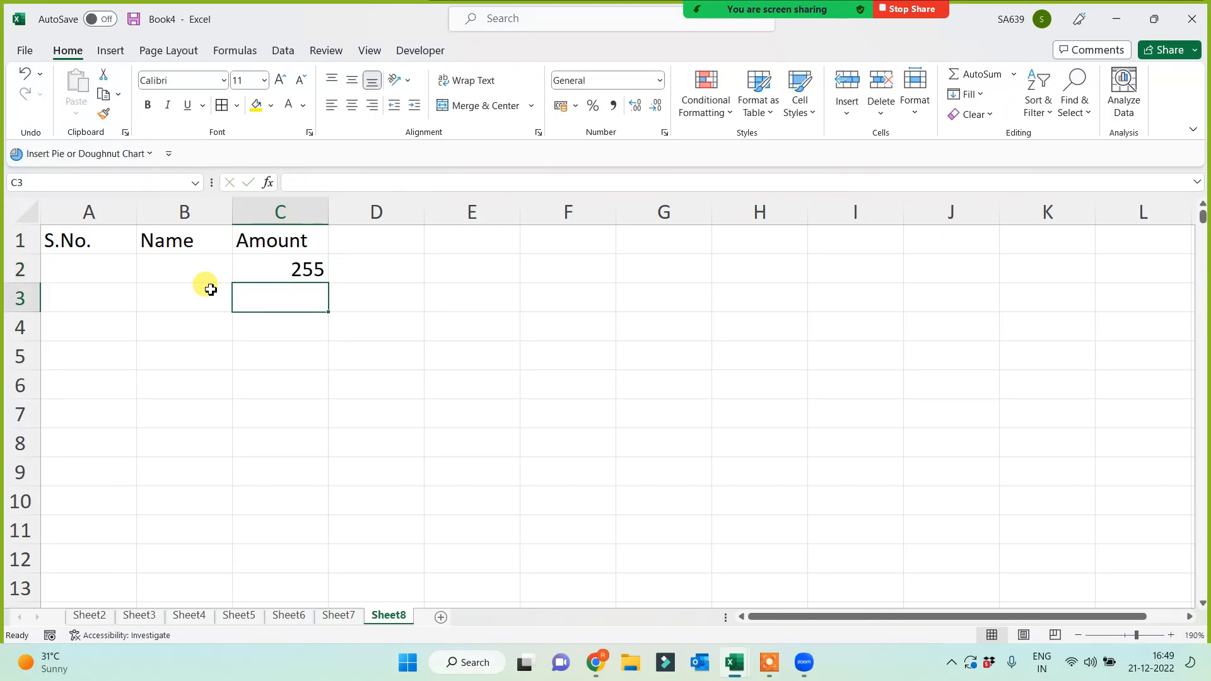
key("Up")
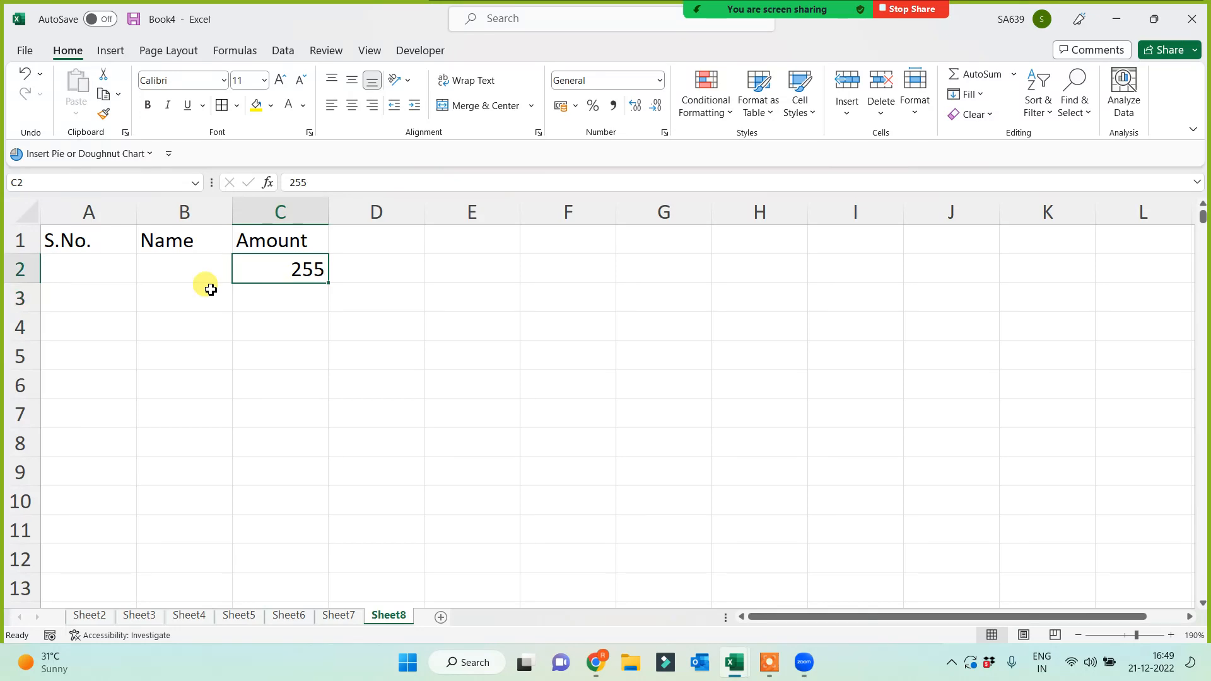
type("RS")
key("BackSpace")
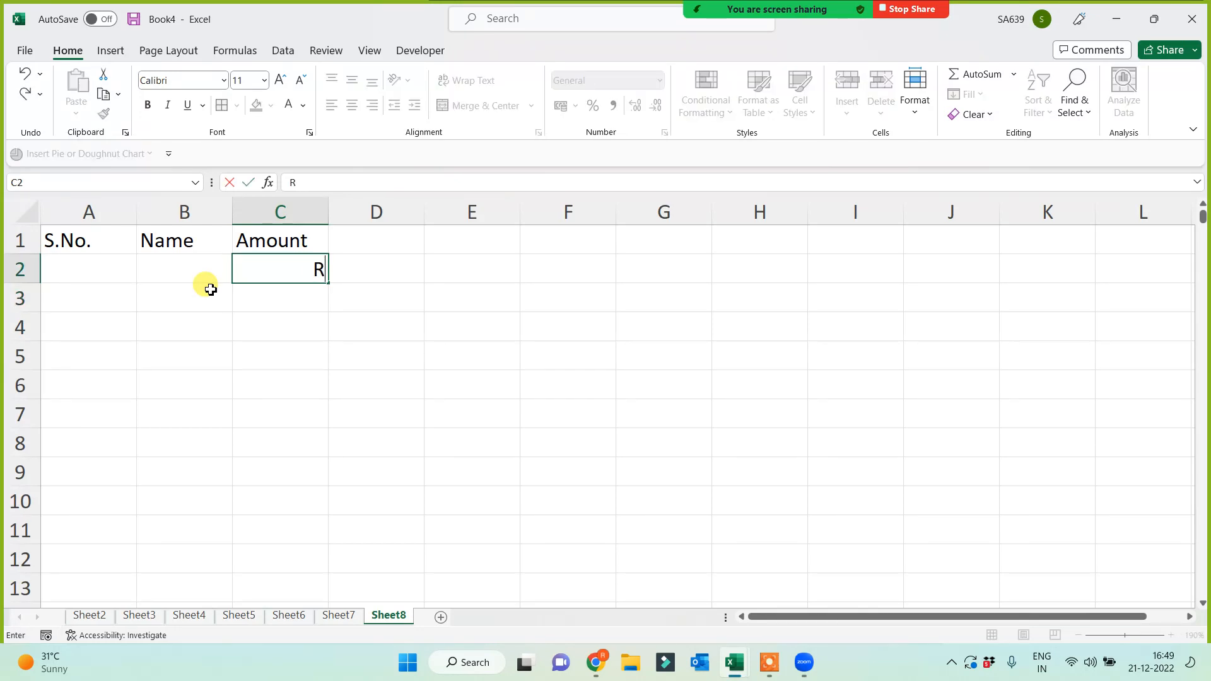
type("s. 1500")
key("Return")
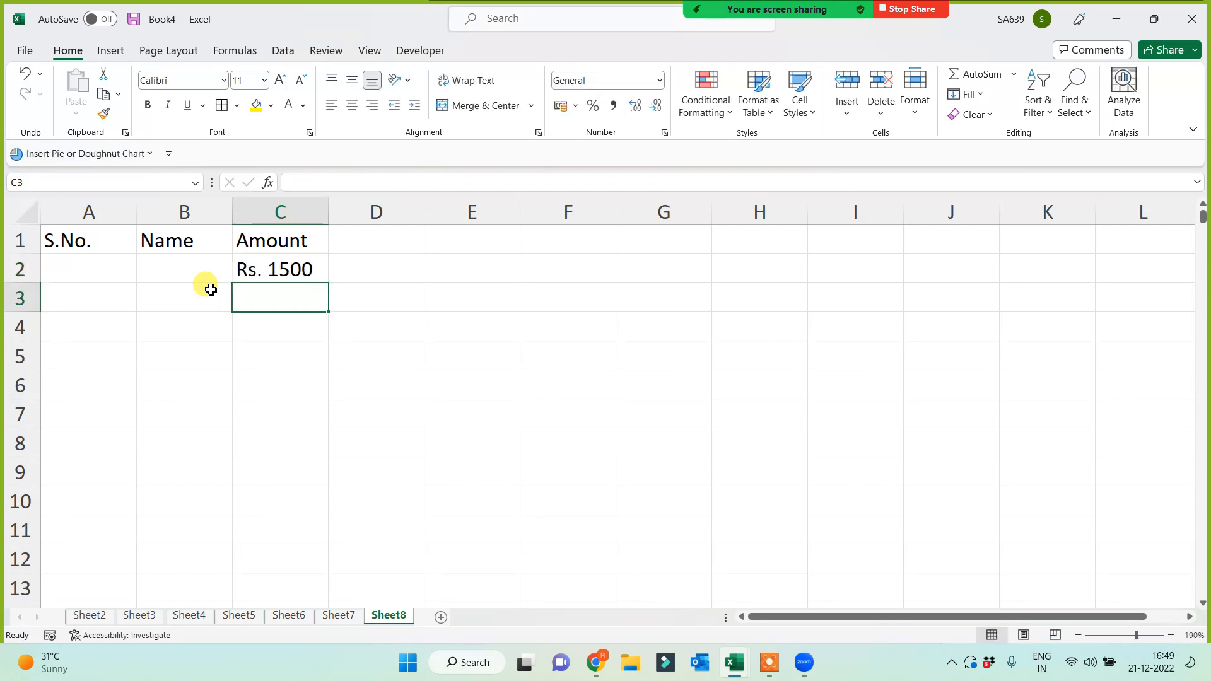
type("Rs. 1")
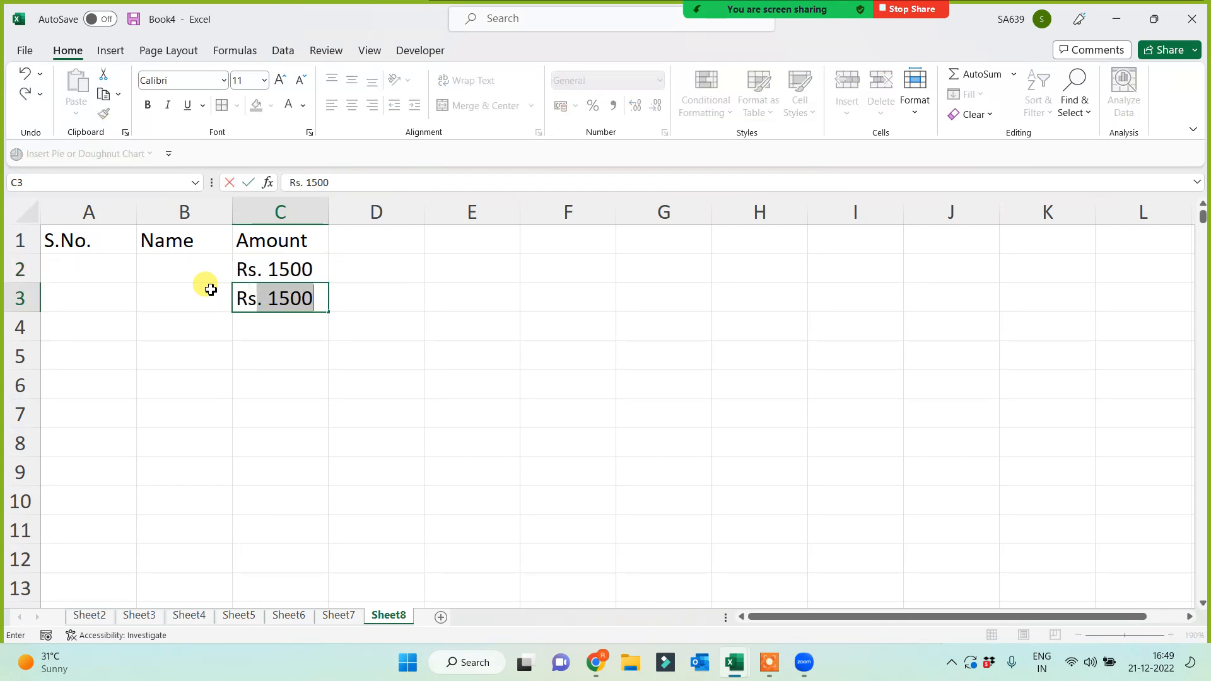
type("000")
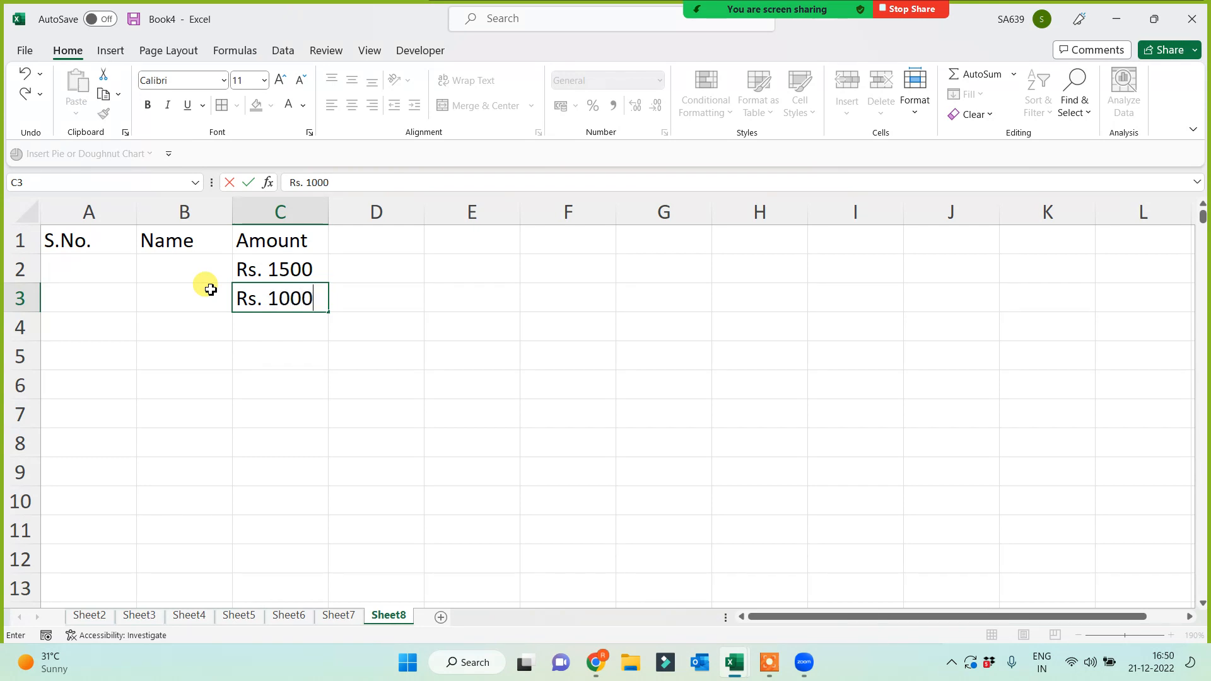
key("Return")
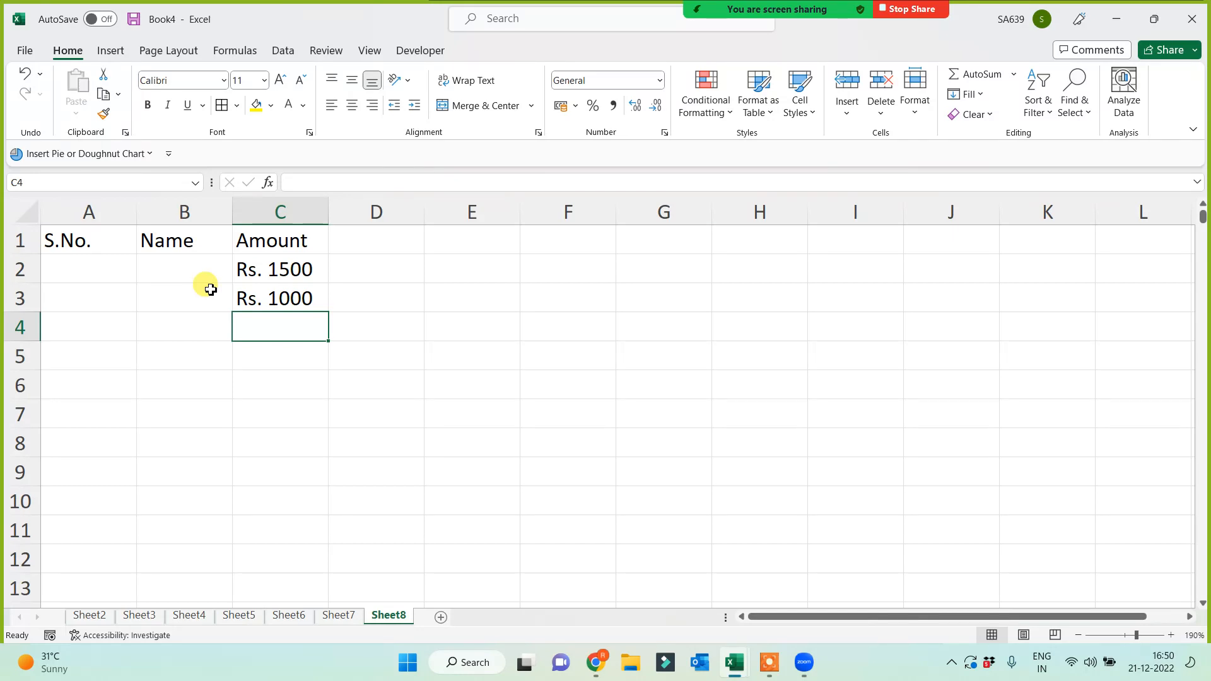
Total the whole Amount column C in cell G4 with the SUM function
left_click(694, 321)
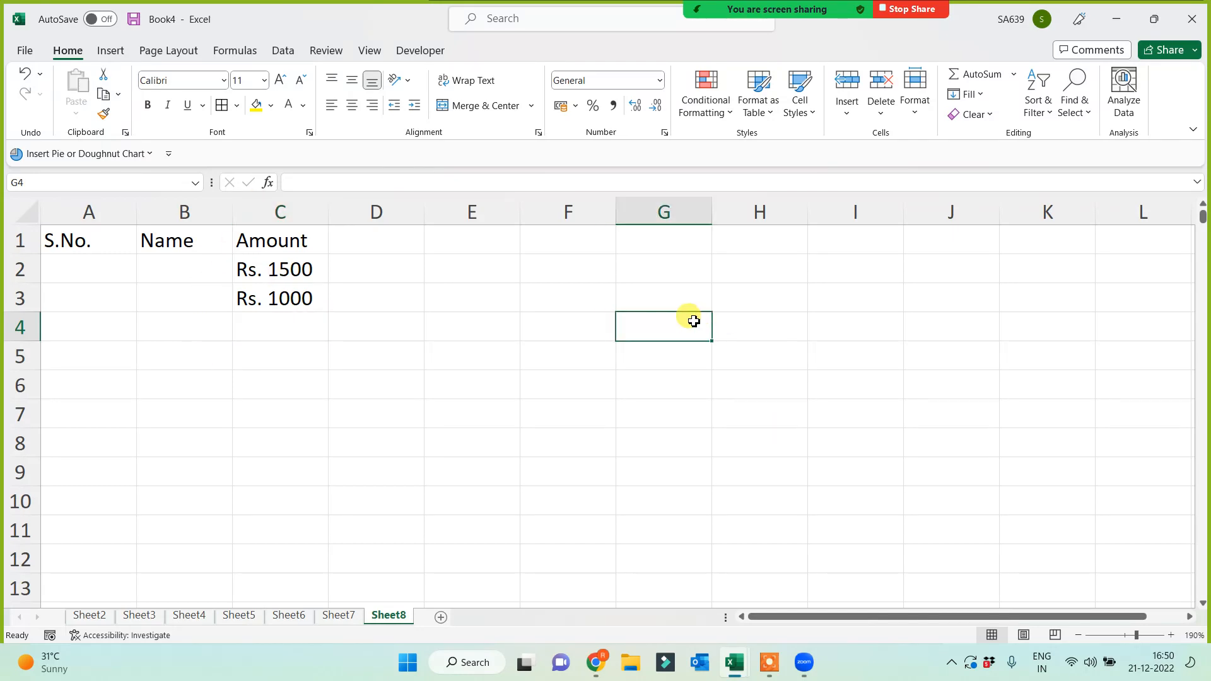
type("=sum(")
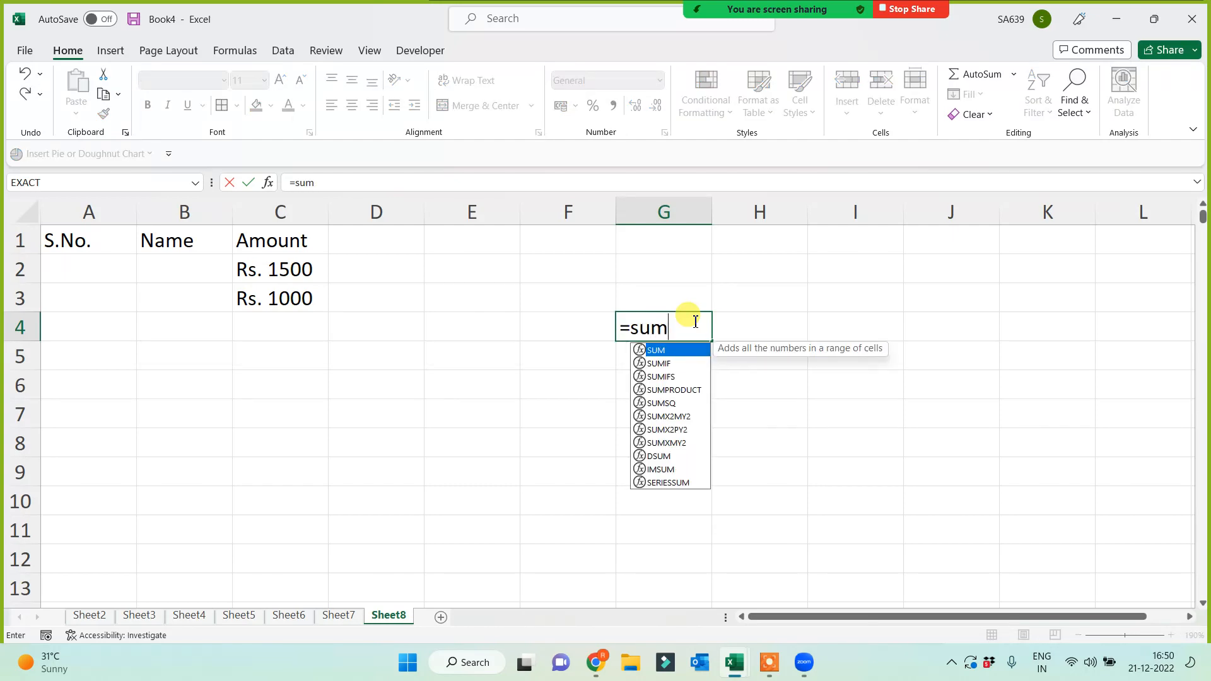
left_click(296, 216)
key("Return")
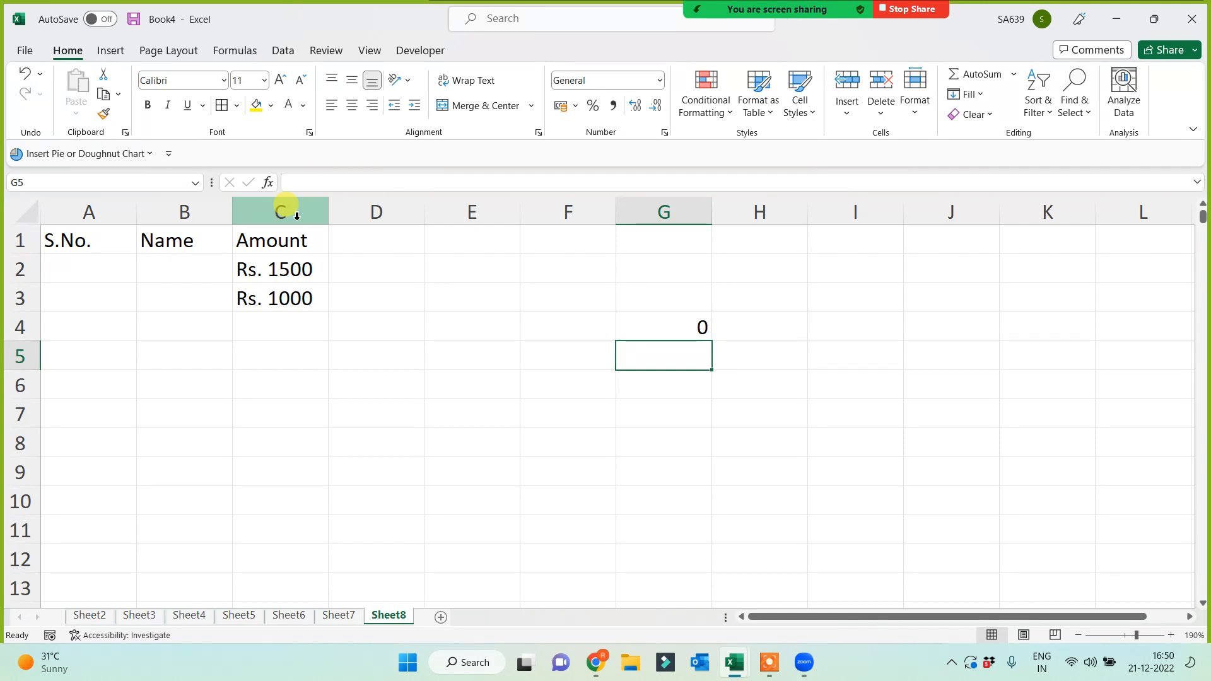
Clear the SUM formula from G4 and the text amounts from C2:C3
key("Up")
key("Delete")
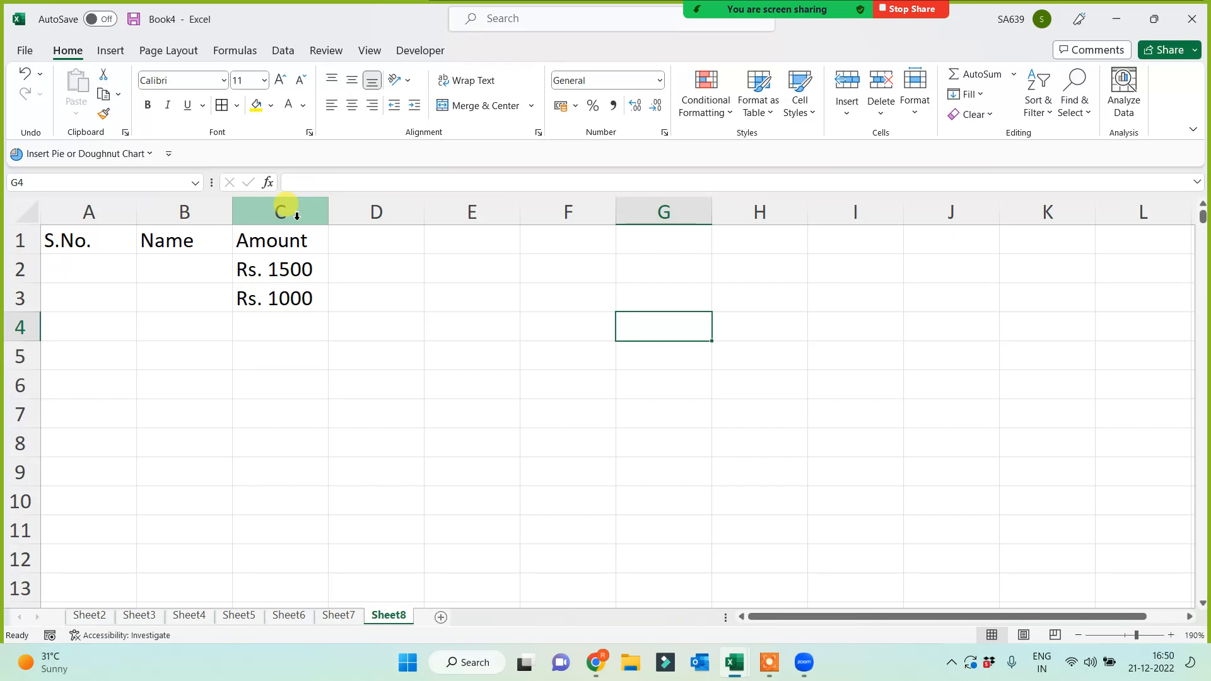
left_click_drag(297, 270, 287, 297)
key("Delete")
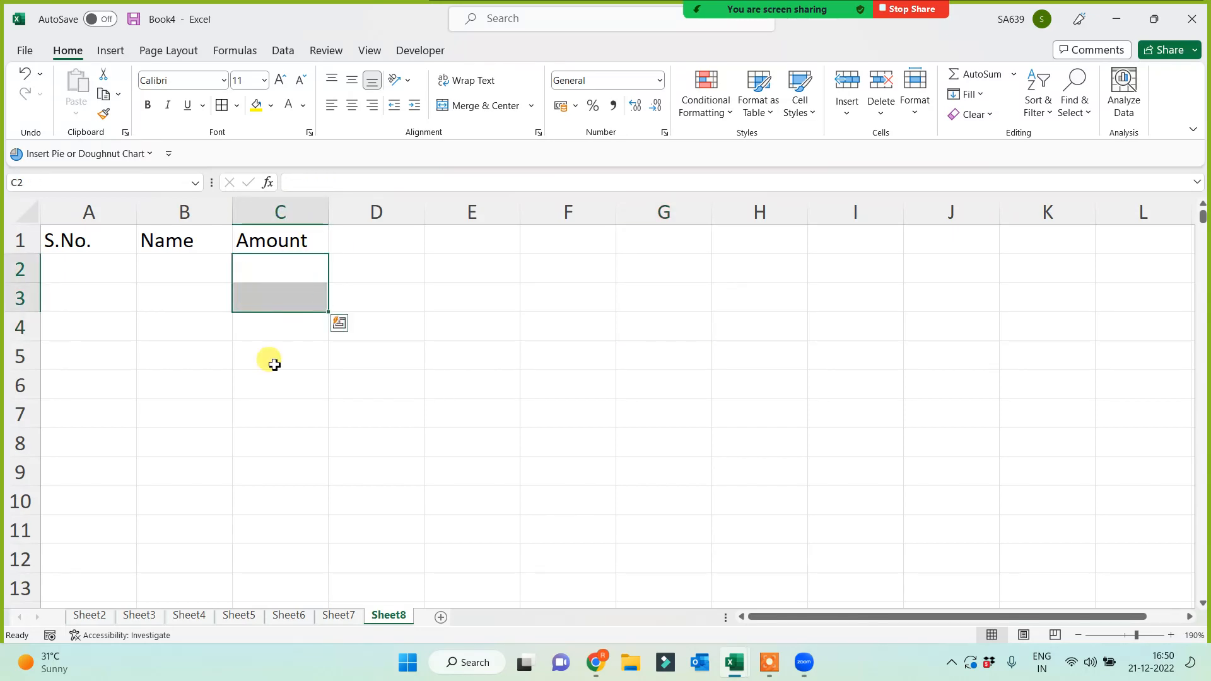
left_click(273, 361)
left_click(276, 275)
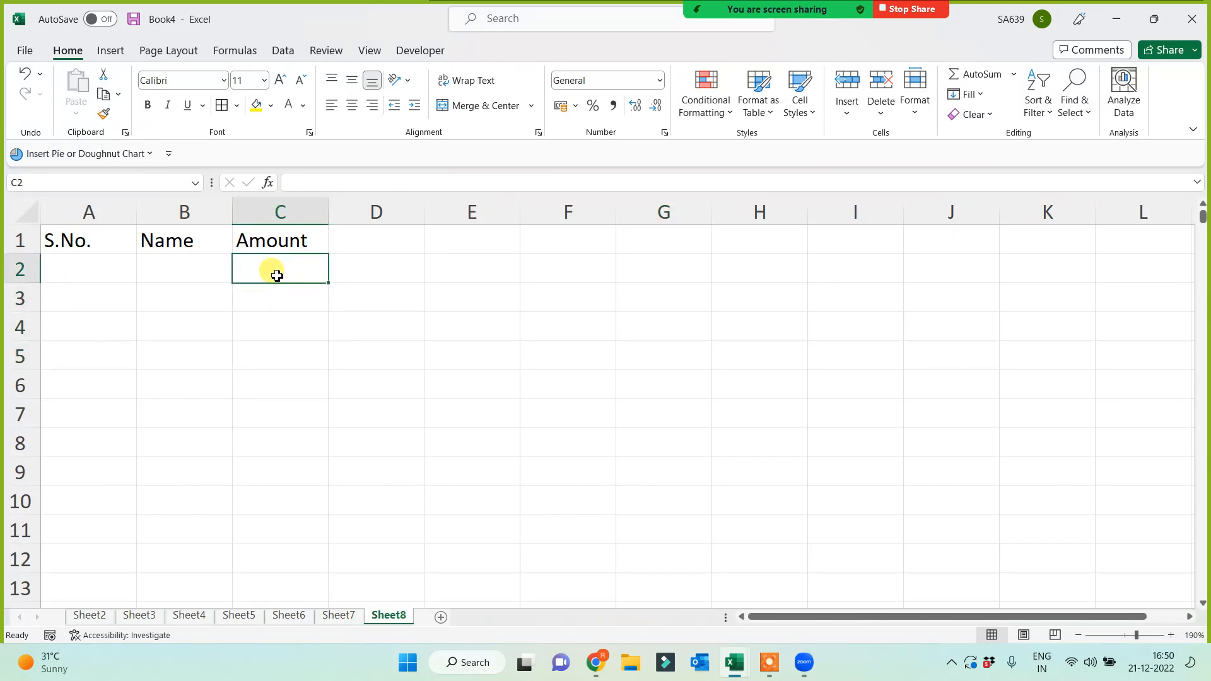
left_click(672, 24)
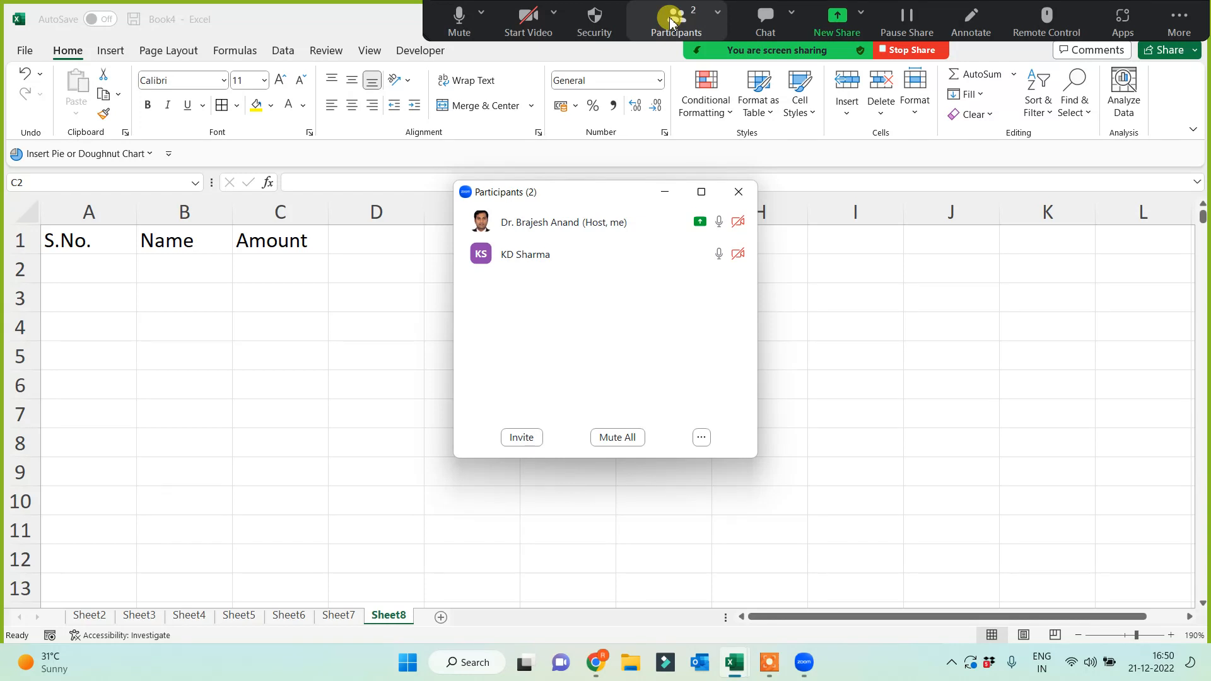
left_click(664, 191)
left_click(397, 362)
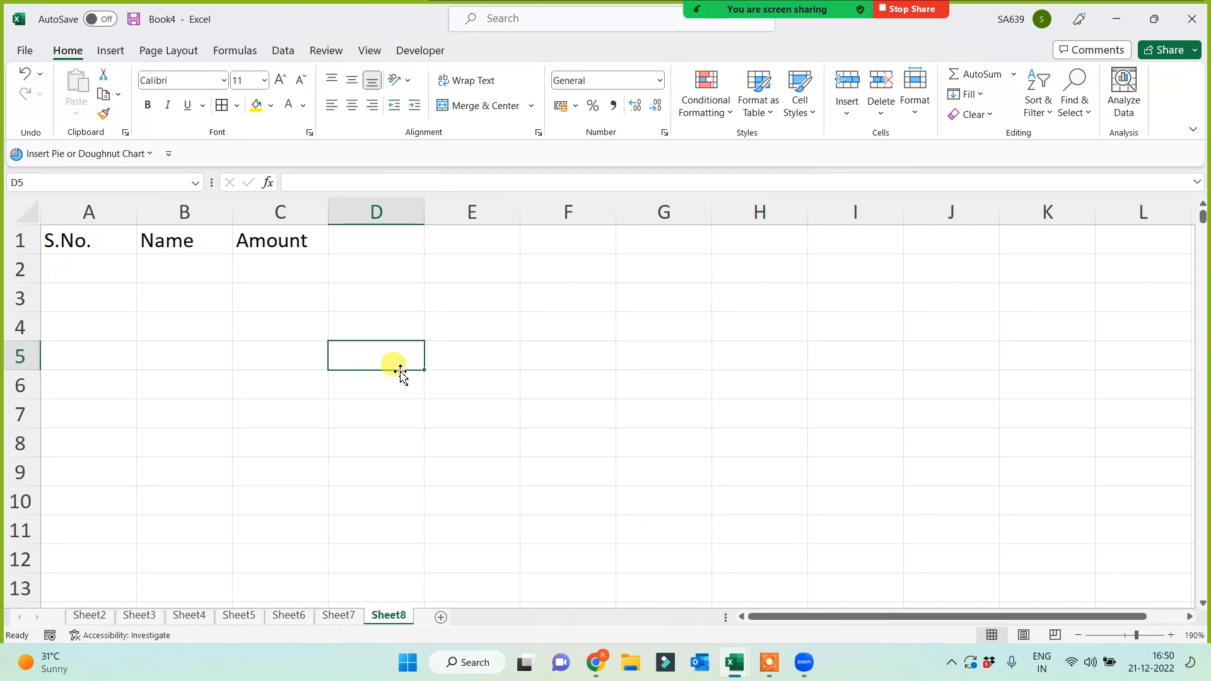
Try to apply the custom number format Rs. 0 to the whole Amount column C
left_click(275, 213)
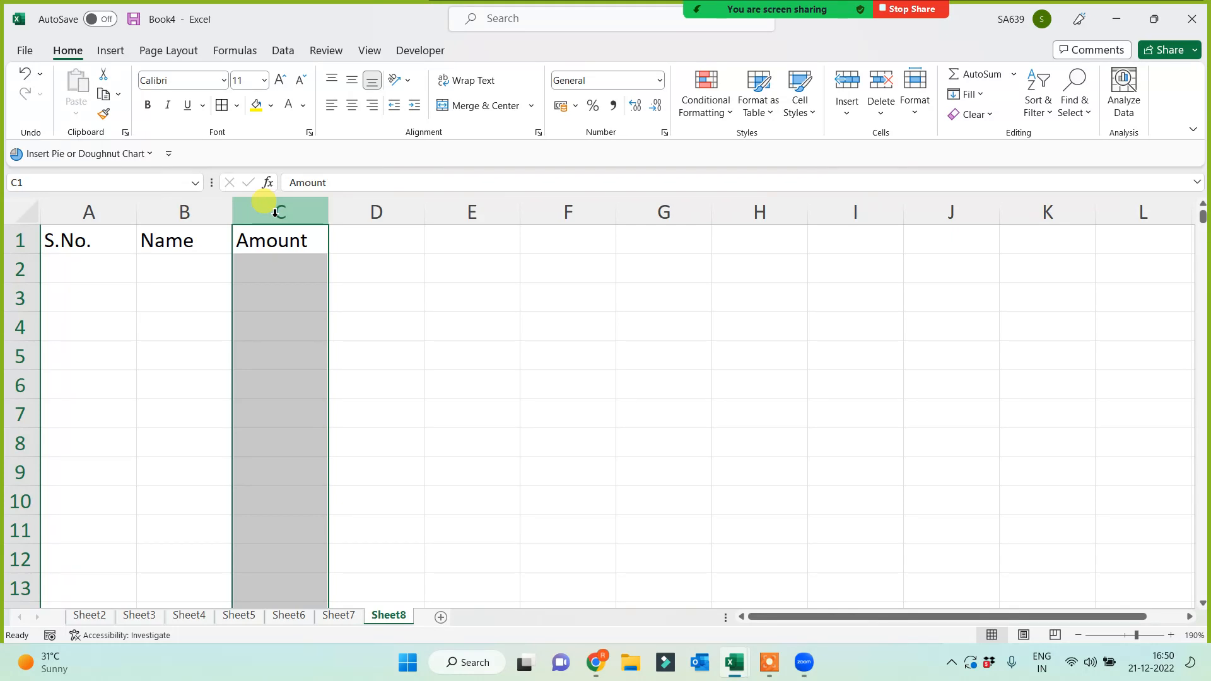
right_click(276, 274)
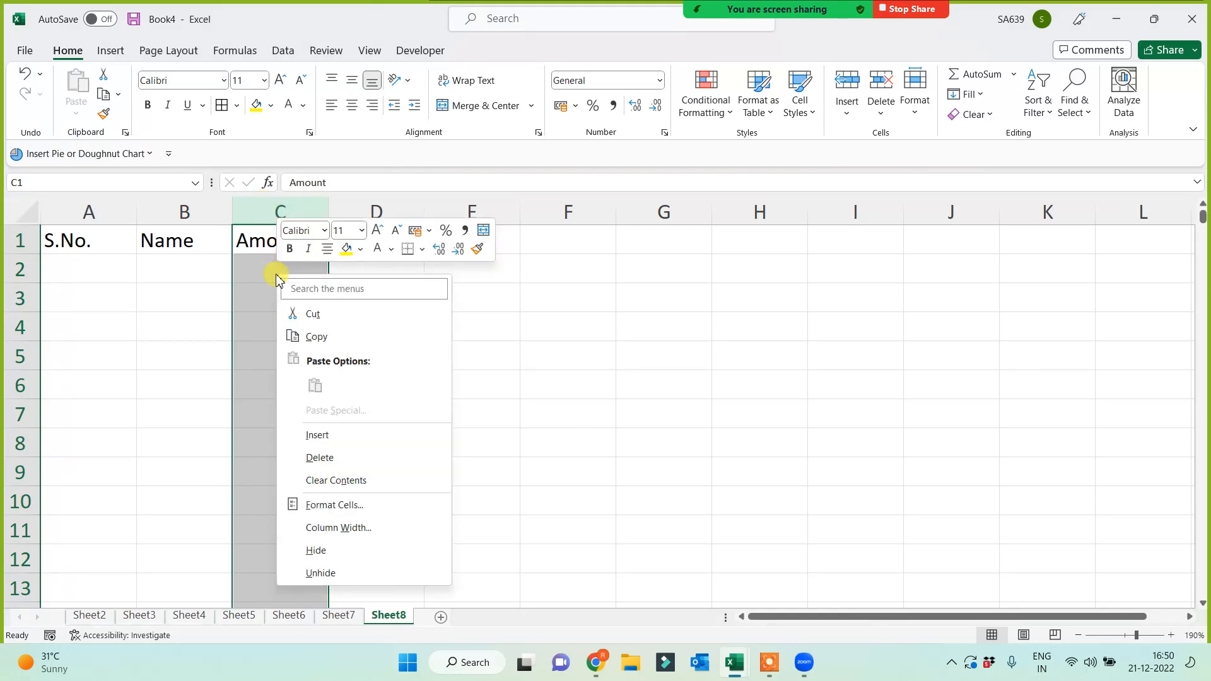
left_click(333, 505)
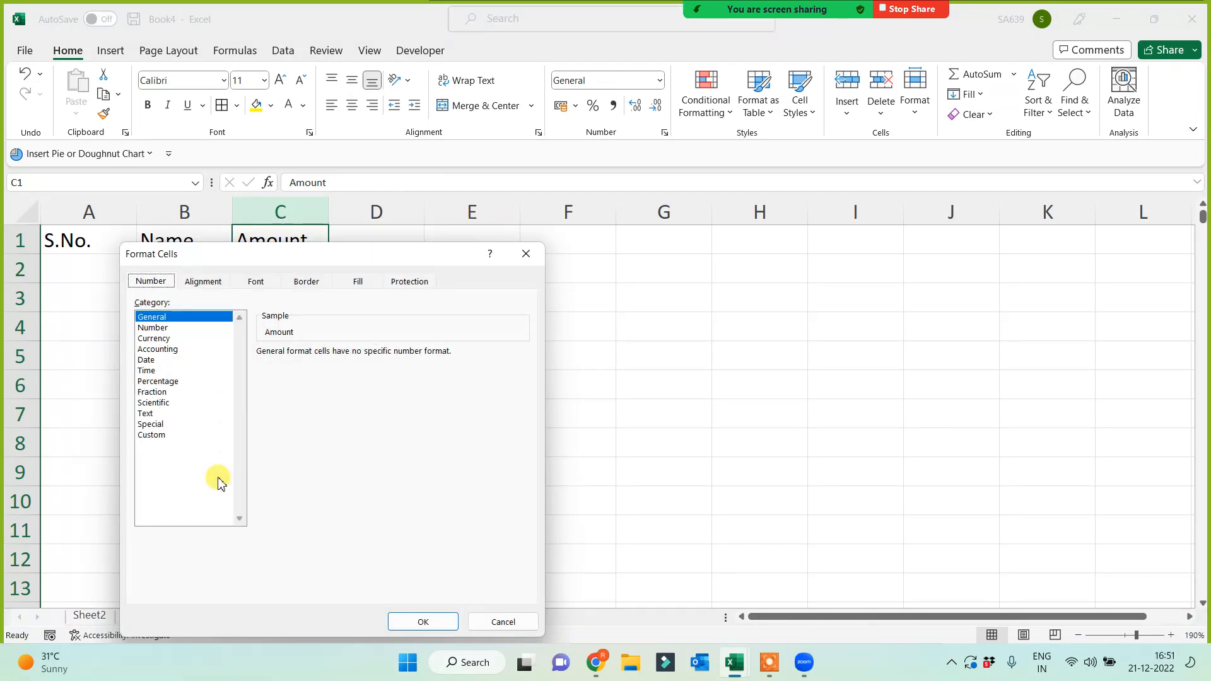
left_click(152, 435)
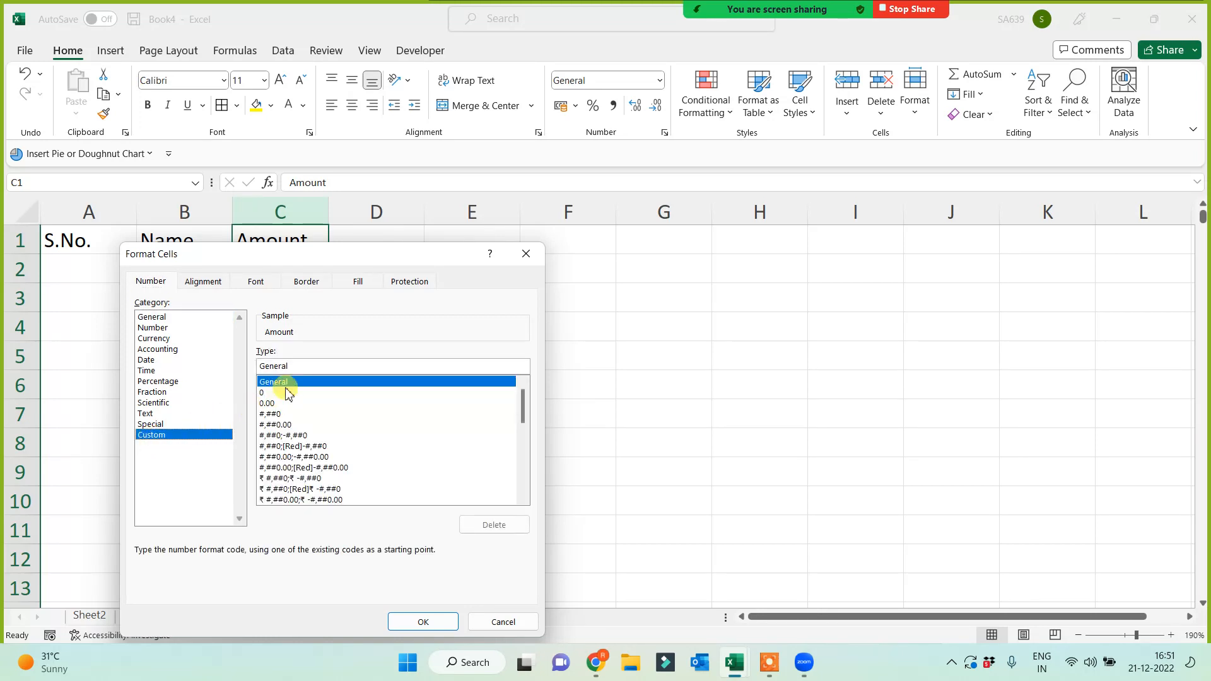
left_click_drag(289, 366, 229, 361)
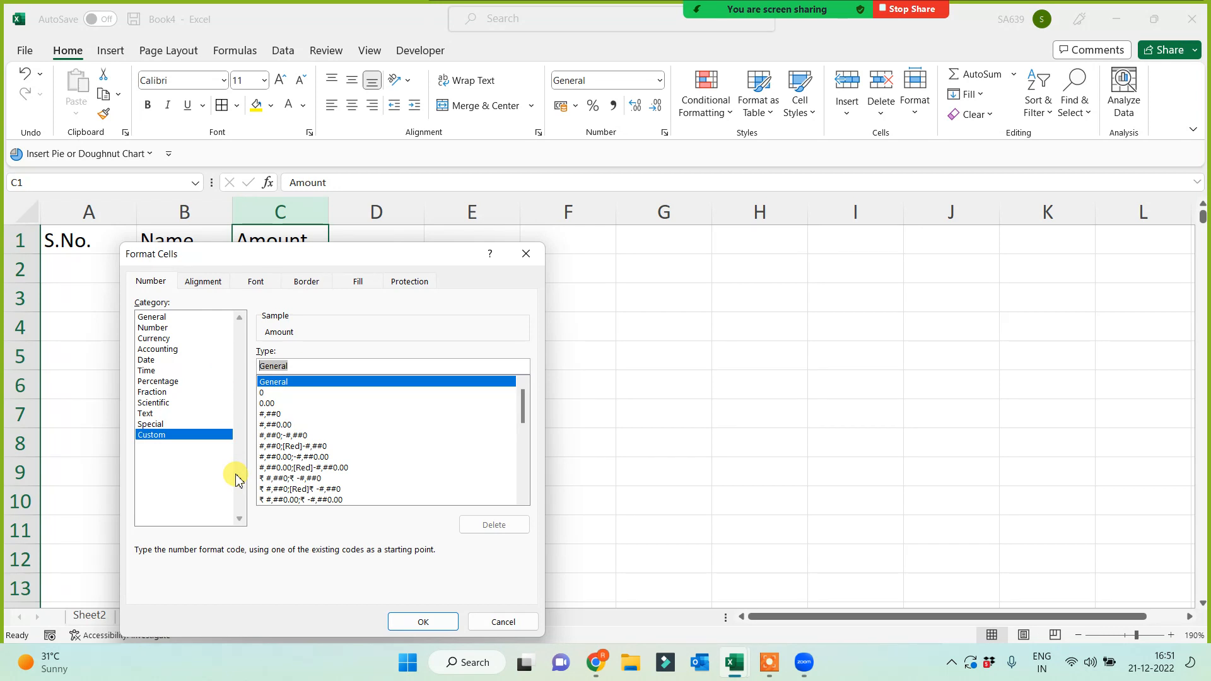
type("Rs")
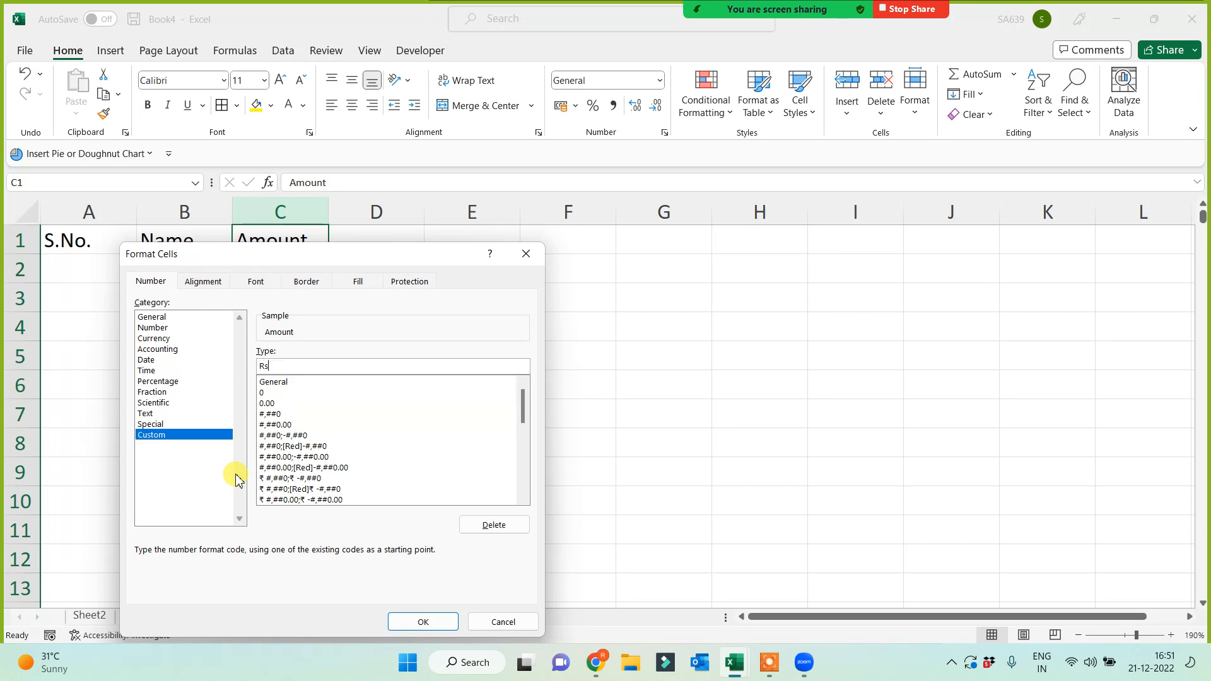
type(".")
type("0")
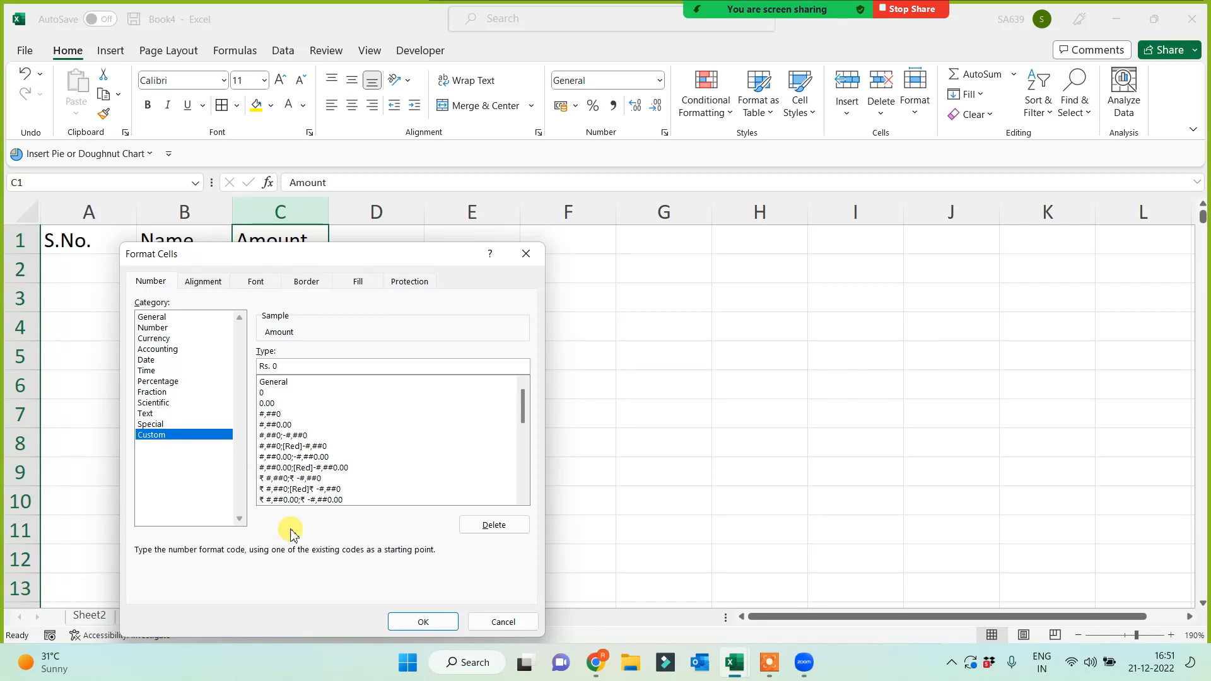
left_click(427, 622)
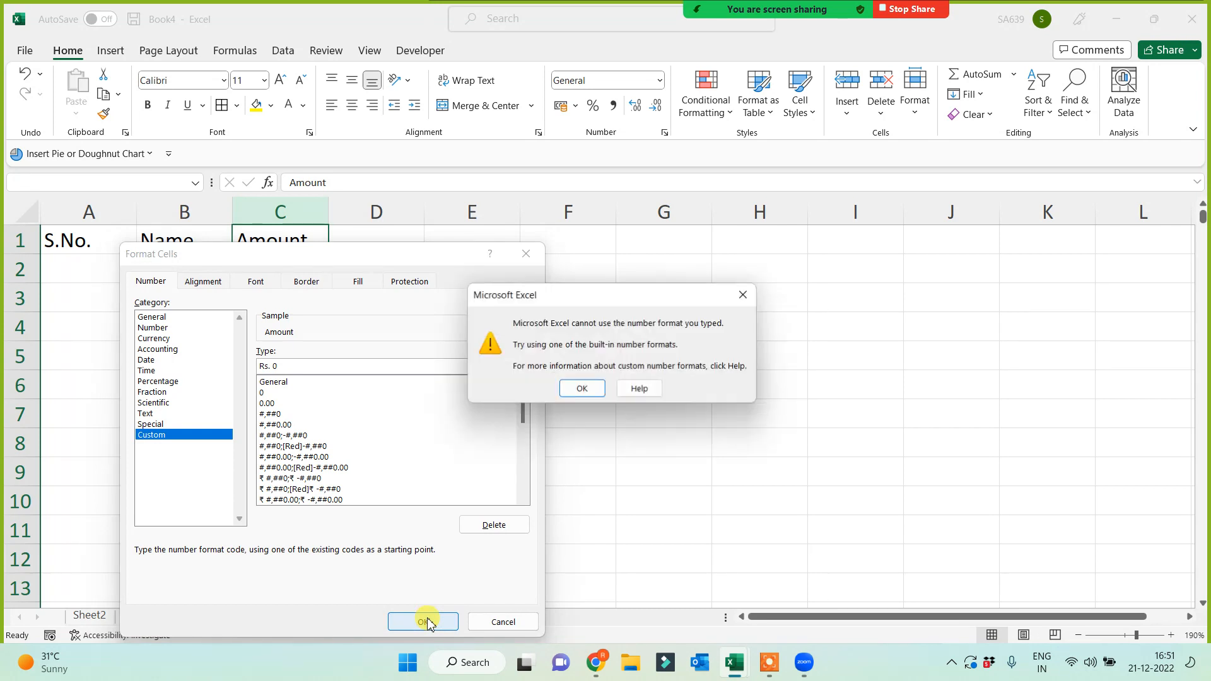
left_click(581, 389)
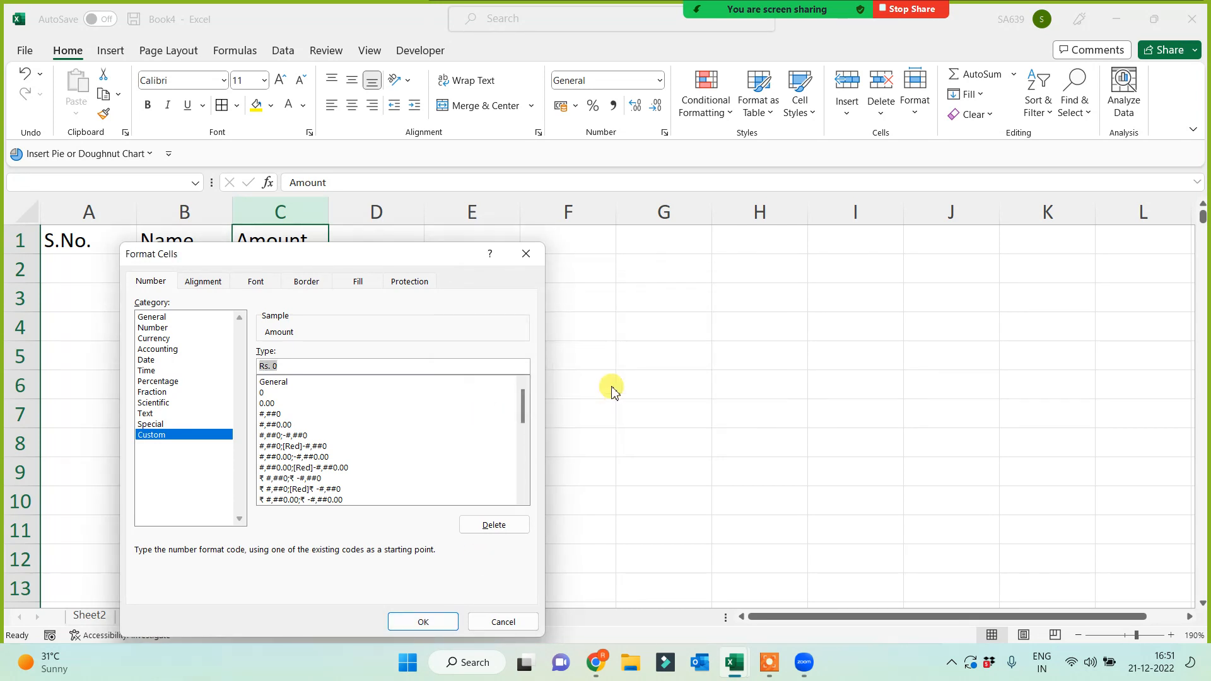
Enclose the Rs. prefix in quotation marks so the custom format is "Rs. "0, copy the code and apply it to column C
left_click(273, 366)
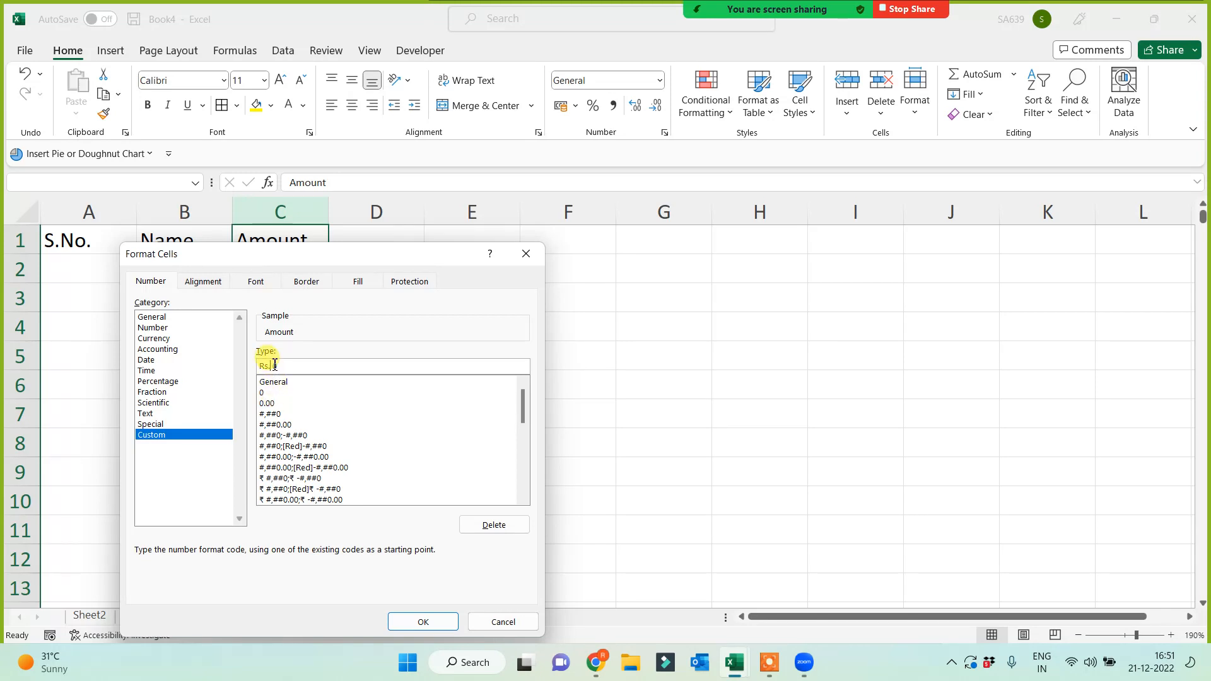
type("\"")
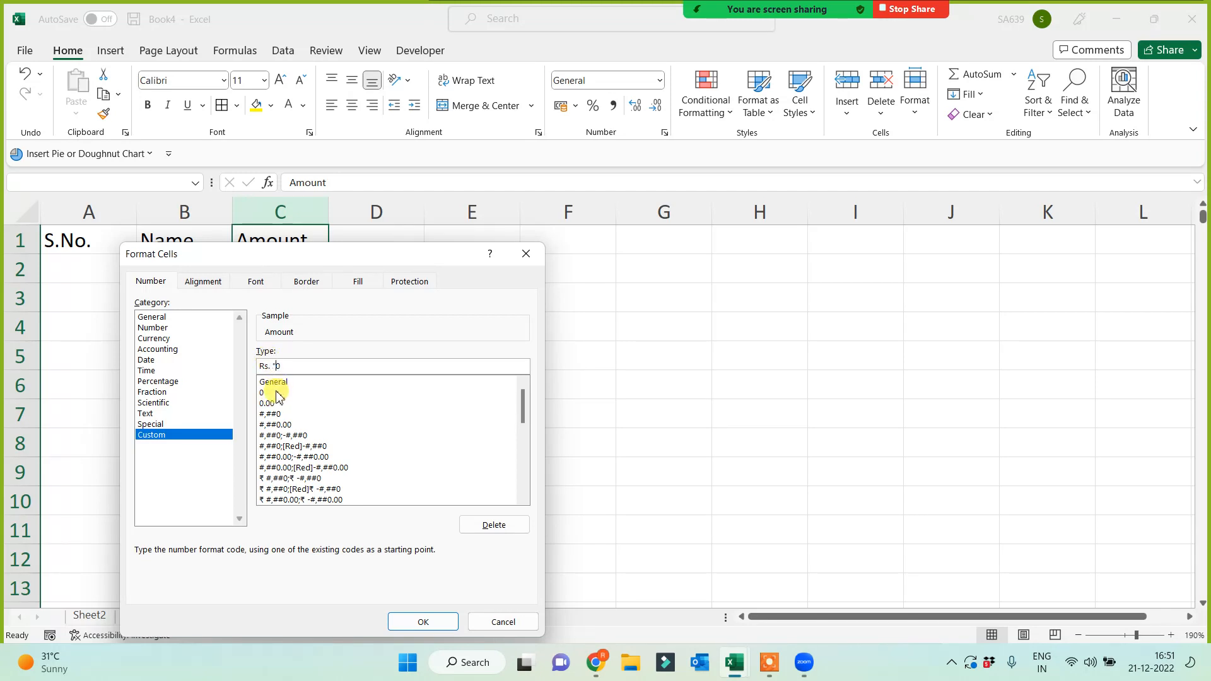
left_click(260, 366)
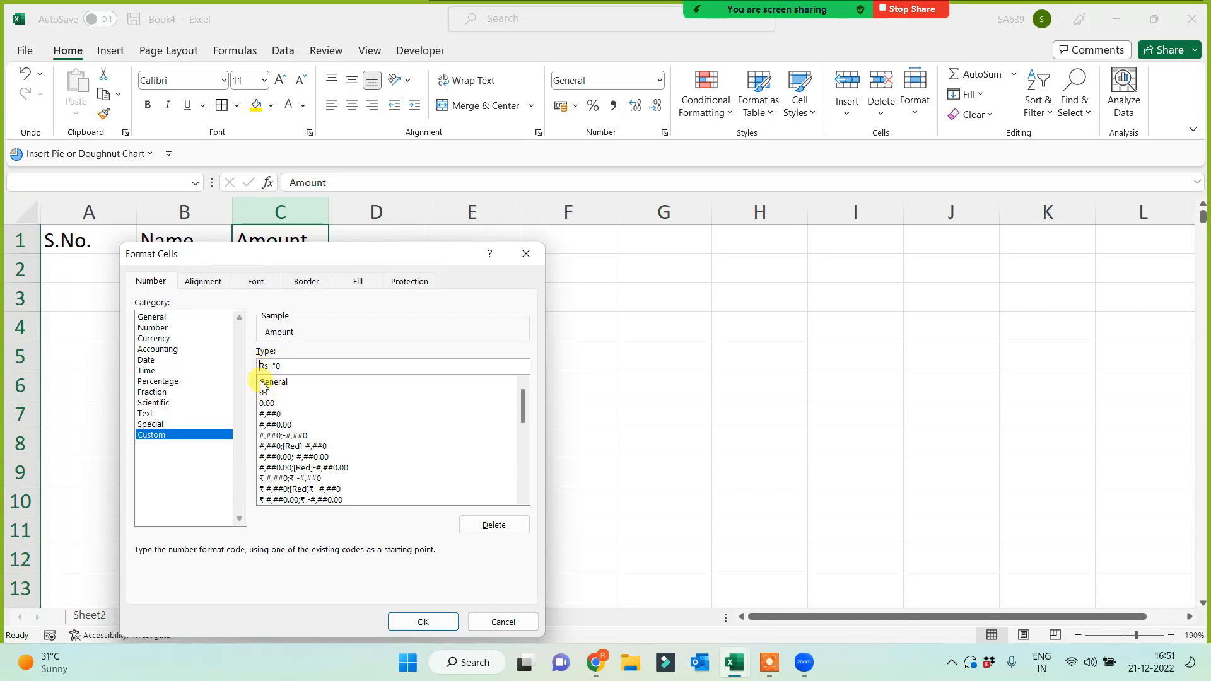
type("\"")
left_click_drag(305, 365, 208, 351)
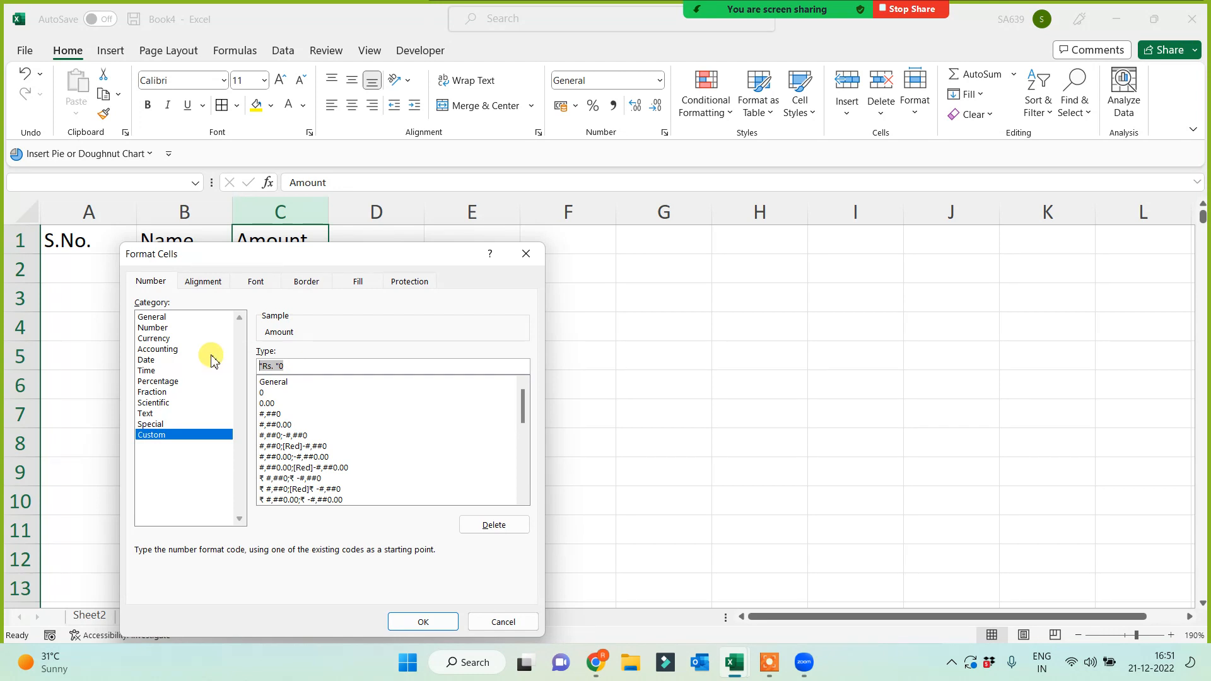
left_click(433, 621)
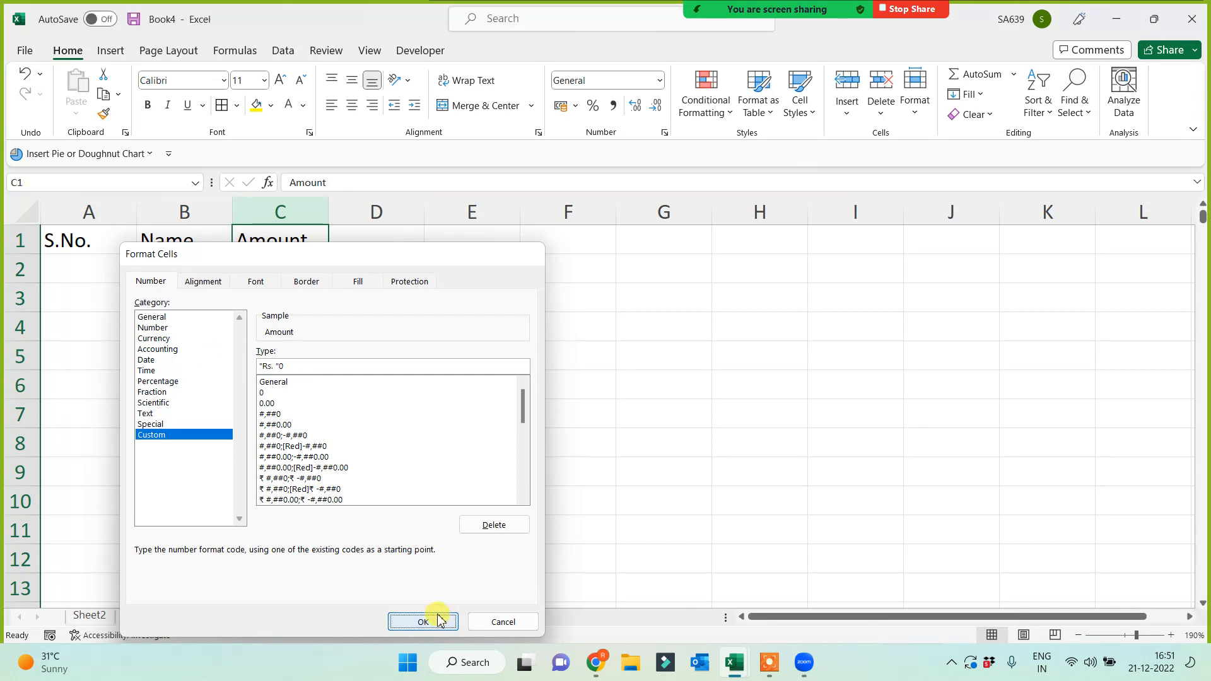
Paste the format code into cell G2 and add the quotation marks so it reads "Rs. "0
left_click(665, 271)
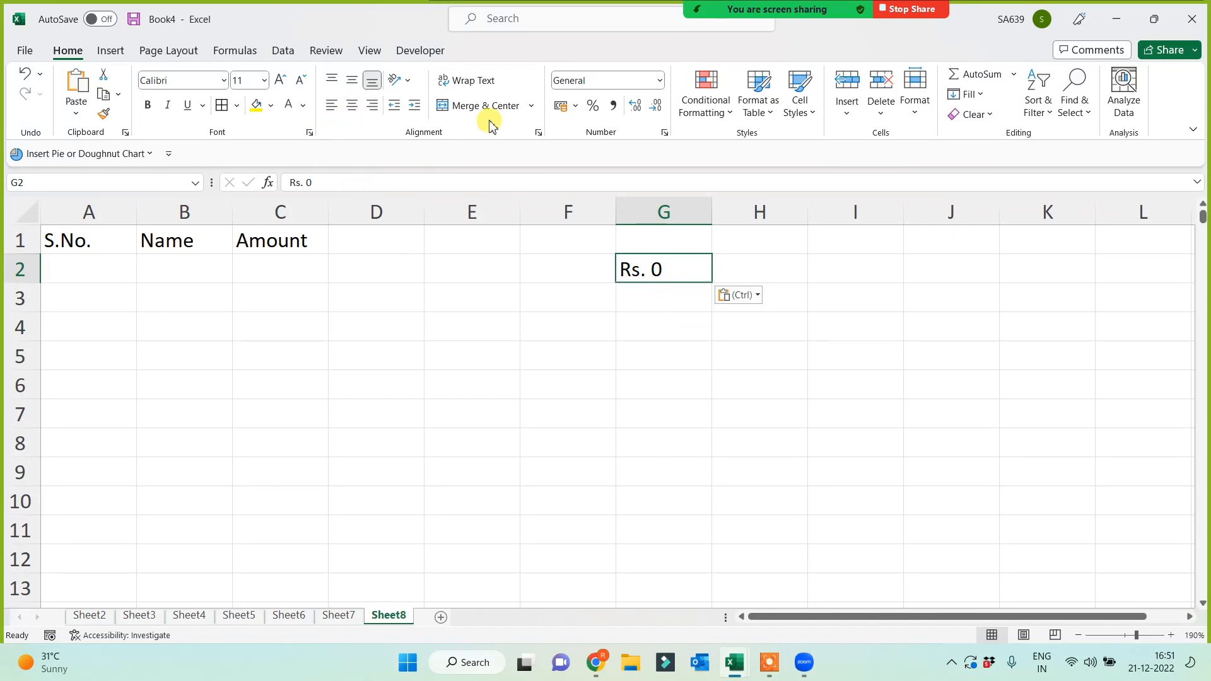
double_click(618, 268)
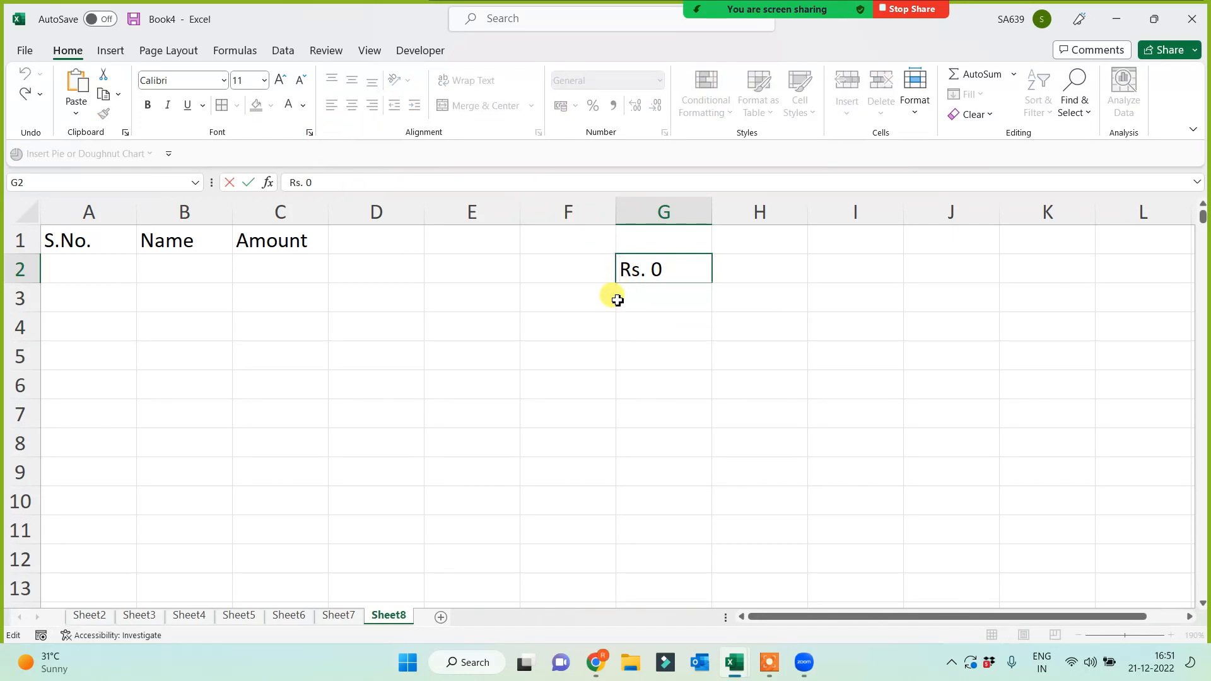
type("\"")
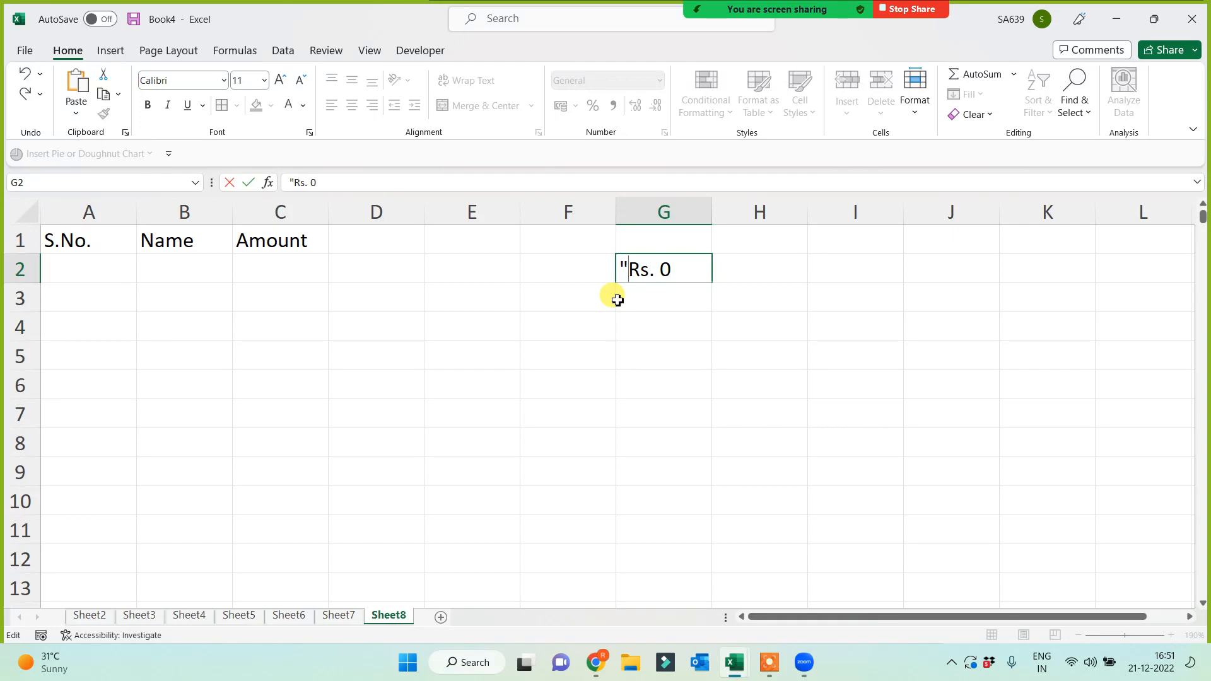
left_click(661, 269)
type("\"")
left_click(638, 378)
Merge and centre the format code note across G2:I5 and align it vertically to the middle
left_click_drag(650, 261, 870, 340)
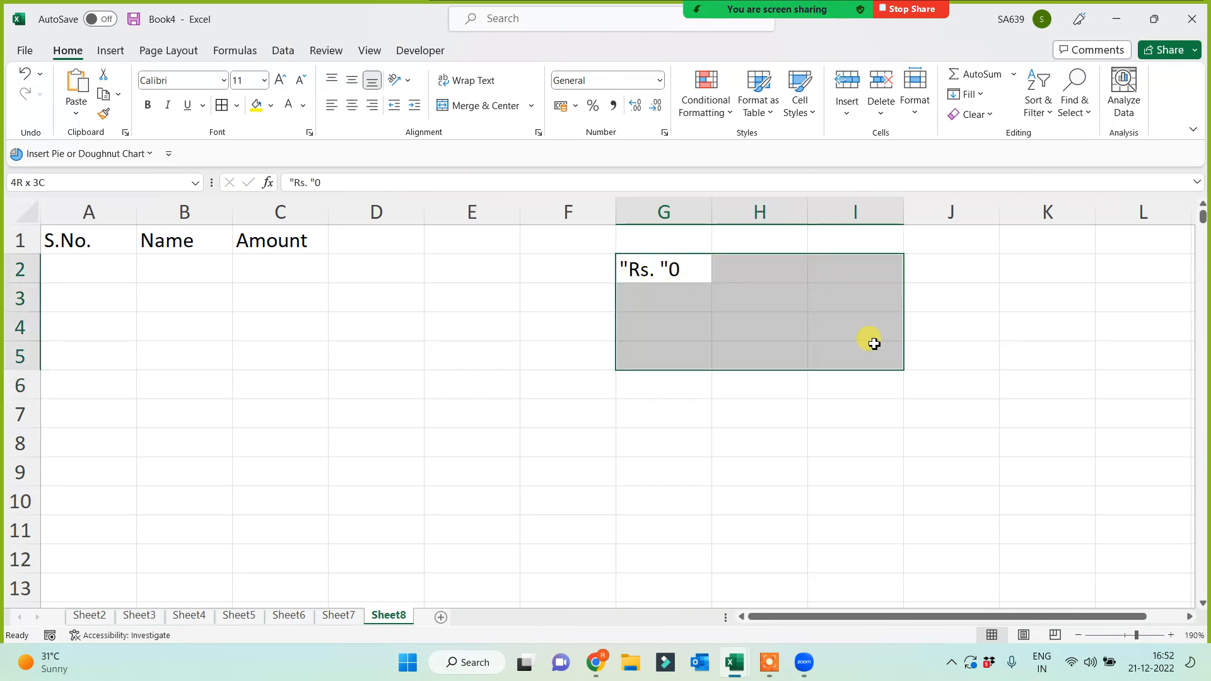
left_click(483, 105)
left_click(352, 80)
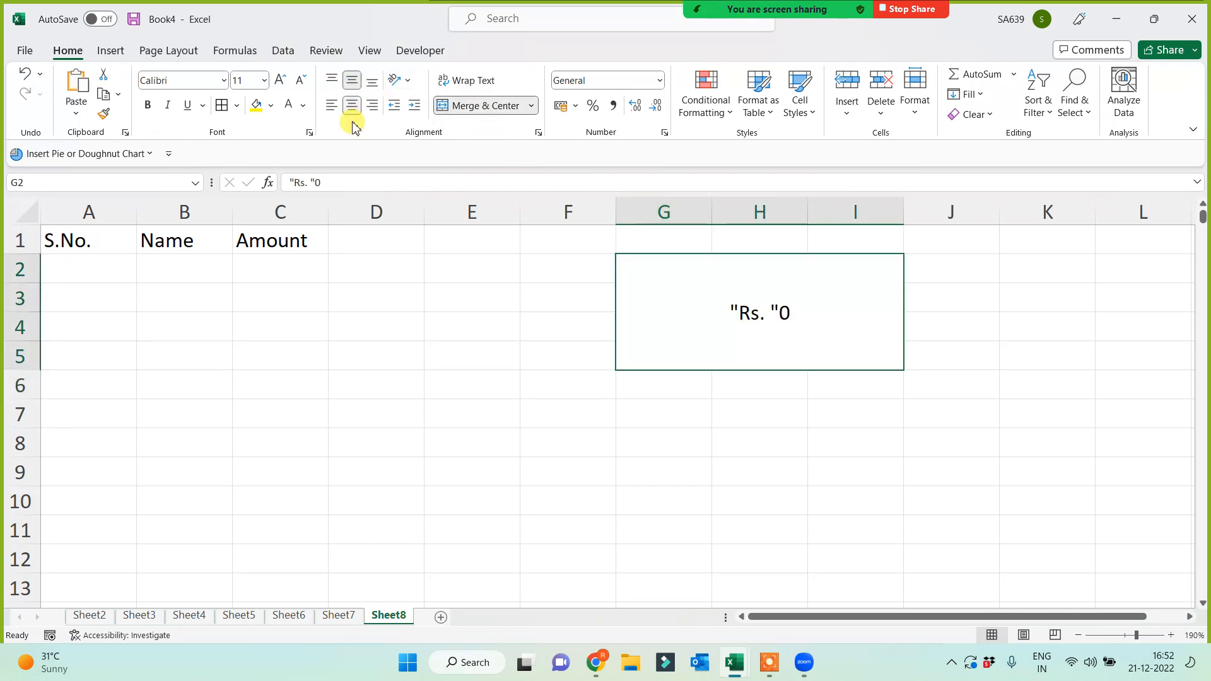
Enlarge the format code note in the merged G2:I5 cell to font size 36
left_click(277, 81)
left_click(277, 81)
left_click(277, 80)
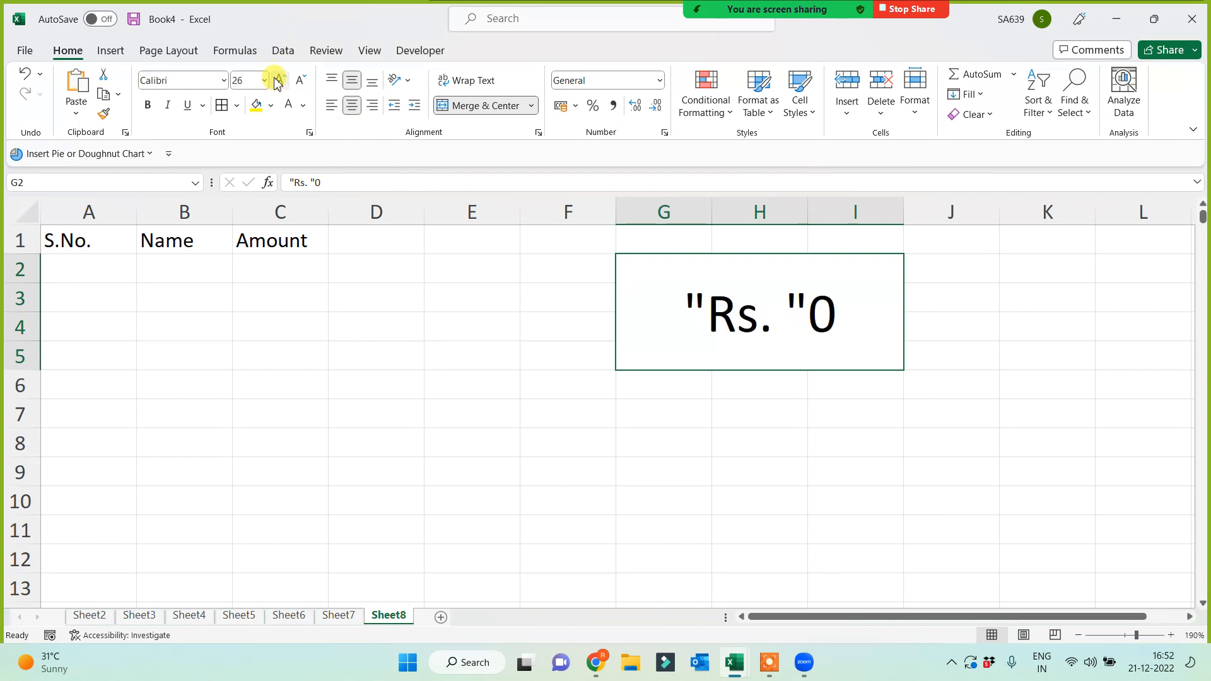
left_click(278, 80)
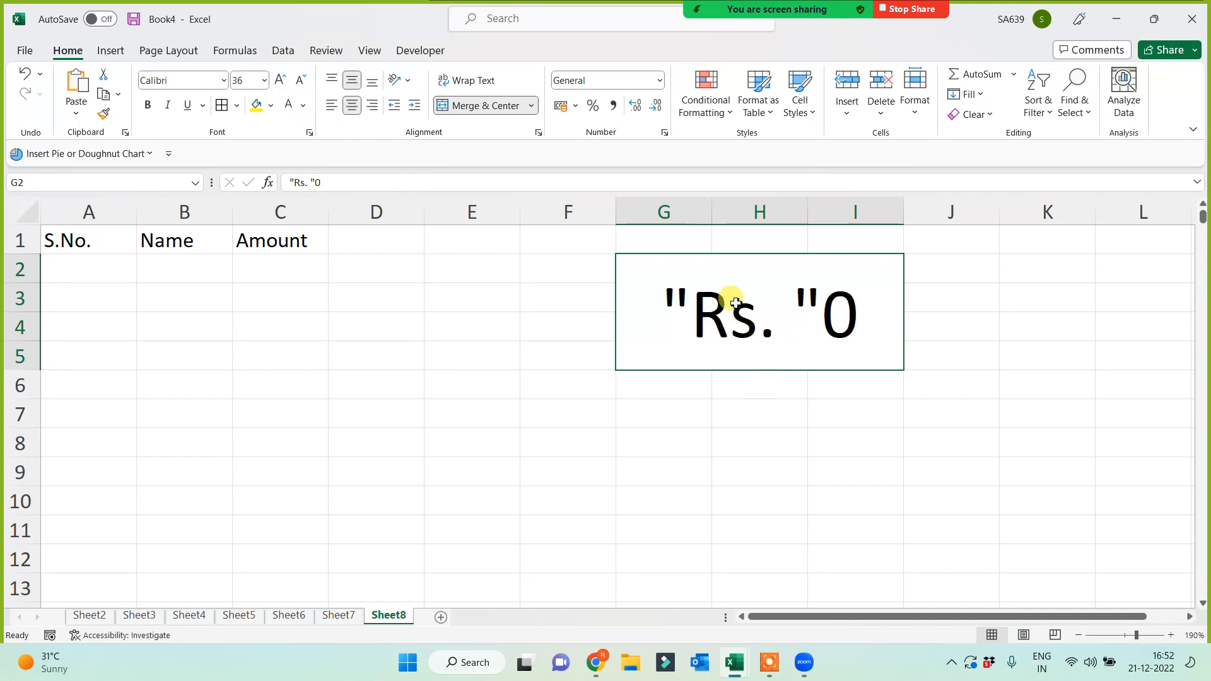
left_click(494, 441)
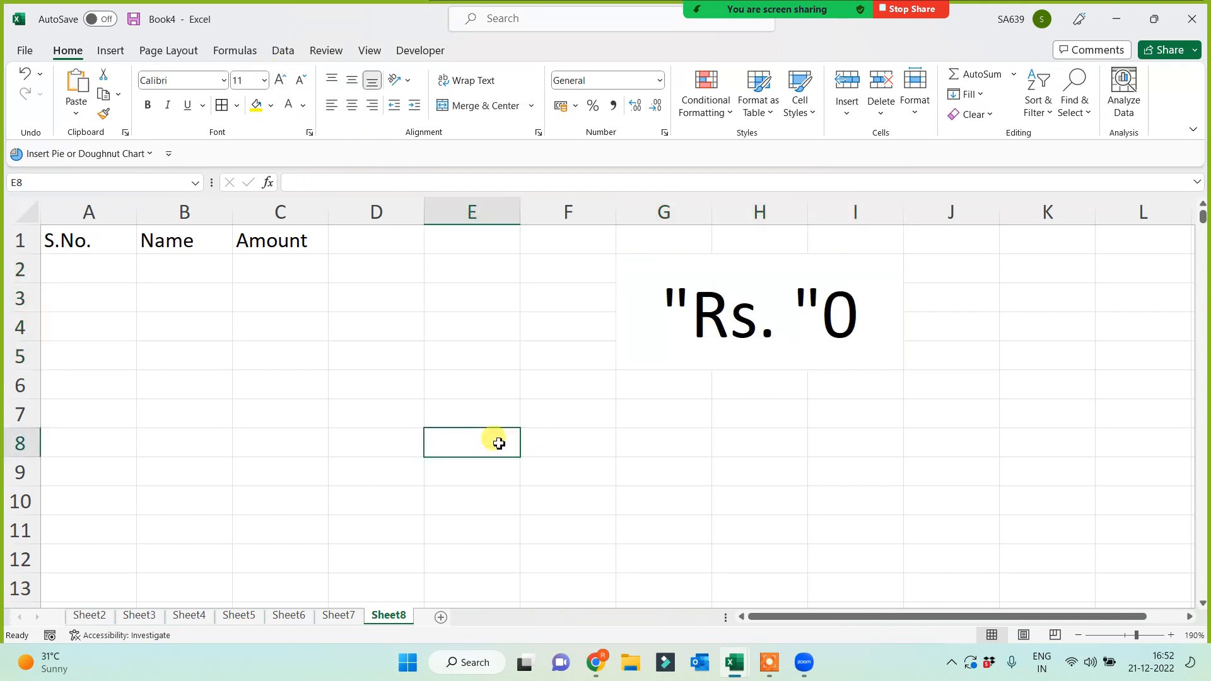
Enter the amounts 5646, 6656, 323 and 323 in cells C2 to C5 of the Amount column
left_click(270, 211)
left_click(270, 277)
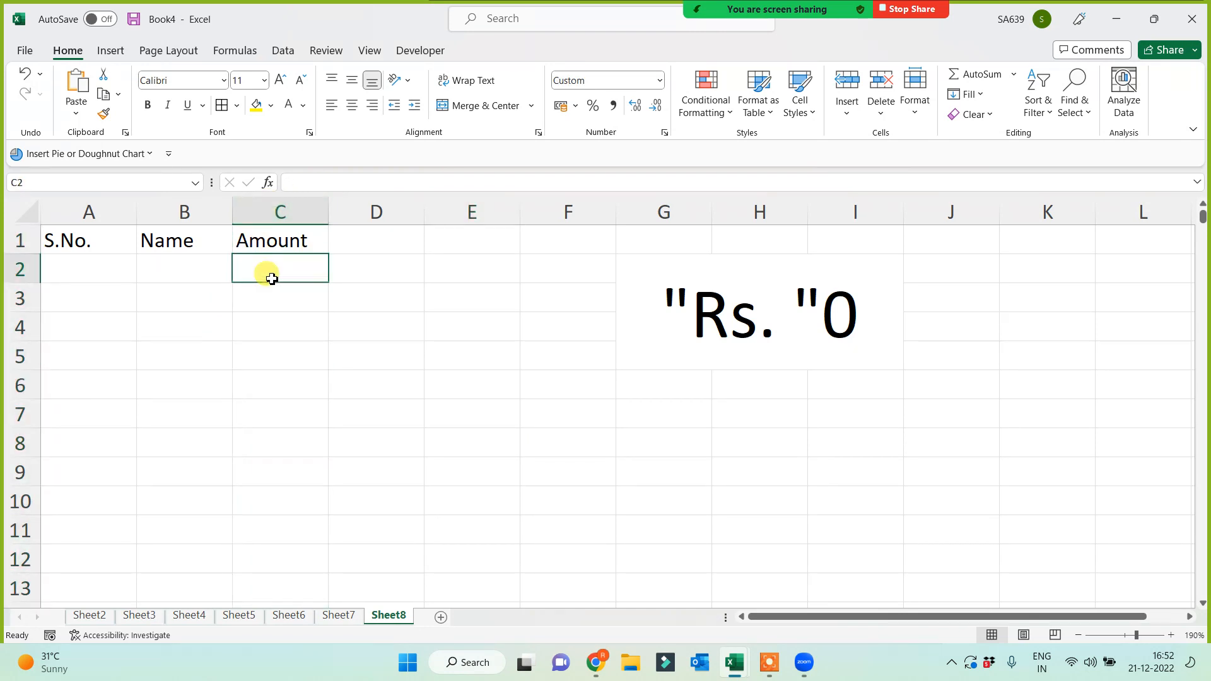
type("5646")
key("Return")
type("665")
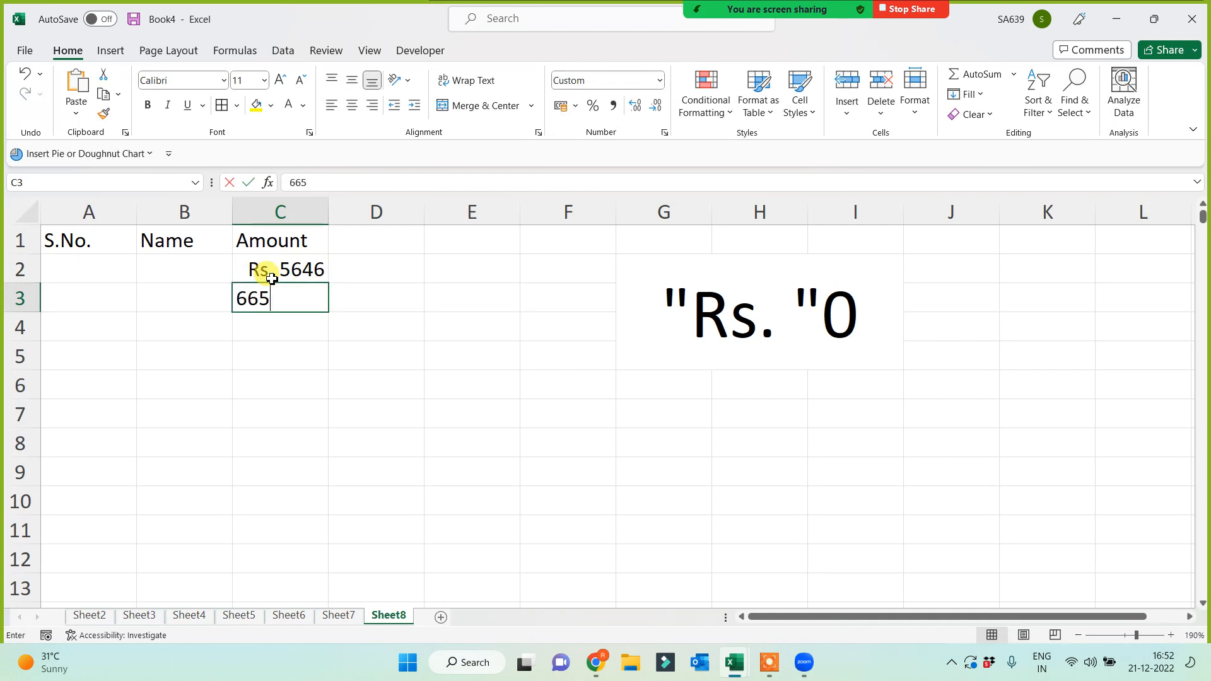
type("6")
key("Return")
type("323")
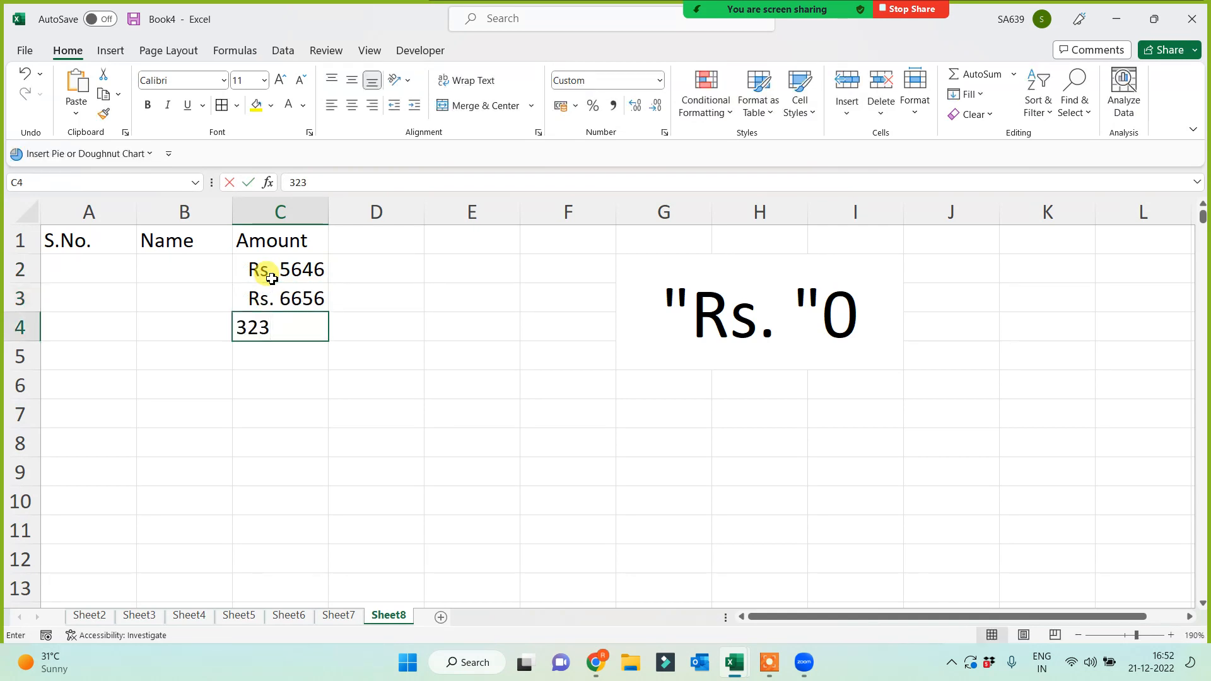
key("Return")
type("323")
key("Return")
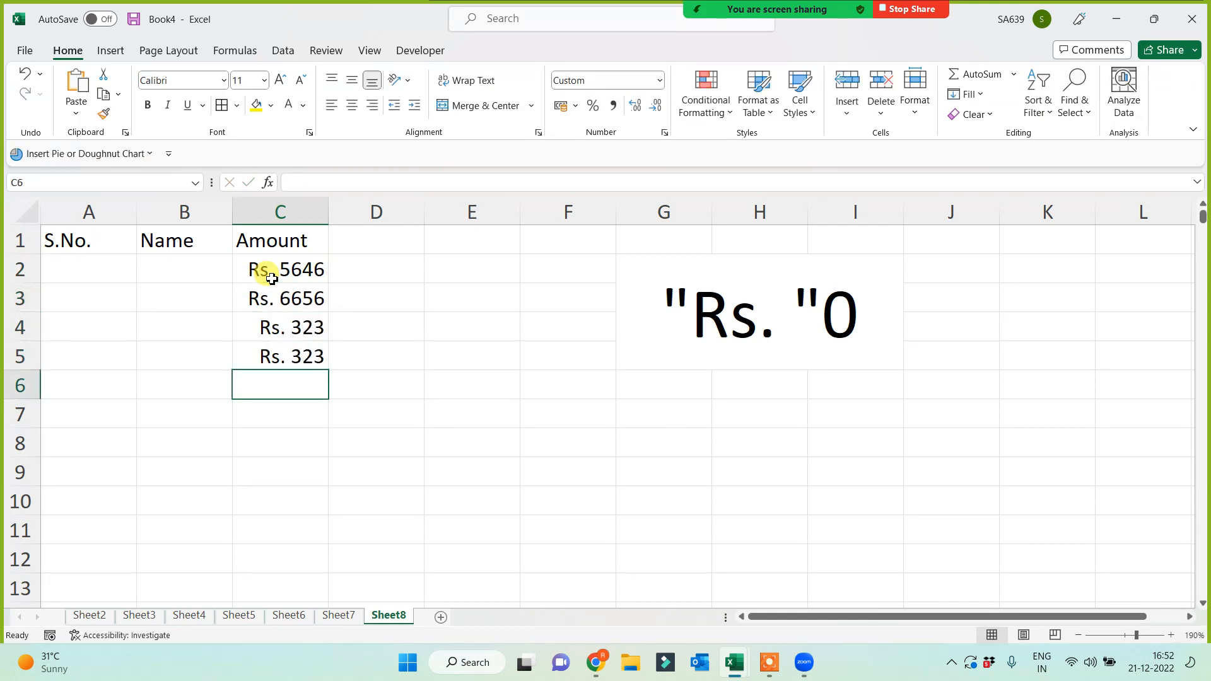
Total the whole Amount column in cell E4 with the formula =SUM(C:C)
left_click(482, 326)
type("=s")
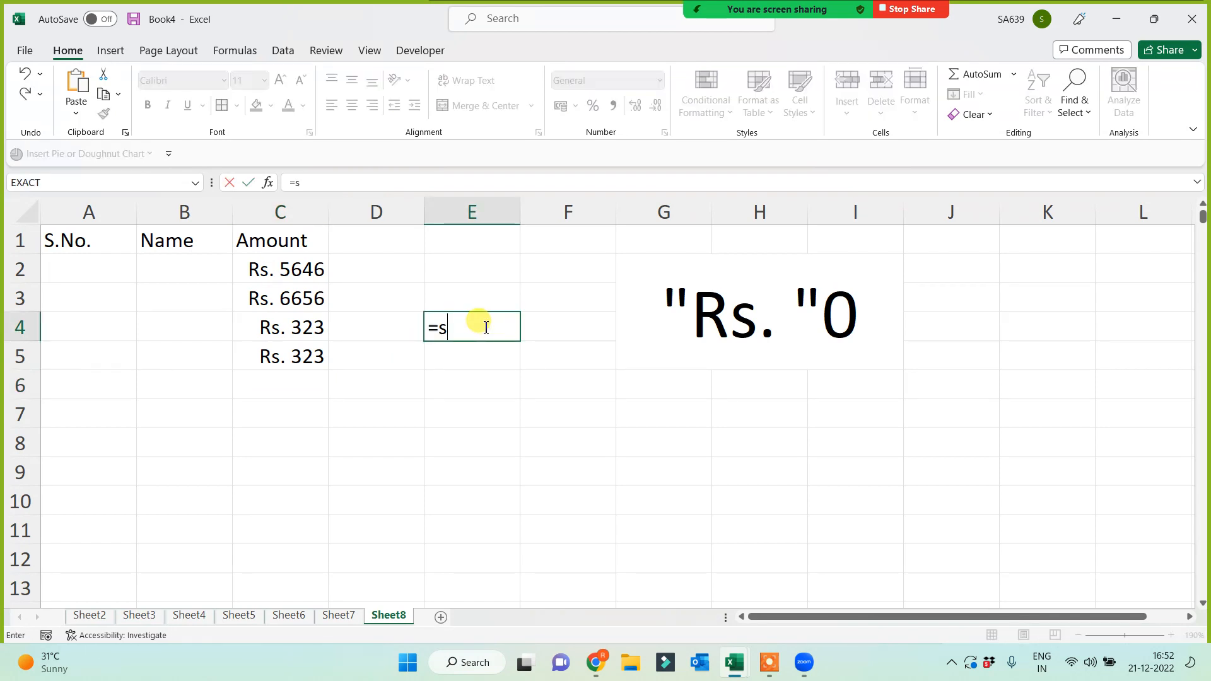
type("um(")
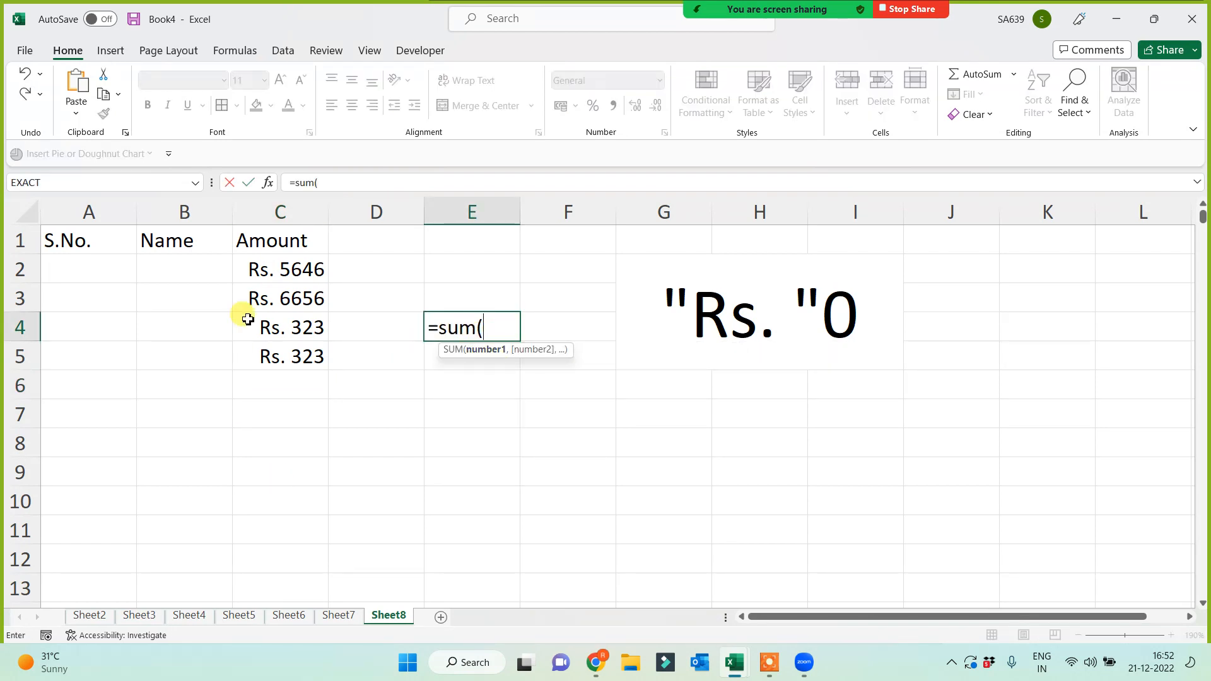
left_click(278, 208)
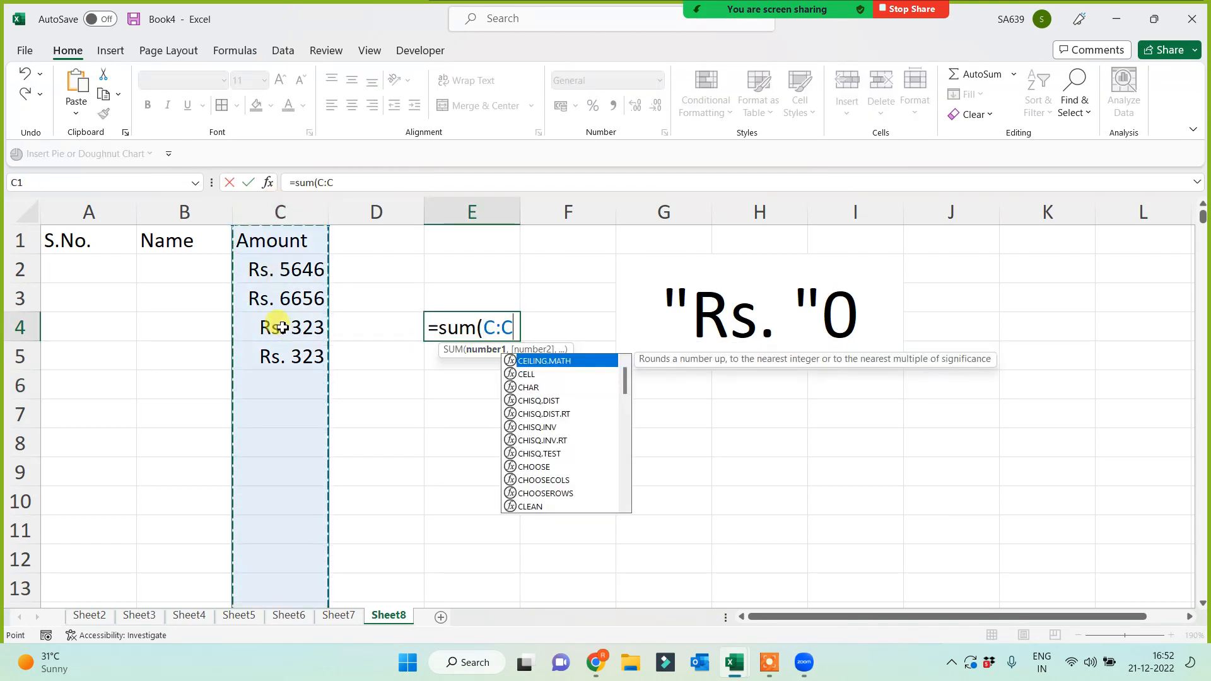
key("Return")
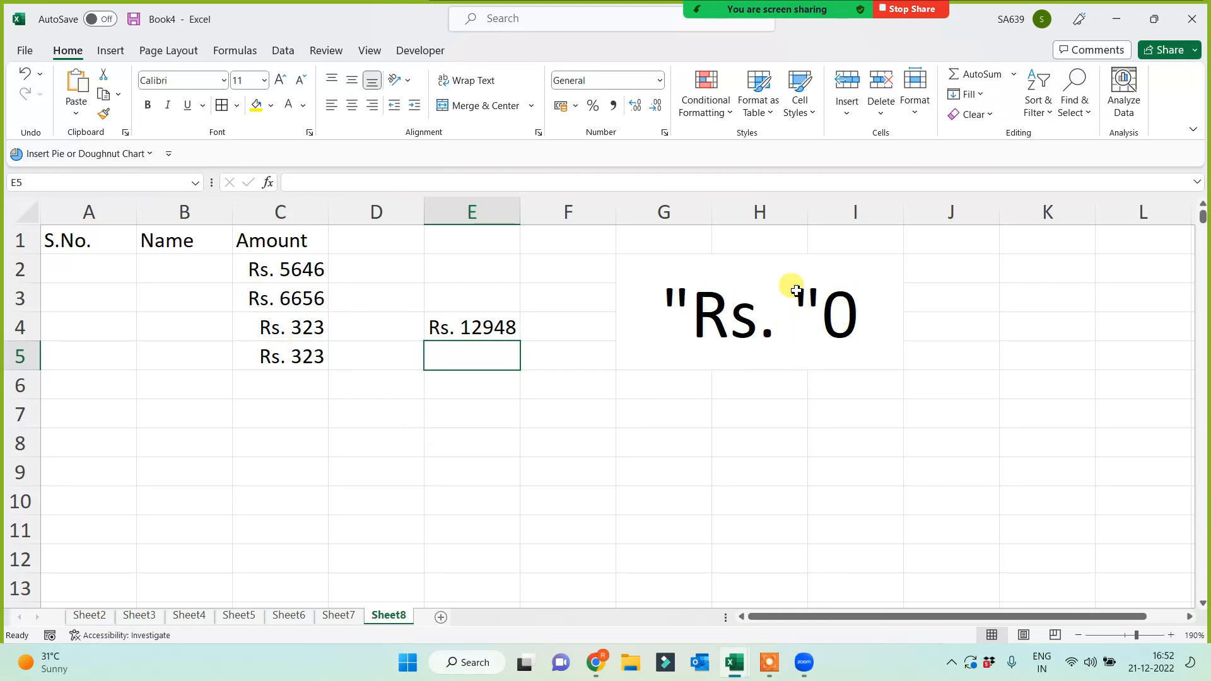
Inspect the underlying values stored in amount cells C2 and C4
left_click(269, 270)
left_click(264, 325)
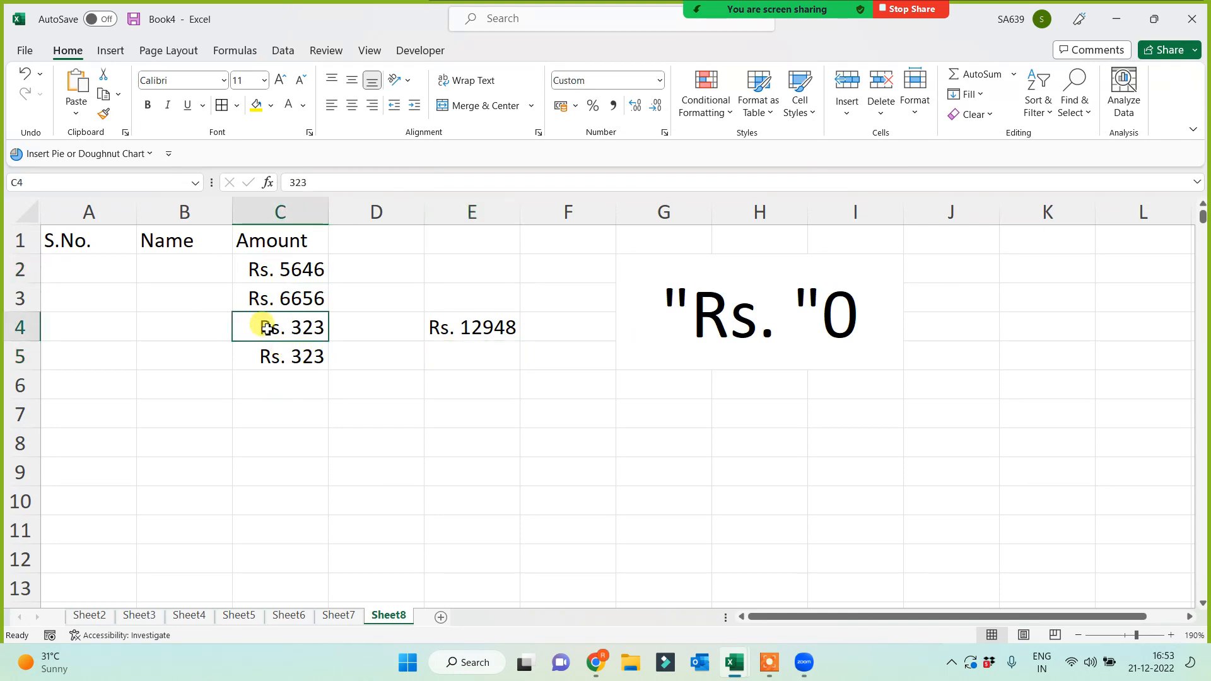
left_click(271, 272)
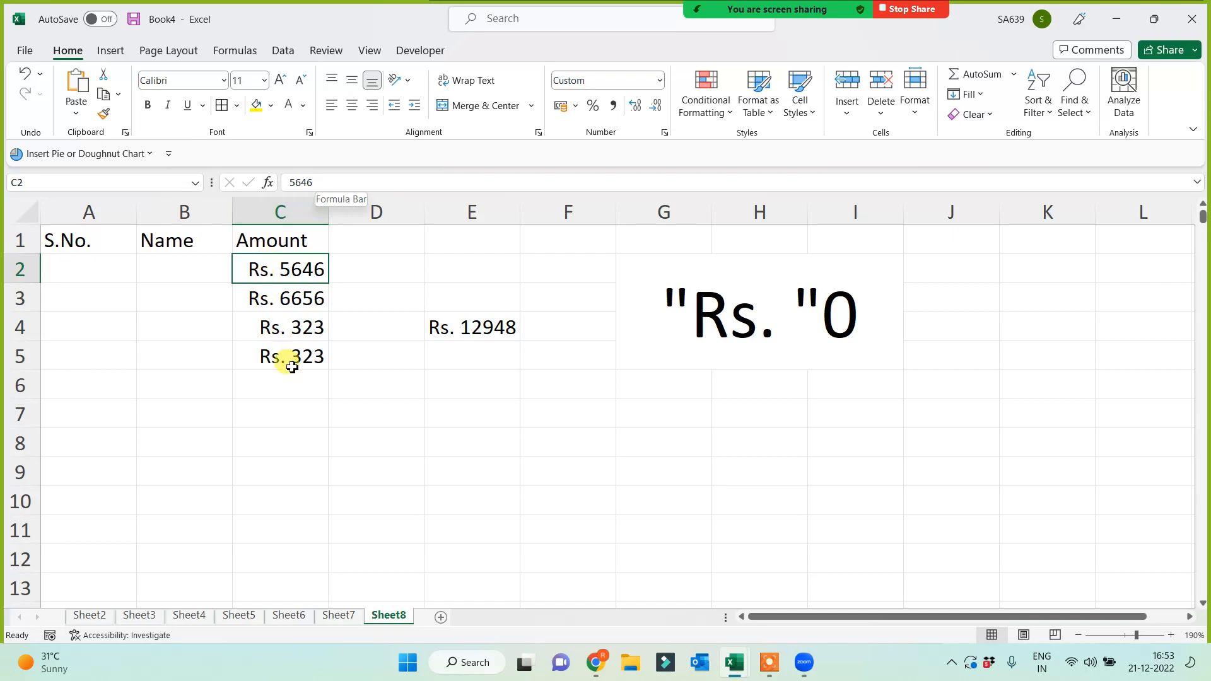
Enter Rs. 54656 manually as text in cell E8 for comparison, and delete it again
left_click(454, 442)
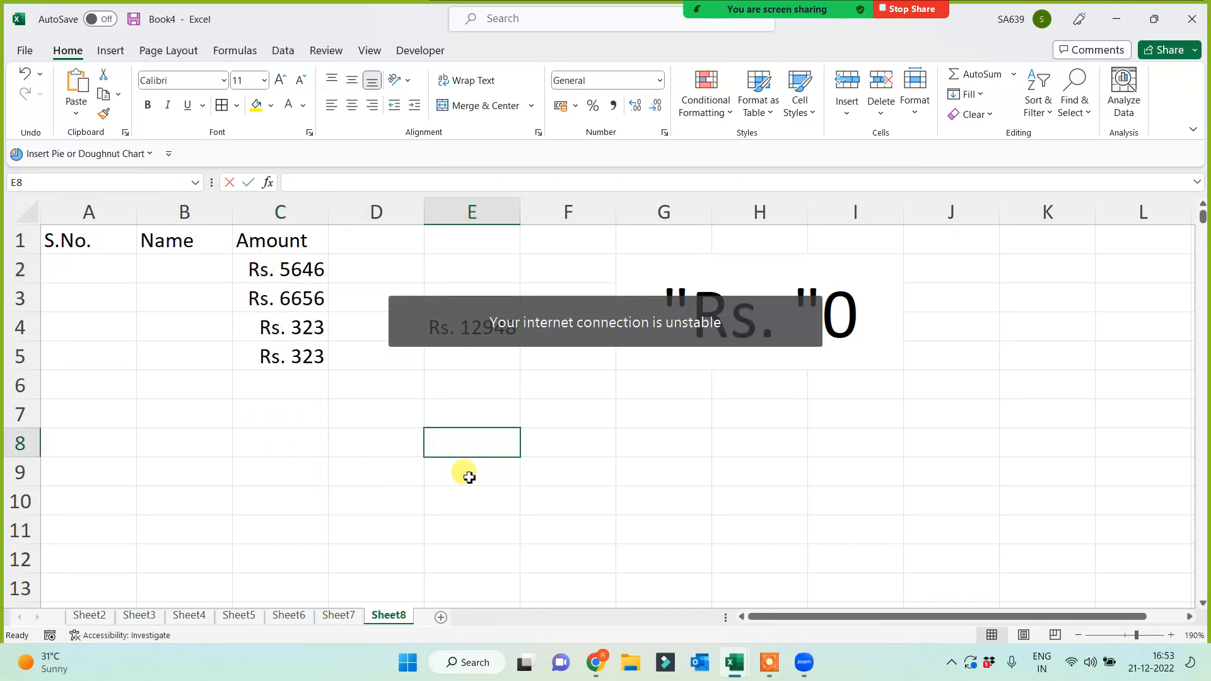
type("Rs. ")
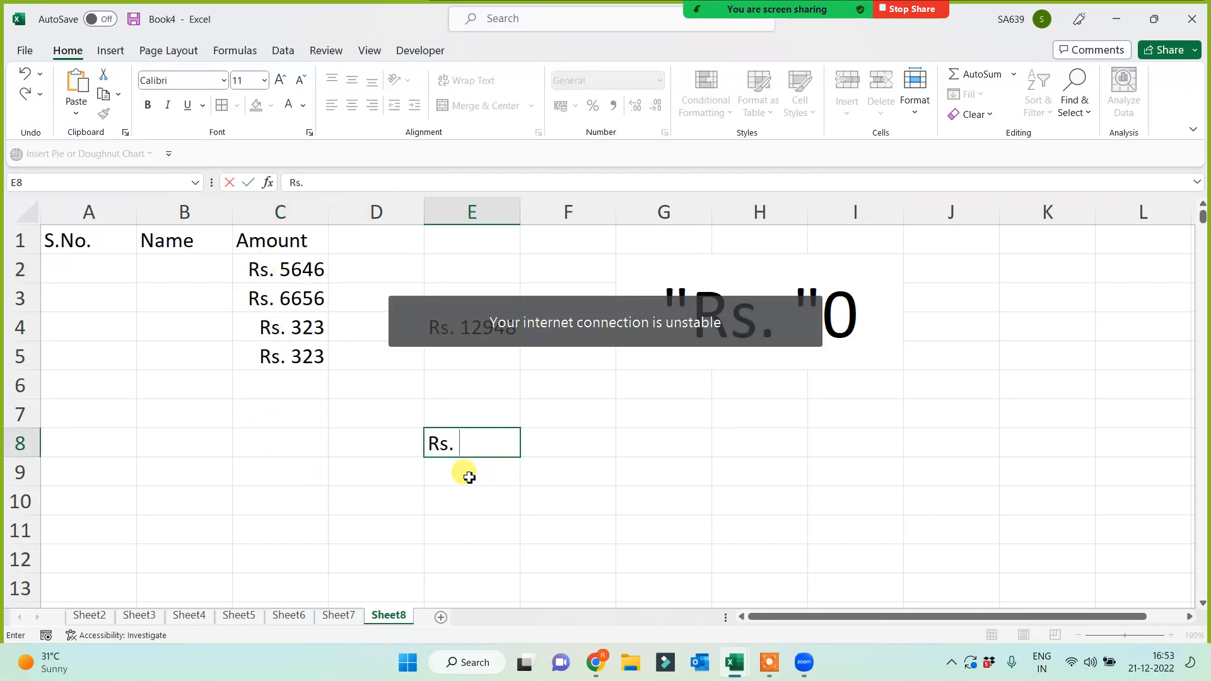
type("54656")
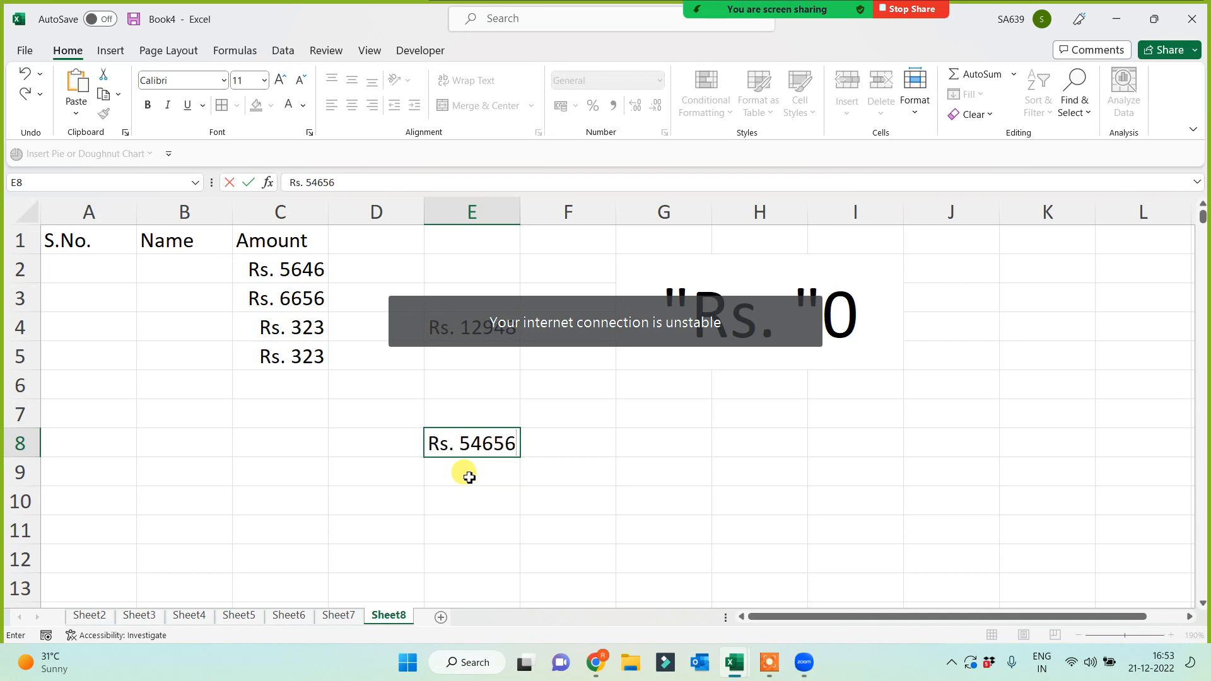
left_click(432, 523)
left_click(469, 441)
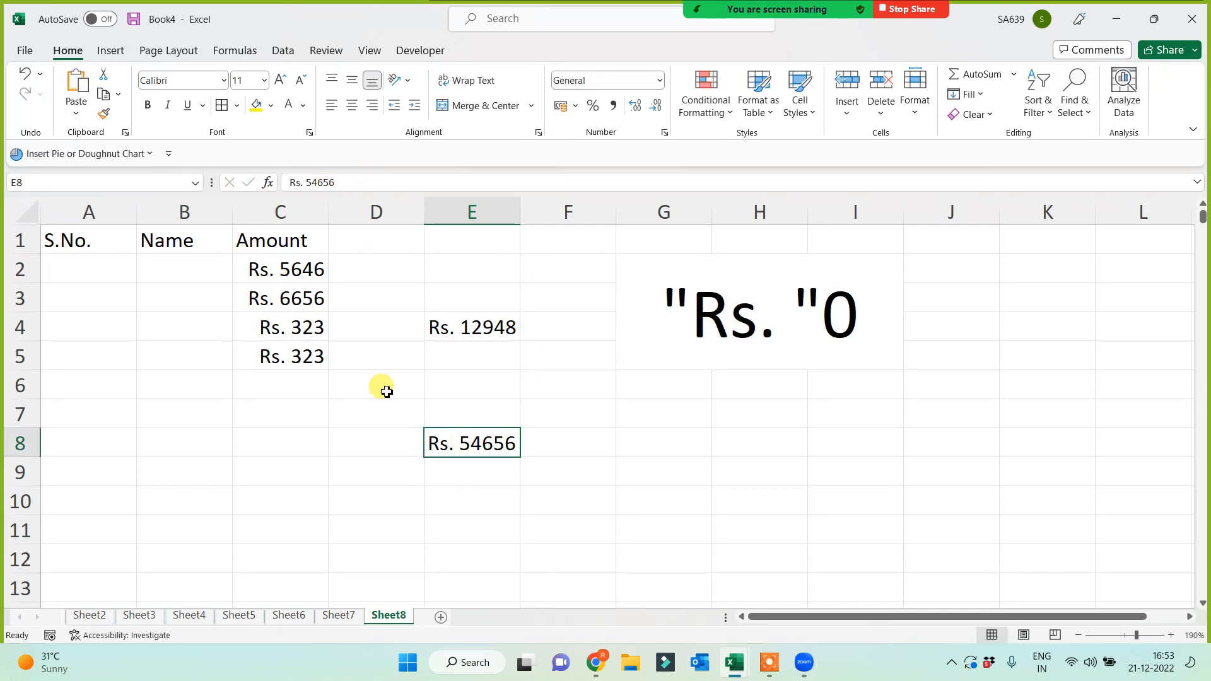
key("Delete")
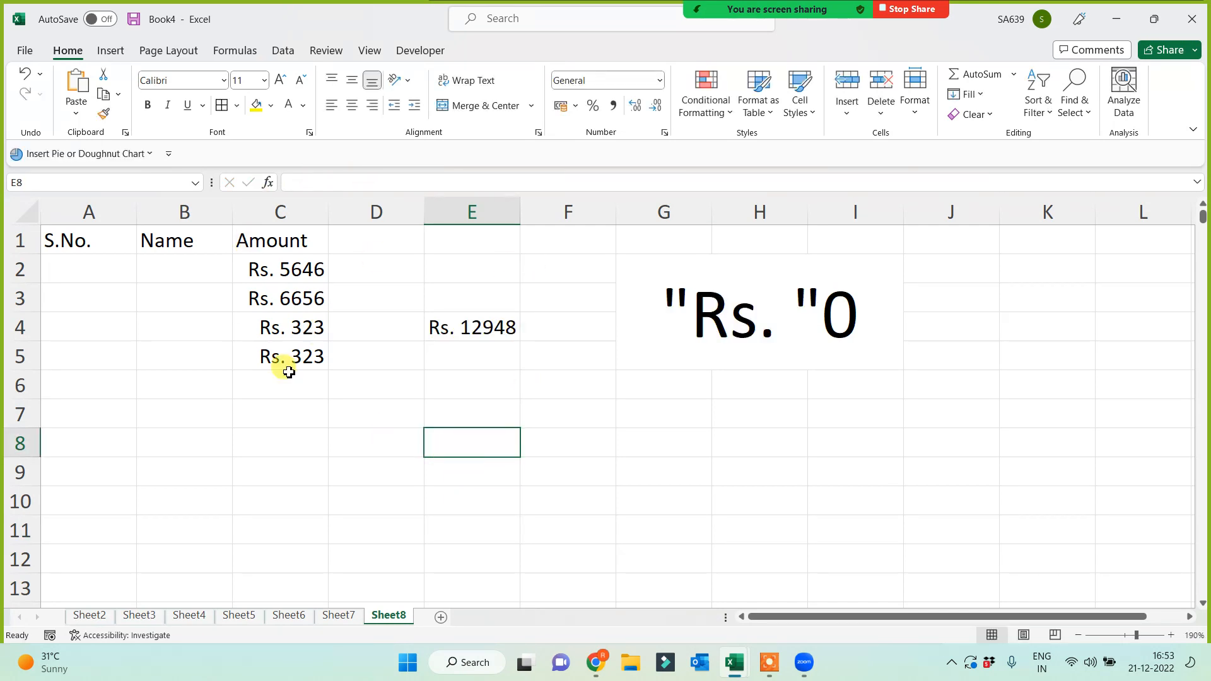
Highlight the format code note in G2:I5 with a yellow fill and add a border
left_click(263, 212)
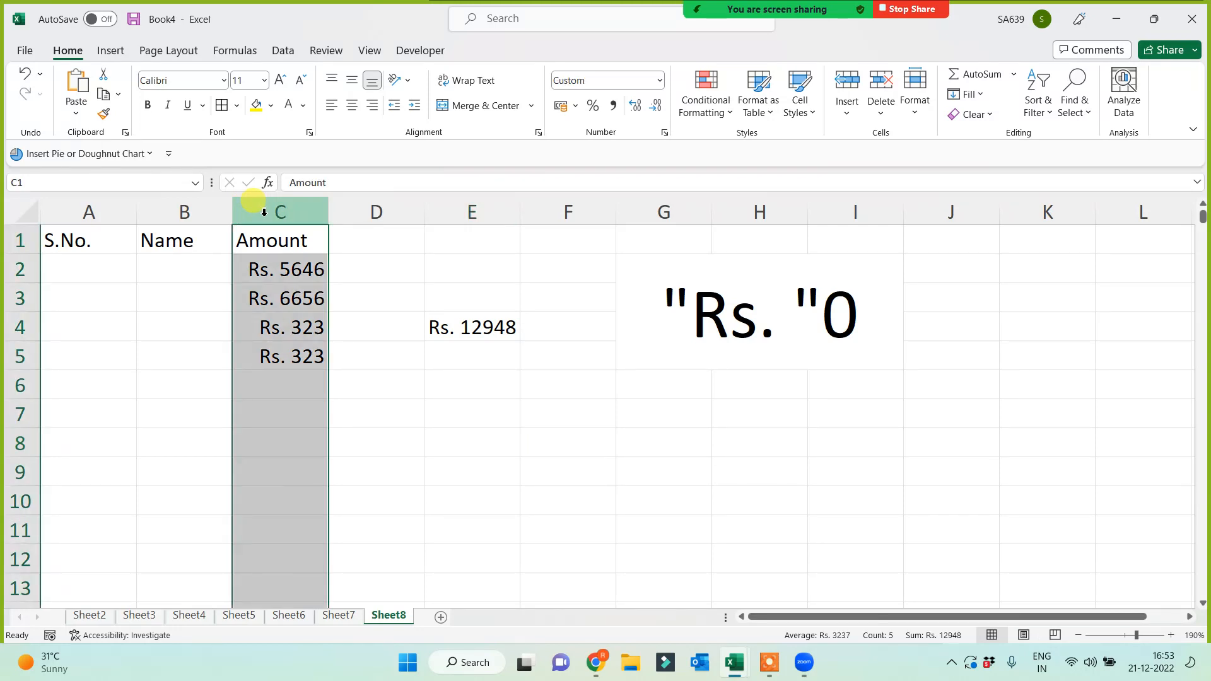
left_click(470, 320)
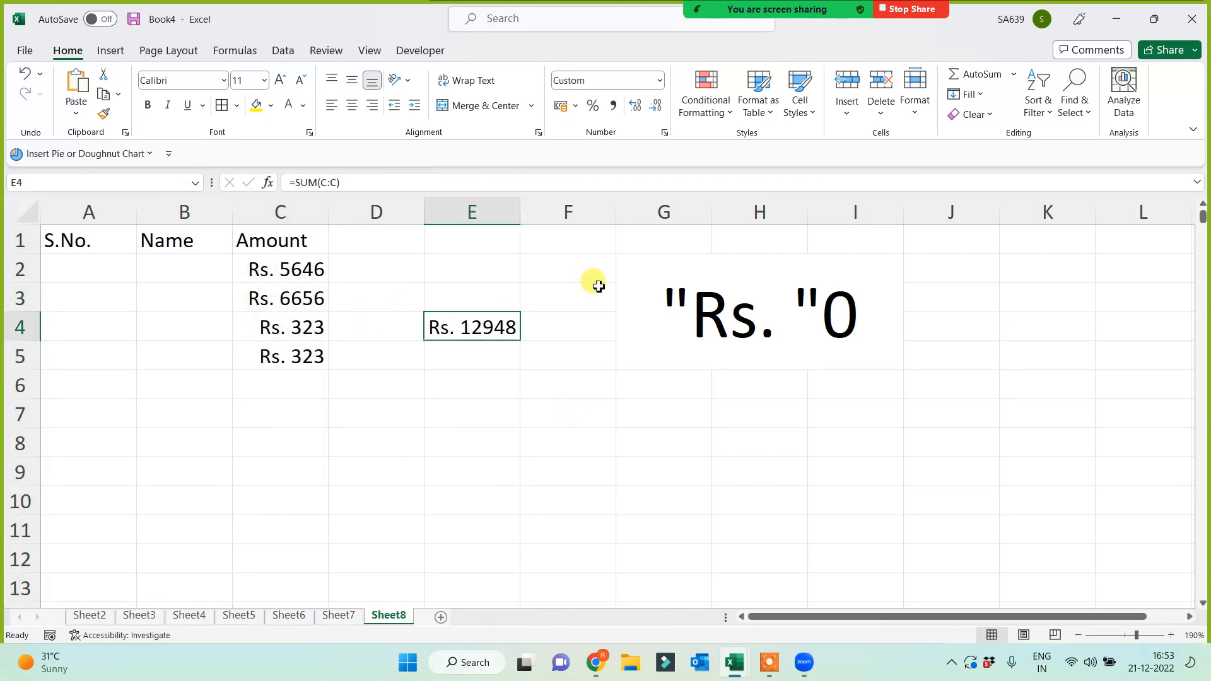
left_click(643, 290)
left_click(256, 104)
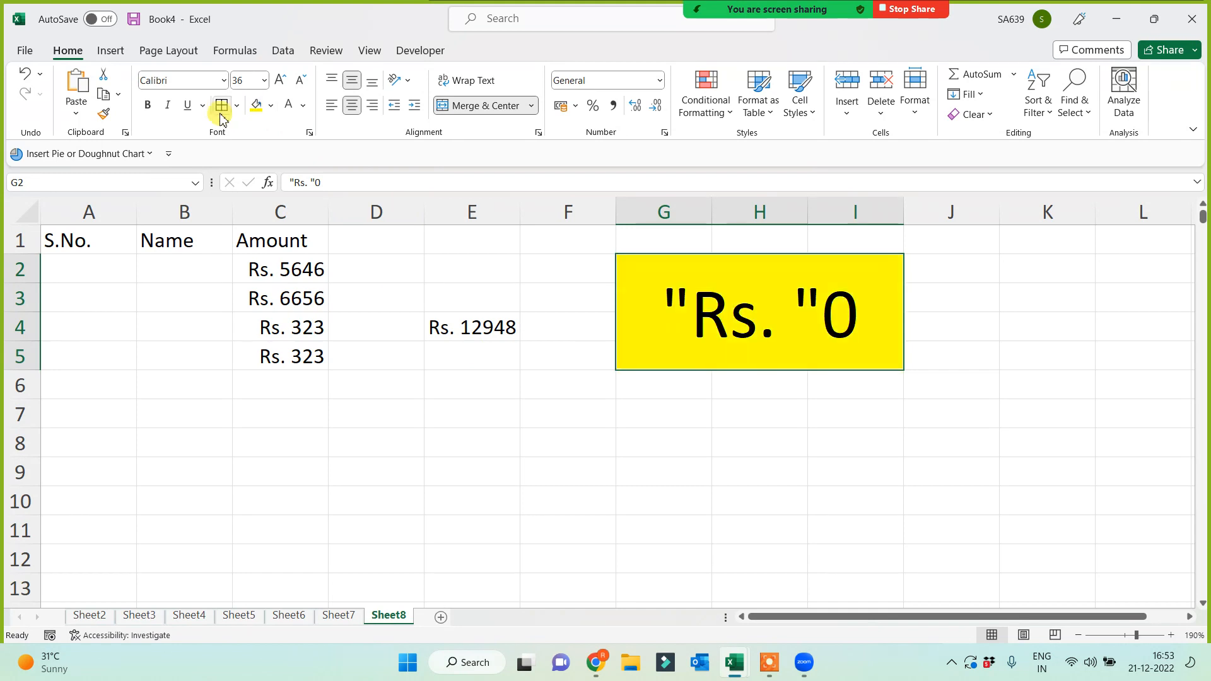
left_click(221, 107)
left_click(348, 447)
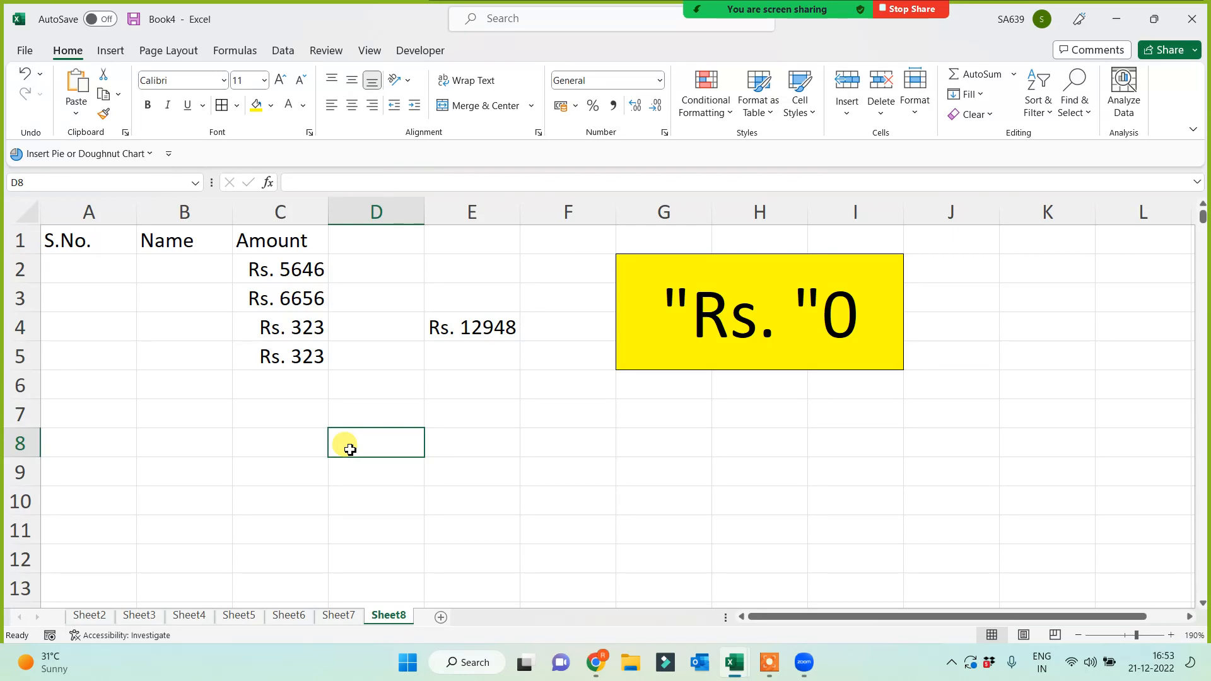
Enter =RANDBETWEEN(1,100) in cell C8 and fill the formula down to C13
left_click(297, 429)
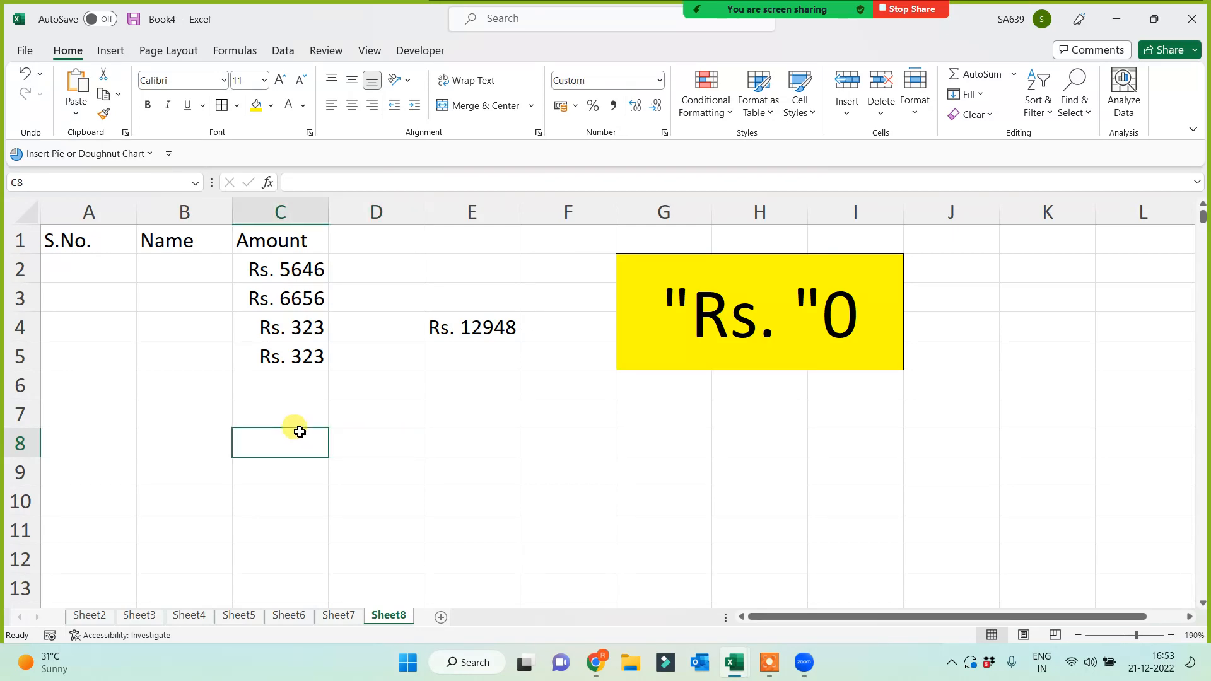
type("=rand")
key("Down")
key("Down")
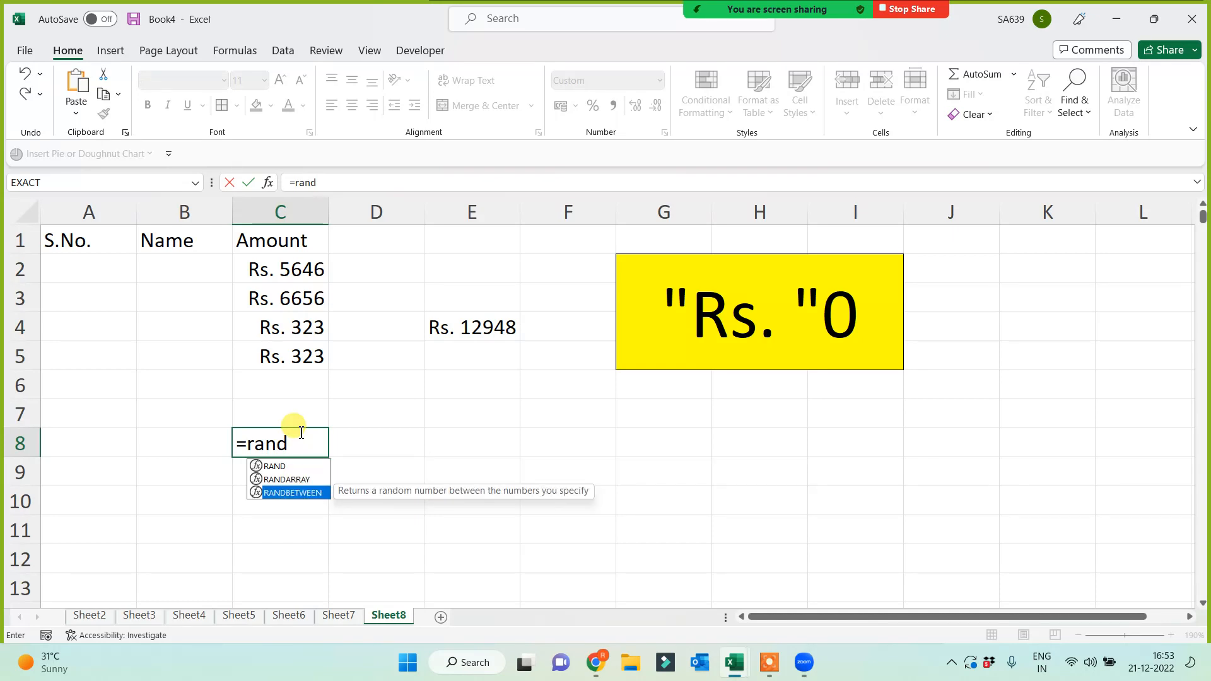
key("Tab")
type("1,100")
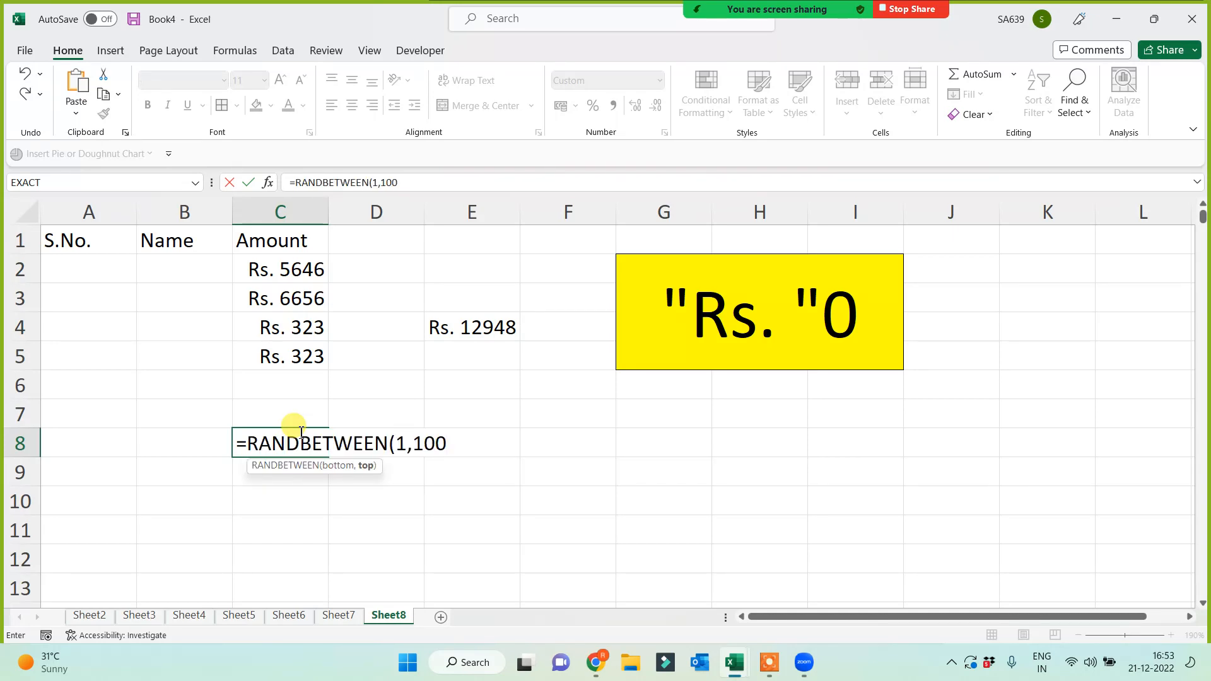
type(")")
key("Return")
left_click(312, 449)
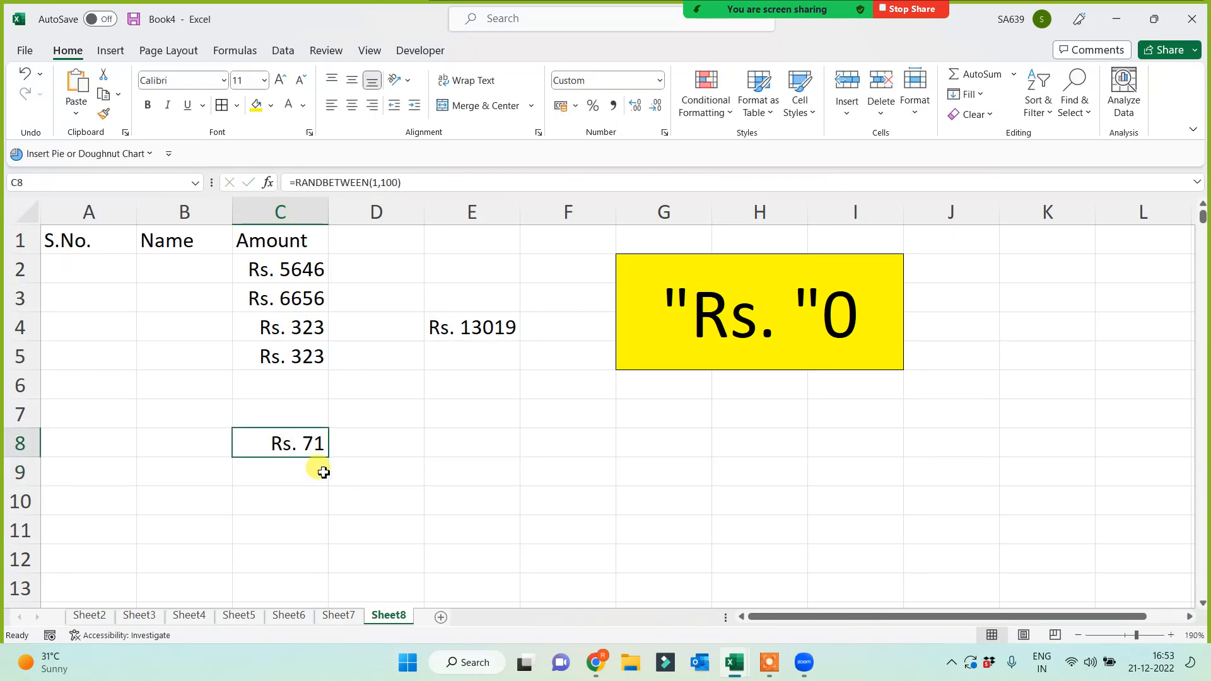
left_click_drag(329, 459, 311, 593)
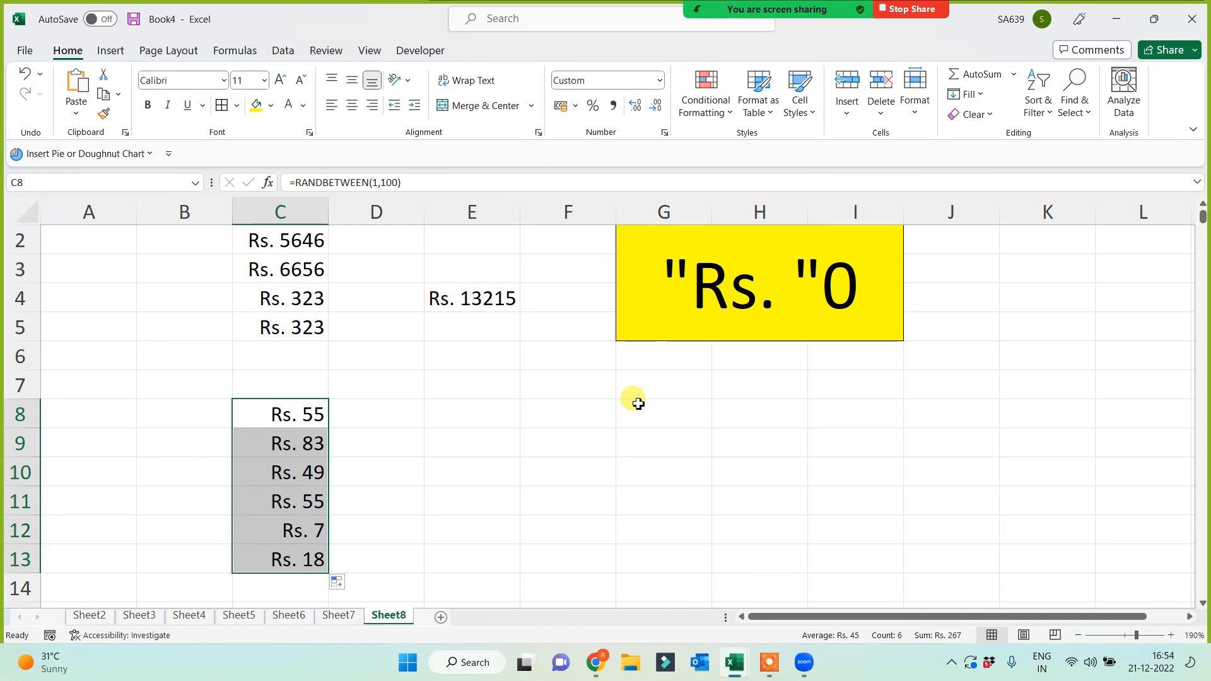
scroll(492, 398, "up", 1)
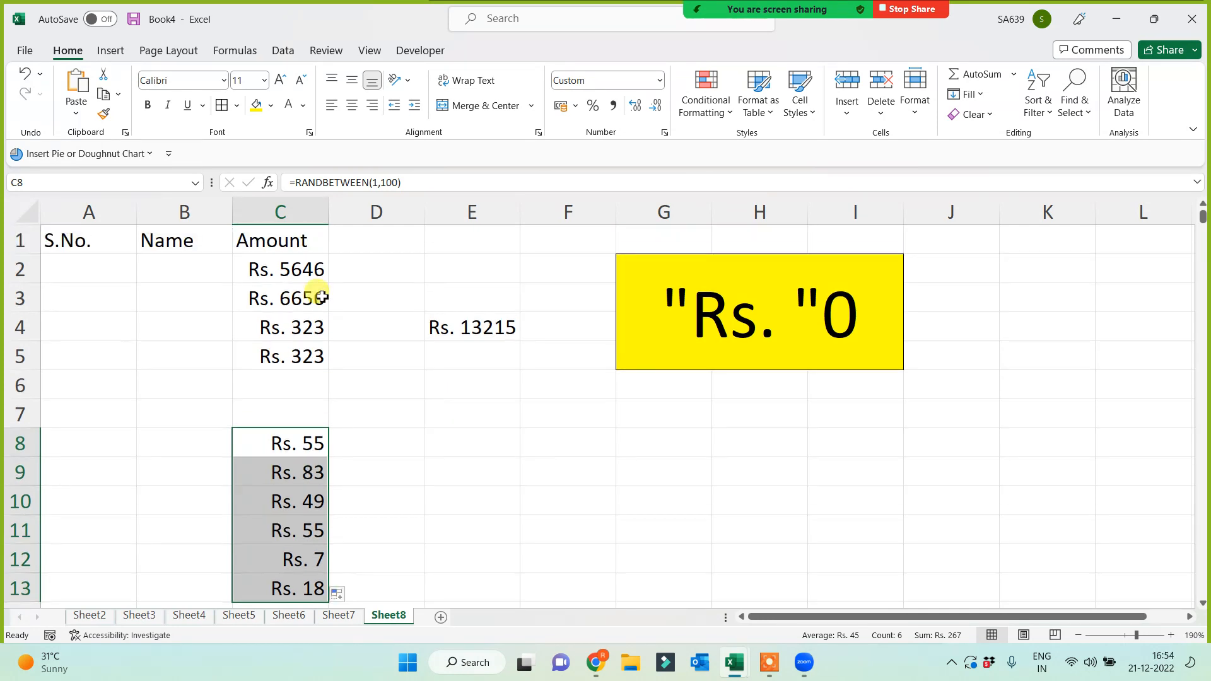
left_click(278, 251)
left_click(483, 446)
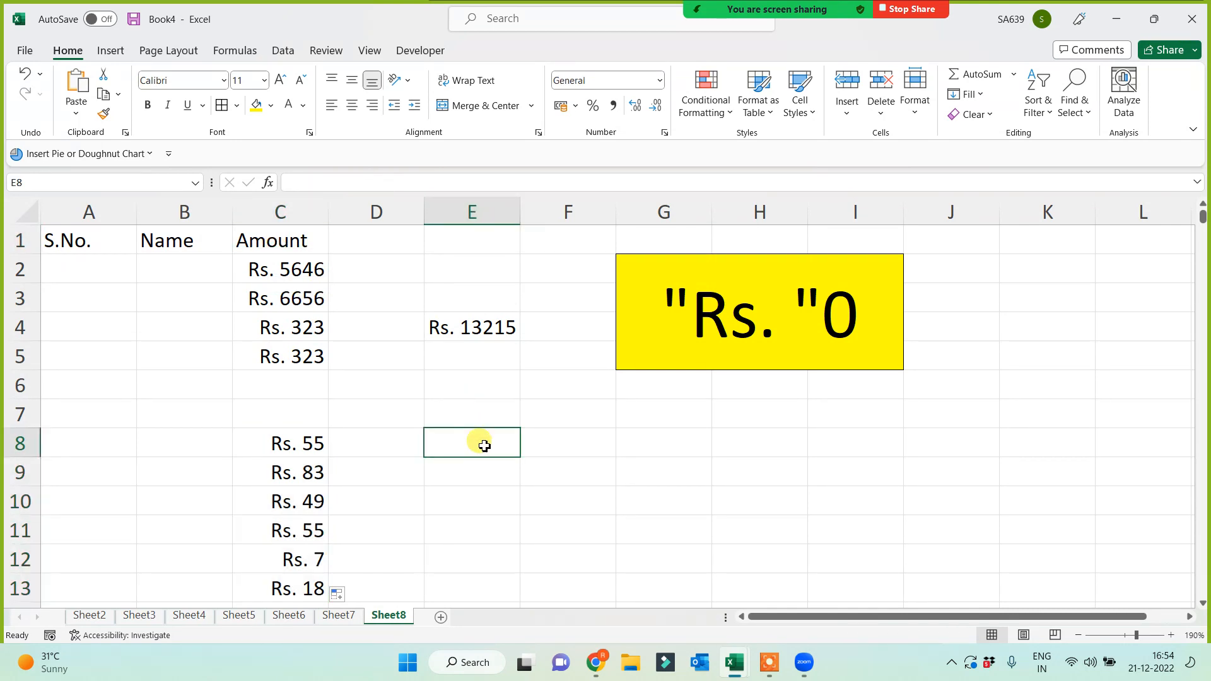
Add a new worksheet and try entering 365 with three leading zeros, 000365, in cell D1
left_click(440, 618)
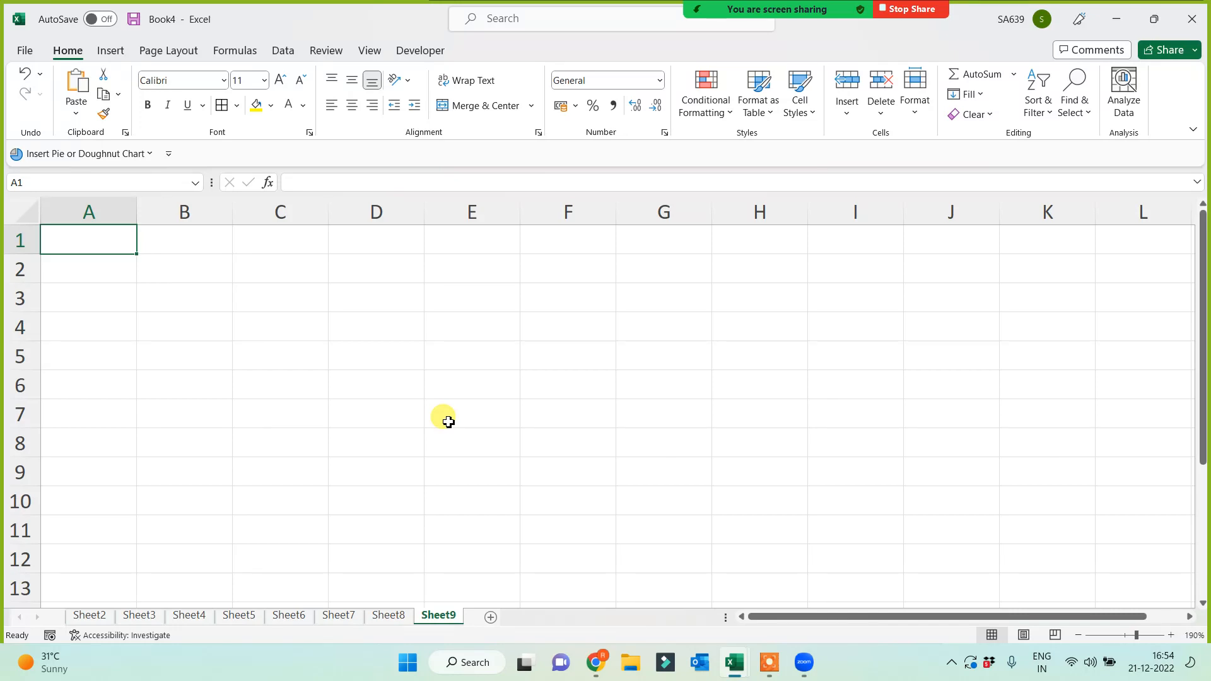
left_click(407, 242)
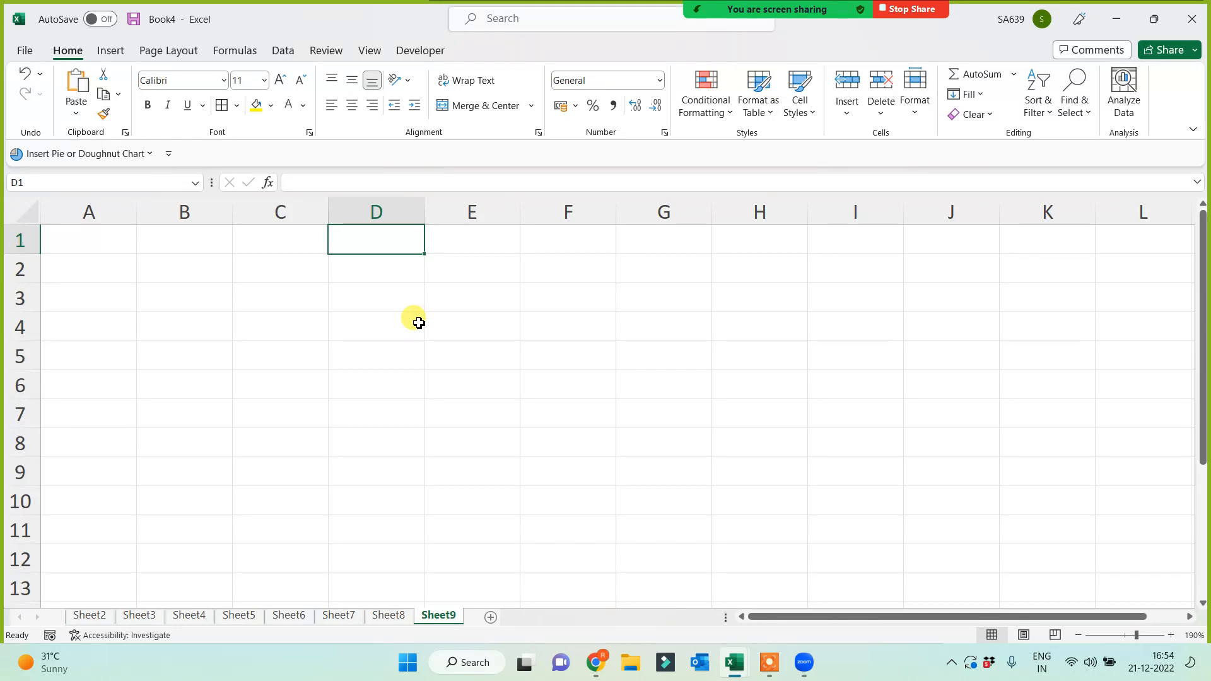
type("365")
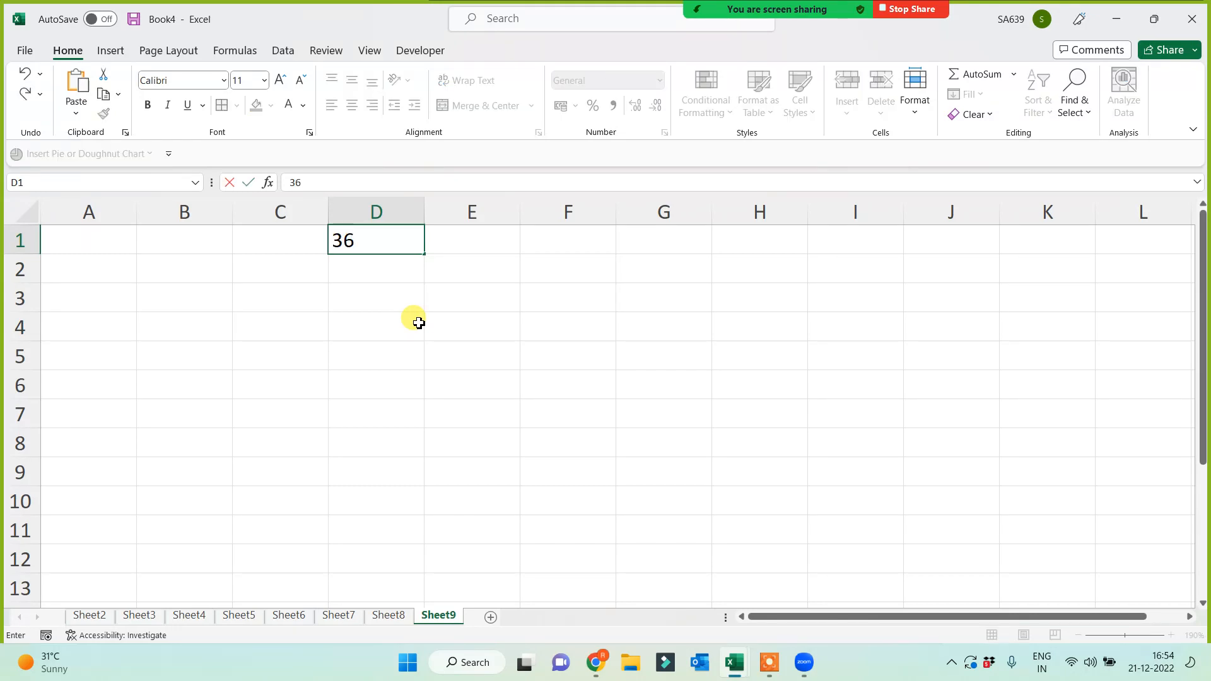
left_click(338, 238)
type("000")
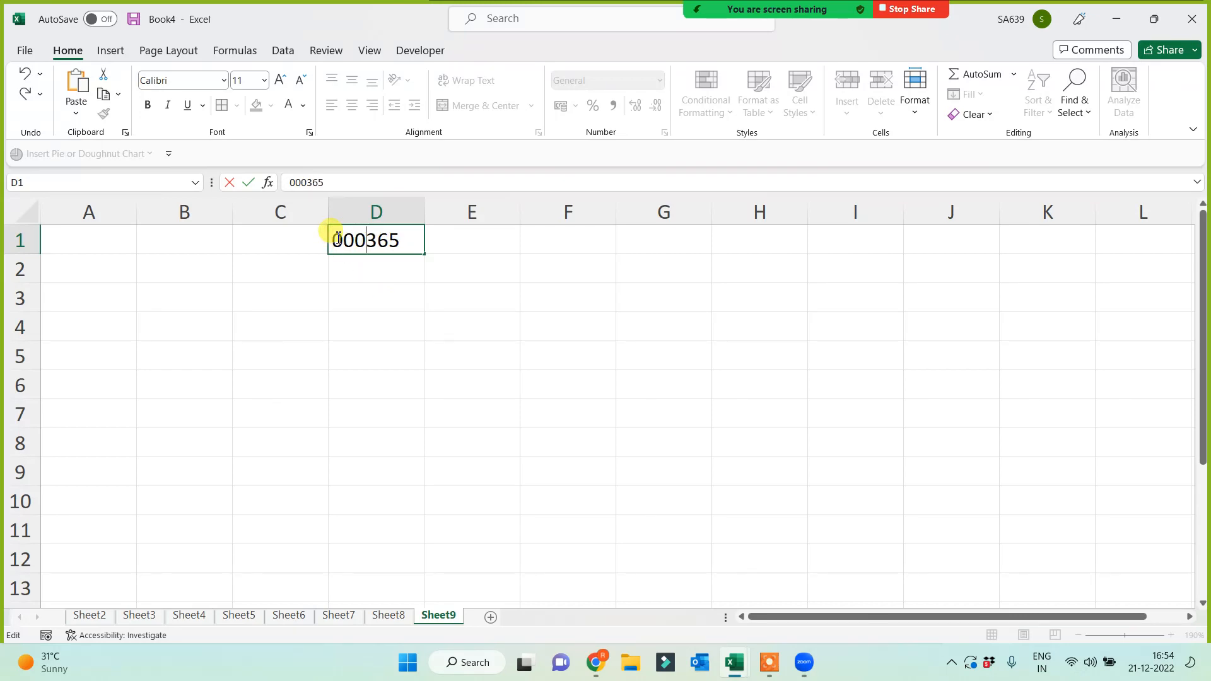
key("Escape")
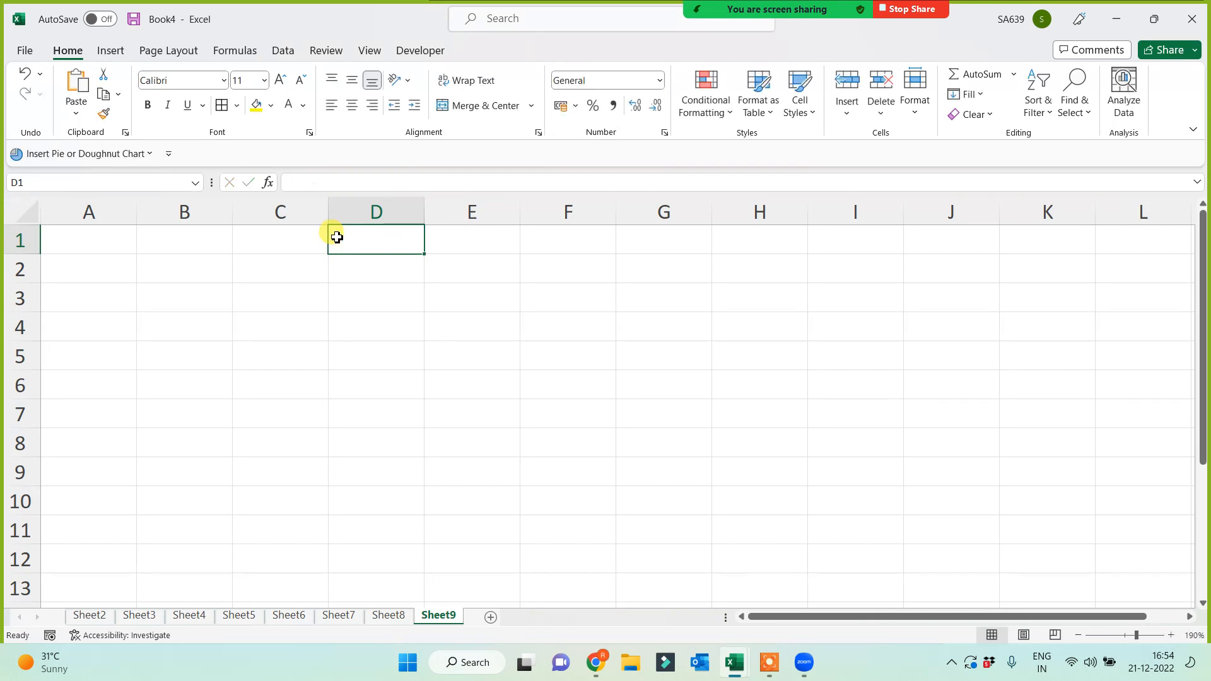
Go back to Sheet8 and add the header Cheque No. in cell D1
left_click(387, 615)
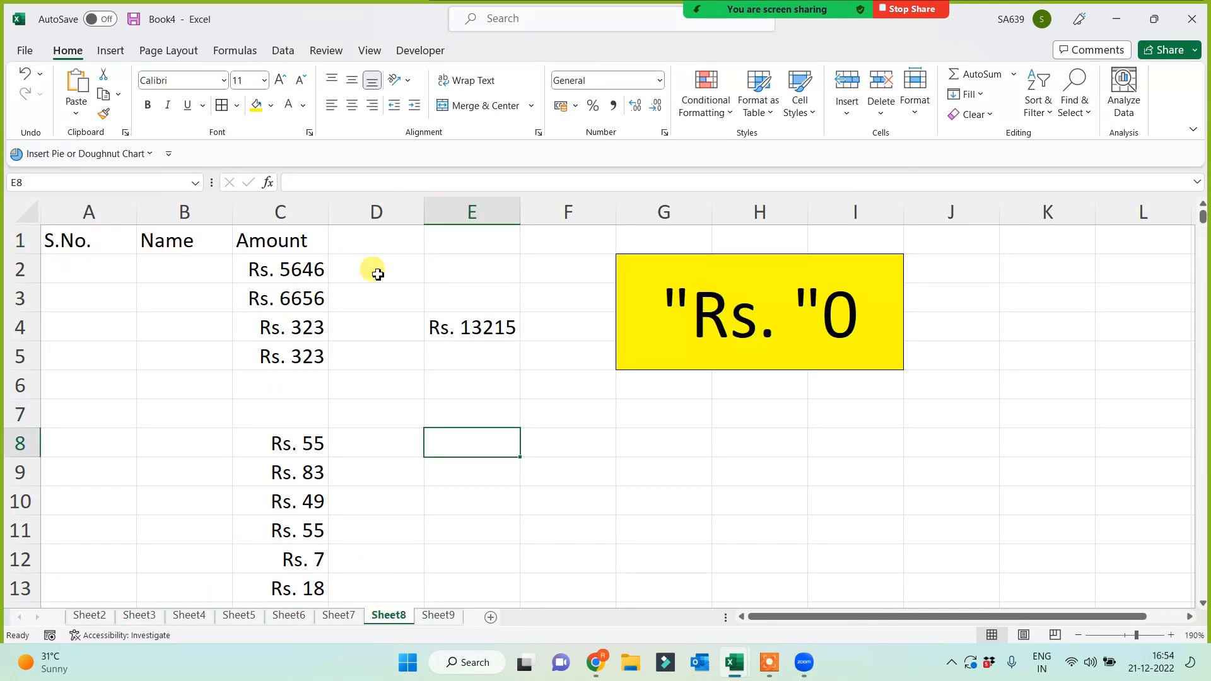
left_click(381, 238)
type("E")
key("BackSpace")
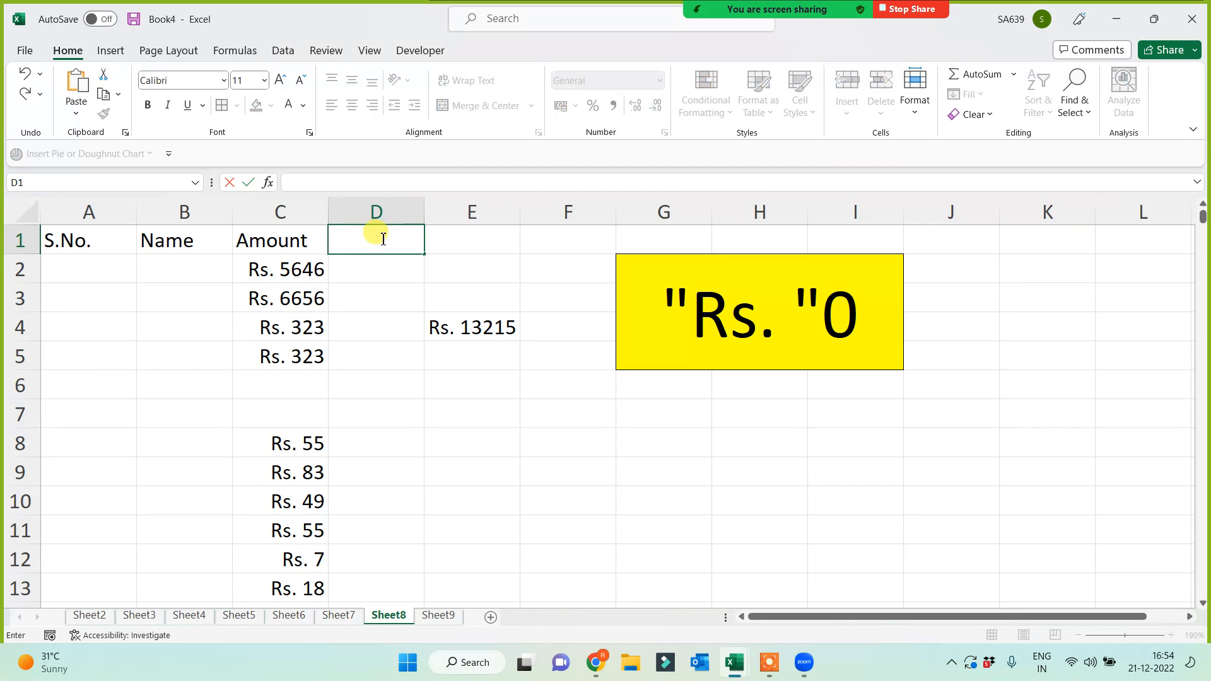
type("Cheque No.")
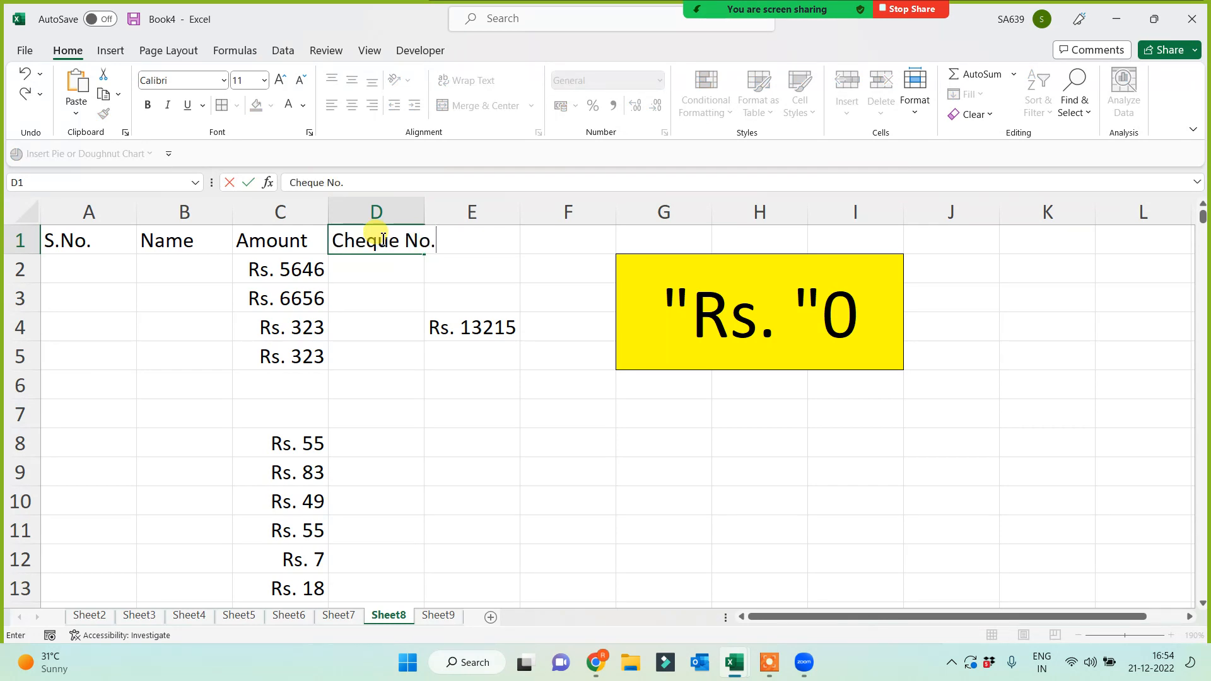
key("Return")
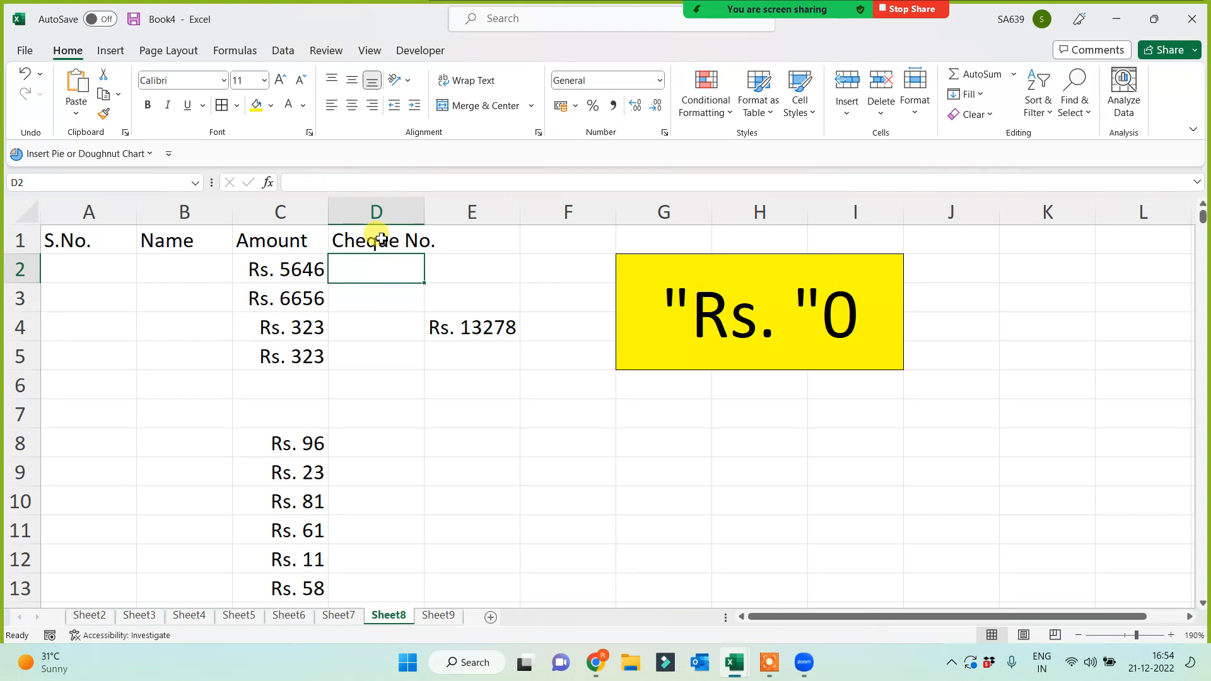
Try entering 000365 as a plain number in cell D2 and '000368 as apostrophe-prefixed text in cell D3
type("000365")
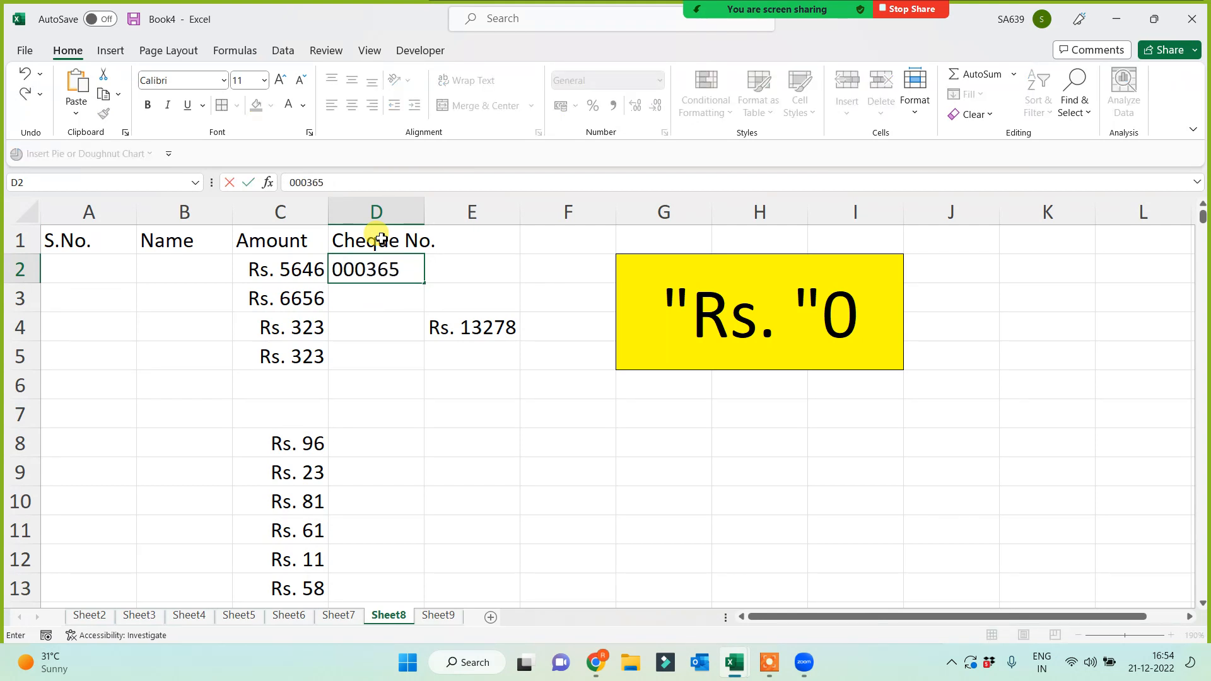
key("Return")
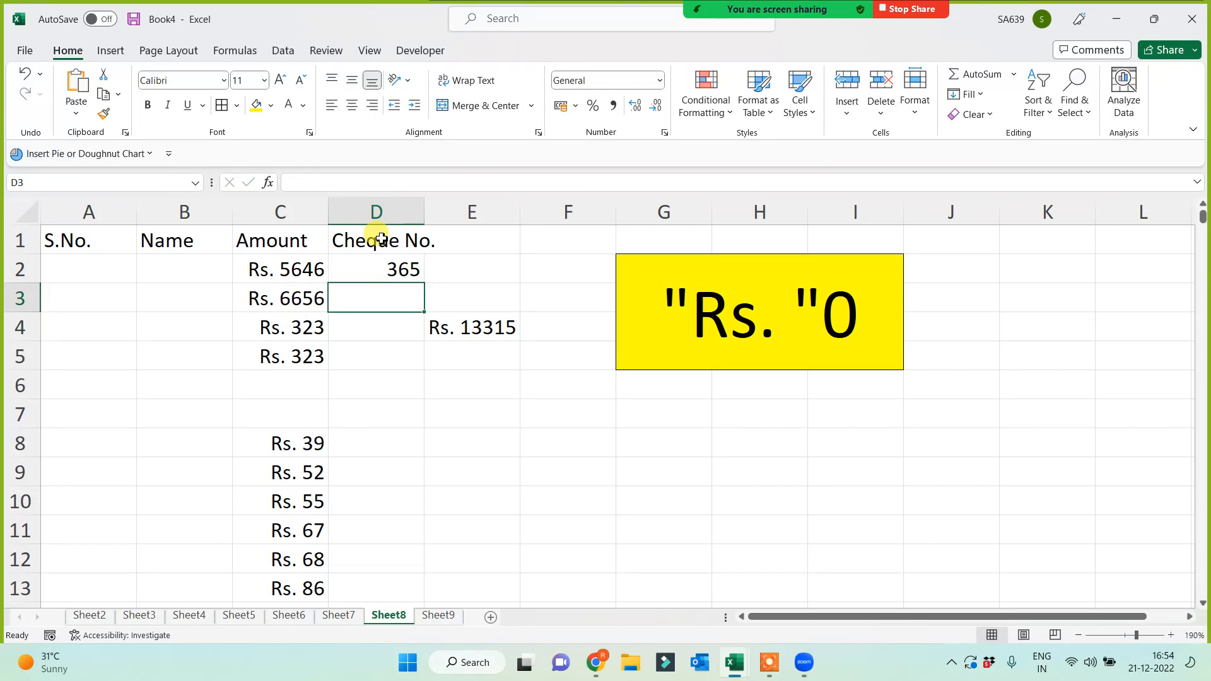
type("'")
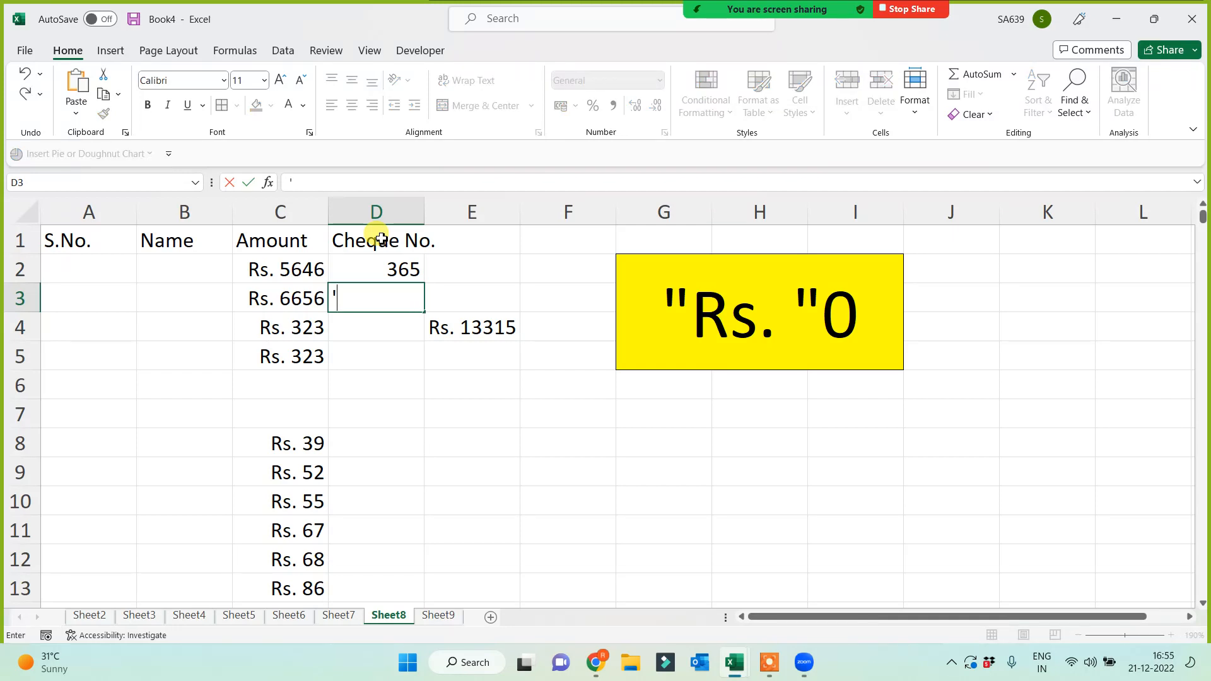
type("000368")
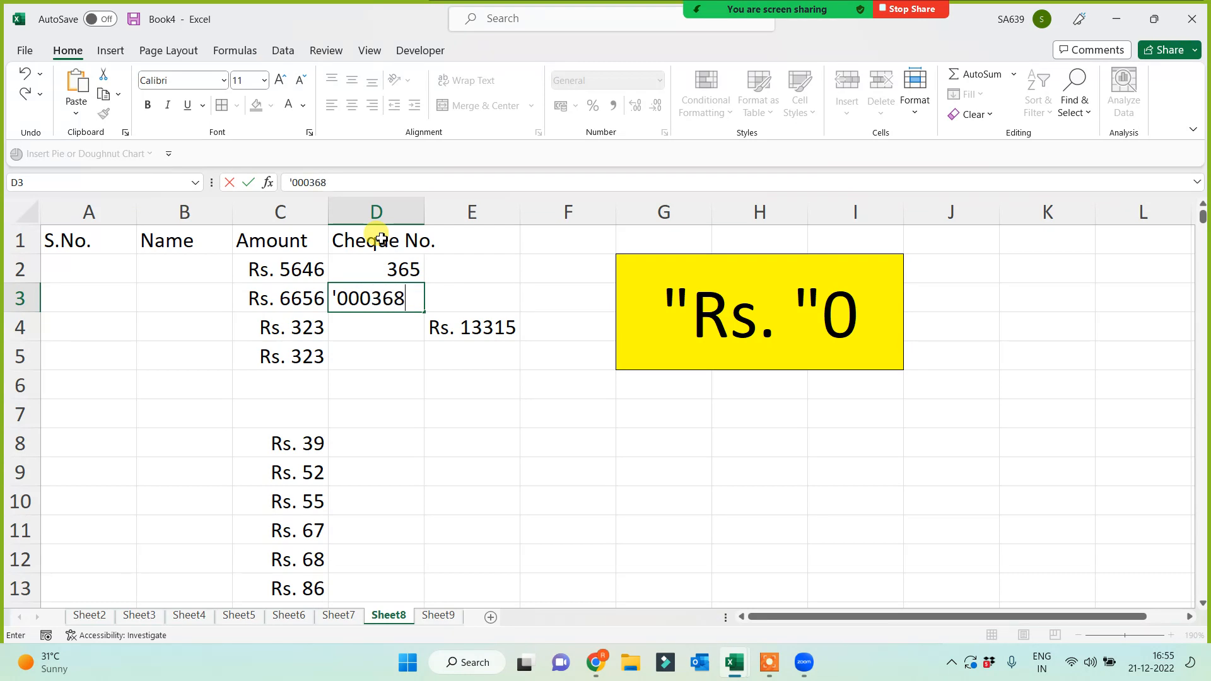
key("Return")
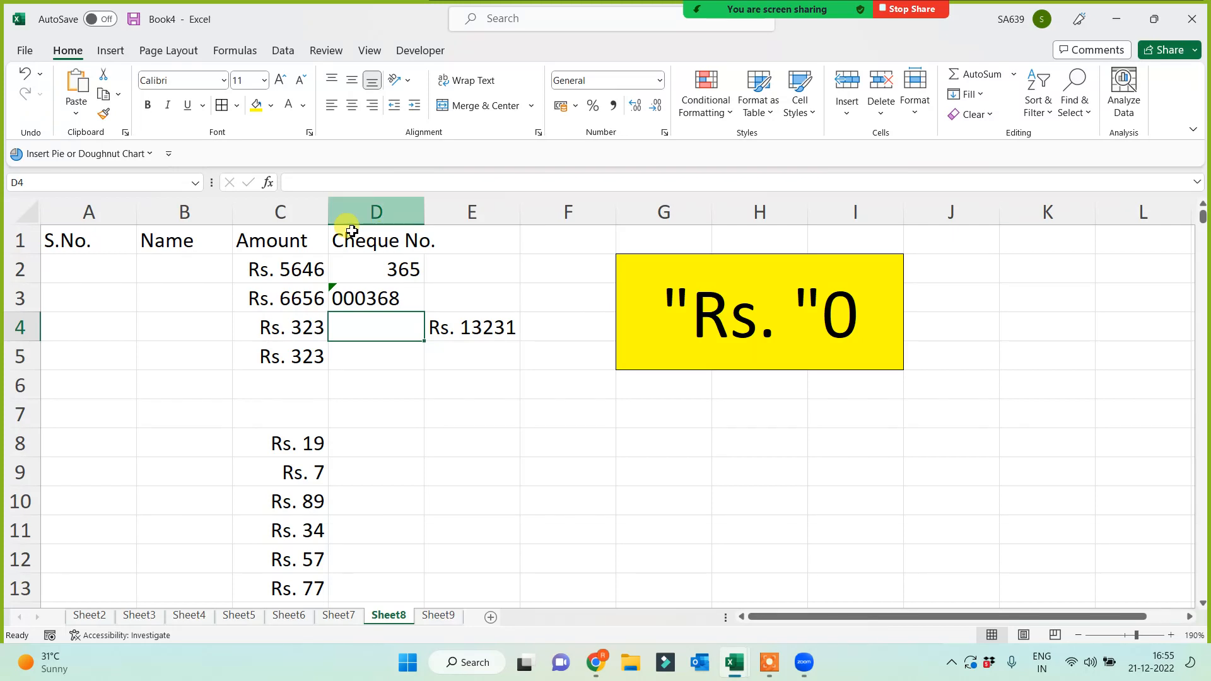
Test whether the cheque numbers can be added with =SUM(D2:D3) in cell F7, and delete the formula again
left_click(340, 295)
left_click(583, 428)
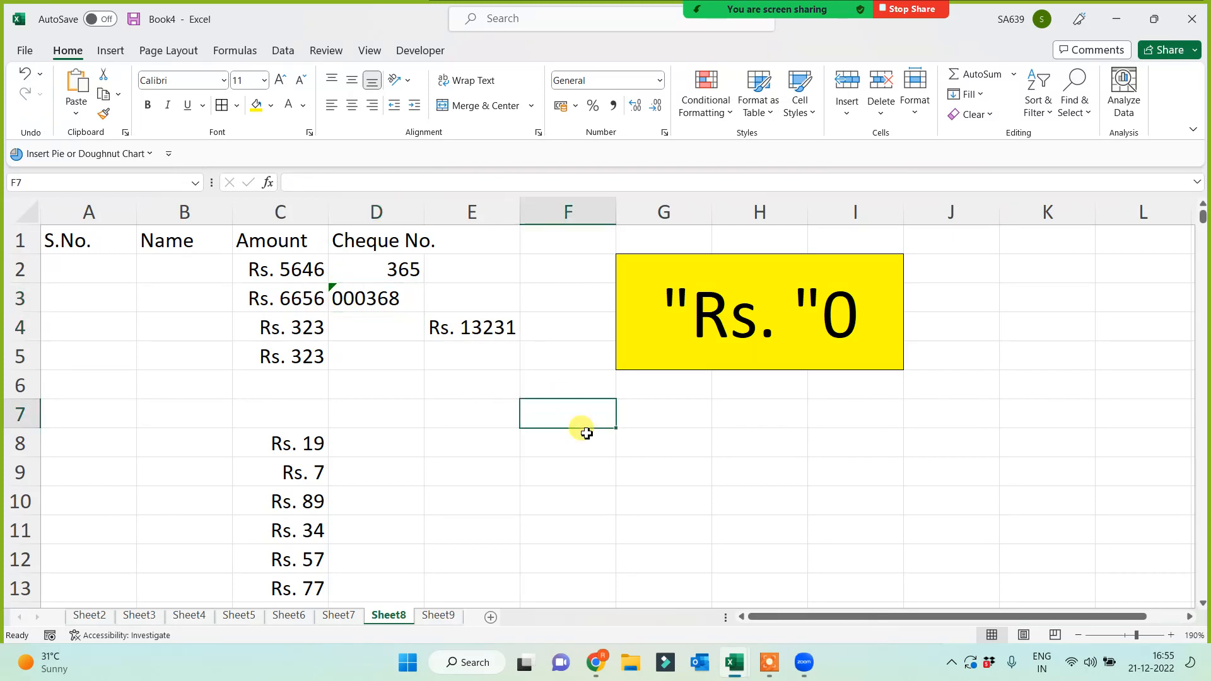
type("=sum(")
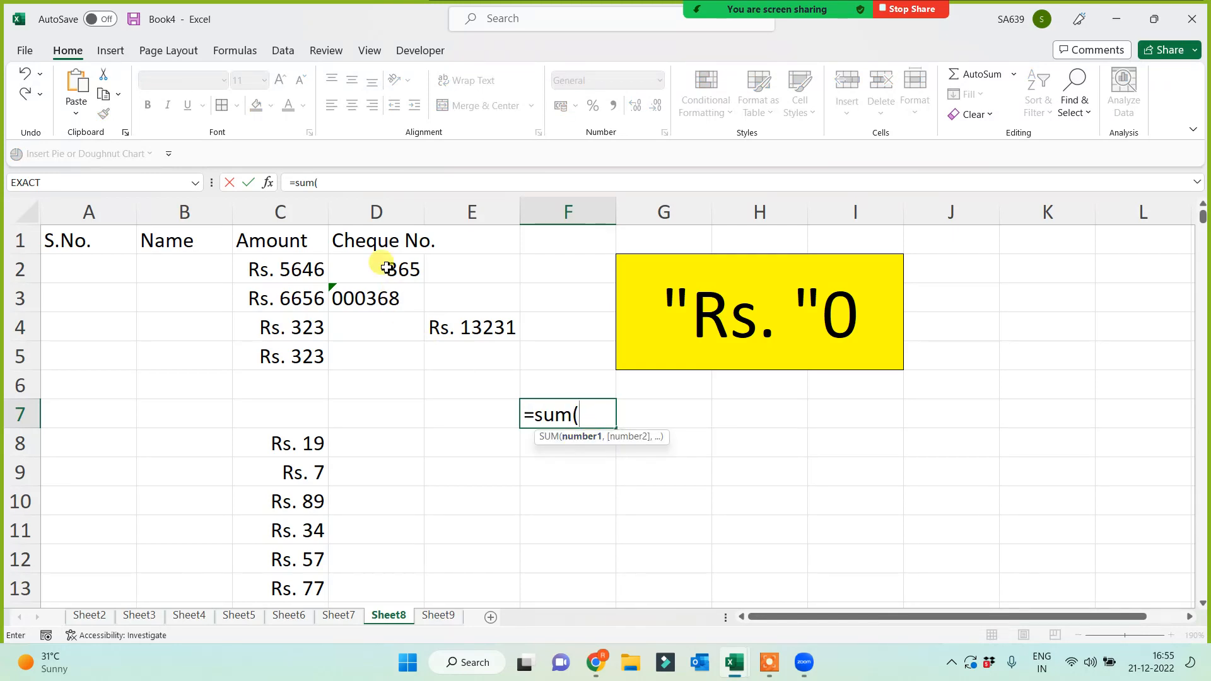
left_click_drag(381, 266, 383, 299)
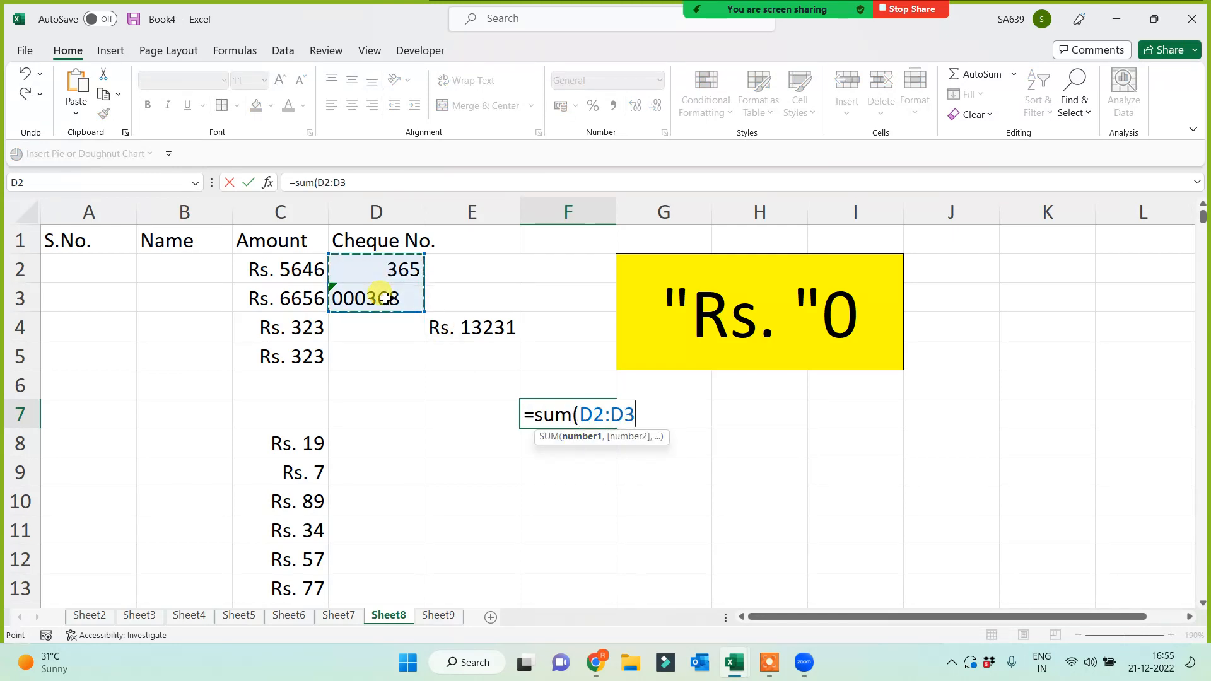
type(")")
key("Return")
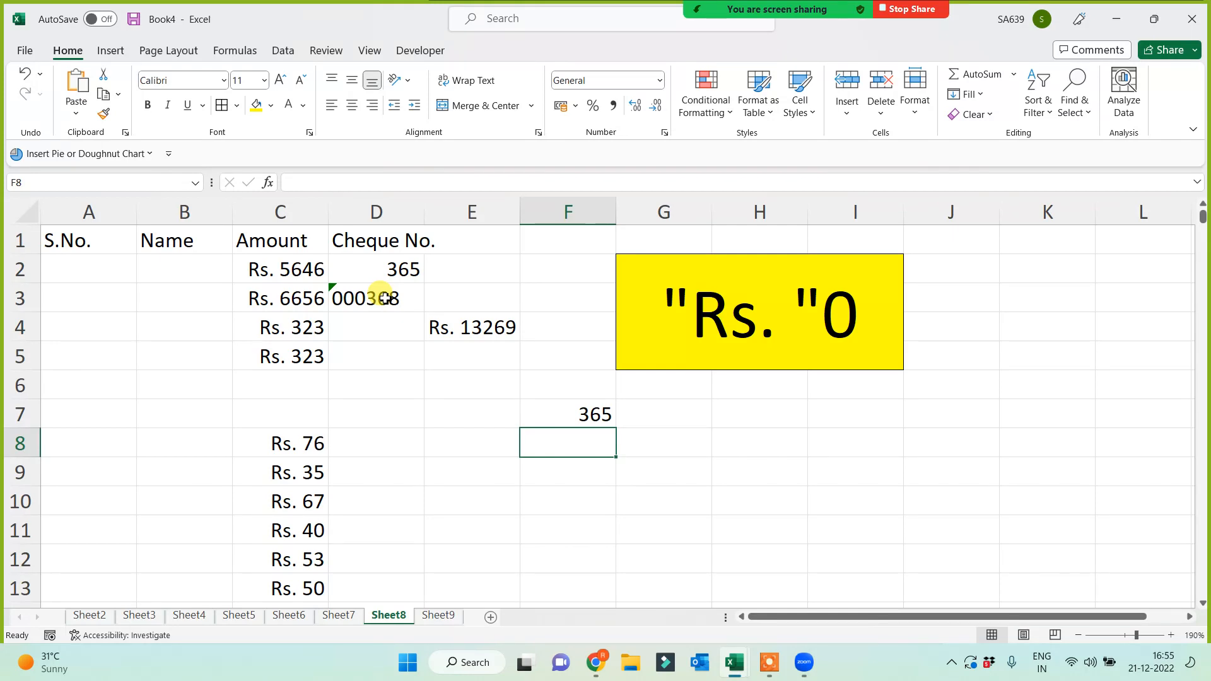
key("Up")
key("Delete")
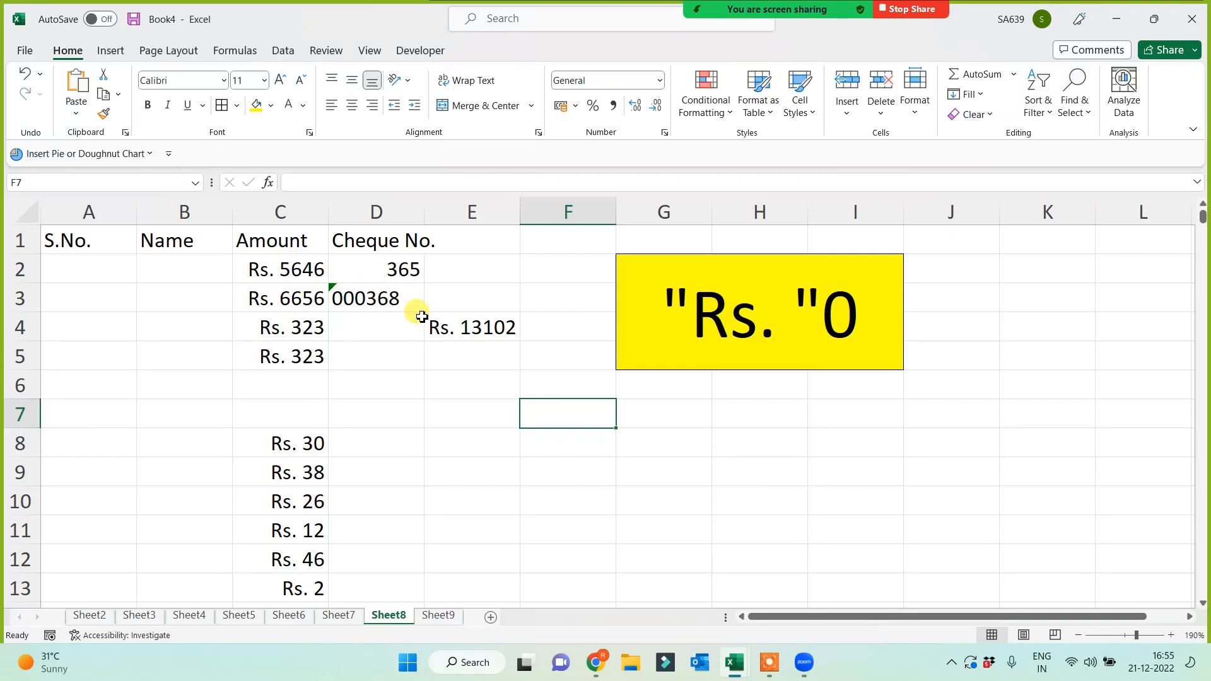
Clear the trial cheque numbers from cells D3 and D2
left_click(411, 308)
key("Delete")
key("Up")
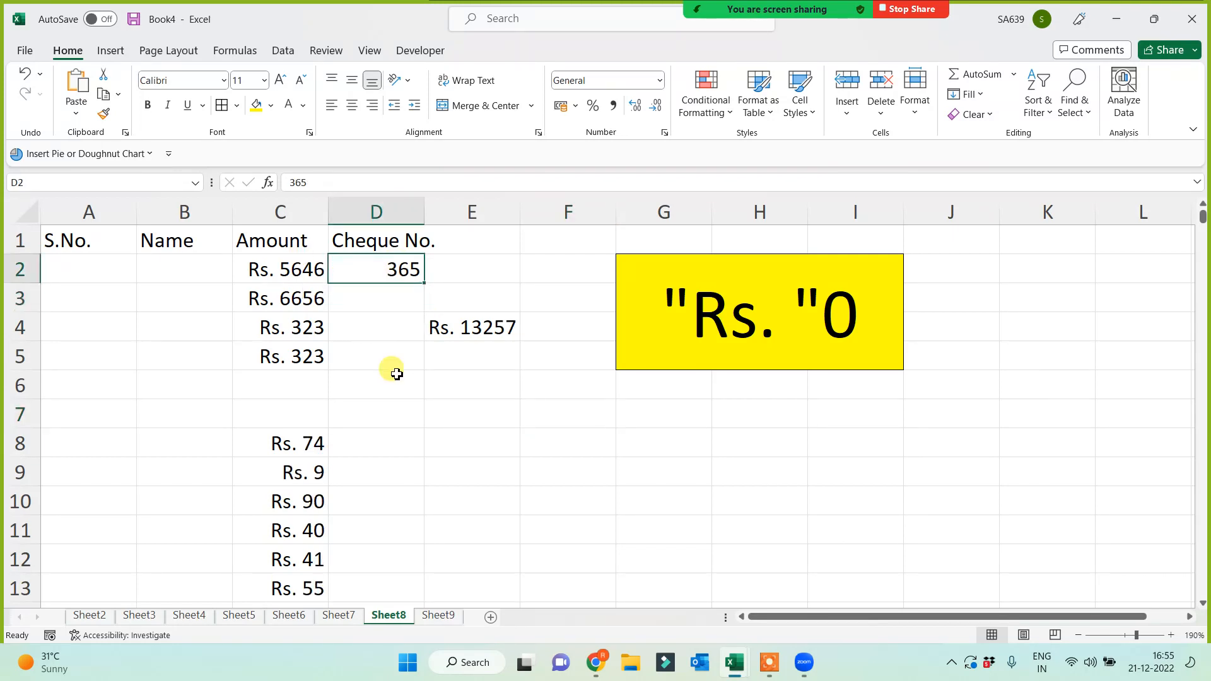
key("Delete")
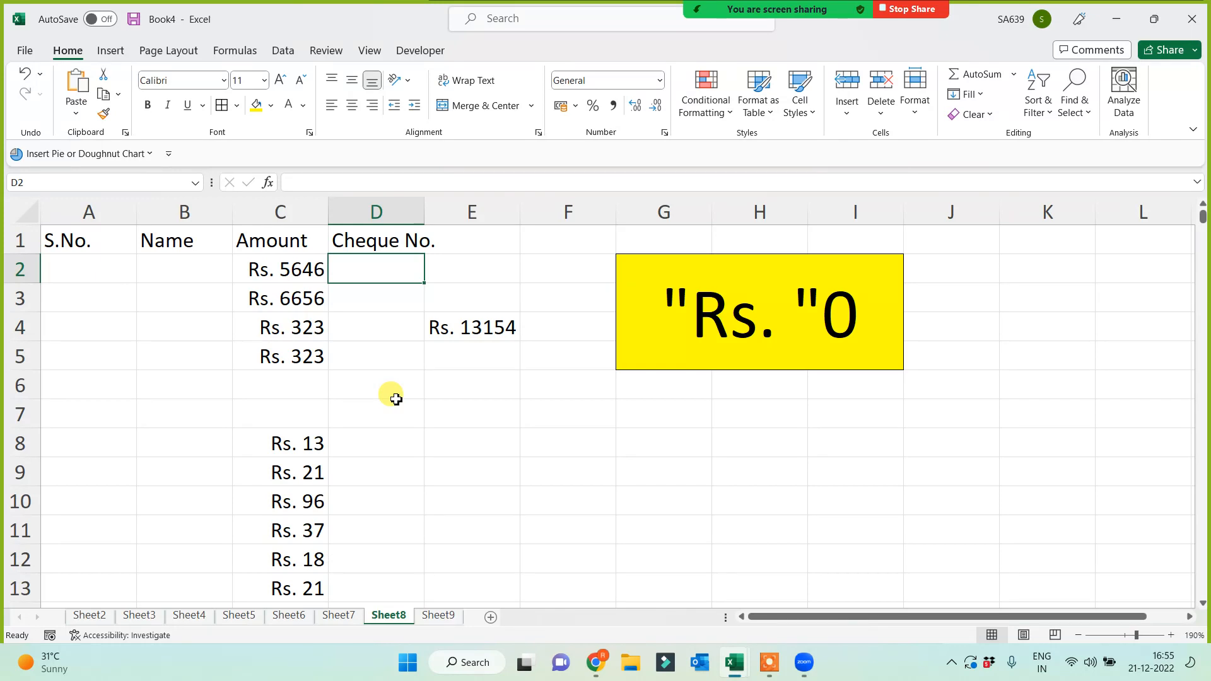
Widen column D to fit its header and apply the custom number format 0000000 to the whole column
left_click_drag(424, 212, 439, 212)
left_click(381, 208)
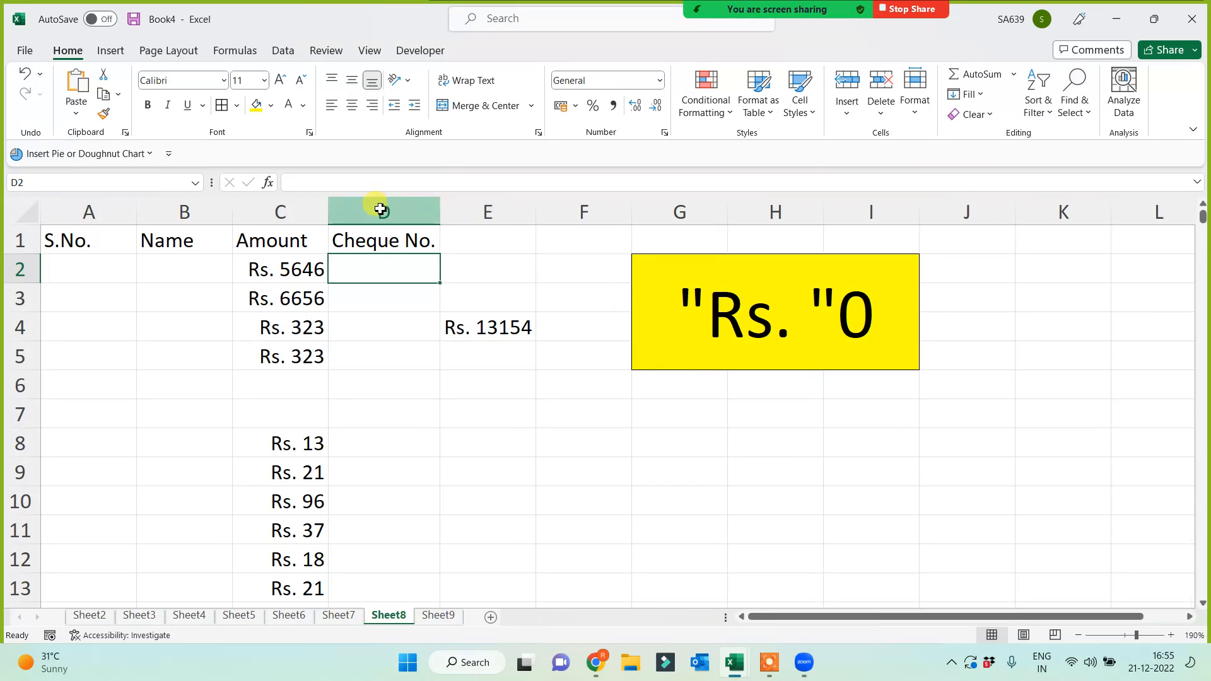
right_click(402, 301)
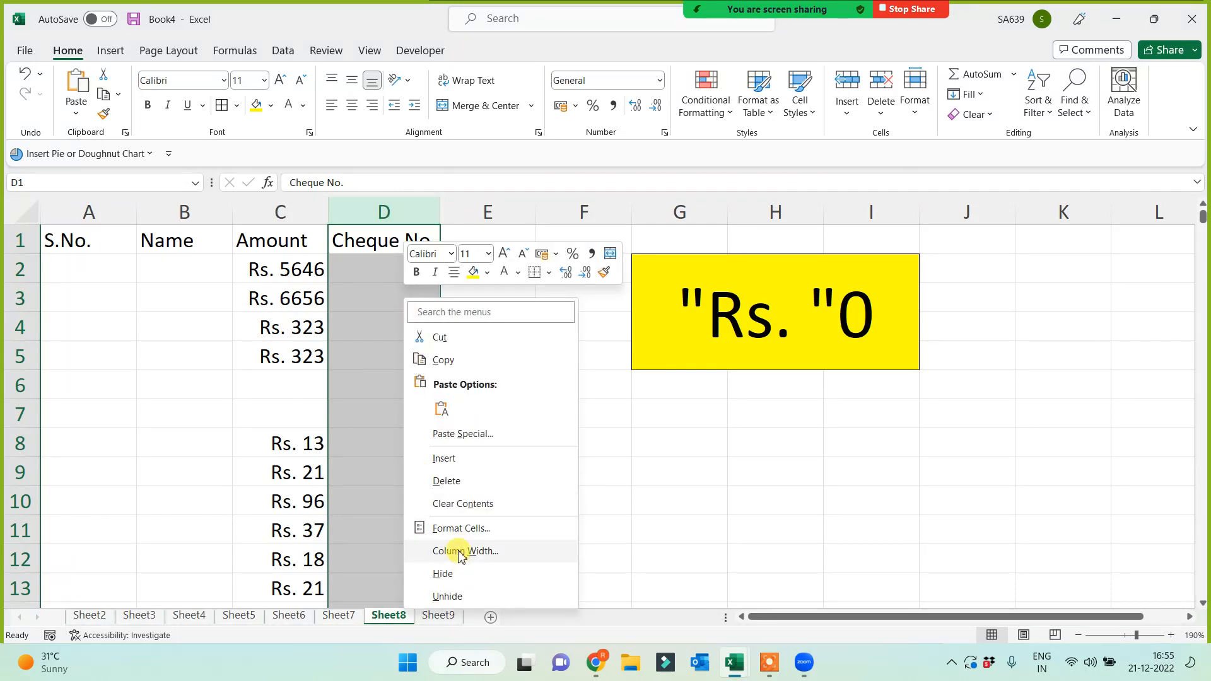
left_click(459, 529)
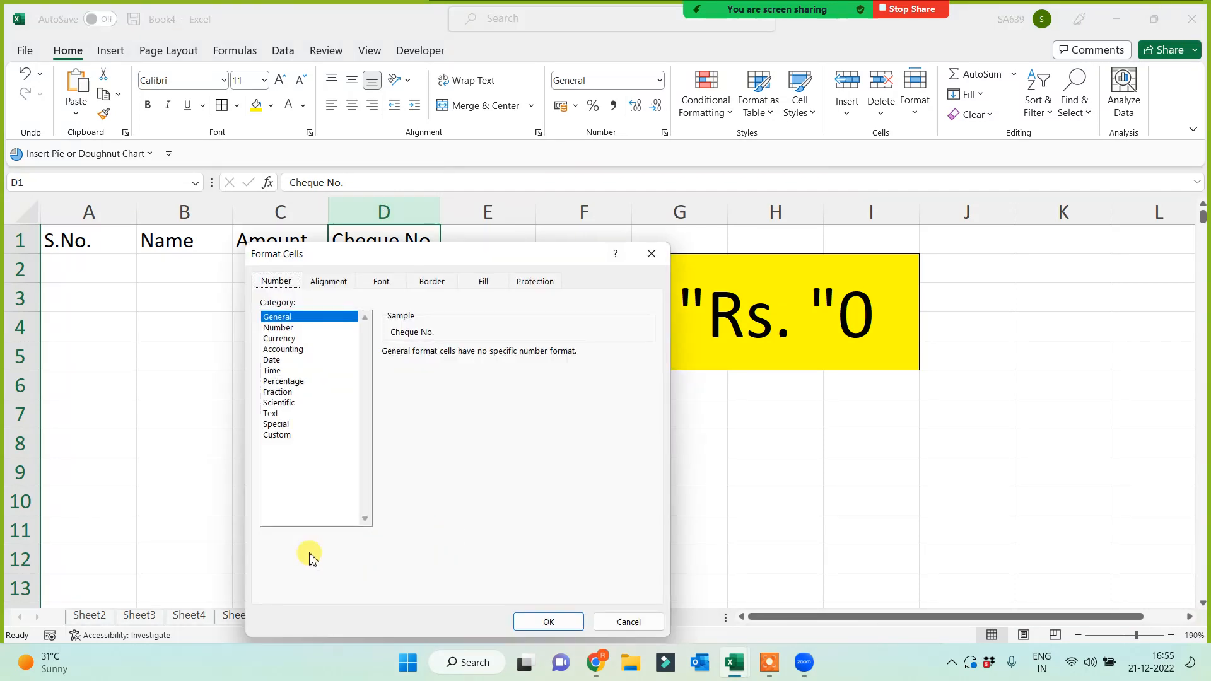
left_click(277, 435)
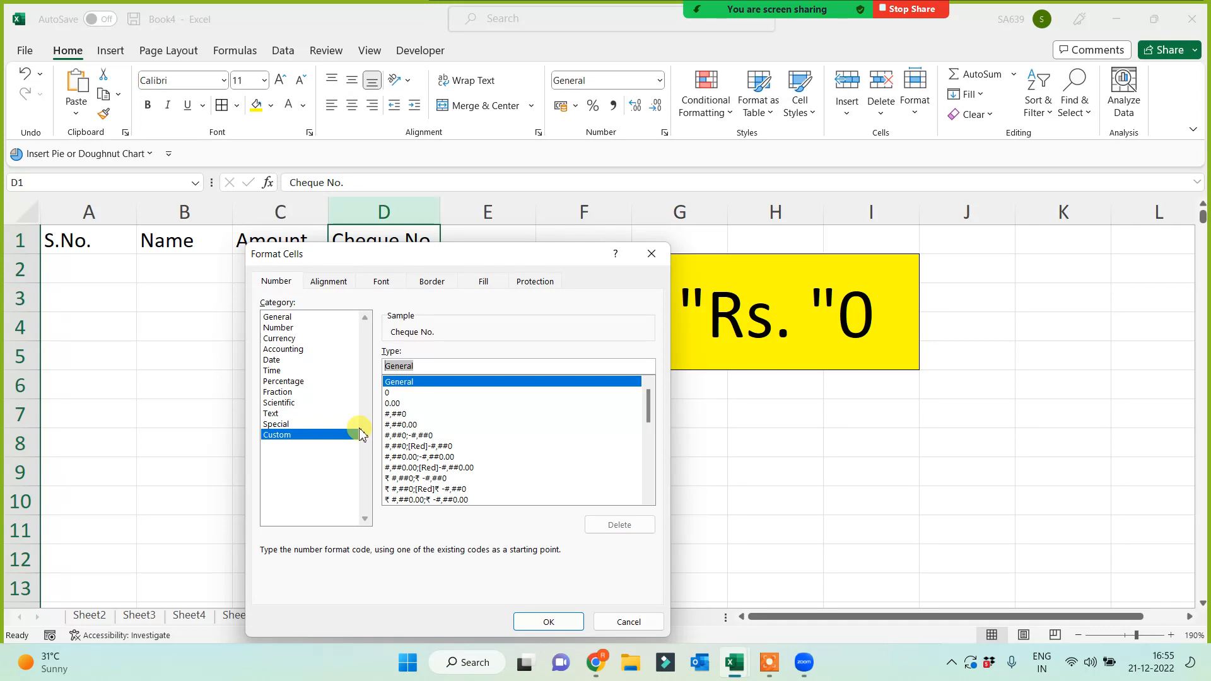
type("000")
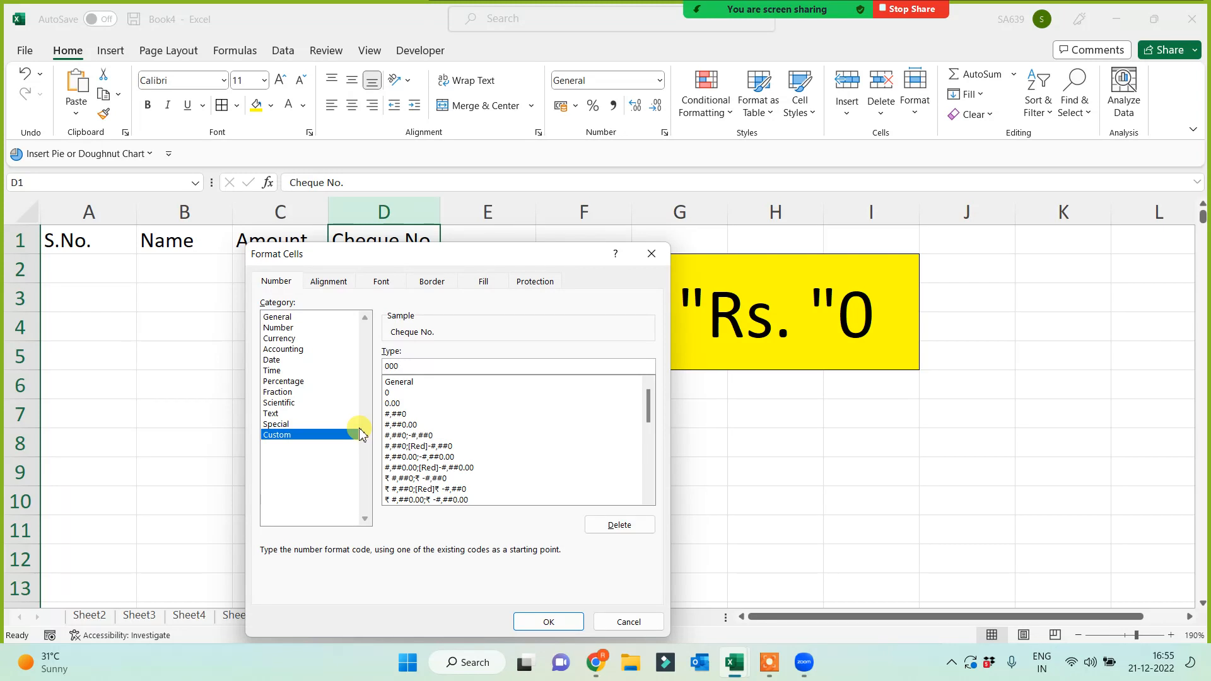
type("000")
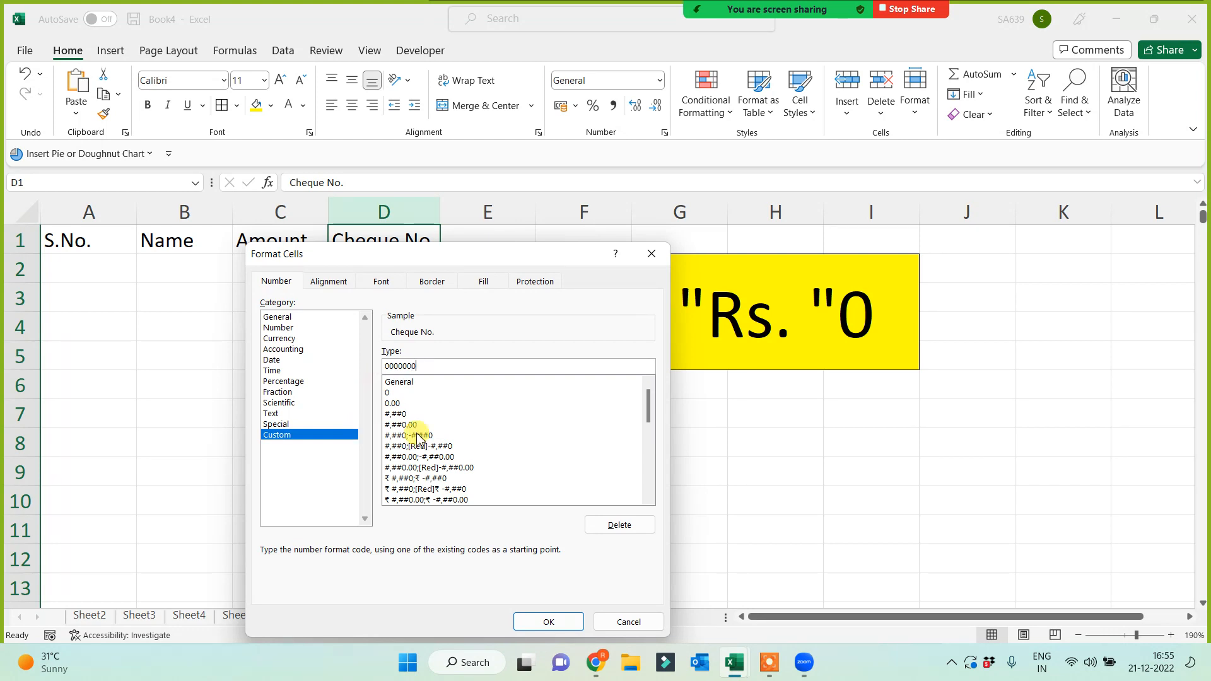
left_click(566, 623)
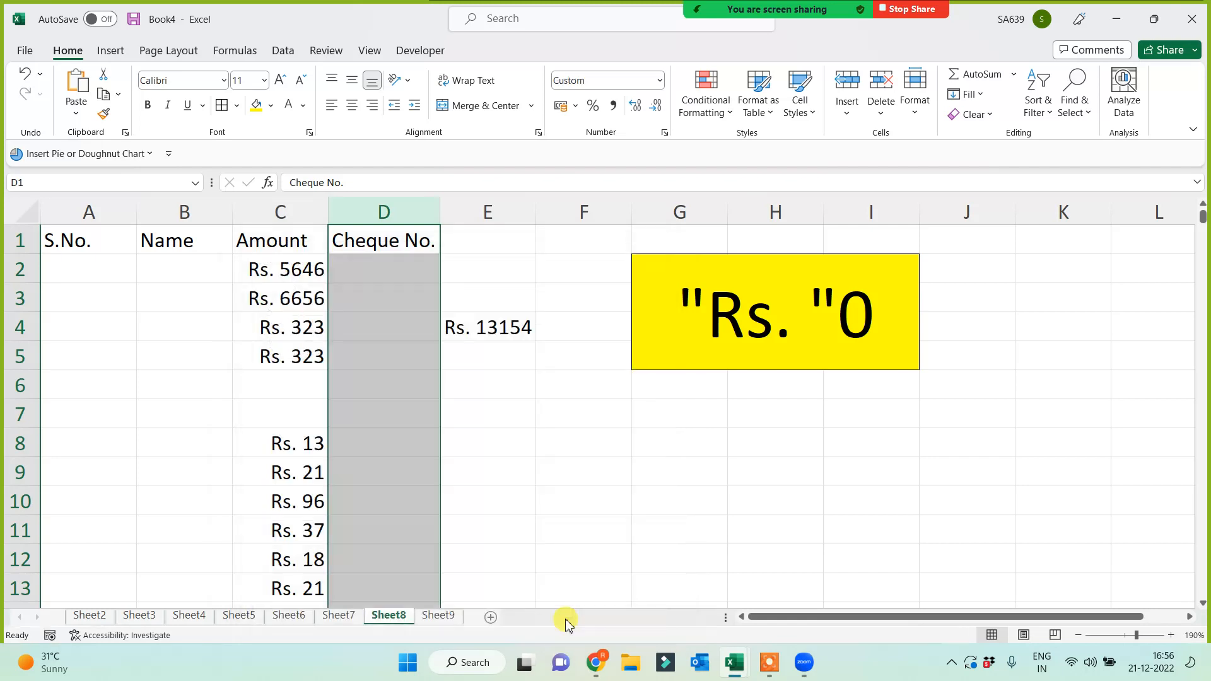
Enter 236 in cell D2 to test the leading-zero format
left_click(389, 279)
type("236")
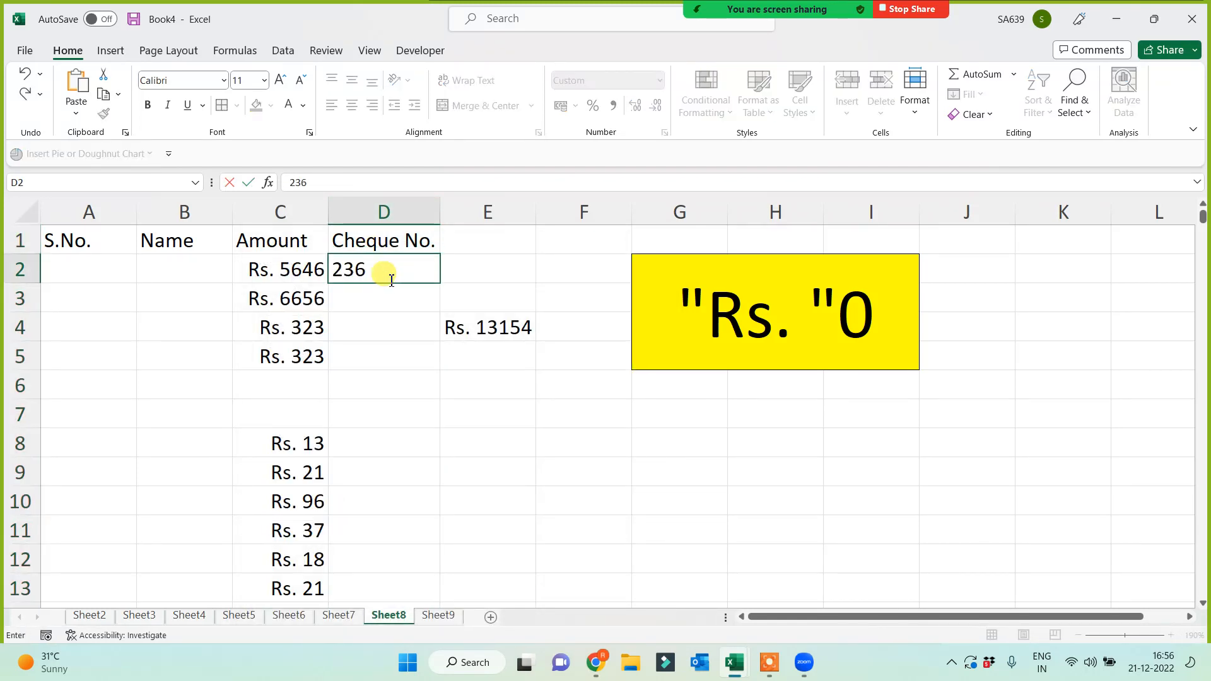
key("Return")
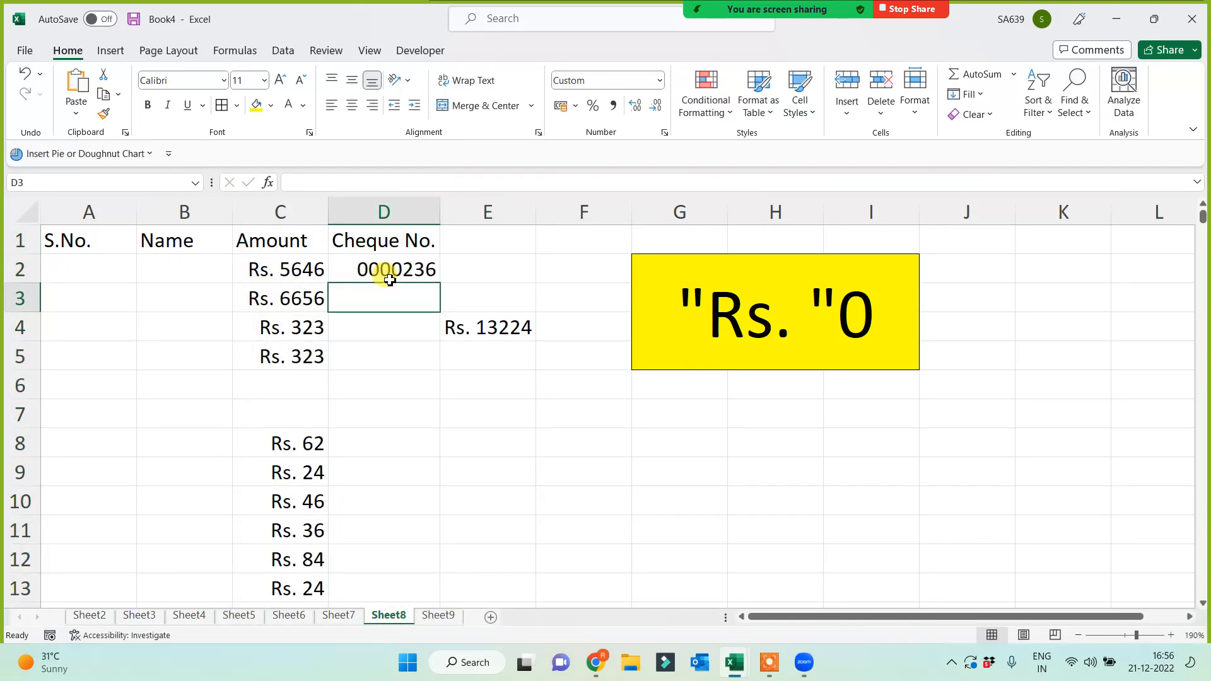
left_click(389, 279)
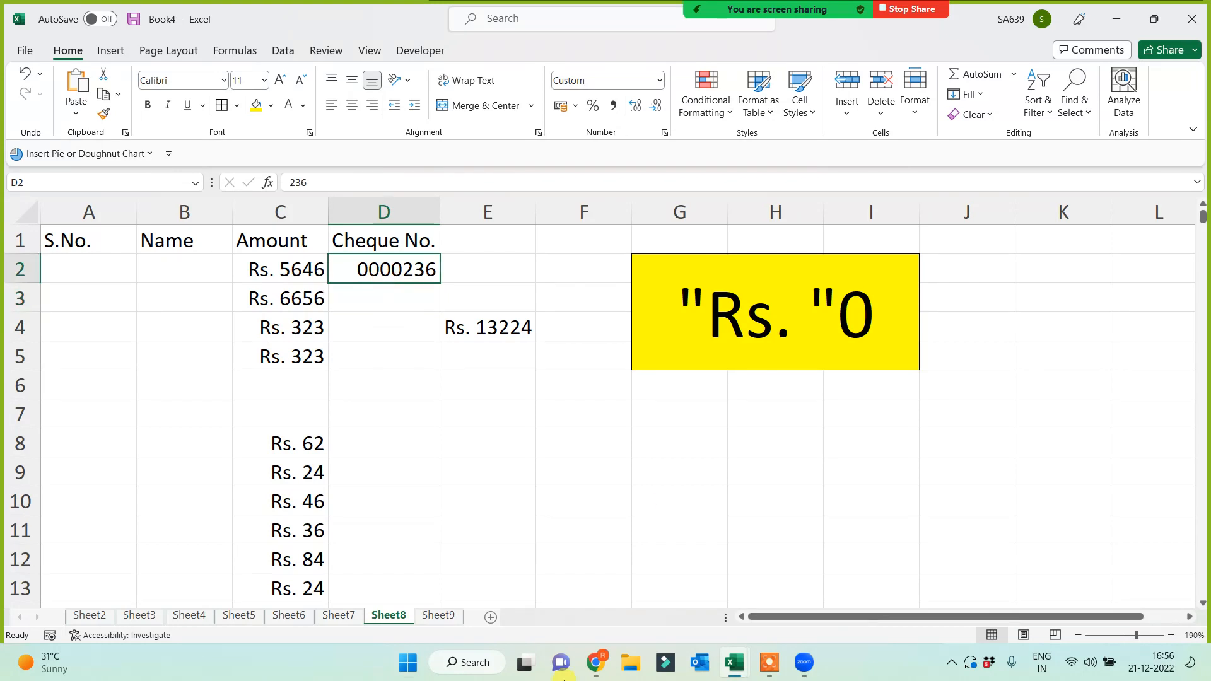
Shorten the custom number format of the whole Cheque No. column to six digits, 000000
key("ctrl+shift+Down")
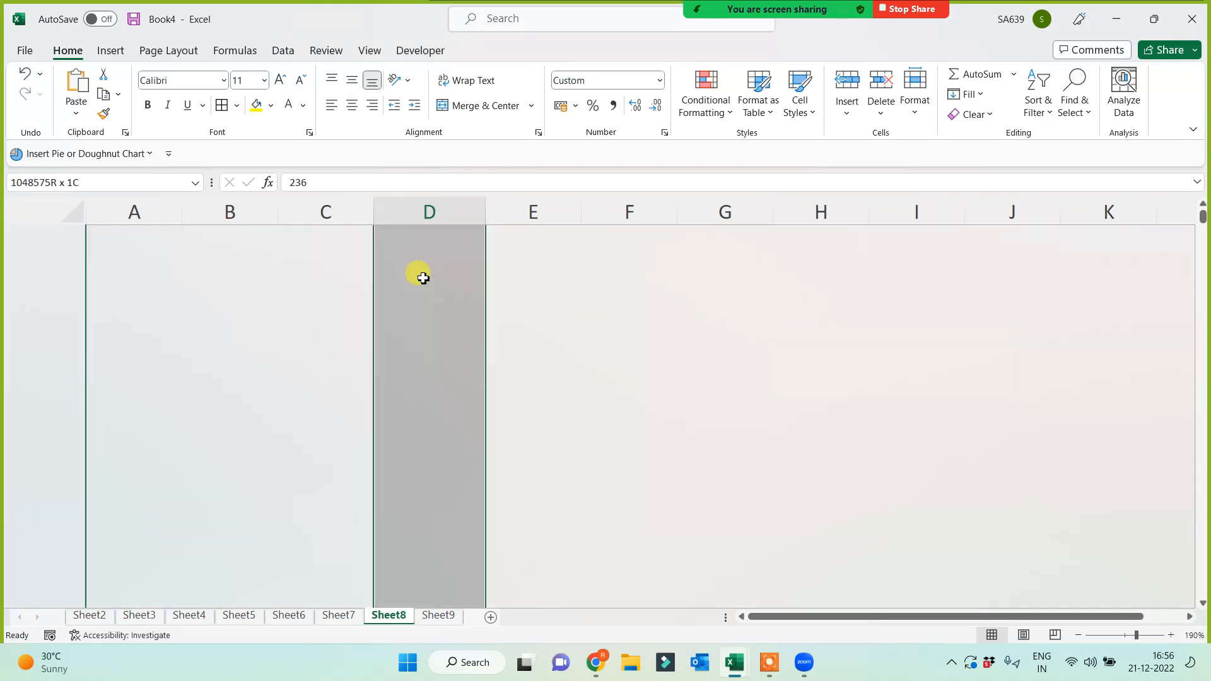
left_click(419, 349)
key("ctrl+Up")
key("ctrl+Up")
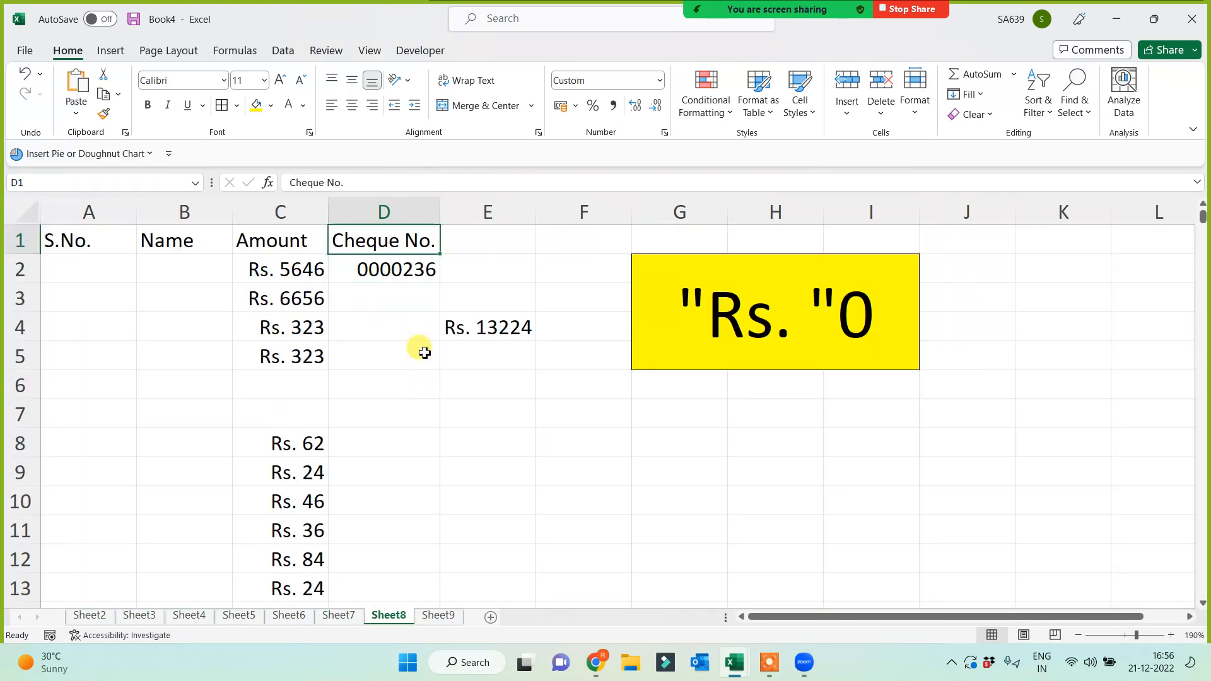
left_click(351, 211)
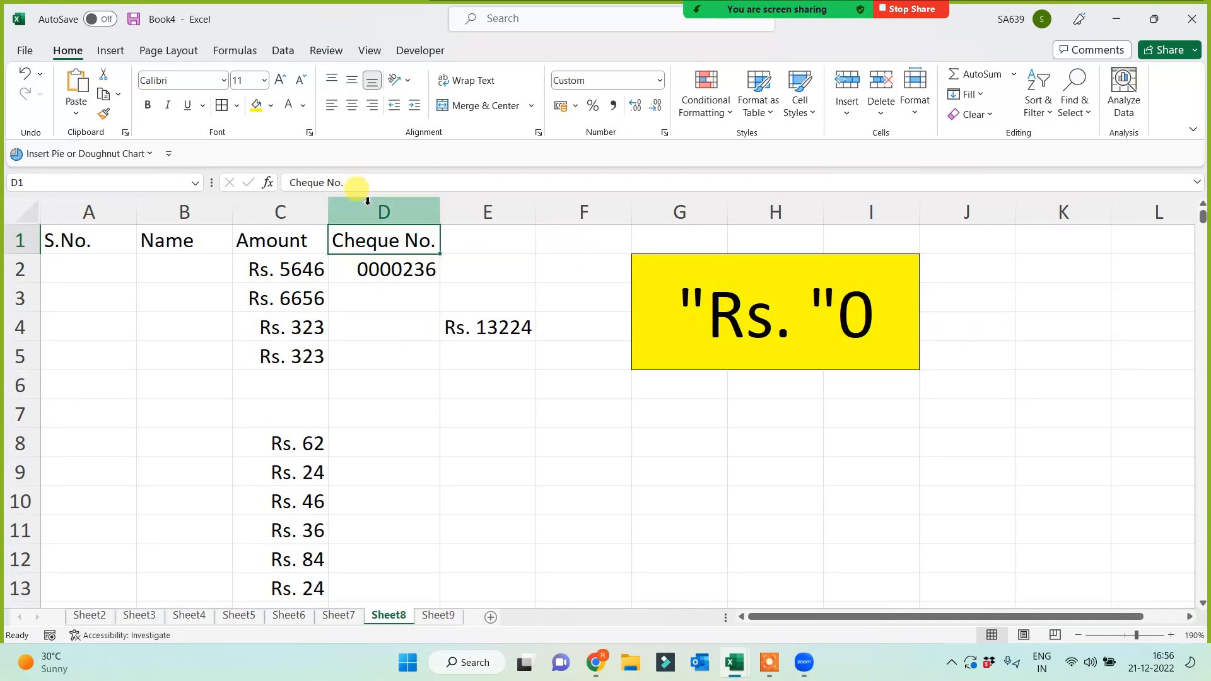
right_click(388, 315)
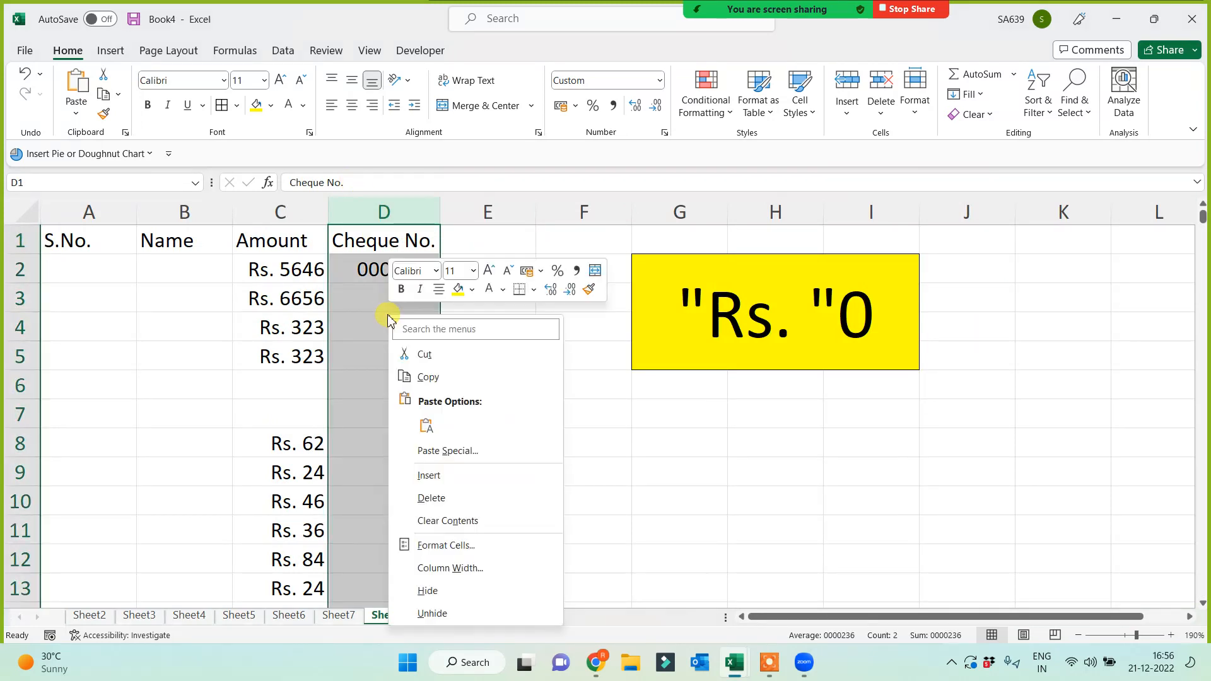
left_click(440, 545)
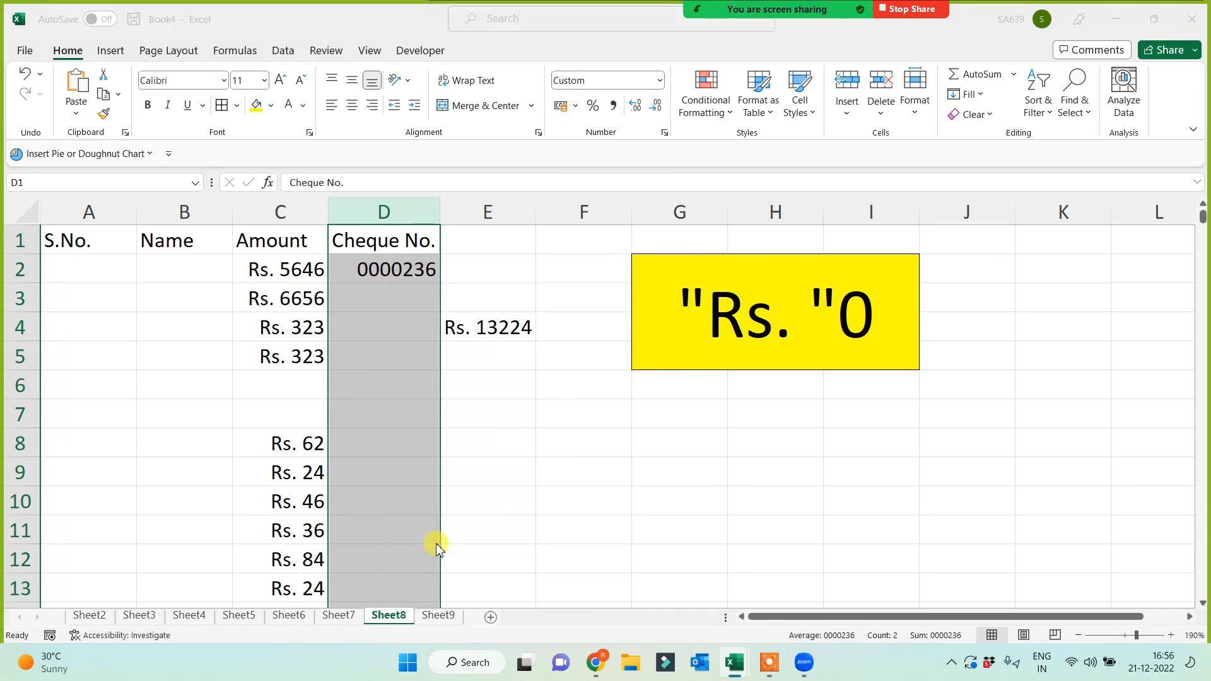
left_click(413, 367)
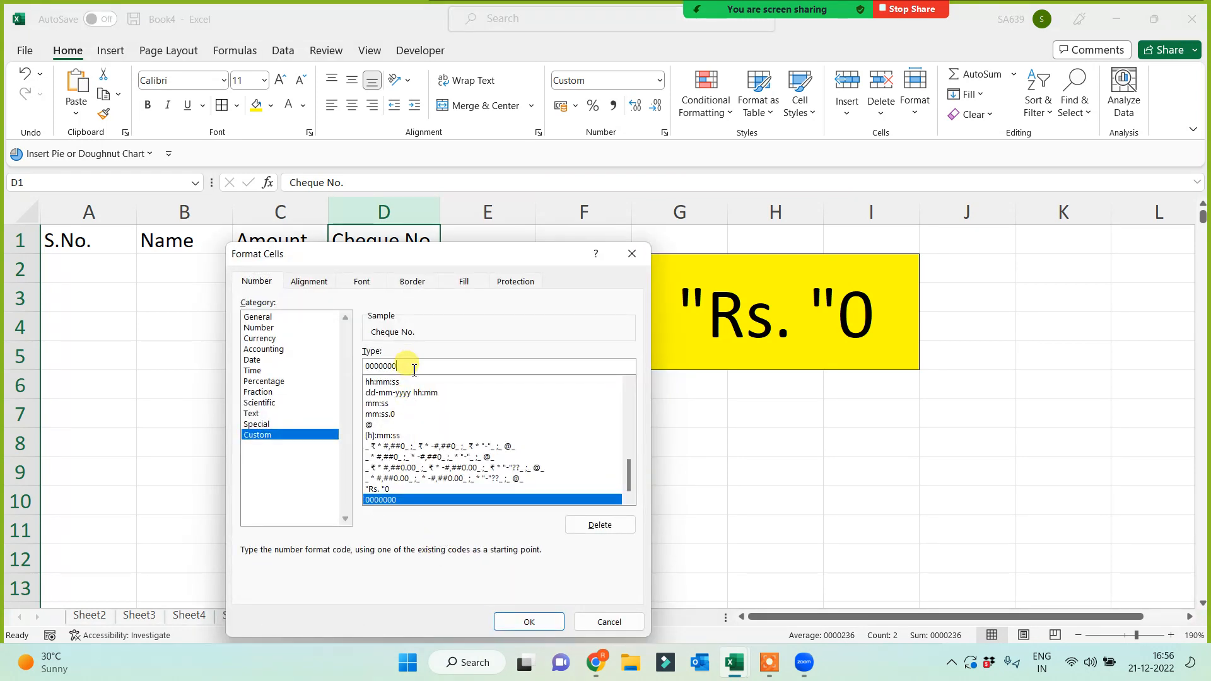
key("BackSpace")
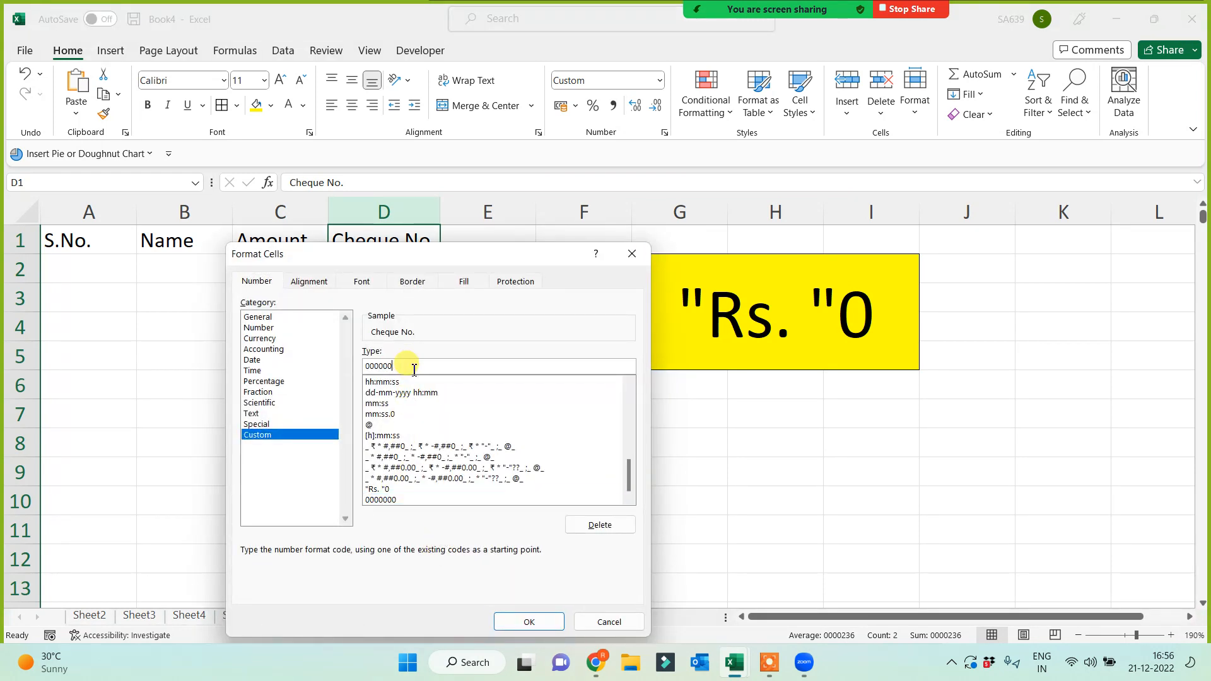
left_click(542, 622)
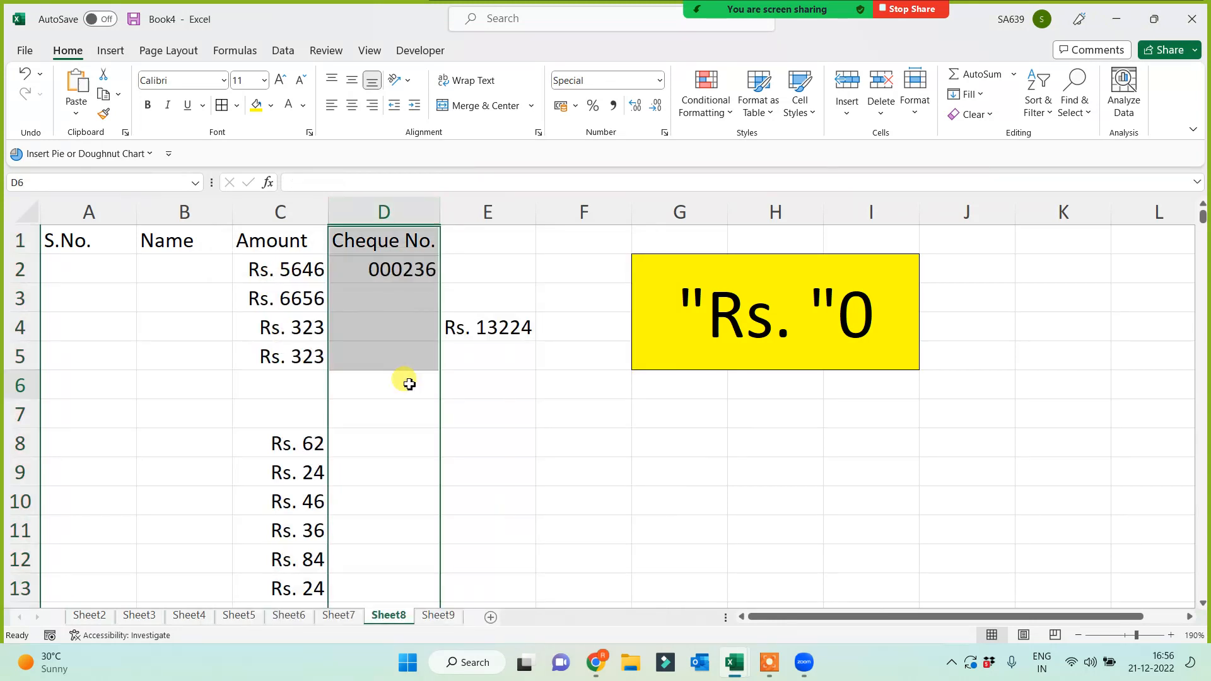
Enter the cheque numbers 1524, 369852 and 1 in cells D3 to D5 and slightly widen the Cheque No. column
left_click(391, 295)
type("1524")
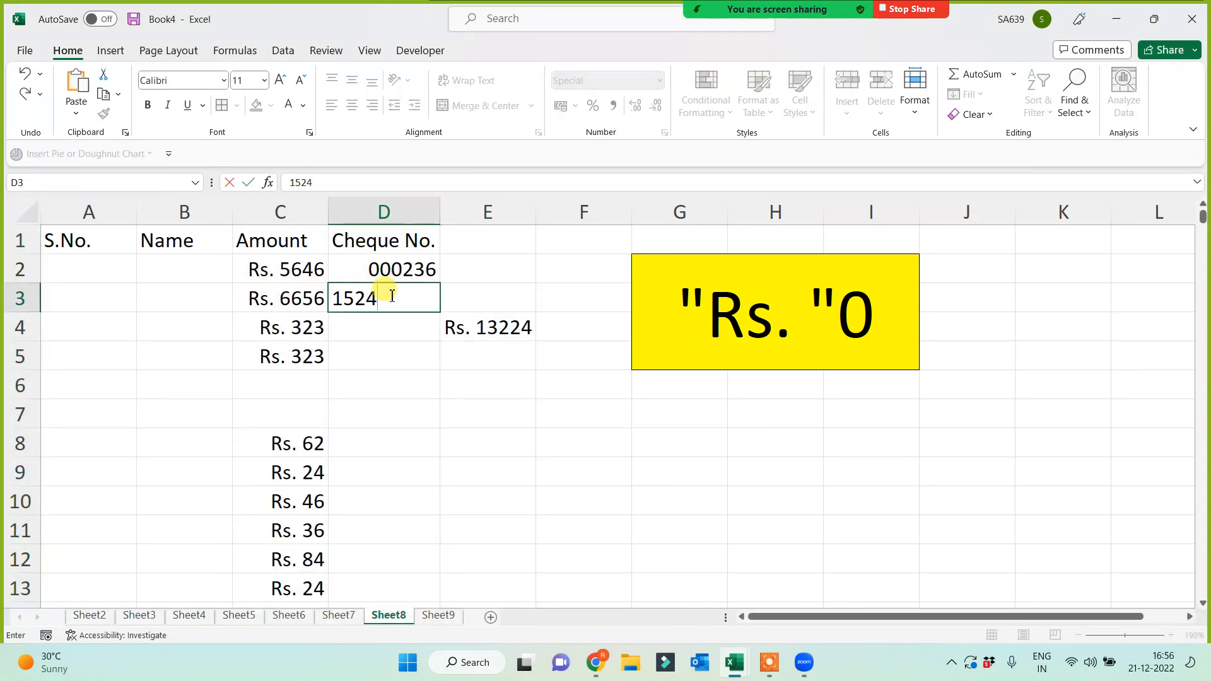
key("Return")
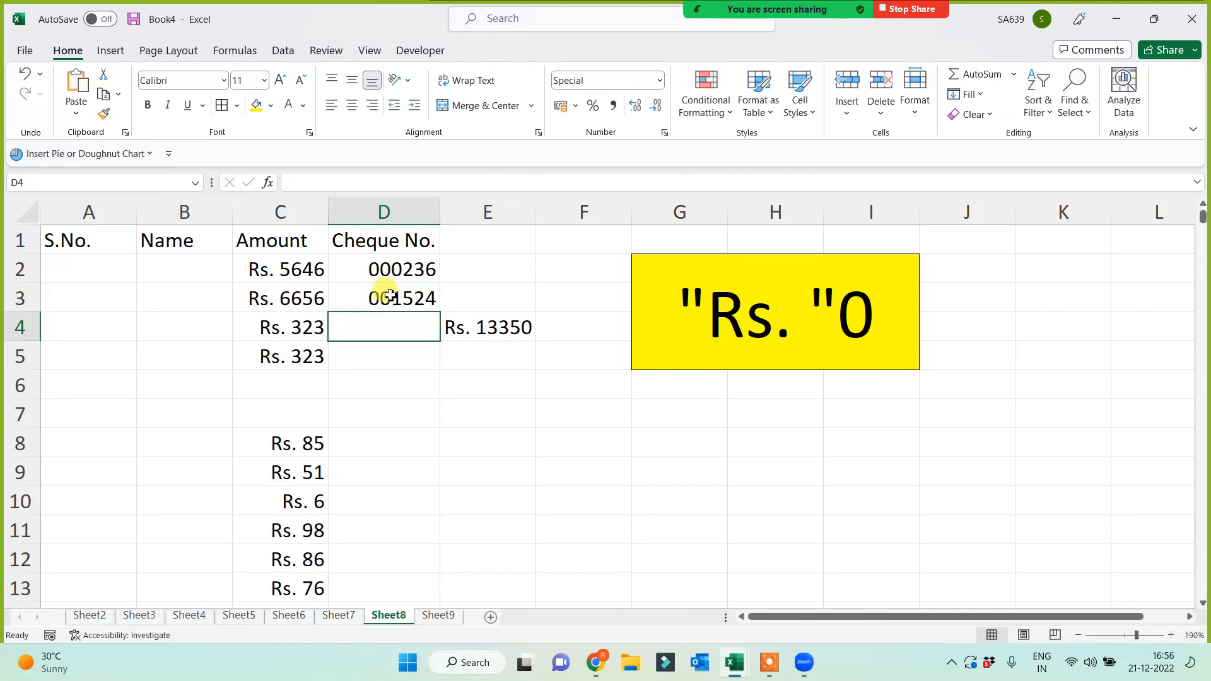
type("369852")
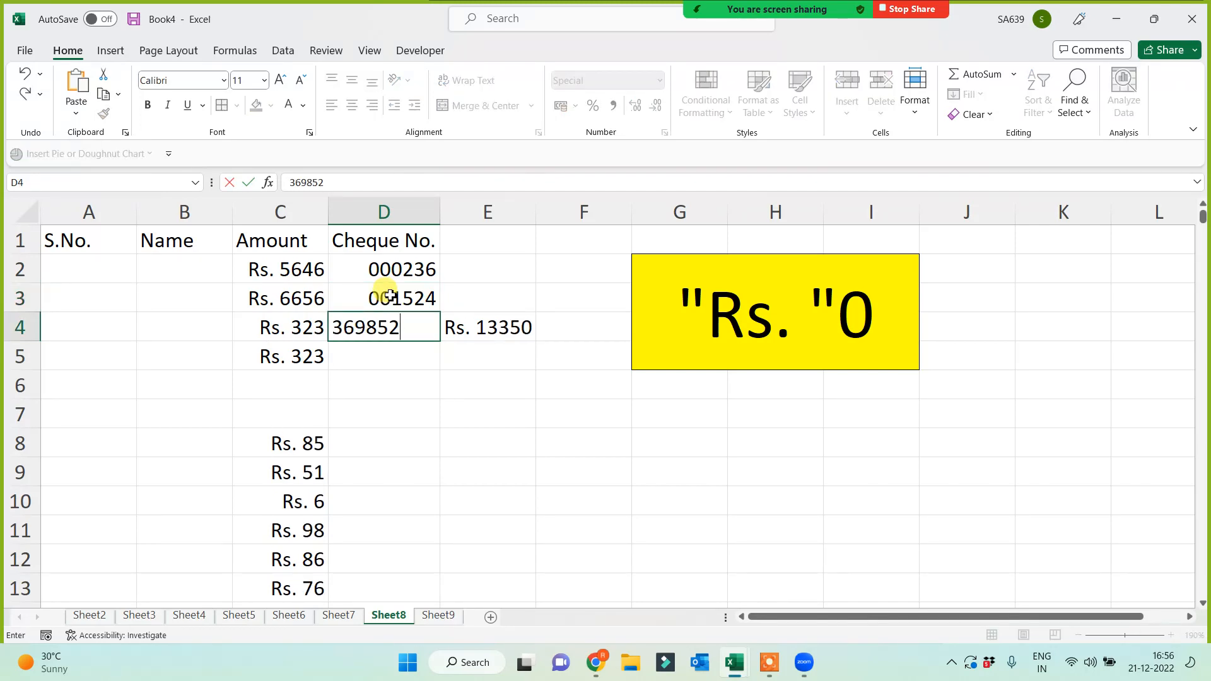
key("Return")
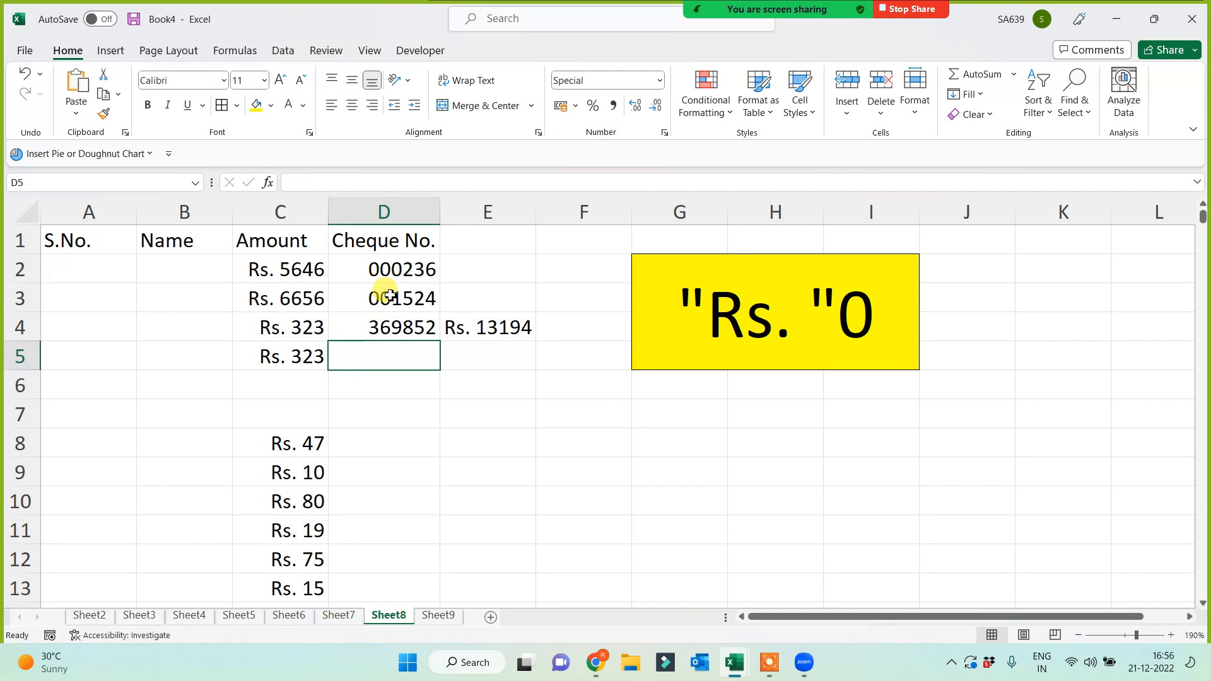
type("1")
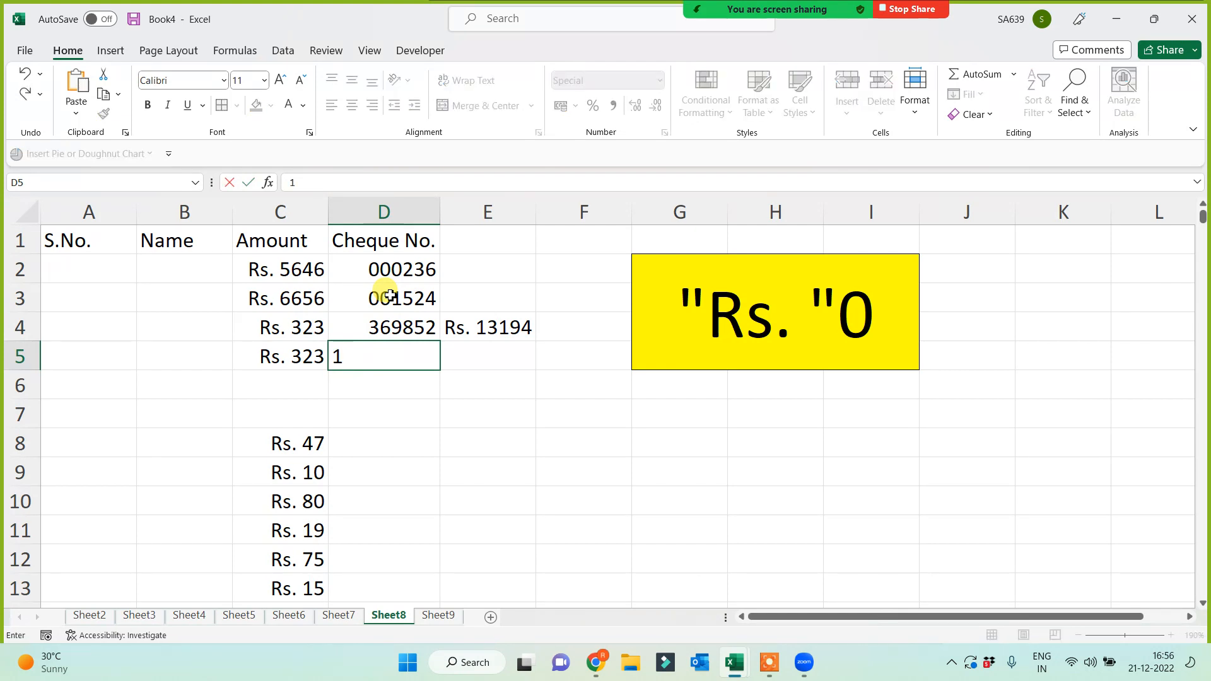
key("Return")
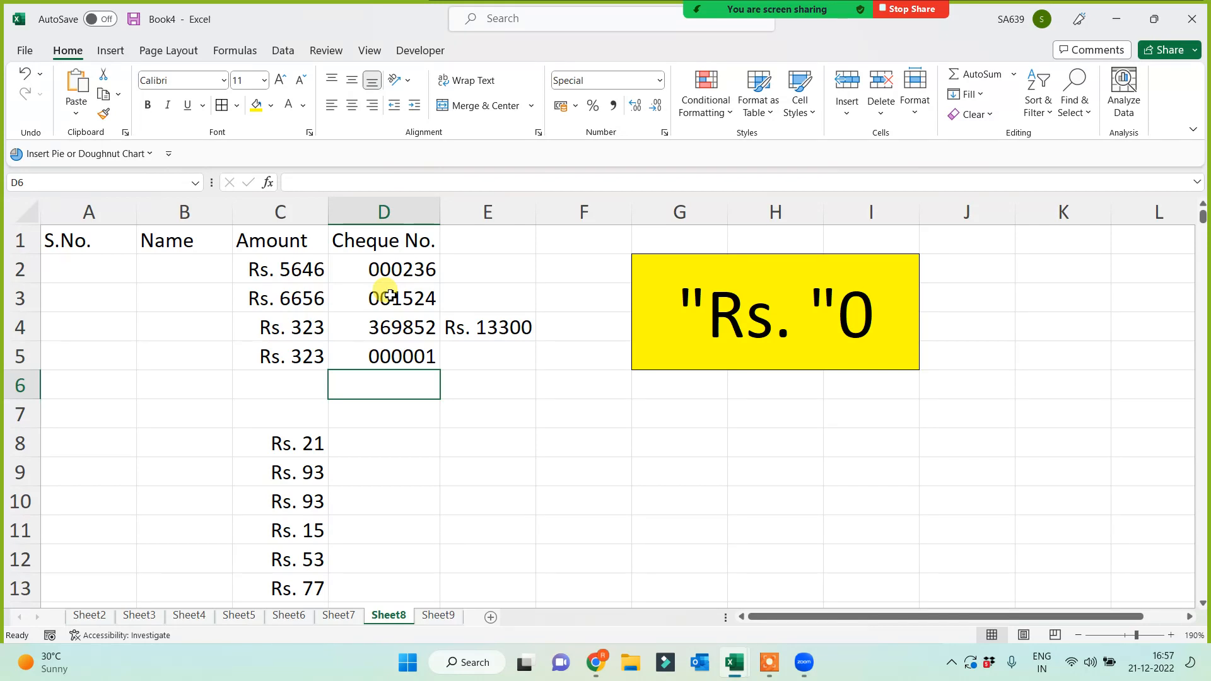
left_click_drag(440, 208, 461, 211)
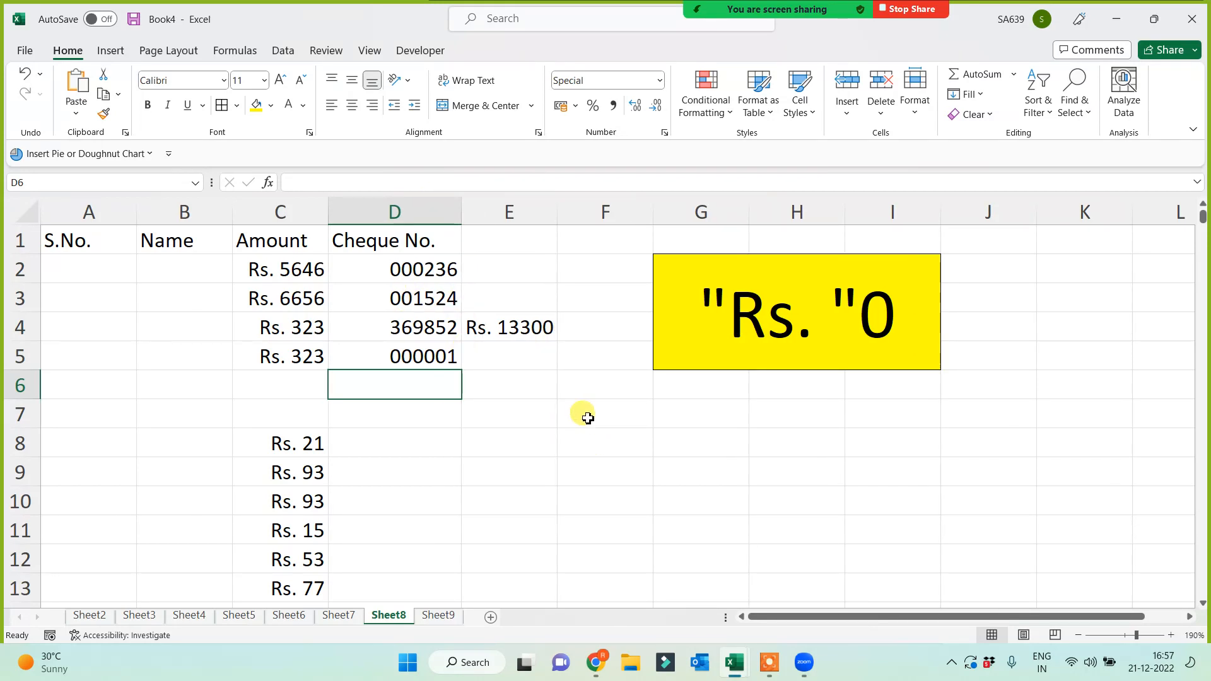
Check the participant list of the running Zoom meeting, minimise it and return to the worksheet
mouse_move(770, 7)
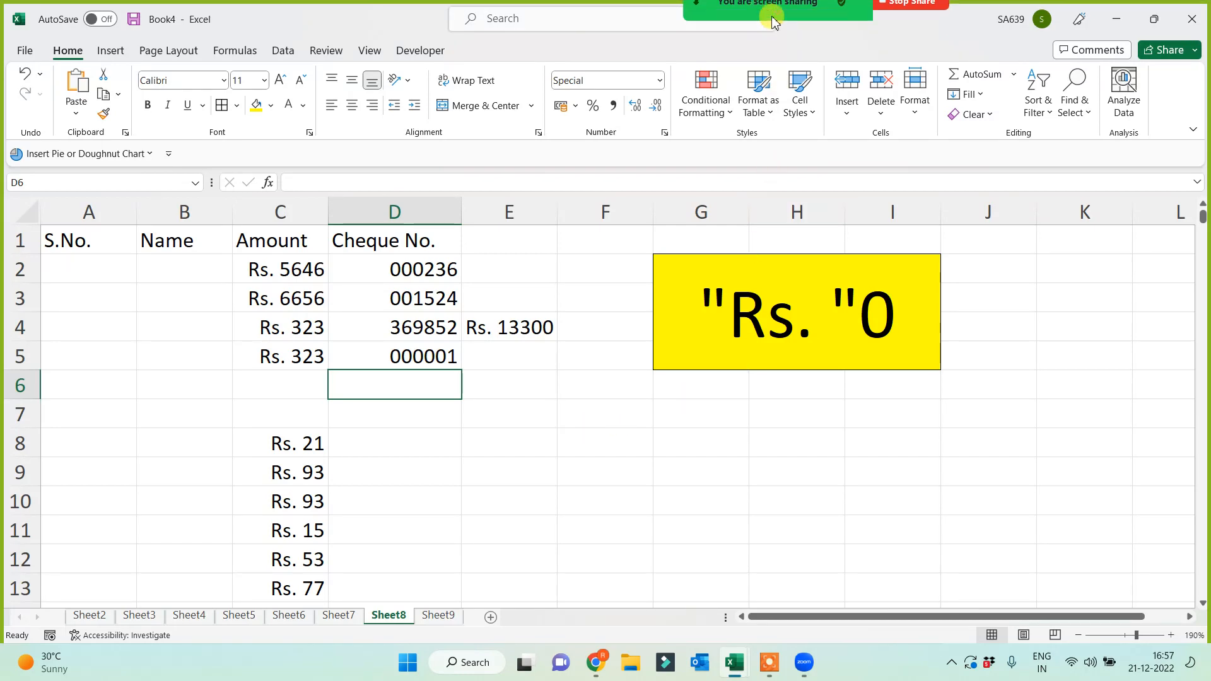
left_click(664, 22)
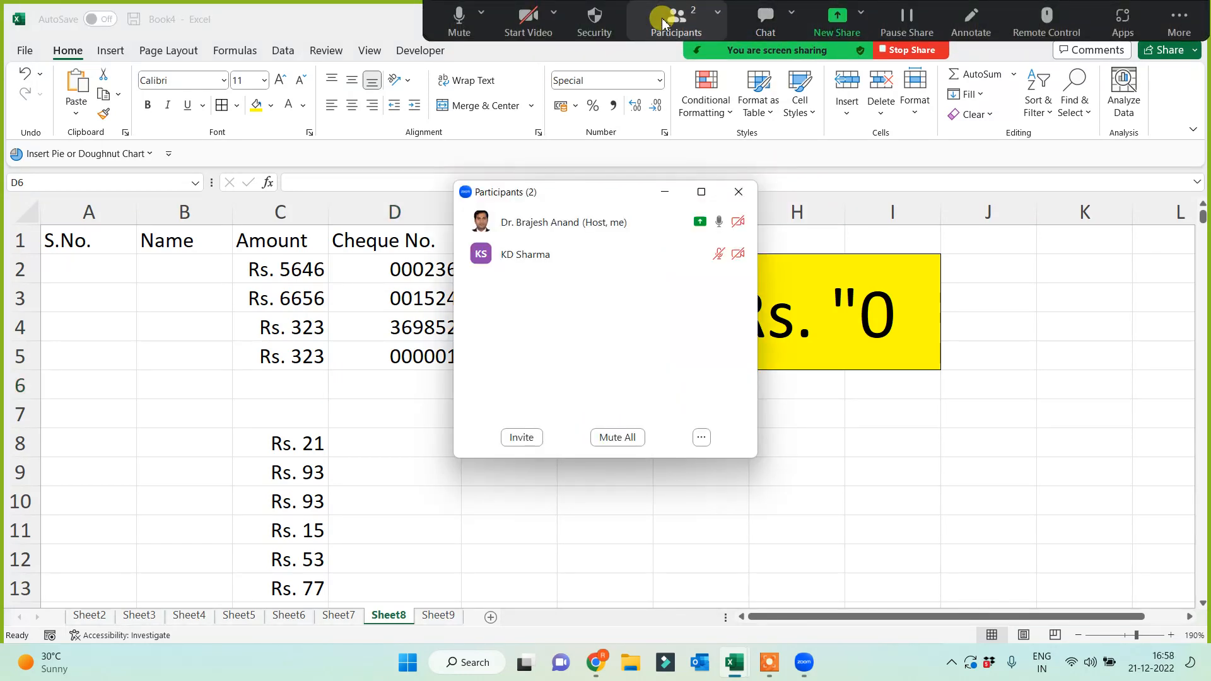
left_click(665, 195)
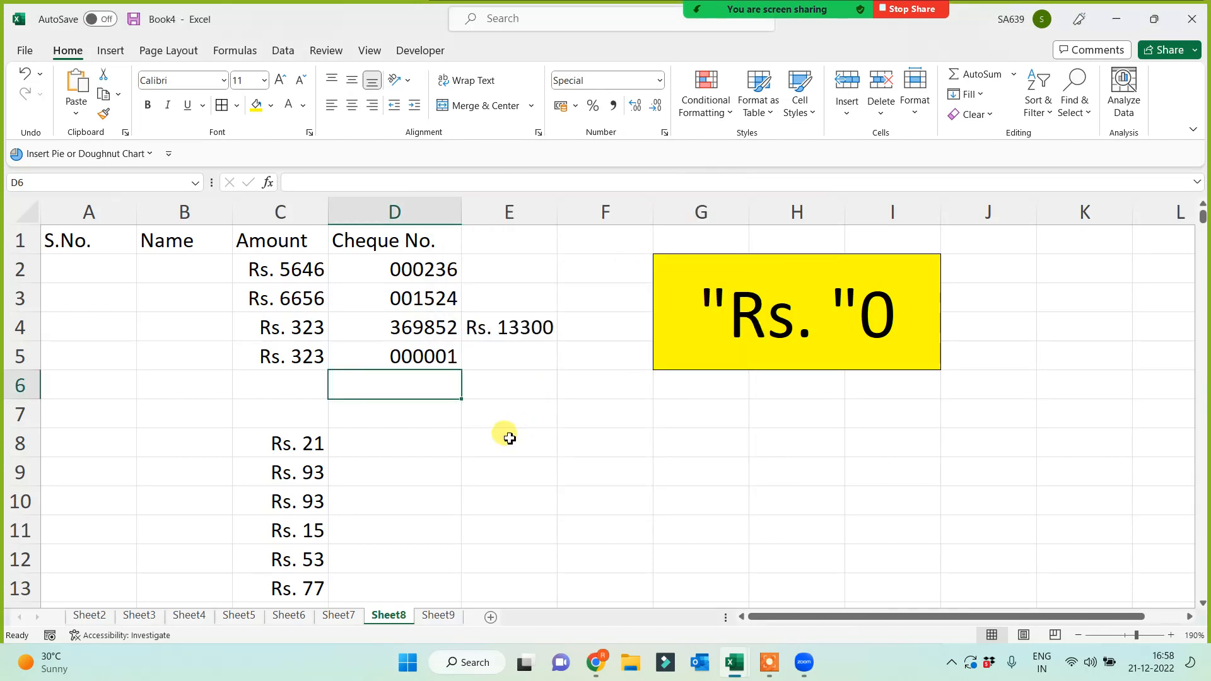
left_click(711, 495)
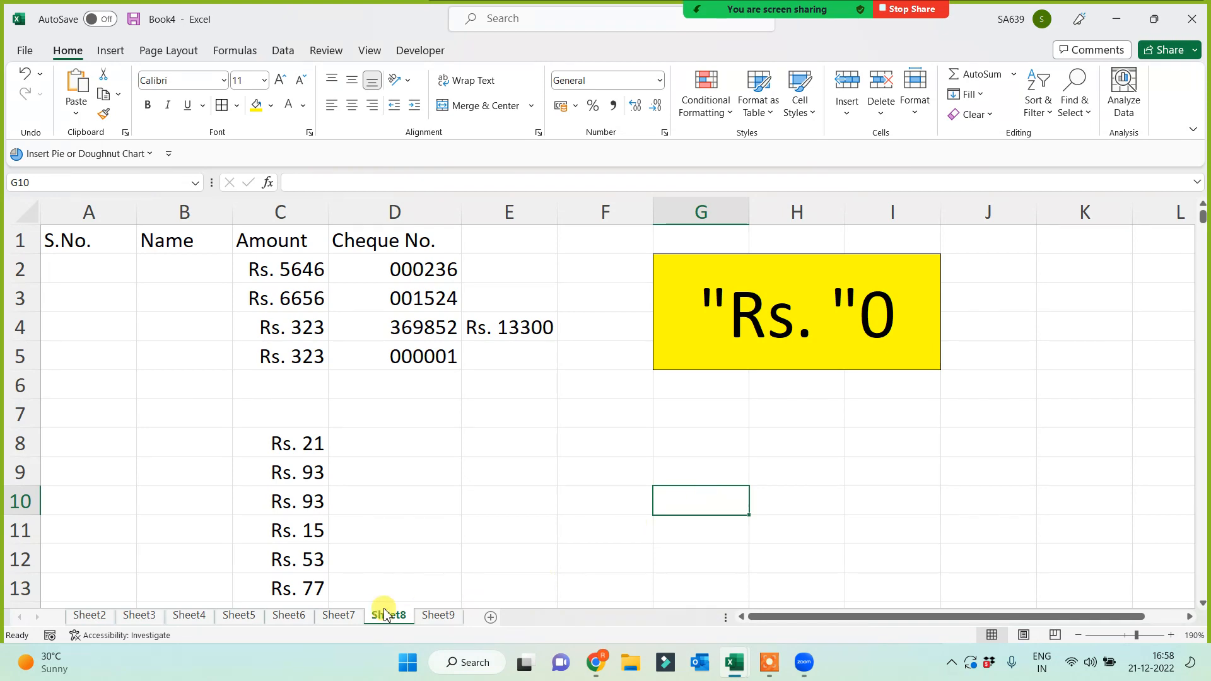
Look through the workbook's worksheets from Sheet7 back to Sheet2 and forward again to Sheet9
left_click(340, 617)
left_click(285, 616)
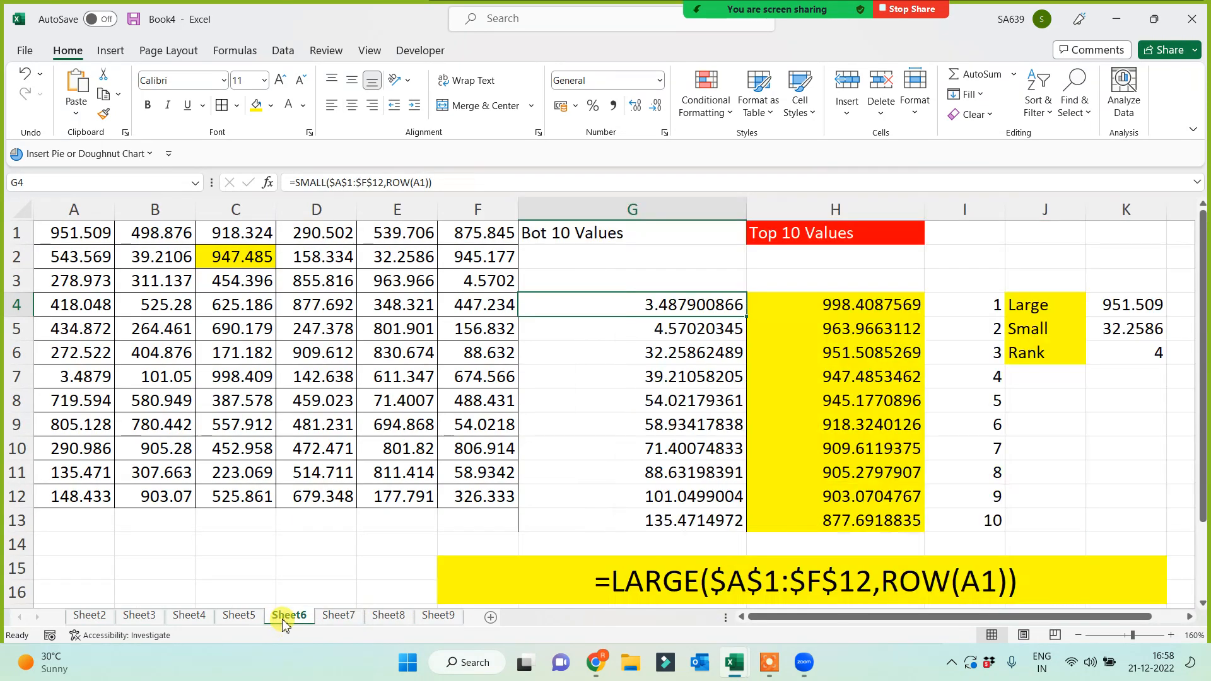
left_click(238, 617)
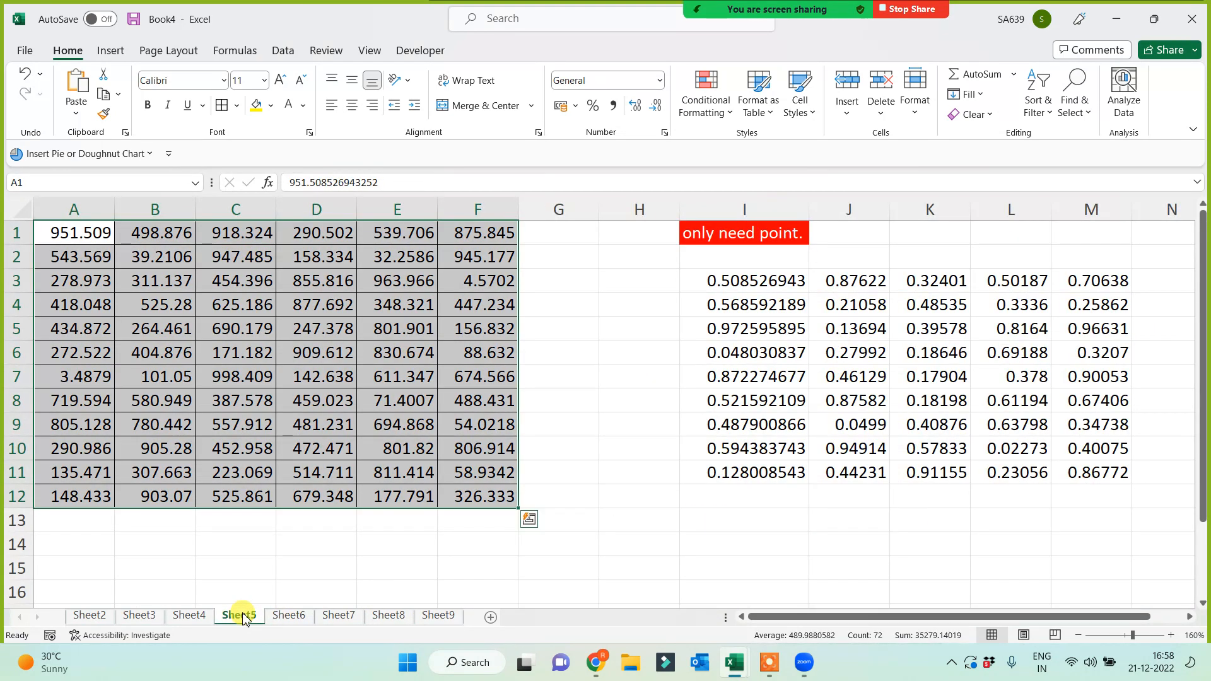
left_click(189, 617)
left_click(139, 616)
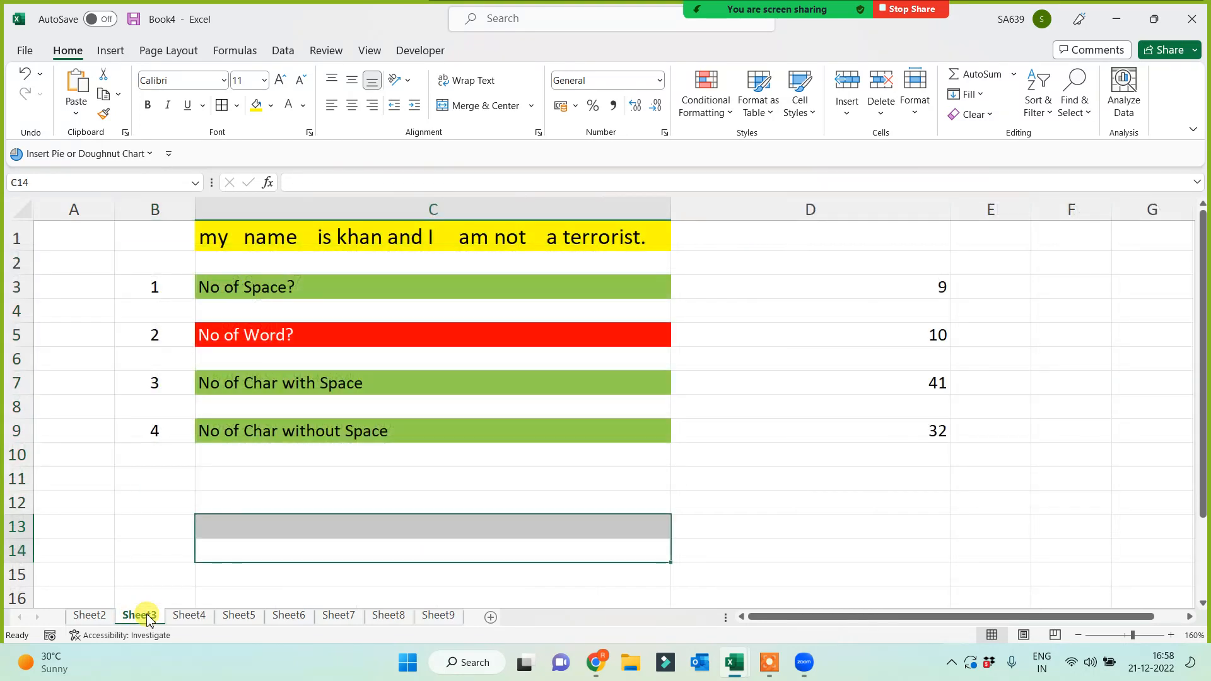
left_click(90, 616)
left_click(140, 617)
left_click(189, 617)
left_click(239, 616)
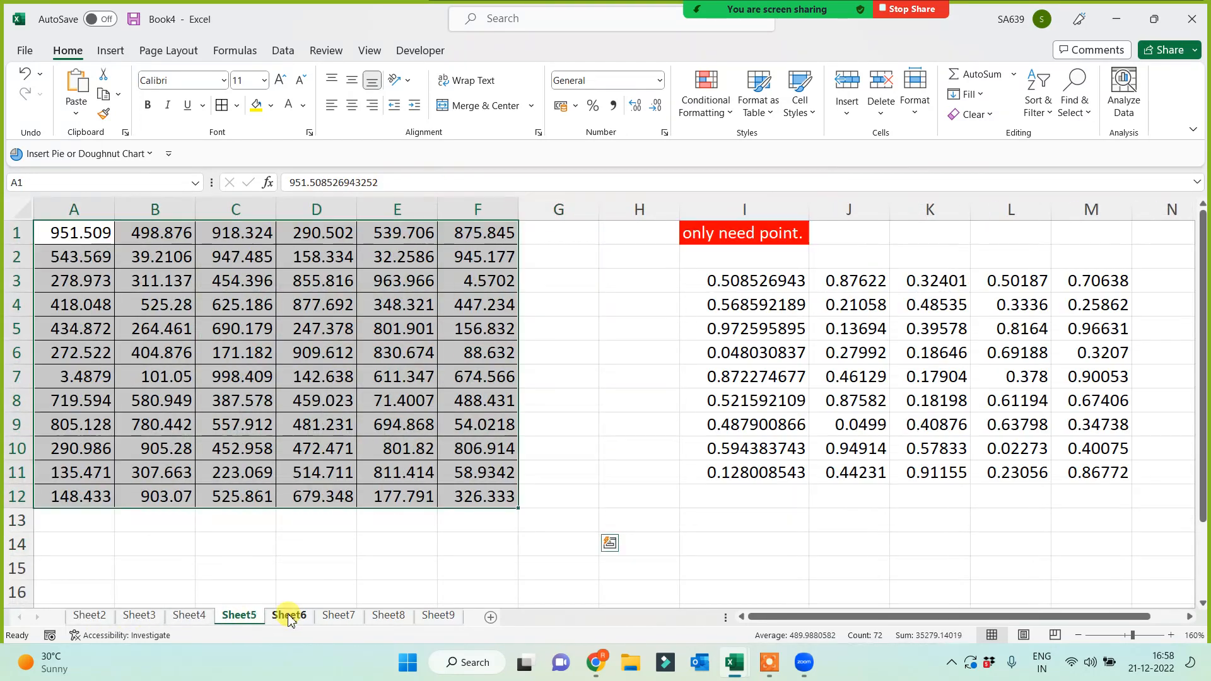
left_click(289, 617)
left_click(339, 616)
left_click(389, 616)
left_click(438, 617)
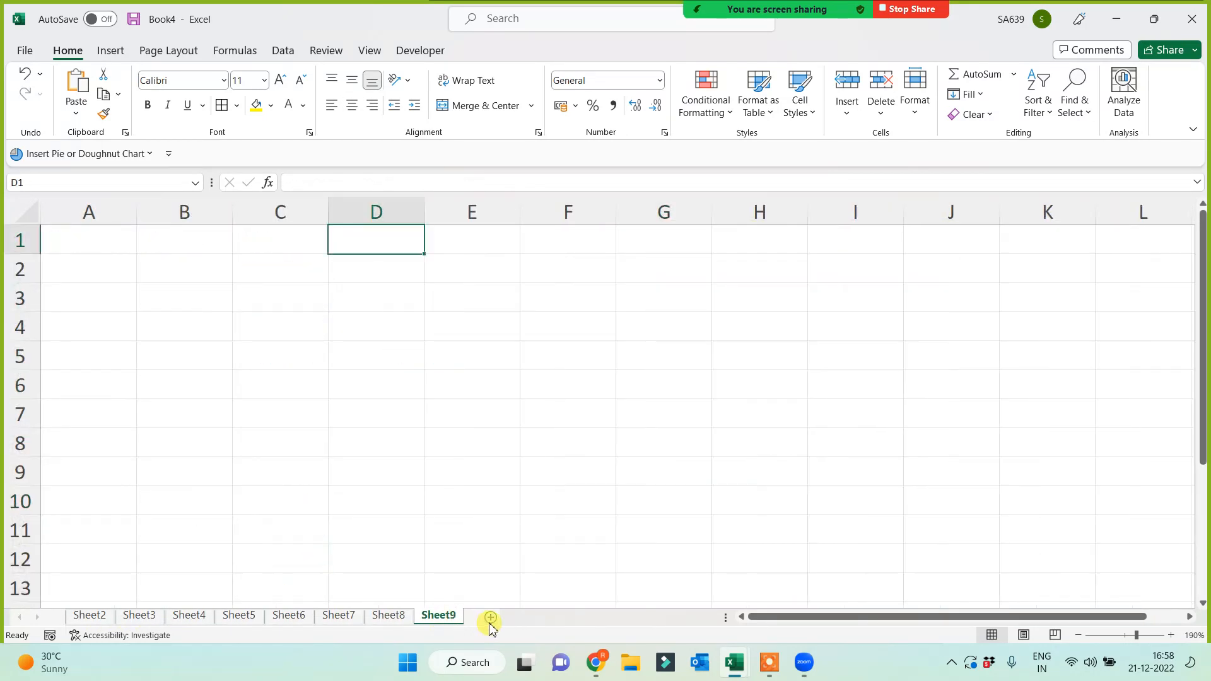
Add a new worksheet after Sheet9 and enter the headers S.No. in A1 and Name in B1
left_click(490, 617)
scroll(297, 464, "up", 6, "ctrl")
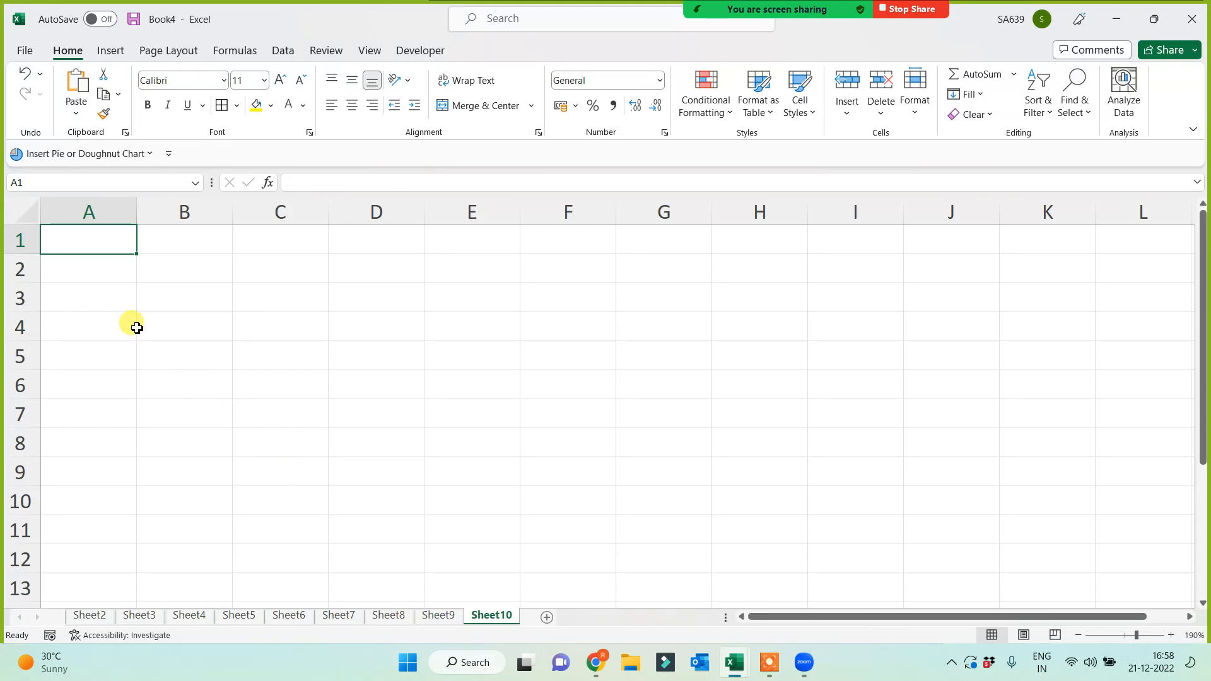
left_click(187, 233)
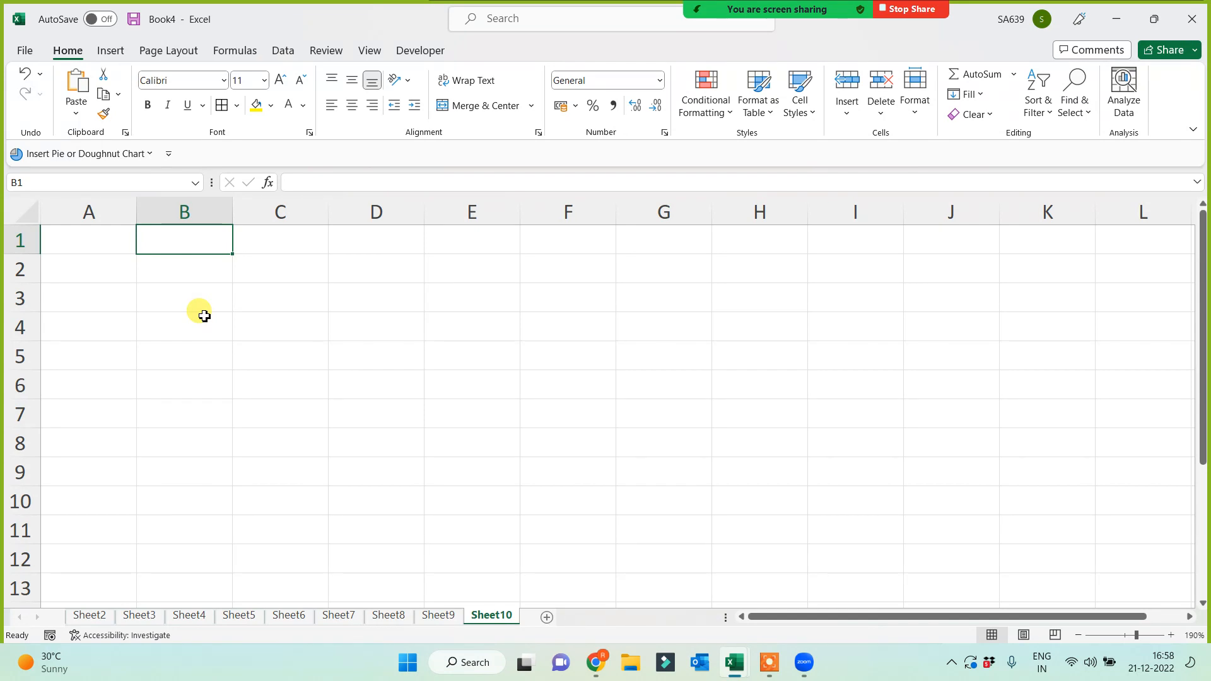
left_click(68, 234)
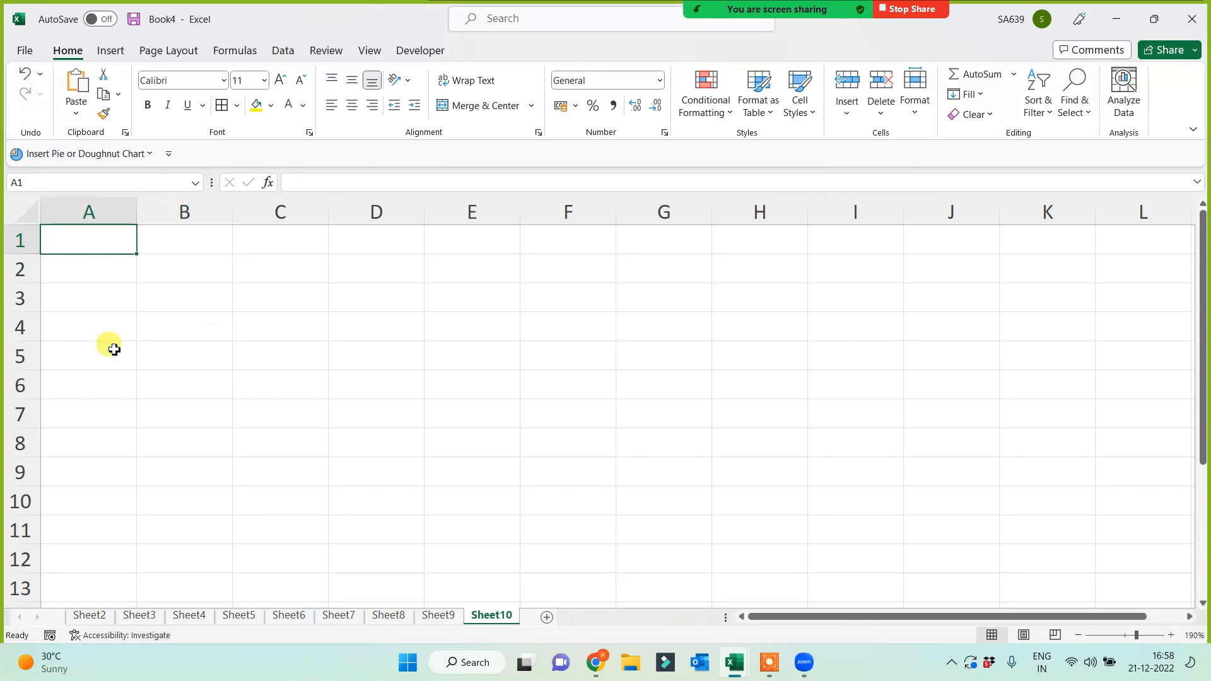
type("S.No.")
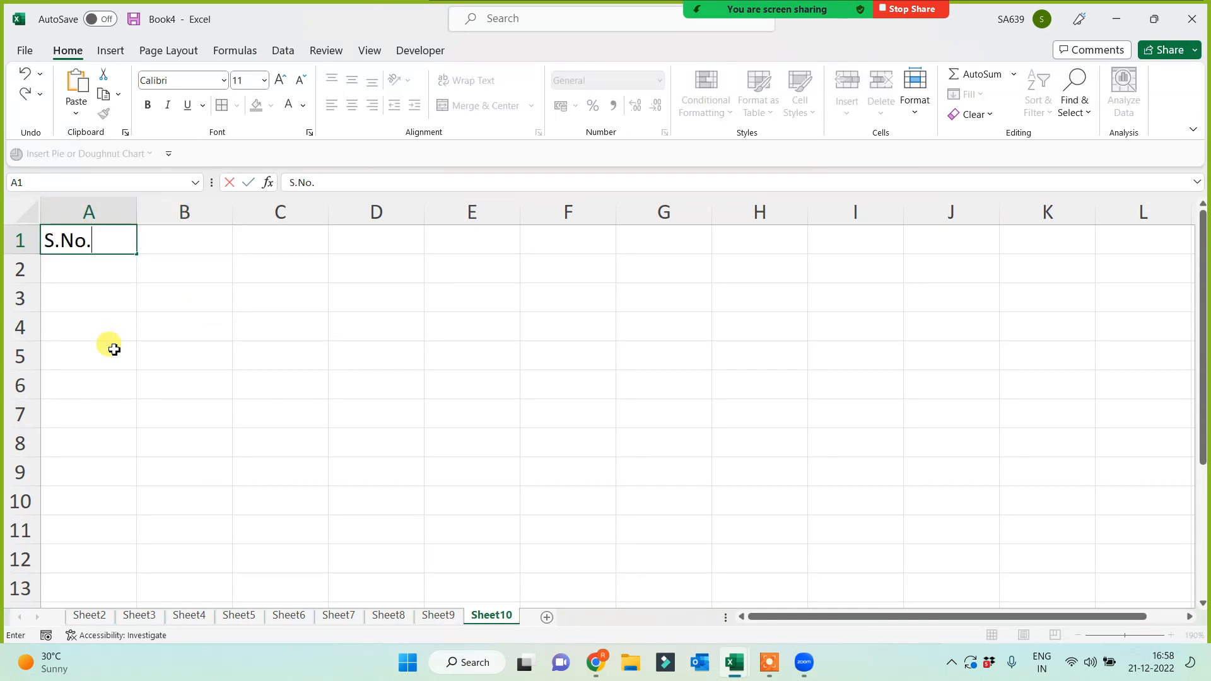
key("Tab")
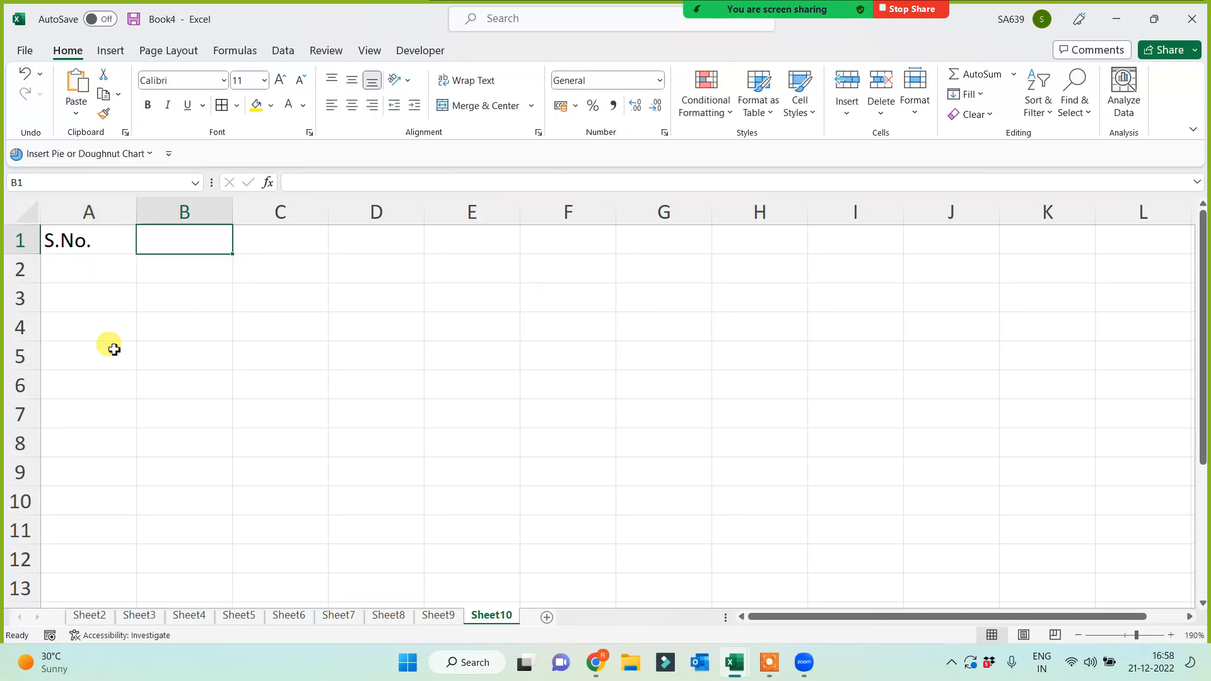
type("Name")
key("Return")
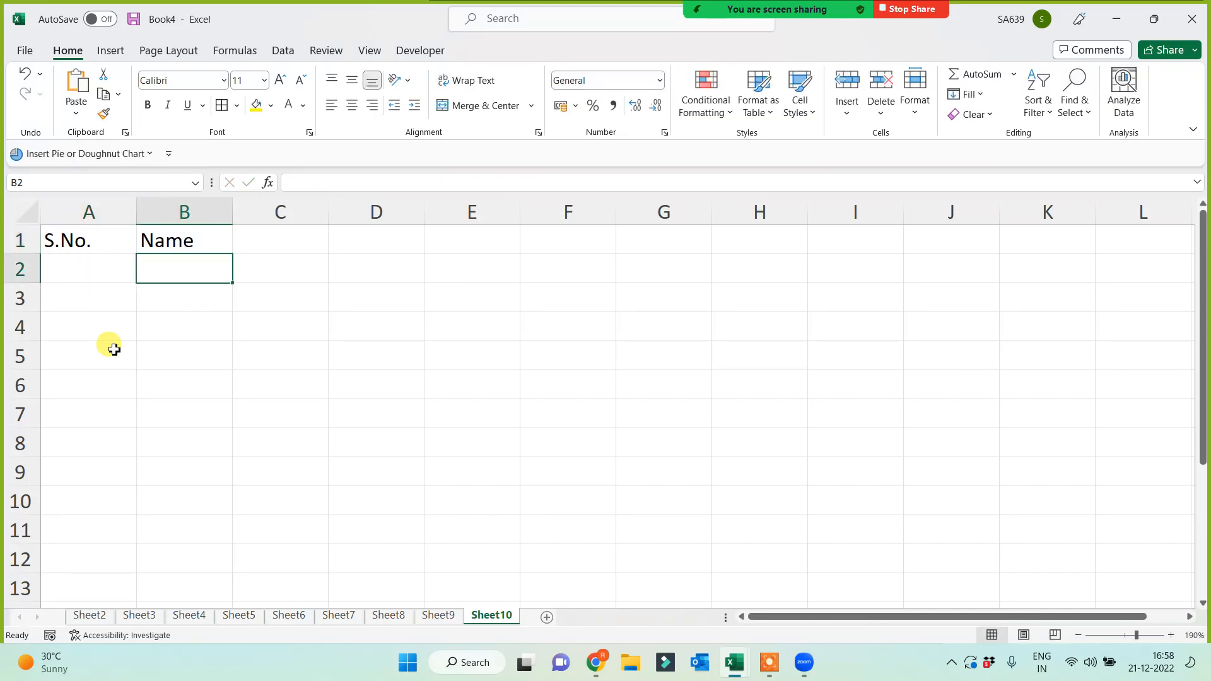
Enter the first person's name in cell B2 and the serial number 1 in cell A2
type("Brajesh")
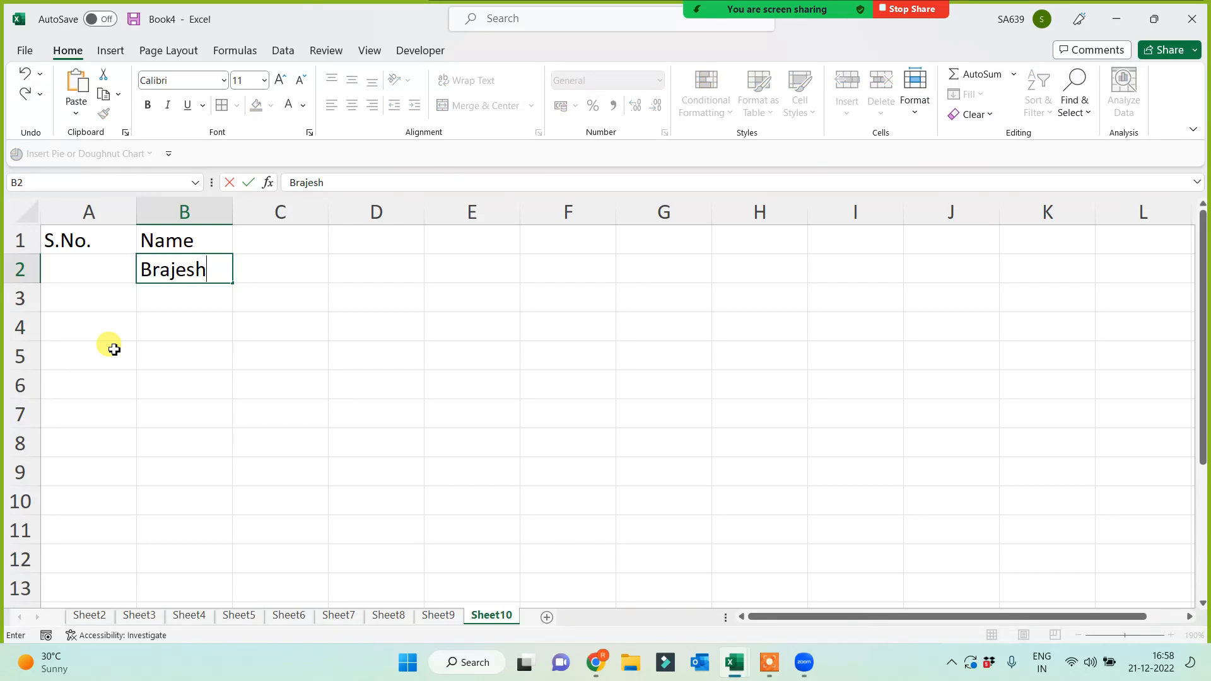
key("shift+Tab")
type("1")
key("Return")
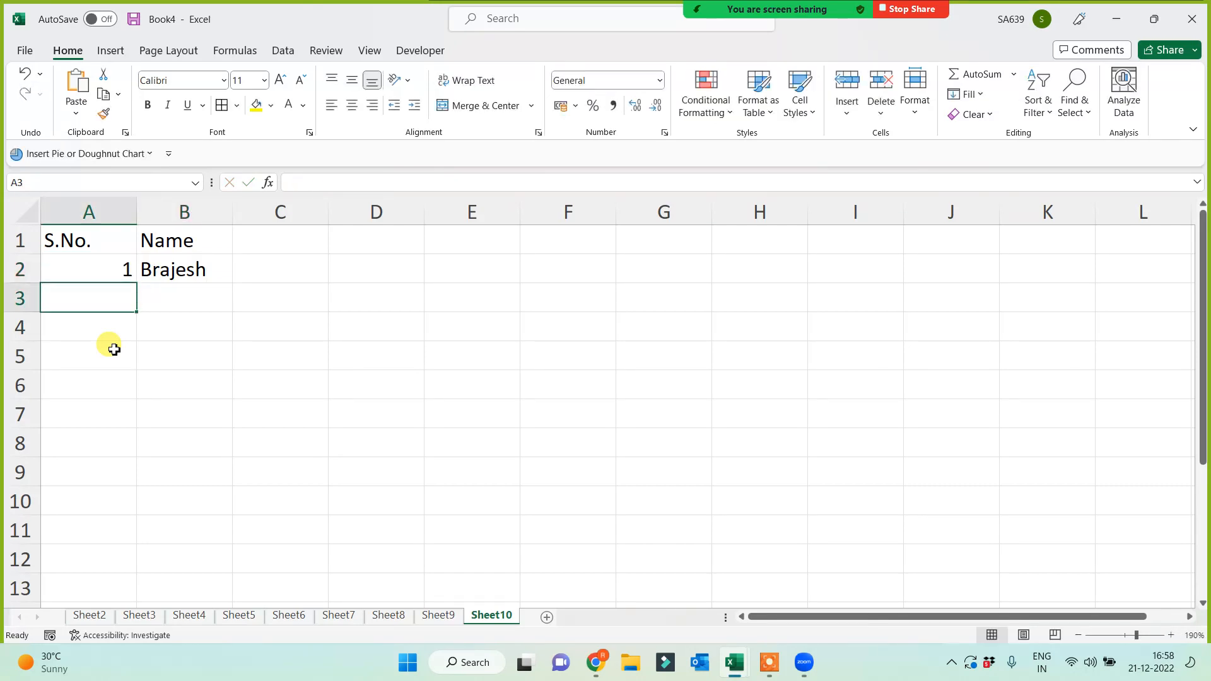
Enter the second person's first name in cell B3 under the Name header
key("Tab")
type("Bra")
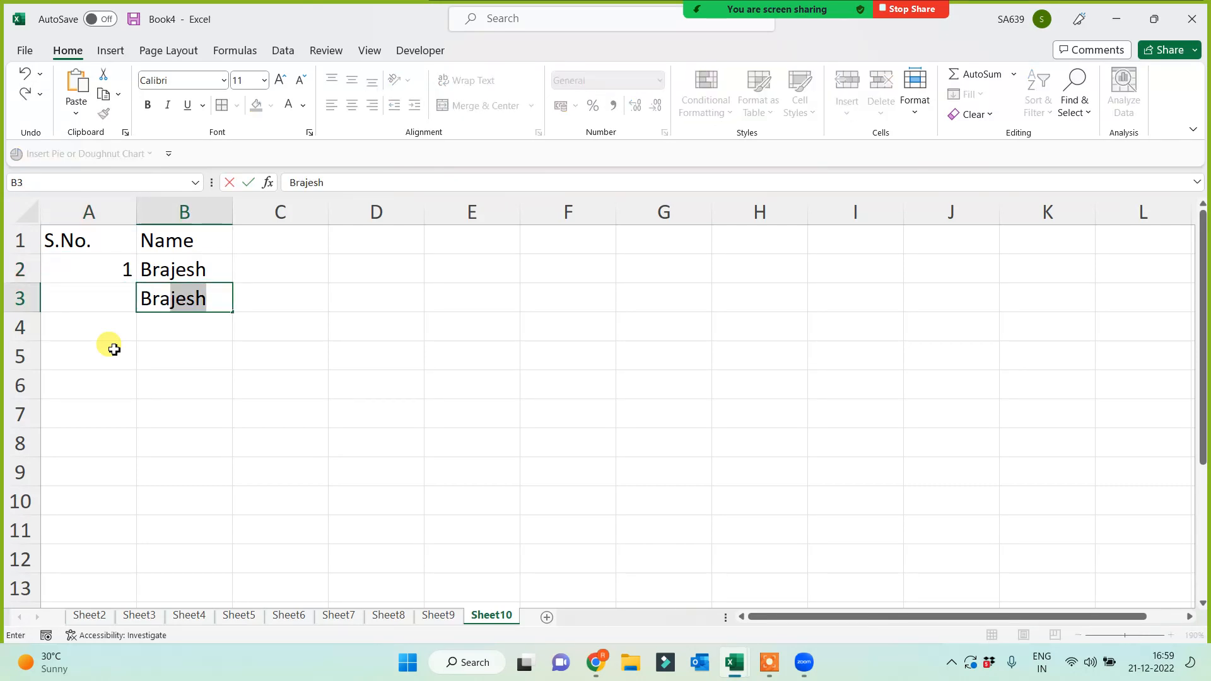
key("BackSpace")
key("BackSpace")
key("BackSpace")
key("BackSpace")
type("ARchana")
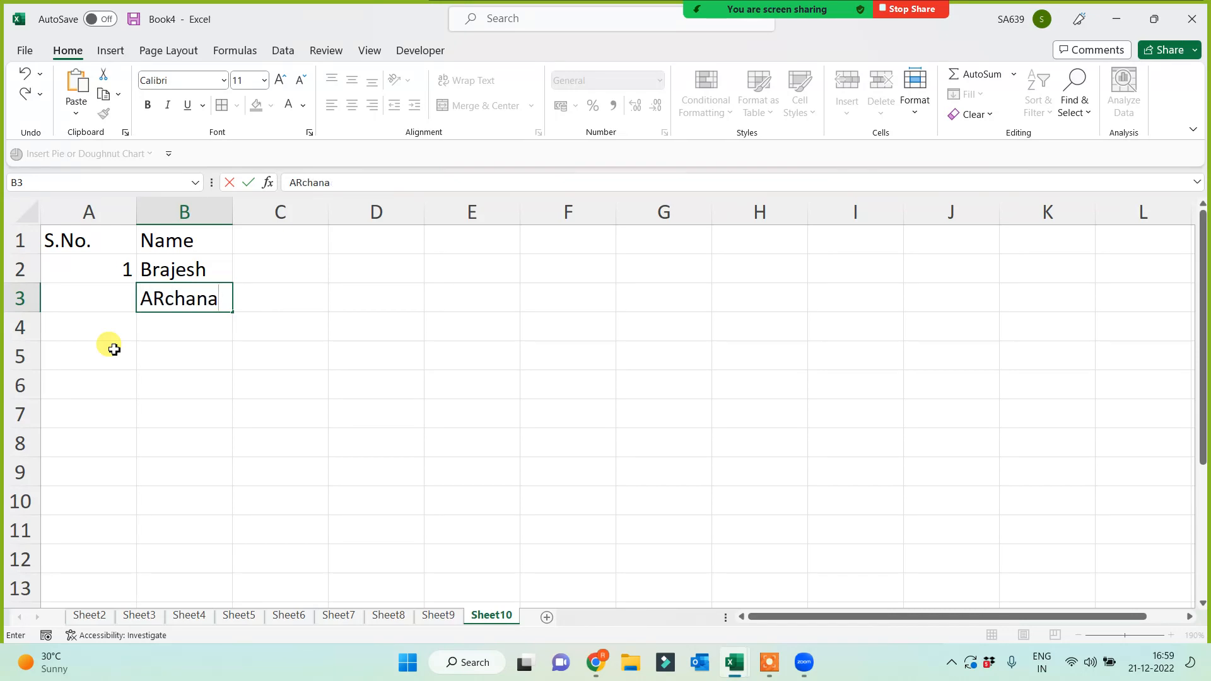
key("Return")
Enter the serial number 2 beside the second name in cell A3
key("Left")
key("Up")
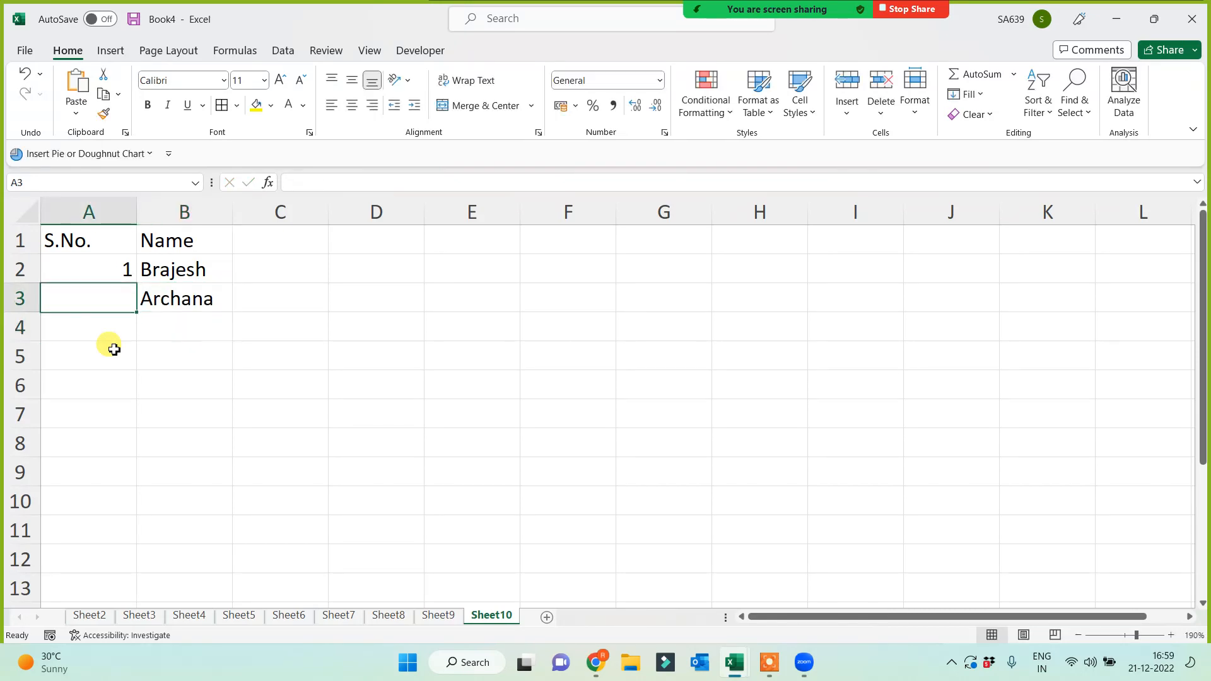
type("3")
key("Return")
key("Right")
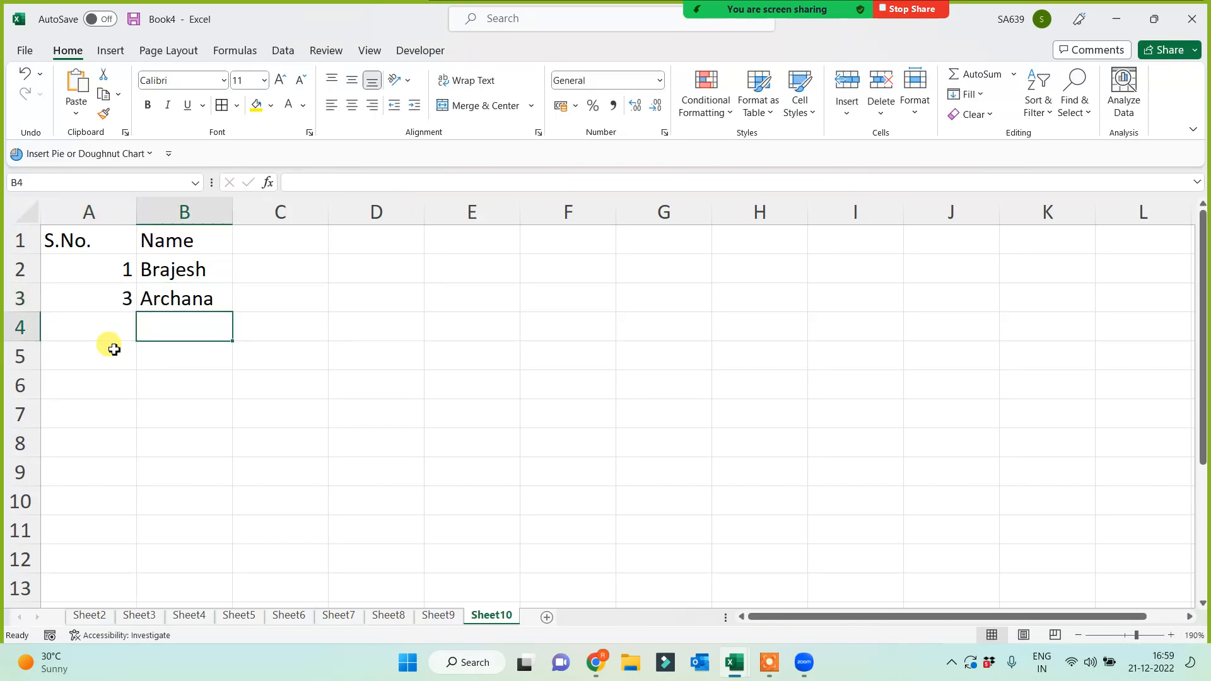
key("Left")
key("Up")
type("2")
key("Return")
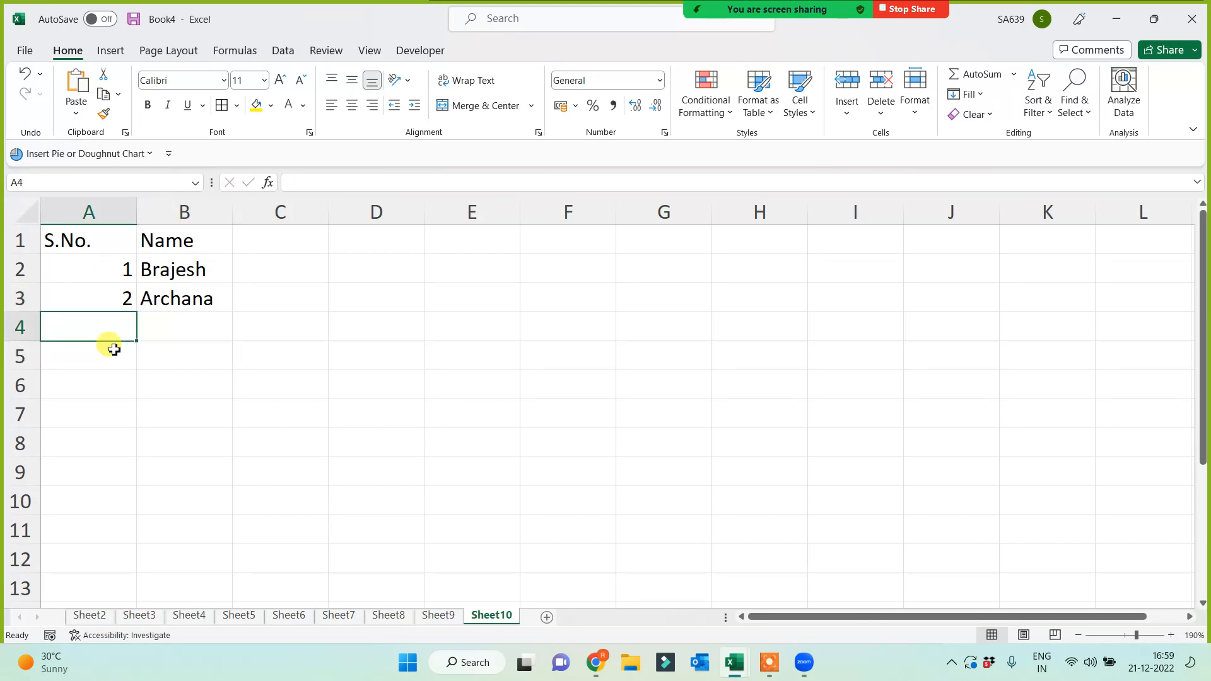
Clear the manually entered serial numbers from cells A2 to A5 of the S.No. column
left_click(172, 263)
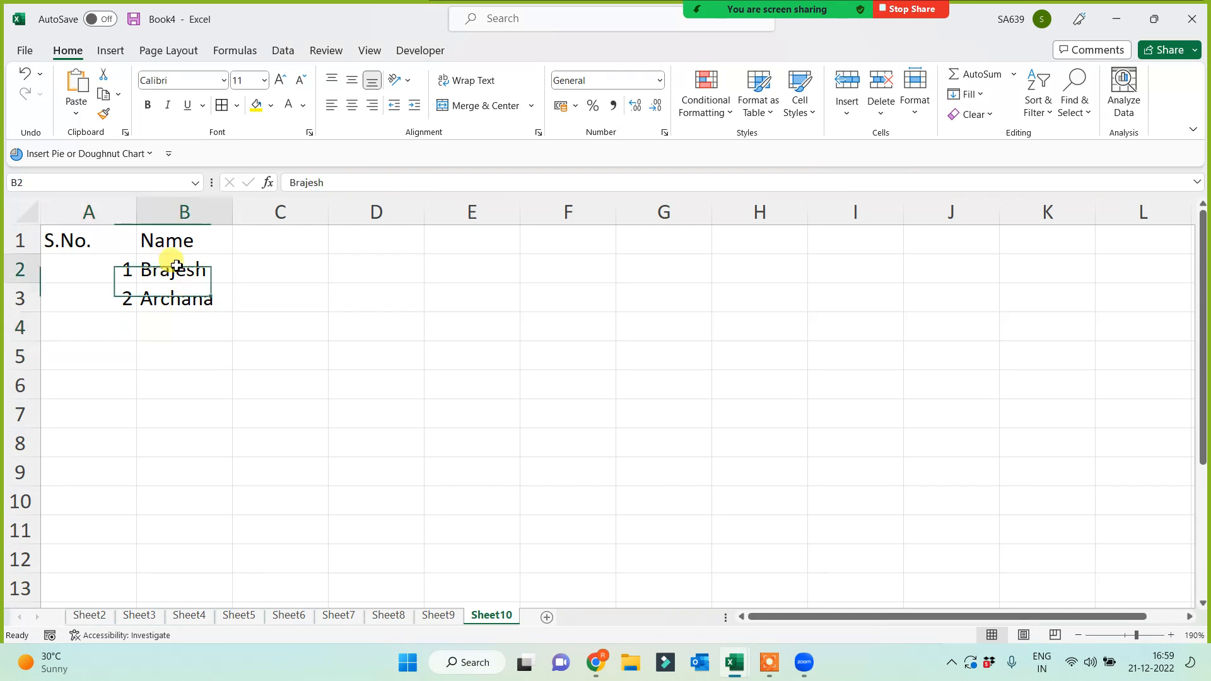
left_click(111, 265)
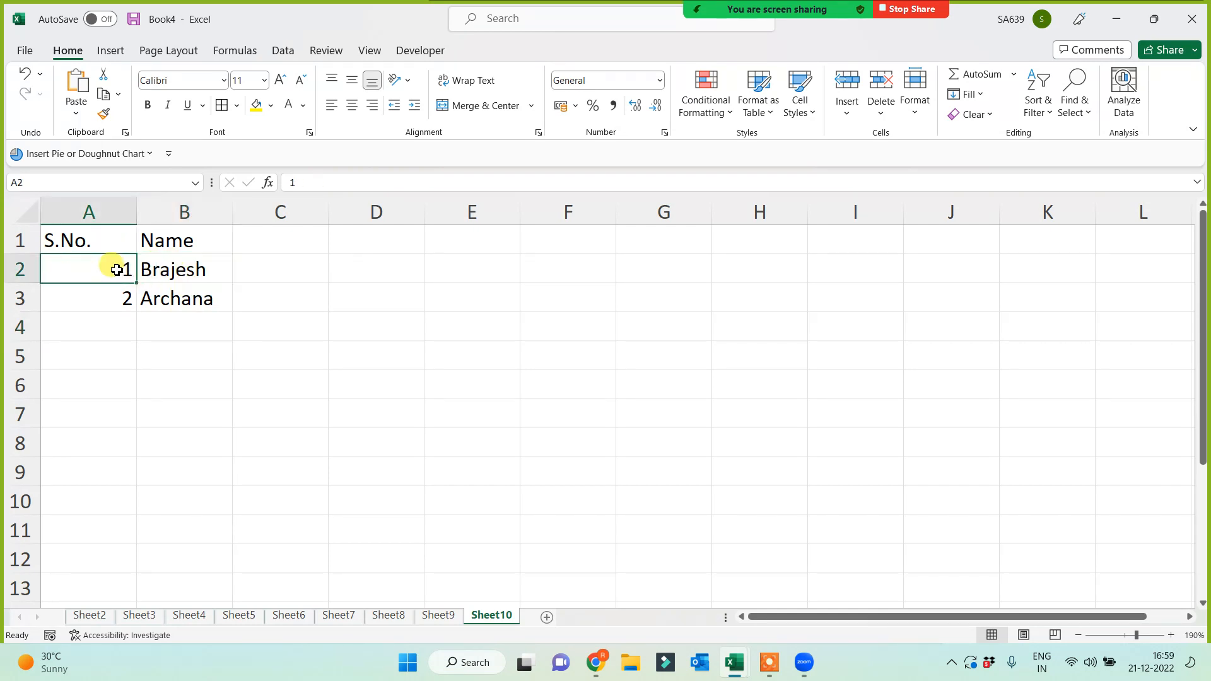
left_click_drag(103, 263, 101, 368)
key("Delete")
key("End")
left_click(111, 269)
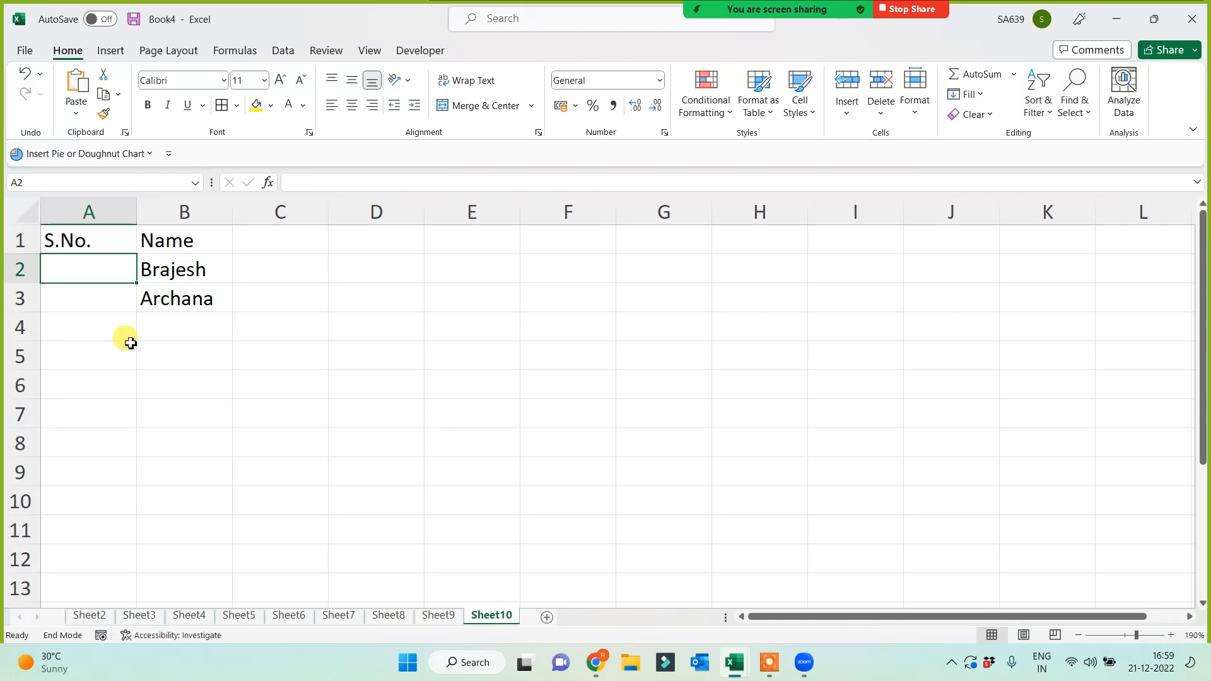
scroll(274, 415, "up", 3)
scroll(312, 388, "up", 1)
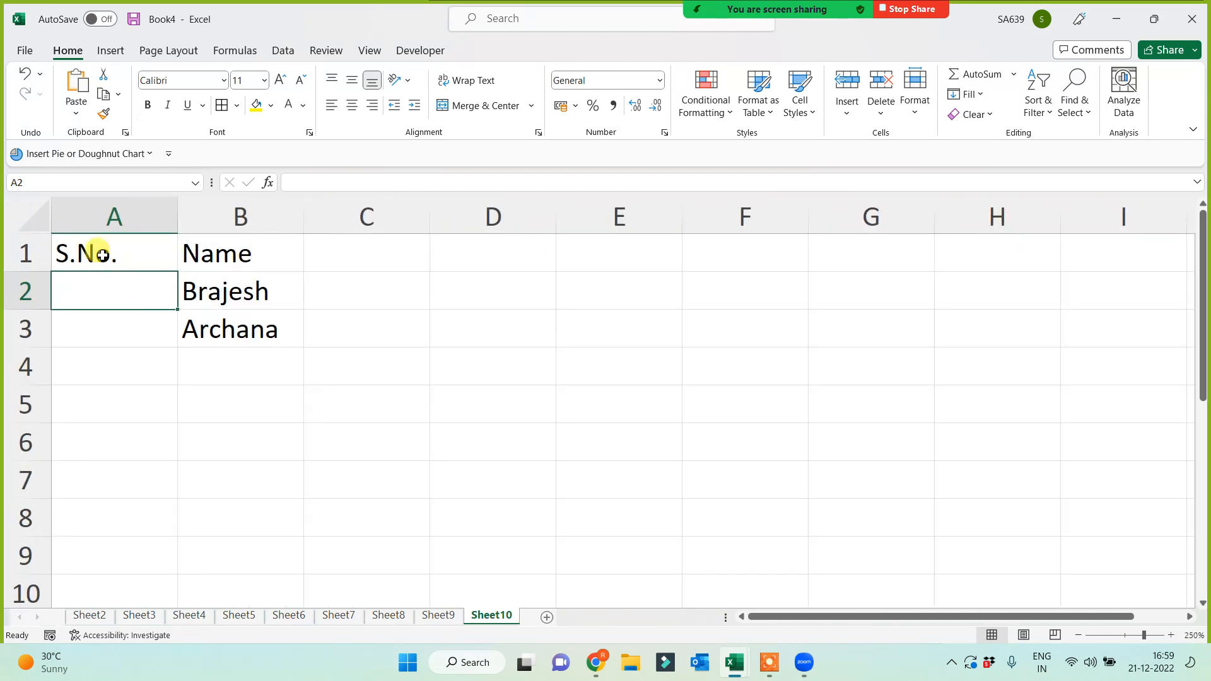
type("=")
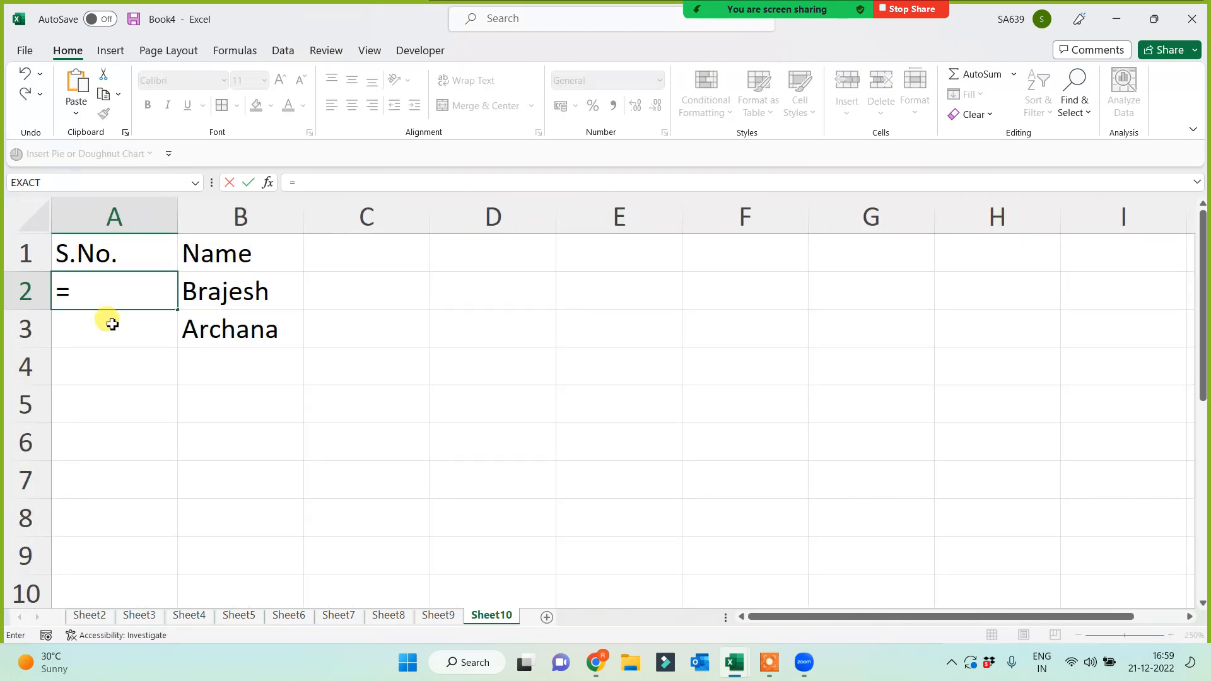
type("seq")
key("Tab")
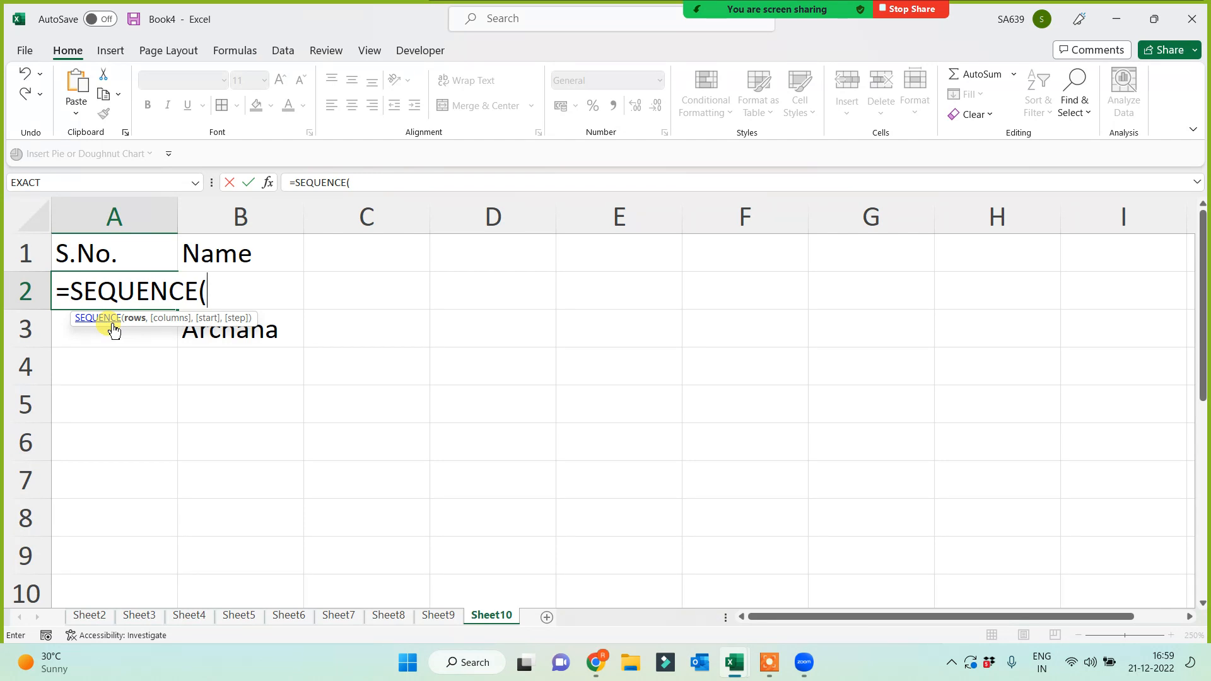
key("Escape")
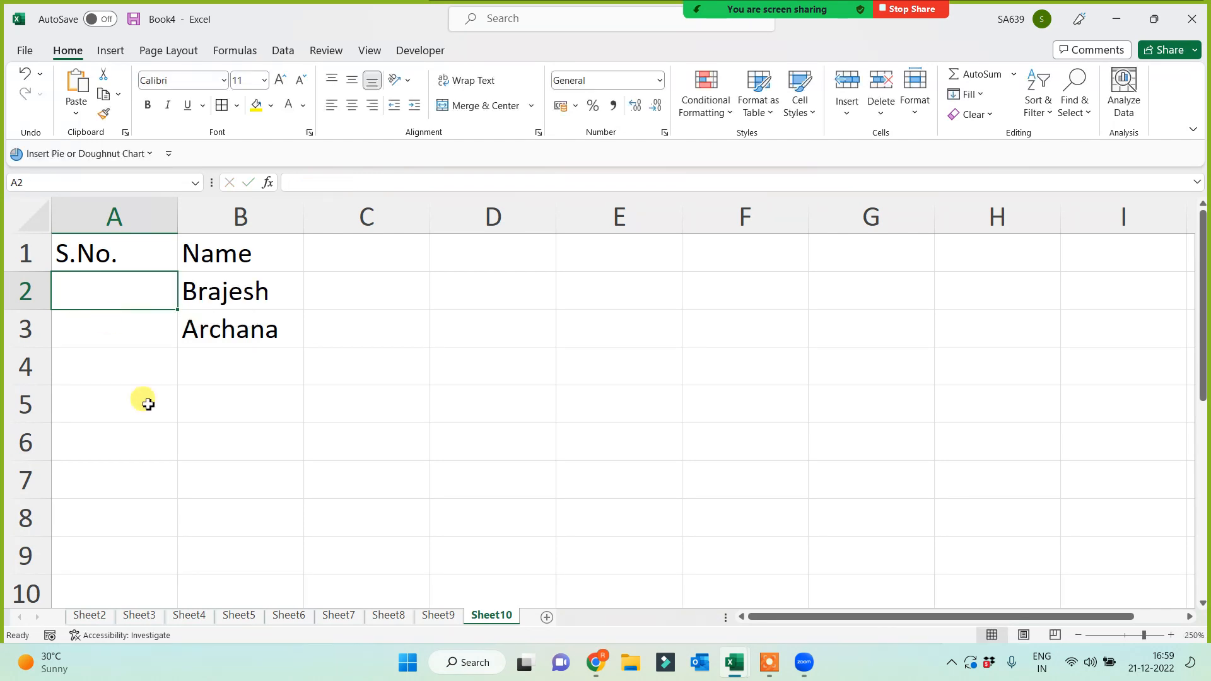
left_click(214, 378)
left_click(95, 383)
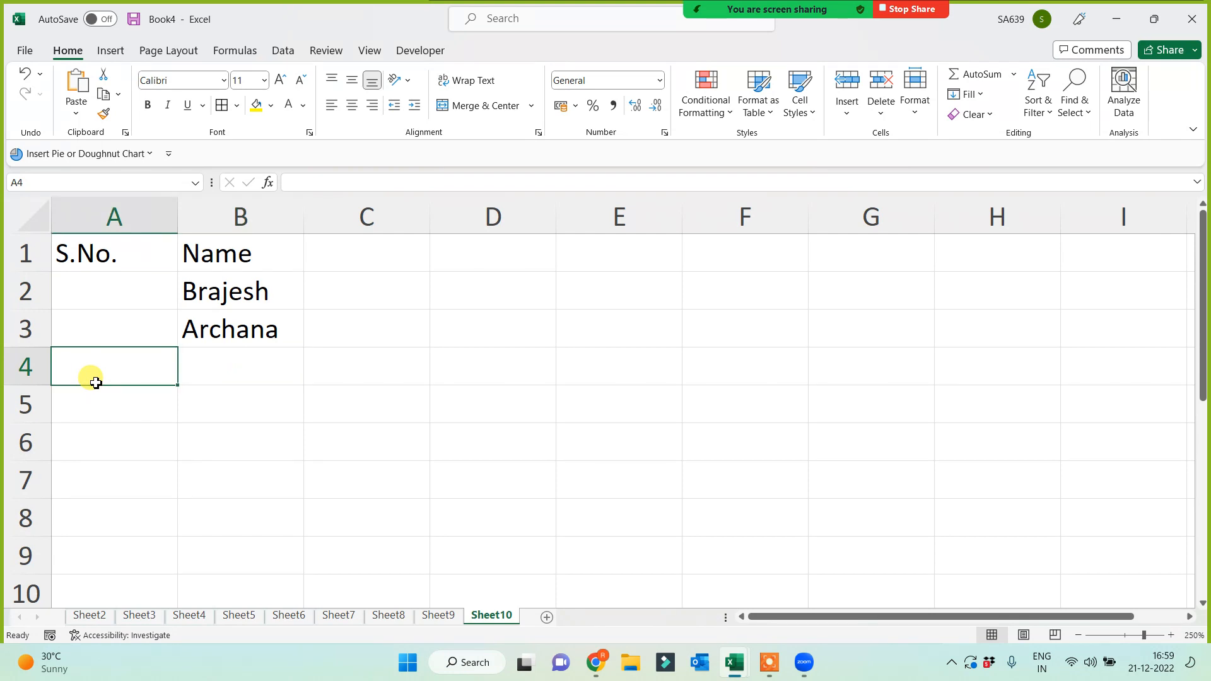
left_click(102, 304)
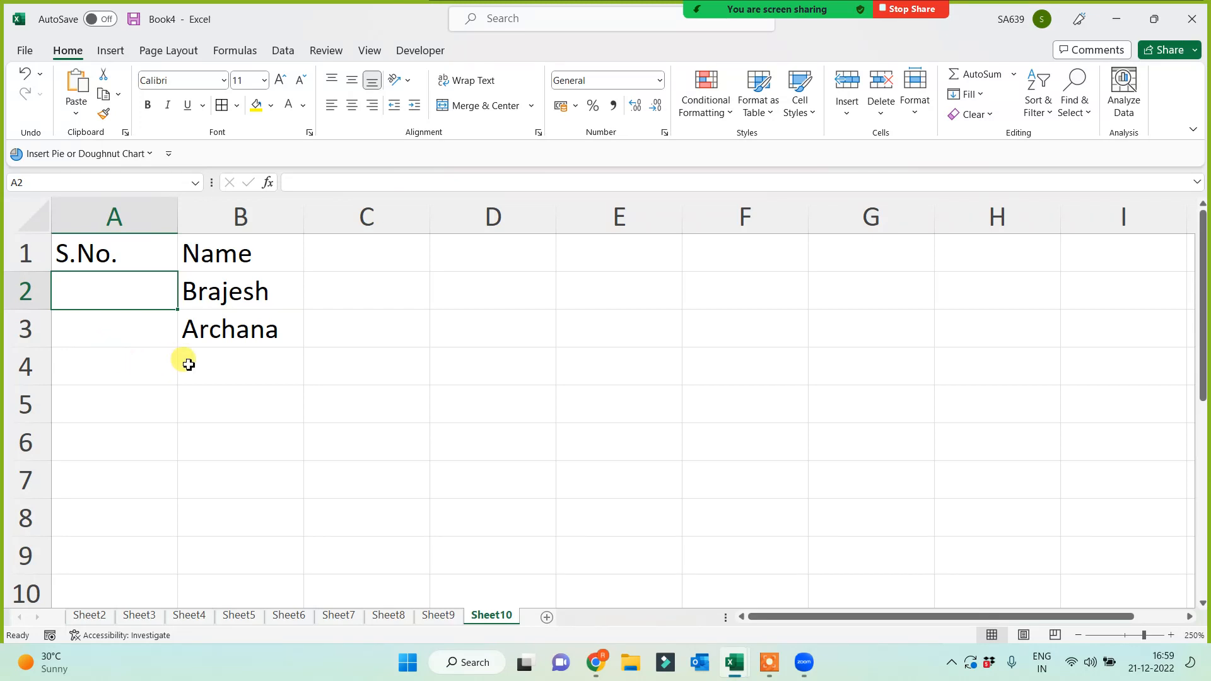
left_click(232, 372)
left_click(135, 299)
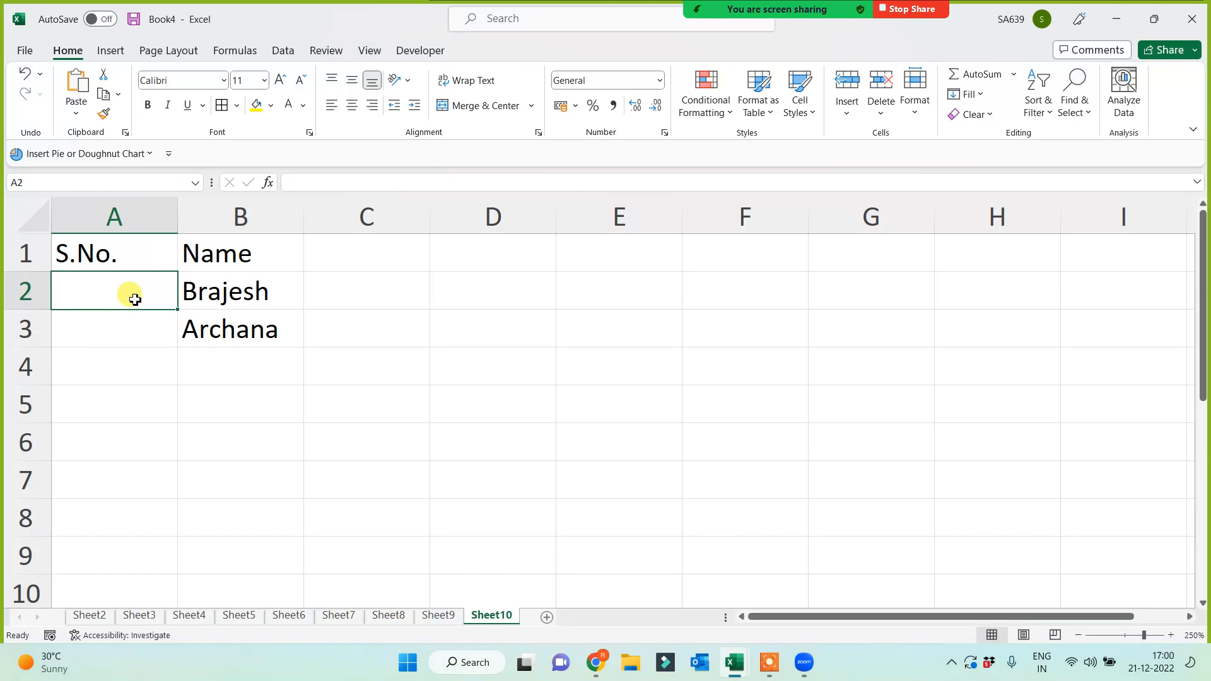
left_click(222, 300)
left_click(135, 298)
left_click(216, 327)
left_click(132, 327)
left_click(229, 371)
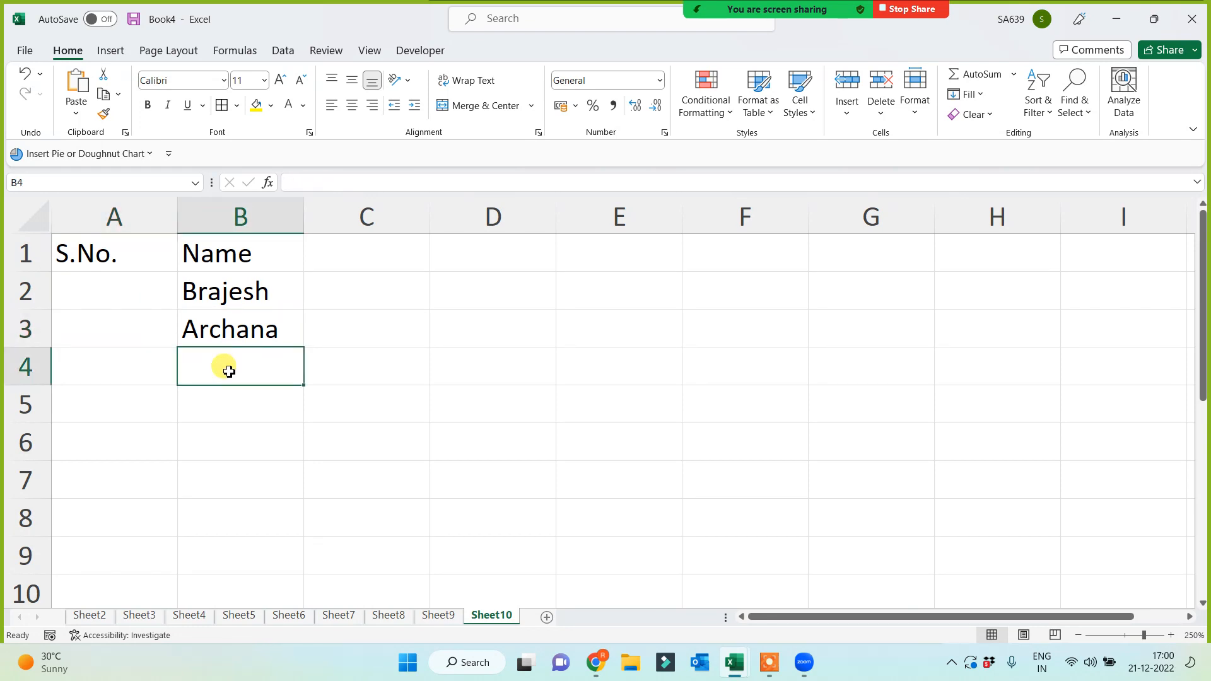
left_click(129, 366)
left_click(230, 404)
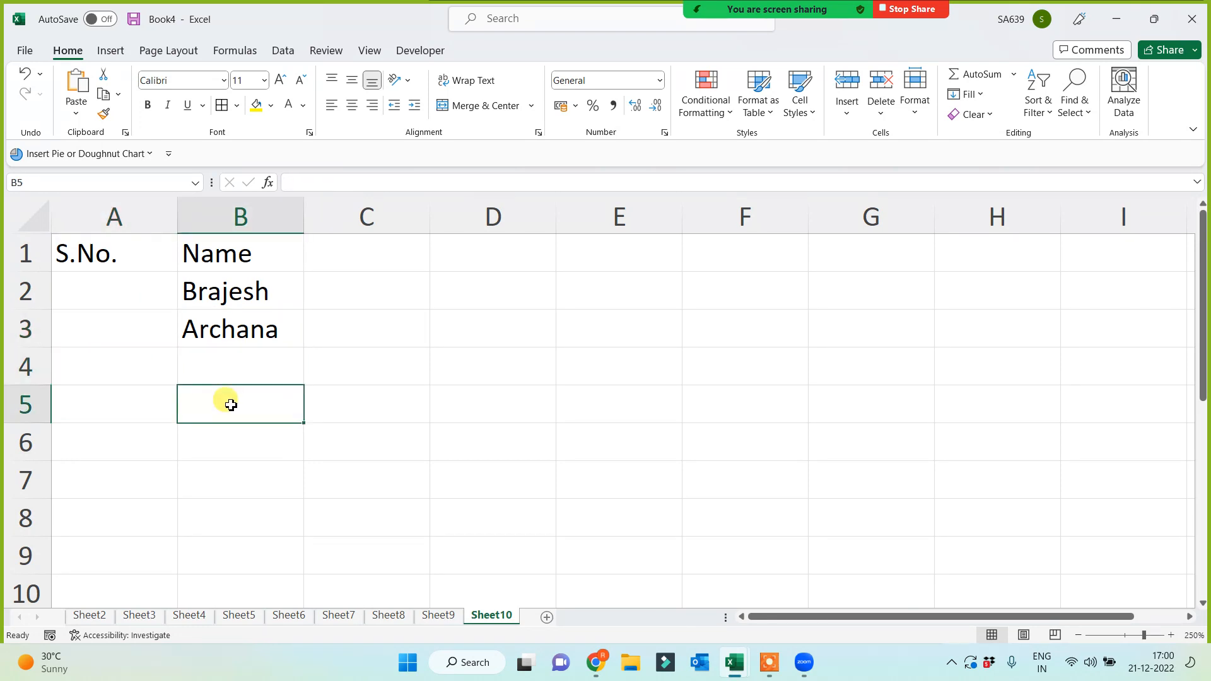
left_click(100, 409)
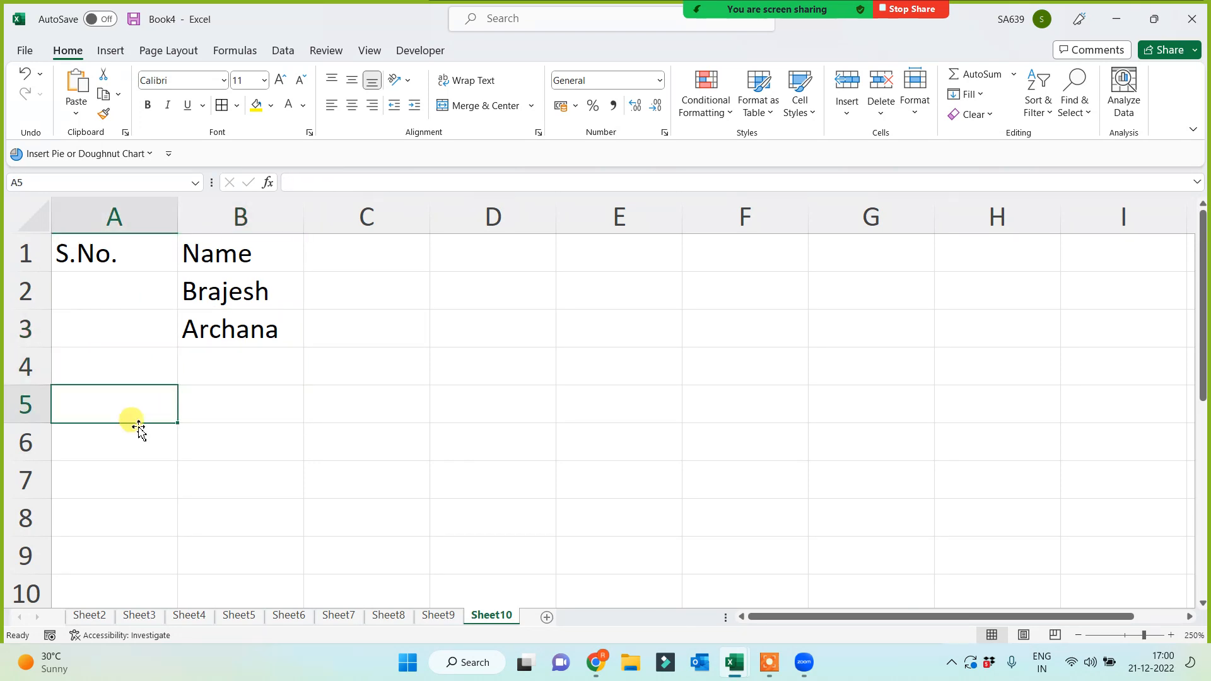
Enter =SEQUENCE(2,1,1,1) in cell A2 to generate the serial numbers for the two listed names
left_click(108, 288)
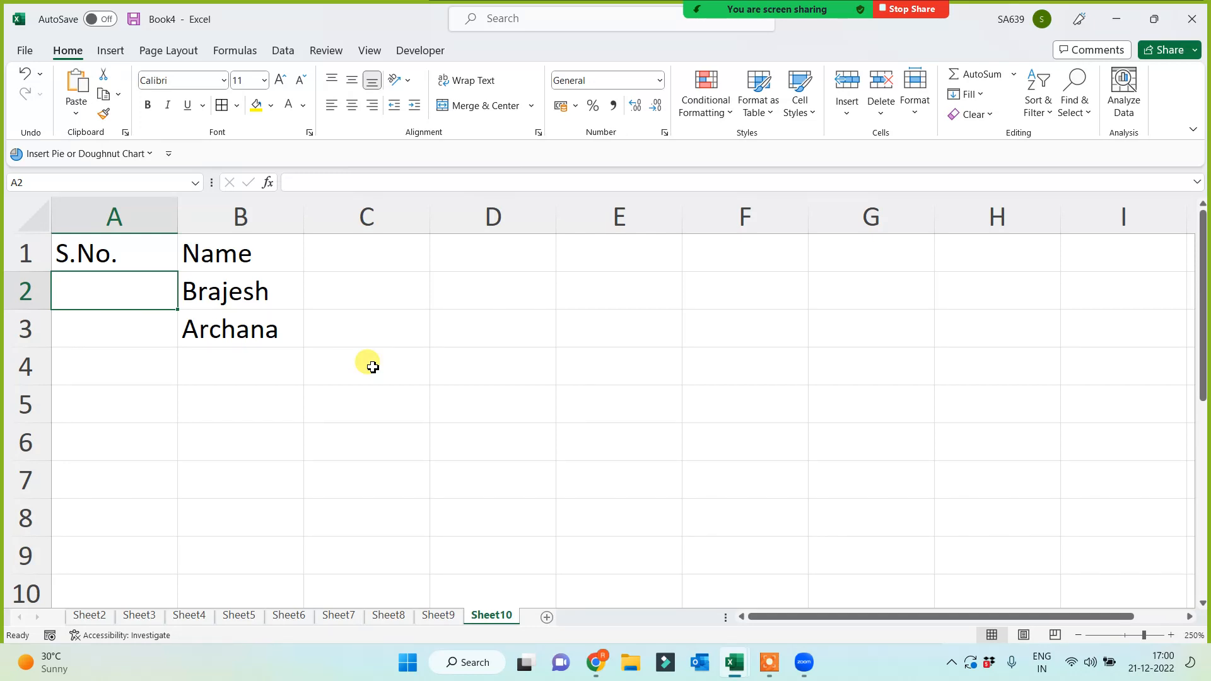
type("=")
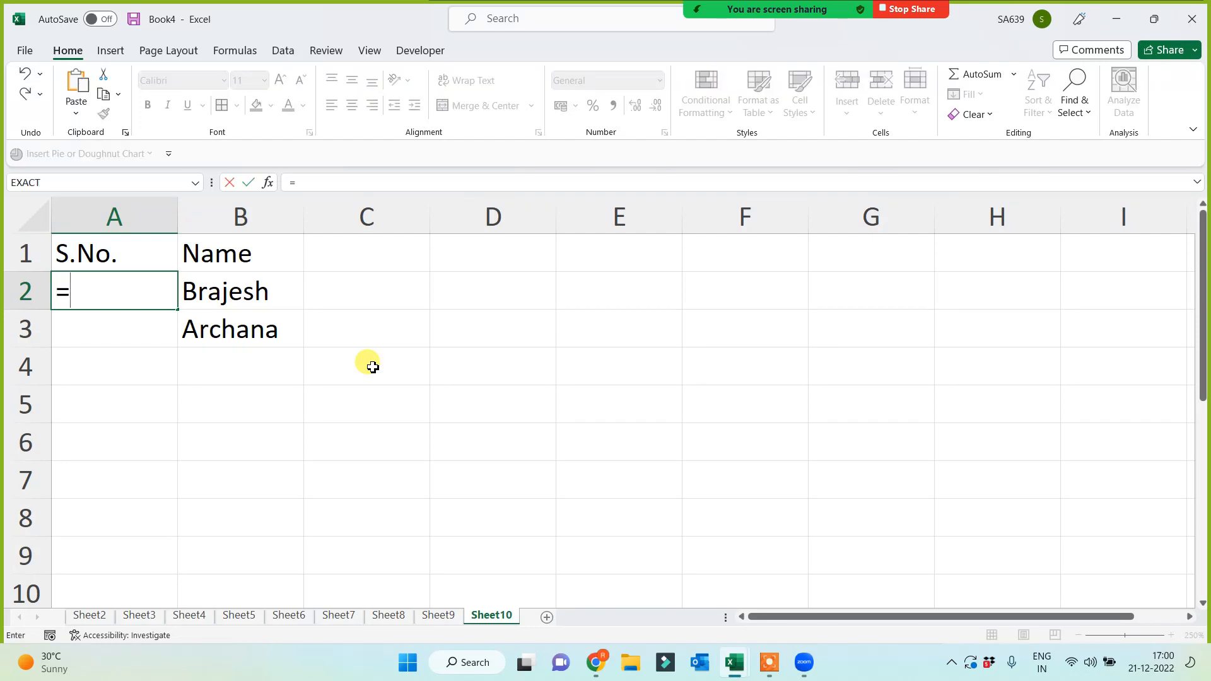
type("seq")
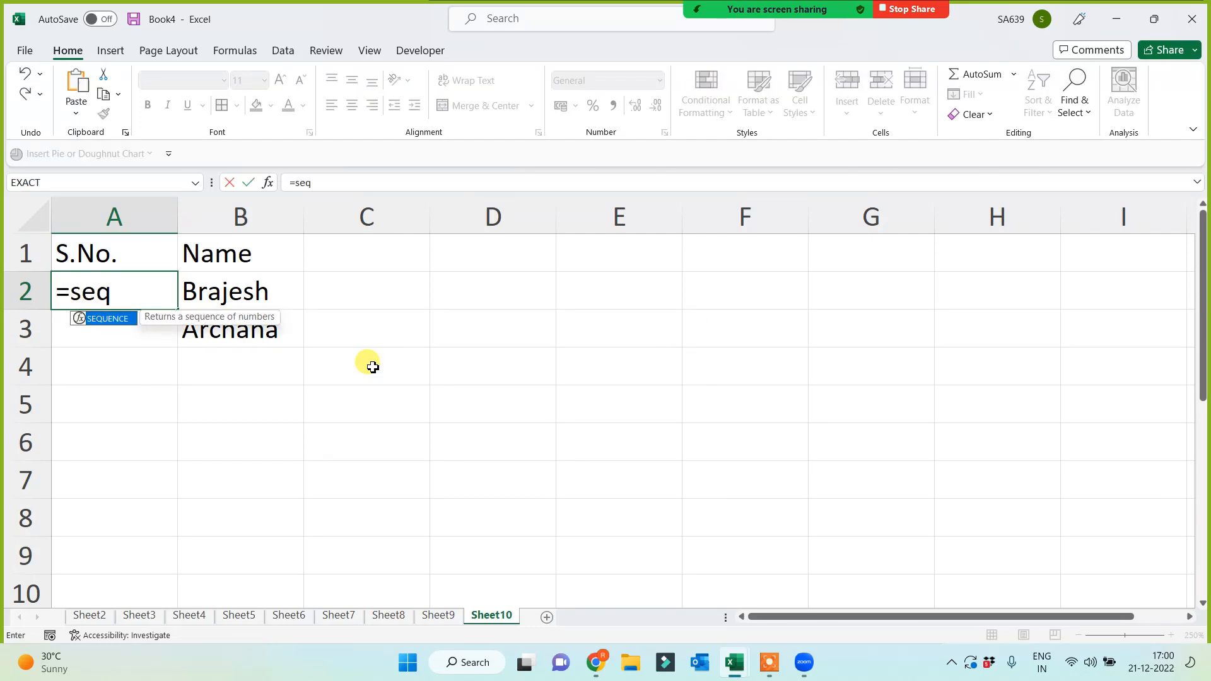
key("Tab")
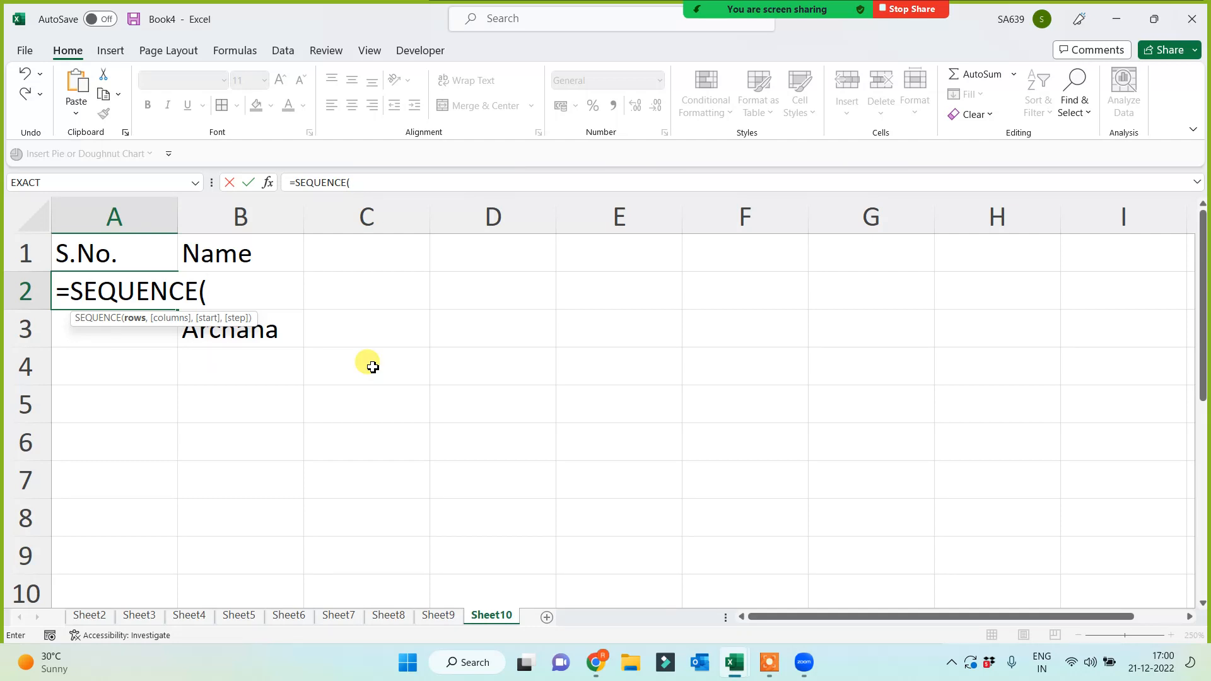
type("2,")
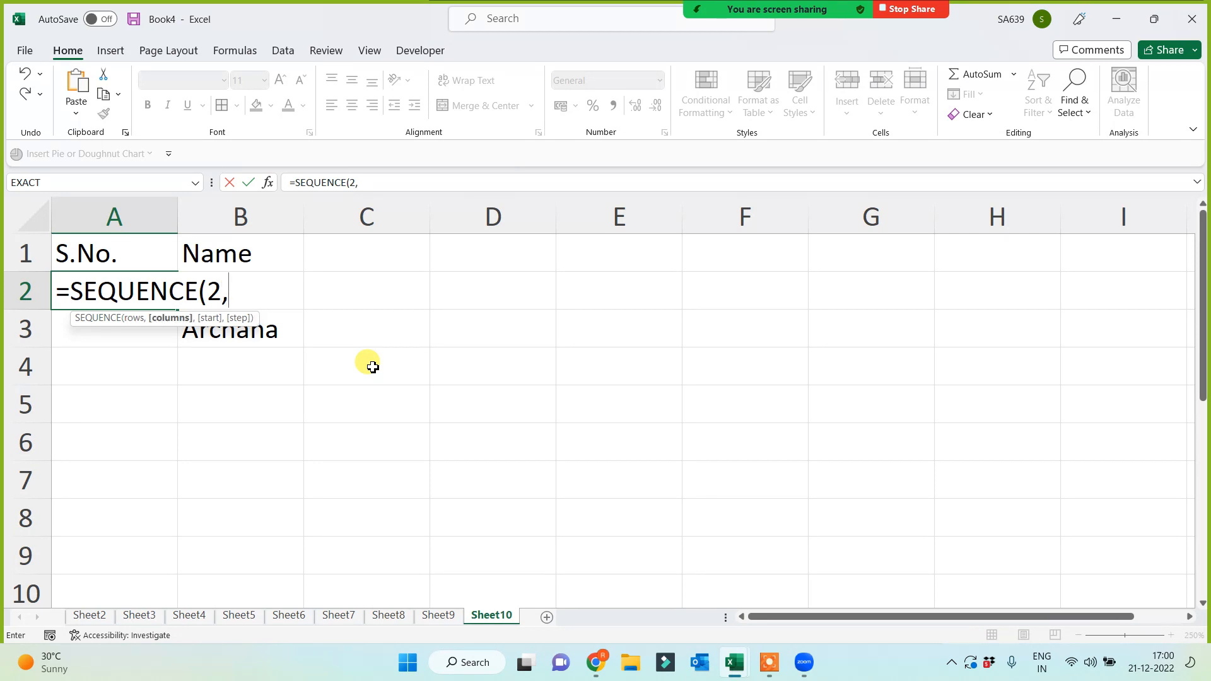
type("1,1,")
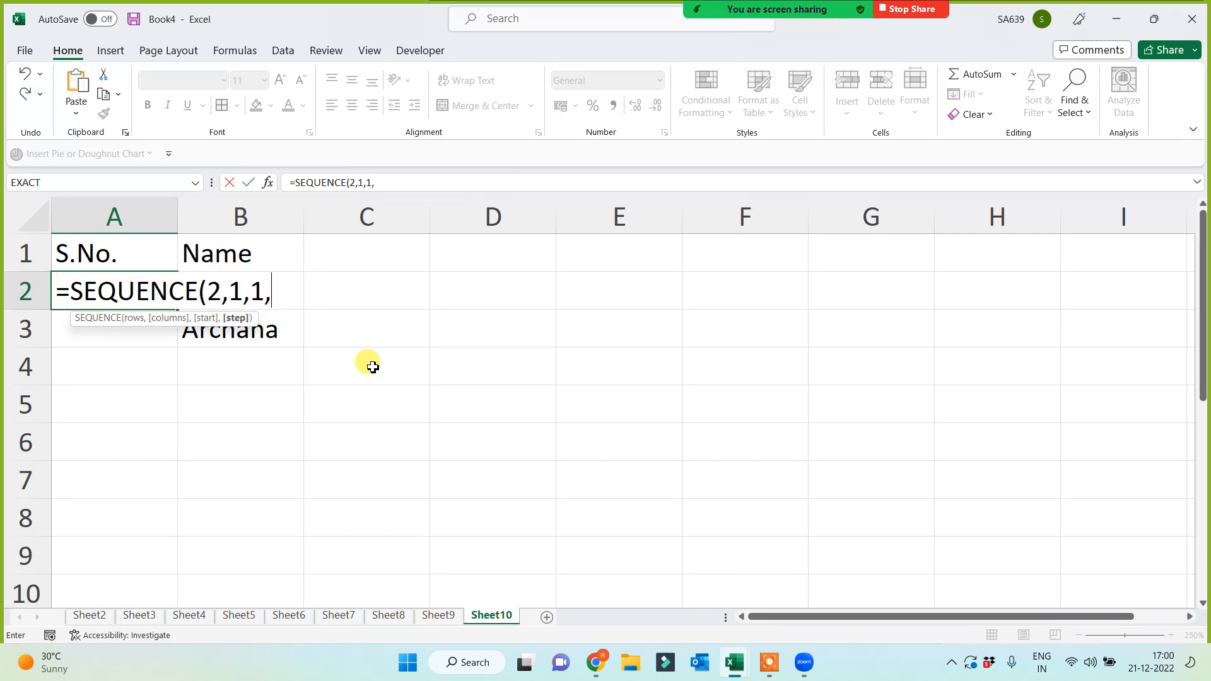
type("1)")
key("Return")
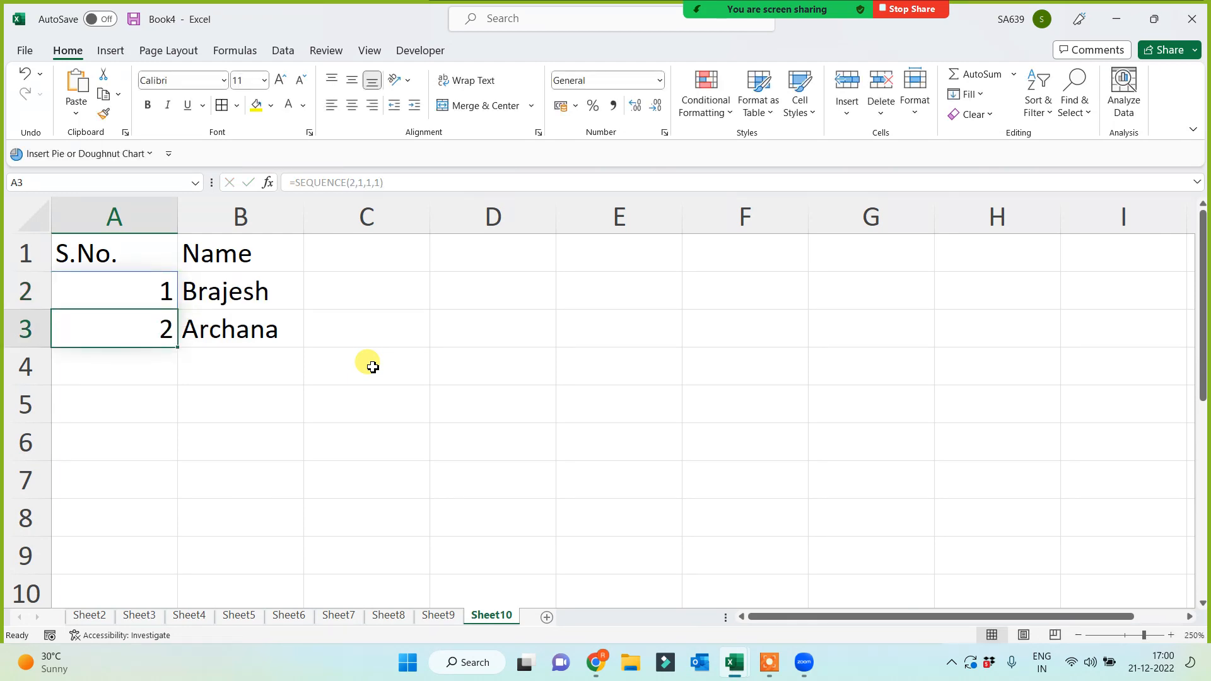
Add a third person's first name in cell B4 and check the serial number cell beside it
left_click(247, 367)
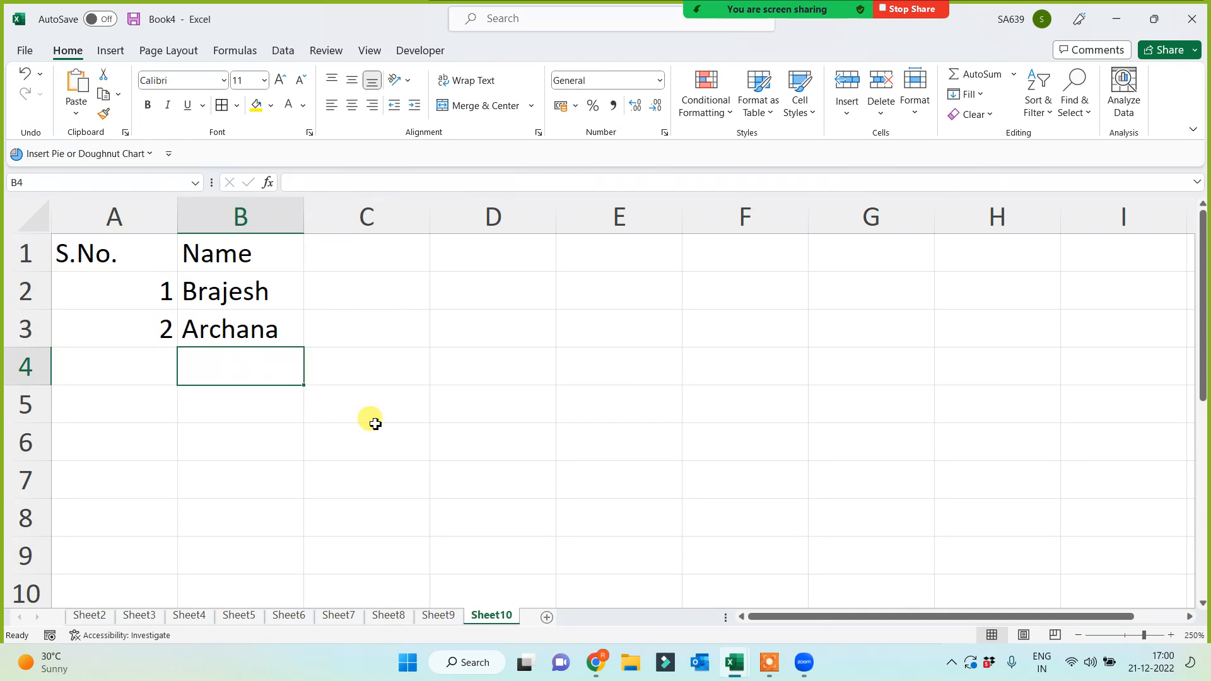
type("Anand")
key("Return")
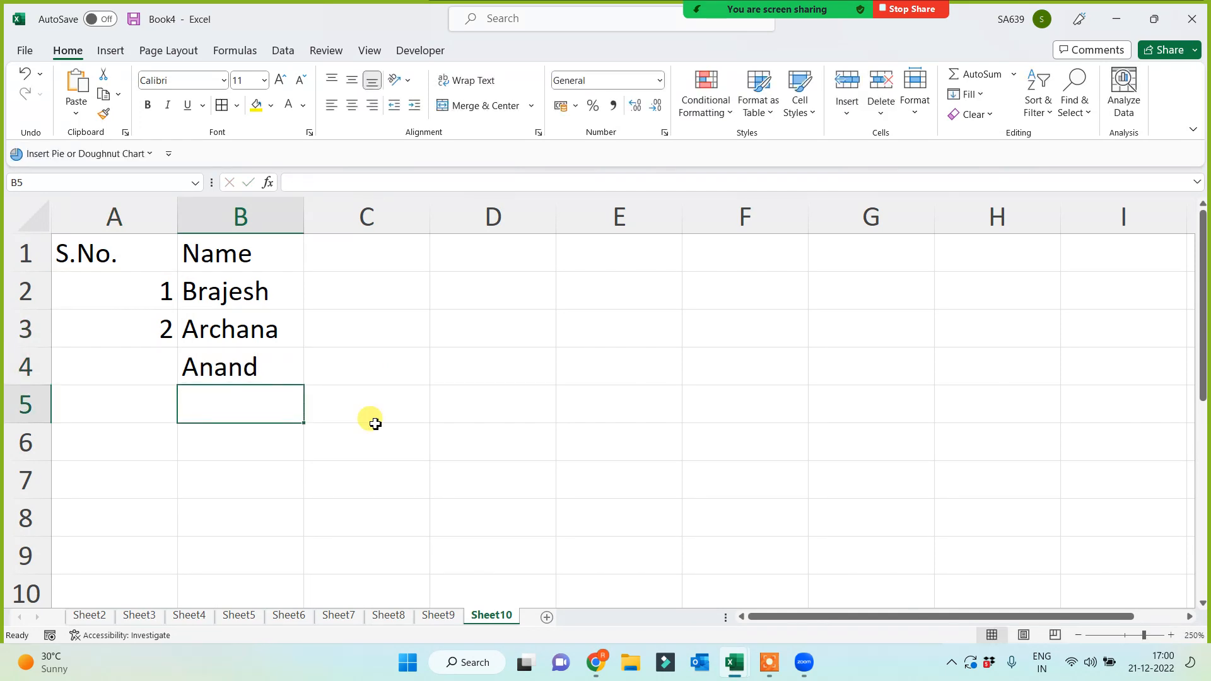
left_click(105, 364)
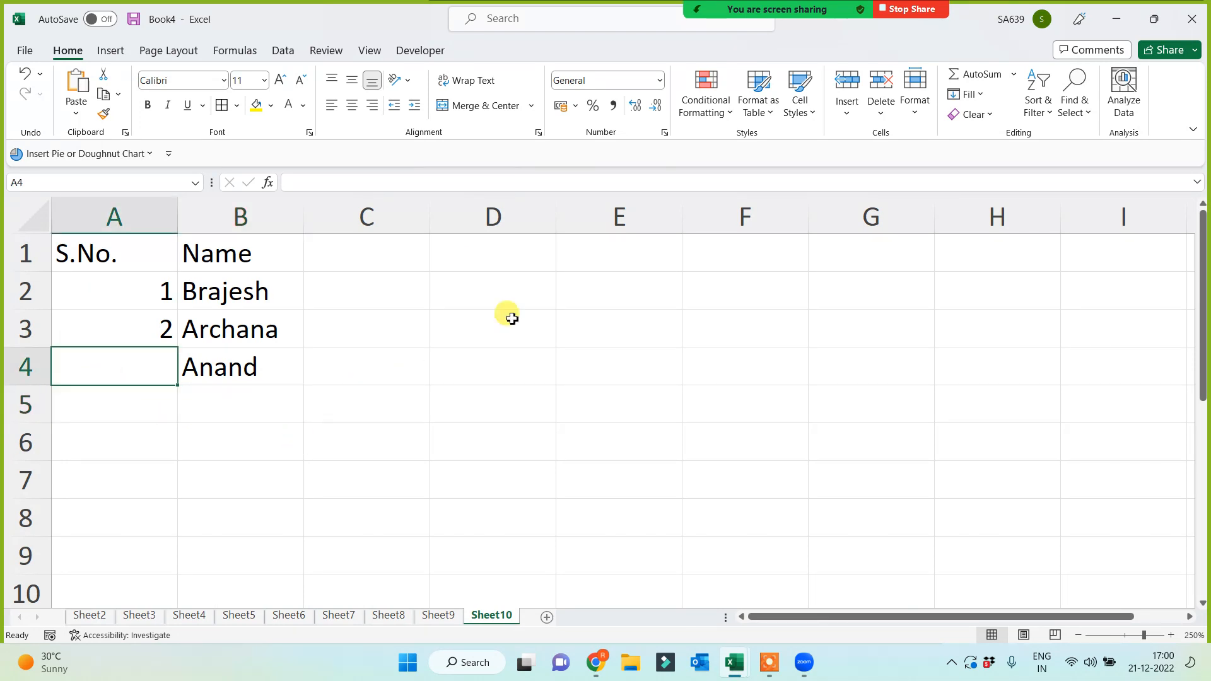
Enter the note text counta in cell D1
left_click(532, 276)
left_click(516, 224)
left_click(513, 268)
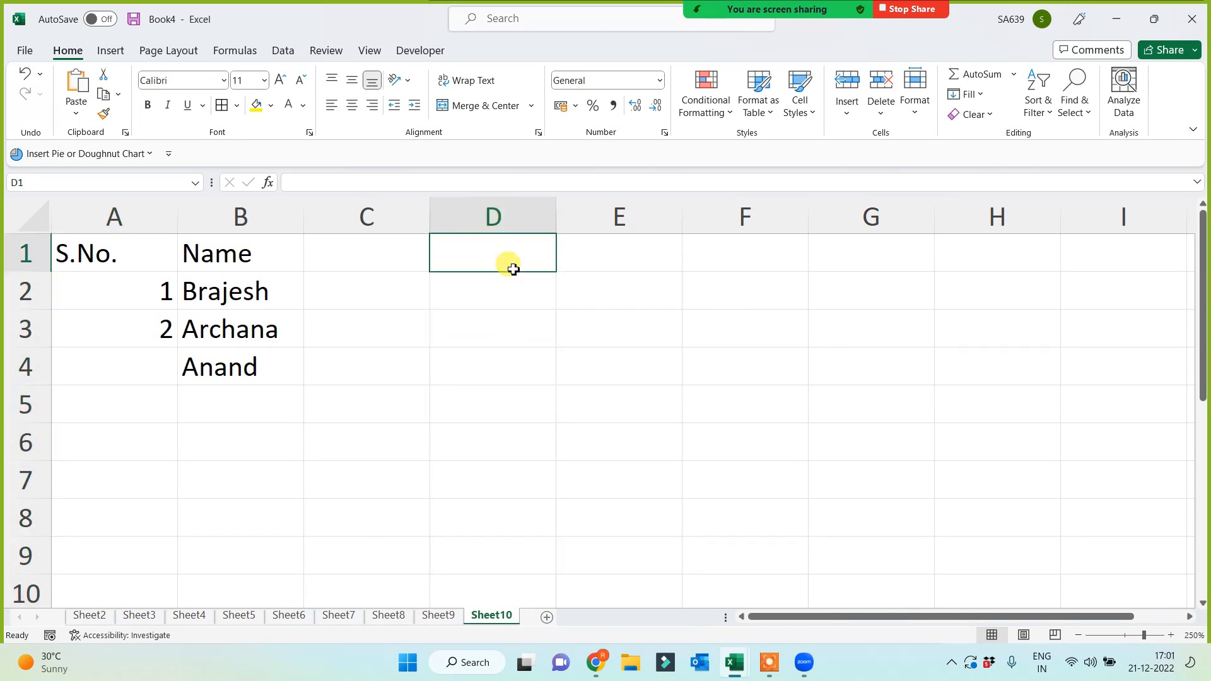
type("counta")
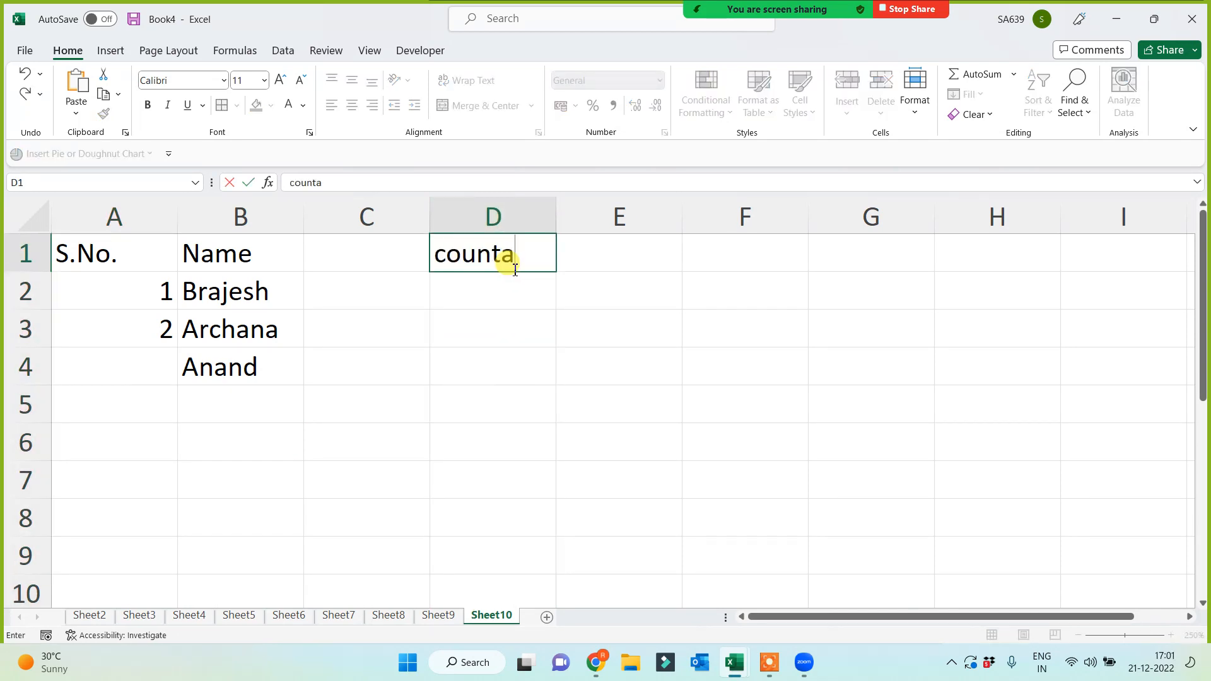
left_click(492, 350)
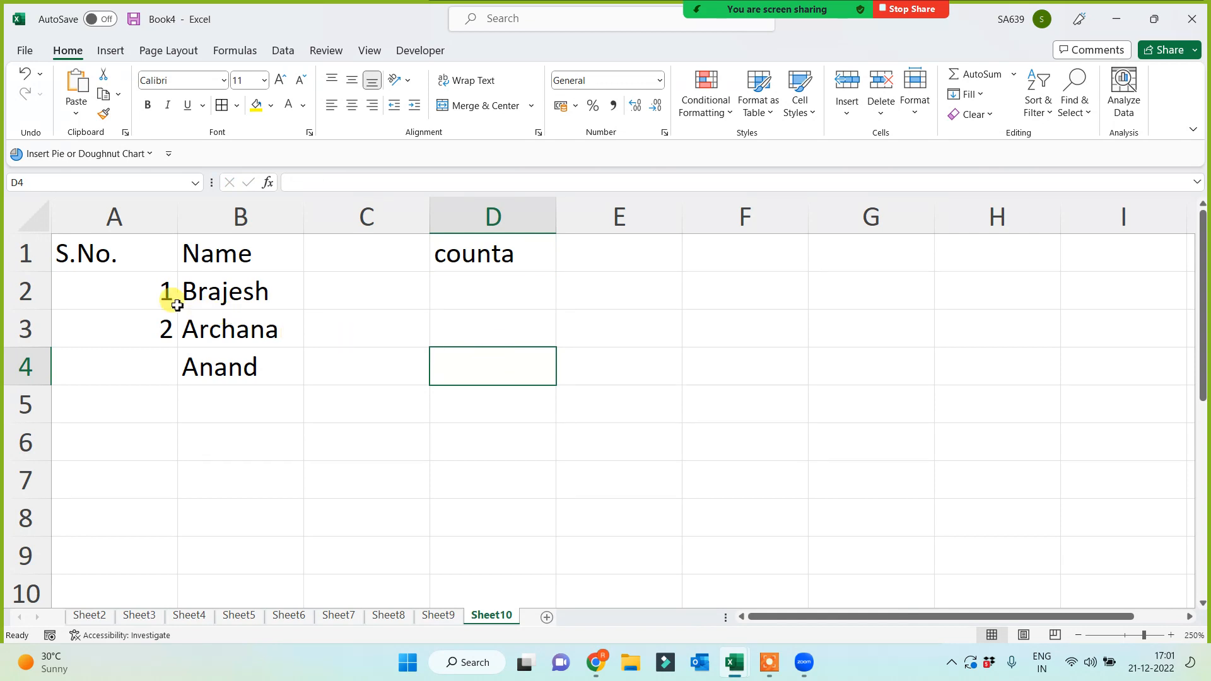
Replace the rows argument of the SEQUENCE formula in A2 so it reads =SEQUENCE(COUNTA(B:B)-1,1,1,1)
left_click(139, 305)
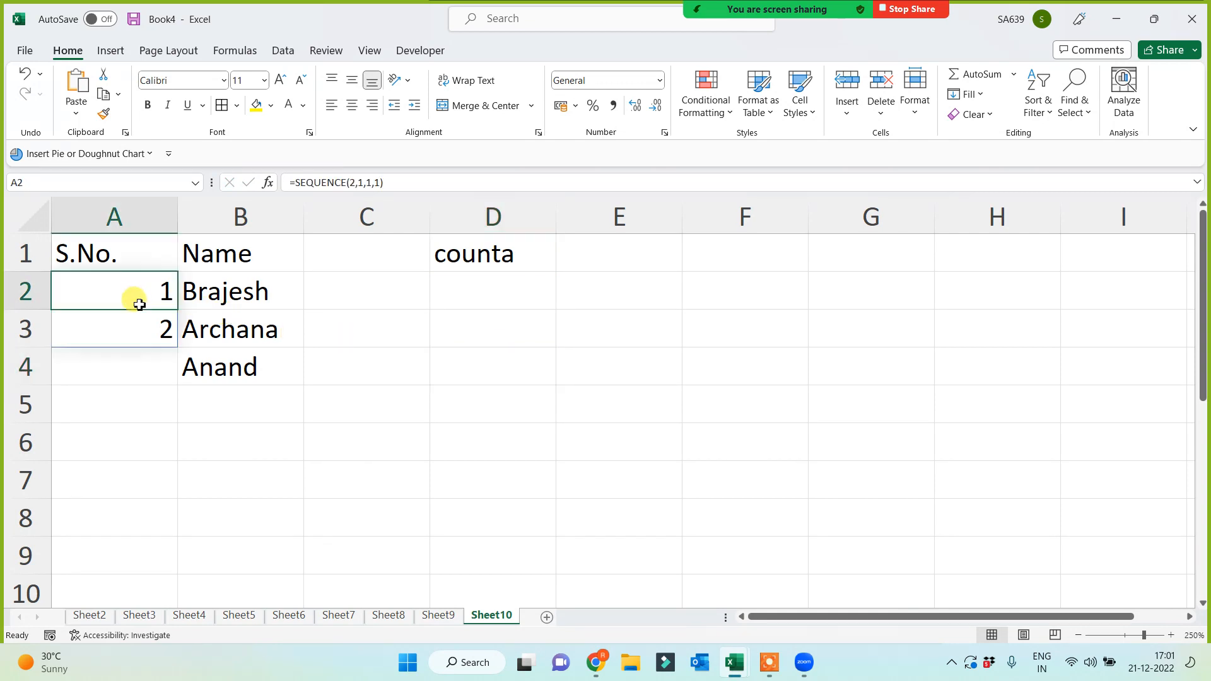
left_click(354, 182)
key("BackSpace")
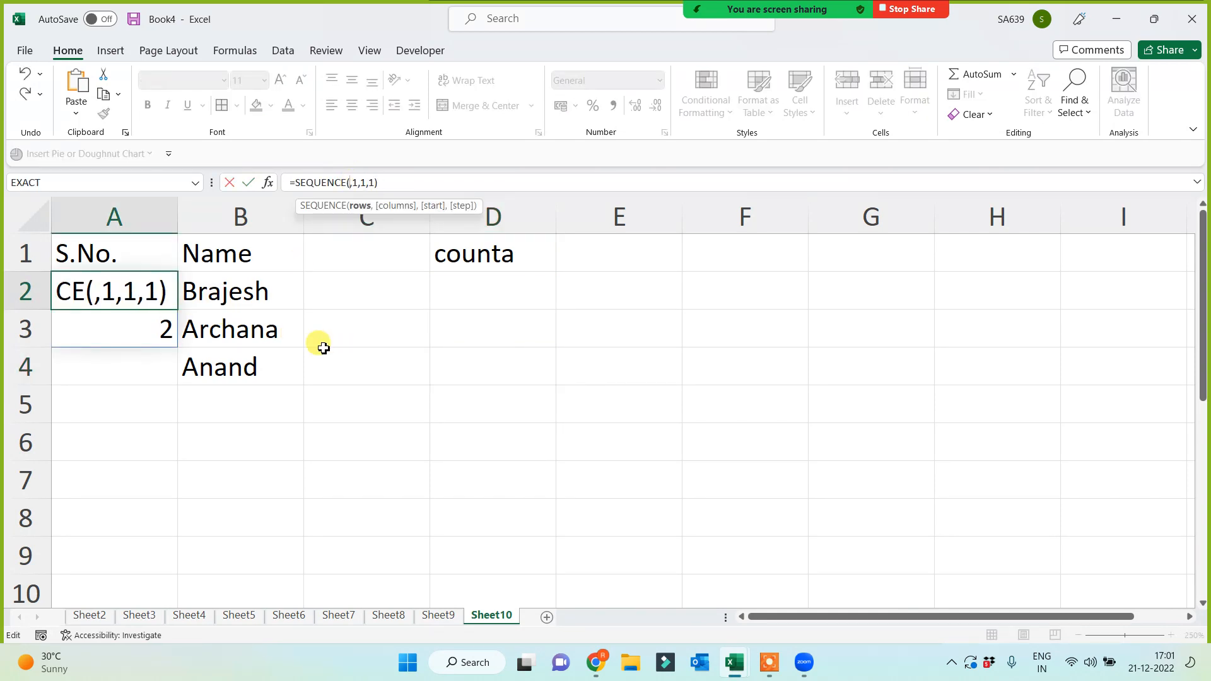
type("counta(")
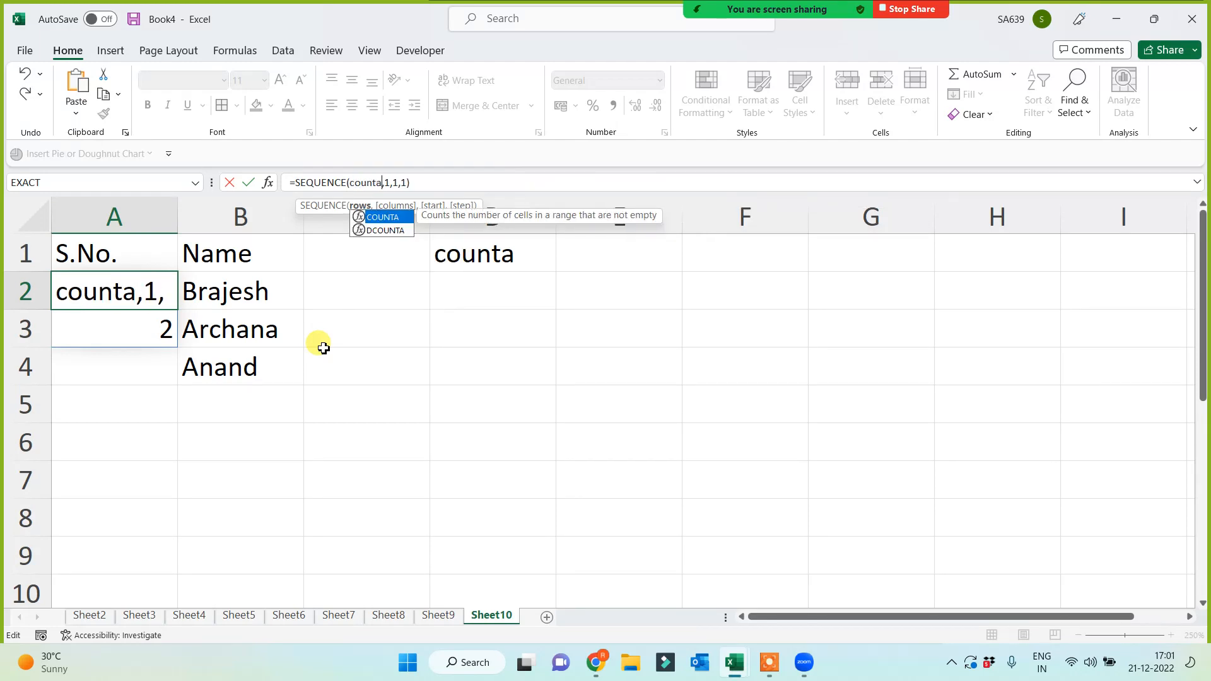
left_click(242, 213)
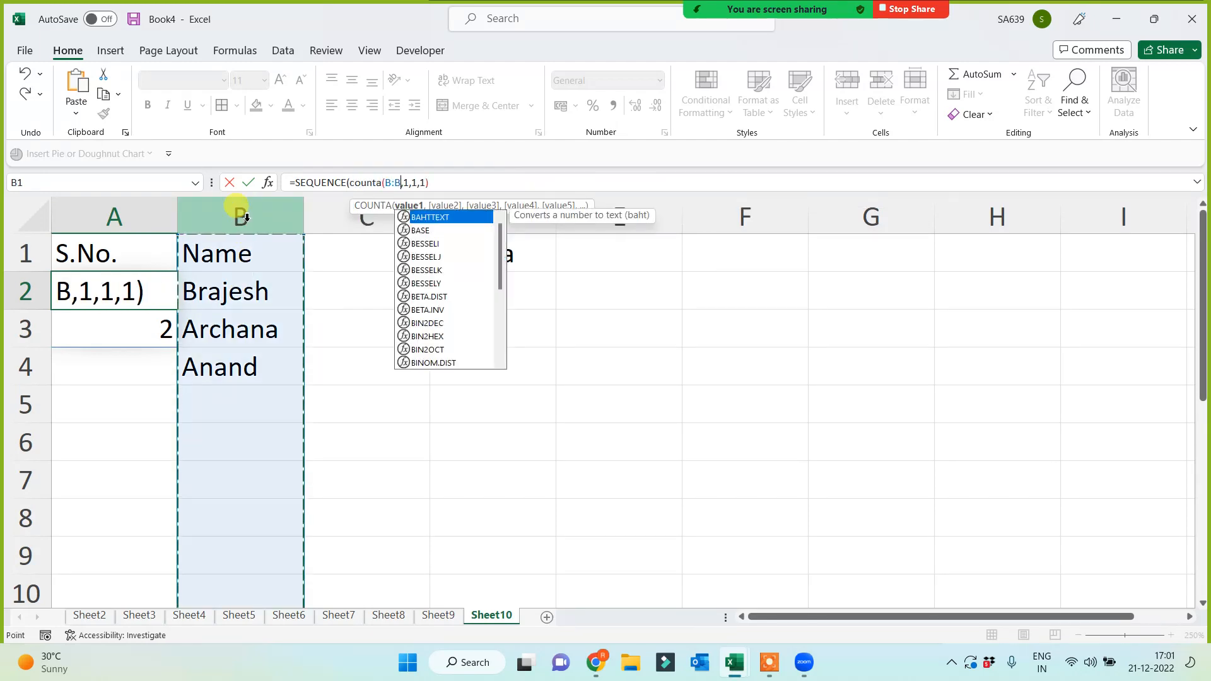
type(")")
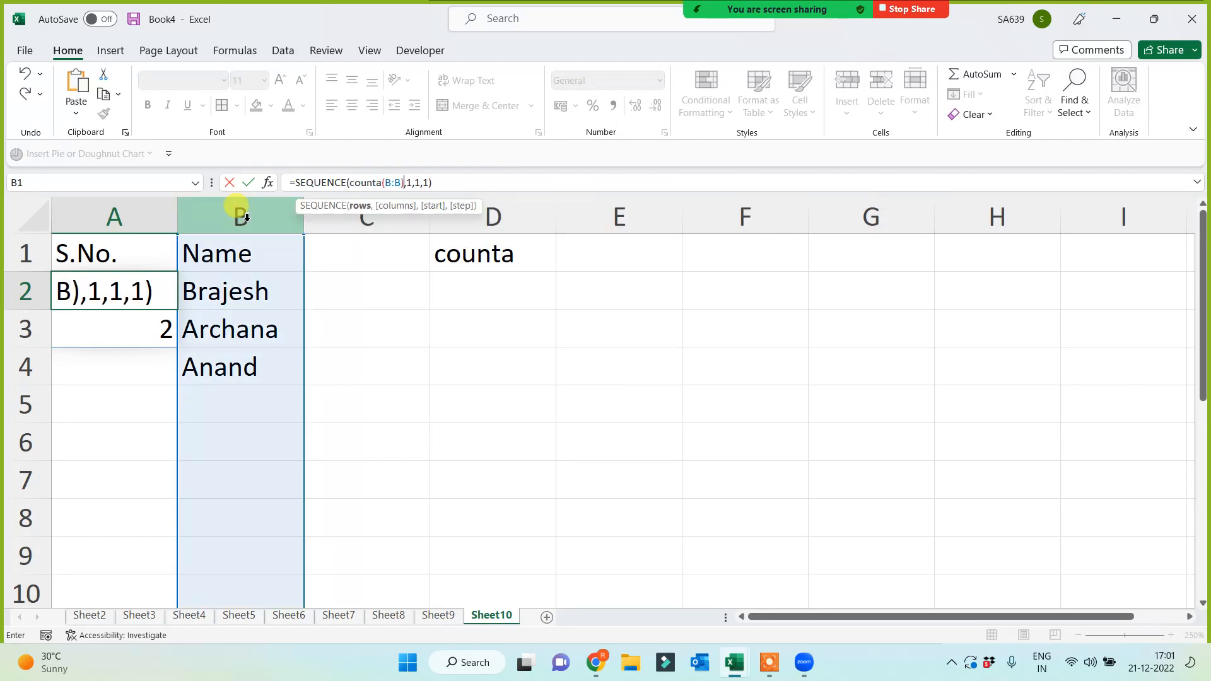
type("-1")
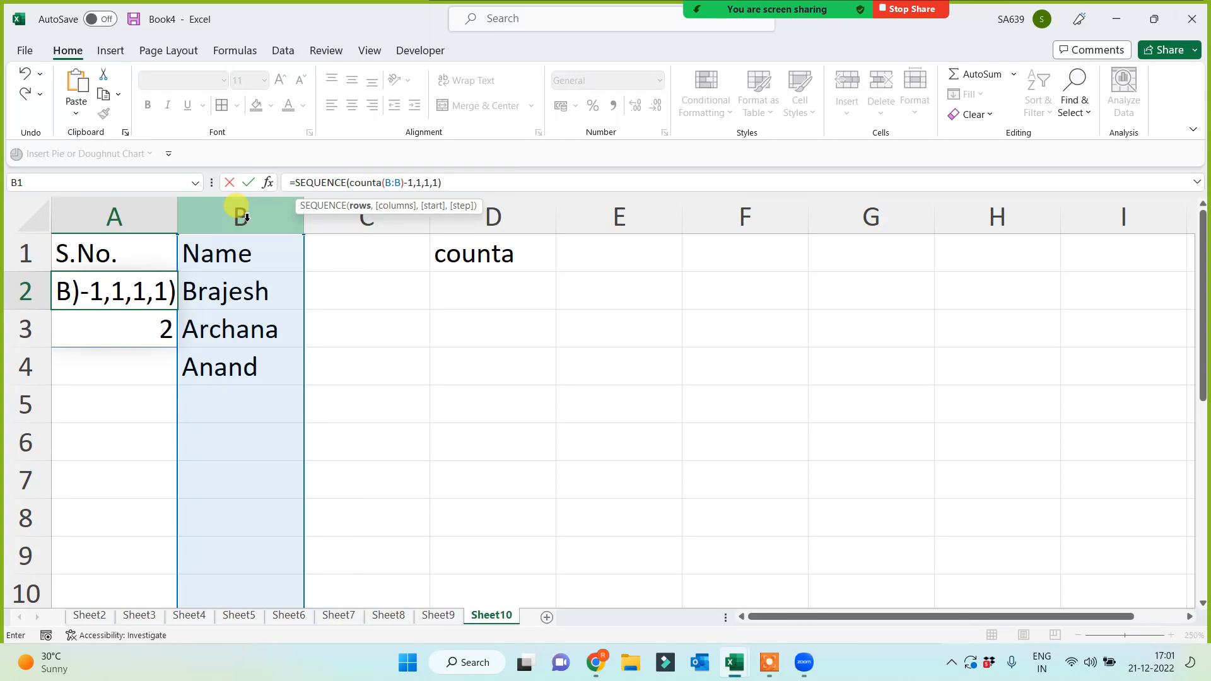
key("Return")
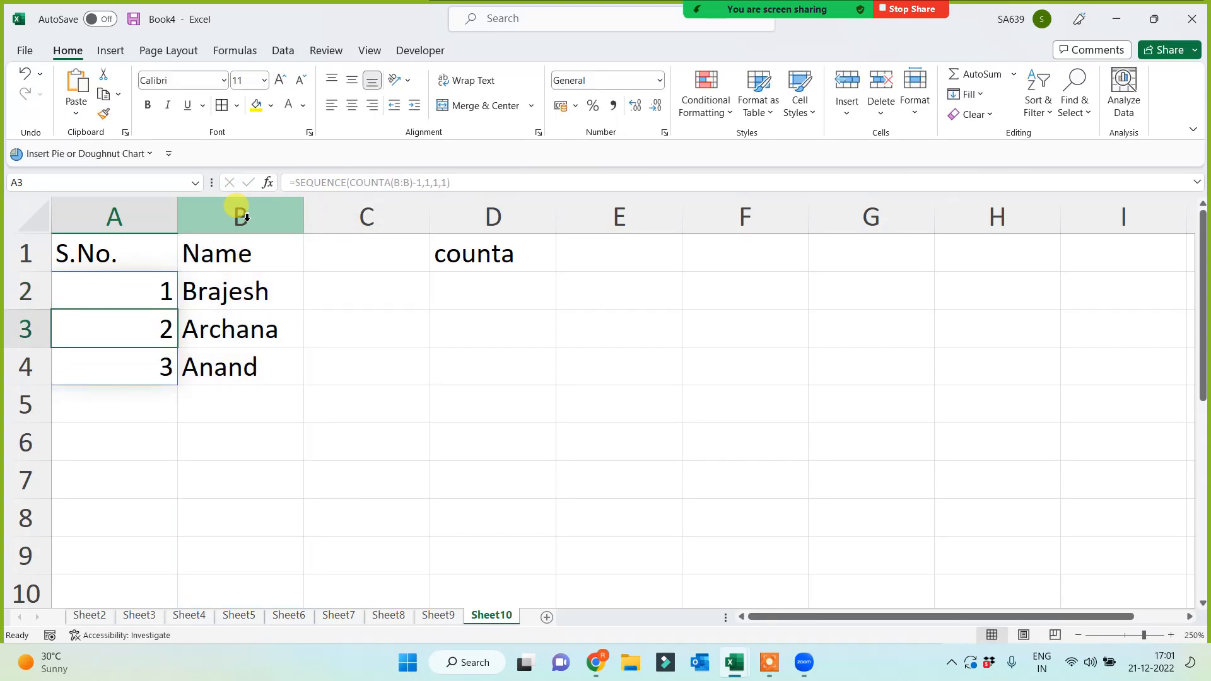
Add three more first names to the Name column in cells B5 to B7
left_click(241, 388)
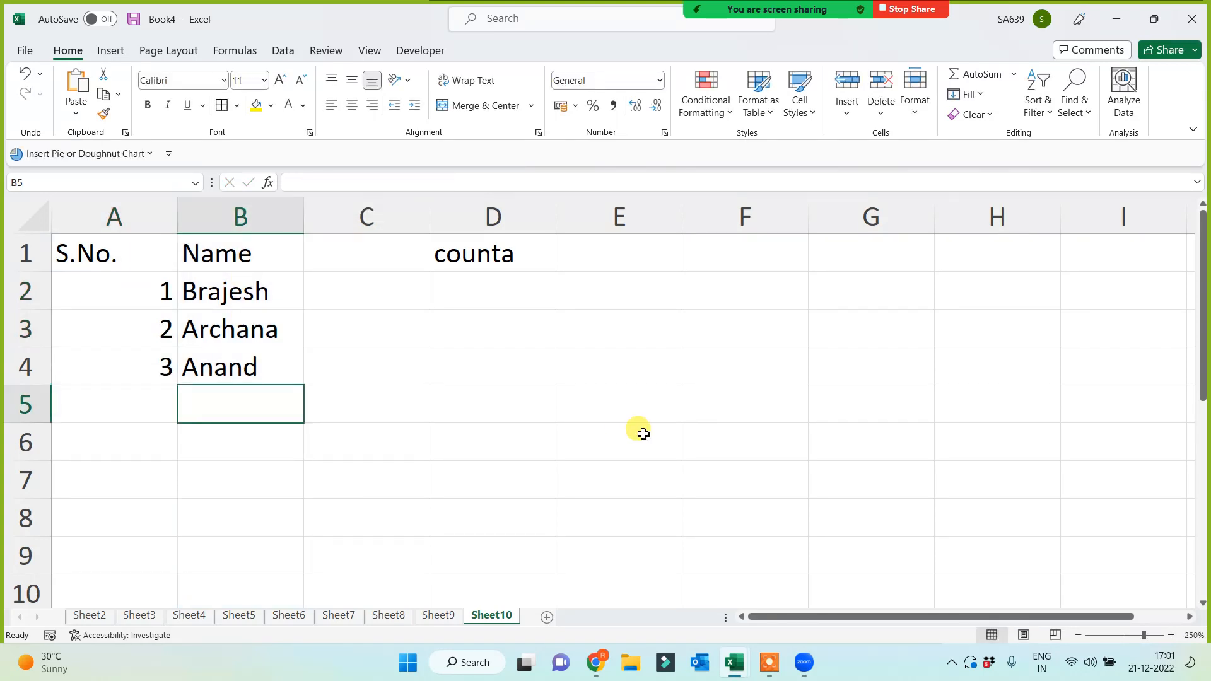
type("Rita")
key("Return")
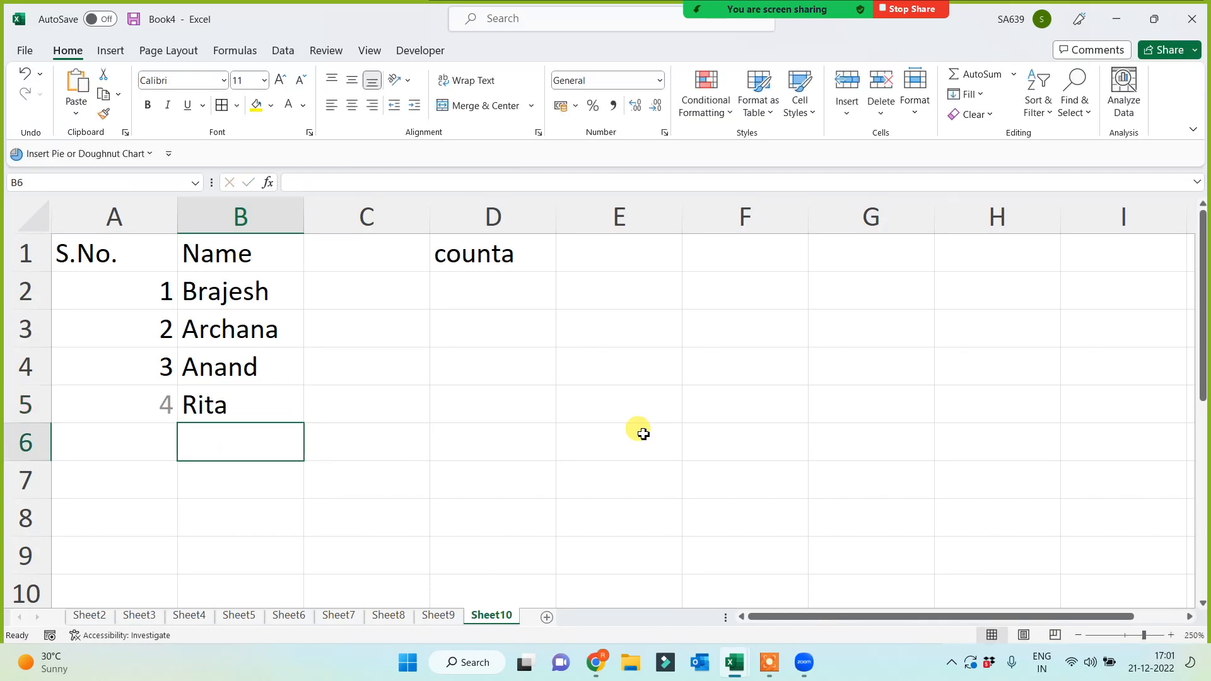
type("Sita")
key("Return")
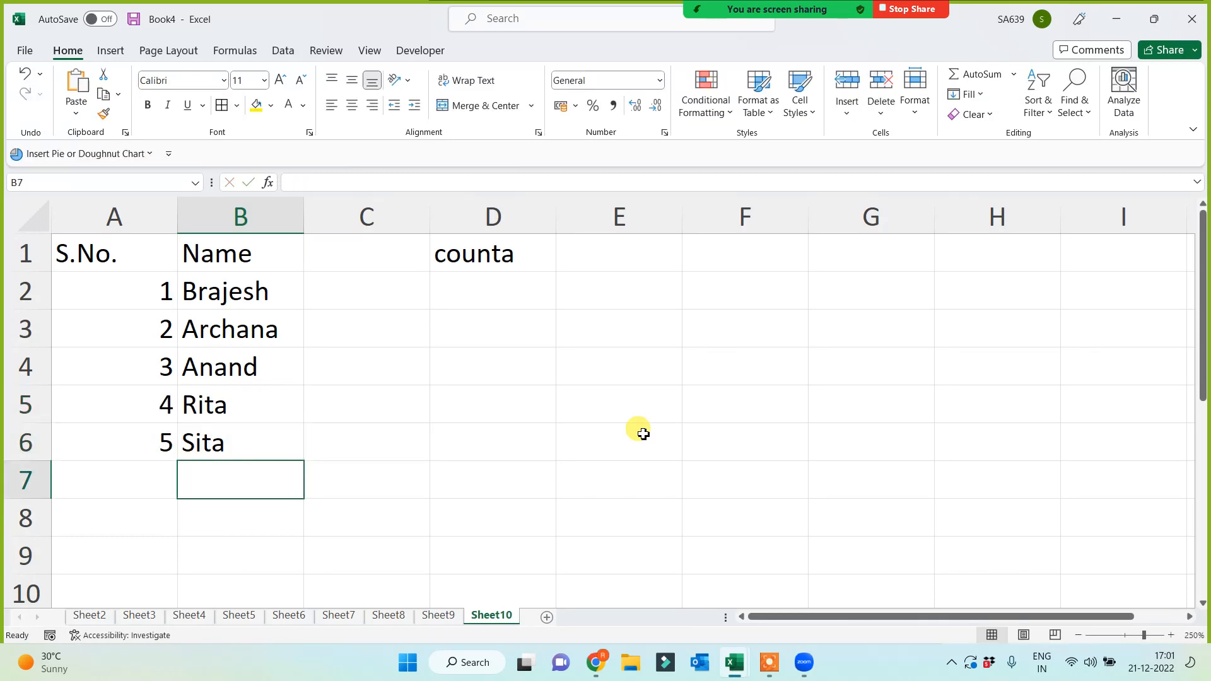
type("Gita")
key("Return")
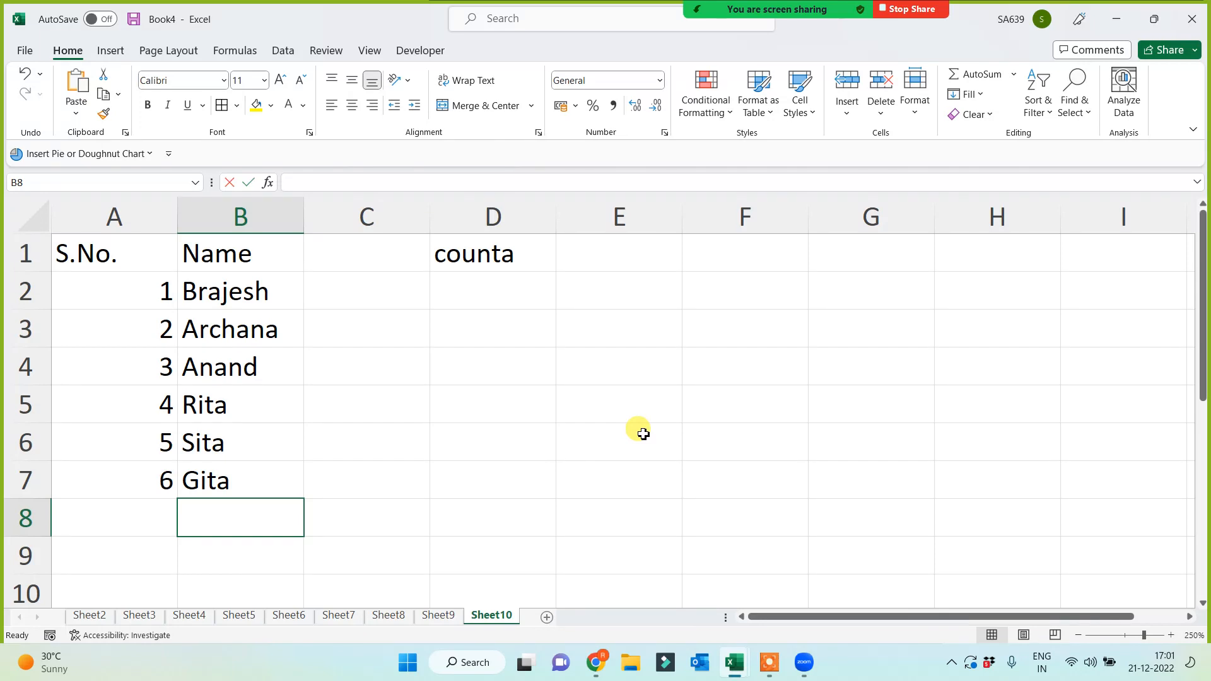
Add three more first names to the Name column in cells B8 to B10 and return to the start of the list
type("RAdha")
key("Return")
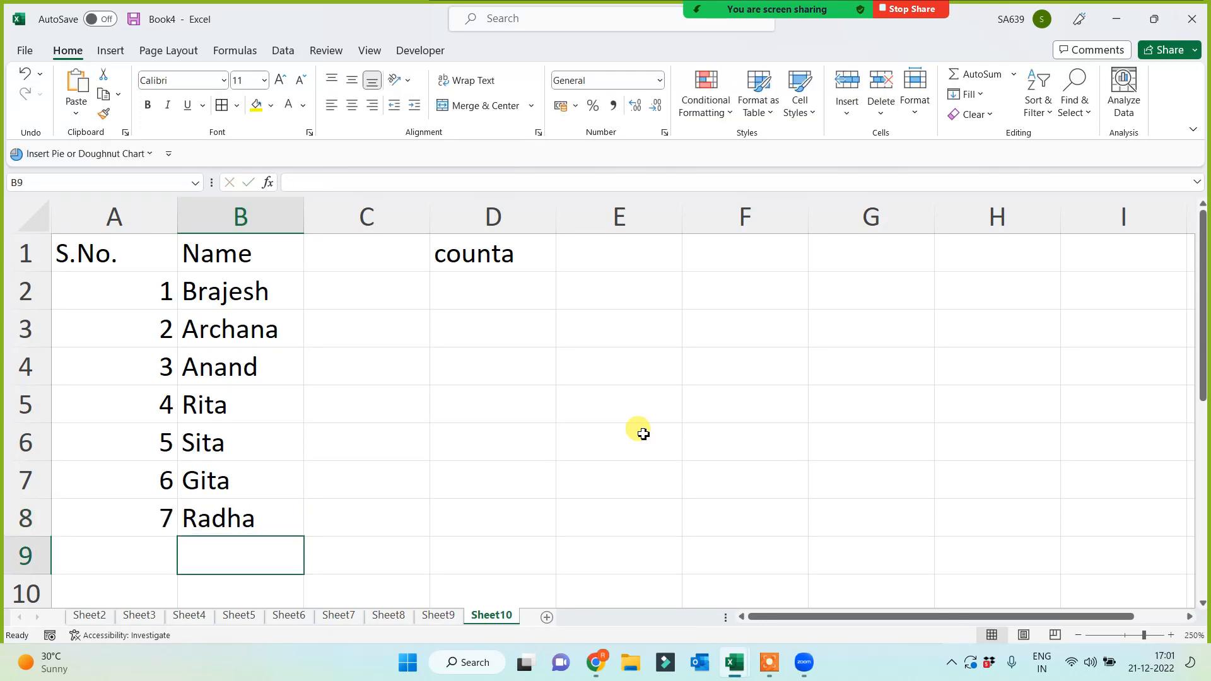
type("Krishan")
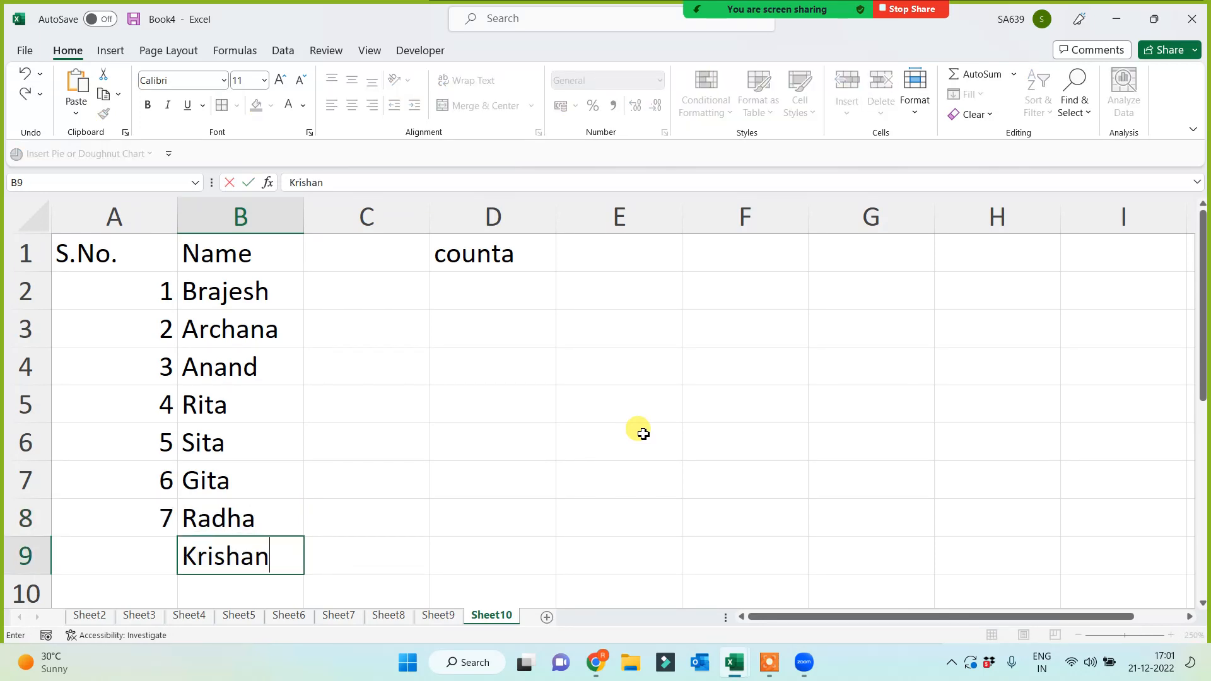
key("Return")
type("Par")
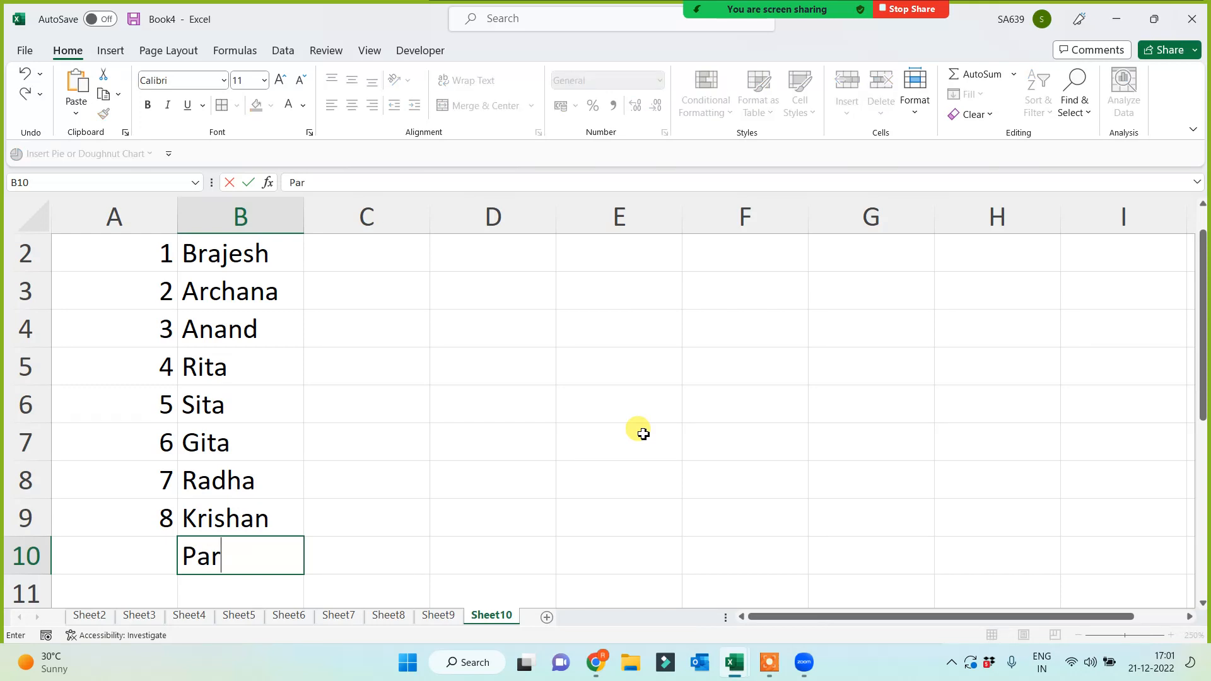
type("wati")
key("Return")
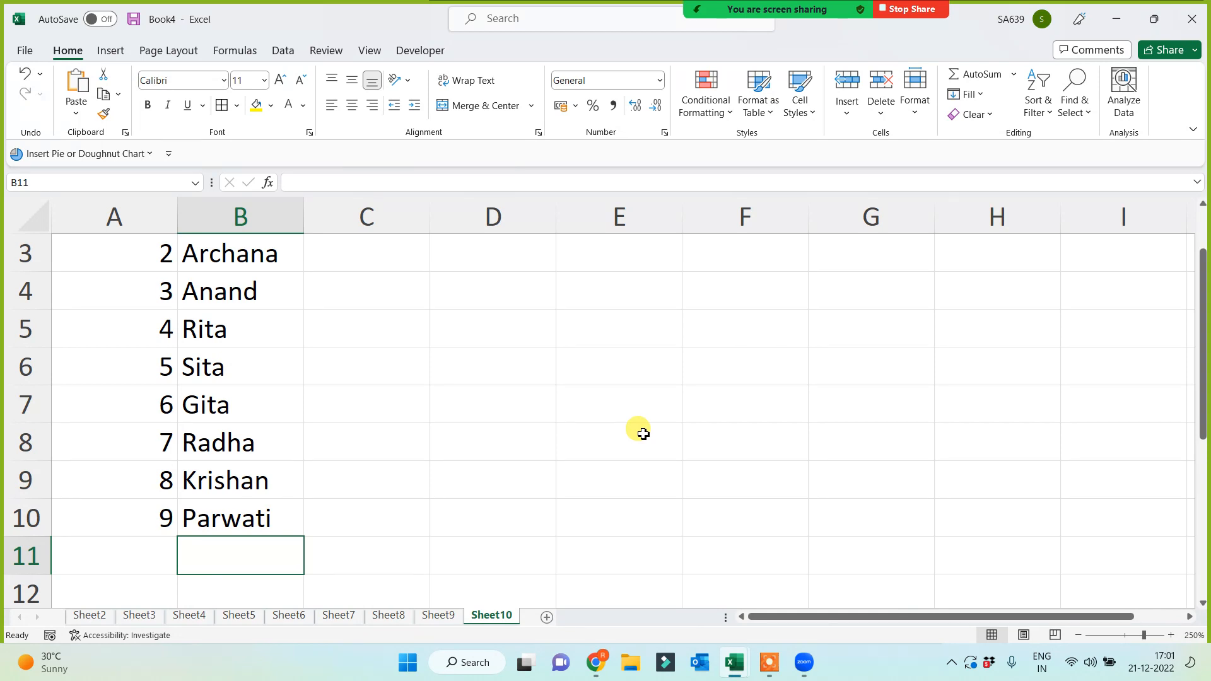
key("Up")
key("ctrl+Up")
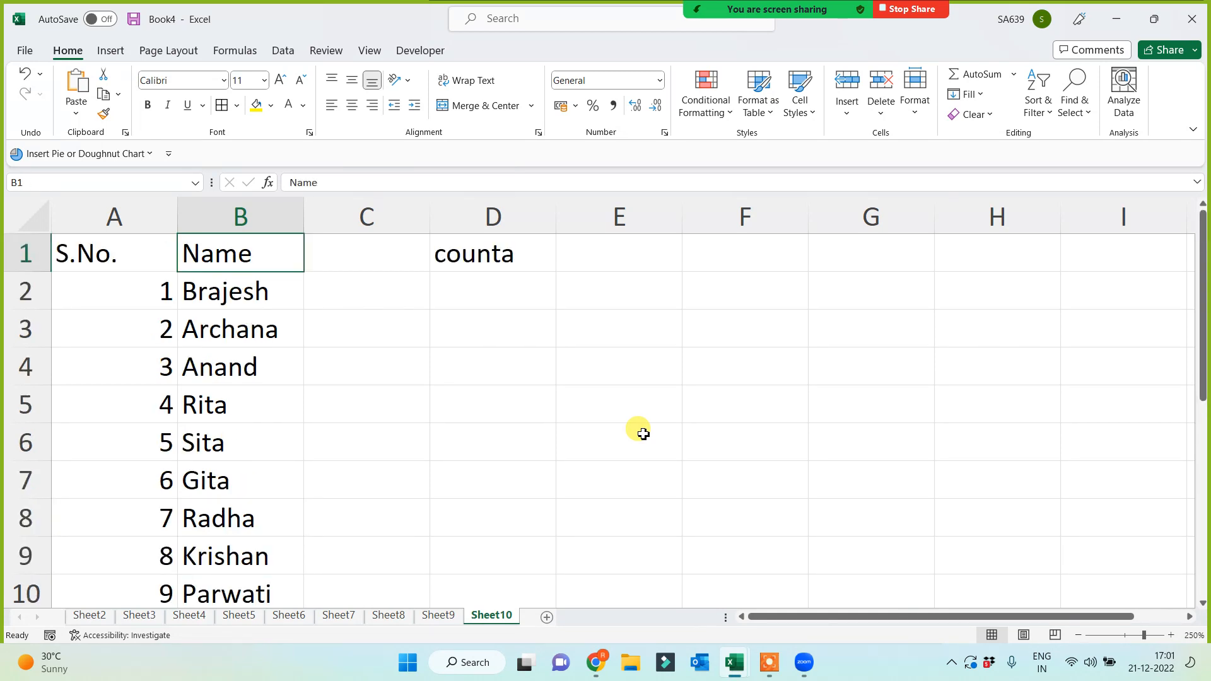
key("Down")
Copy the SEQUENCE formula from A2 and place it in D3 as plain text, preceded by a space
left_click(508, 246)
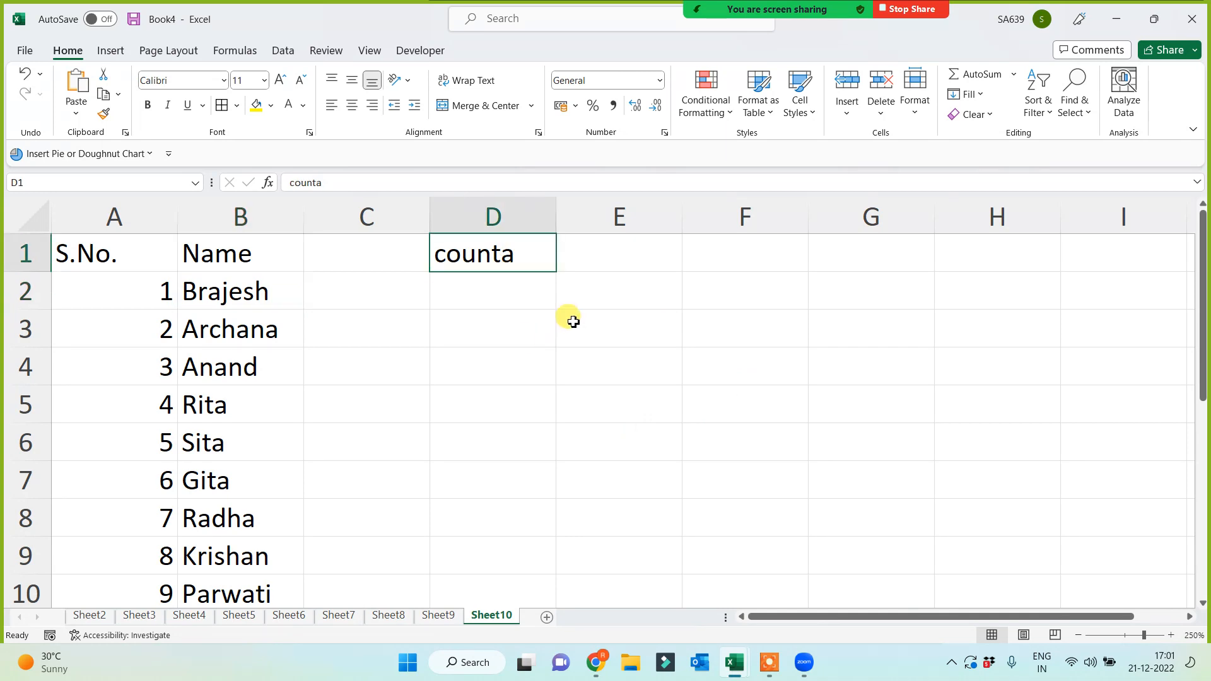
left_click(573, 322)
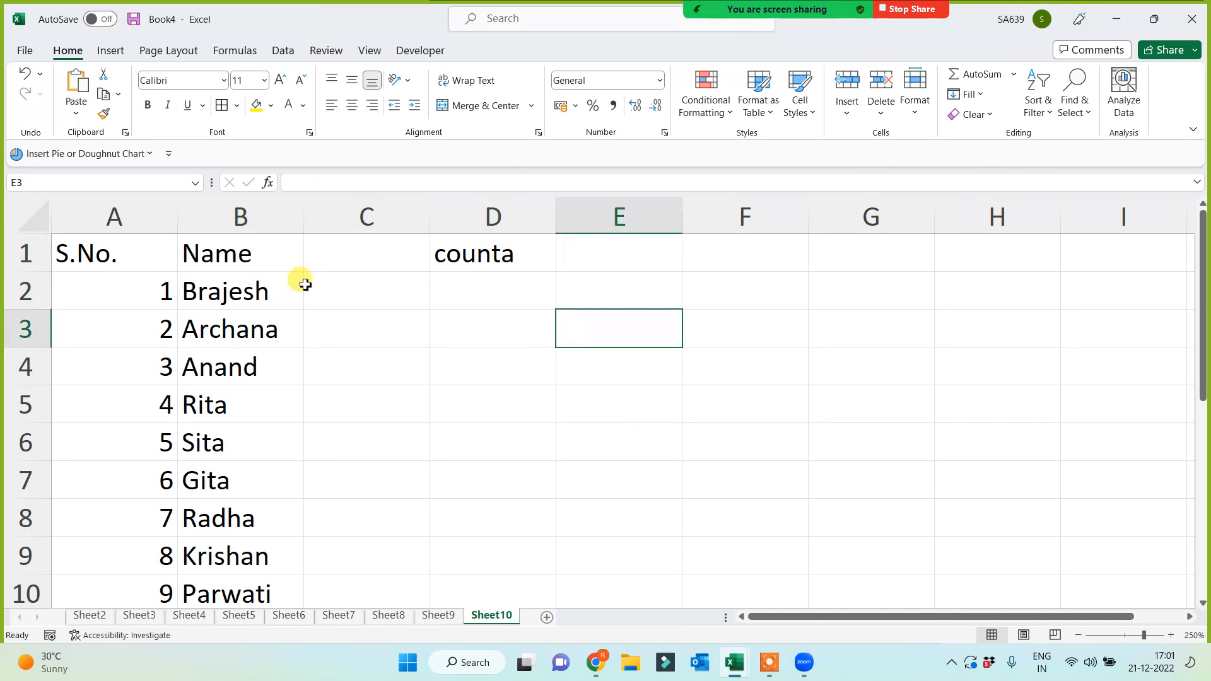
left_click(101, 298)
left_click_drag(473, 189, 244, 177)
key("ctrl+c")
key("Escape")
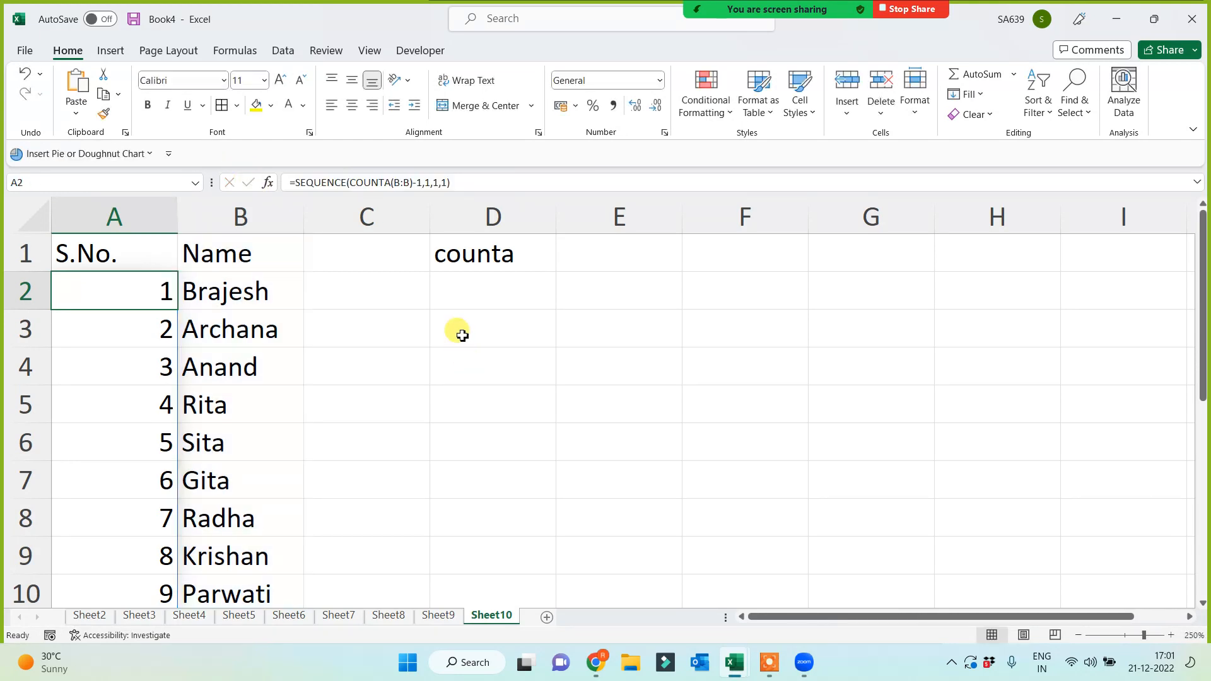
double_click(463, 333)
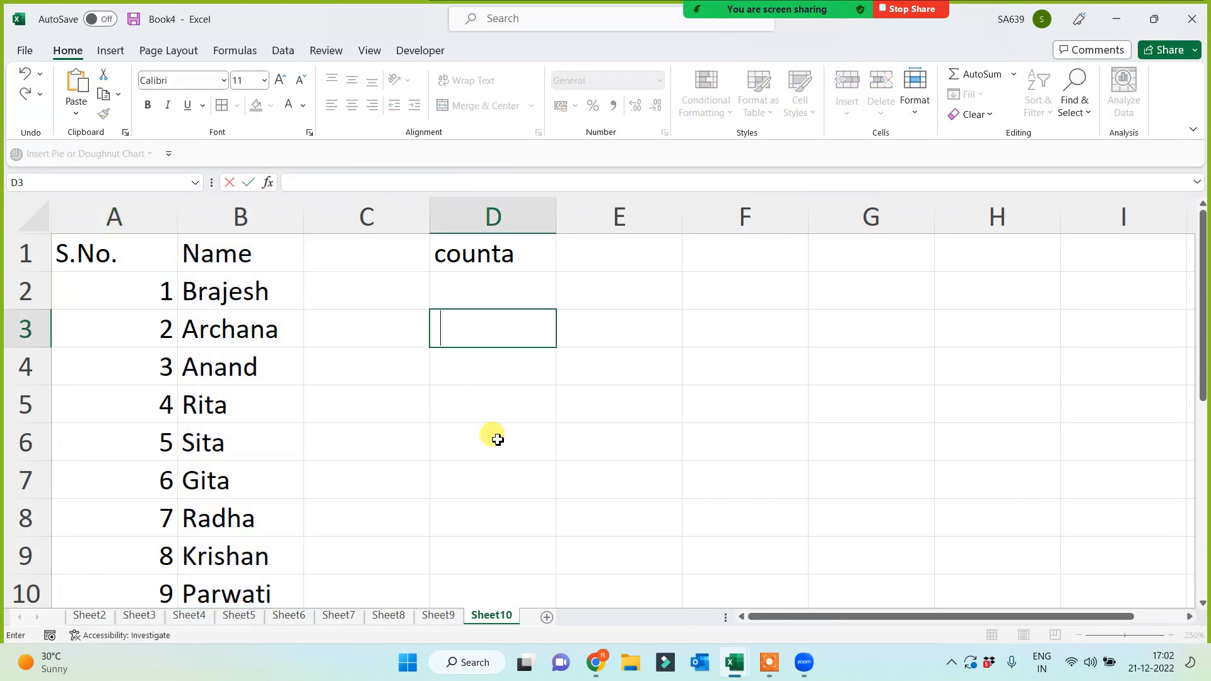
key("ctrl+v")
left_click(514, 466)
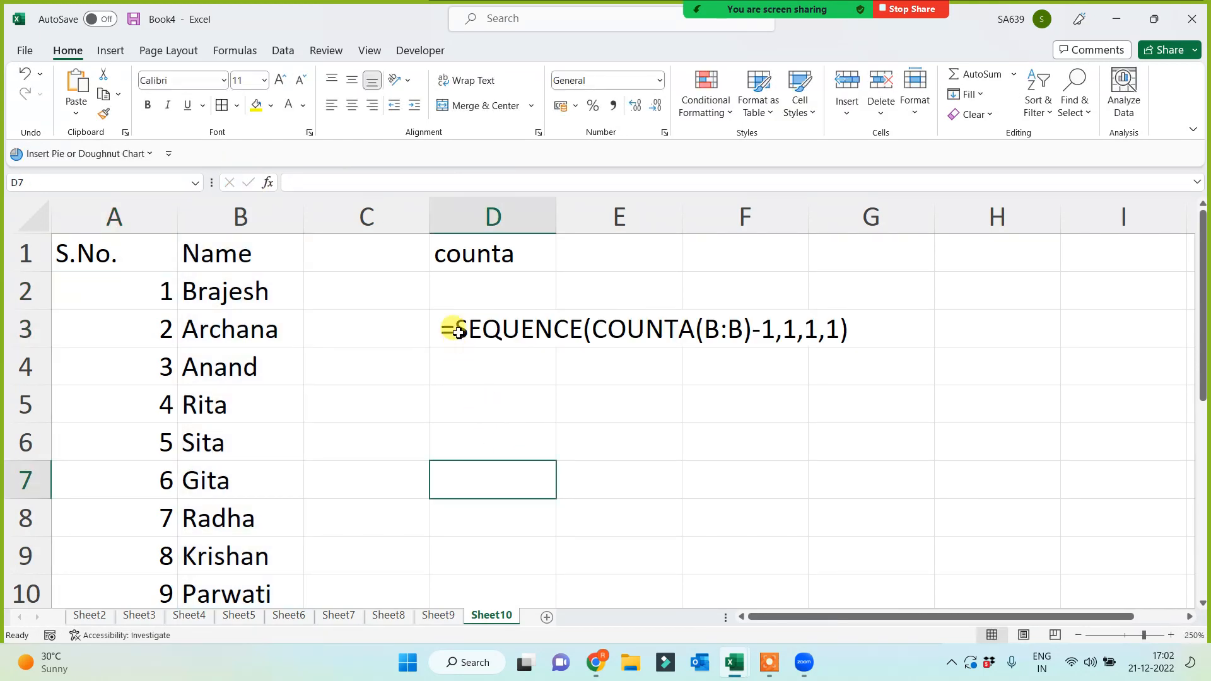
Merge and center D3:H4, and format the formula text with middle alignment, font size 16 and yellow fill
left_click_drag(451, 327, 995, 373)
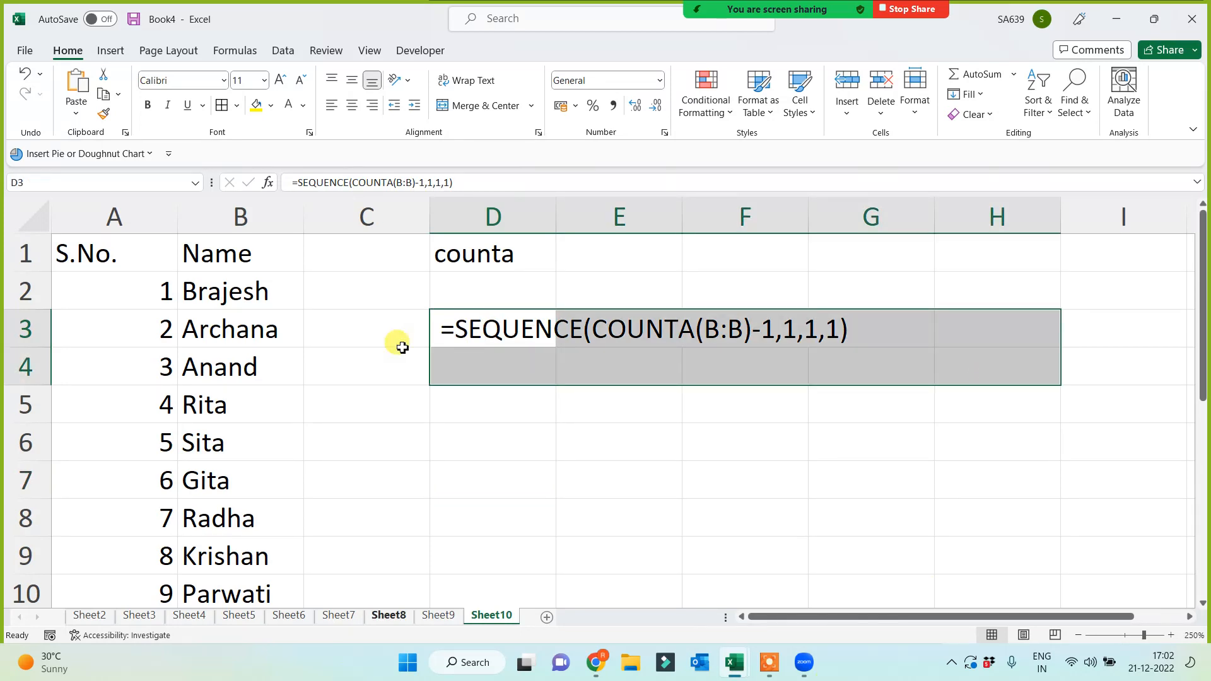
left_click(480, 108)
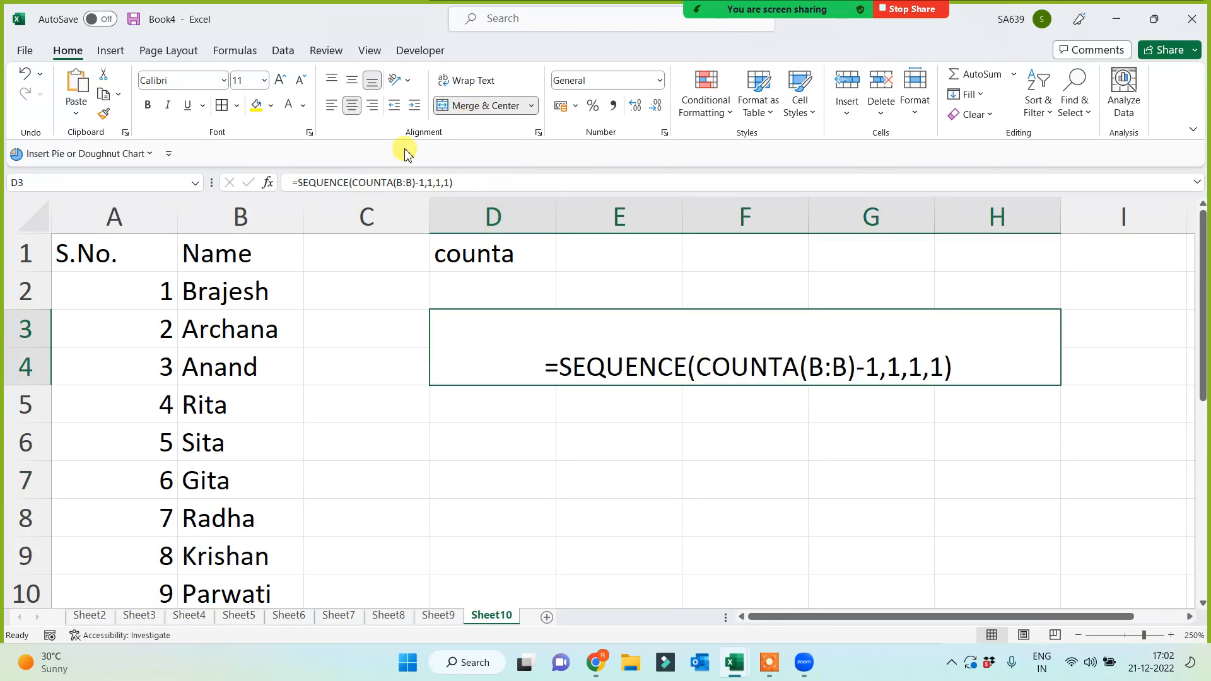
left_click(352, 80)
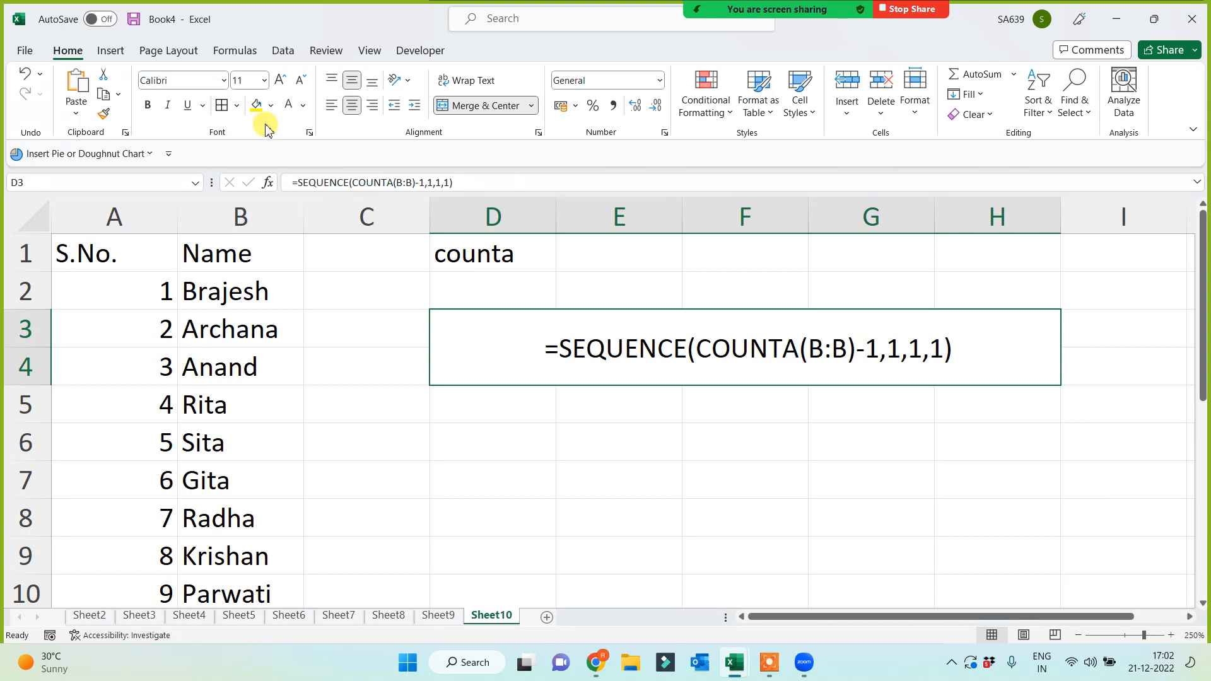
left_click(280, 80)
left_click(281, 80)
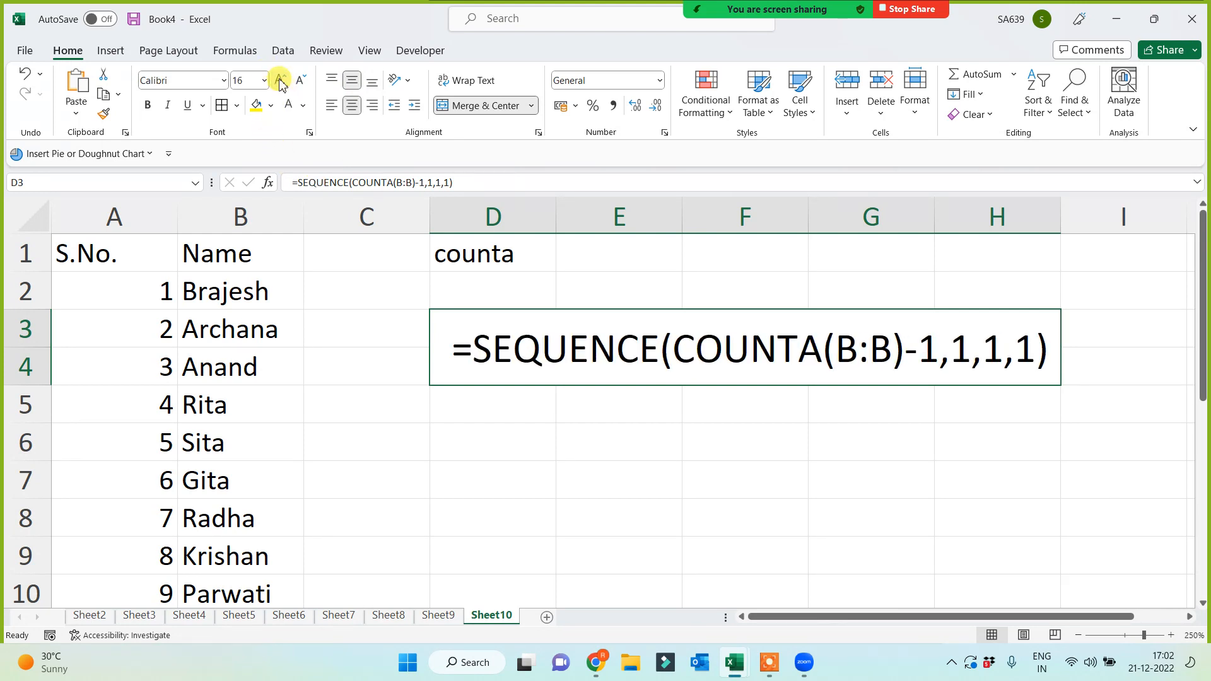
left_click(260, 109)
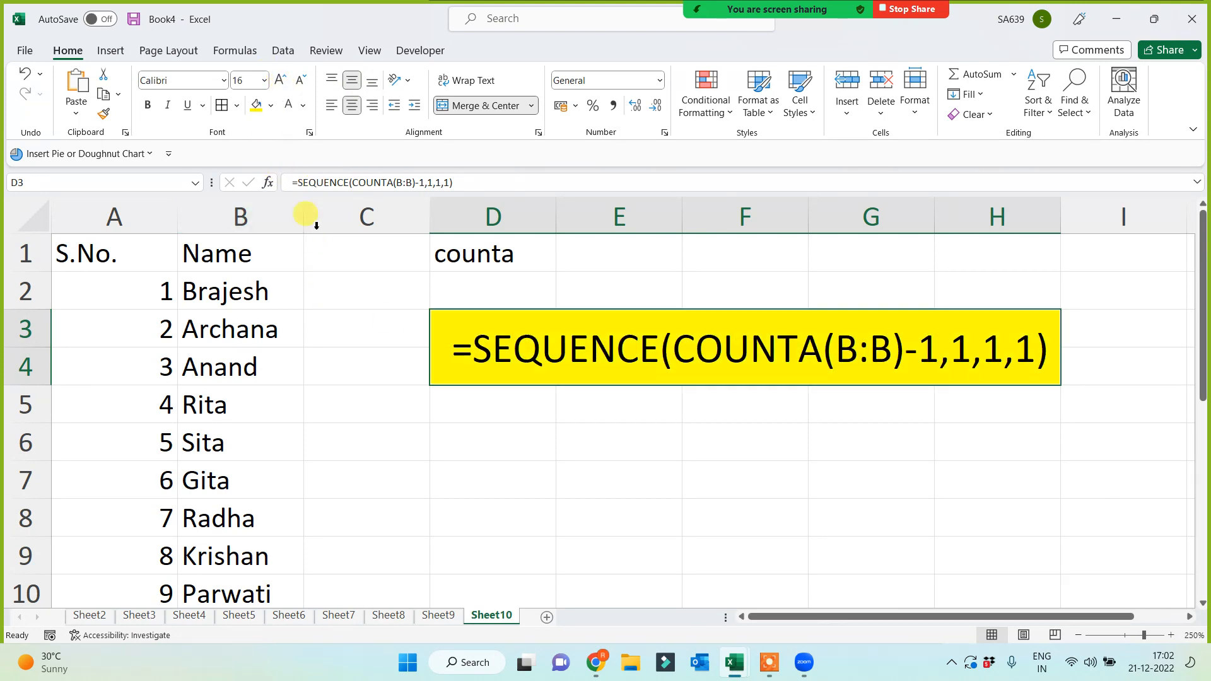
left_click(737, 460)
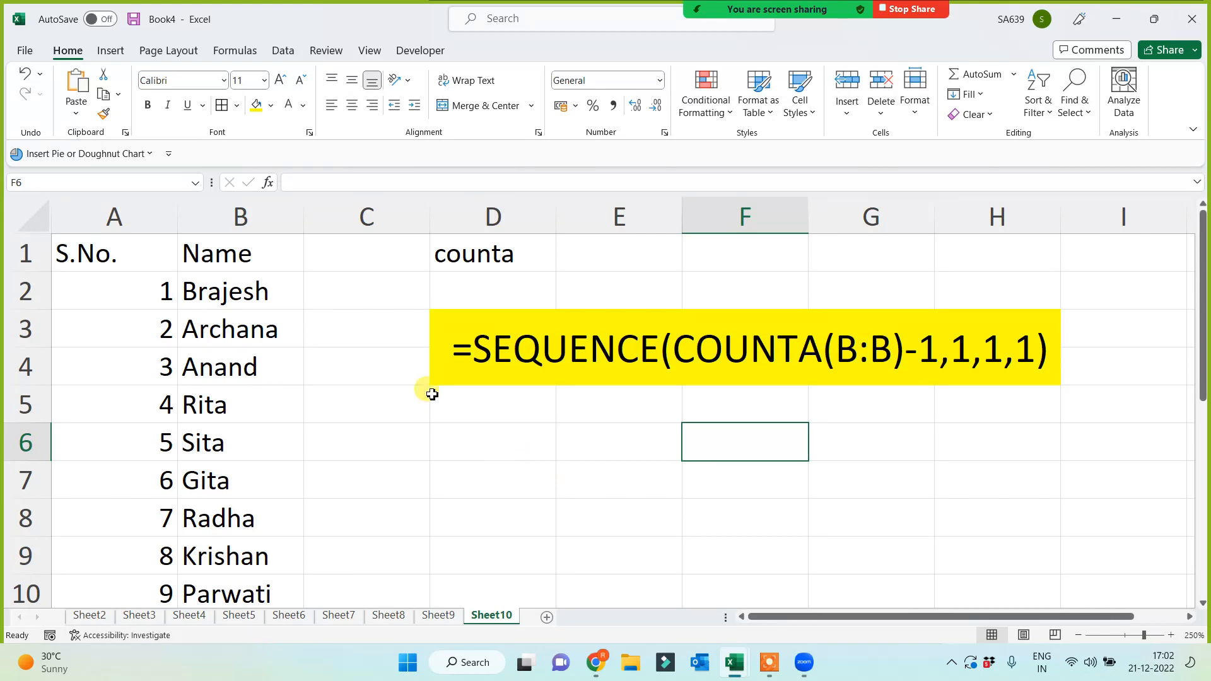
Remove the entries in rows 7 to 10 and clear the remaining serial numbers from the S.No. column
left_click(27, 483)
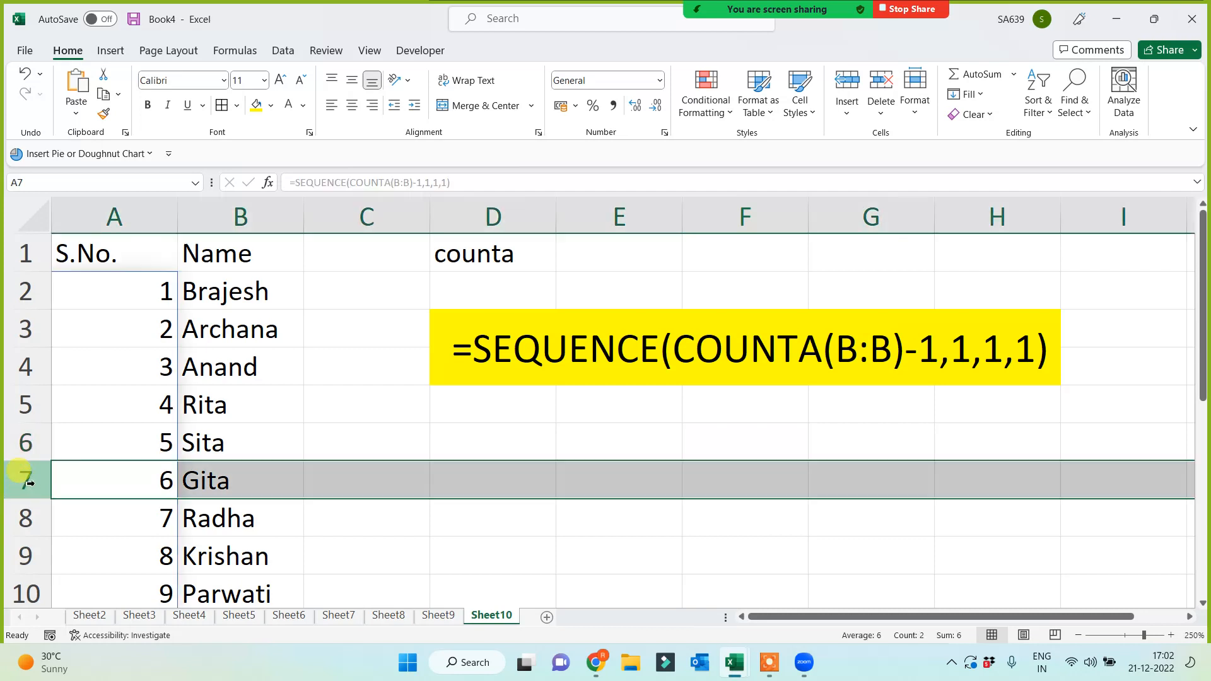
left_click_drag(27, 483, 27, 483)
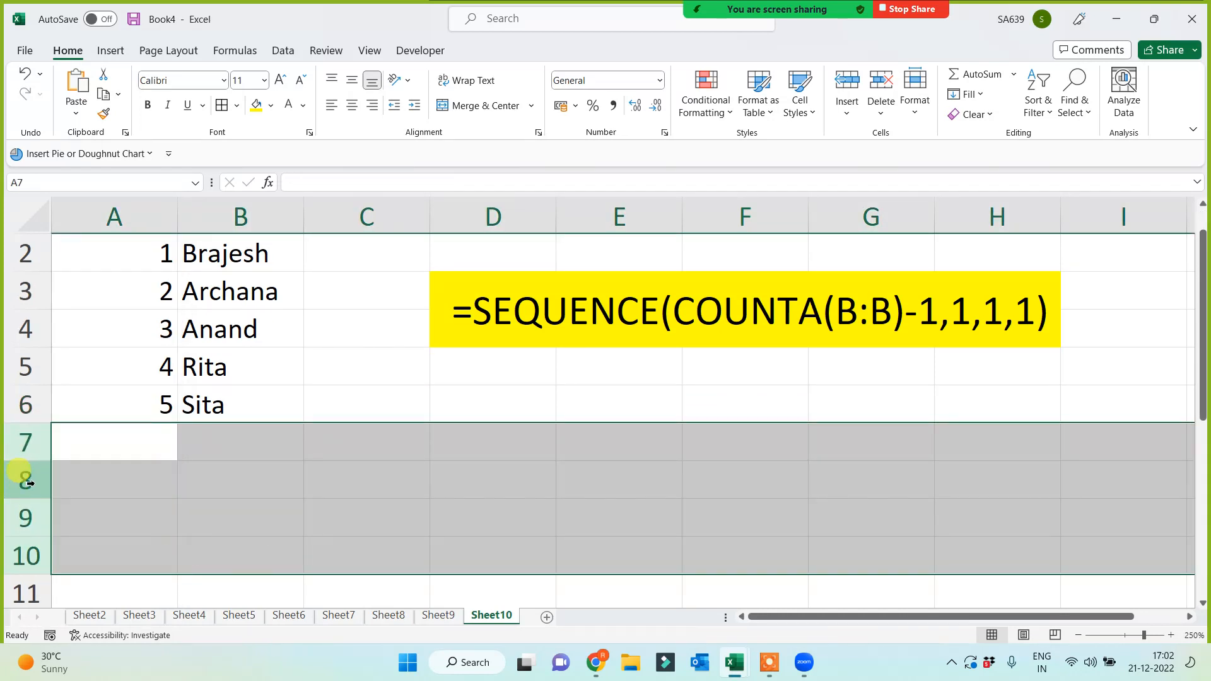
left_click(310, 538)
scroll(311, 527, "up", 1)
left_click_drag(117, 314, 118, 435)
key("Delete")
left_click(245, 492)
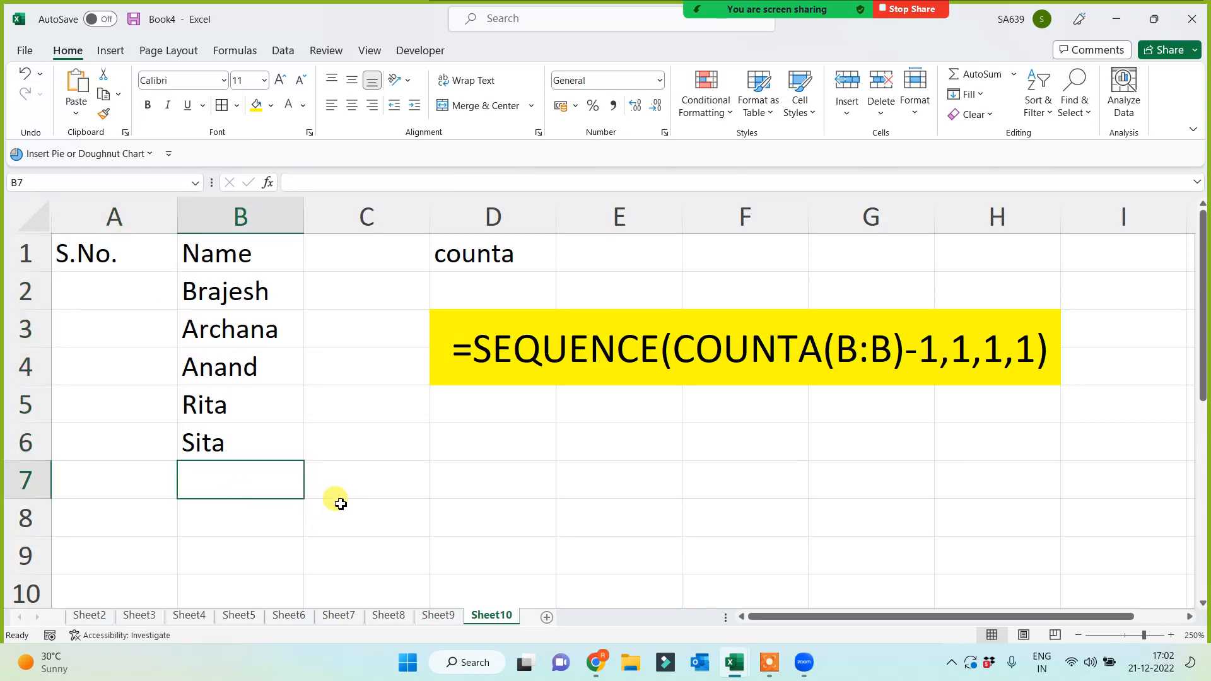
Review the filled cells in the Name column and count the whole column in C2 with =COUNTA(B:B)
left_click_drag(233, 246, 200, 446)
left_click(220, 252)
left_click_drag(217, 288, 205, 435)
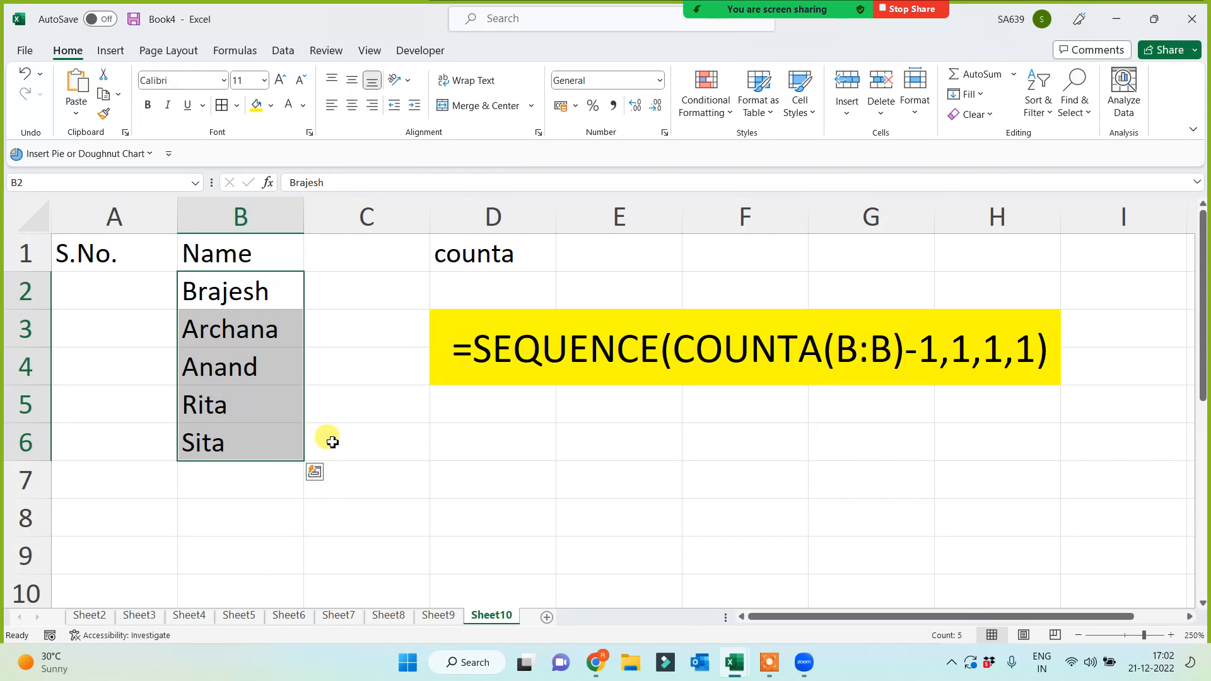
left_click(330, 296)
type("=counta(")
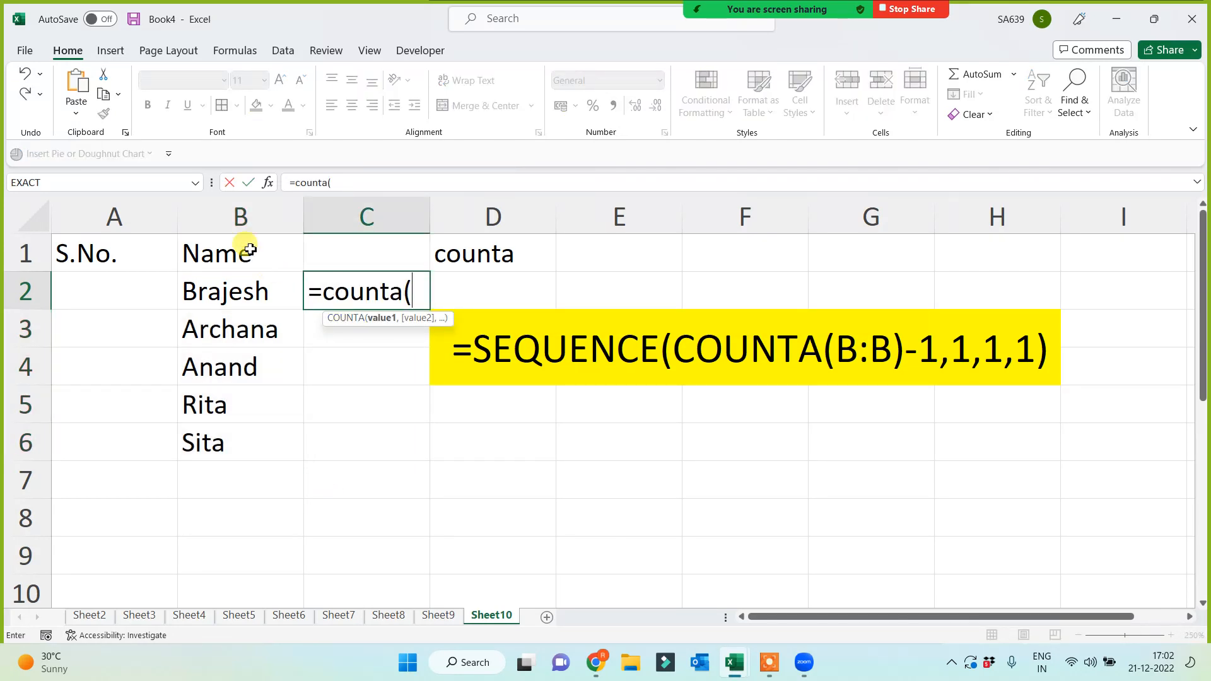
left_click(240, 218)
type(")")
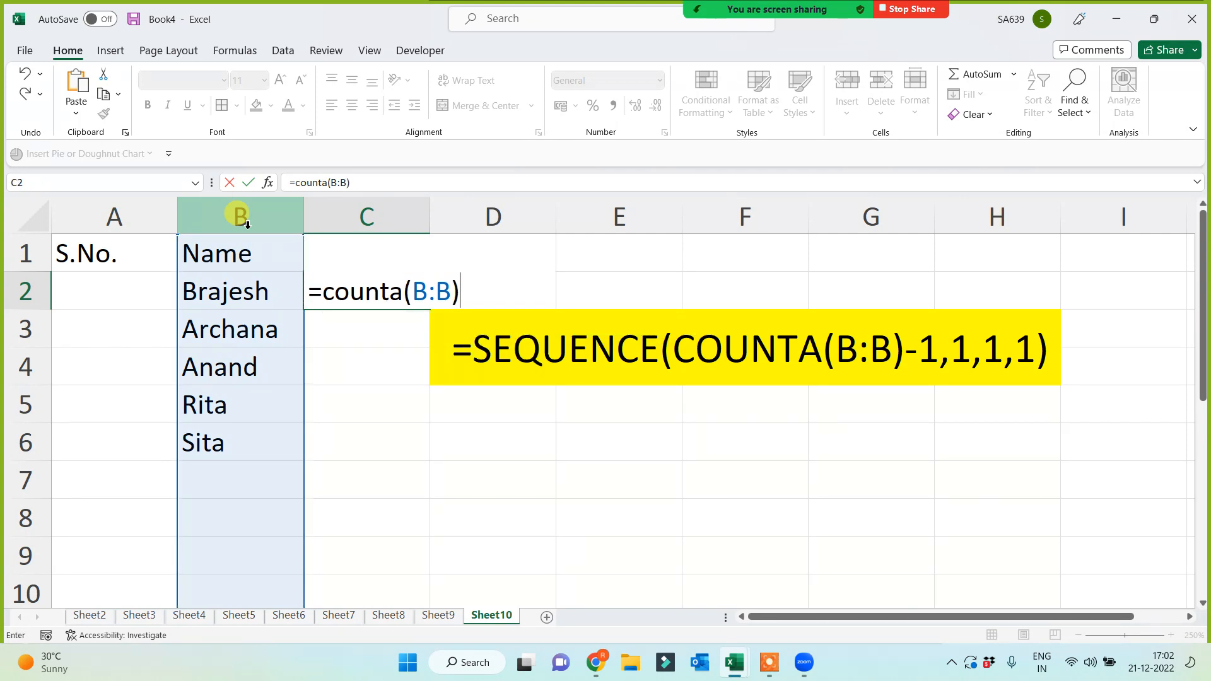
key("Return")
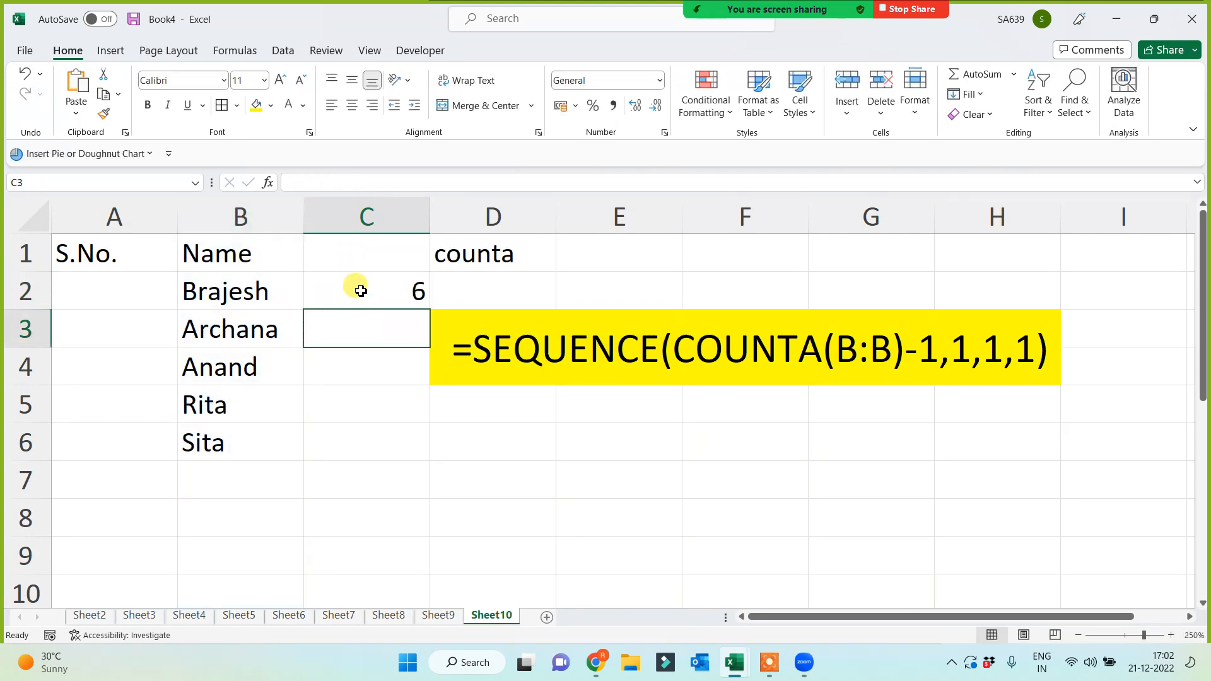
Subtract the header from the count in C2 by changing the formula to =COUNTA(B:B)-1
left_click(353, 285)
left_click(376, 183)
type("-")
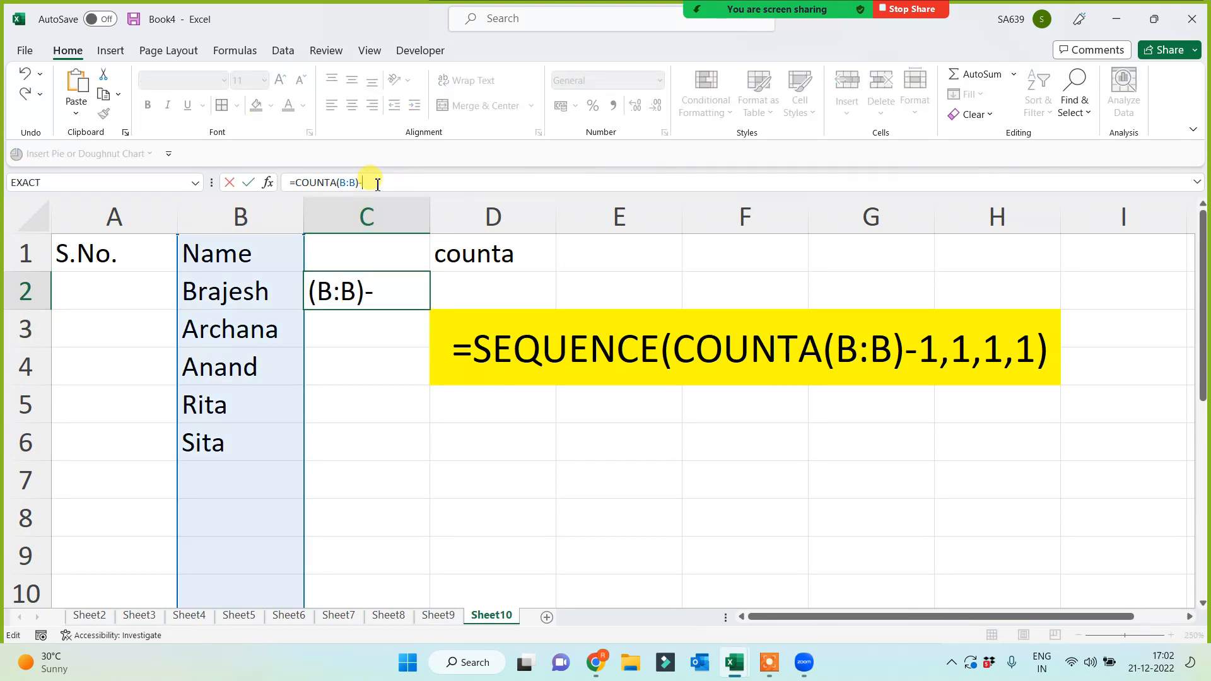
type("1")
key("Return")
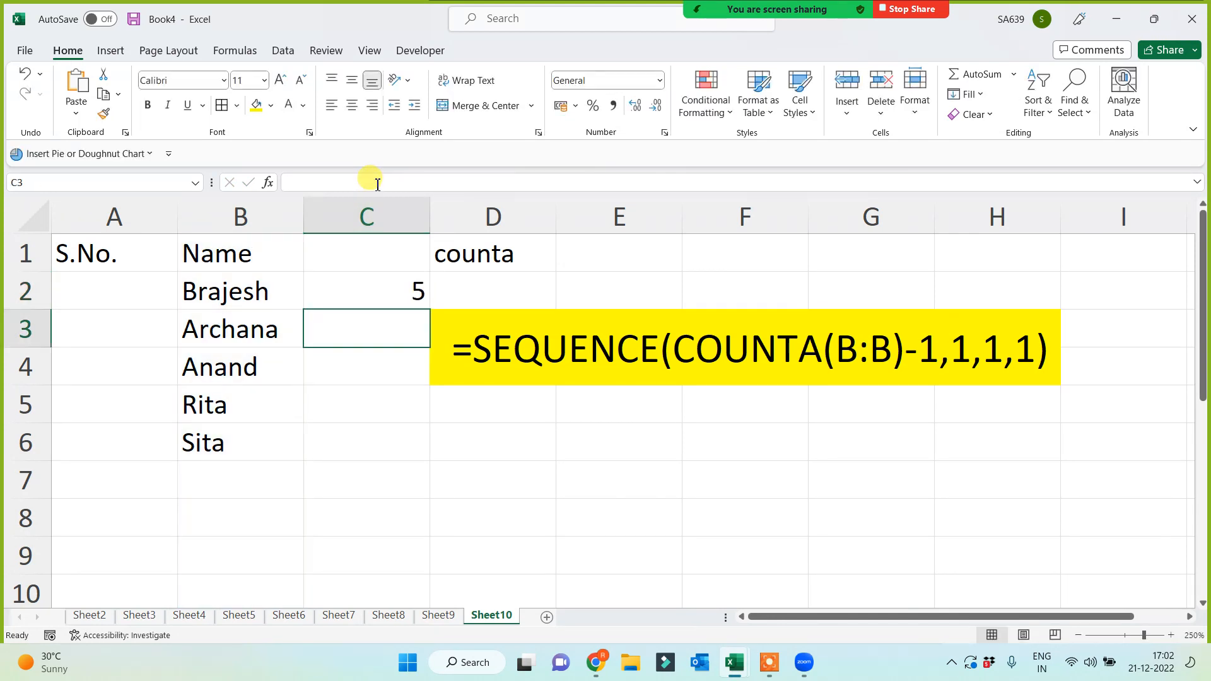
Generate the serial numbers from cell A2 with the formula =SEQUENCE(COUNTA(B:B)-1,1,1,1)
left_click(122, 287)
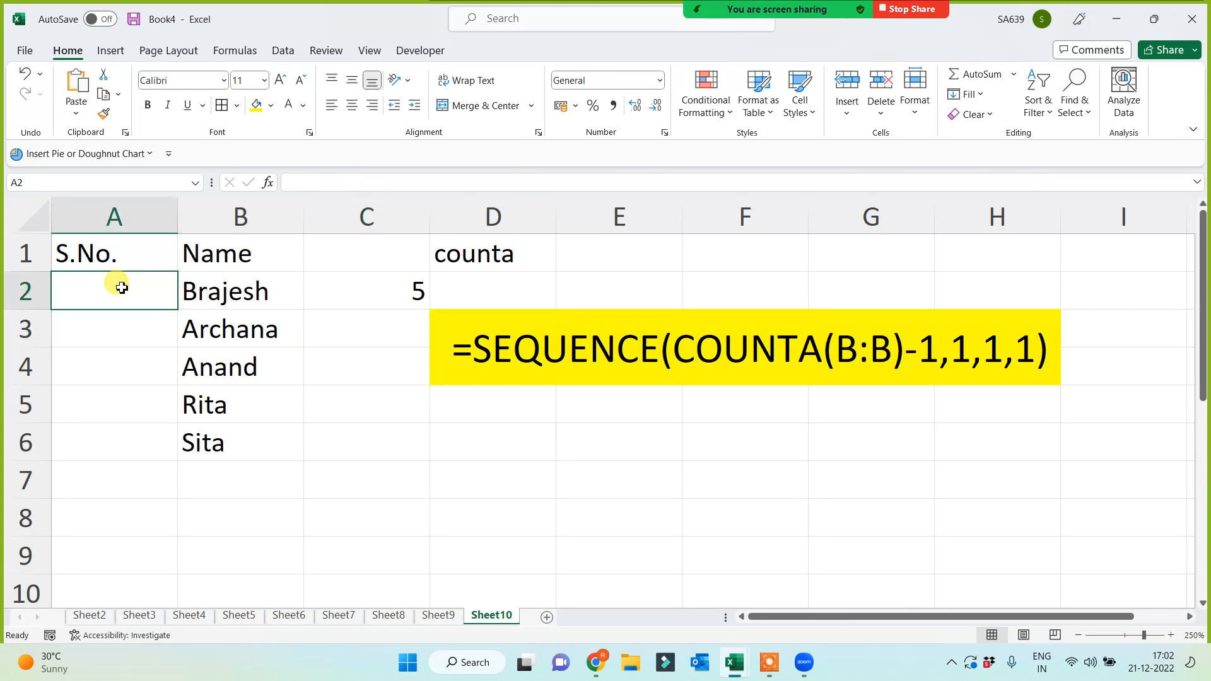
type("=")
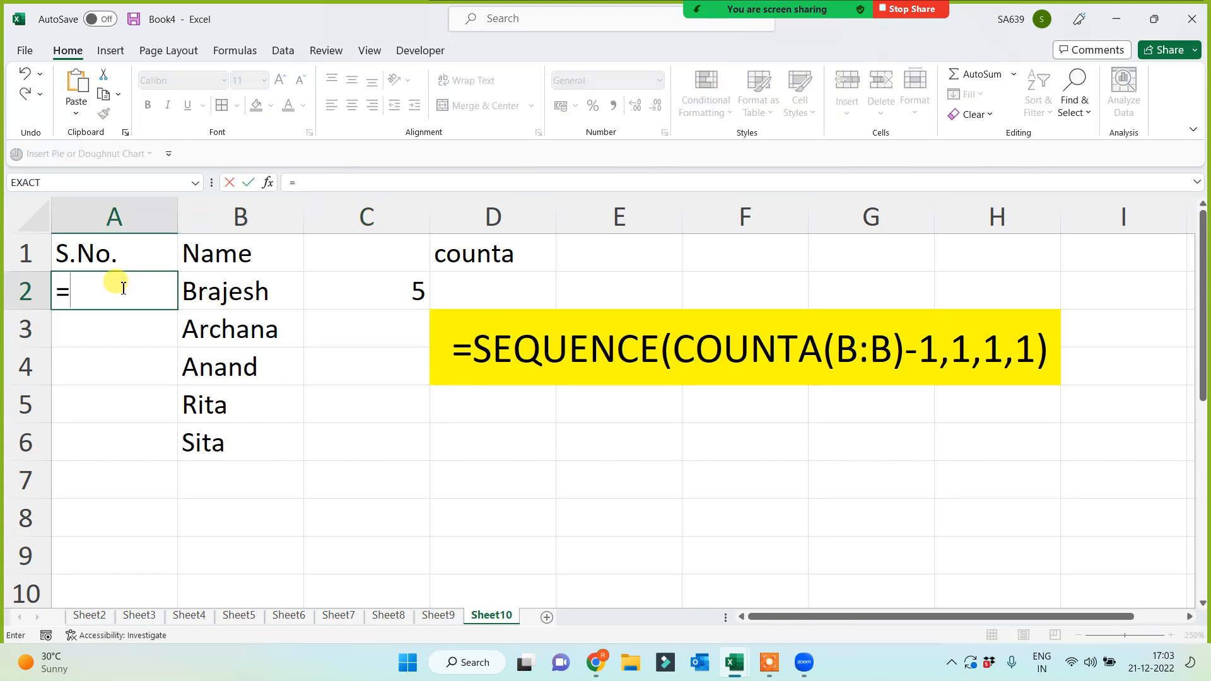
type("seq")
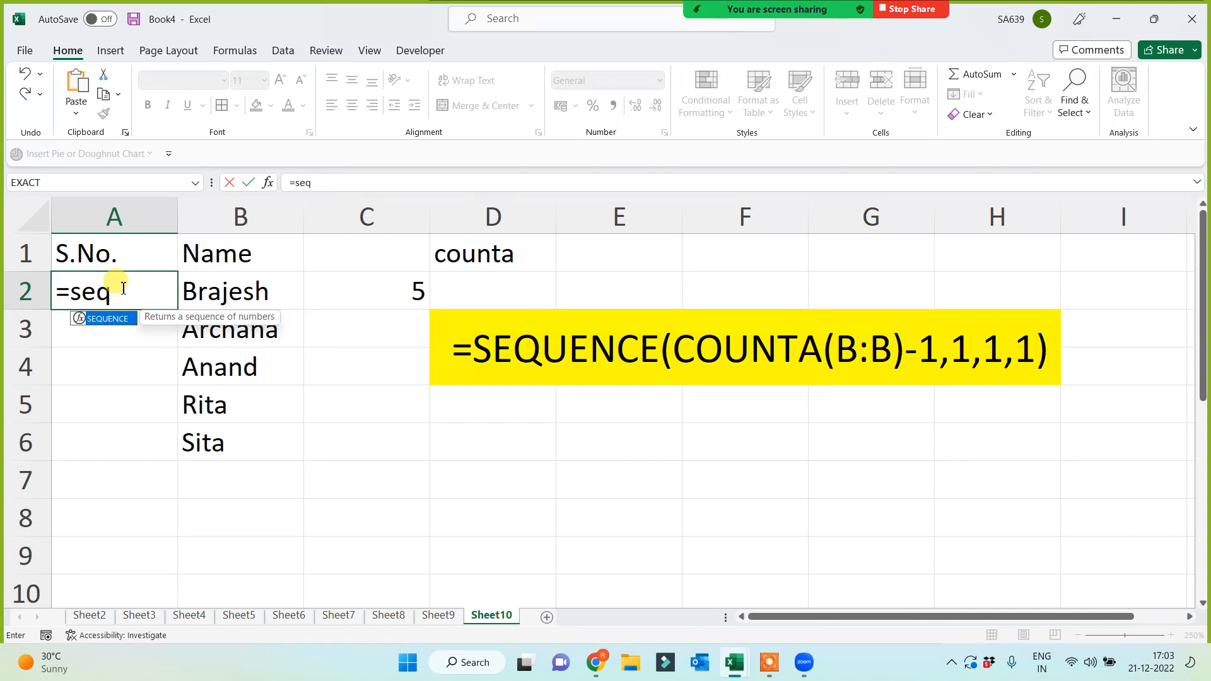
key("Tab")
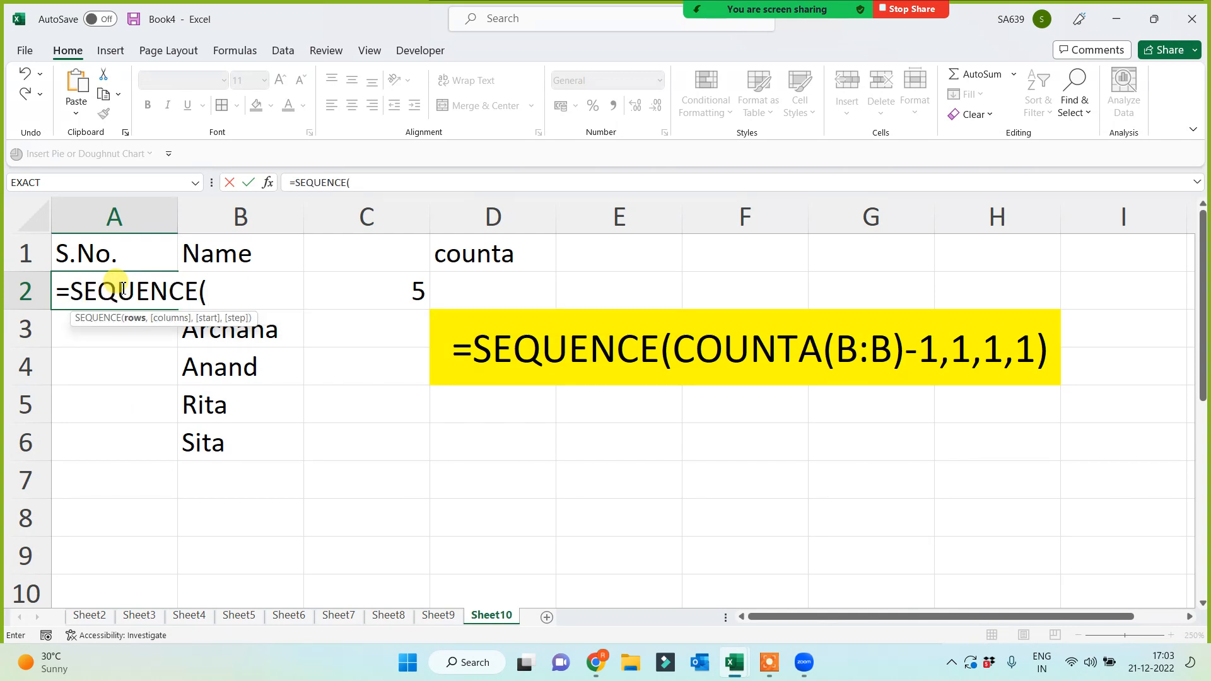
type("coun")
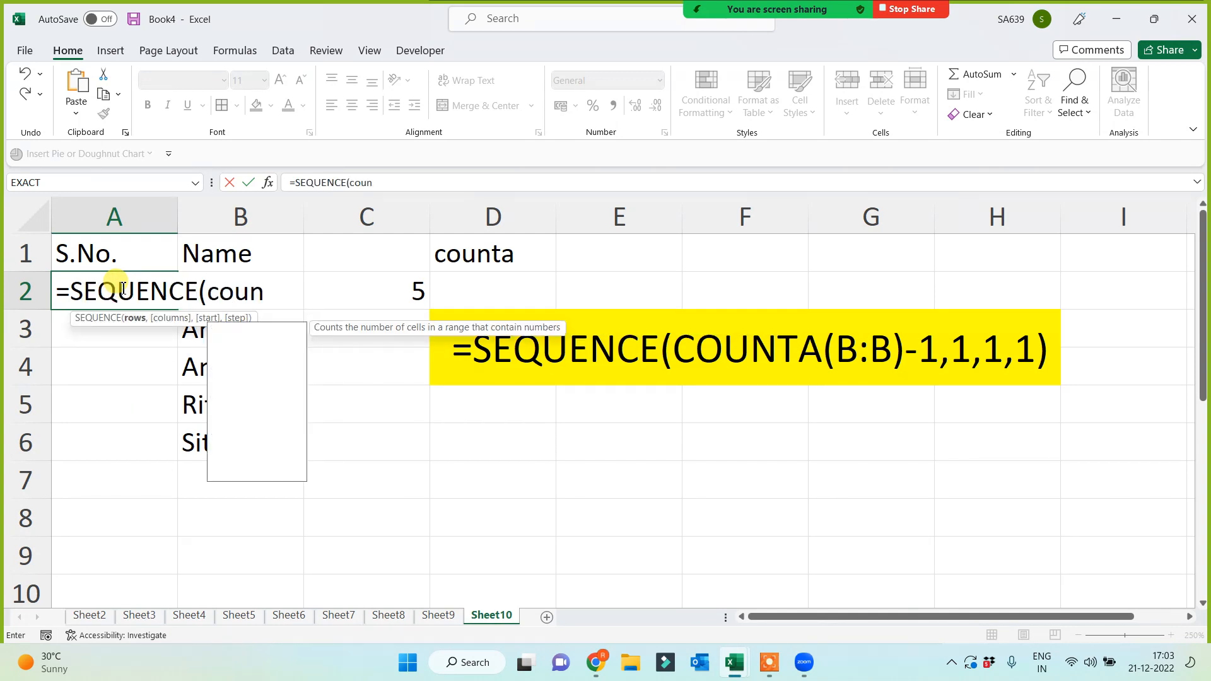
type("ta(")
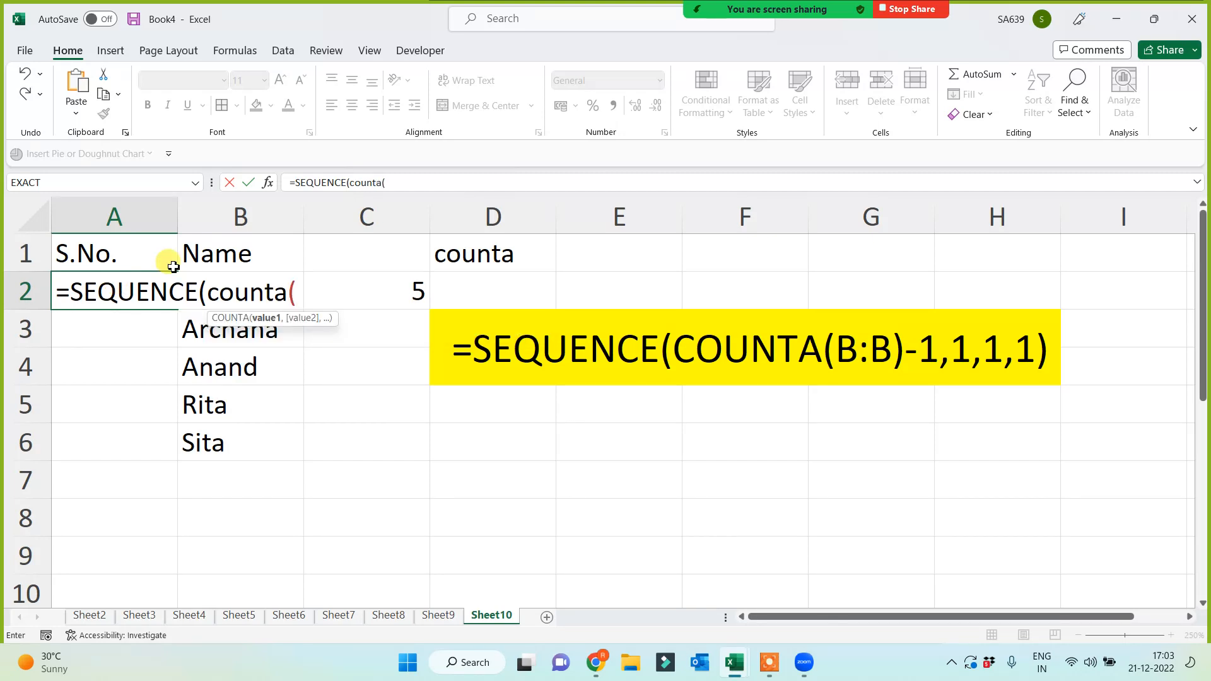
left_click(225, 220)
type(")-1")
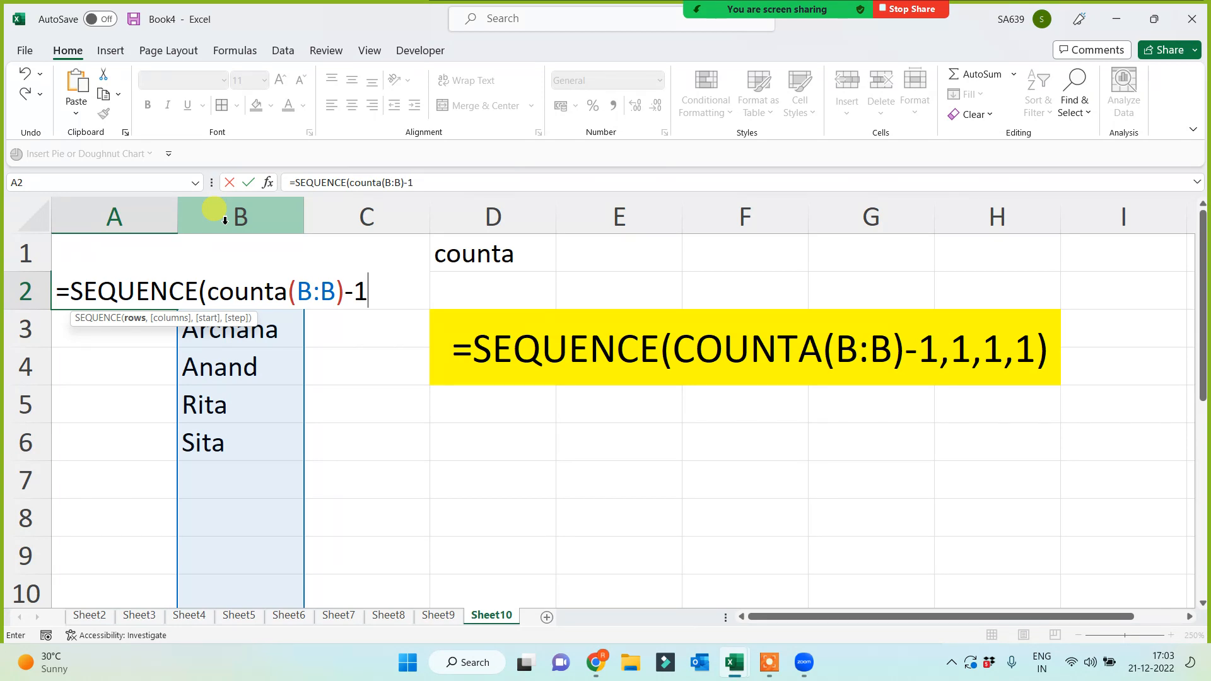
type(",")
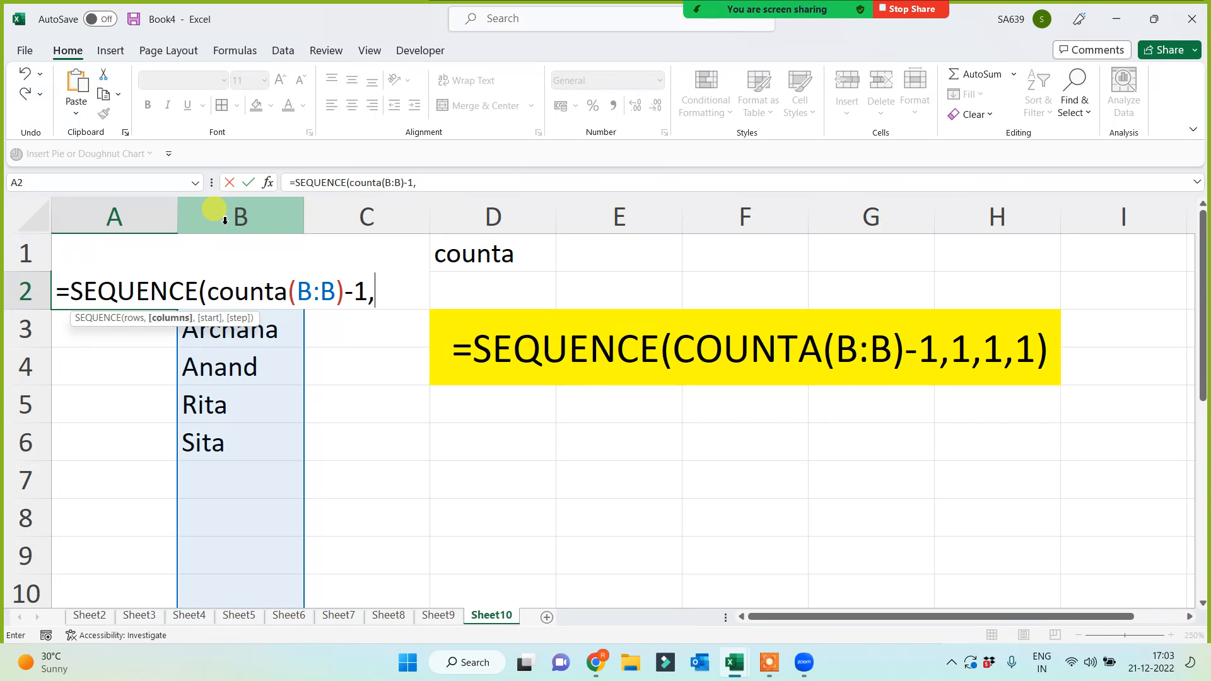
type("1,1,1)")
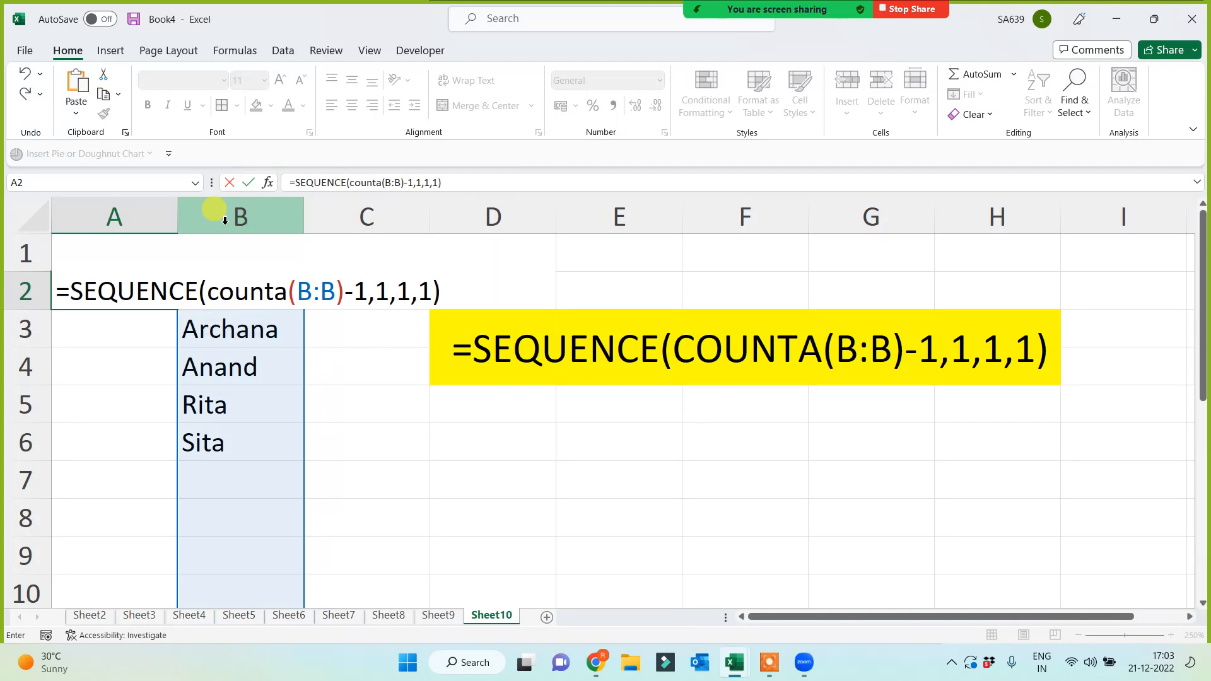
key("Return")
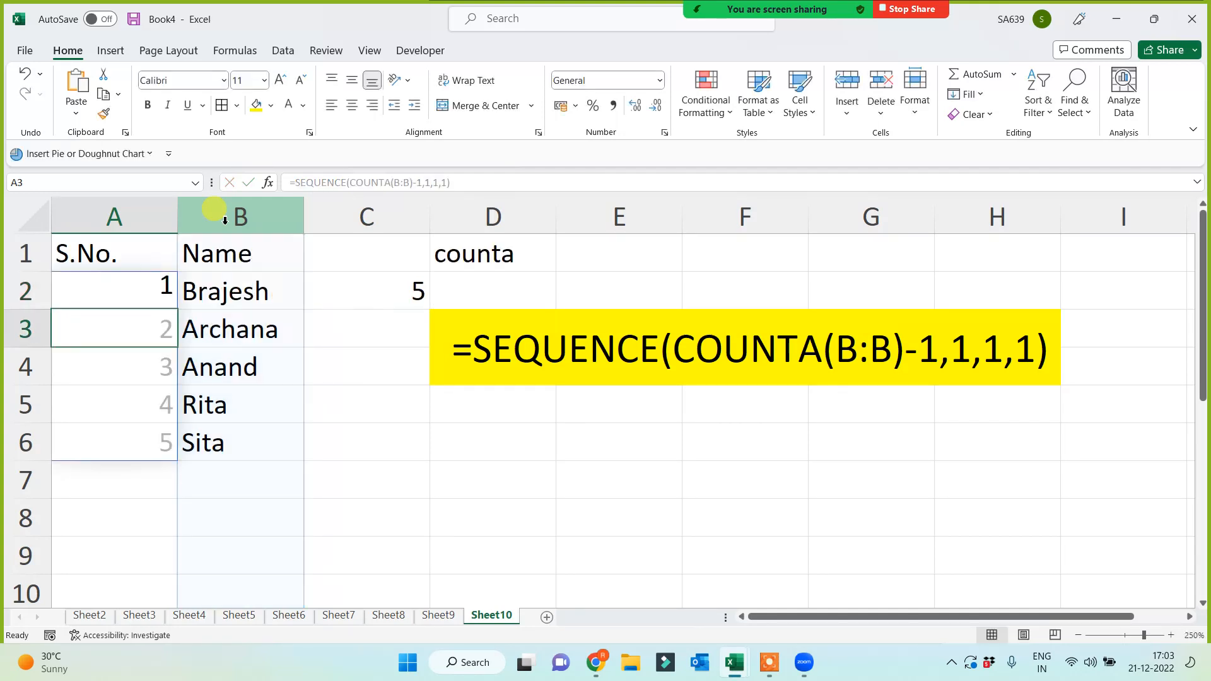
Set the start argument of the A2 formula to 1000, giving =SEQUENCE(COUNTA(B:B)-1,1,1000,1)
key("Up")
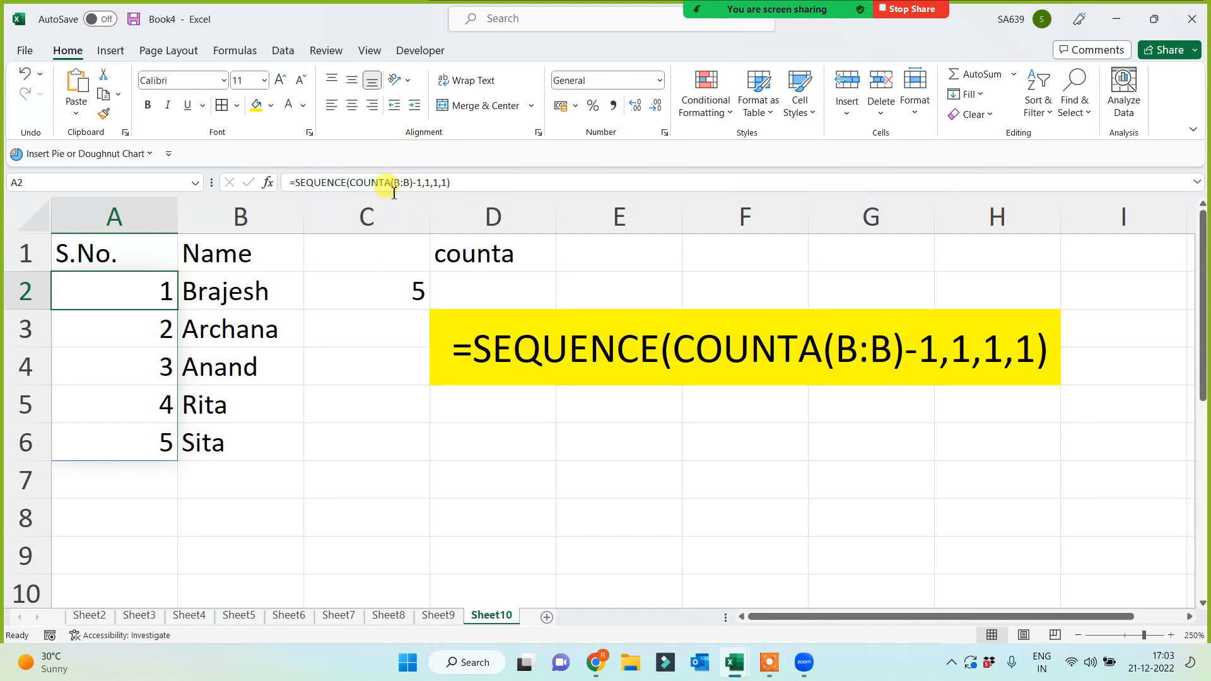
left_click(439, 183)
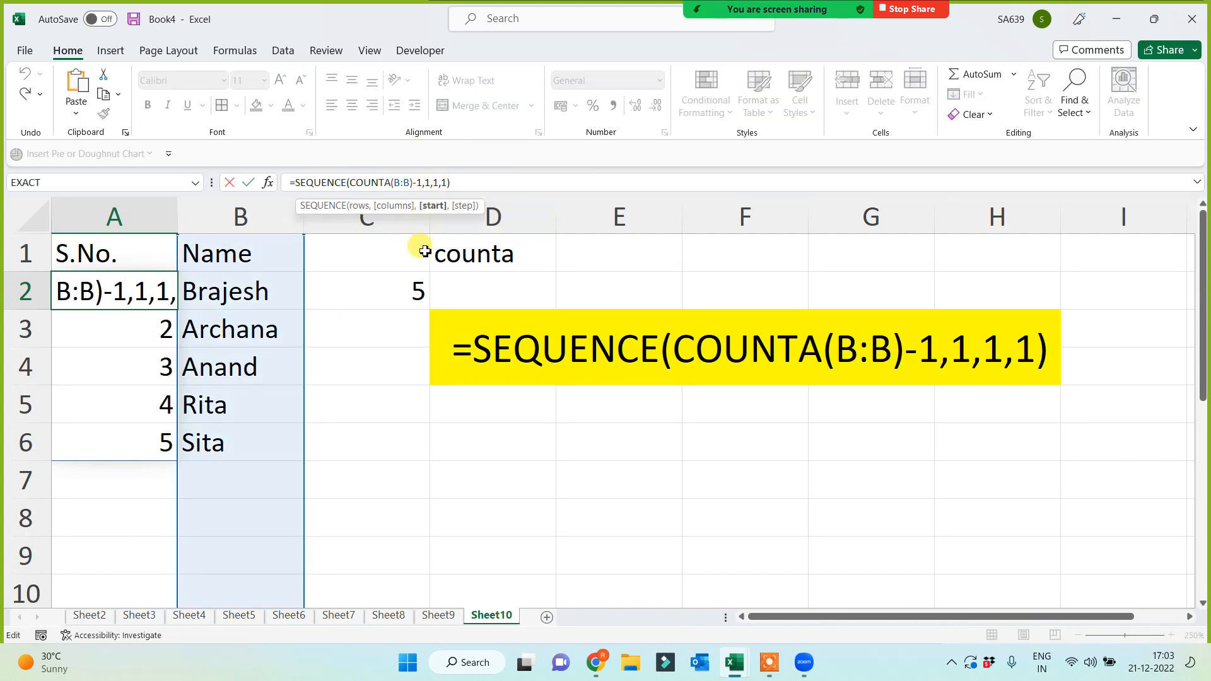
type("000")
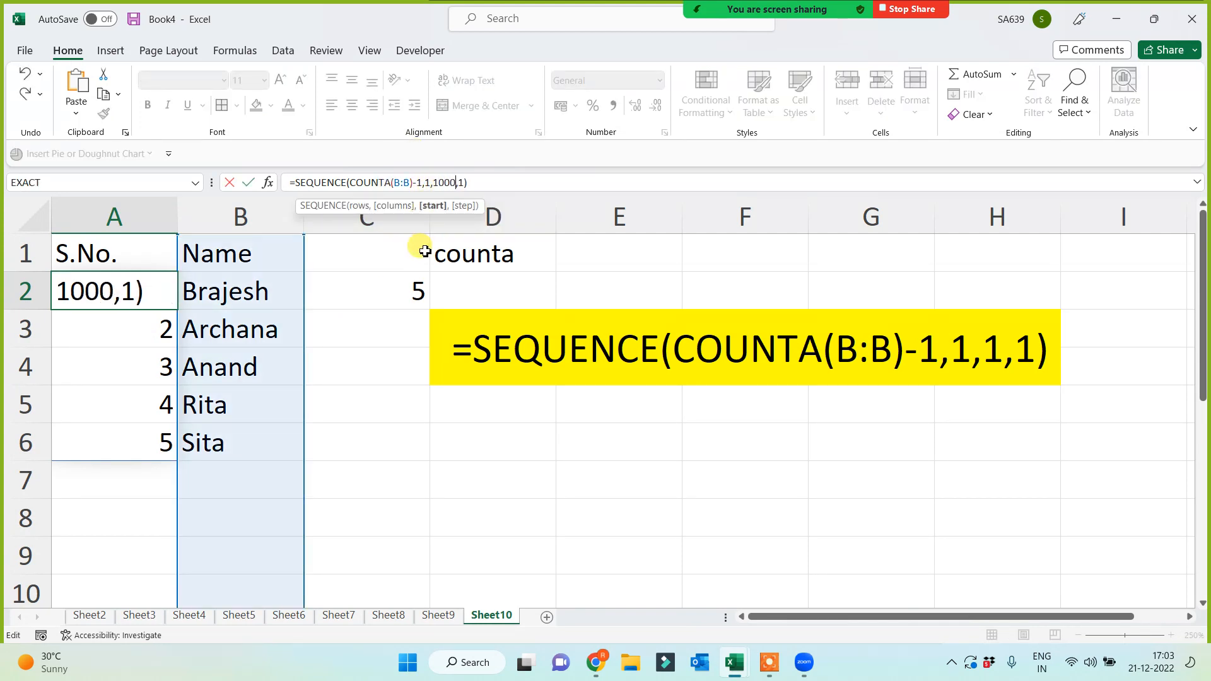
key("Return")
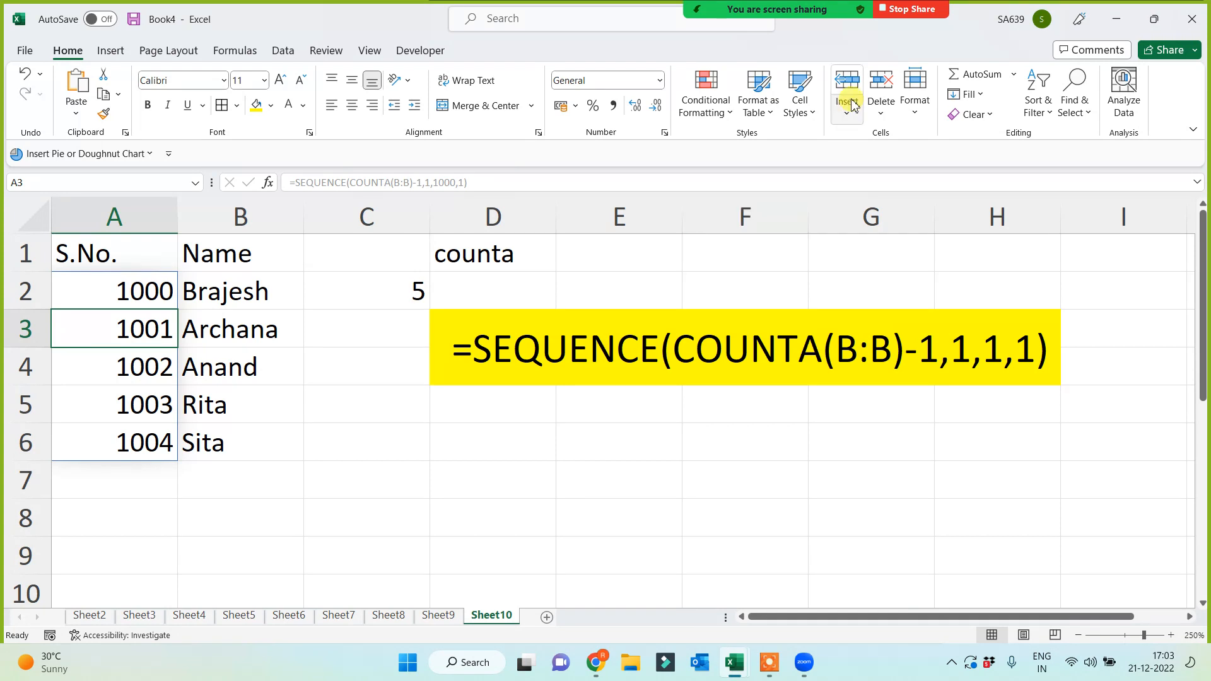
Review the Fill Series options for type, step value and stop value, and dismiss them without applying a series
left_click(964, 94)
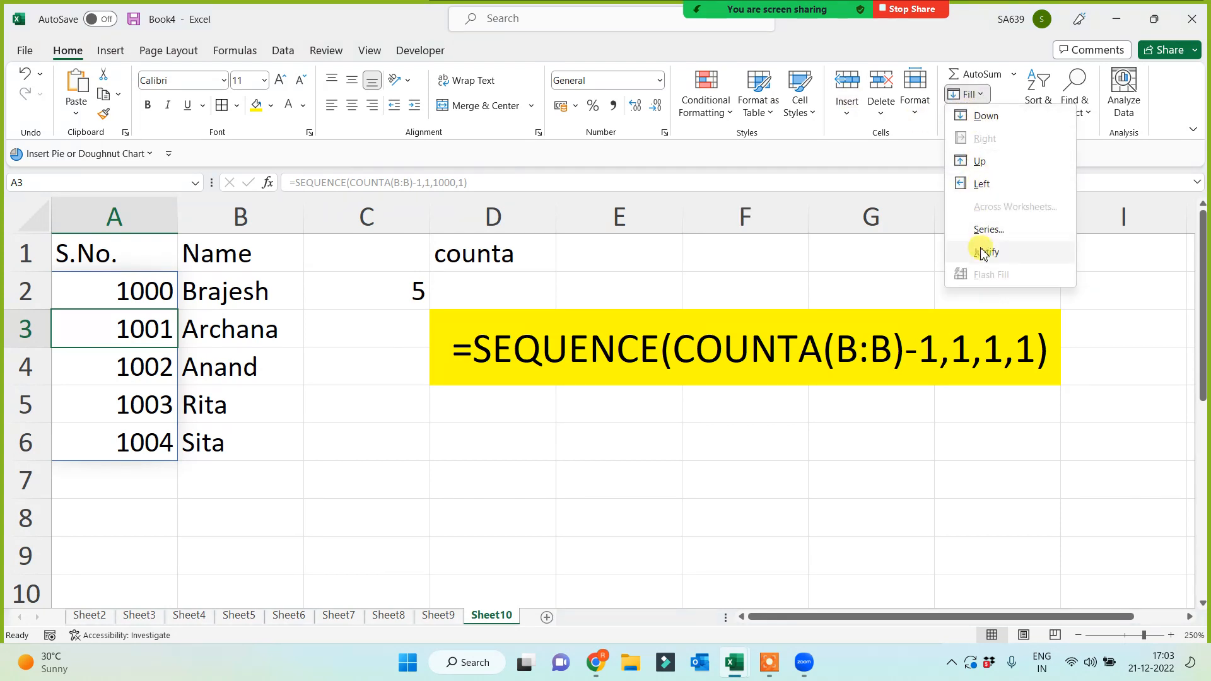
left_click(987, 229)
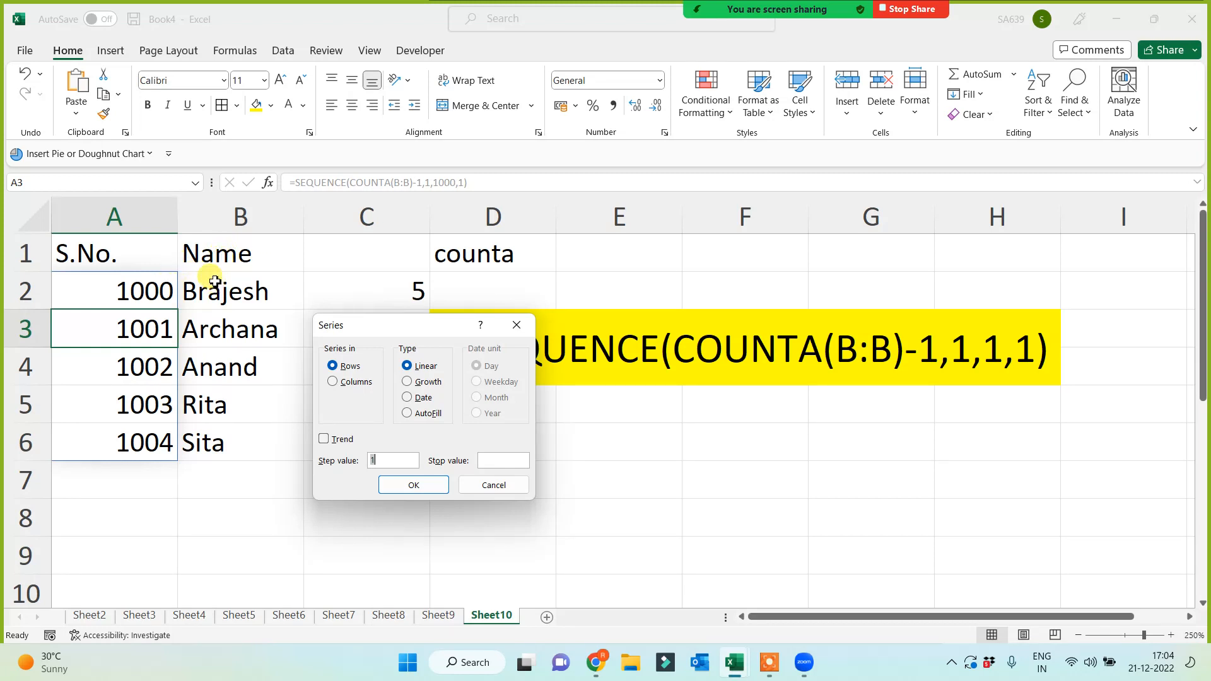
key("Escape")
Start saving the workbook as a new file and browse for a folder on the computer
left_click(559, 377)
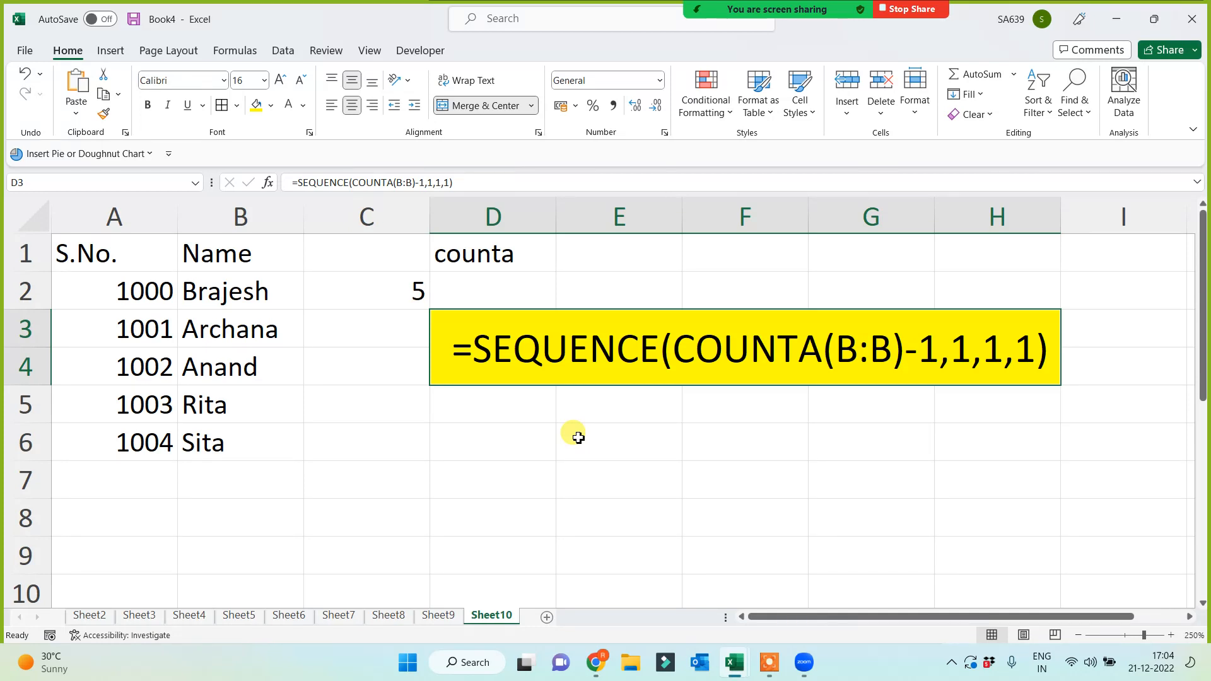
left_click(602, 436)
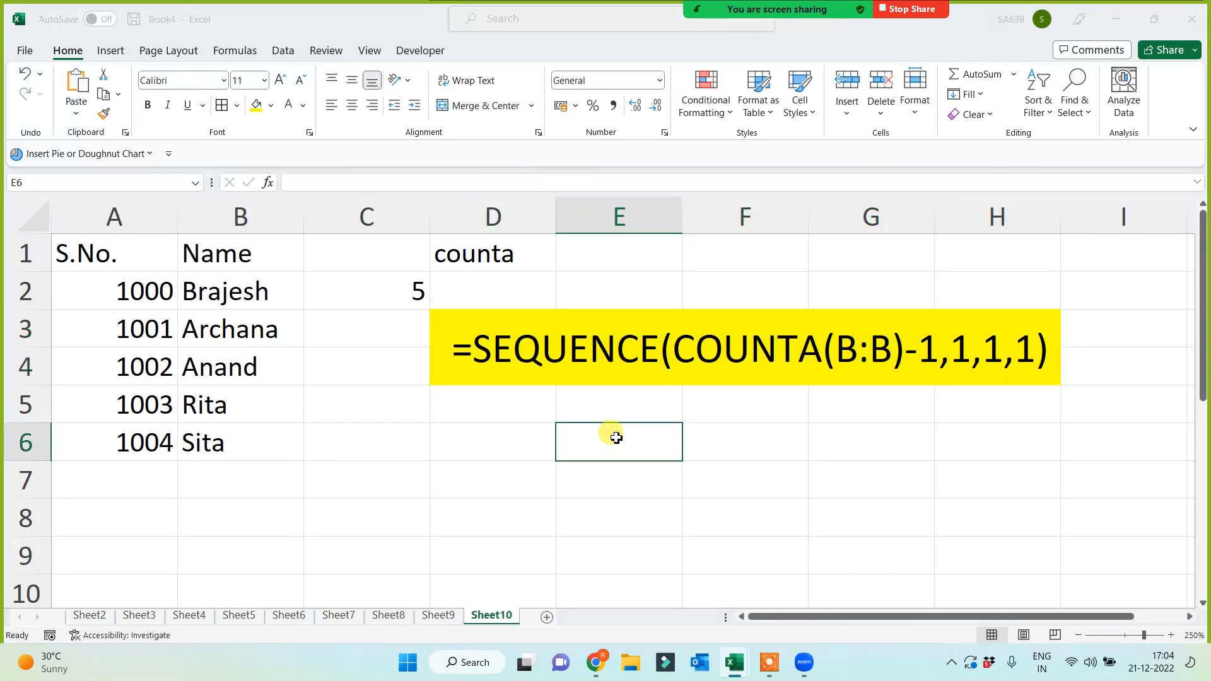
key("ctrl+s")
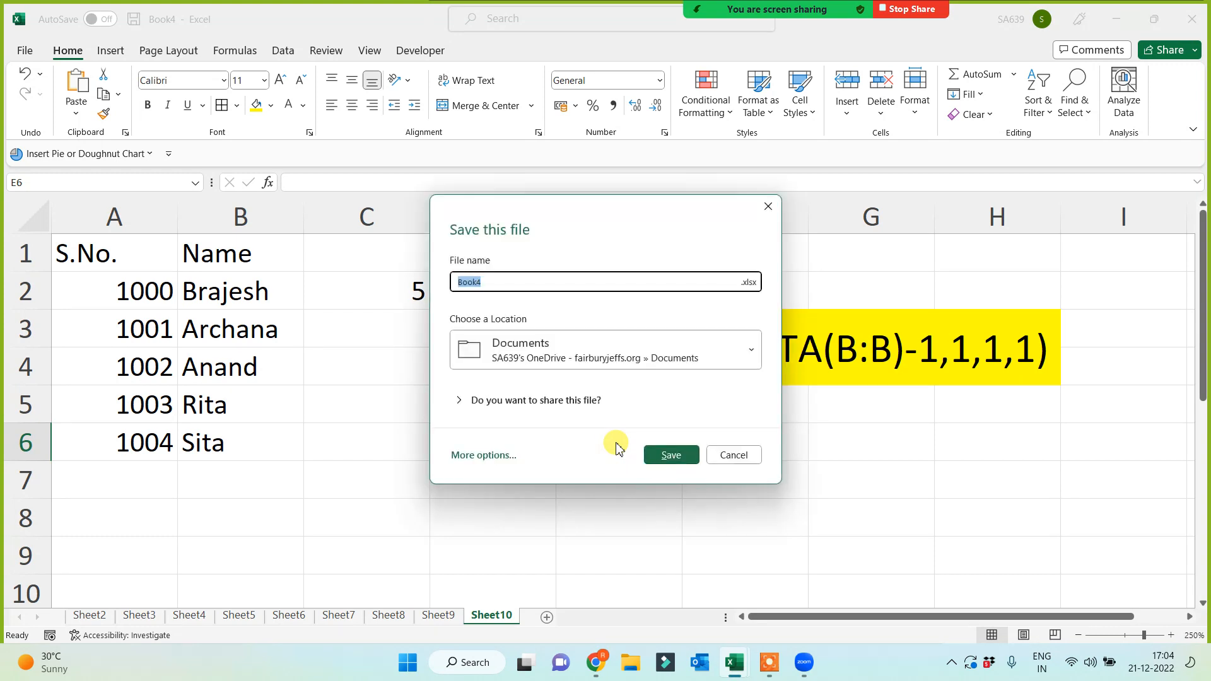
left_click(467, 455)
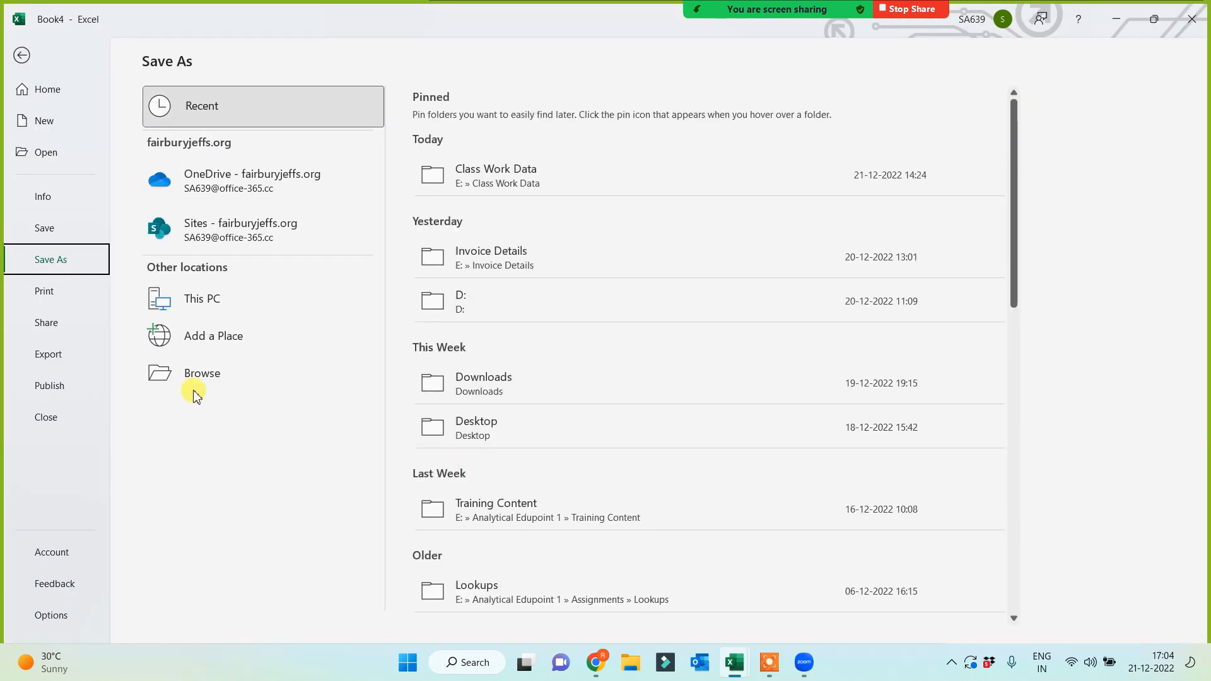
left_click(186, 372)
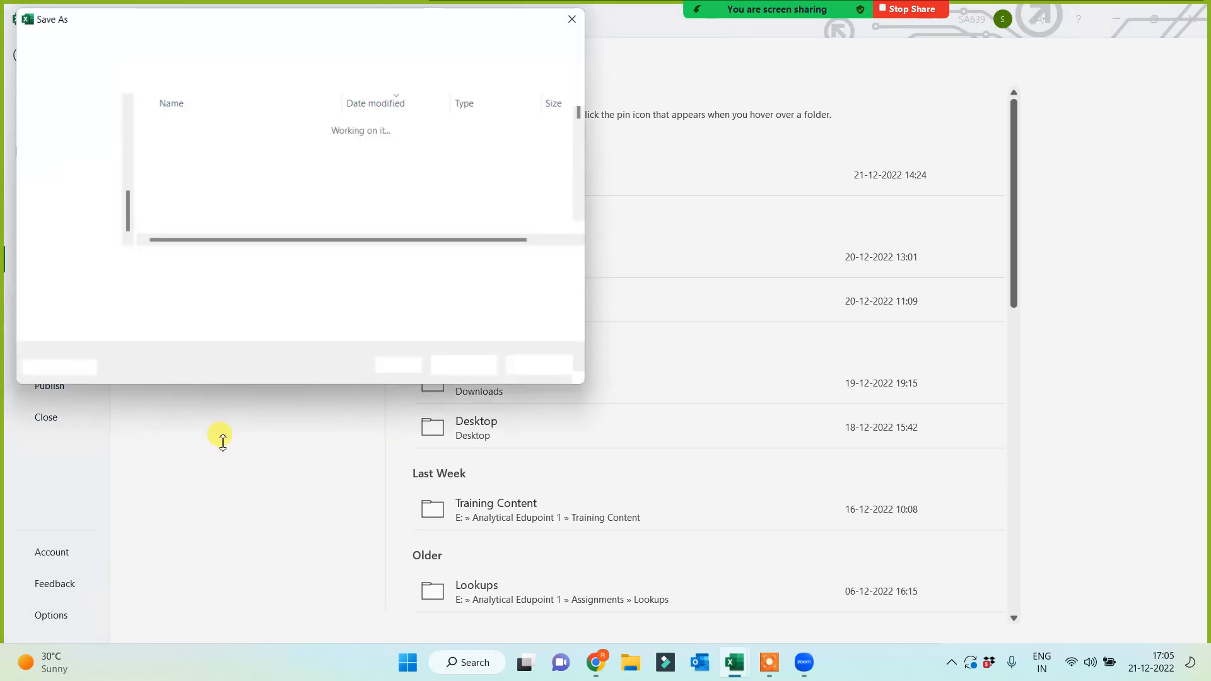